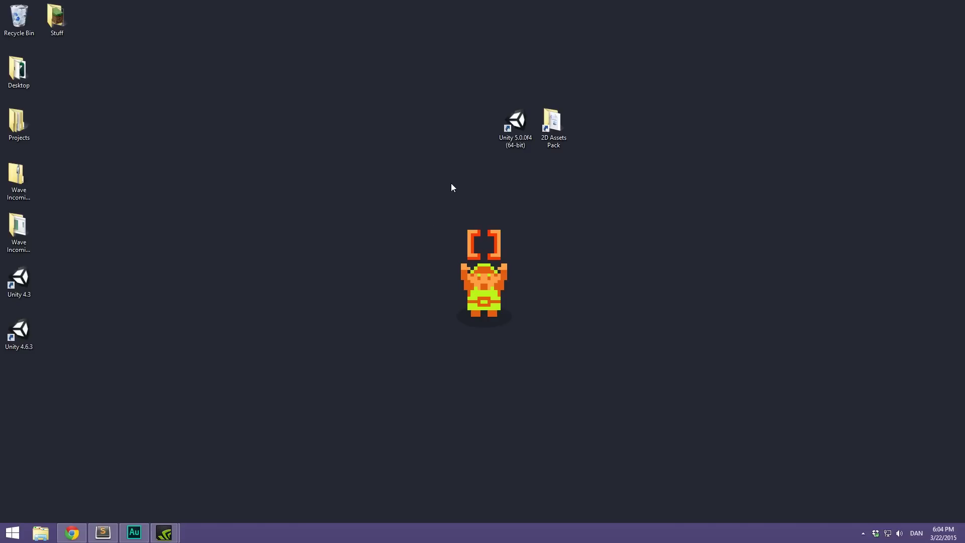
# Step: Launch Unity 5.0.0f4 and start a new 3D project named Unity5Primer
pyautogui.doubleClick(515, 123)
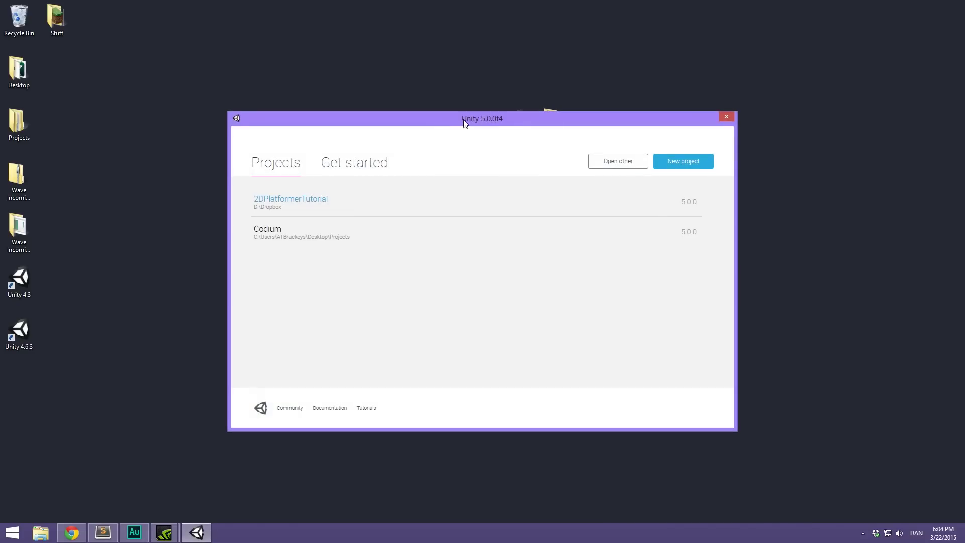
pyautogui.moveTo(463, 121); pyautogui.dragTo(451, 97)
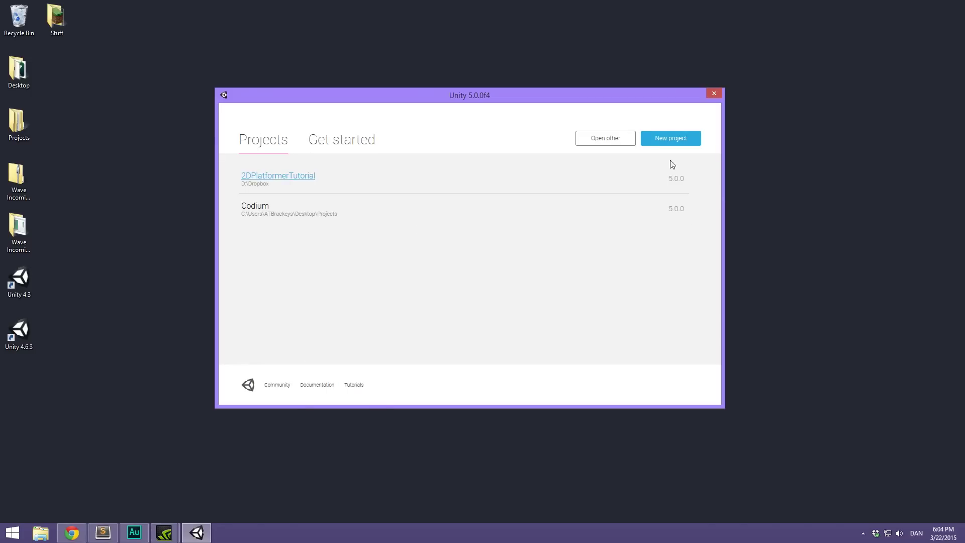
pyautogui.click(673, 142)
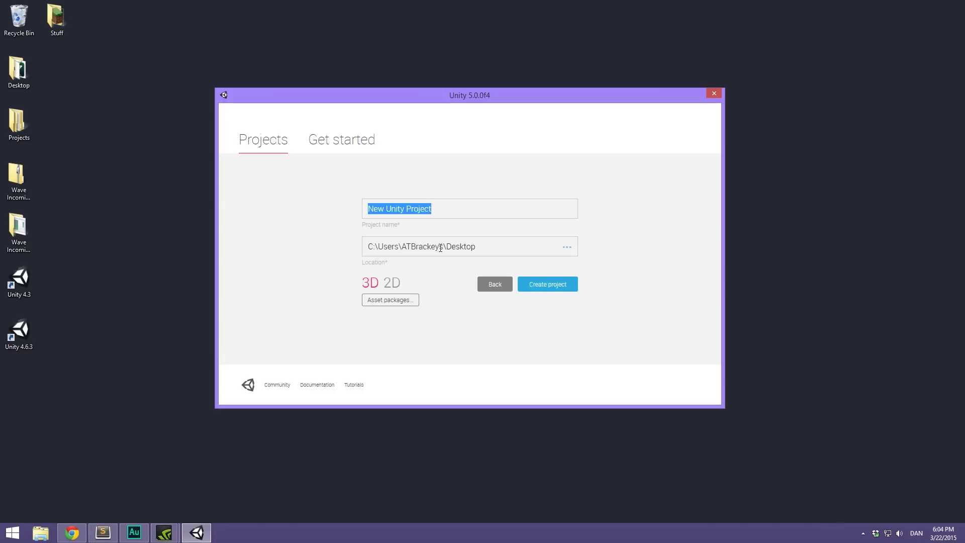
pyautogui.press('BackSpace')
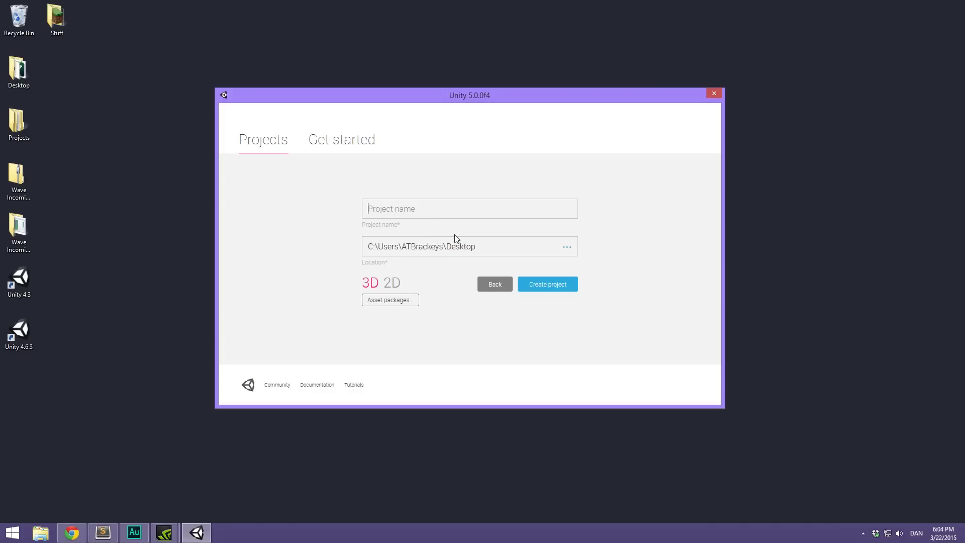
pyautogui.write('Unirty')
pyautogui.press('BackSpace')
pyautogui.press('BackSpace')
pyautogui.press('BackSpace')
pyautogui.press('BackSpace')
pyautogui.write('ity5Primer')
# Step: Look through the available asset packages without selecting any, and create the project
pyautogui.click(406, 308)
pyautogui.scroll(-3, 426, 243)
pyautogui.scroll(3, 474, 263)
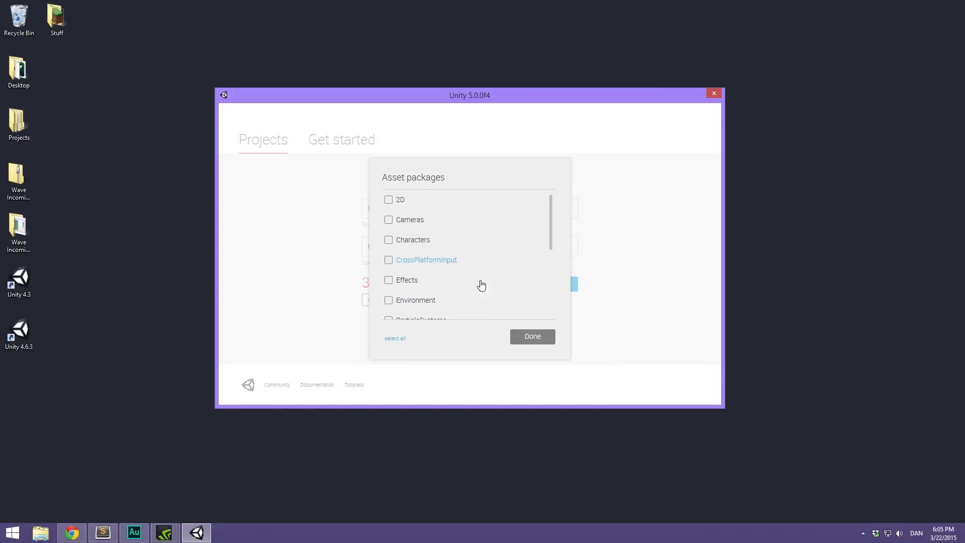
pyautogui.click(546, 340)
pyautogui.click(563, 285)
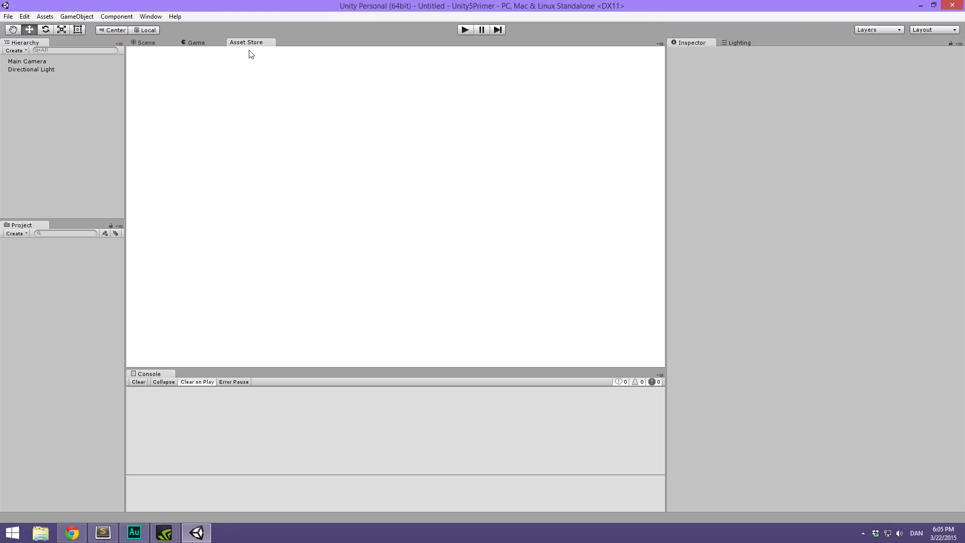
# Step: Display the scene view of the new project in place of the Asset Store
pyautogui.click(155, 42)
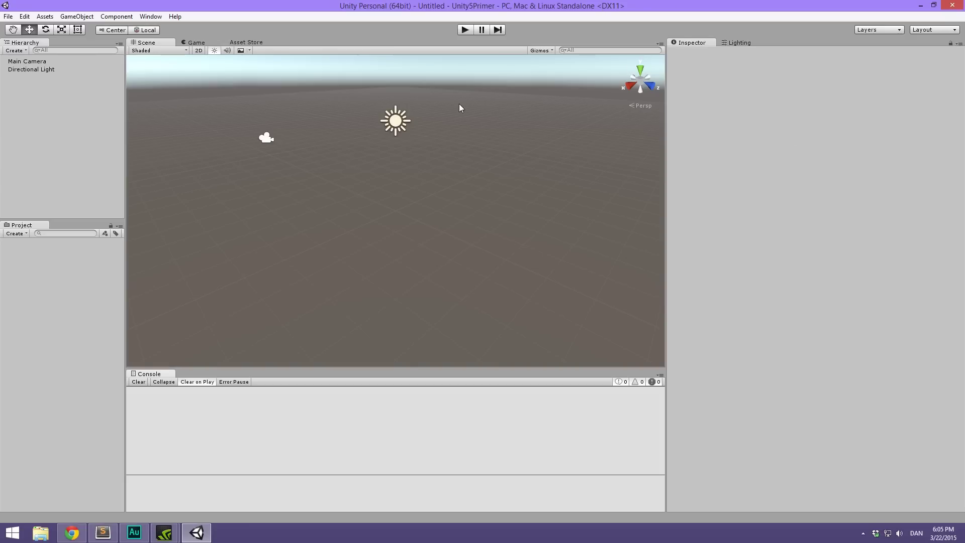
pyautogui.keyDown('alt'); pyautogui.moveTo(450, 116); pyautogui.dragTo(477, 76); pyautogui.keyUp('alt')
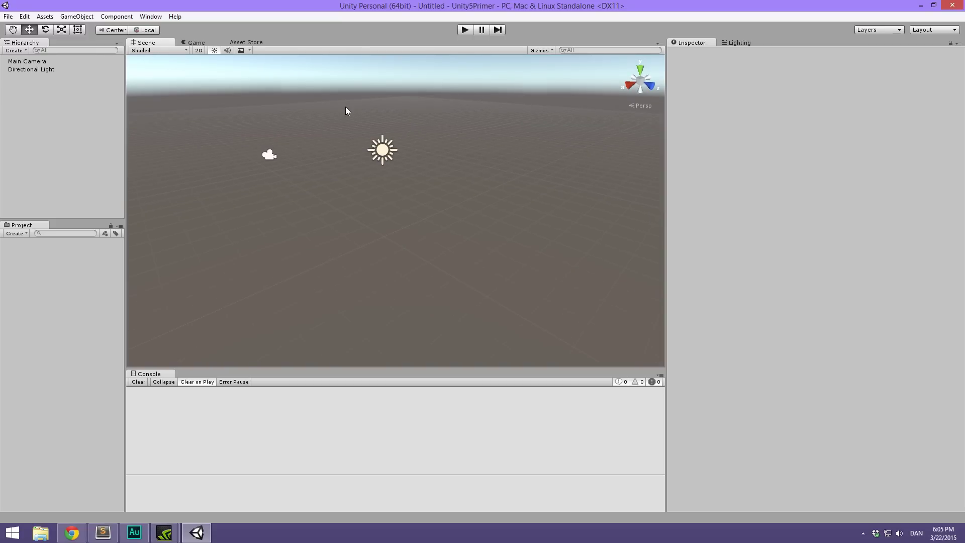
pyautogui.click(36, 139)
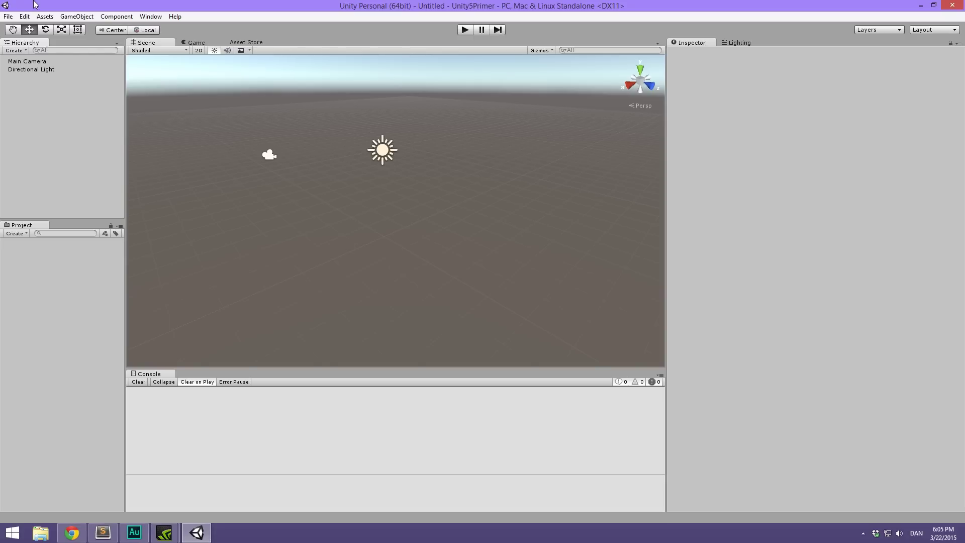
# Step: Add a 3D cube to the scene and reset its transform to the origin
pyautogui.click(63, 16)
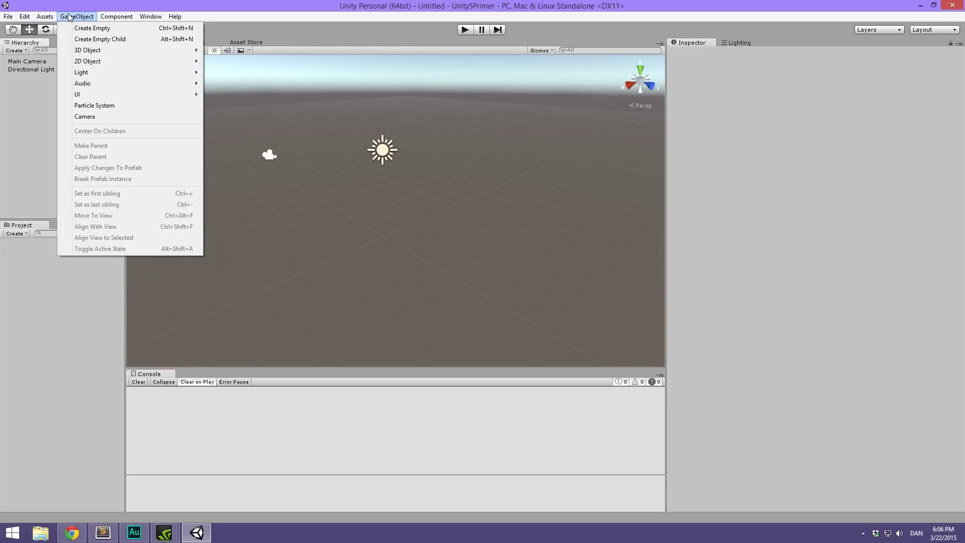
pyautogui.rightClick(40, 107)
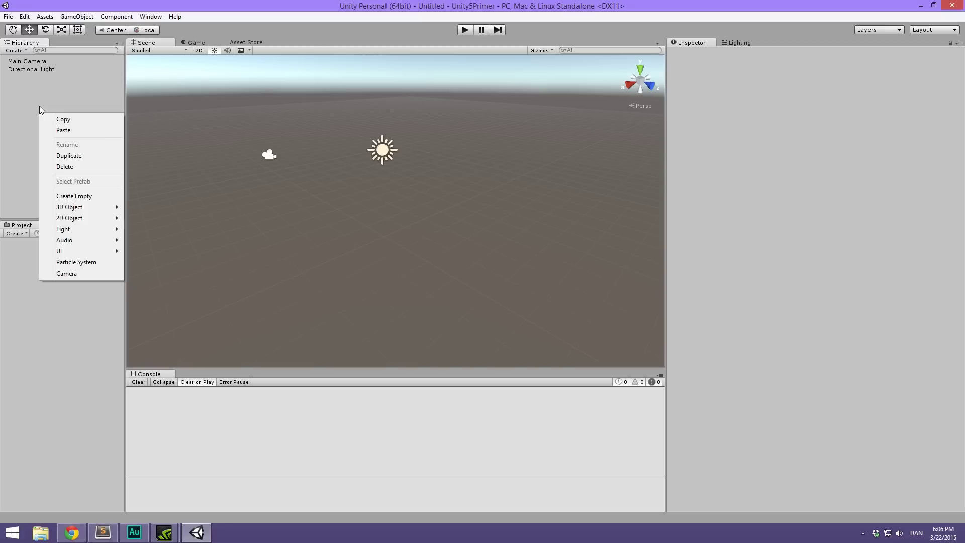
pyautogui.moveTo(116, 210)
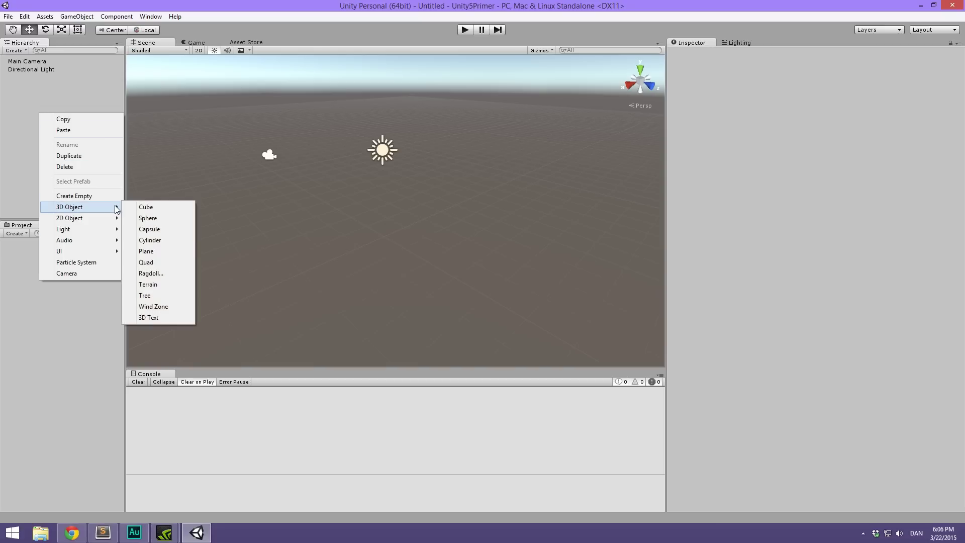
pyautogui.click(153, 208)
pyautogui.rightClick(698, 74)
pyautogui.click(806, 81)
# Step: Scale the cube to 20 along X and 20 along Z
pyautogui.click(819, 99)
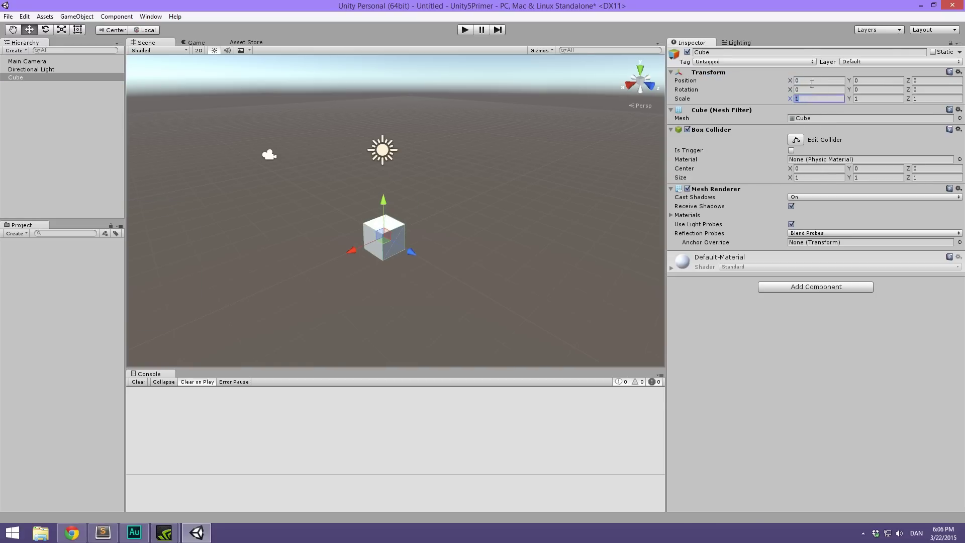
pyautogui.write('20')
pyautogui.press('Tab')
pyautogui.press('Tab')
pyautogui.write('20')
# Step: Rename the scaled cube as Ground
pyautogui.scroll(-3, 351, 204)
pyautogui.keyDown('alt'); pyautogui.moveTo(379, 243); pyautogui.dragTo(403, 227); pyautogui.keyUp('alt')
pyautogui.scroll(4, 403, 226)
pyautogui.click(712, 52)
pyautogui.write('Ground')
pyautogui.press('Return')
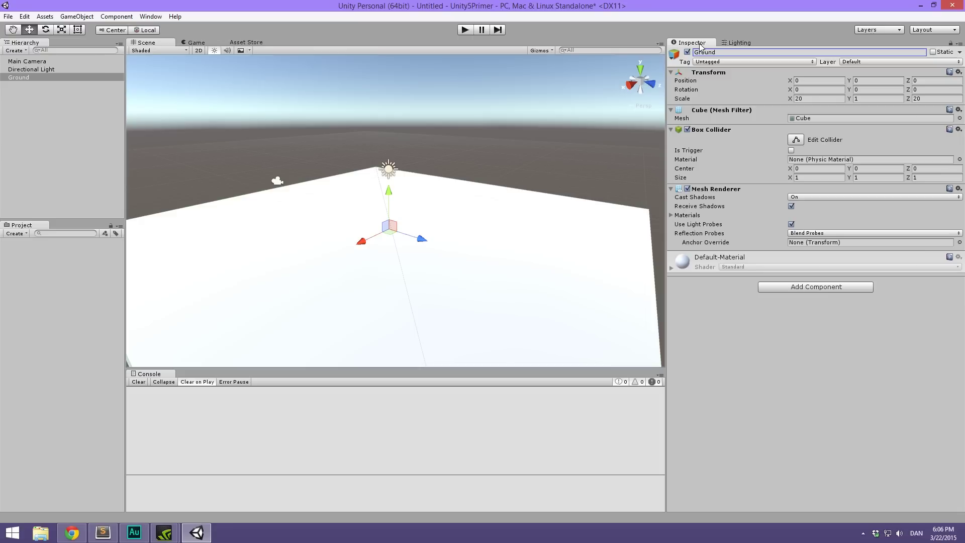
# Step: Add a 3D sphere to the scene and reset its transform to the origin
pyautogui.keyDown('alt'); pyautogui.moveTo(468, 194); pyautogui.dragTo(385, 147); pyautogui.keyUp('alt')
pyautogui.click(48, 100)
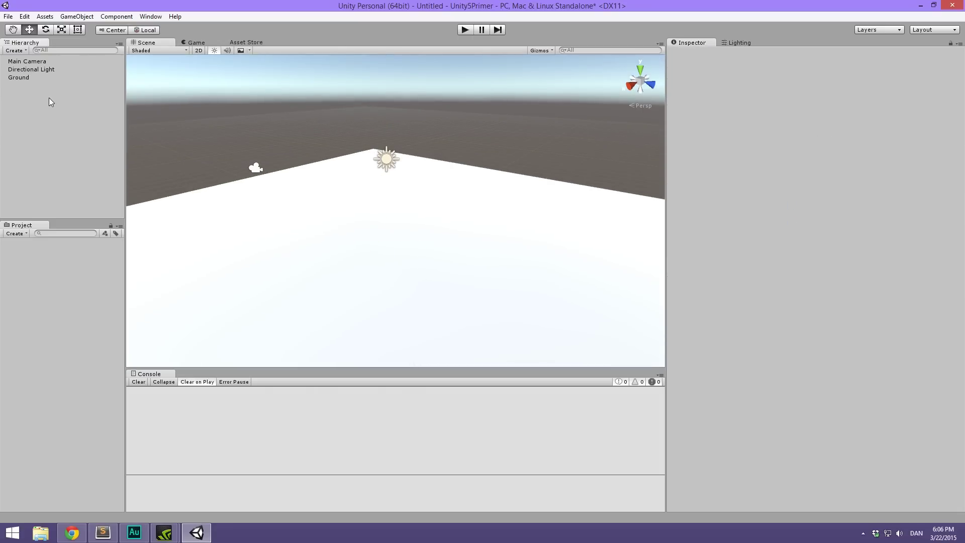
pyautogui.rightClick(47, 101)
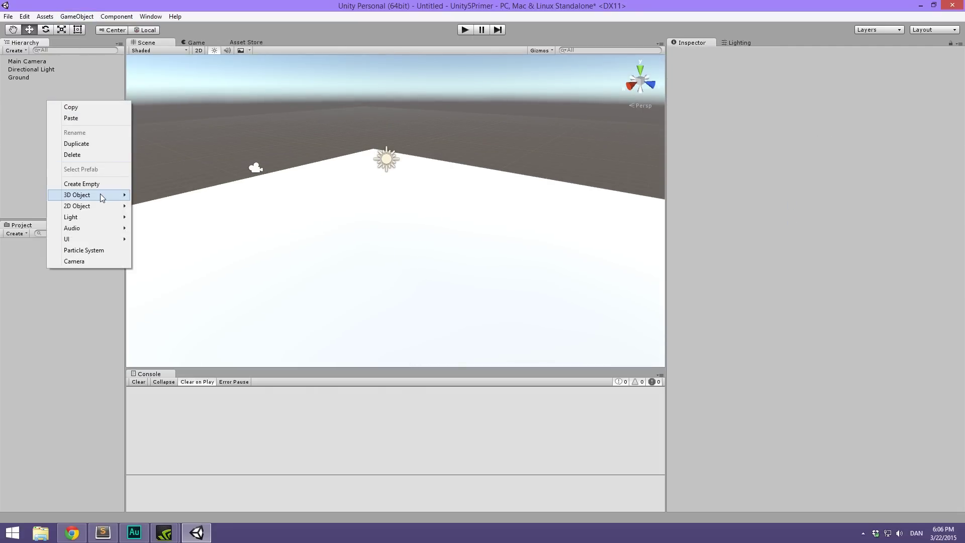
pyautogui.moveTo(100, 194)
pyautogui.click(183, 205)
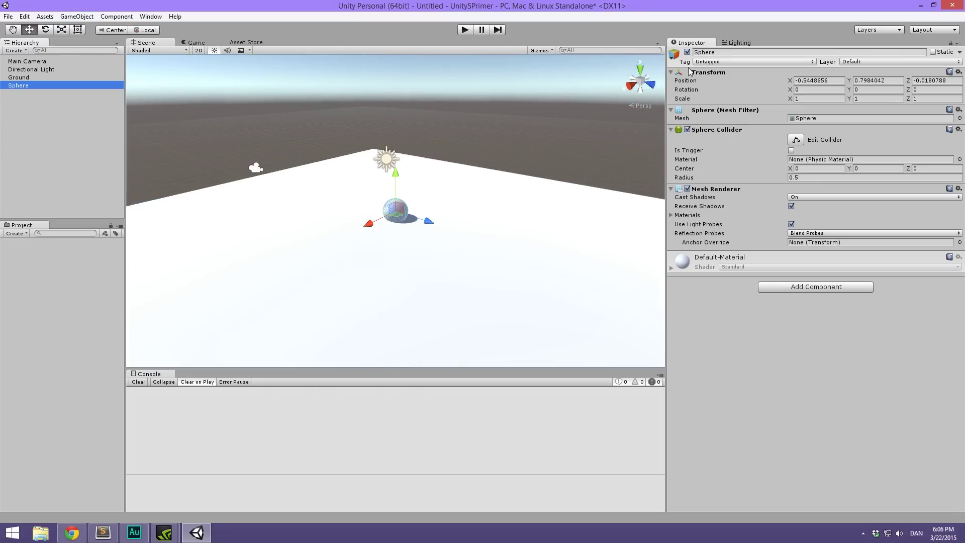
pyautogui.rightClick(722, 72)
pyautogui.click(755, 76)
# Step: Raise the sphere above the ground to a Y position of about 1.26 and rename it as Ball
pyautogui.moveTo(396, 199); pyautogui.dragTo(396, 168)
pyautogui.click(721, 52)
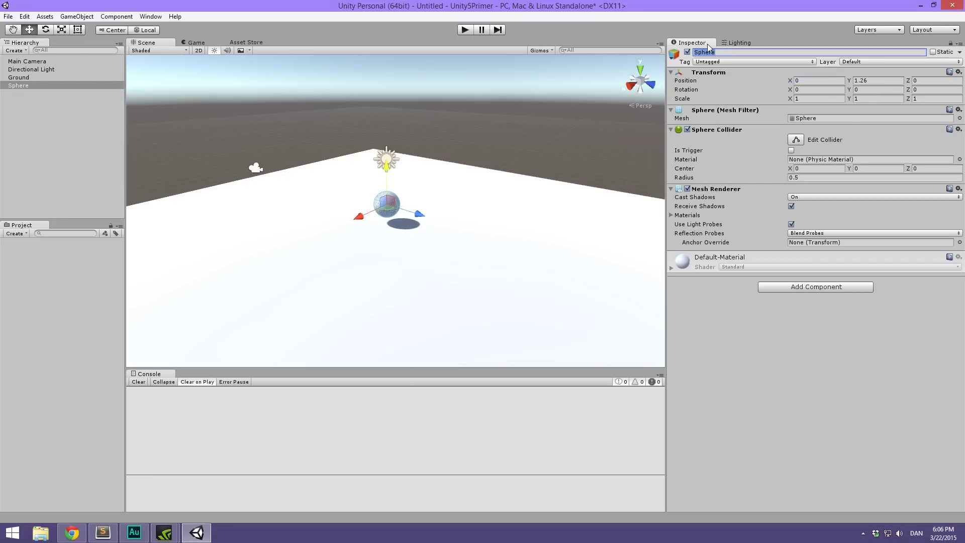
pyautogui.write('Ball')
pyautogui.keyDown('alt'); pyautogui.moveTo(532, 180); pyautogui.dragTo(332, 229); pyautogui.keyUp('alt')
pyautogui.keyDown('alt'); pyautogui.moveTo(376, 274); pyautogui.dragTo(272, 194); pyautogui.keyUp('alt')
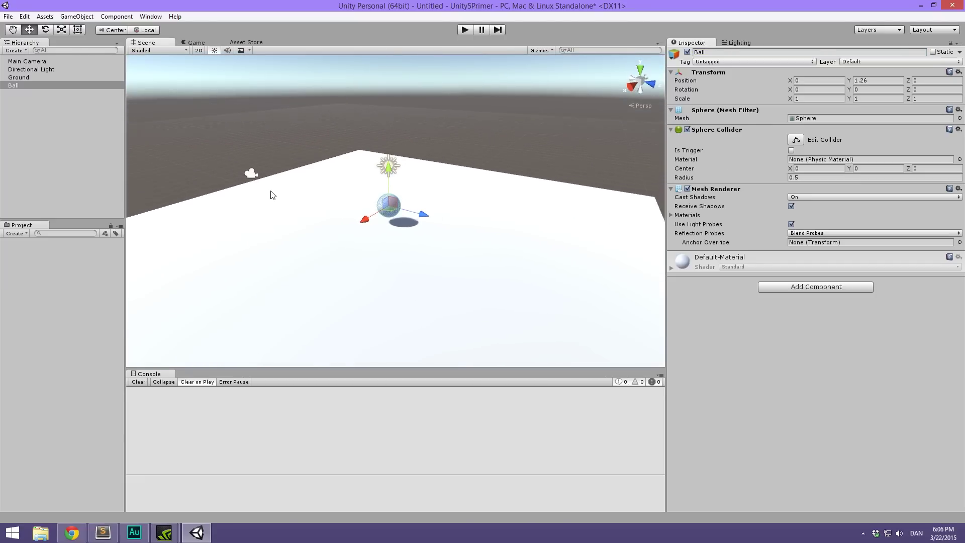
pyautogui.click(22, 77)
pyautogui.click(26, 69)
pyautogui.click(22, 78)
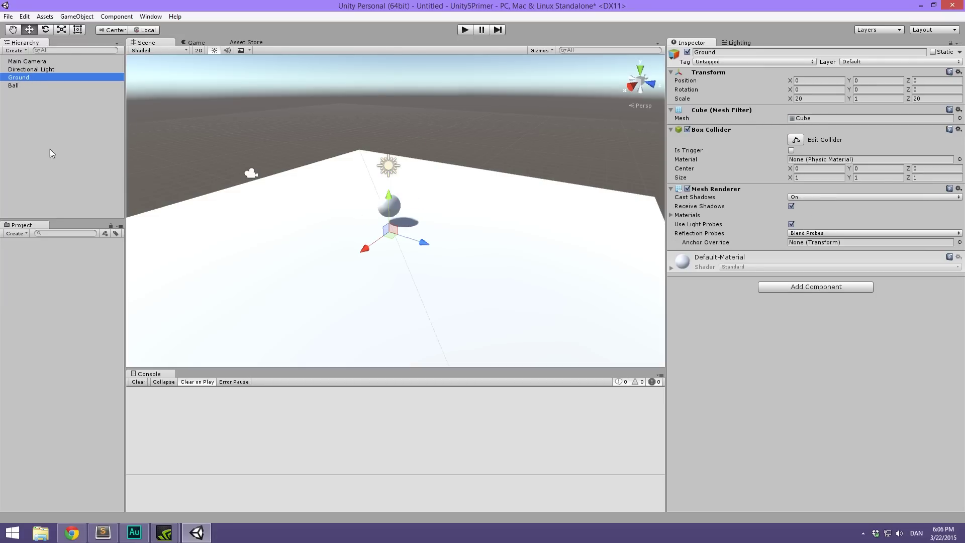
# Step: Create a new material asset in the project and name it Ground
pyautogui.rightClick(54, 306)
pyautogui.moveTo(140, 314)
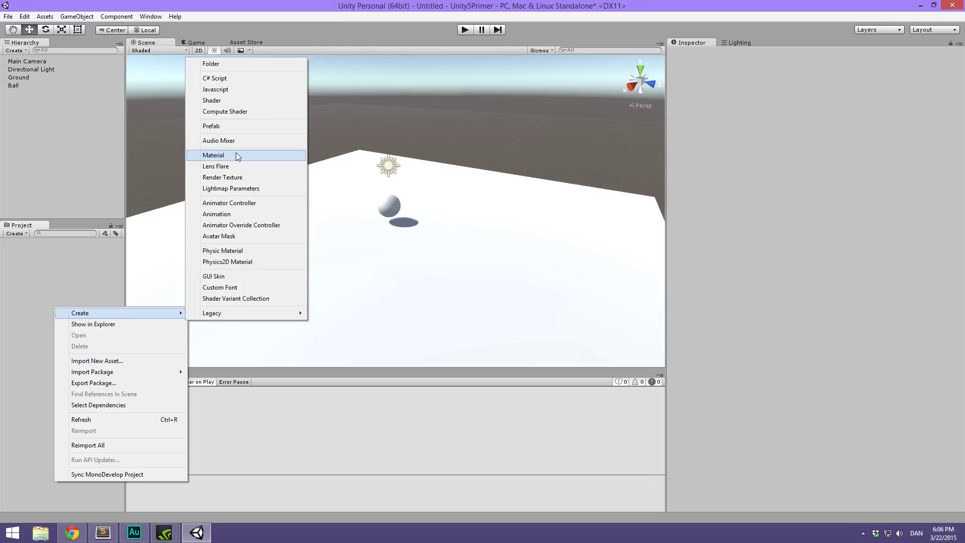
pyautogui.click(236, 154)
pyautogui.press('BackSpace')
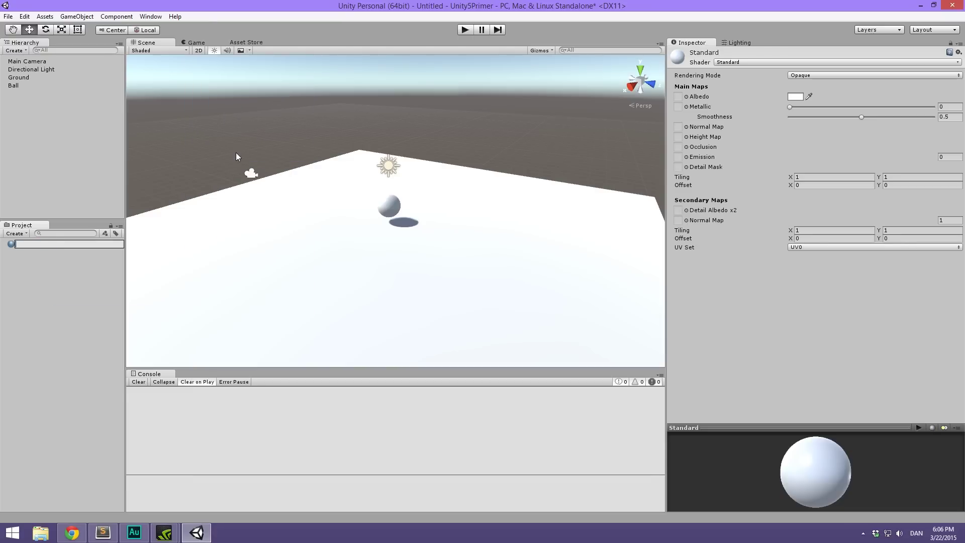
pyautogui.write('Ground')
pyautogui.press('Return')
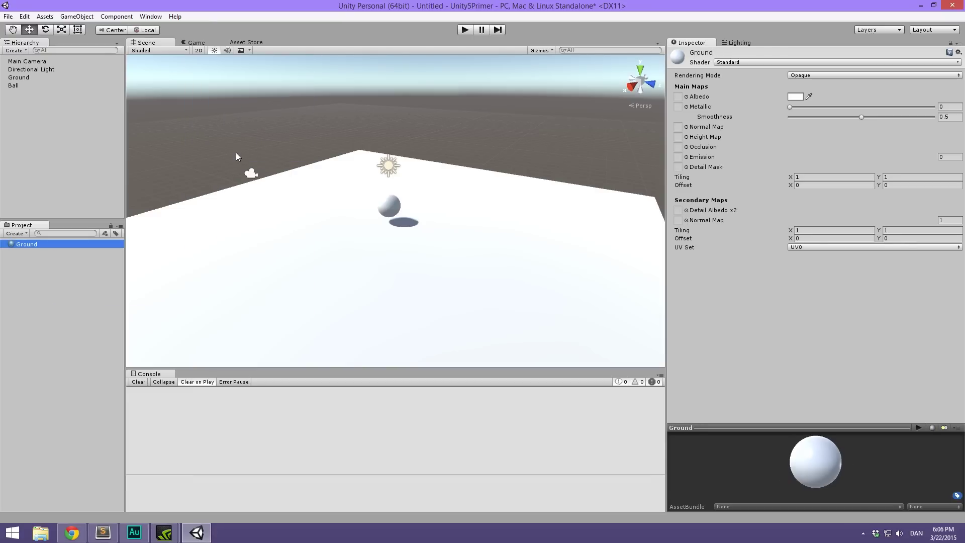
# Step: Create a second material asset in the project and name it Ball
pyautogui.rightClick(2, 356)
pyautogui.moveTo(85, 182)
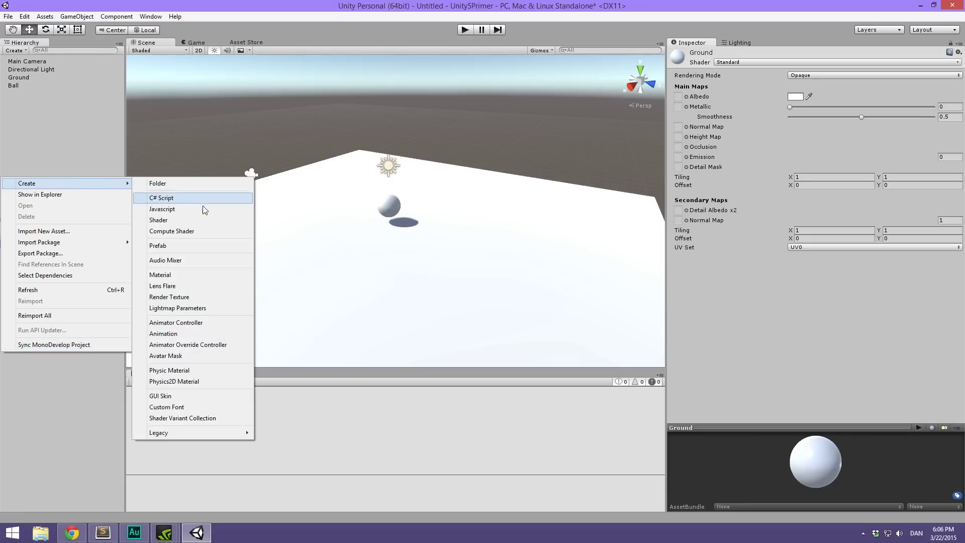
pyautogui.click(193, 279)
pyautogui.write('Ball')
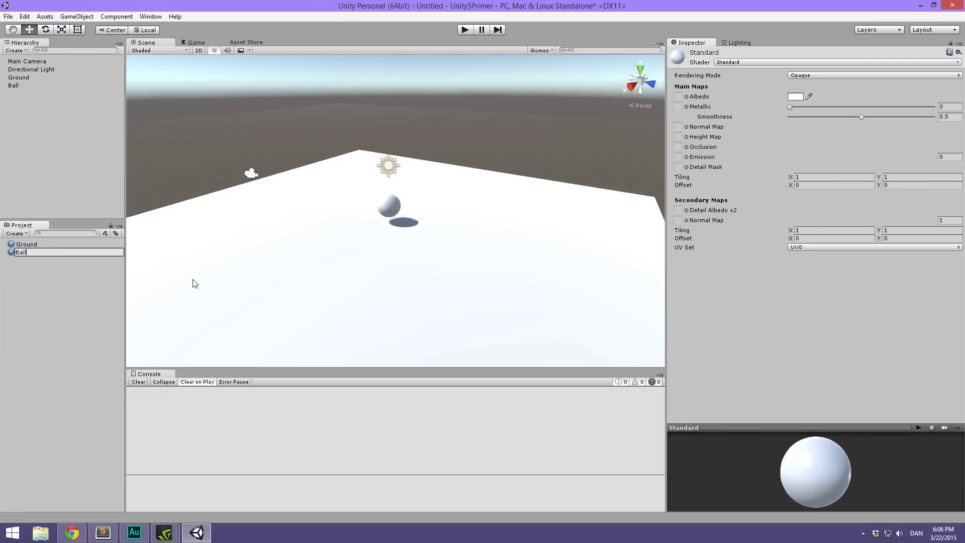
pyautogui.press('Return')
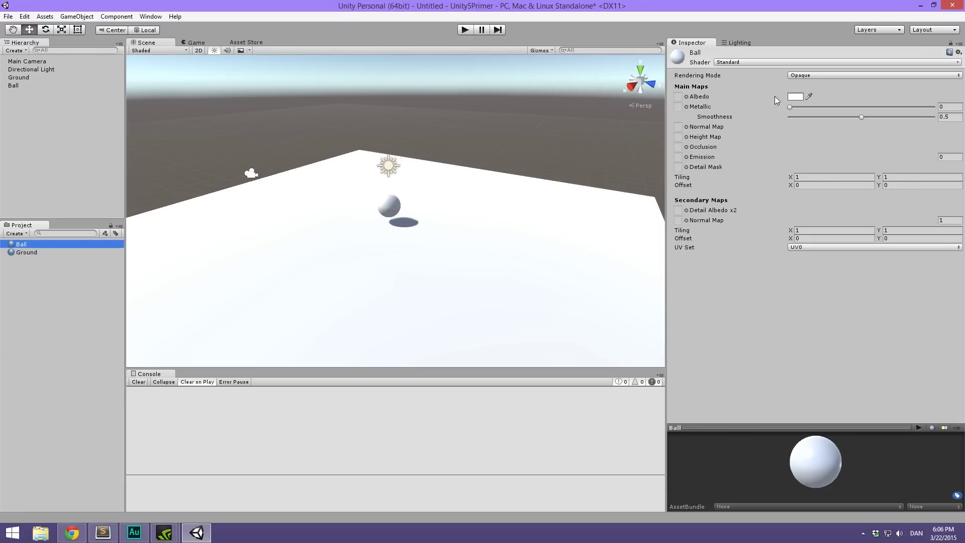
# Step: Set the Ball material's albedo colour to grey and apply the material to the sphere
pyautogui.click(794, 97)
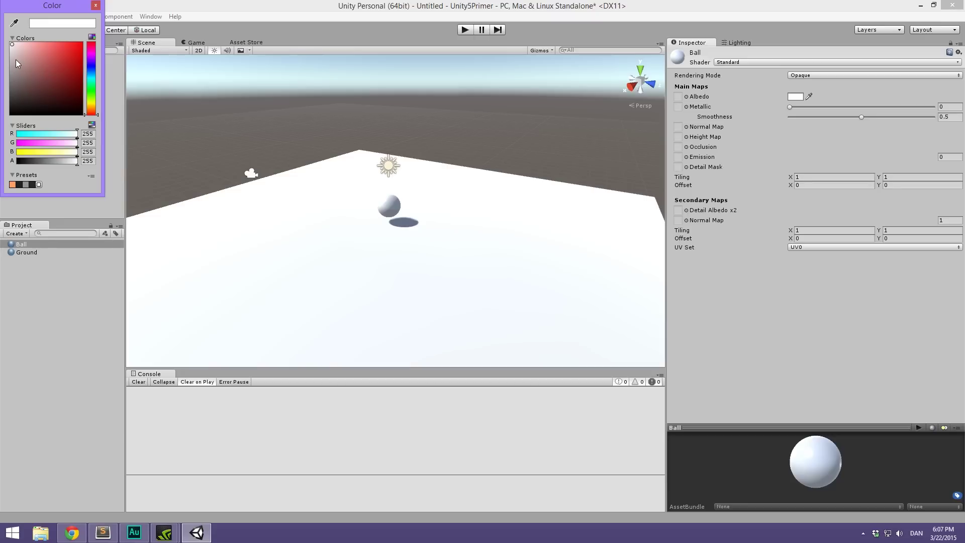
pyautogui.moveTo(16, 59); pyautogui.dragTo(12, 74)
pyautogui.click(102, 21)
pyautogui.moveTo(55, 240); pyautogui.dragTo(387, 210)
# Step: Set the Ground material's albedo colour to a light red and apply the material to the ground
pyautogui.click(23, 252)
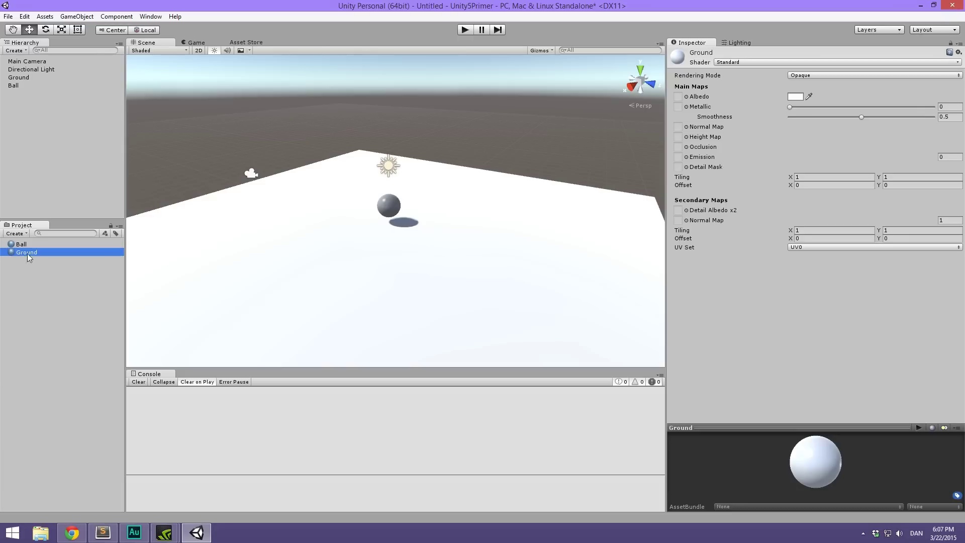
pyautogui.click(794, 96)
pyautogui.moveTo(40, 48); pyautogui.dragTo(61, 44)
pyautogui.click(95, 6)
pyautogui.moveTo(40, 250); pyautogui.dragTo(363, 210)
# Step: Examine the coloured ball, its shadow and the ground in the scene from different distances and angles
pyautogui.scroll(5, 384, 210)
pyautogui.scroll(3, 394, 212)
pyautogui.scroll(-4, 363, 206)
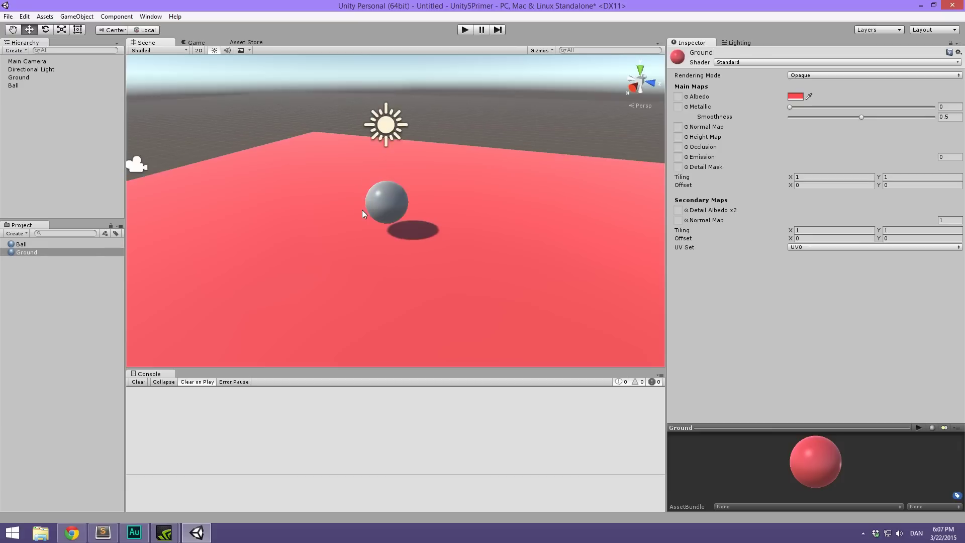
pyautogui.scroll(2, 364, 211)
pyautogui.scroll(2, 365, 207)
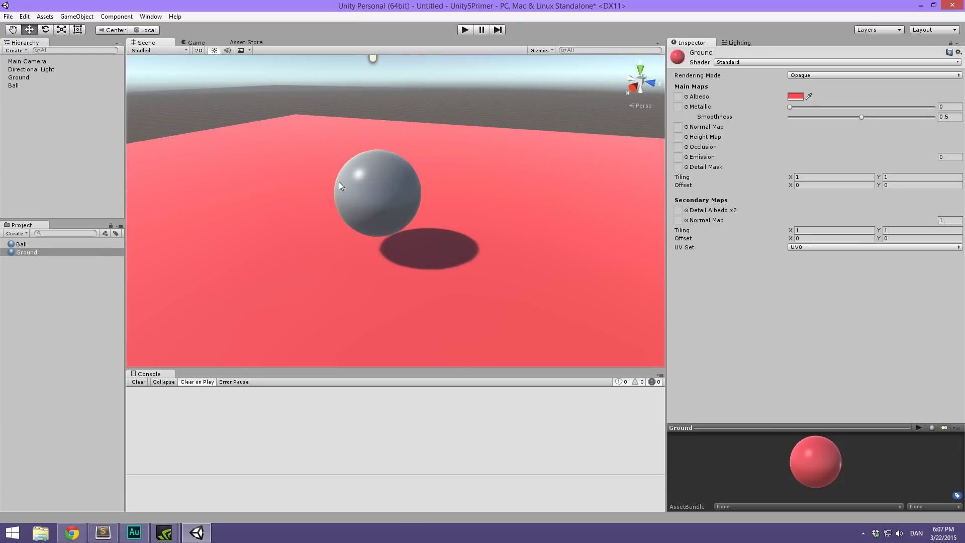
pyautogui.keyDown('alt'); pyautogui.moveTo(291, 254); pyautogui.dragTo(399, 164); pyautogui.keyUp('alt')
pyautogui.scroll(-3, 295, 173)
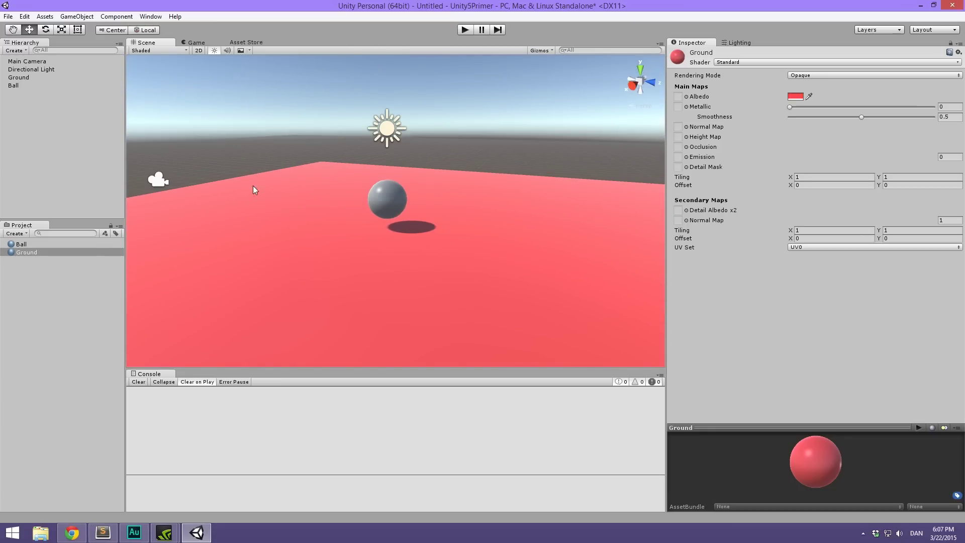
pyautogui.scroll(-4, 342, 261)
pyautogui.keyDown('alt'); pyautogui.moveTo(356, 251); pyautogui.dragTo(361, 317); pyautogui.keyUp('alt')
pyautogui.scroll(2, 466, 300)
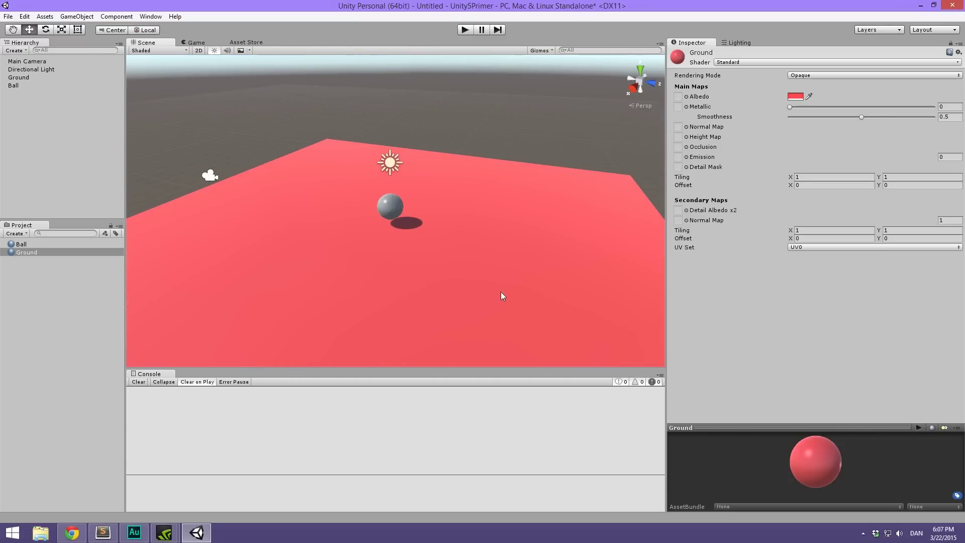
pyautogui.scroll(1, 462, 285)
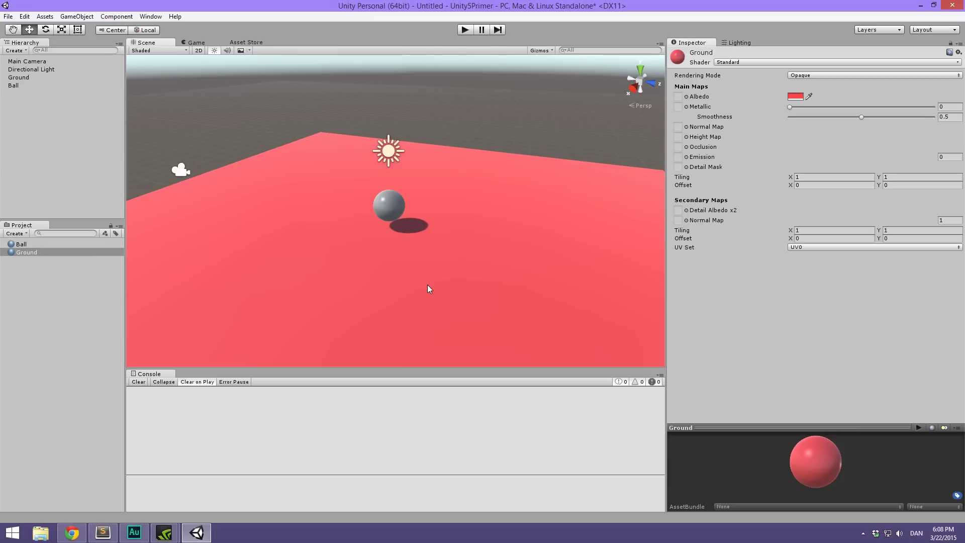
pyautogui.keyDown('alt'); pyautogui.moveTo(338, 278); pyautogui.dragTo(383, 234); pyautogui.keyUp('alt')
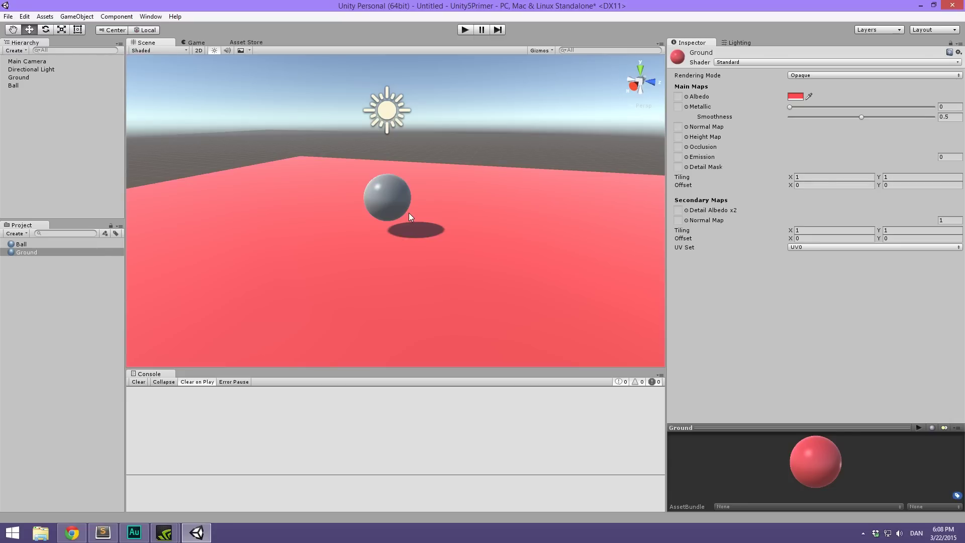
pyautogui.keyDown('alt'); pyautogui.moveTo(431, 152); pyautogui.dragTo(435, 115); pyautogui.keyUp('alt')
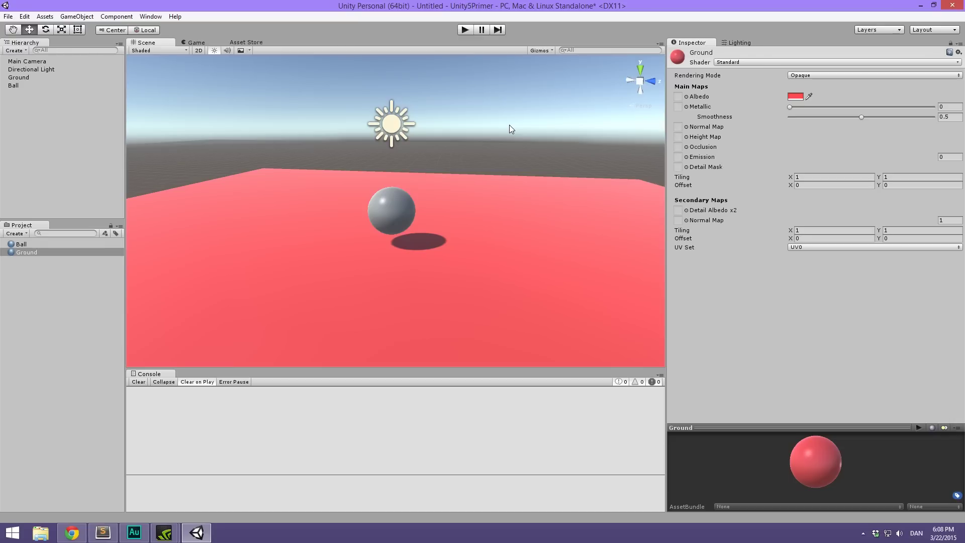
# Step: Compare the ball, its shadow and the ground up close with the scene view lighting switched off and on
pyautogui.scroll(3, 392, 286)
pyautogui.moveTo(403, 282); pyautogui.dragTo(410, 232, button='middle')
pyautogui.scroll(4, 413, 232)
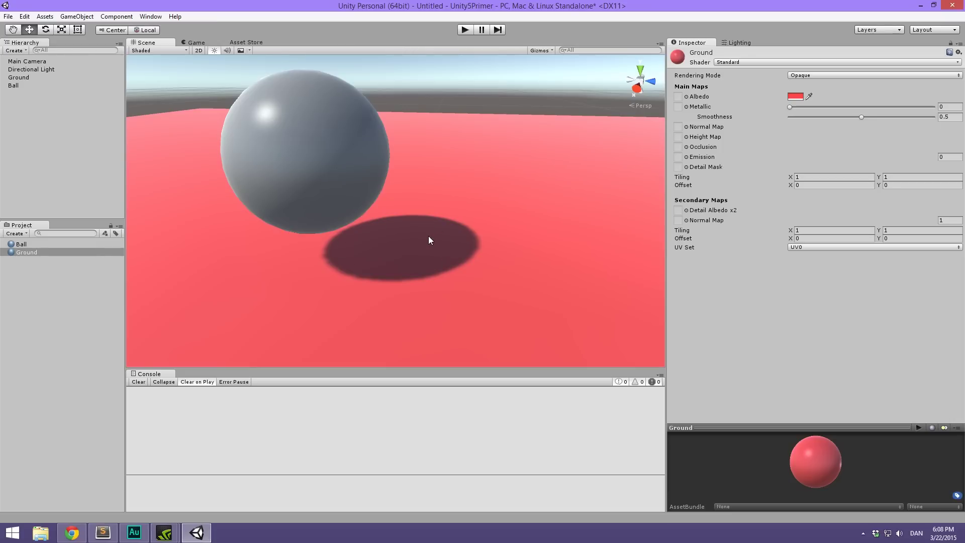
pyautogui.scroll(-5, 428, 240)
pyautogui.click(215, 50)
pyautogui.click(214, 50)
pyautogui.click(215, 50)
pyautogui.click(215, 50)
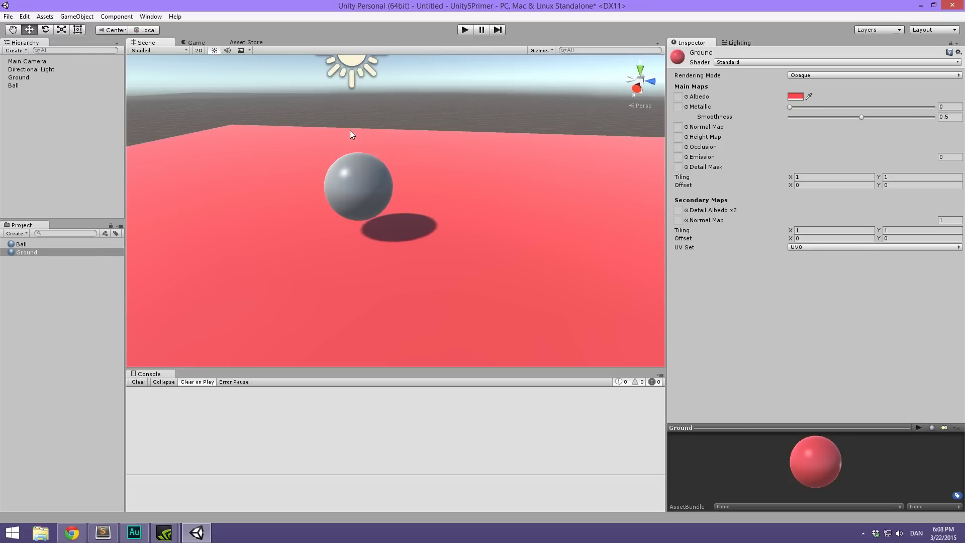
# Step: Examine the shading and soft shadow of the grey ball from near and far
pyautogui.scroll(3, 465, 246)
pyautogui.scroll(-5, 389, 238)
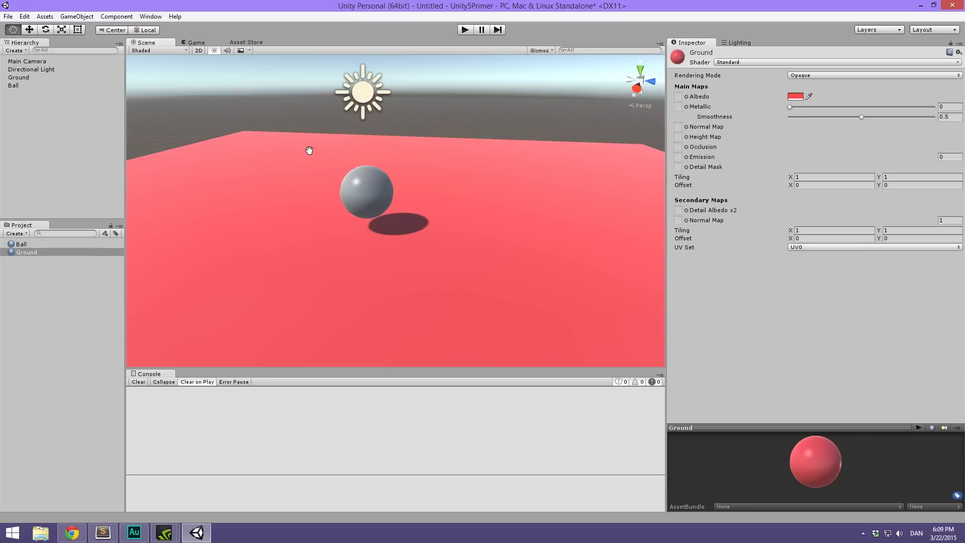
pyautogui.scroll(5, 321, 138)
pyautogui.scroll(2, 382, 153)
pyautogui.scroll(-6, 393, 156)
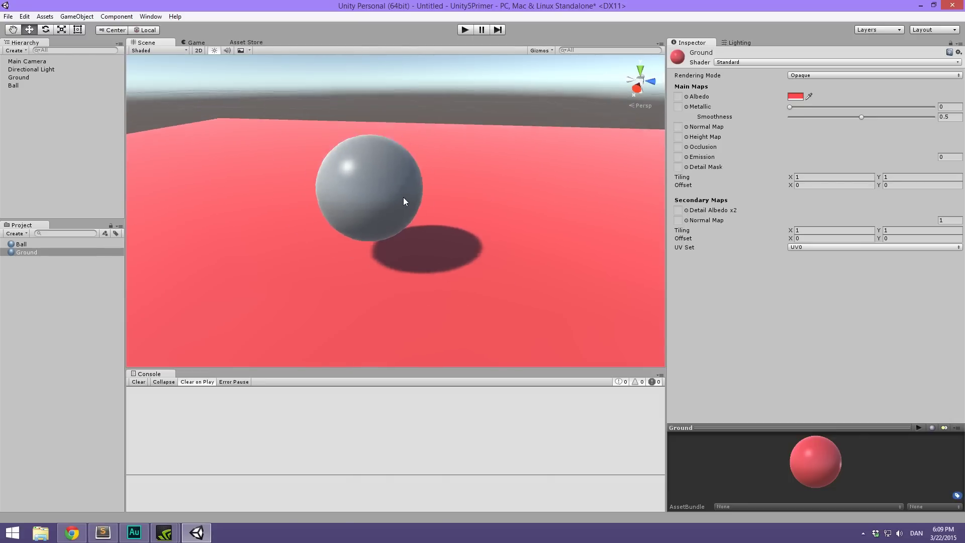
pyautogui.moveTo(414, 193); pyautogui.dragTo(384, 175, button='middle')
pyautogui.scroll(3, 377, 175)
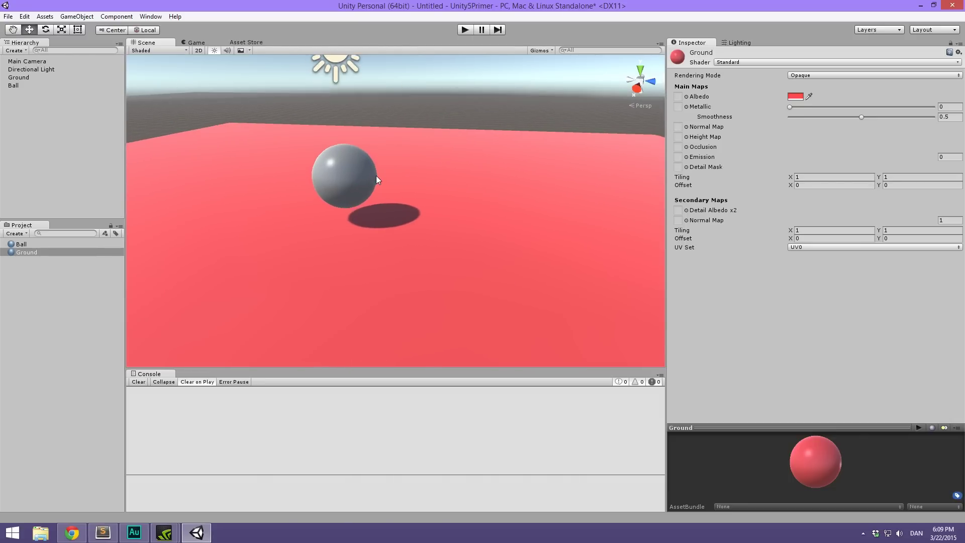
pyautogui.scroll(-2, 379, 162)
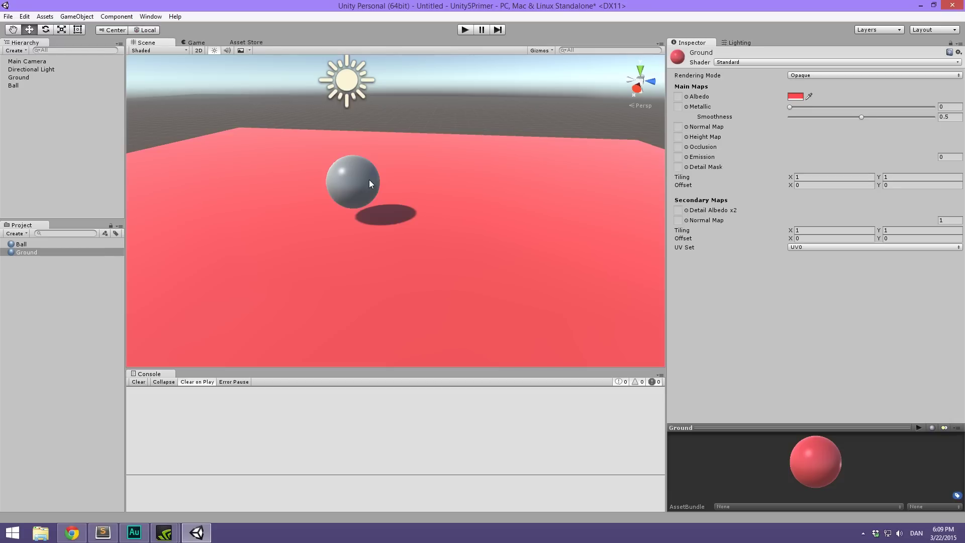
pyautogui.moveTo(256, 128); pyautogui.dragTo(283, 142, button='middle')
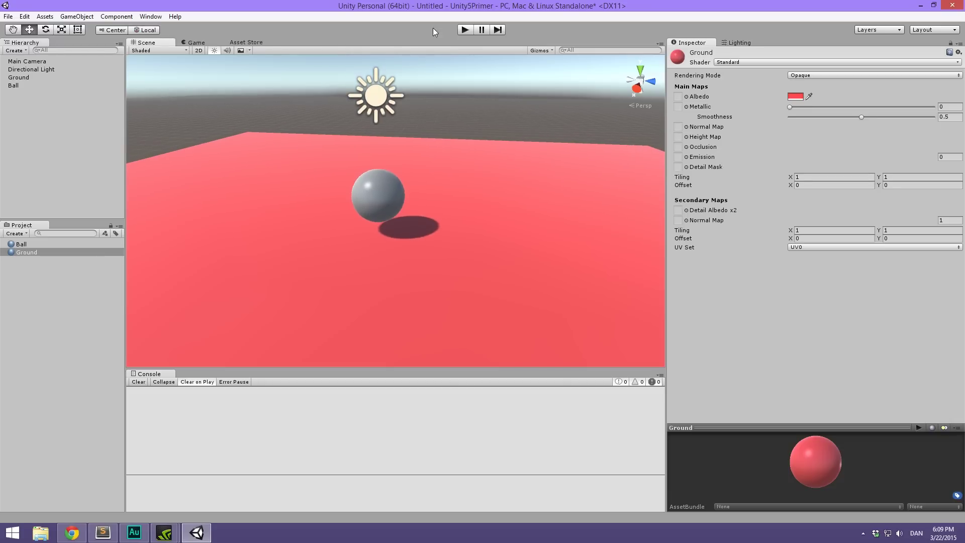
pyautogui.scroll(1, 394, 199)
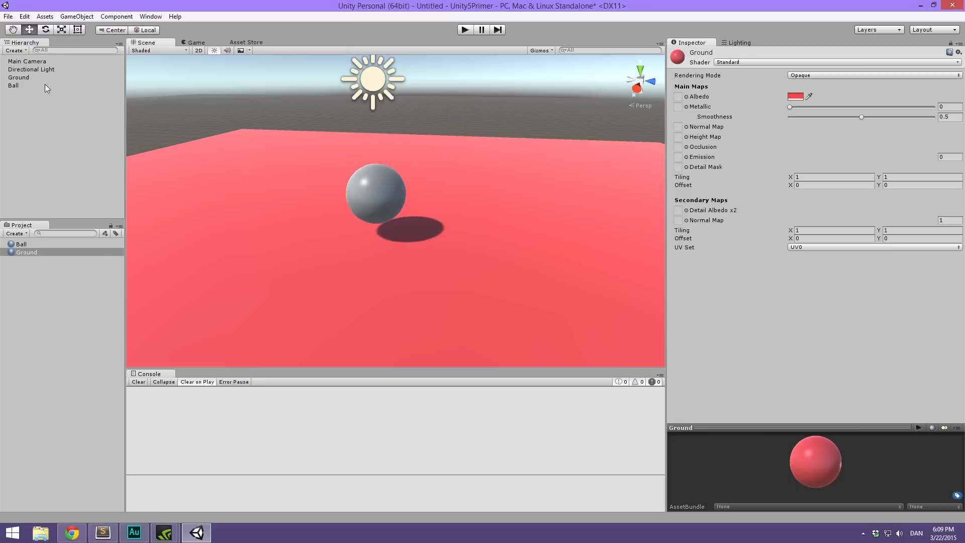
# Step: Inspect the Directional Light's settings and focus the scene view on it
pyautogui.click(45, 69)
pyautogui.press('f')
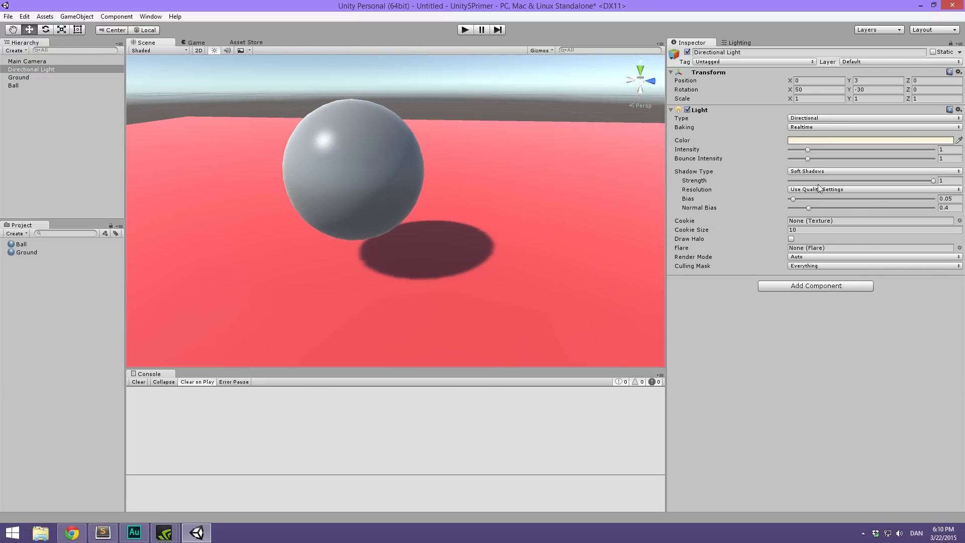
pyautogui.keyDown('alt'); pyautogui.moveTo(661, 264); pyautogui.dragTo(270, 122, button='right'); pyautogui.keyUp('alt')
# Step: Add a point light to the scene and view it above the ball
pyautogui.click(62, 101)
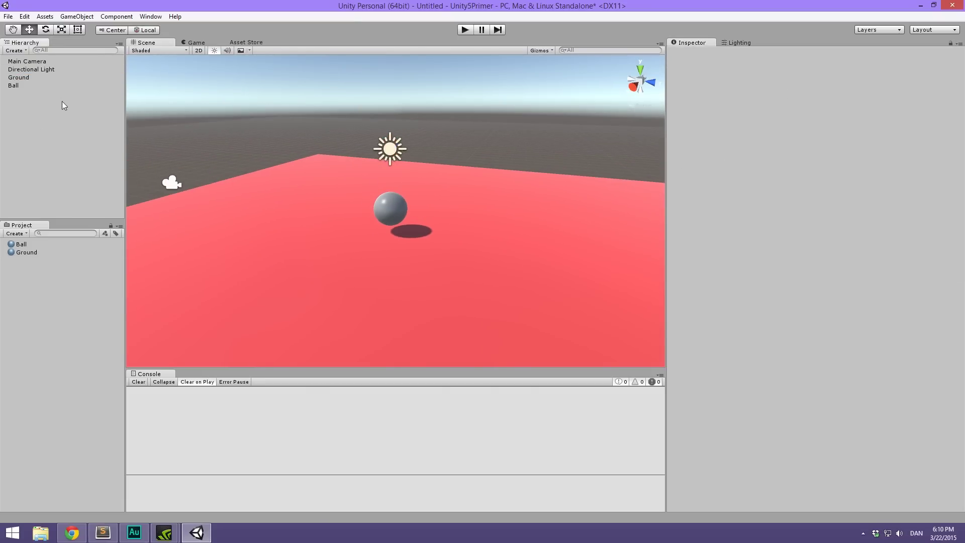
pyautogui.rightClick(62, 101)
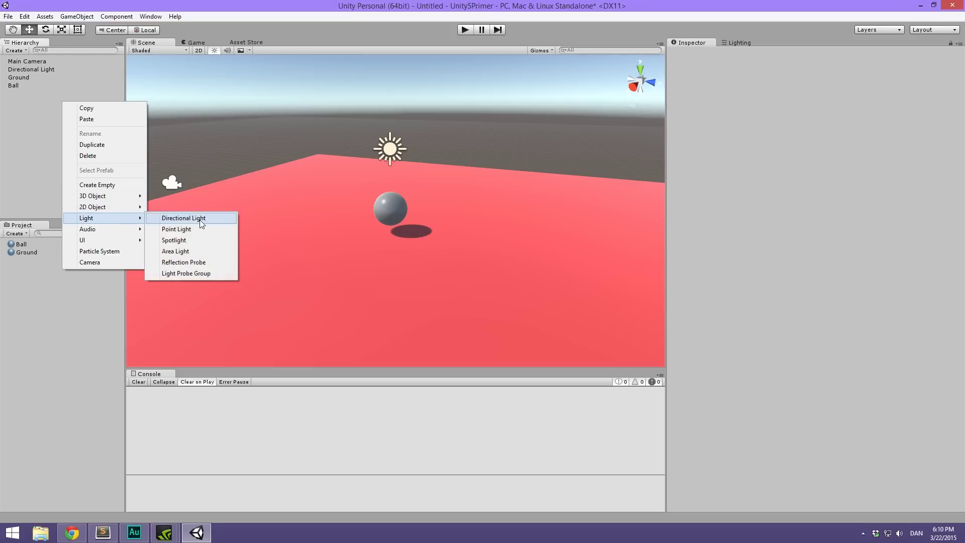
pyautogui.click(160, 229)
pyautogui.keyDown('alt'); pyautogui.moveTo(391, 239); pyautogui.dragTo(367, 149); pyautogui.keyUp('alt')
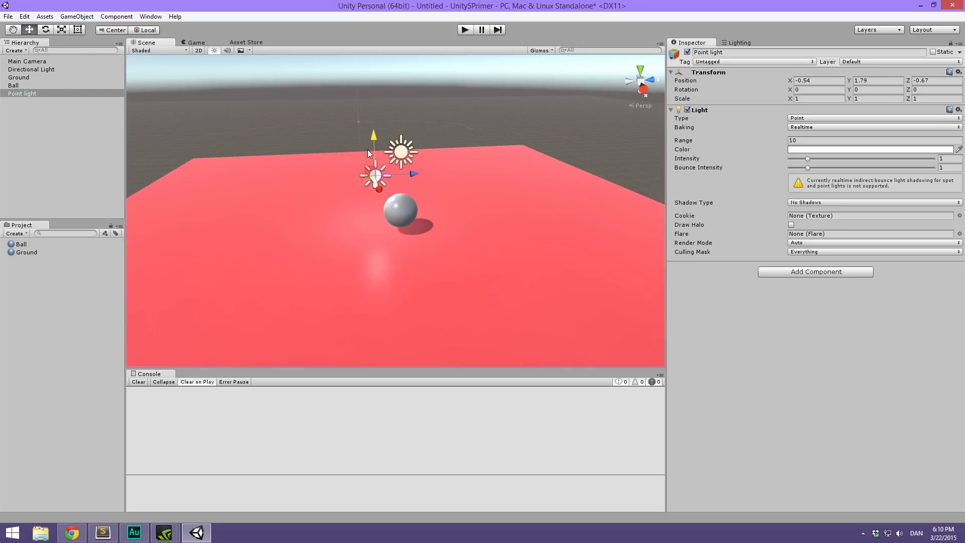
# Step: Set the point light's shadow type to Soft Shadows and move it to about X -0.54, Y 2.08, Z -0.49
pyautogui.click(820, 202)
pyautogui.click(804, 234)
pyautogui.keyDown('alt'); pyautogui.moveTo(453, 223); pyautogui.dragTo(477, 261); pyautogui.keyUp('alt')
pyautogui.moveTo(395, 168); pyautogui.dragTo(422, 169)
pyautogui.moveTo(383, 140); pyautogui.dragTo(384, 154)
pyautogui.keyDown('alt'); pyautogui.moveTo(503, 191); pyautogui.dragTo(477, 183); pyautogui.keyUp('alt')
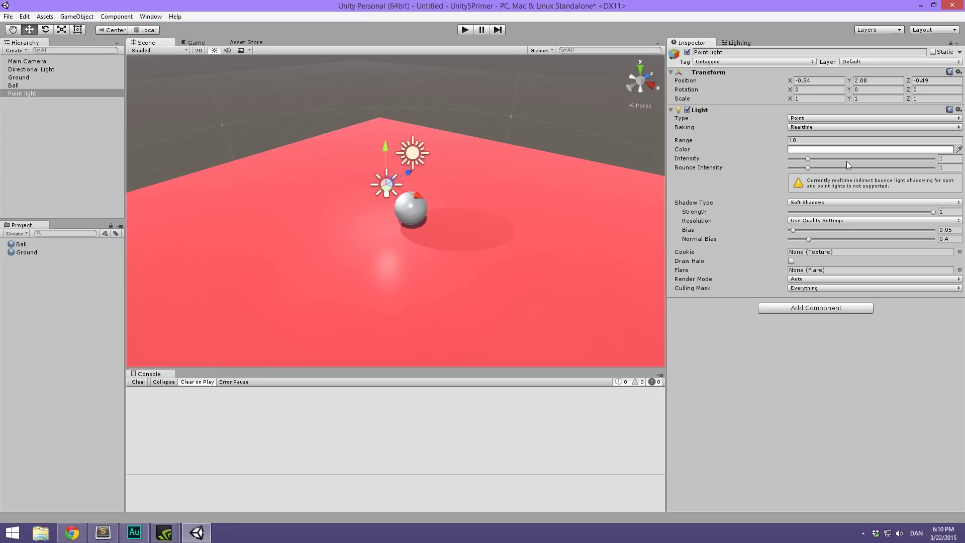
# Step: Set the point light's colour to a bright green
pyautogui.click(804, 149)
pyautogui.click(92, 94)
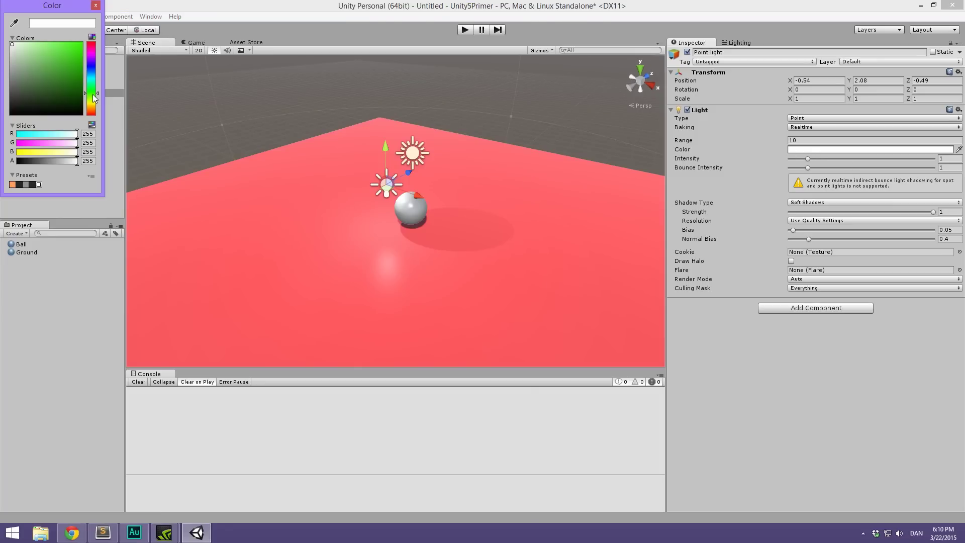
pyautogui.click(72, 44)
pyautogui.click(95, 6)
# Step: Delete the point light from the scene
pyautogui.click(47, 92)
pyautogui.press('Delete')
pyautogui.keyDown('alt'); pyautogui.moveTo(412, 213); pyautogui.dragTo(254, 191); pyautogui.keyUp('alt')
# Step: Add a new point light with Soft Shadows and move it to about X -1.92, Y 3.64, Z -1.83
pyautogui.rightClick(18, 126)
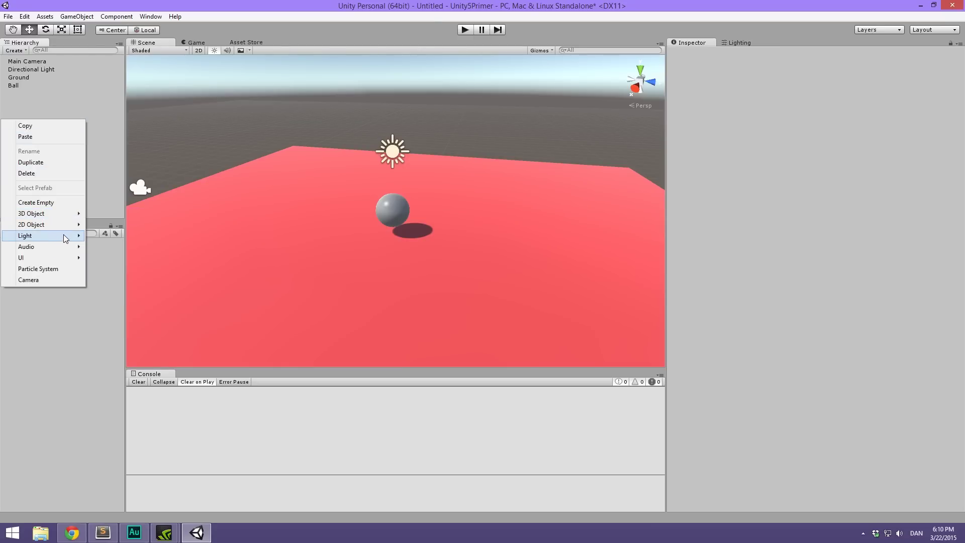
pyautogui.moveTo(63, 234)
pyautogui.click(110, 246)
pyautogui.keyDown('alt'); pyautogui.moveTo(423, 234); pyautogui.dragTo(502, 298); pyautogui.keyUp('alt')
pyautogui.moveTo(397, 189); pyautogui.dragTo(355, 176)
pyautogui.keyDown('alt'); pyautogui.moveTo(469, 244); pyautogui.dragTo(382, 136); pyautogui.keyUp('alt')
pyautogui.moveTo(302, 103); pyautogui.dragTo(411, 151)
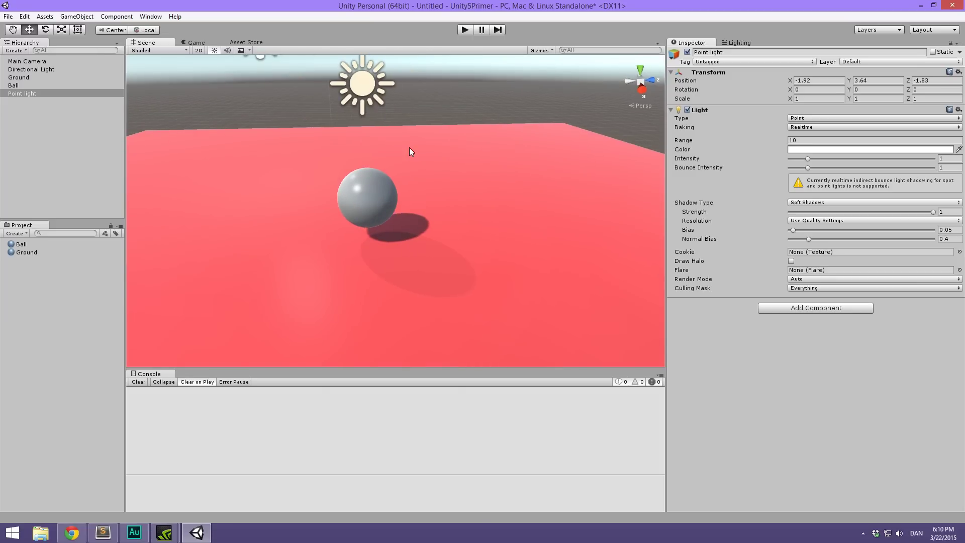
# Step: Check the Directional Light and examine the two shadows that both lights cast from the ball
pyautogui.click(41, 69)
pyautogui.click(611, 116)
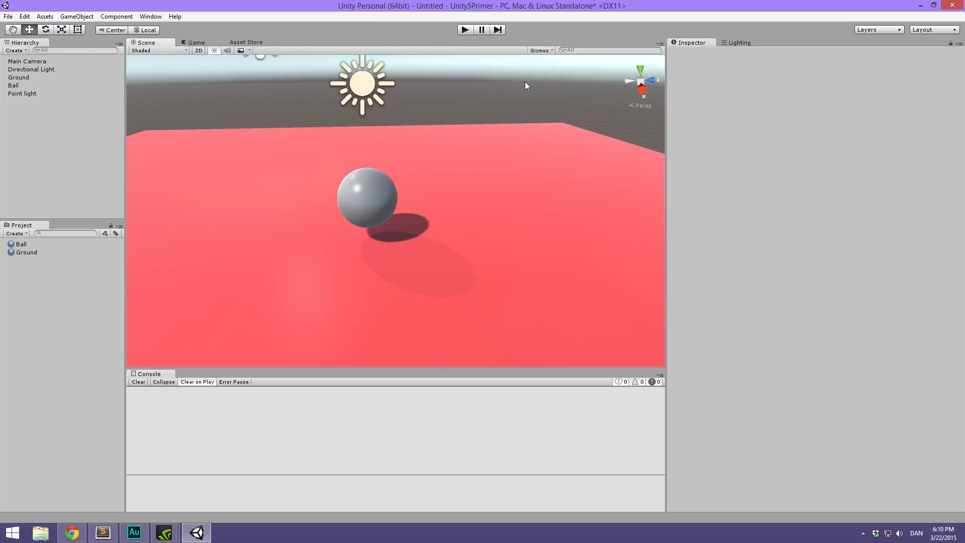
pyautogui.scroll(-3, 525, 81)
pyautogui.keyDown('alt'); pyautogui.moveTo(505, 97); pyautogui.dragTo(420, 170); pyautogui.keyUp('alt')
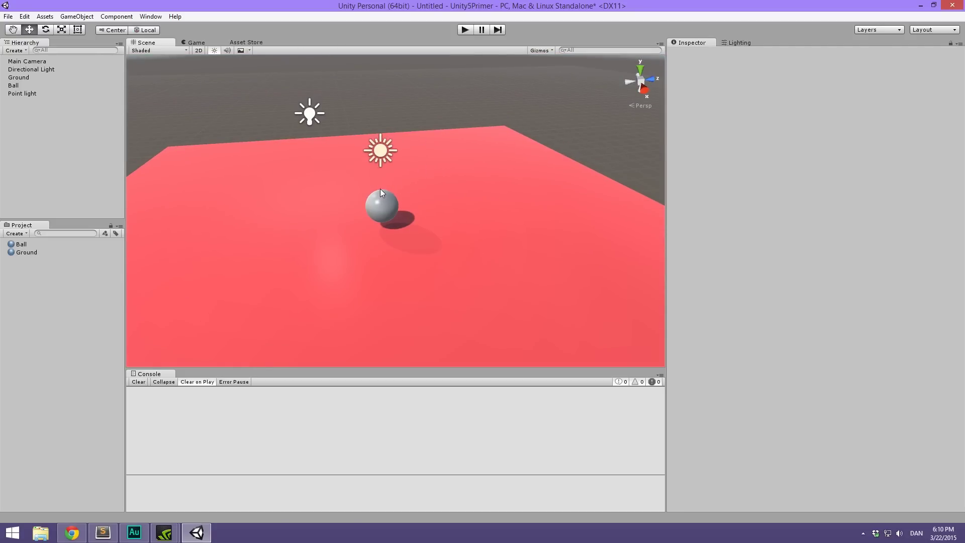
# Step: Switch to Sublime Text, review the PBR item in the Rendering essentials outline, and return to Unity
pyautogui.click(103, 533)
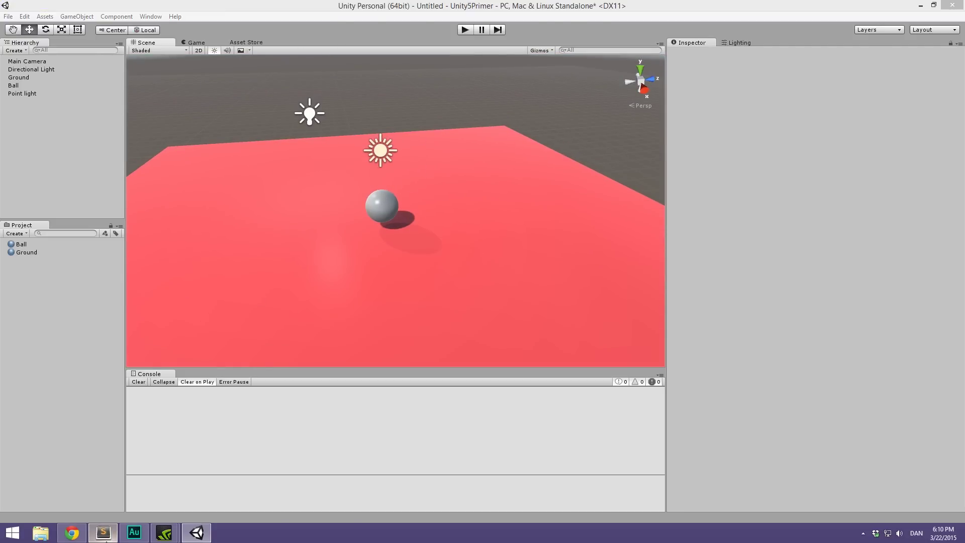
pyautogui.moveTo(473, 166)
pyautogui.mouseDown()
pyautogui.moveTo(481, 146)
pyautogui.moveTo(457, 168)
pyautogui.mouseUp()
pyautogui.click(478, 159)
pyautogui.click(457, 169)
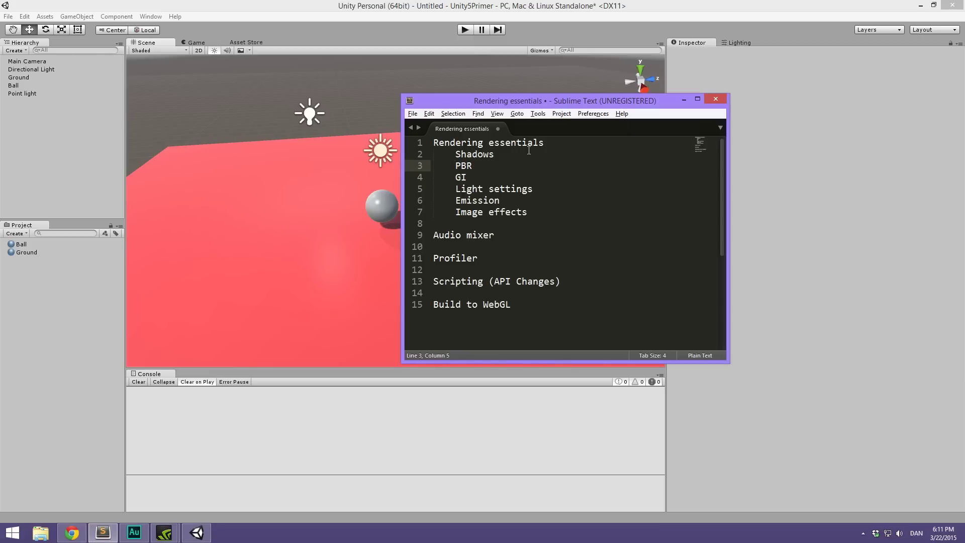
pyautogui.doubleClick(463, 168)
pyautogui.click(683, 100)
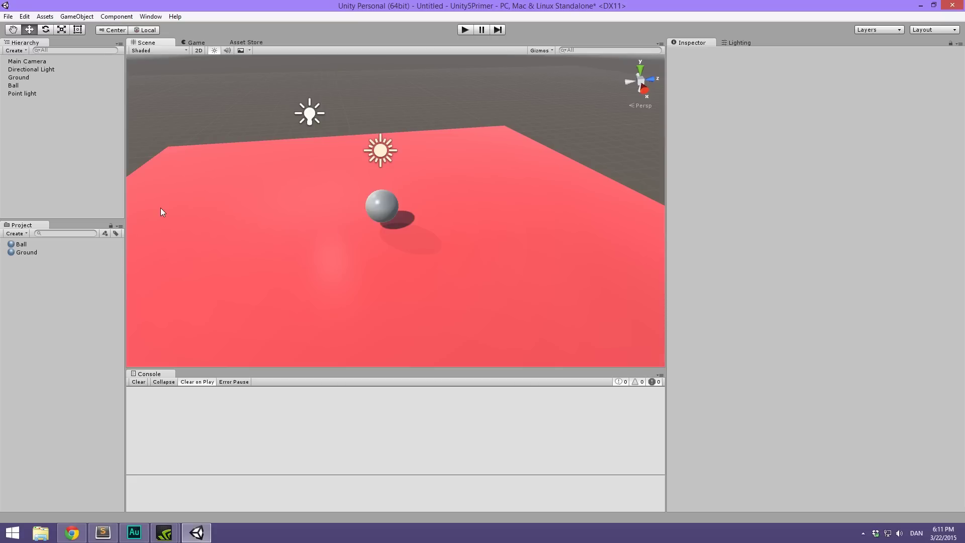
pyautogui.scroll(2, 397, 201)
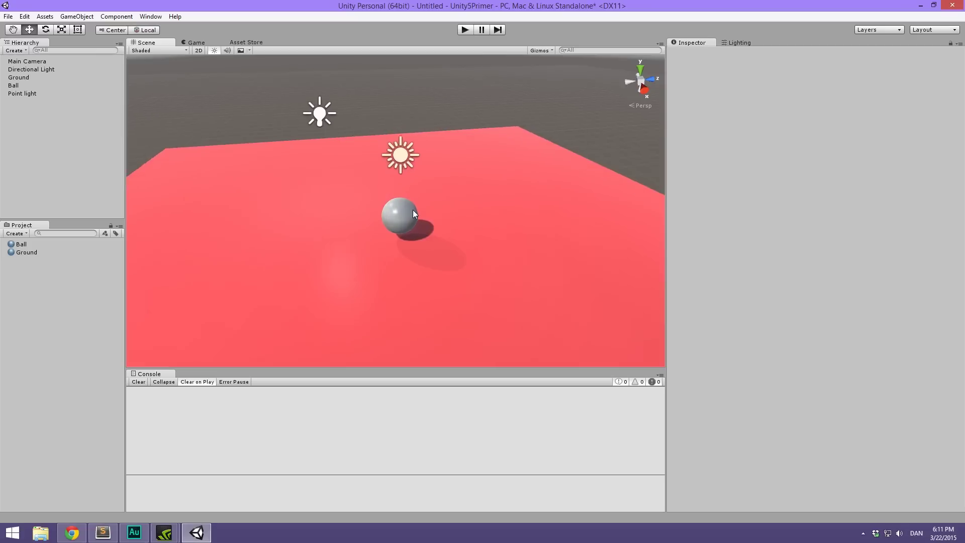
pyautogui.scroll(3, 411, 209)
pyautogui.scroll(-1, 385, 193)
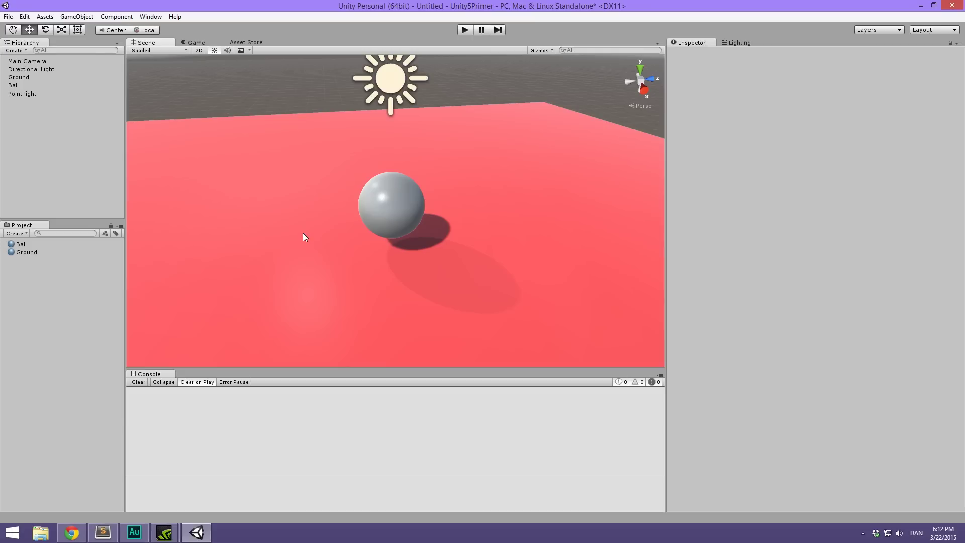
# Step: Open the Asset Store and log in to the account with the option to stay logged in
pyautogui.click(263, 42)
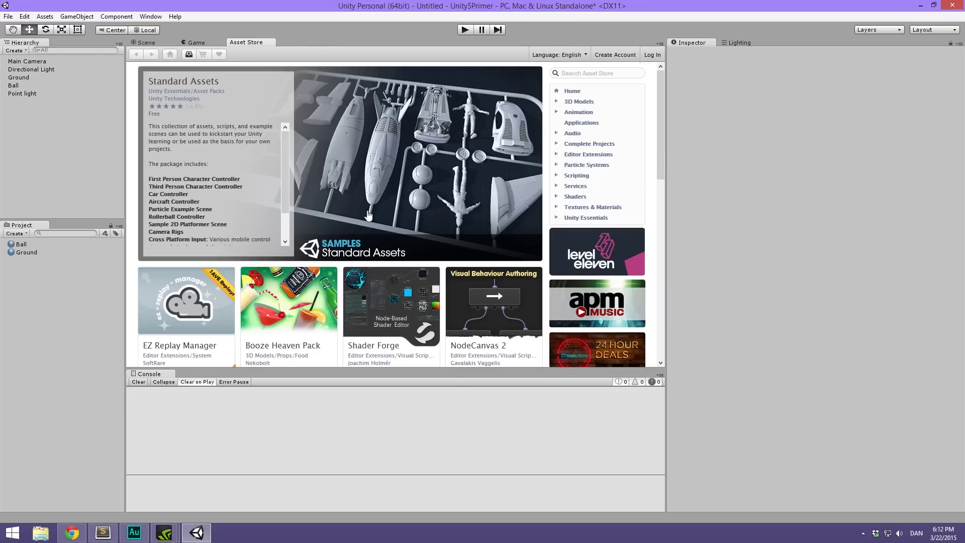
pyautogui.click(652, 54)
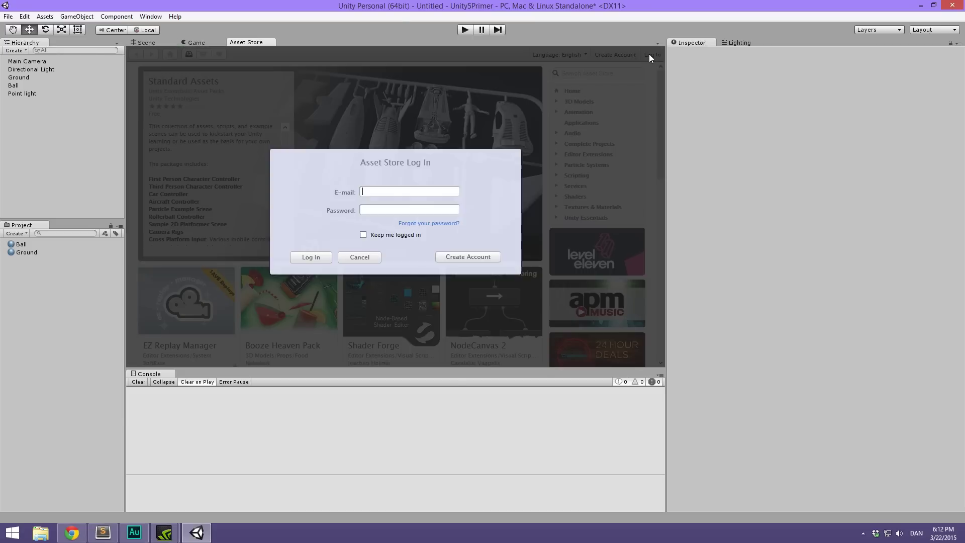
pyautogui.click(363, 234)
pyautogui.click(387, 192)
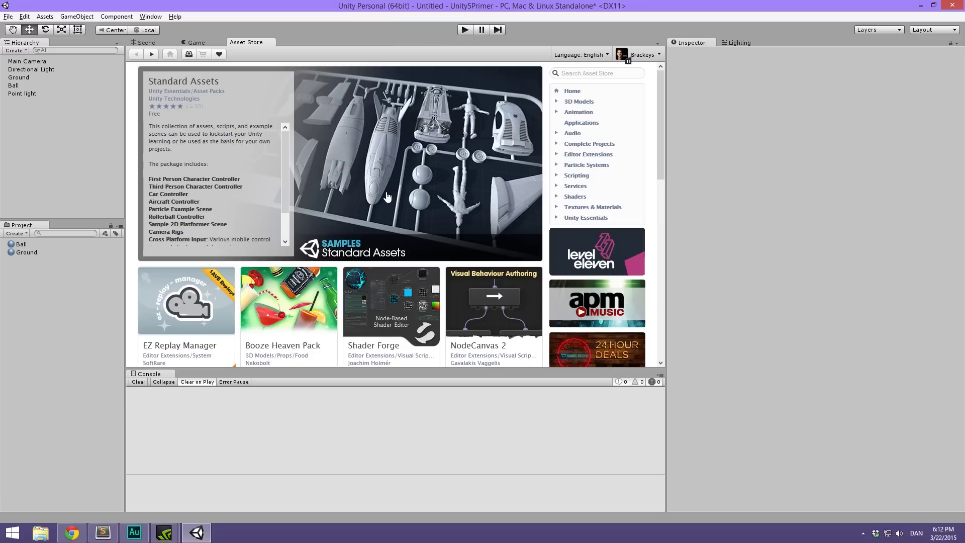
# Step: Browse the most popular packages in the Asset Store's Textures & Materials category
pyautogui.click(589, 207)
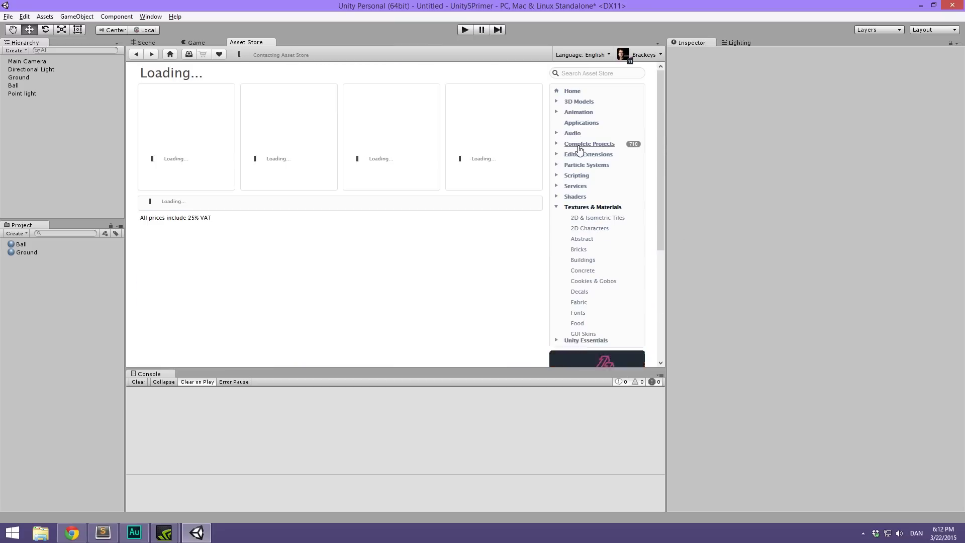
pyautogui.scroll(-2, 407, 207)
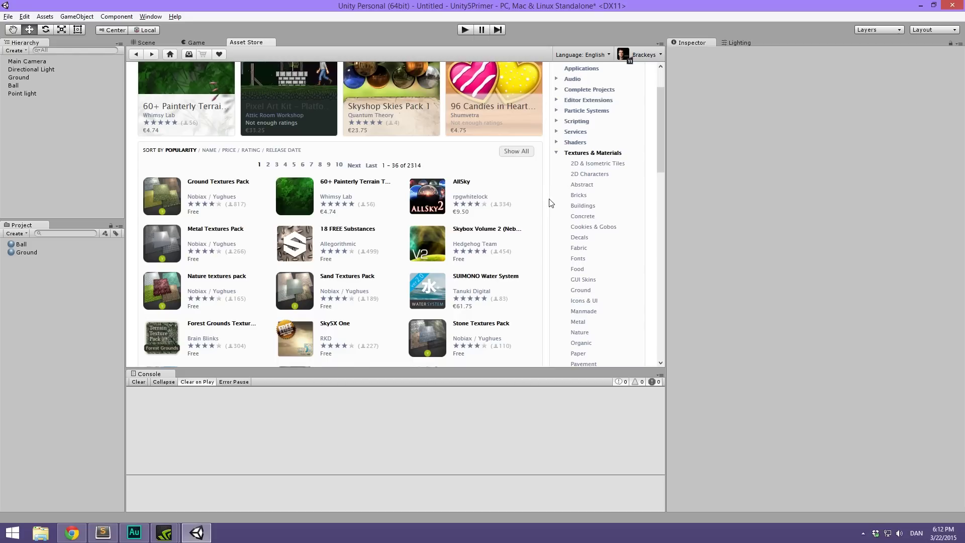
pyautogui.scroll(-1, 550, 203)
pyautogui.scroll(-2, 549, 203)
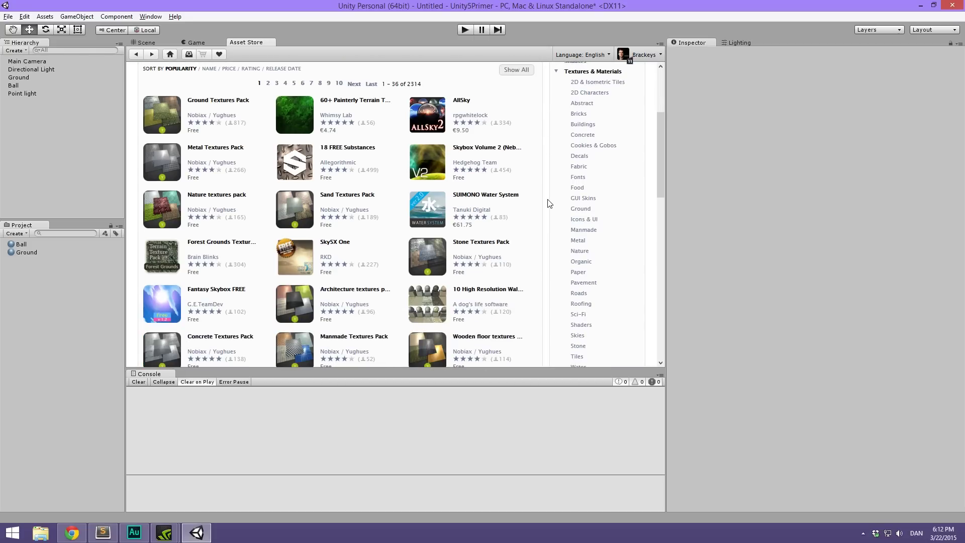
pyautogui.scroll(-3, 551, 203)
pyautogui.scroll(6, 551, 201)
# Step: Sort the Textures & Materials packages by price and look through the free ones
pyautogui.click(229, 150)
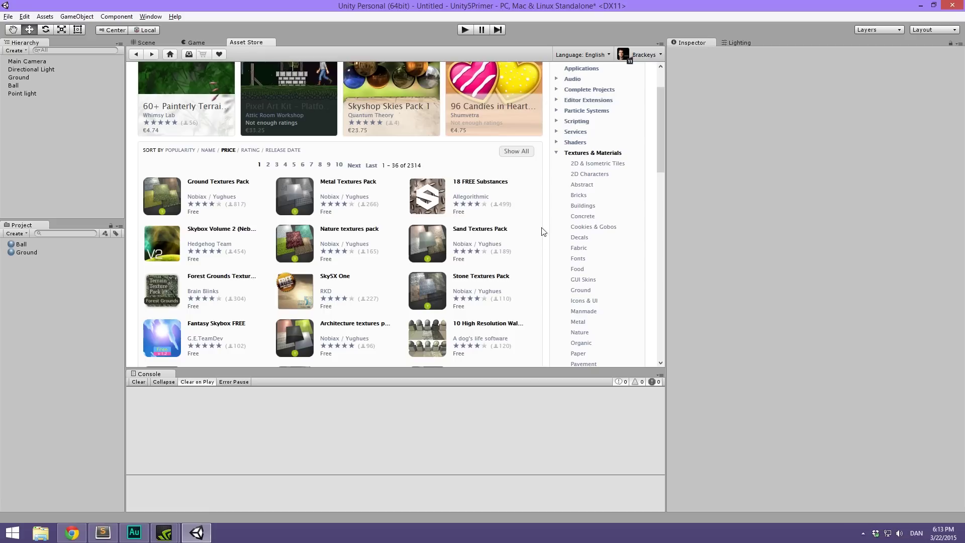
pyautogui.scroll(-1, 525, 225)
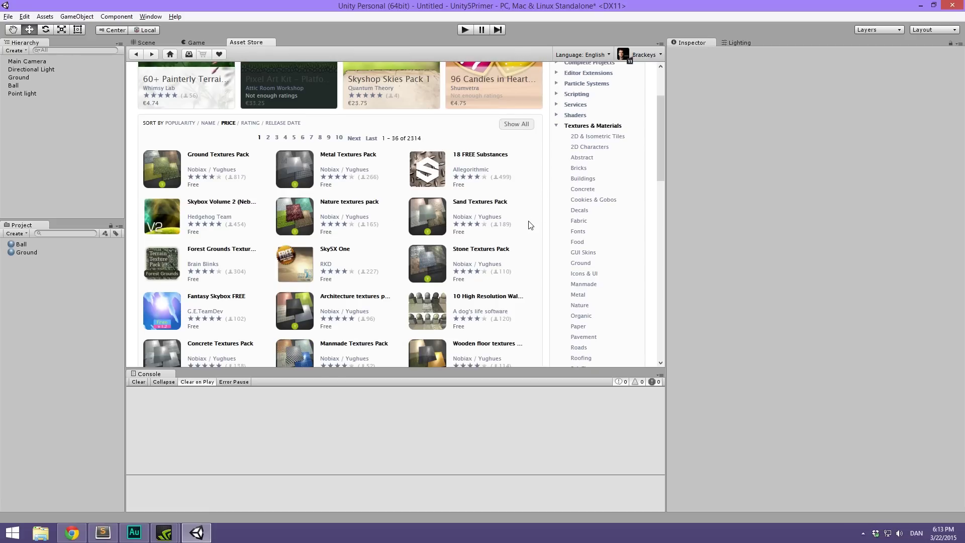
pyautogui.scroll(-1, 531, 226)
pyautogui.scroll(-1, 523, 236)
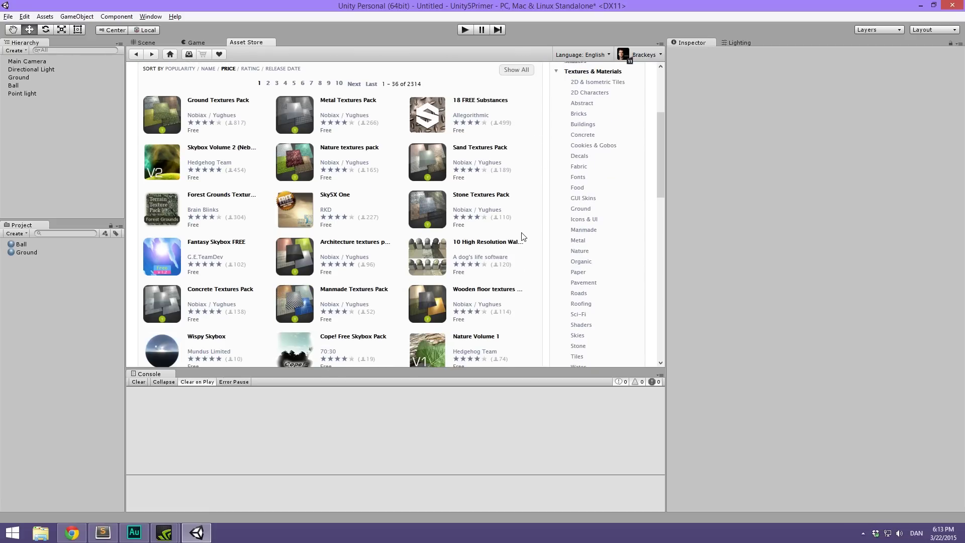
pyautogui.scroll(-2, 523, 236)
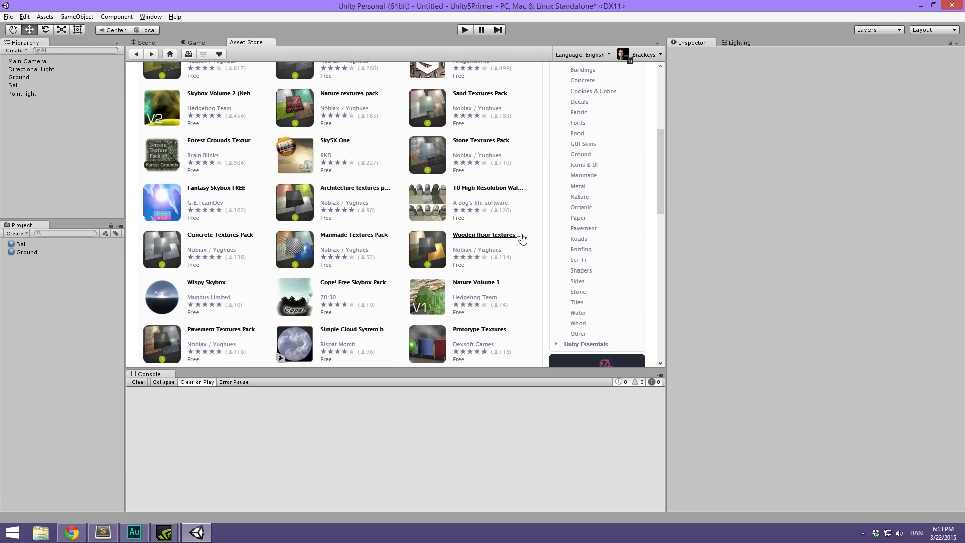
pyautogui.scroll(2, 523, 239)
pyautogui.scroll(-6, 522, 238)
pyautogui.scroll(-3, 520, 238)
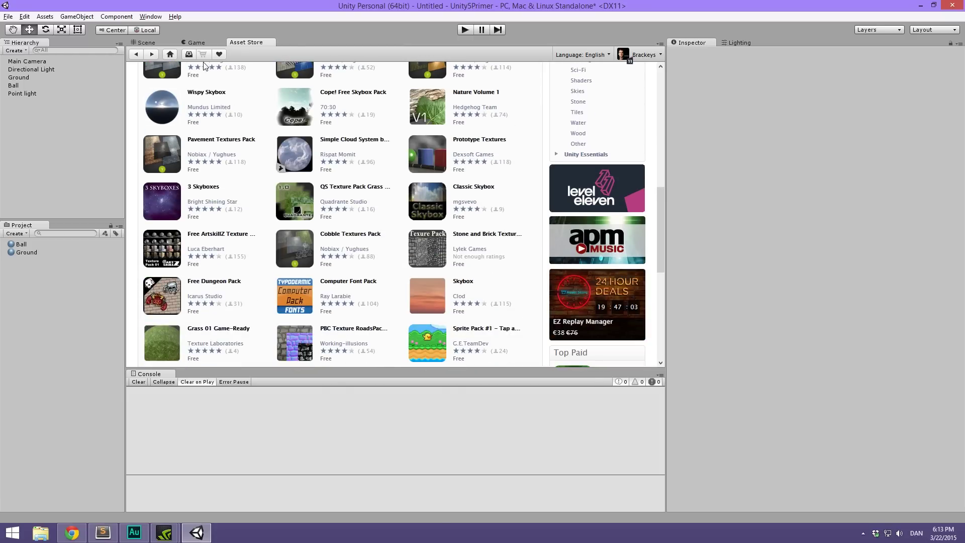
# Step: Search the Asset Store downloads for "ground" and import all files of the Outdoor Ground Textures package
pyautogui.click(189, 55)
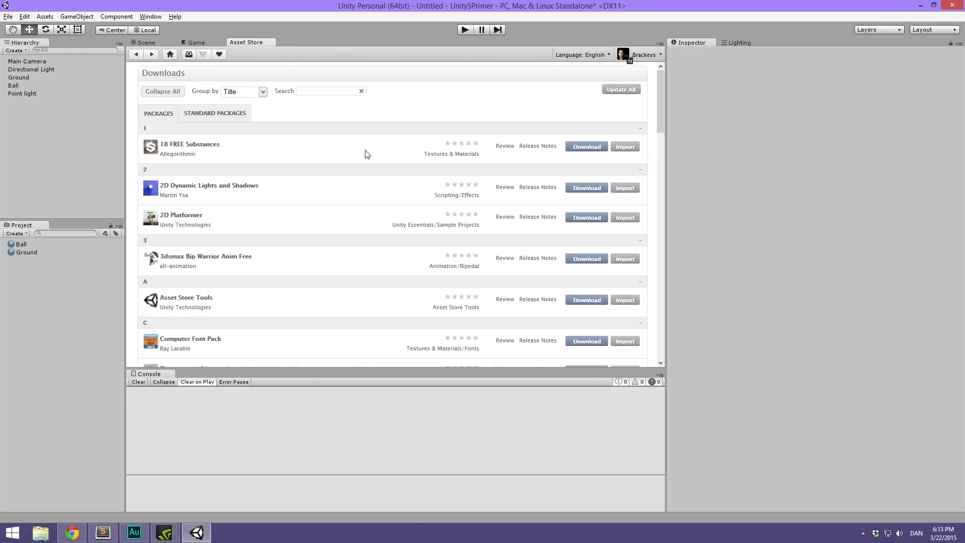
pyautogui.click(306, 90)
pyautogui.write('ground')
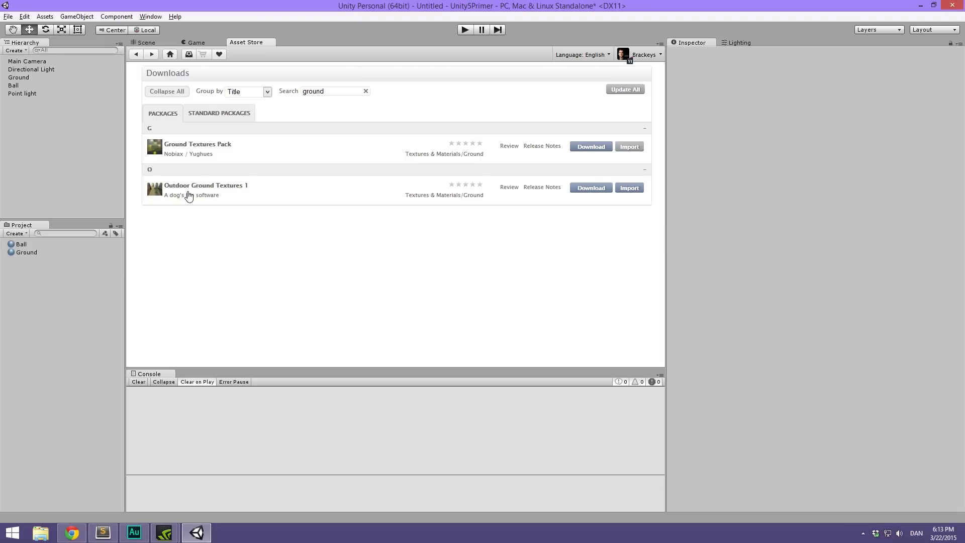
pyautogui.click(243, 186)
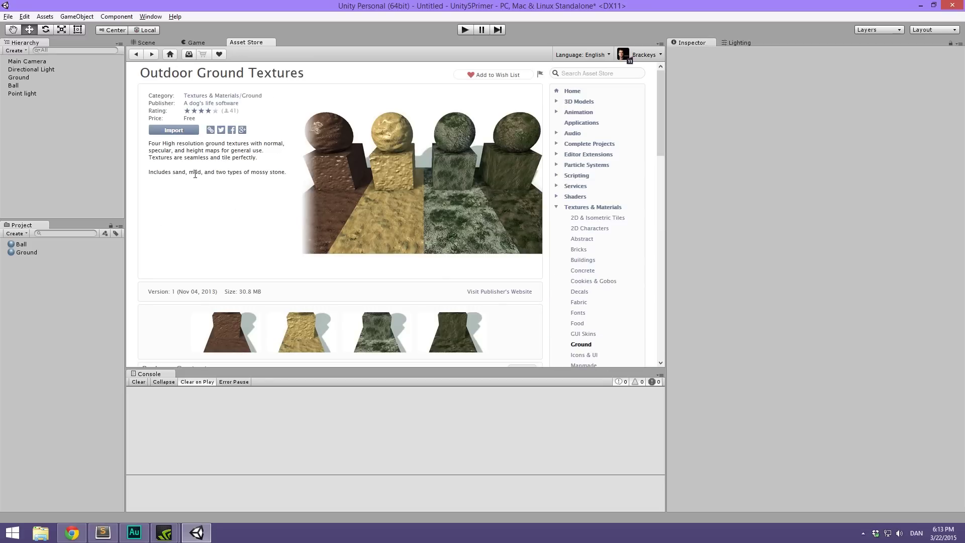
pyautogui.click(174, 131)
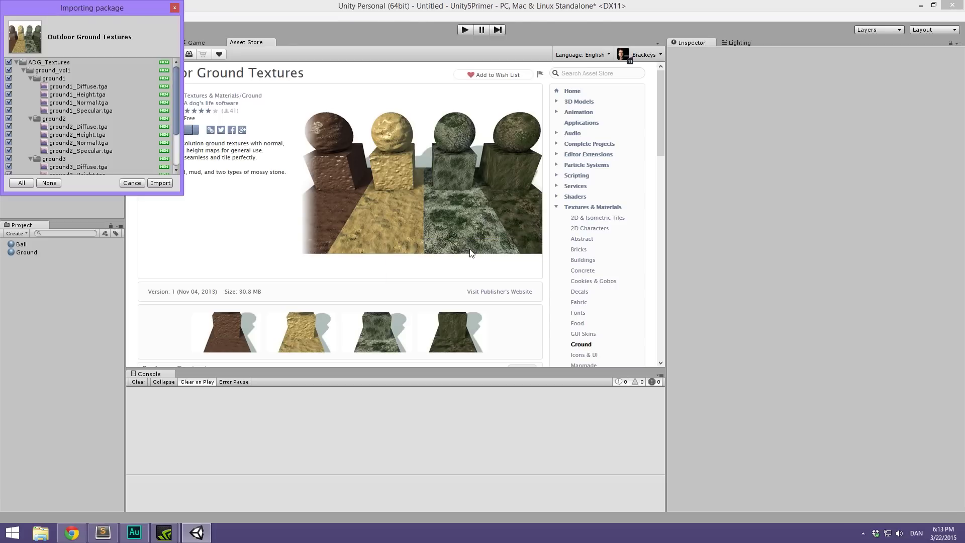
pyautogui.click(159, 184)
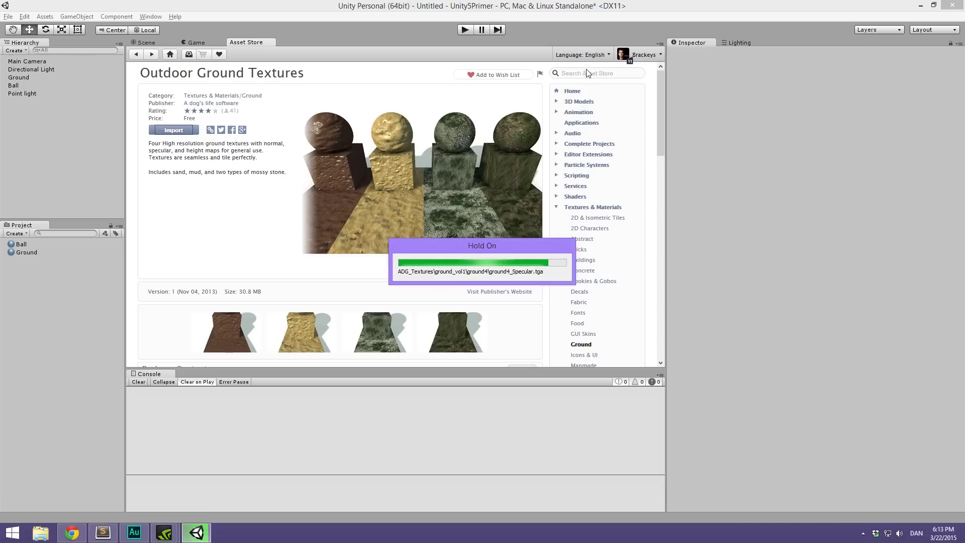
# Step: Find the free Tileable Cobblestone Texture package in the Asset Store and import it into the project
pyautogui.click(599, 71)
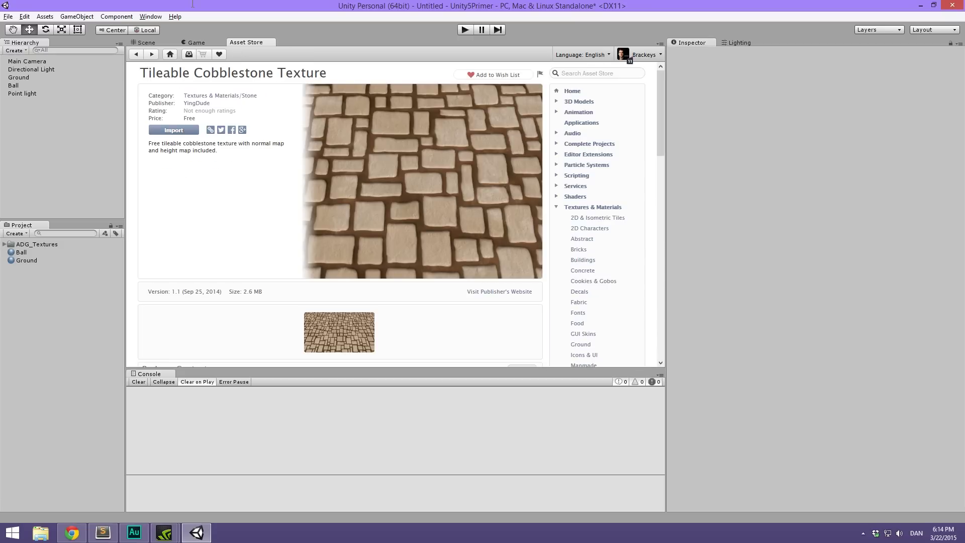
pyautogui.click(174, 130)
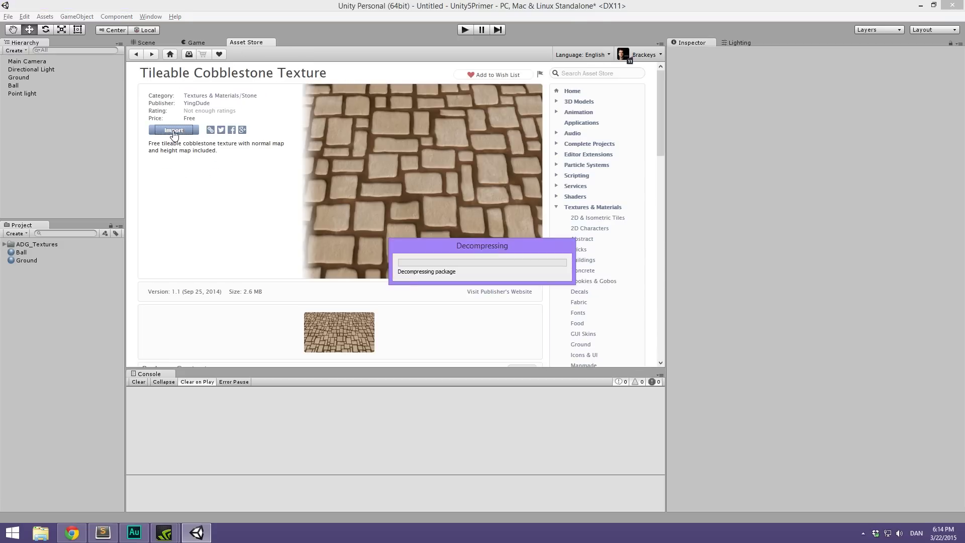
pyautogui.click(160, 182)
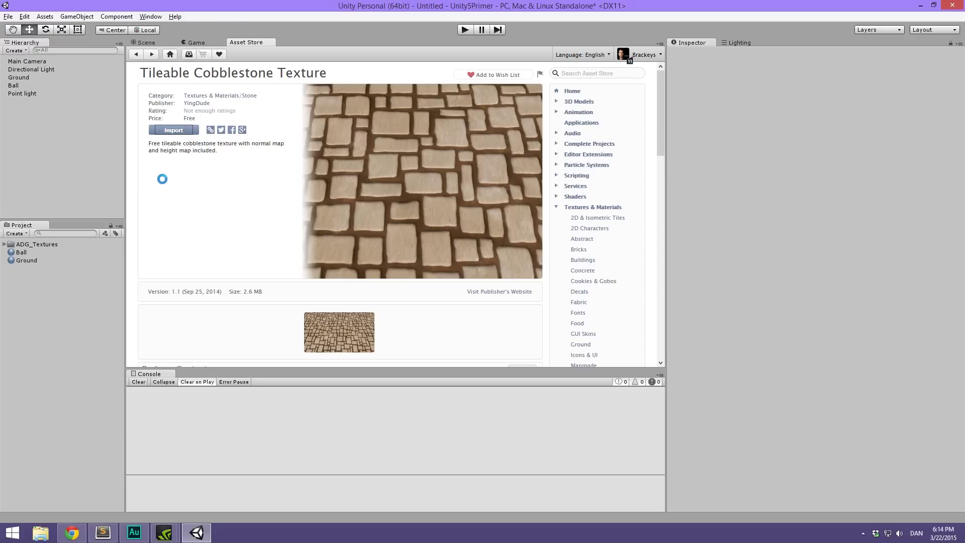
# Step: Return to the Scene view and set the Ground material's albedo colour to pure white (RGB 255, 255, 255)
pyautogui.click(161, 42)
pyautogui.press('q')
pyautogui.moveTo(317, 170); pyautogui.dragTo(312, 164, button='middle')
pyautogui.moveTo(554, 197); pyautogui.dragTo(474, 140, button='middle')
pyautogui.scroll(1, 477, 144)
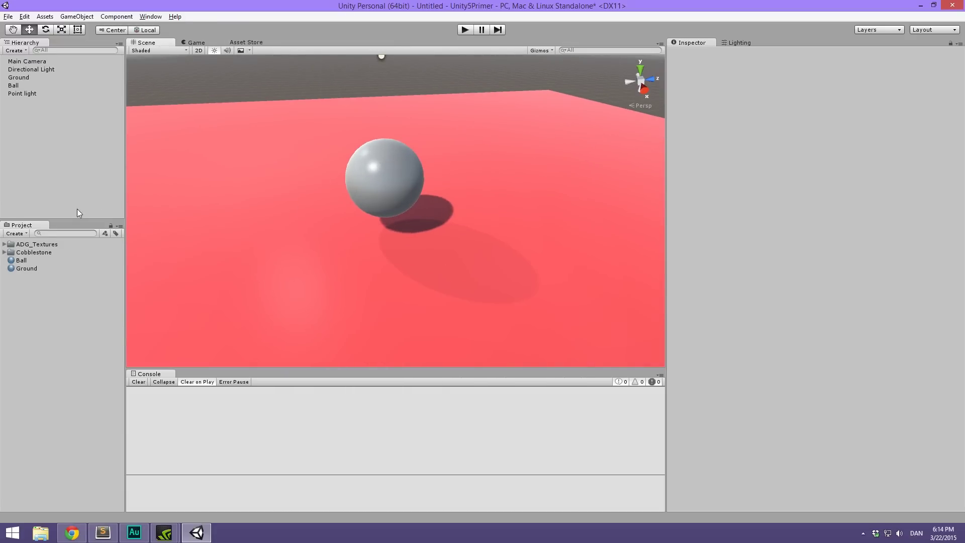
pyautogui.click(31, 244)
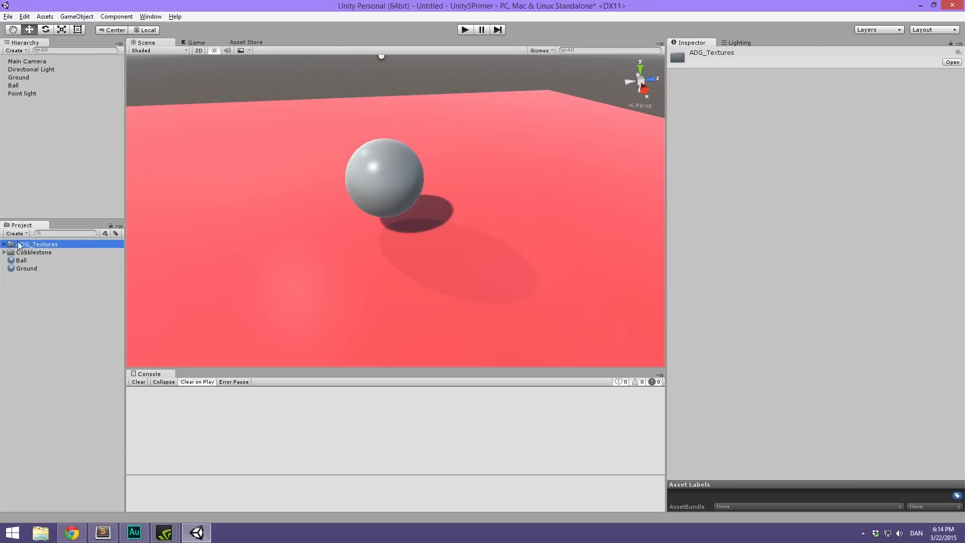
pyautogui.click(40, 269)
pyautogui.scroll(-2, 319, 217)
pyautogui.scroll(-2, 318, 212)
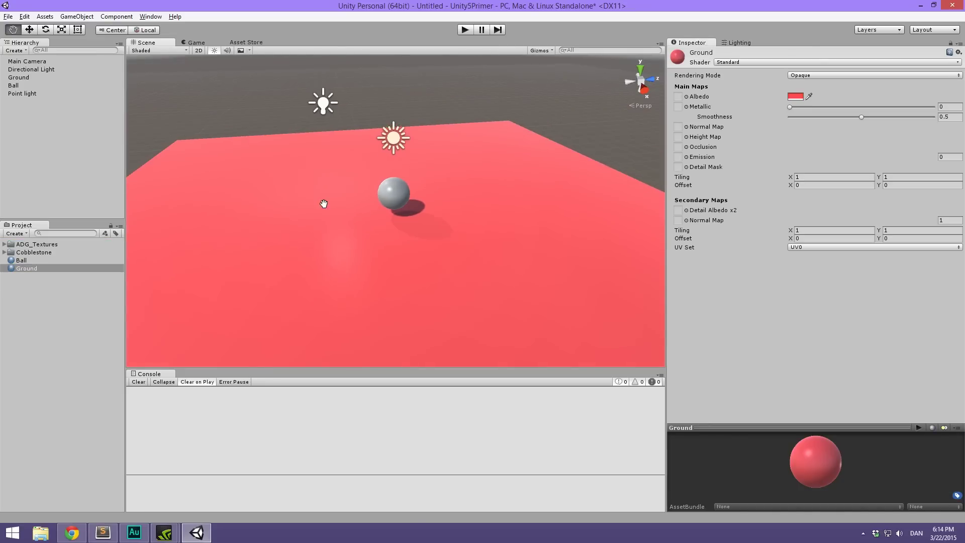
pyautogui.click(799, 95)
pyautogui.moveTo(59, 53); pyautogui.dragTo(1, 28)
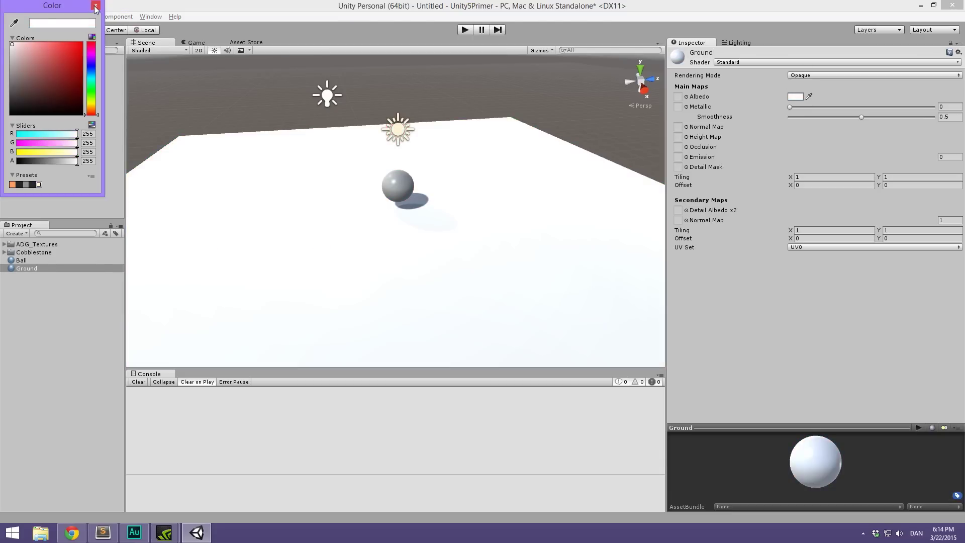
pyautogui.click(96, 6)
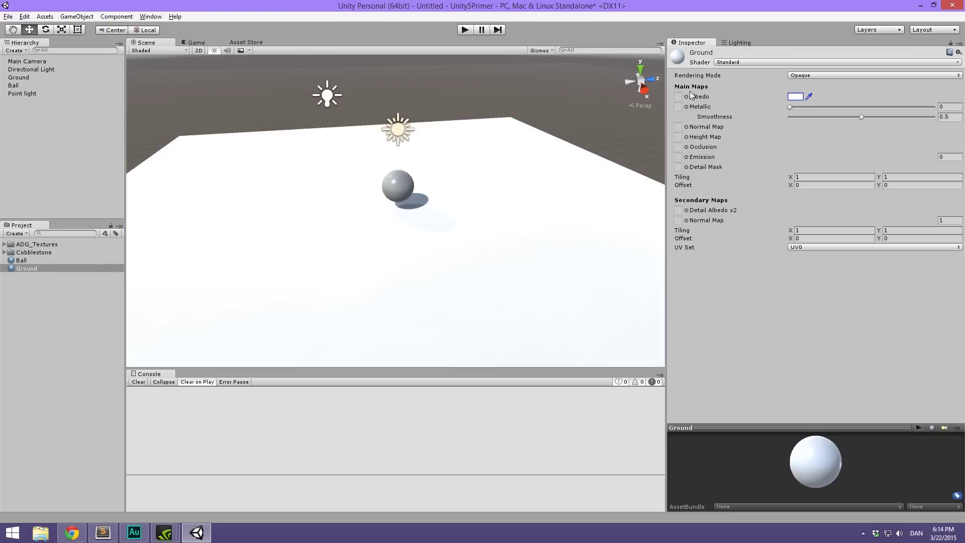
# Step: Assign the ground1_Diffuse texture from ADG_Textures/ground_vol1/ground1 as the Ground material's albedo map
pyautogui.click(4, 244)
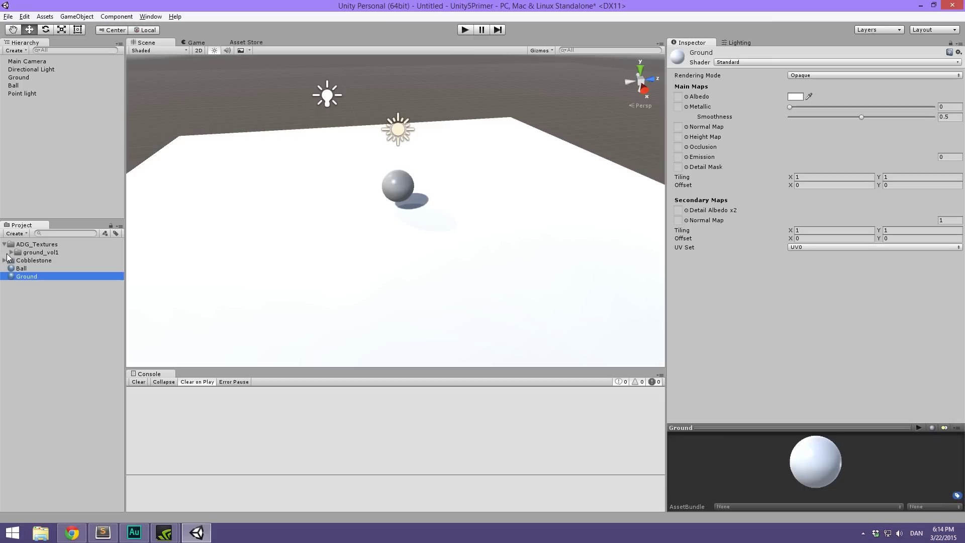
pyautogui.click(11, 252)
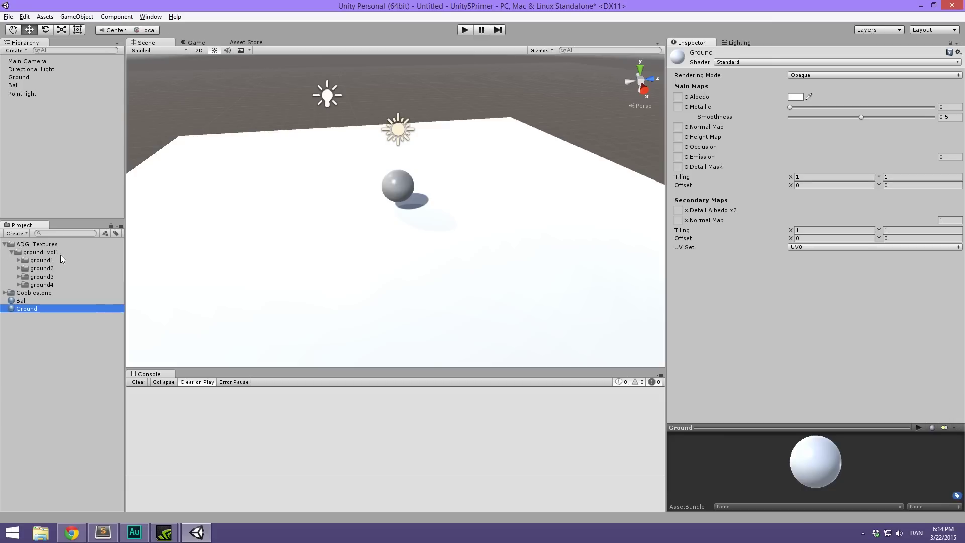
pyautogui.click(17, 261)
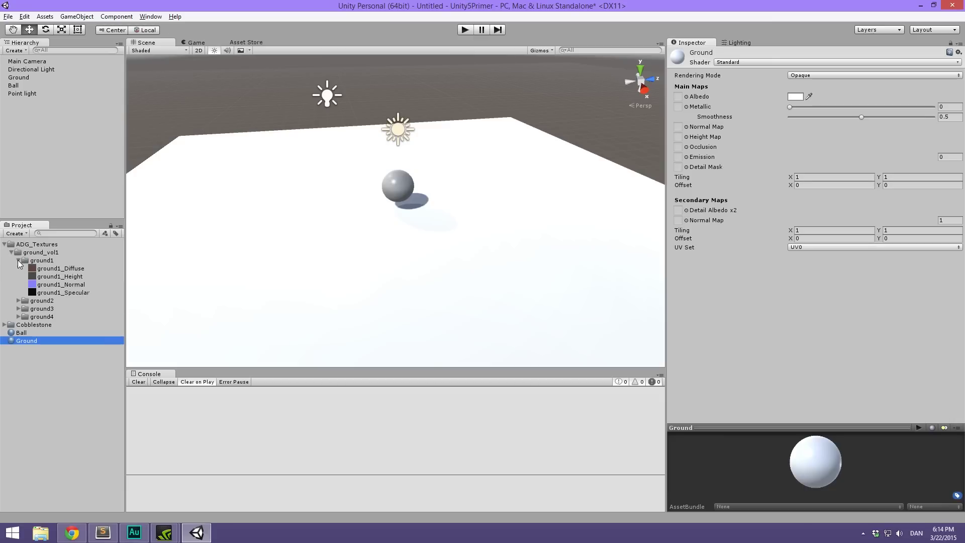
pyautogui.moveTo(64, 268); pyautogui.dragTo(683, 102)
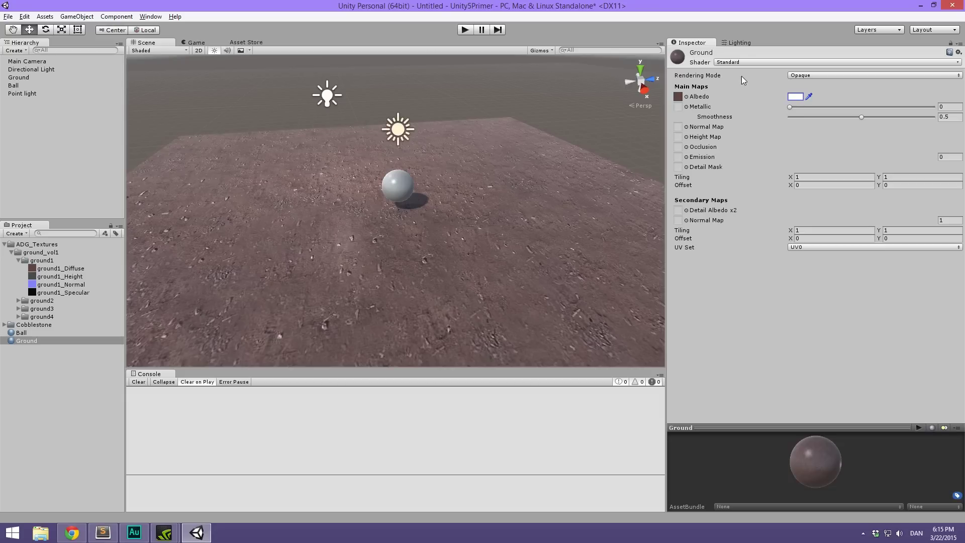
# Step: Change the Ground material's shader to Standard (Specular setup) and assign ground1_Specular as its specular map
pyautogui.click(742, 61)
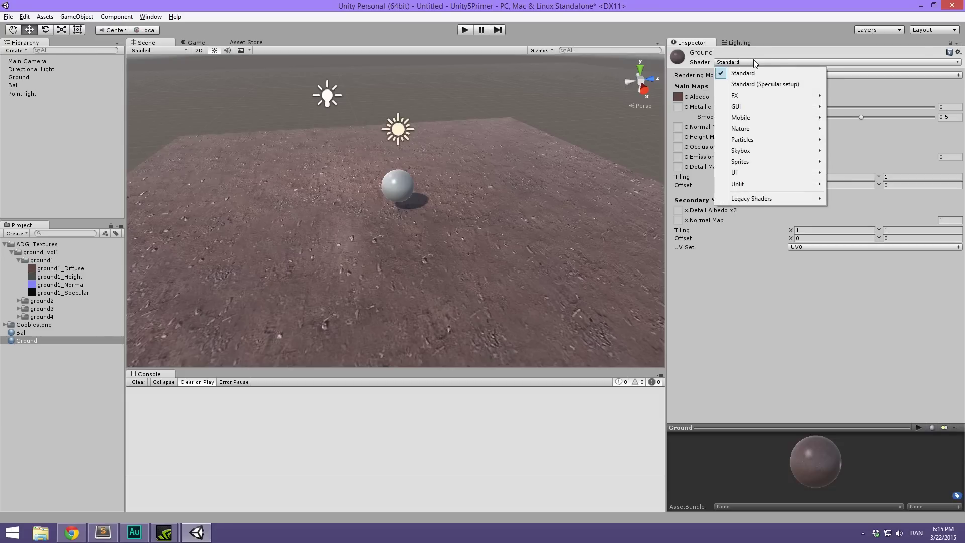
pyautogui.click(764, 85)
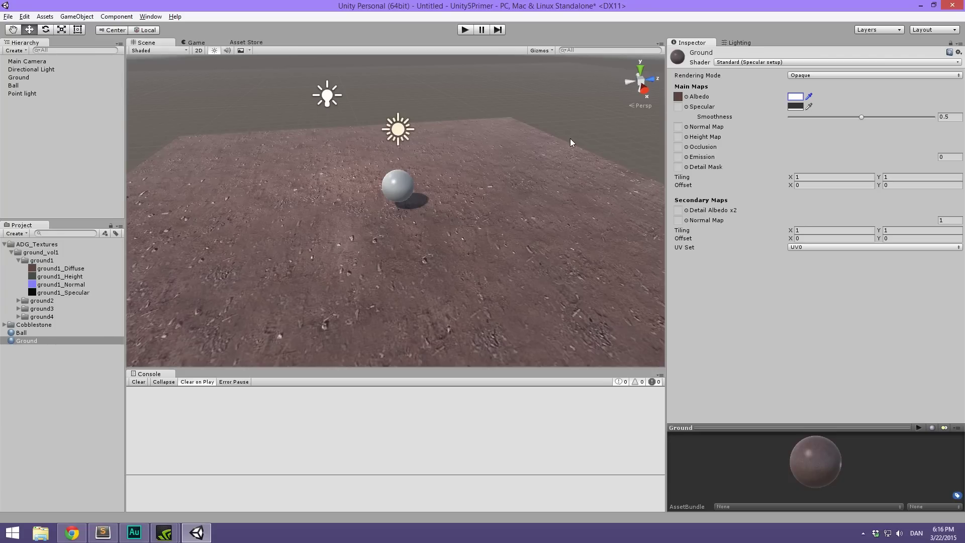
pyautogui.scroll(5, 432, 168)
pyautogui.scroll(-5, 431, 165)
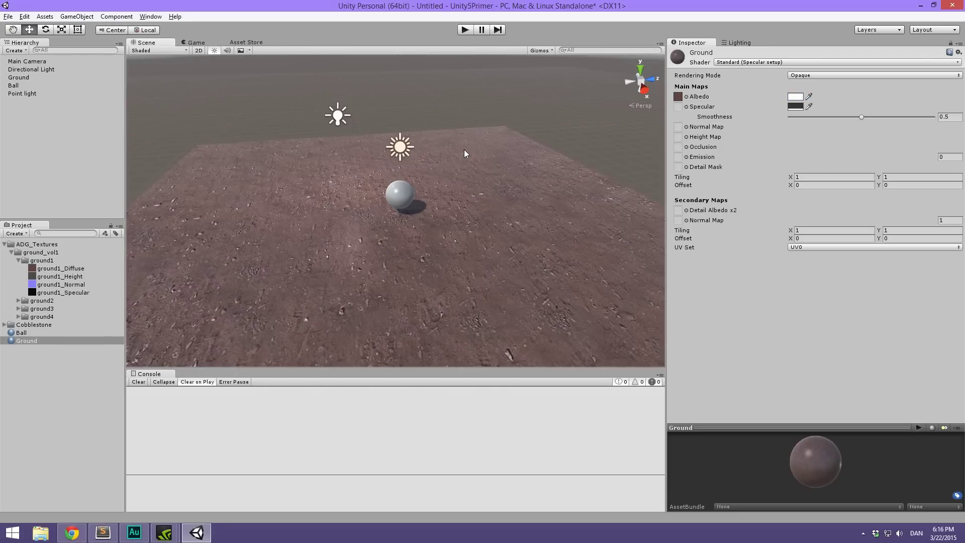
pyautogui.moveTo(72, 293); pyautogui.dragTo(678, 107)
pyautogui.moveTo(502, 243); pyautogui.dragTo(425, 198, button='right')
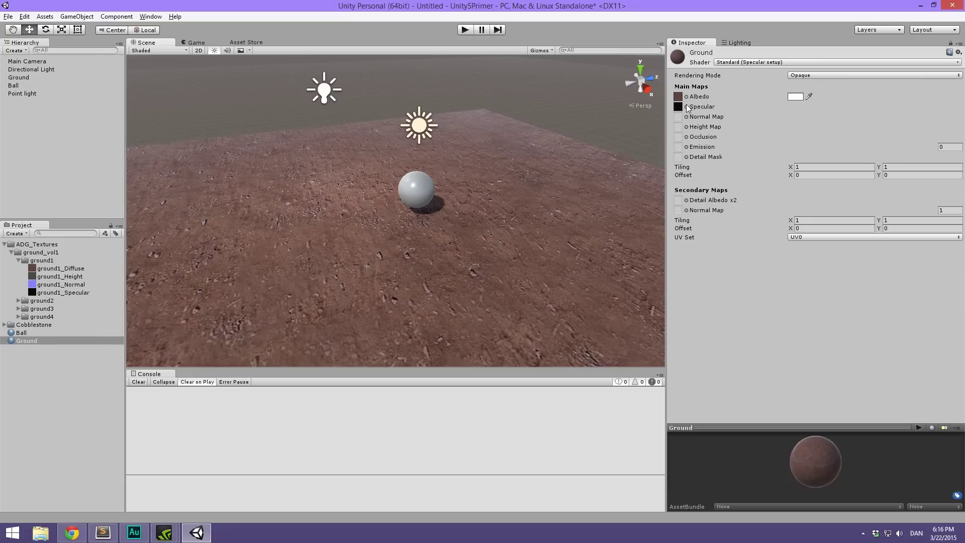
# Step: Inspect the ground1_Specular texture and its import settings, and return to the Ground material
pyautogui.click(76, 292)
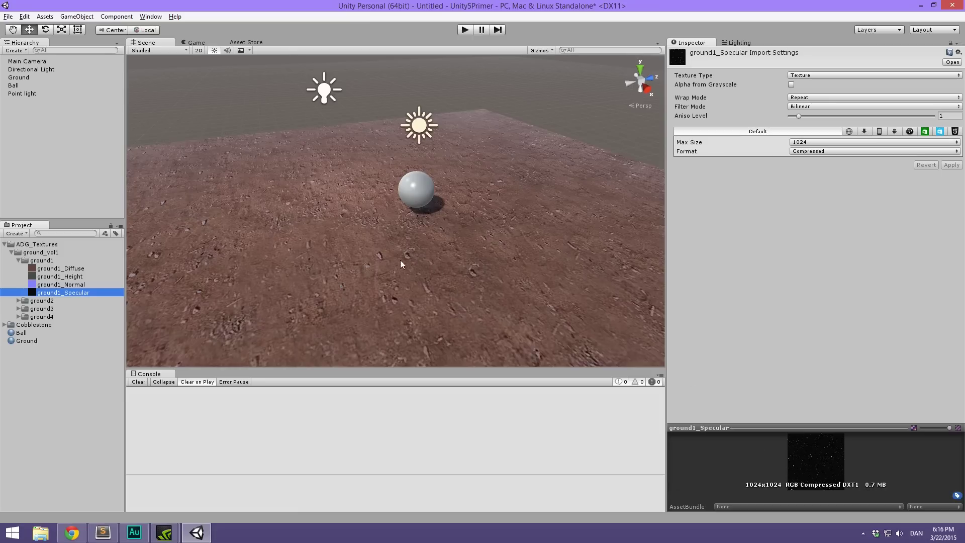
pyautogui.moveTo(355, 269)
pyautogui.keyDown('alt'); pyautogui.mouseDown()
pyautogui.moveTo(308, 302)
pyautogui.moveTo(308, 314)
pyautogui.moveTo(329, 272)
pyautogui.moveTo(342, 277)
pyautogui.mouseUp(); pyautogui.keyUp('alt')
pyautogui.click(57, 260)
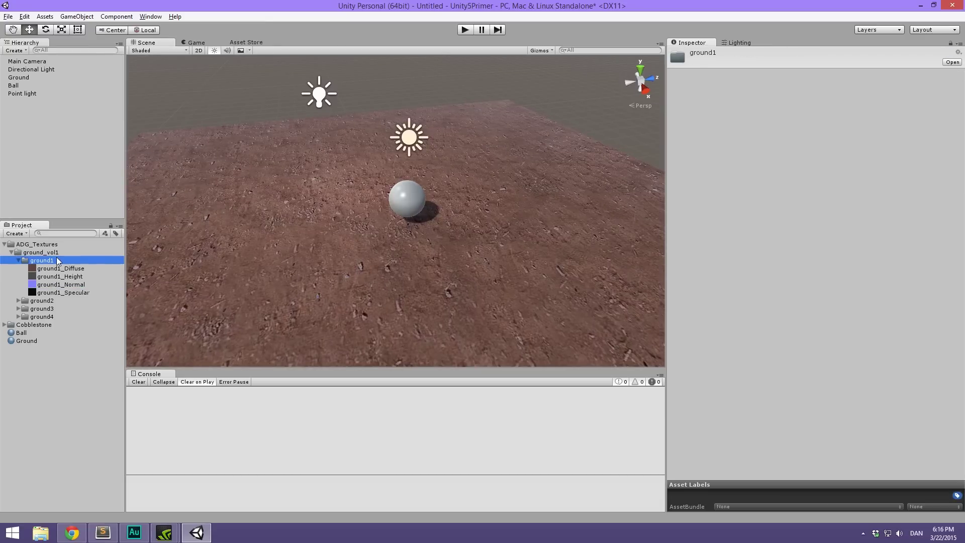
pyautogui.click(47, 333)
pyautogui.click(44, 341)
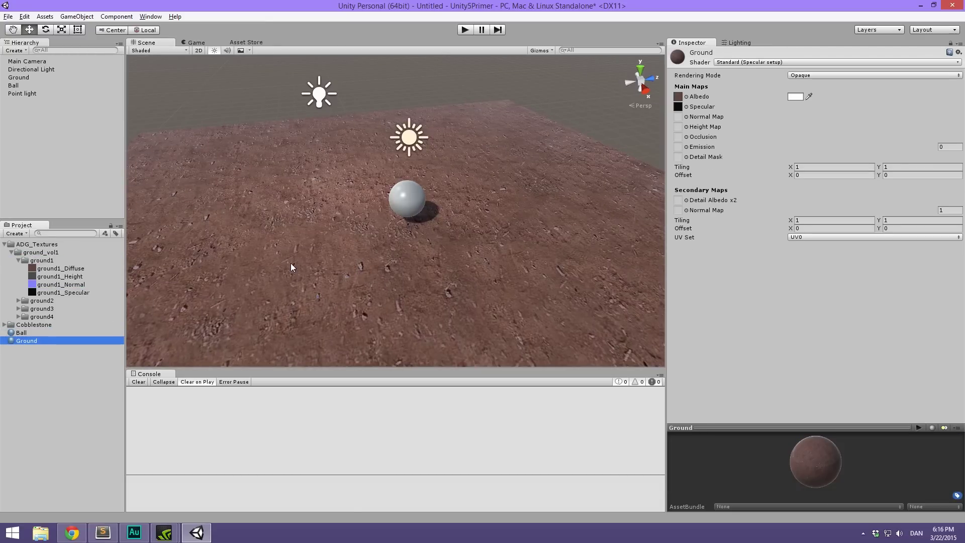
# Step: Assign the ground1_Normal texture as the Ground material's main normal map and check the relief from several angles
pyautogui.moveTo(81, 282); pyautogui.dragTo(679, 118)
pyautogui.keyDown('alt'); pyautogui.moveTo(504, 229); pyautogui.dragTo(503, 219); pyautogui.keyUp('alt')
pyautogui.keyDown('alt'); pyautogui.moveTo(401, 232); pyautogui.dragTo(410, 290); pyautogui.keyUp('alt')
# Step: Set the Ground material's main normal map strength to 0.4 and widen the Scene view
pyautogui.click(944, 119)
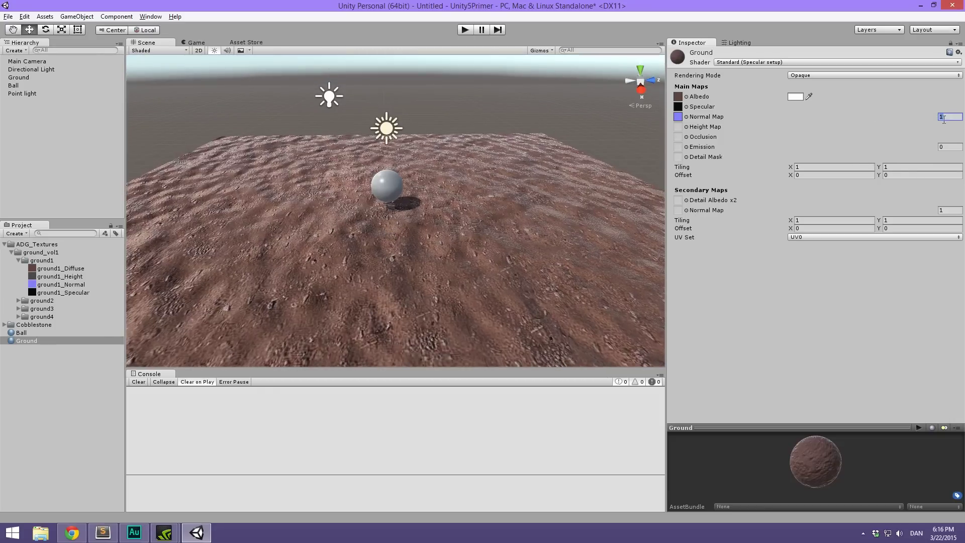
pyautogui.moveTo(924, 119); pyautogui.dragTo(916, 118)
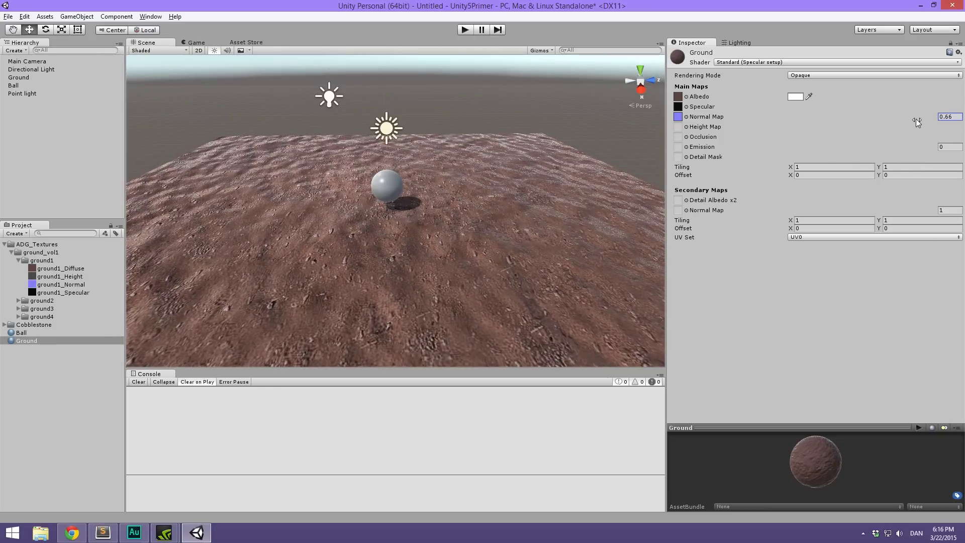
pyautogui.keyDown('alt'); pyautogui.moveTo(563, 221); pyautogui.dragTo(590, 203); pyautogui.keyUp('alt')
pyautogui.click(959, 115)
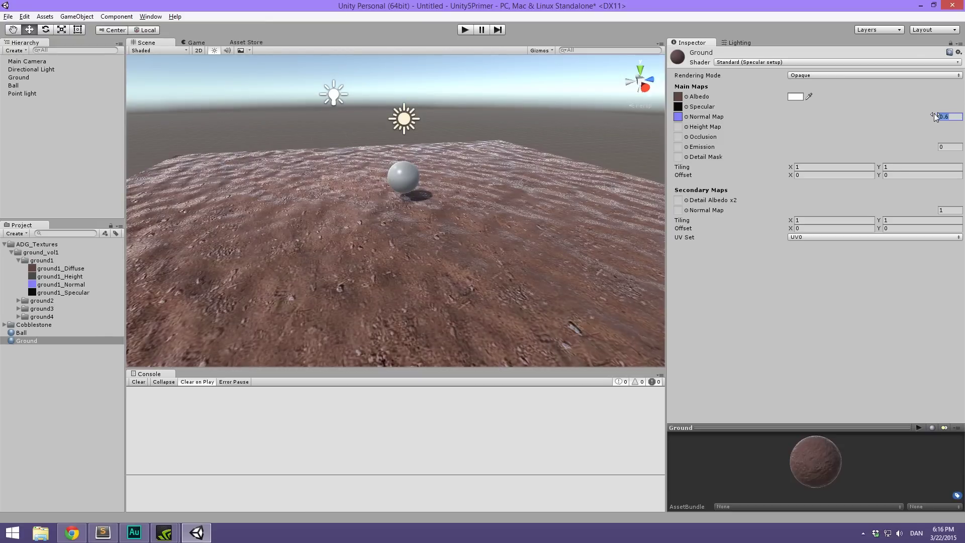
pyautogui.write('0.4')
pyautogui.moveTo(667, 221); pyautogui.dragTo(748, 226)
pyautogui.moveTo(503, 221)
pyautogui.keyDown('alt'); pyautogui.mouseDown()
pyautogui.moveTo(498, 209)
pyautogui.moveTo(505, 236)
pyautogui.moveTo(502, 205)
pyautogui.moveTo(485, 220)
pyautogui.mouseUp(); pyautogui.keyUp('alt')
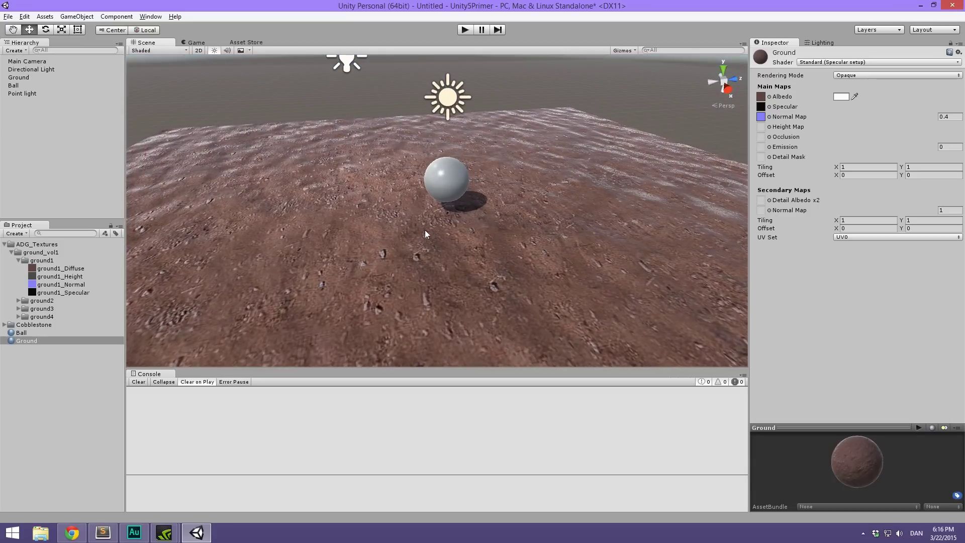
# Step: Assign the ground1_Height texture as the Ground material's height map and examine the surface around the ball
pyautogui.moveTo(67, 278); pyautogui.dragTo(761, 130)
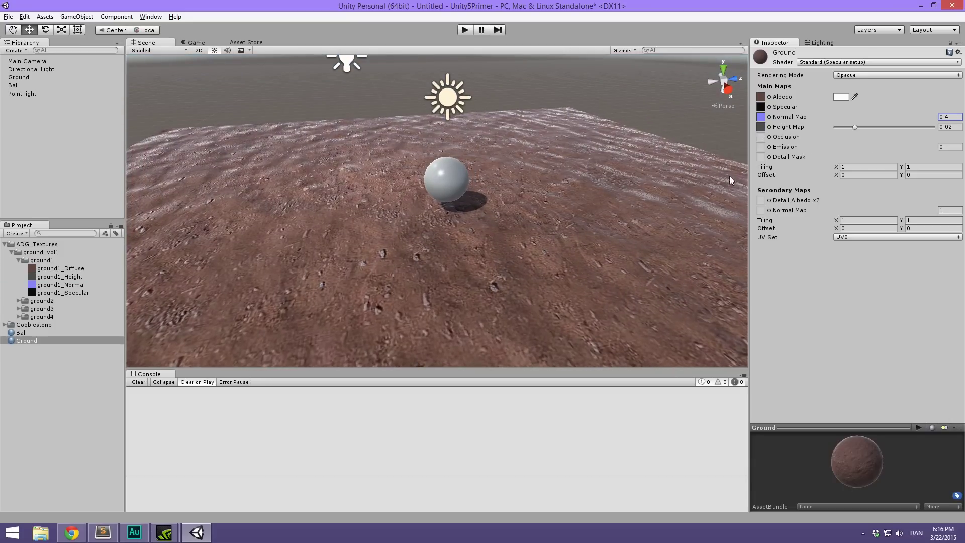
pyautogui.moveTo(543, 249)
pyautogui.keyDown('alt'); pyautogui.mouseDown()
pyautogui.moveTo(565, 239)
pyautogui.moveTo(547, 243)
pyautogui.moveTo(541, 259)
pyautogui.mouseUp(); pyautogui.keyUp('alt')
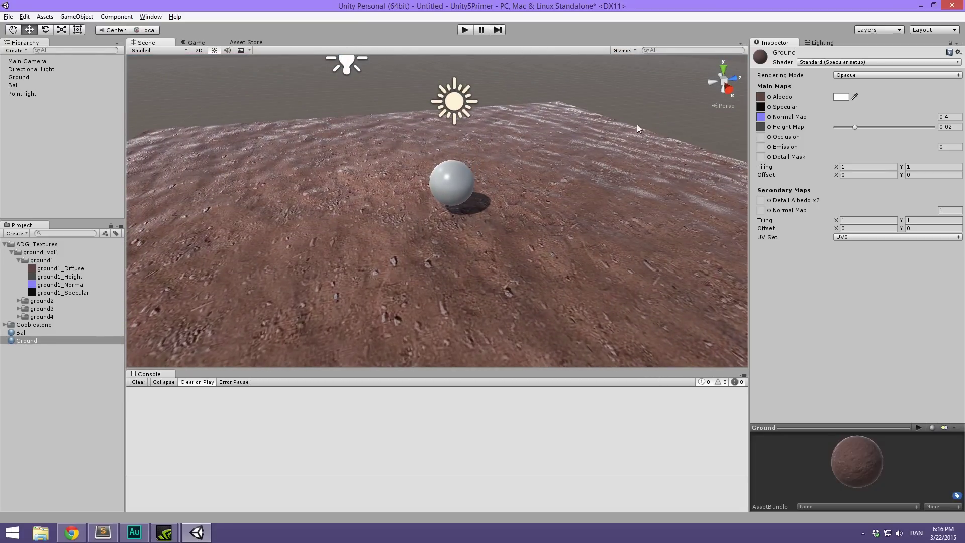
pyautogui.keyDown('alt'); pyautogui.moveTo(638, 124); pyautogui.dragTo(468, 325); pyautogui.keyUp('alt')
pyautogui.keyDown('alt'); pyautogui.moveTo(469, 326); pyautogui.dragTo(445, 242, button='right'); pyautogui.keyUp('alt')
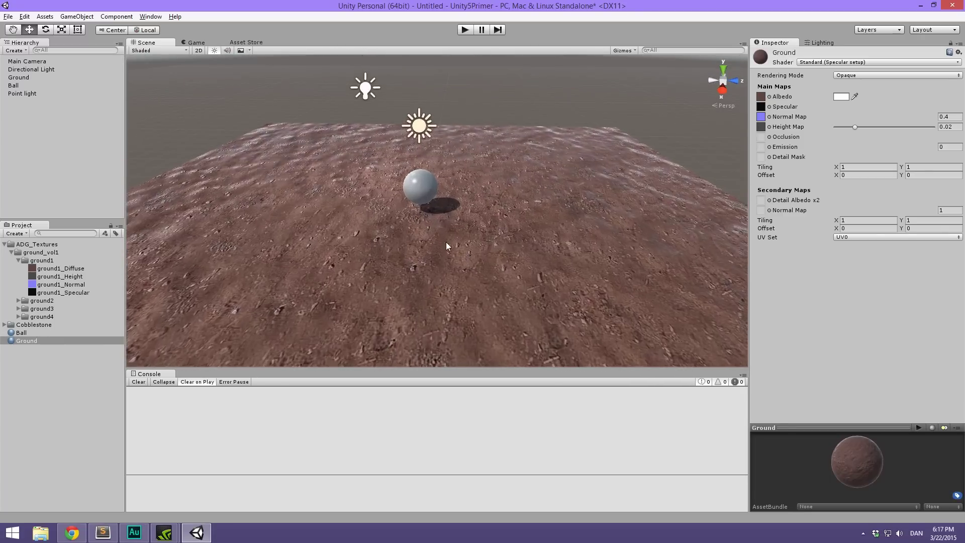
pyautogui.scroll(5, 445, 242)
pyautogui.moveTo(448, 201); pyautogui.dragTo(471, 209, button='middle')
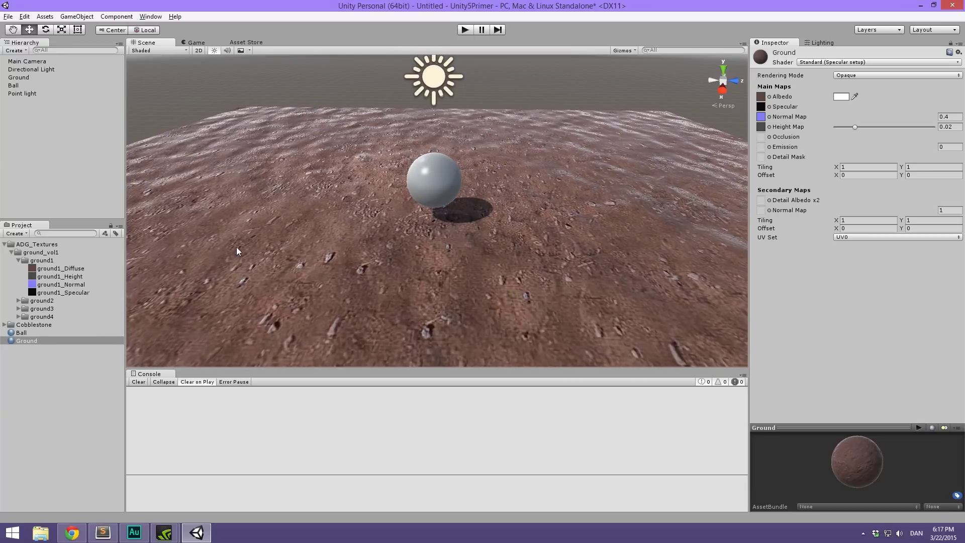
# Step: Collapse the ground1, ground_vol1 and ADG_Textures folders in the project
pyautogui.click(18, 260)
pyautogui.click(11, 252)
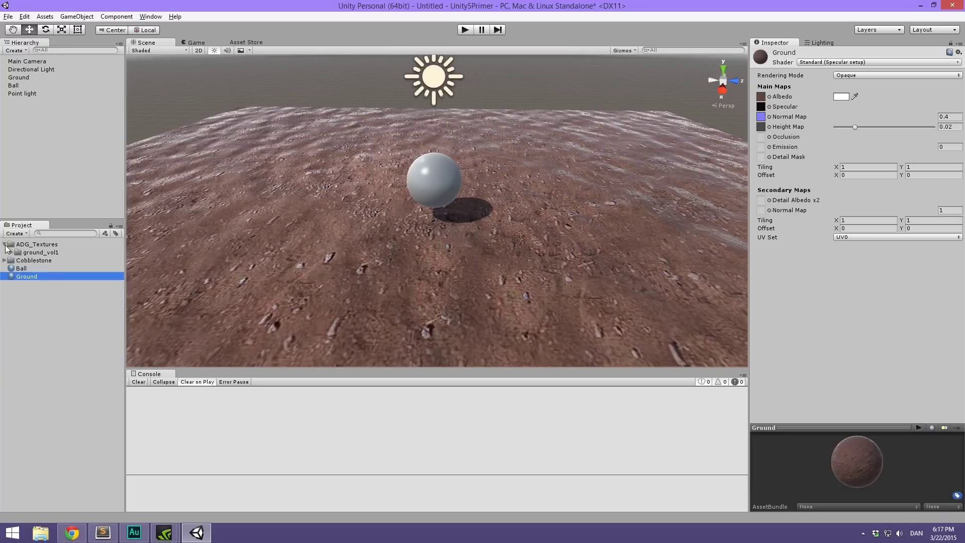
pyautogui.click(4, 244)
pyautogui.click(22, 253)
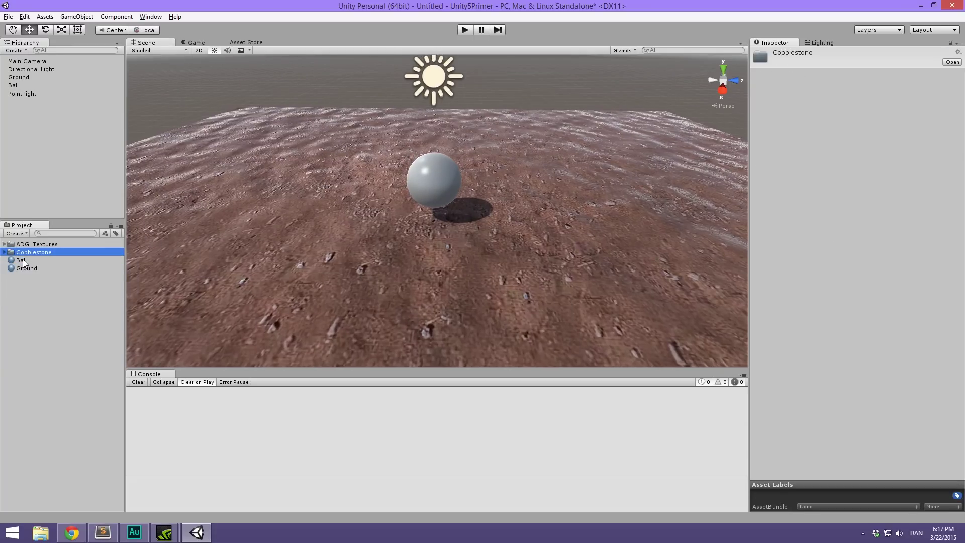
# Step: Set the Ball material's albedo colour to white
pyautogui.click(21, 260)
pyautogui.moveTo(515, 161); pyautogui.dragTo(527, 170)
pyautogui.click(840, 96)
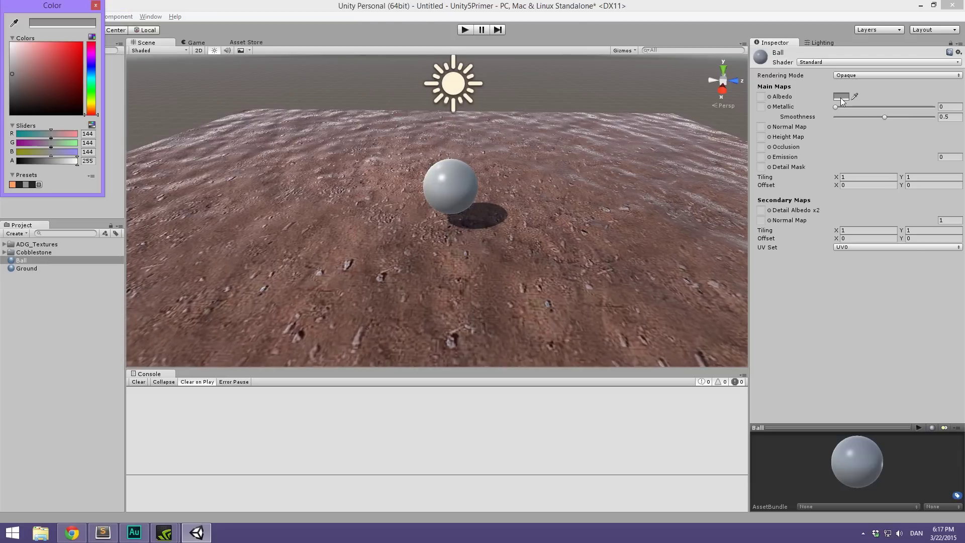
pyautogui.click(12, 44)
pyautogui.click(95, 5)
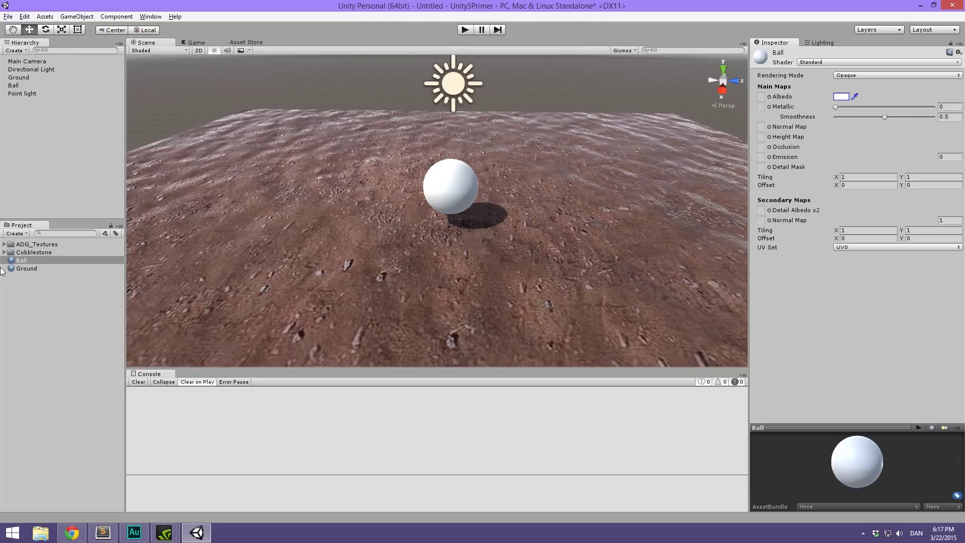
# Step: Expand the Cobblestone folder and assign the Cobblestone Specular texture as the Ball material's albedo map
pyautogui.click(7, 251)
pyautogui.moveTo(73, 284); pyautogui.dragTo(844, 97)
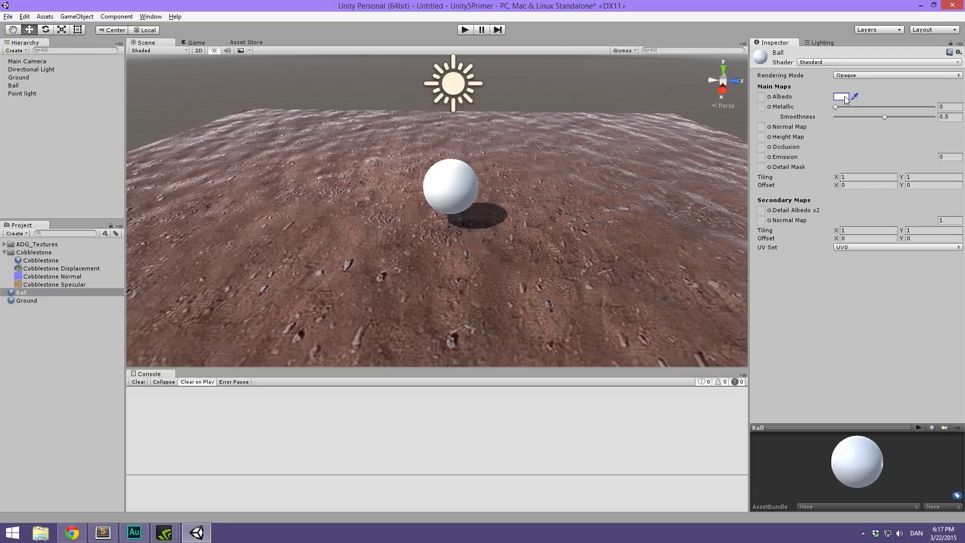
pyautogui.moveTo(66, 285); pyautogui.dragTo(760, 96)
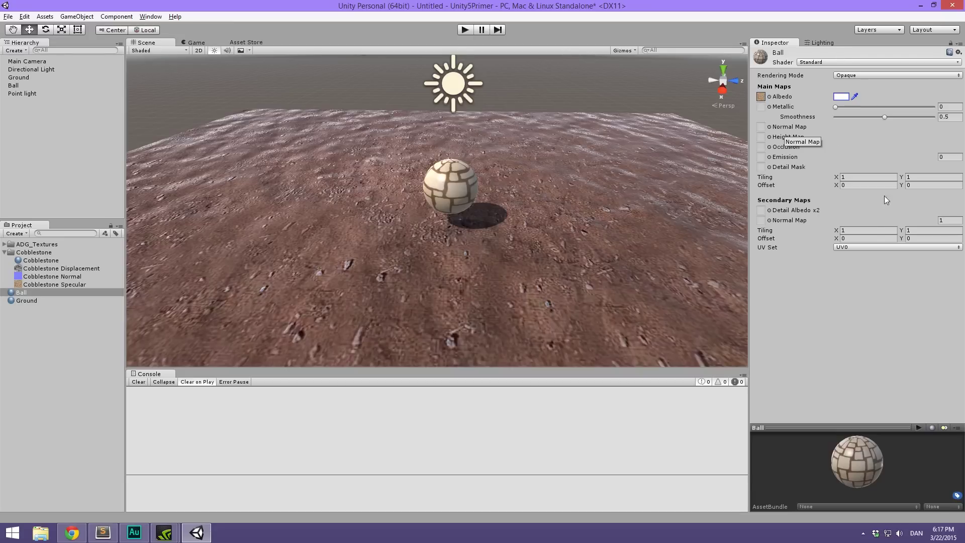
pyautogui.click(873, 227)
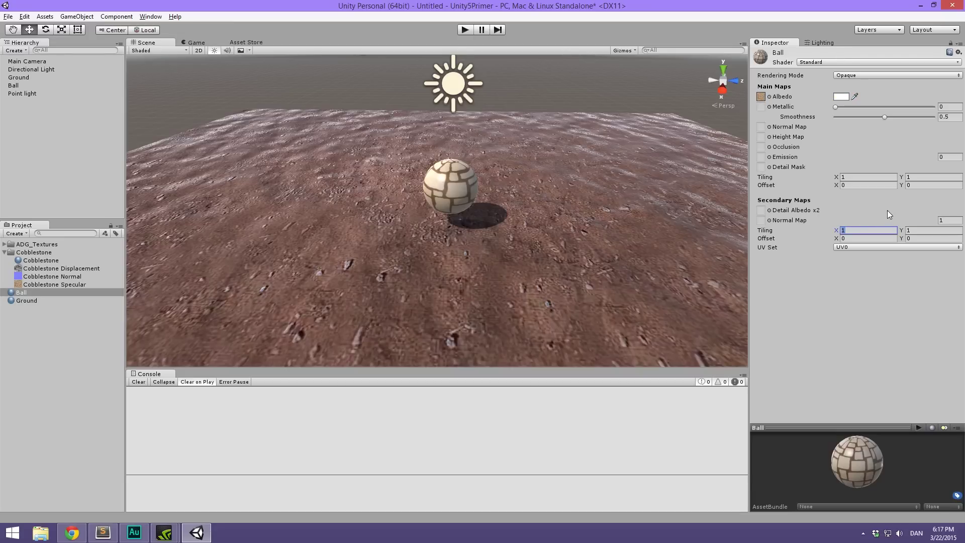
pyautogui.write('3')
pyautogui.press('Tab')
pyautogui.write('3')
pyautogui.click(862, 230)
pyautogui.write('1')
pyautogui.press('Tab')
pyautogui.write('1')
# Step: Set the Ball material's main maps tiling to 3 in both X and Y
pyautogui.click(874, 177)
pyautogui.press('Tab')
pyautogui.write('3')
pyautogui.click(874, 176)
pyautogui.write('3')
pyautogui.keyDown('alt'); pyautogui.moveTo(538, 176); pyautogui.dragTo(553, 158); pyautogui.keyUp('alt')
pyautogui.scroll(3, 557, 151)
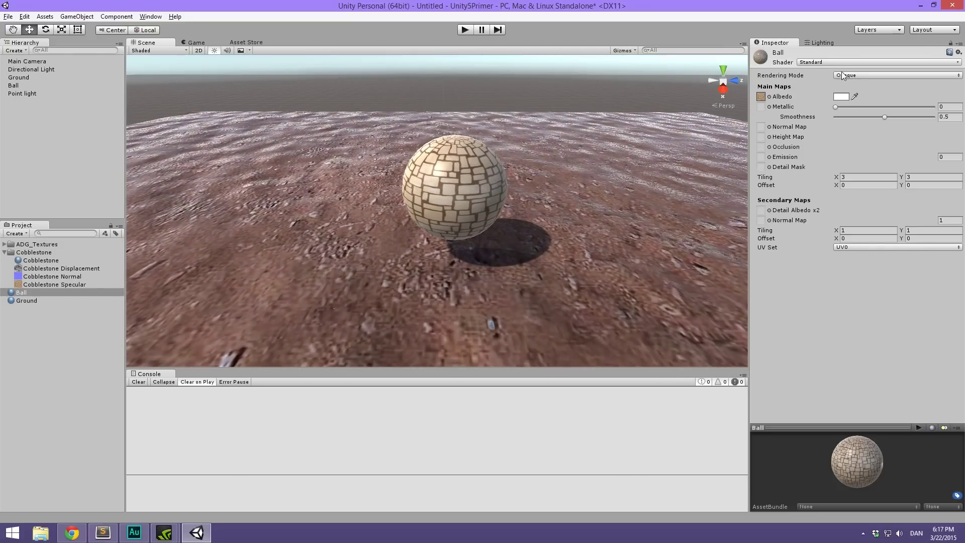
# Step: Keep the Standard shader and assign Cobblestone Normal as the Ball material's normal map and Cobblestone Displacement as its height map
pyautogui.click(830, 62)
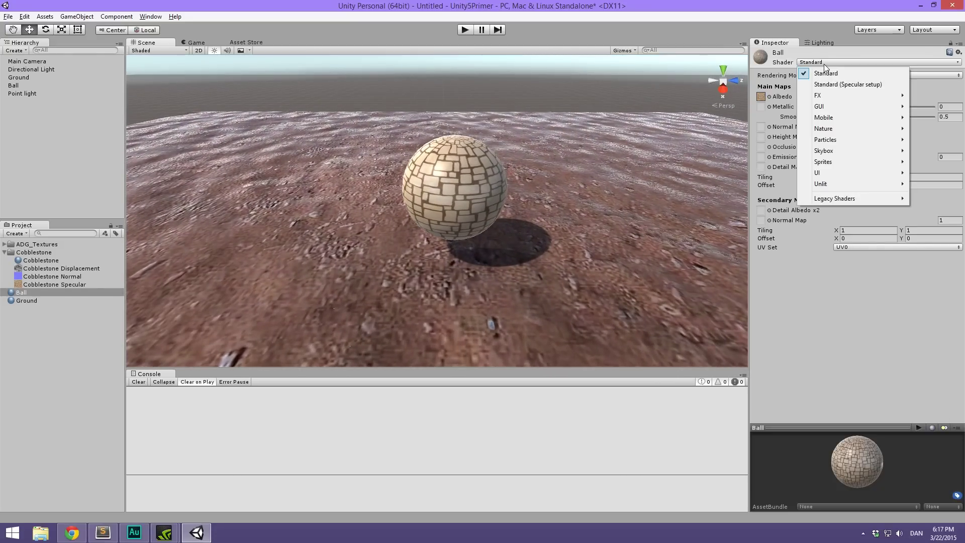
pyautogui.click(855, 75)
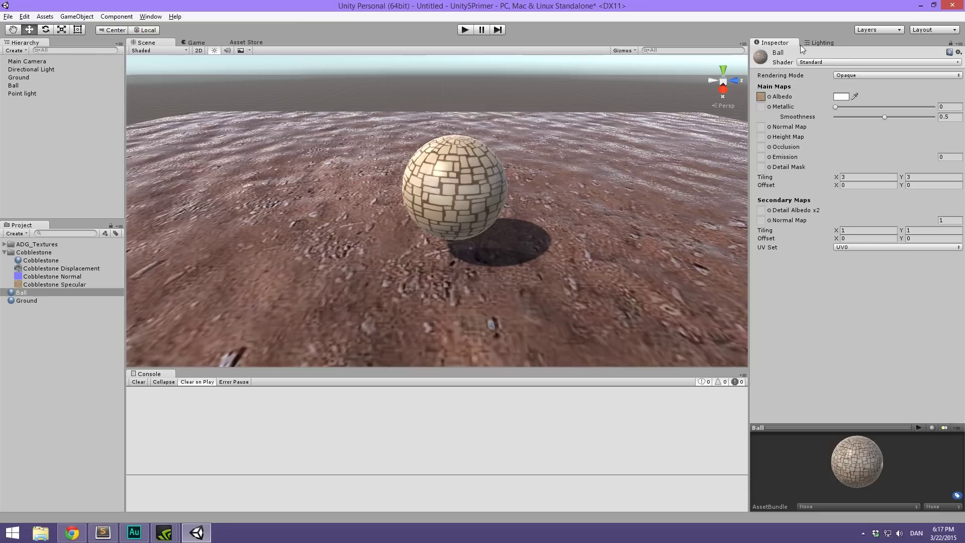
pyautogui.moveTo(50, 277); pyautogui.dragTo(761, 127)
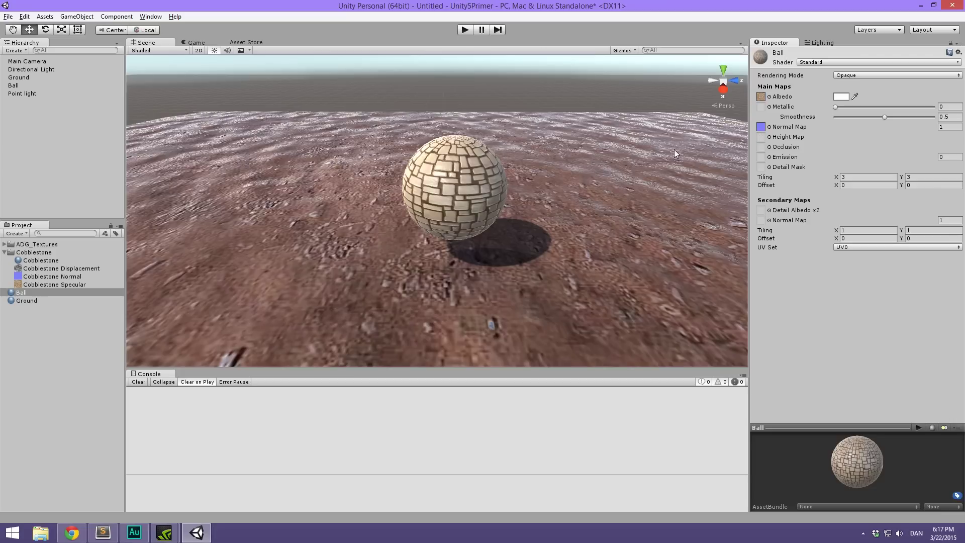
pyautogui.moveTo(490, 250); pyautogui.dragTo(759, 140)
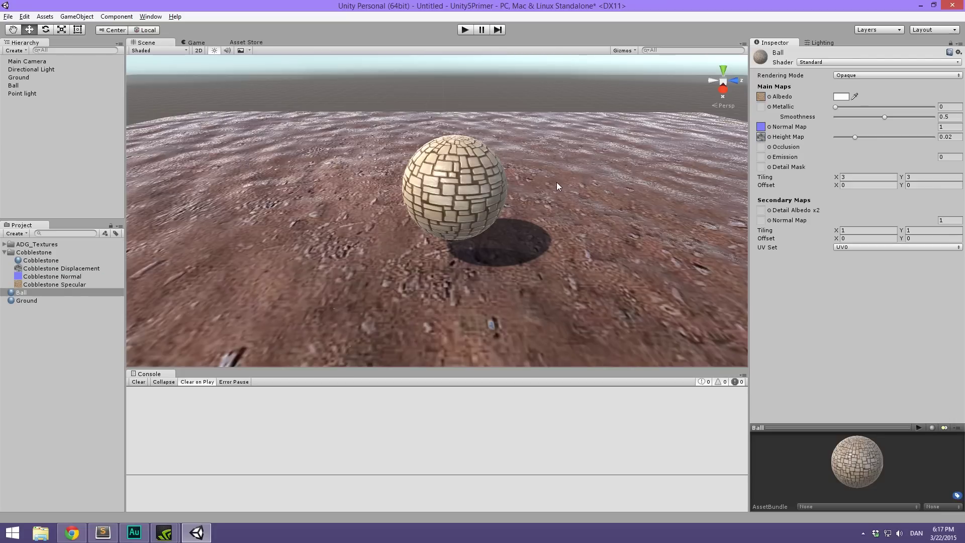
# Step: Try the Ball material's Metallic value at 1, inspect the ball up close, and return it to 0
pyautogui.scroll(6, 562, 172)
pyautogui.moveTo(560, 173)
pyautogui.keyDown('alt'); pyautogui.mouseDown()
pyautogui.moveTo(585, 157)
pyautogui.moveTo(568, 160)
pyautogui.mouseUp(); pyautogui.keyUp('alt')
pyautogui.moveTo(611, 129); pyautogui.dragTo(590, 134, button='middle')
pyautogui.moveTo(835, 107); pyautogui.dragTo(940, 106)
pyautogui.keyDown('alt'); pyautogui.moveTo(645, 183); pyautogui.dragTo(493, 177); pyautogui.keyUp('alt')
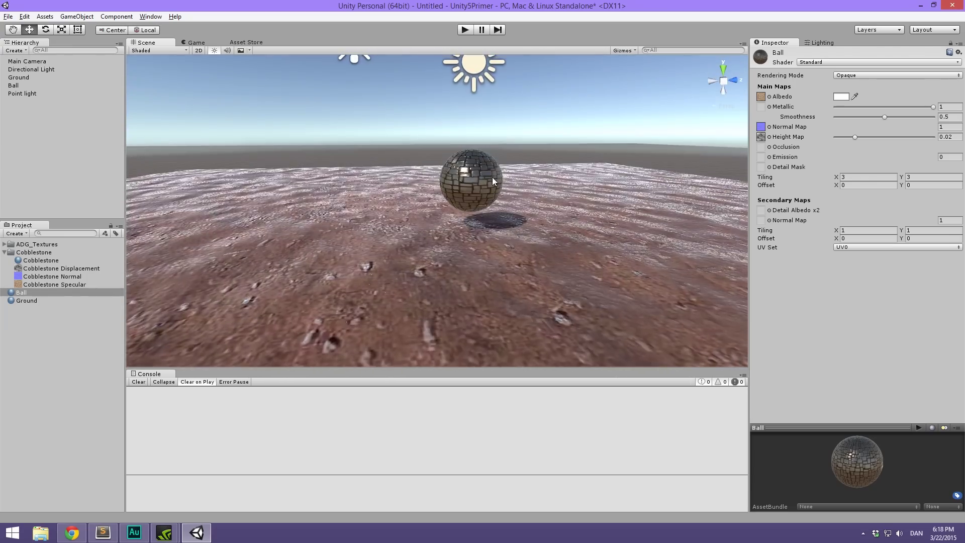
pyautogui.scroll(5, 438, 220)
pyautogui.moveTo(563, 125); pyautogui.dragTo(532, 151, button='middle')
pyautogui.moveTo(933, 107); pyautogui.dragTo(775, 108)
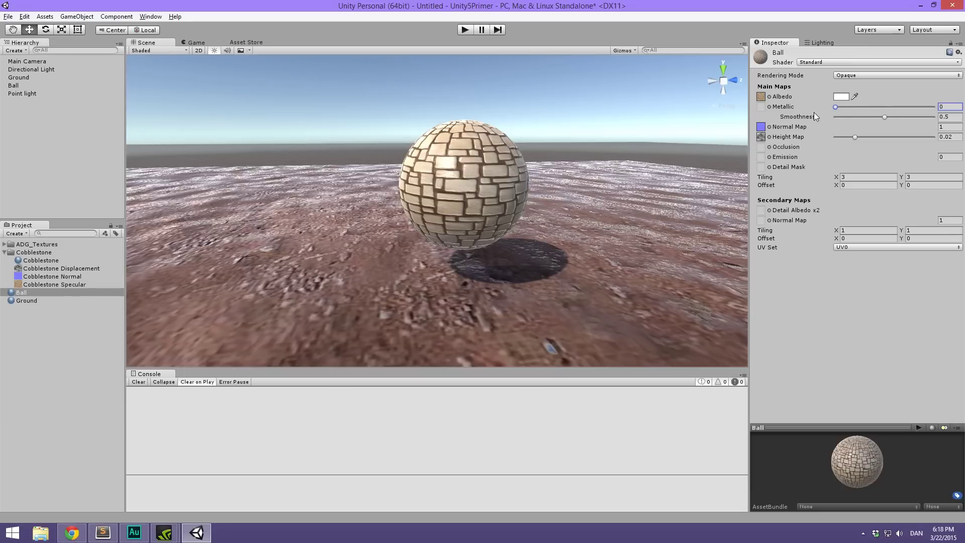
pyautogui.click(828, 106)
# Step: Try the Ball material's Smoothness at 0.779, 0.707 and 0.492 while inspecting the highlights on the ball
pyautogui.click(881, 117)
pyautogui.moveTo(883, 119); pyautogui.dragTo(911, 118)
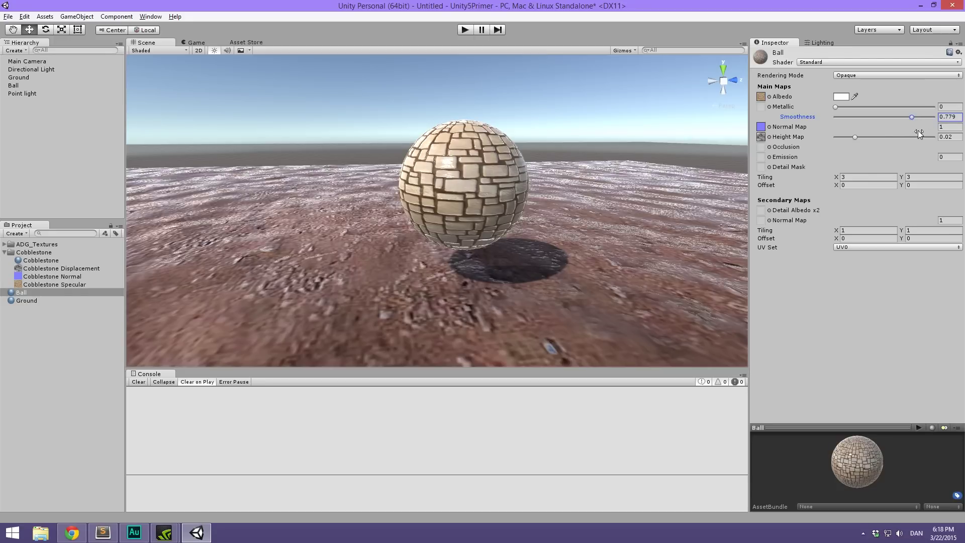
pyautogui.moveTo(910, 118)
pyautogui.mouseDown()
pyautogui.moveTo(843, 122)
pyautogui.moveTo(900, 125)
pyautogui.mouseUp()
pyautogui.press('f')
pyautogui.scroll(2, 439, 169)
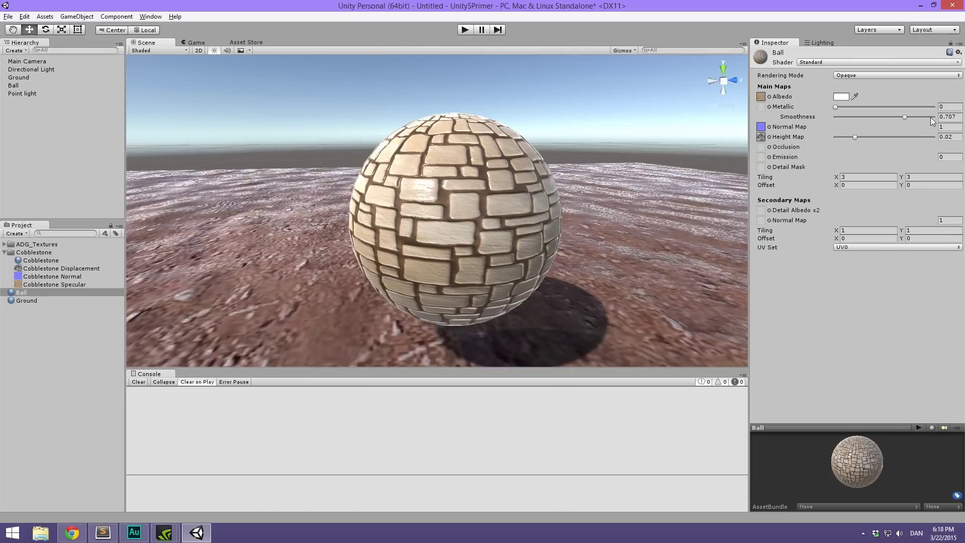
pyautogui.moveTo(901, 117); pyautogui.dragTo(878, 138)
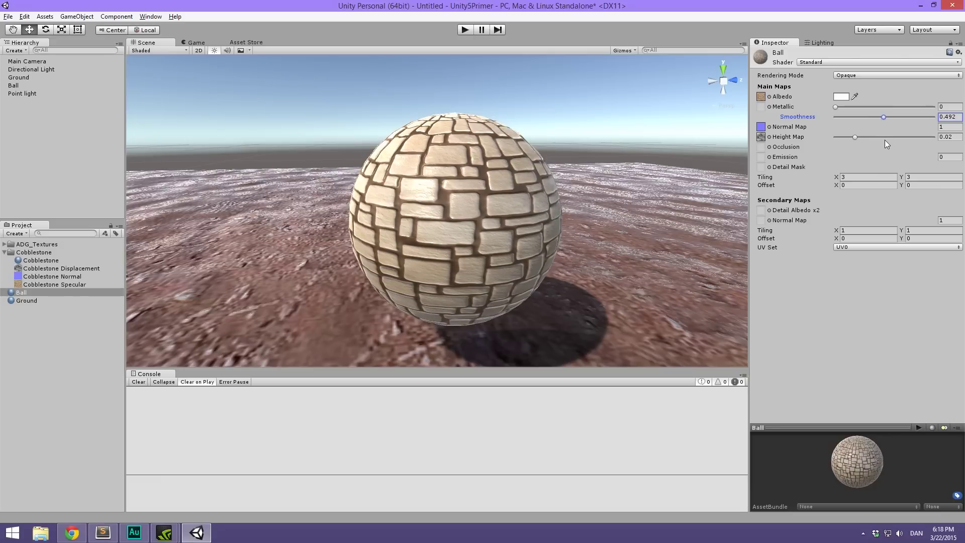
pyautogui.keyDown('alt'); pyautogui.moveTo(471, 148); pyautogui.dragTo(519, 150); pyautogui.keyUp('alt')
pyautogui.scroll(-5, 557, 117)
pyautogui.keyDown('alt'); pyautogui.moveTo(556, 120); pyautogui.dragTo(502, 176); pyautogui.keyUp('alt')
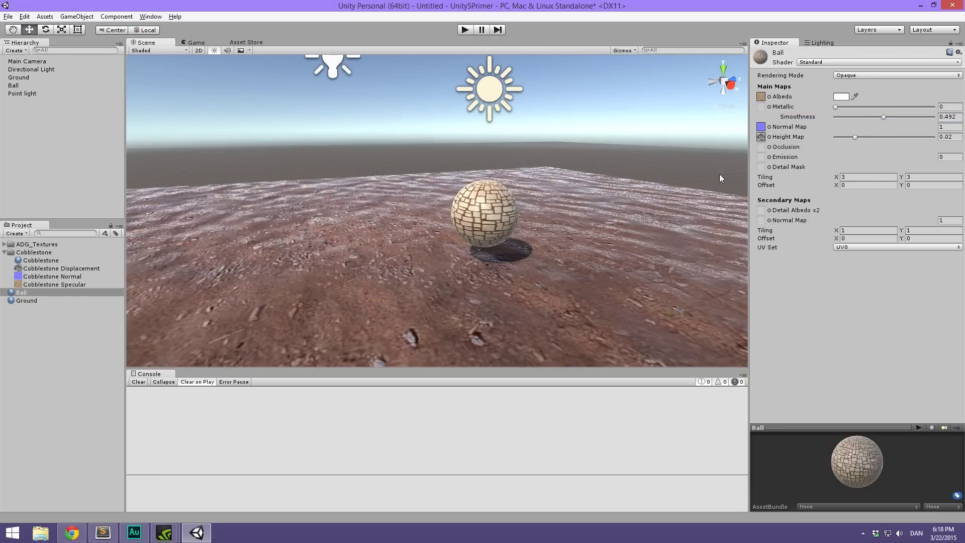
pyautogui.scroll(5, 463, 166)
pyautogui.scroll(5, 450, 192)
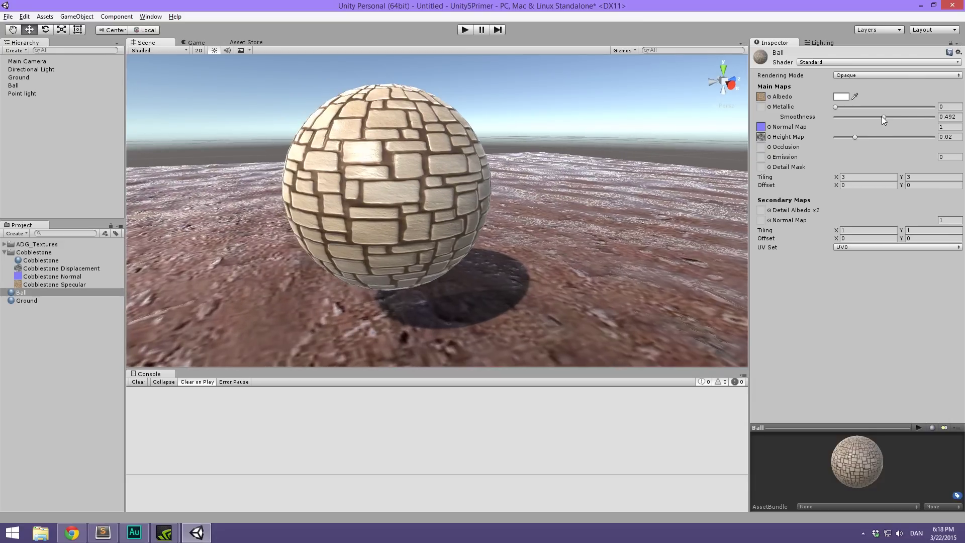
# Step: Fine-tune the Ball material's Smoothness to 0.446 while viewing the cobblestones up close
pyautogui.moveTo(882, 117)
pyautogui.mouseDown()
pyautogui.moveTo(869, 116)
pyautogui.moveTo(890, 117)
pyautogui.mouseUp()
pyautogui.moveTo(315, 159); pyautogui.dragTo(566, 143, button='right')
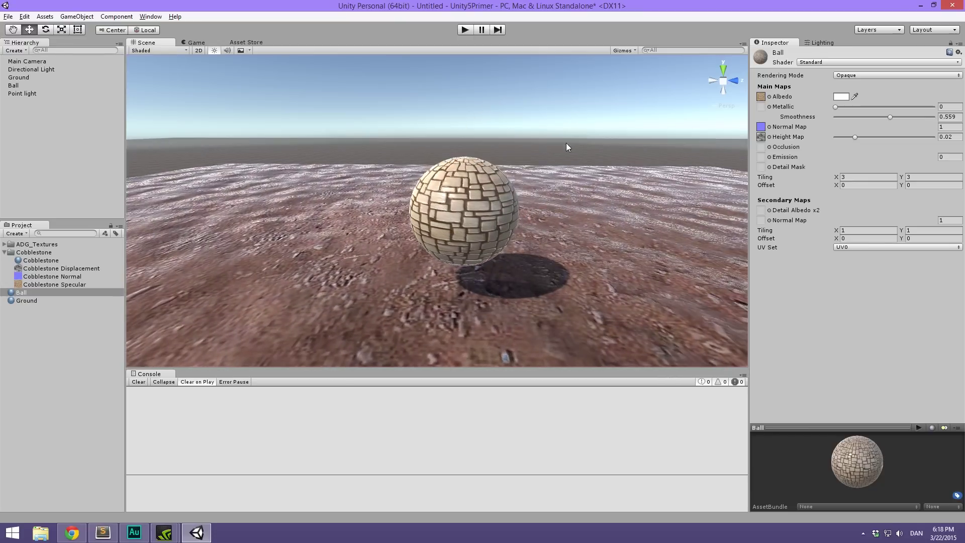
pyautogui.moveTo(434, 249); pyautogui.dragTo(547, 213, button='right')
pyautogui.moveTo(891, 120); pyautogui.dragTo(880, 119)
pyautogui.moveTo(566, 125); pyautogui.dragTo(574, 132, button='middle')
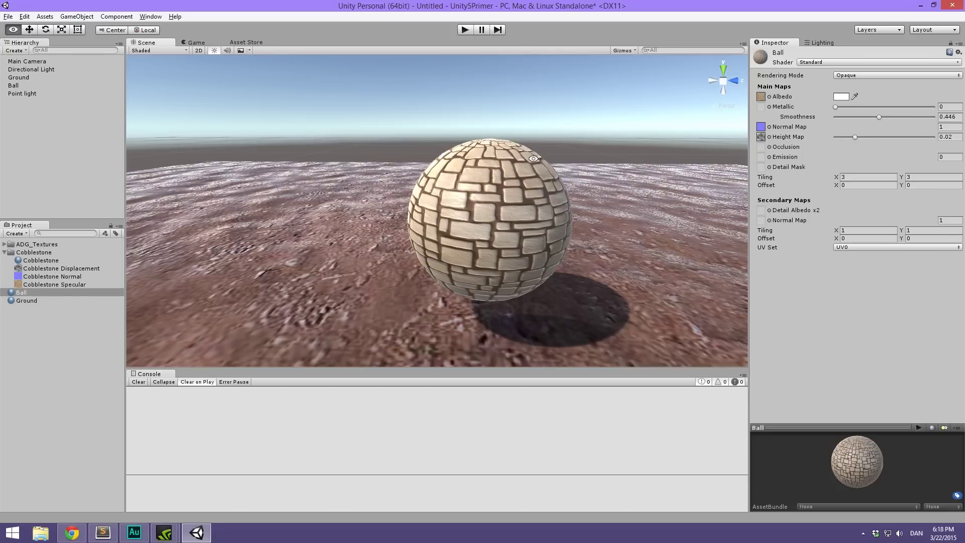
pyautogui.scroll(5, 489, 162)
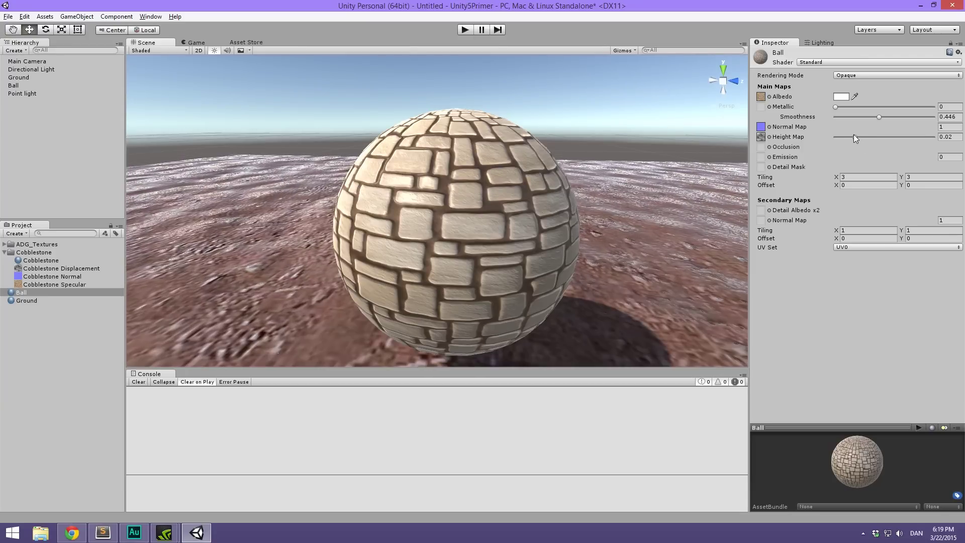
# Step: Try the Ball material's height map strength at 0.005 and look at the Cobblestone Displacement and Cobblestone Specular textures
pyautogui.moveTo(855, 137); pyautogui.dragTo(810, 150)
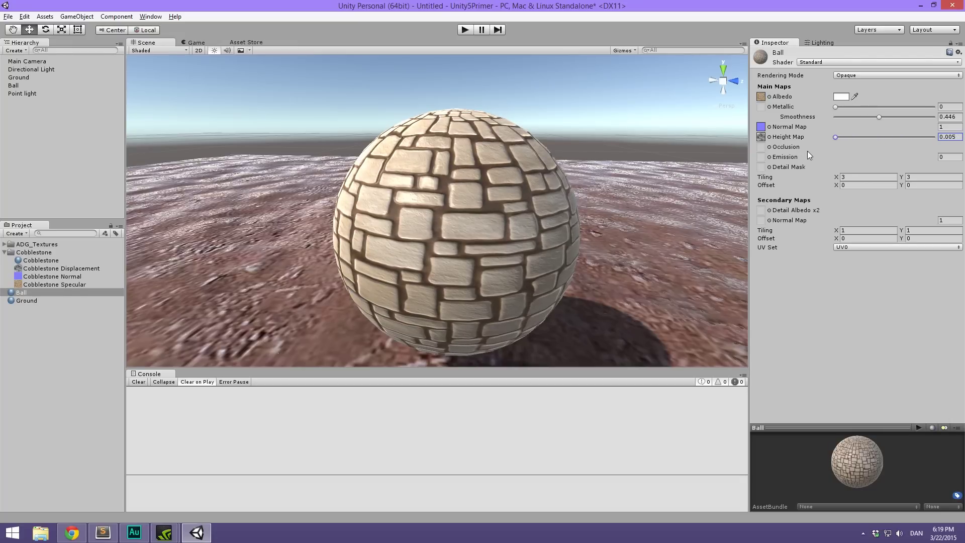
pyautogui.moveTo(805, 145)
pyautogui.mouseDown()
pyautogui.moveTo(932, 140)
pyautogui.moveTo(810, 146)
pyautogui.mouseUp()
pyautogui.click(61, 268)
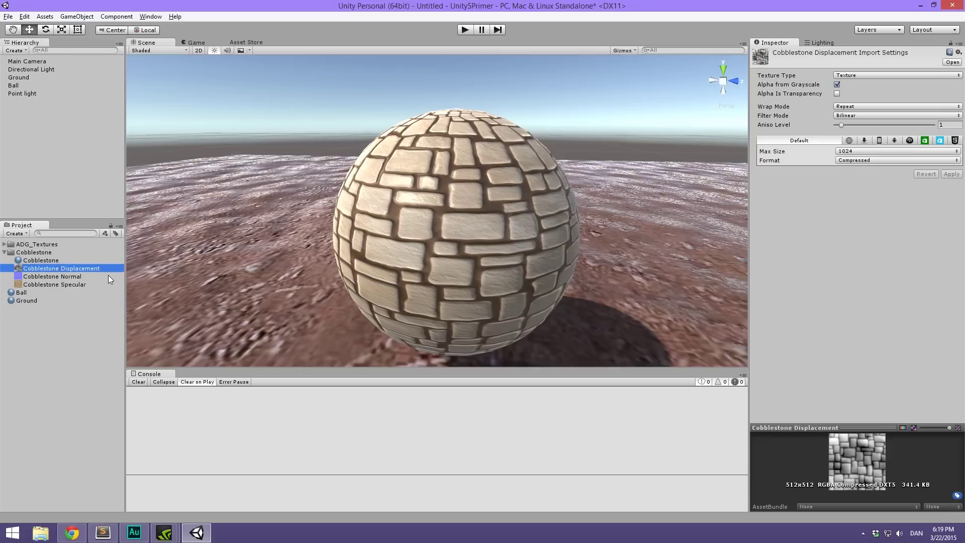
pyautogui.click(47, 284)
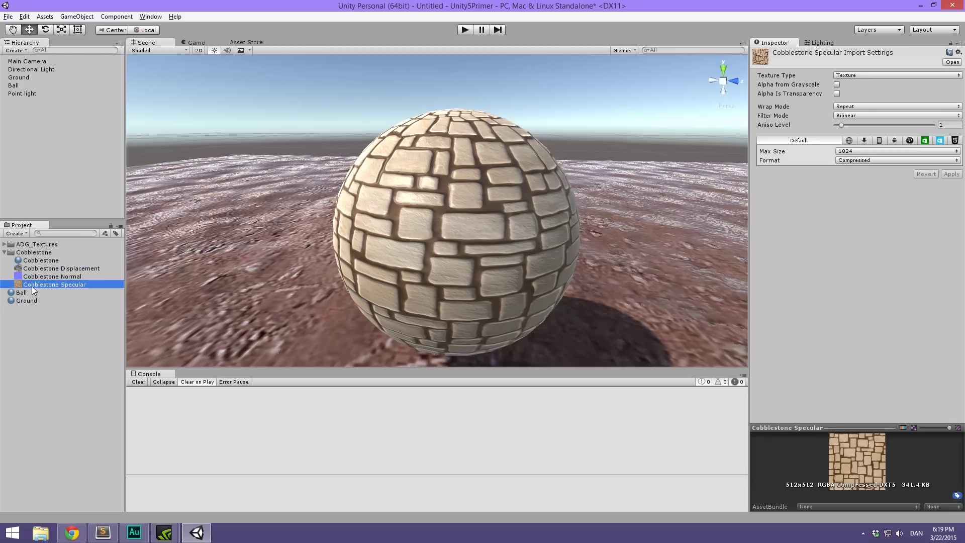
pyautogui.click(32, 300)
# Step: Set the Ball material's height map strength to 0.03 and view the ball from several angles and distances
pyautogui.moveTo(856, 127)
pyautogui.mouseDown()
pyautogui.moveTo(918, 128)
pyautogui.moveTo(855, 135)
pyautogui.moveTo(886, 134)
pyautogui.moveTo(868, 137)
pyautogui.mouseUp()
pyautogui.click(36, 292)
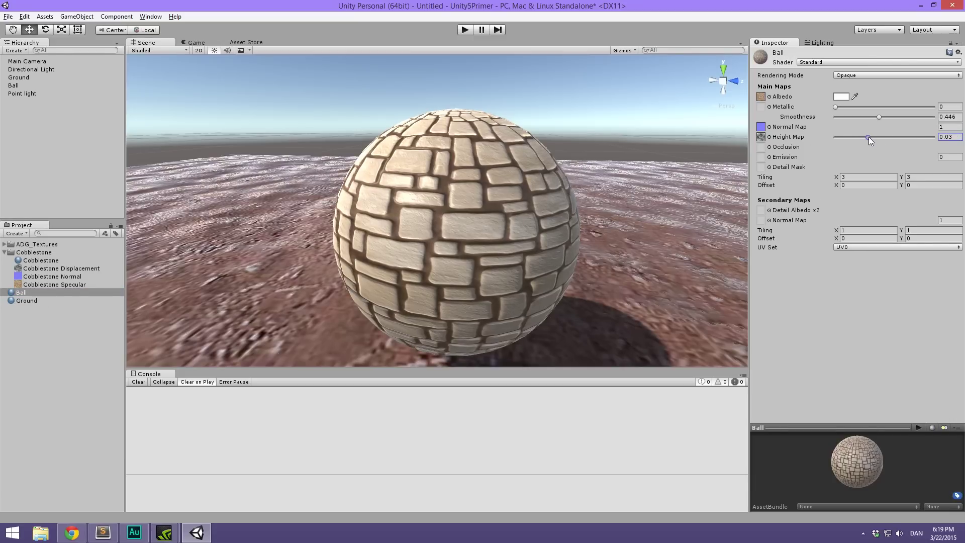
pyautogui.press('alt')
pyautogui.keyDown('alt'); pyautogui.moveTo(608, 172); pyautogui.dragTo(332, 115); pyautogui.keyUp('alt')
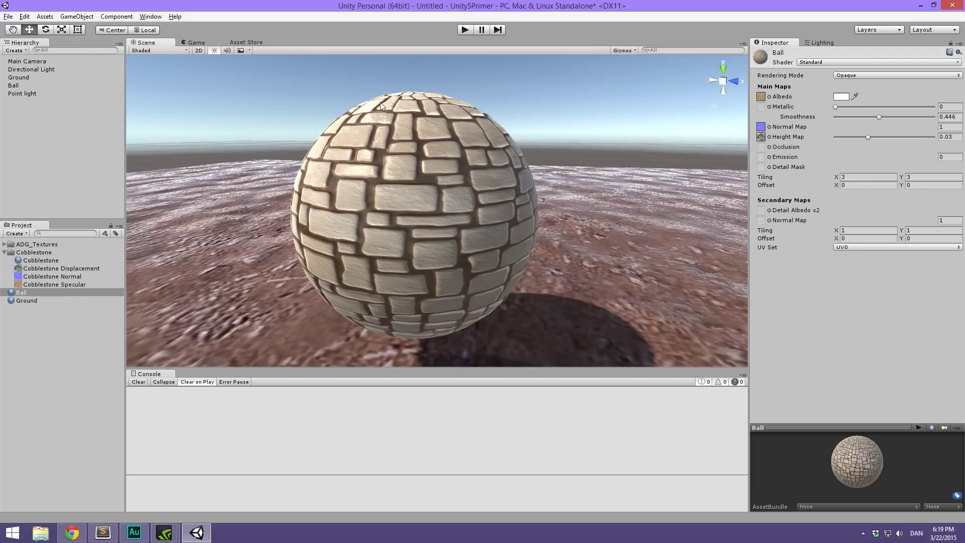
pyautogui.scroll(-10, 499, 164)
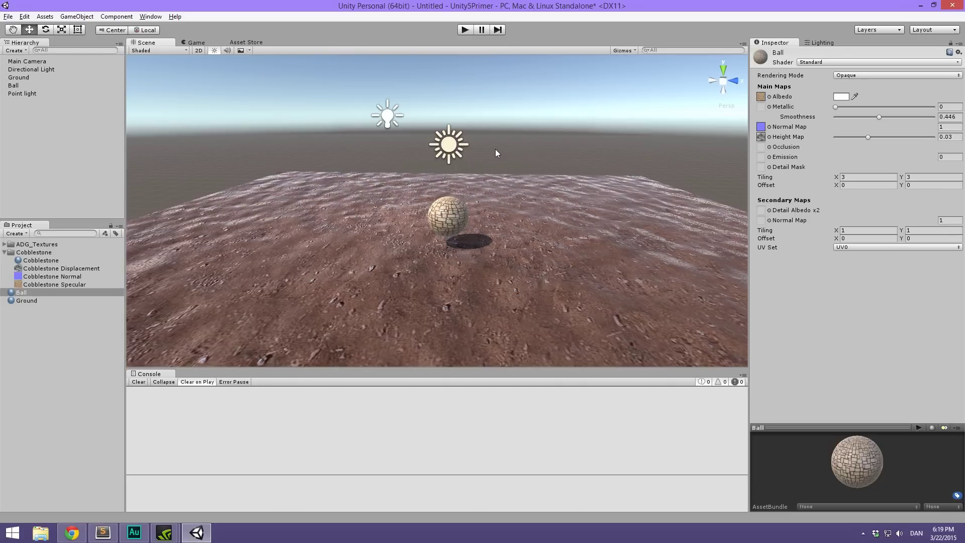
pyautogui.scroll(3, 394, 199)
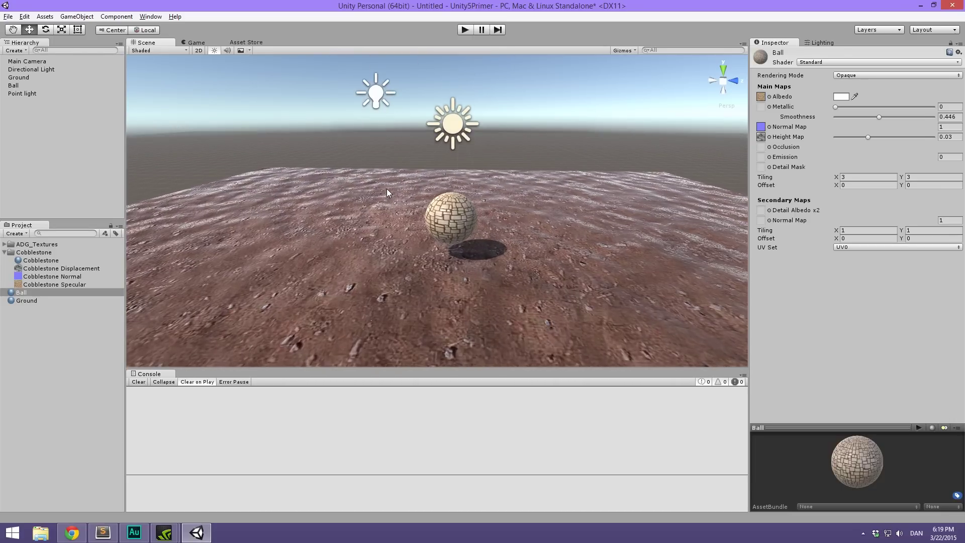
pyautogui.keyDown('alt'); pyautogui.moveTo(387, 188); pyautogui.dragTo(456, 194); pyautogui.keyUp('alt')
pyautogui.scroll(3, 455, 201)
pyautogui.keyDown('alt'); pyautogui.moveTo(455, 201); pyautogui.dragTo(561, 242); pyautogui.keyUp('alt')
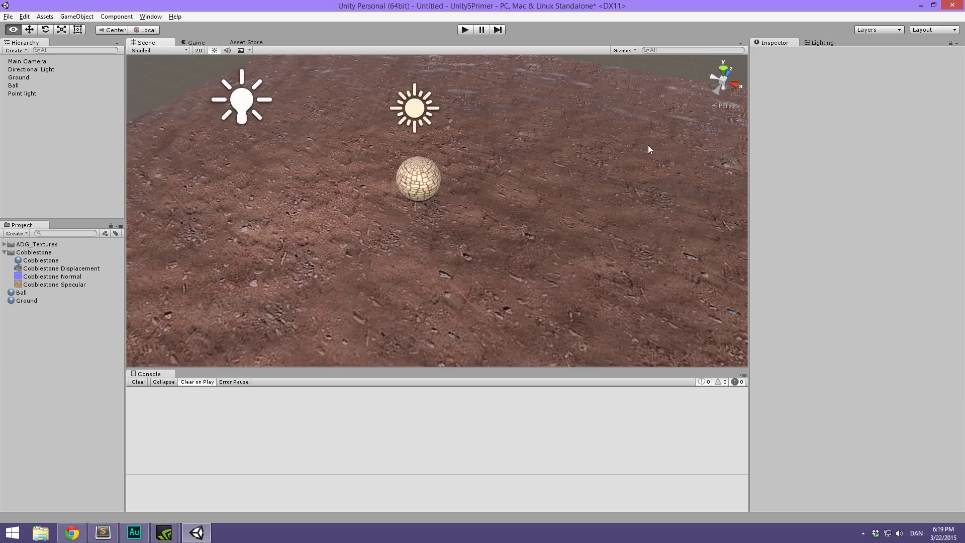
# Step: Switch to the Sublime Text outline, review the GI, Light settings and Emission topics, and return to Unity
pyautogui.click(102, 532)
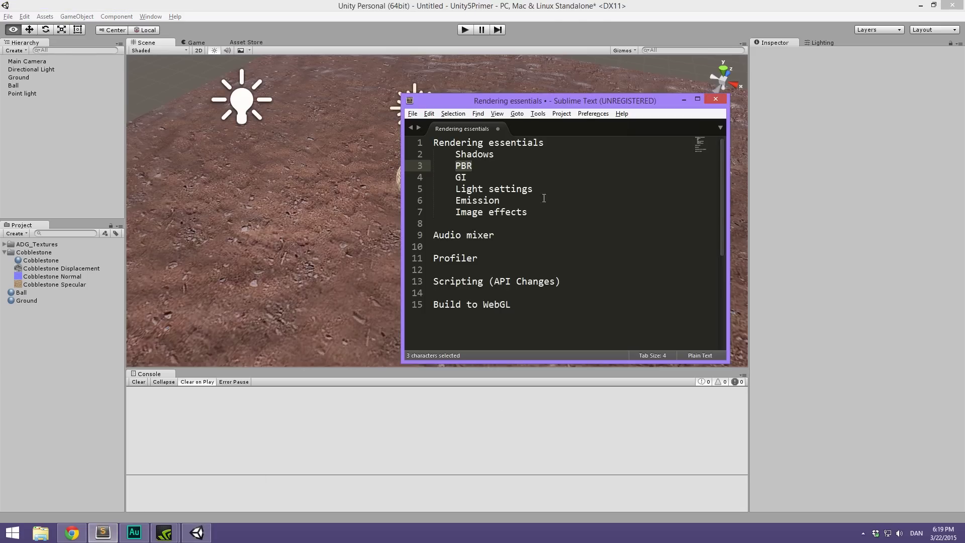
pyautogui.click(494, 181)
pyautogui.scroll(-1, 531, 162)
pyautogui.scroll(1, 508, 170)
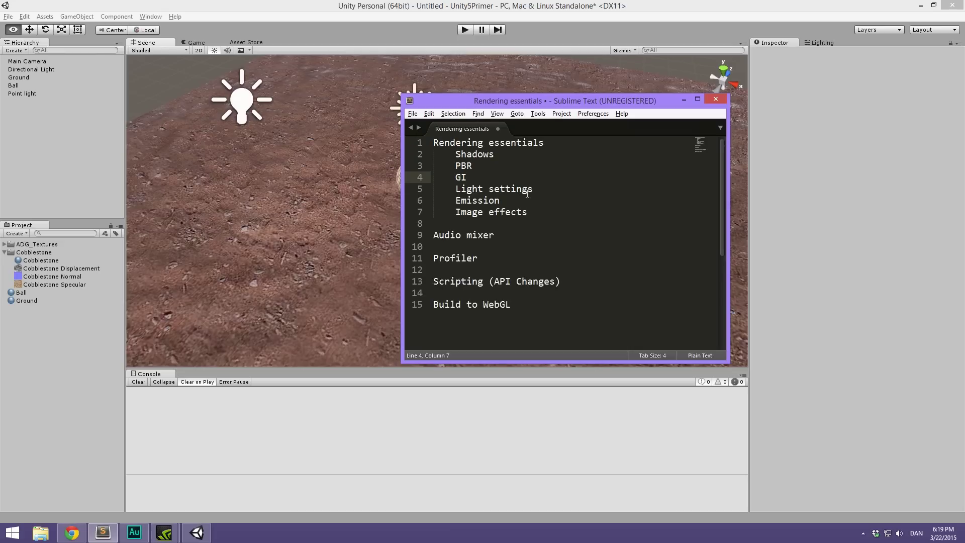
pyautogui.tripleClick(529, 194)
pyautogui.click(534, 189)
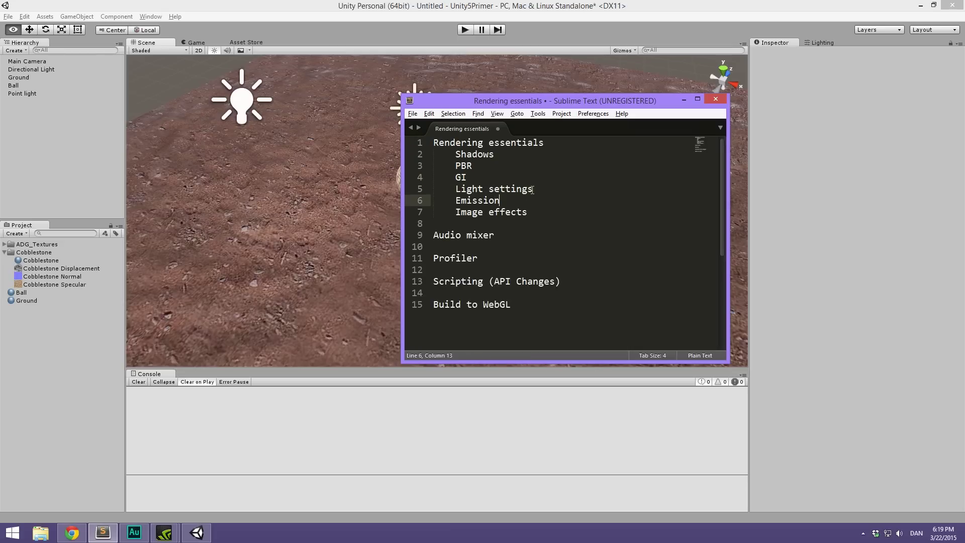
pyautogui.moveTo(564, 189); pyautogui.dragTo(438, 155)
pyautogui.doubleClick(477, 200)
pyautogui.click(425, 47)
# Step: Mark the Ball and Ground objects as static and check the lighting around the ball
pyautogui.click(78, 16)
pyautogui.click(8, 132)
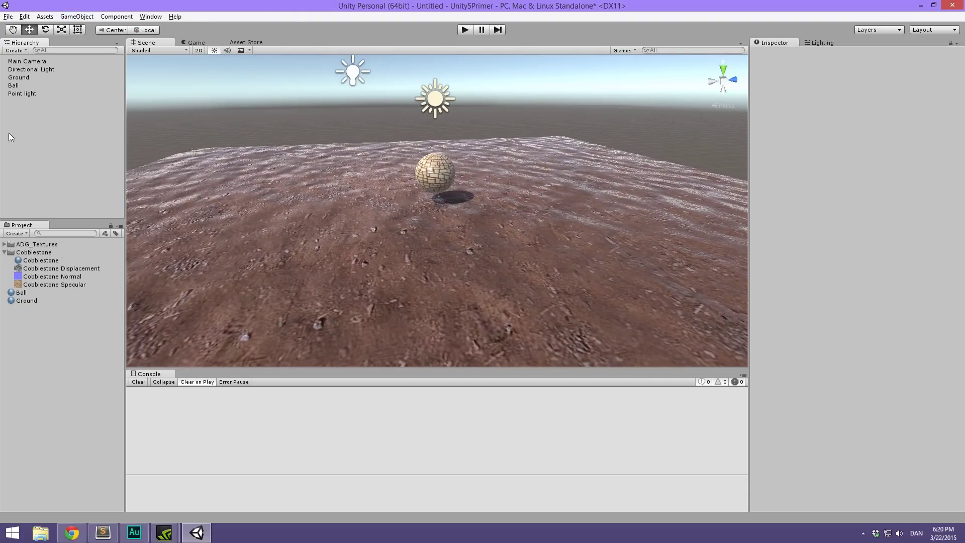
pyautogui.click(22, 88)
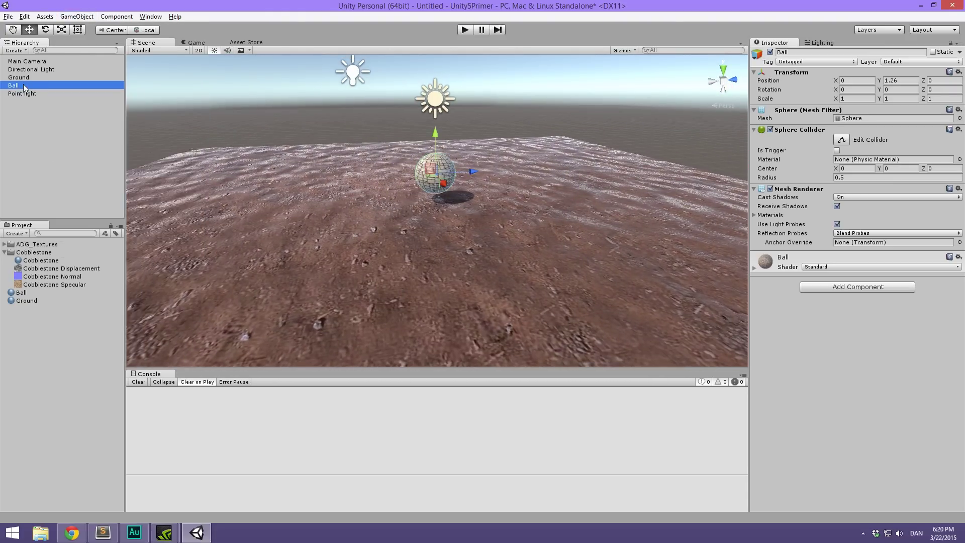
pyautogui.keyDown('ctrl'); pyautogui.click(31, 79); pyautogui.keyUp('ctrl')
pyautogui.click(942, 53)
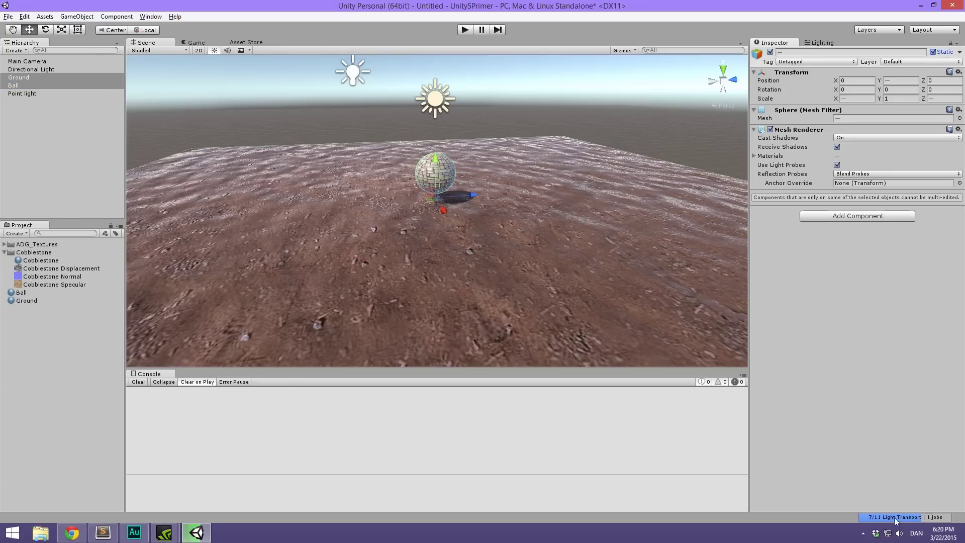
pyautogui.click(513, 105)
pyautogui.scroll(3, 472, 145)
pyautogui.moveTo(468, 130); pyautogui.dragTo(481, 110, button='middle')
pyautogui.keyDown('alt'); pyautogui.moveTo(481, 110); pyautogui.dragTo(403, 132); pyautogui.keyUp('alt')
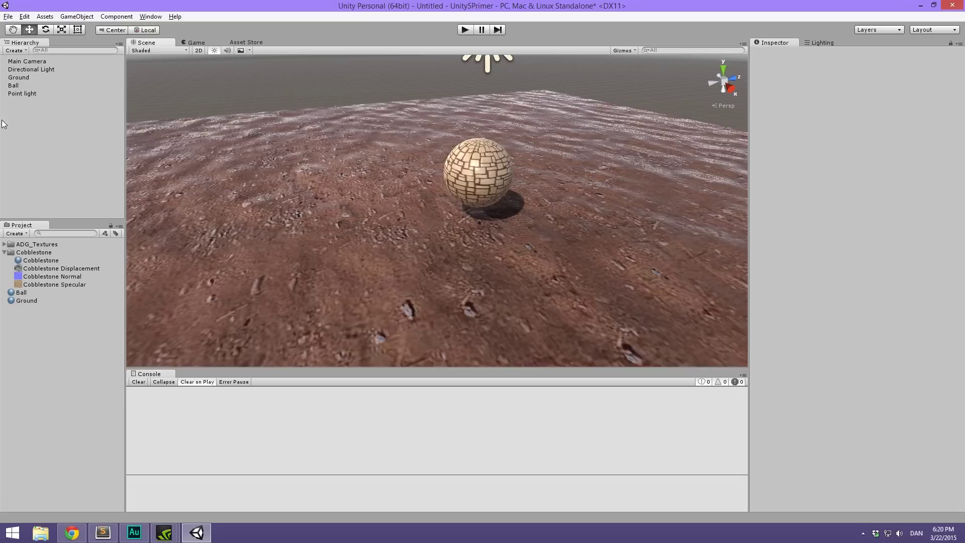
# Step: Add a cube on the ground near the ball and place a duplicate of it beside it at X 1.04, Y 1.2, Z -3.22
pyautogui.rightClick(36, 130)
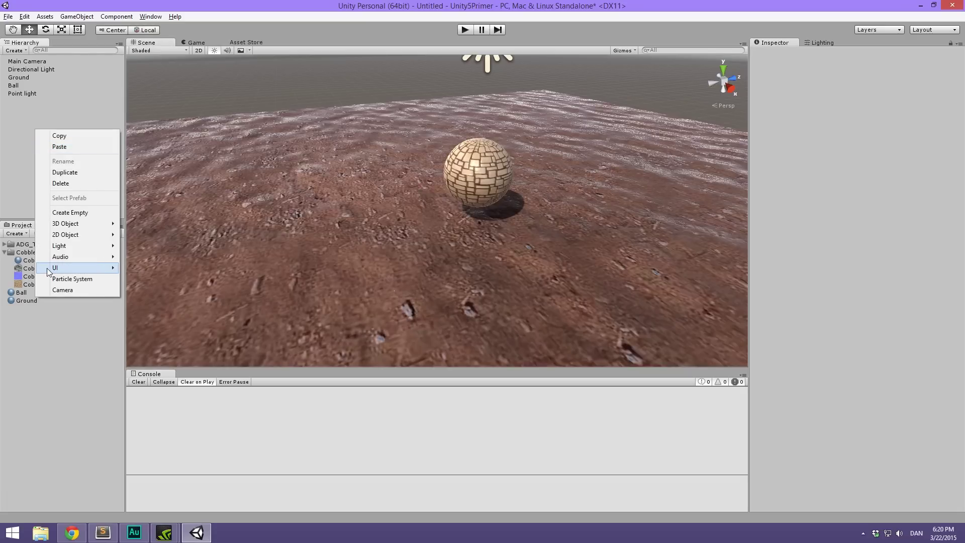
pyautogui.moveTo(49, 272)
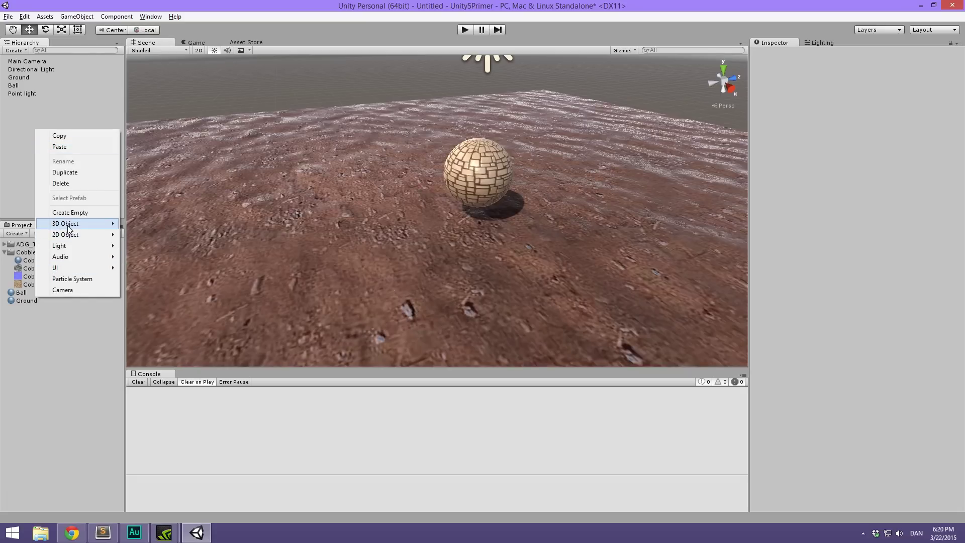
pyautogui.moveTo(66, 223)
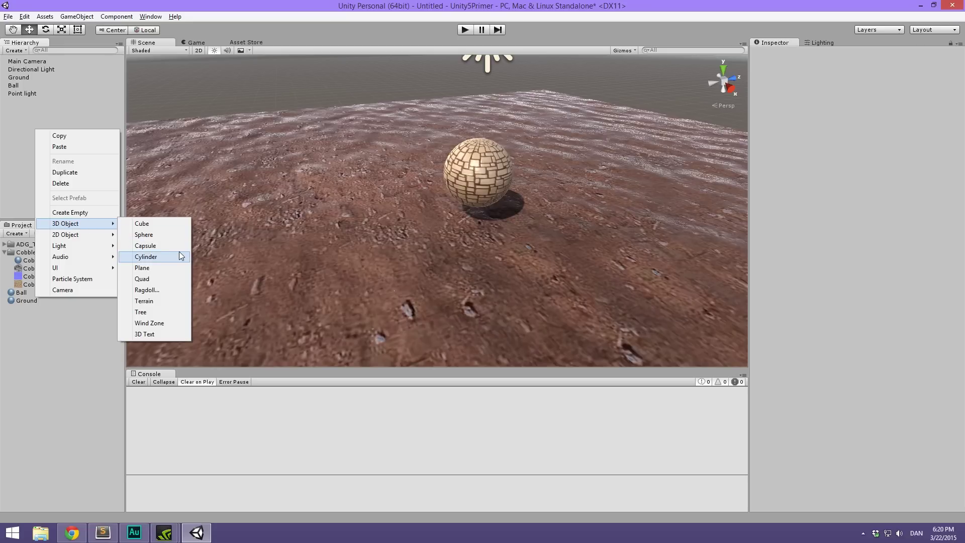
pyautogui.click(171, 223)
pyautogui.keyDown('alt'); pyautogui.moveTo(372, 226); pyautogui.dragTo(380, 229); pyautogui.keyUp('alt')
pyautogui.moveTo(434, 177); pyautogui.dragTo(475, 173)
pyautogui.scroll(-5, 399, 198)
pyautogui.click(32, 101)
pyautogui.hotkey('ctrl', 'd')
pyautogui.press('f')
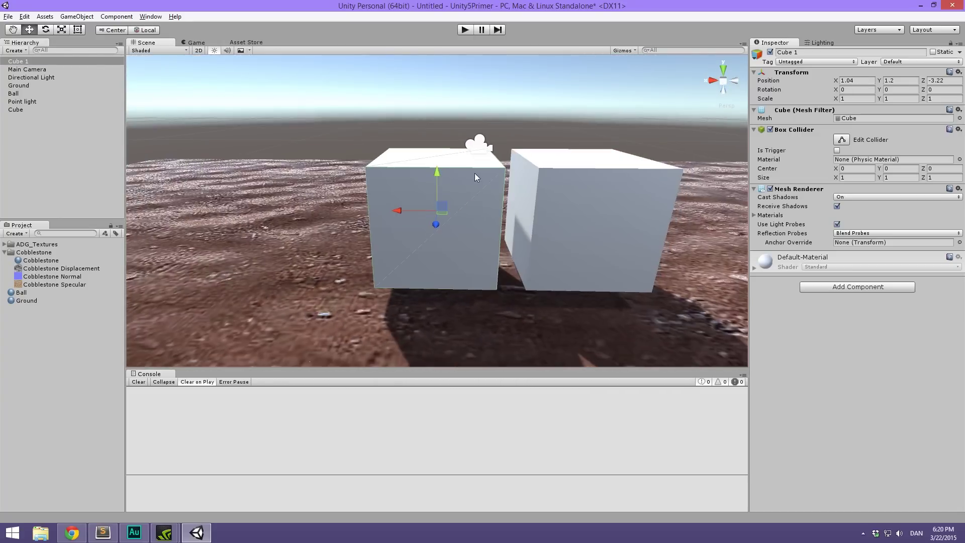
pyautogui.scroll(-5, 456, 165)
pyautogui.rightClick(69, 345)
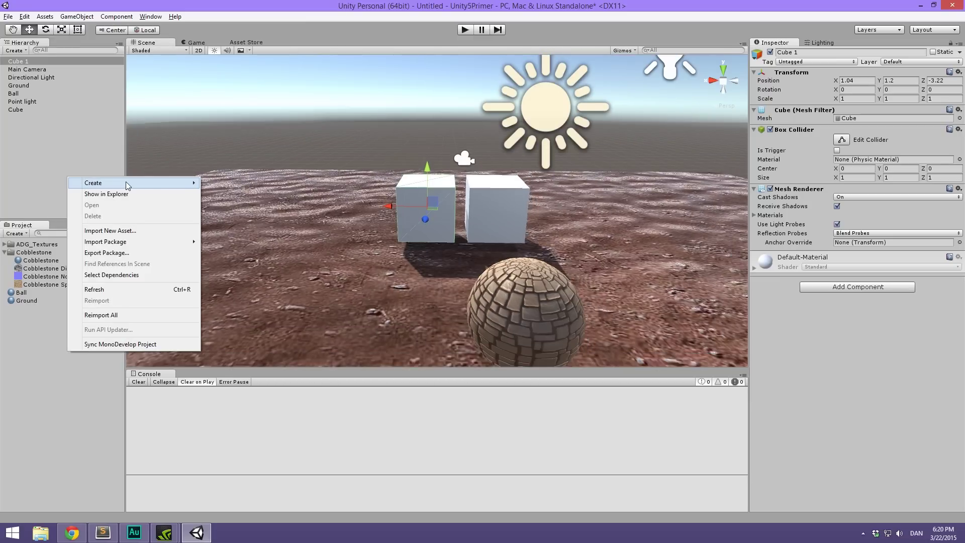
pyautogui.moveTo(128, 184)
pyautogui.click(247, 274)
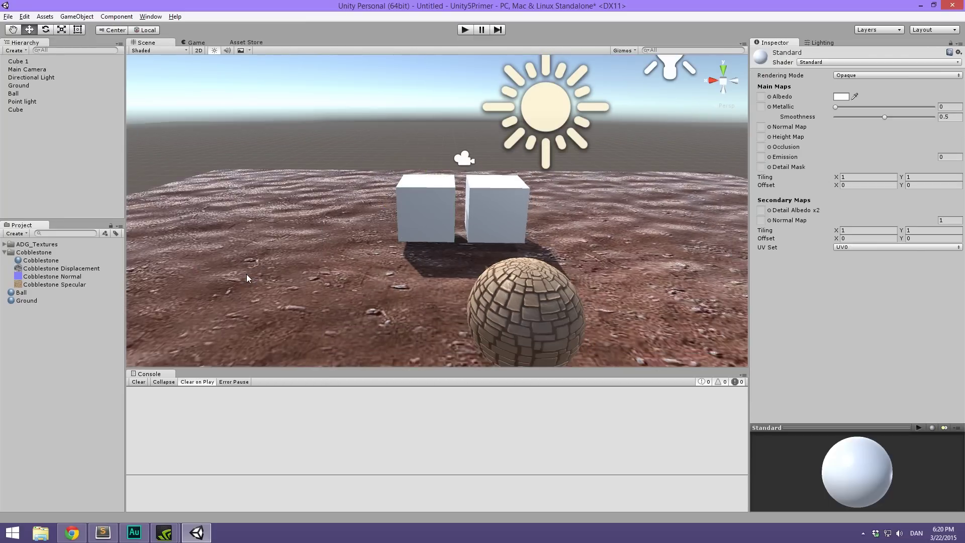
# Step: Create a new material named Red among the project's assets
pyautogui.rightClick(56, 334)
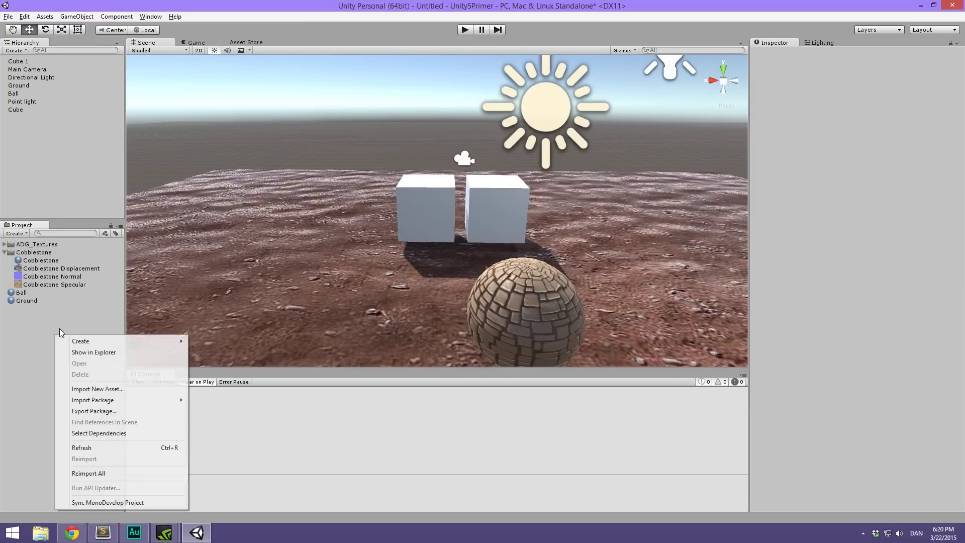
pyautogui.moveTo(95, 340)
pyautogui.click(249, 183)
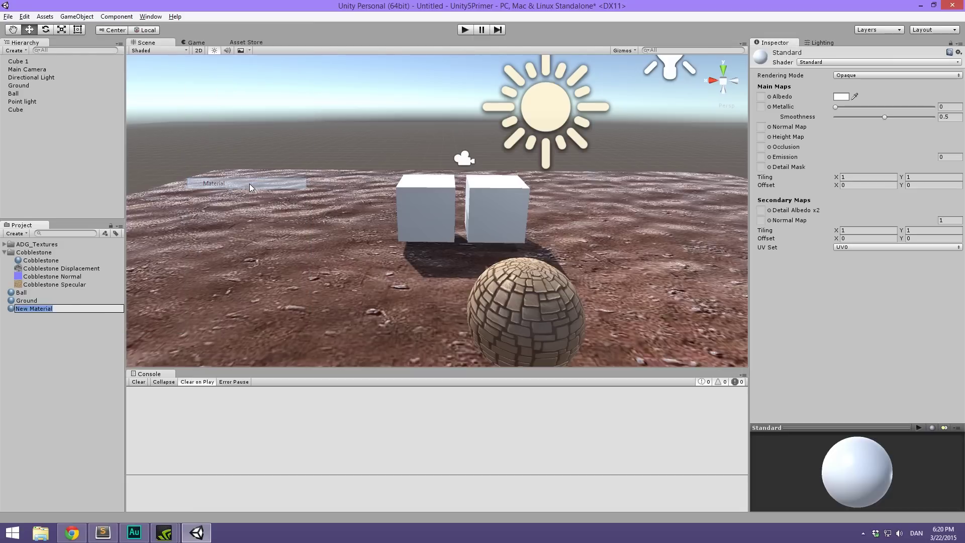
pyautogui.write('Red')
pyautogui.press('Return')
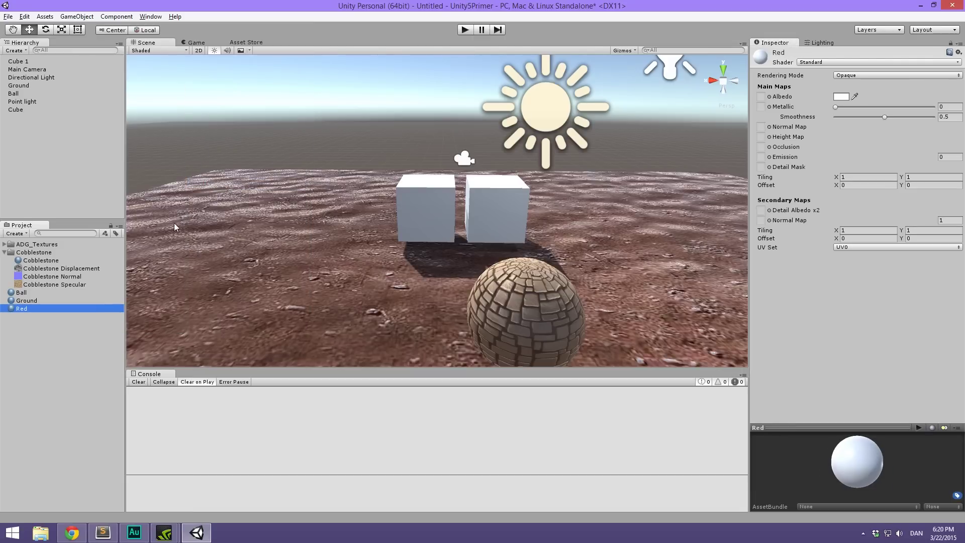
# Step: Apply the Red material to the duplicated cube and set its albedo color to pure red (255, 0, 0)
pyautogui.moveTo(33, 309); pyautogui.dragTo(433, 200)
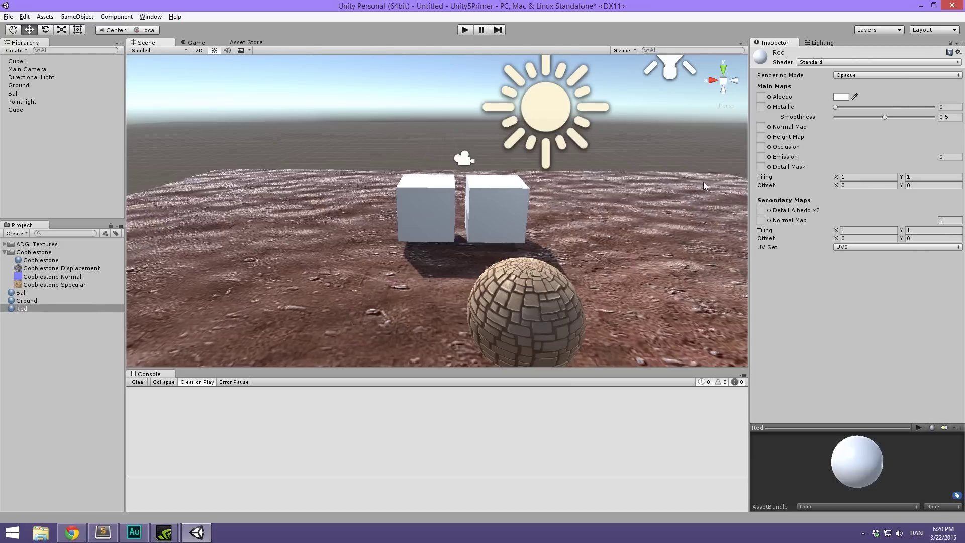
pyautogui.click(840, 96)
pyautogui.moveTo(79, 67); pyautogui.dragTo(82, 43)
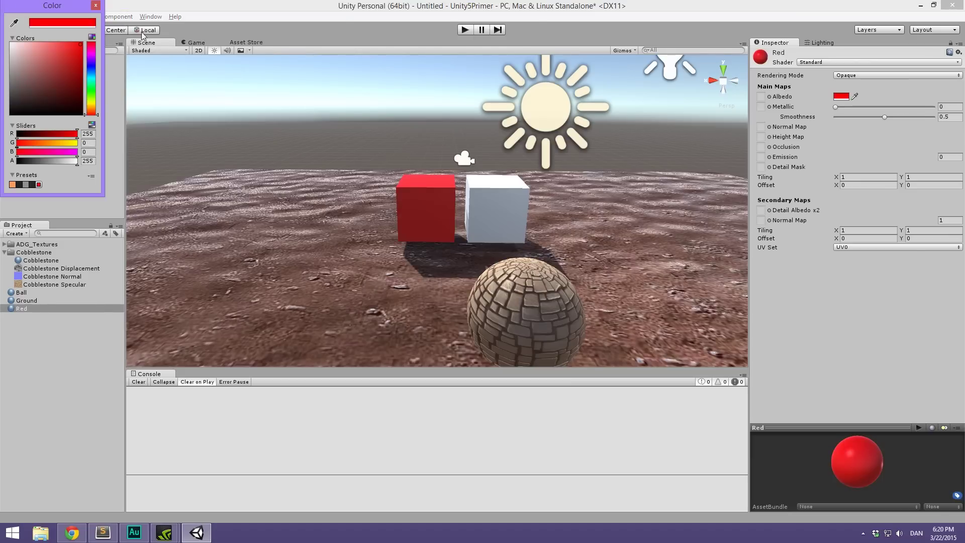
pyautogui.click(95, 5)
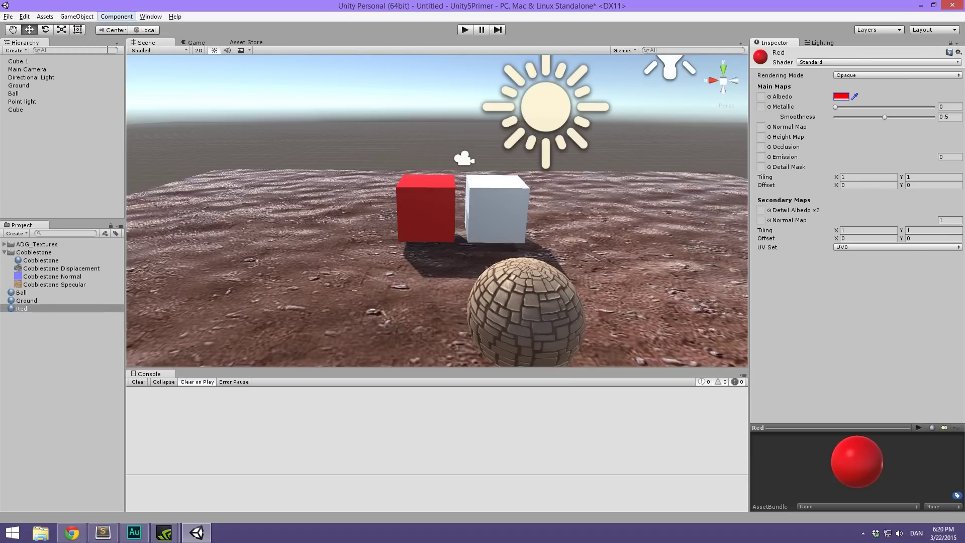
# Step: Mark both cubes as static together and deselect them
pyautogui.click(25, 109)
pyautogui.keyDown('ctrl'); pyautogui.click(25, 61); pyautogui.keyUp('ctrl')
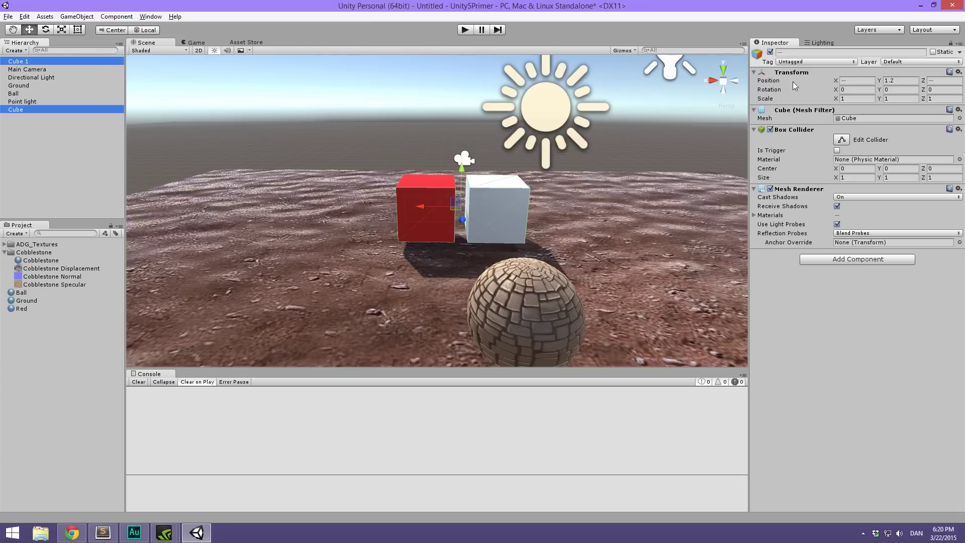
pyautogui.click(933, 52)
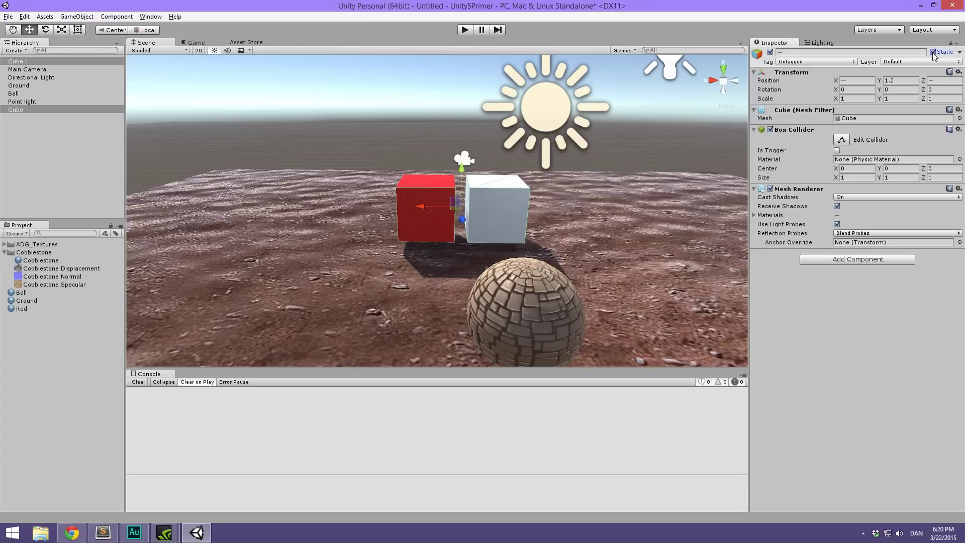
pyautogui.click(462, 121)
# Step: Examine the indirect lighting between the red and white cubes from several angles and distances
pyautogui.scroll(2, 477, 141)
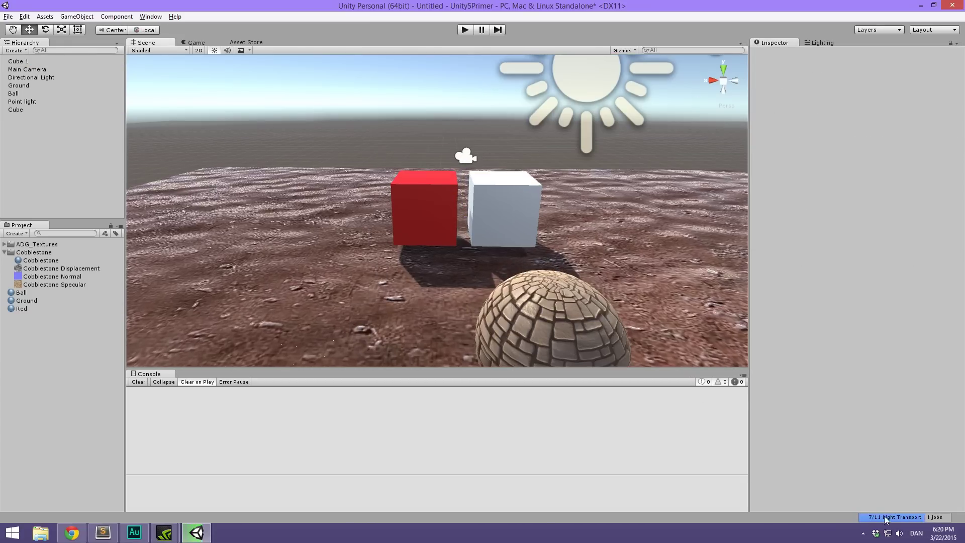
pyautogui.scroll(6, 568, 283)
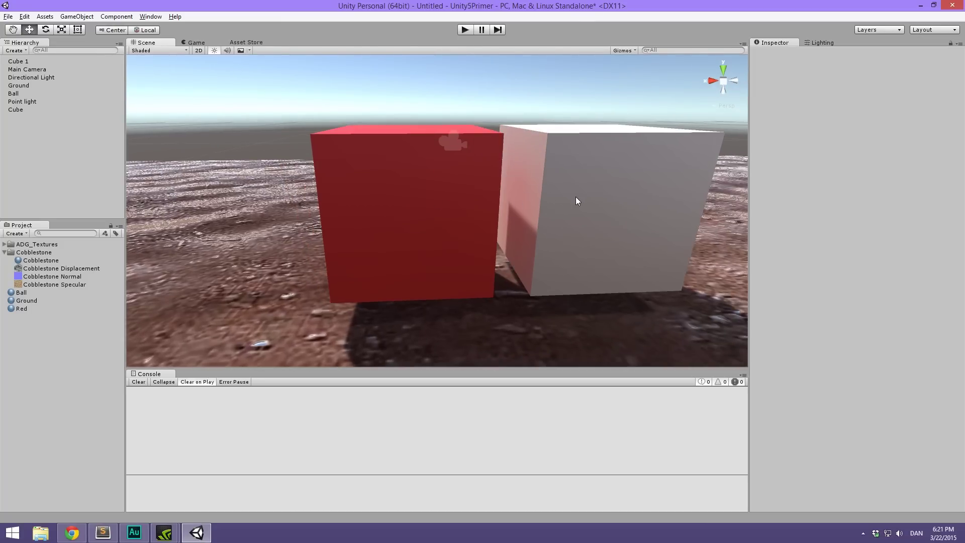
pyautogui.scroll(-10, 577, 200)
pyautogui.scroll(-6, 528, 220)
pyautogui.keyDown('alt'); pyautogui.moveTo(459, 186); pyautogui.dragTo(593, 228); pyautogui.keyUp('alt')
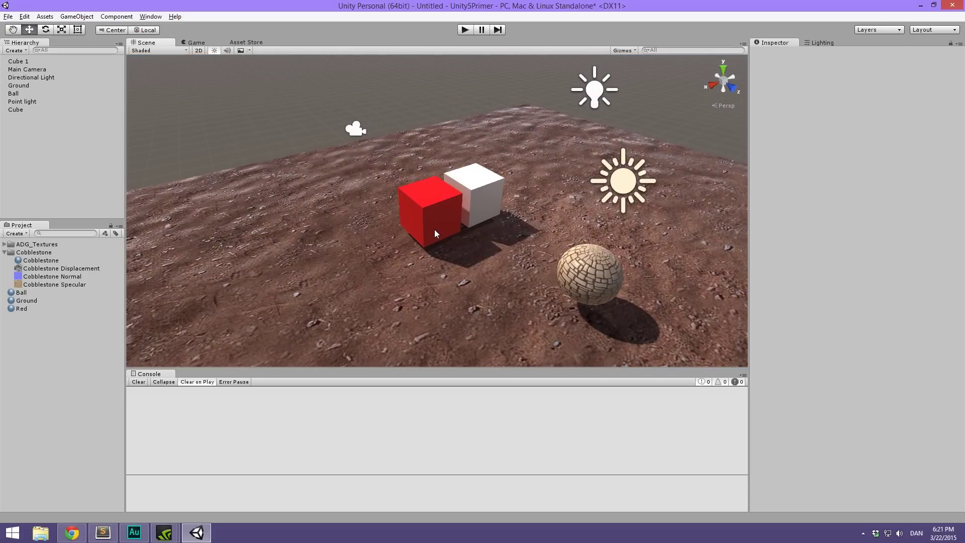
pyautogui.scroll(9, 435, 231)
pyautogui.keyDown('alt'); pyautogui.moveTo(548, 208); pyautogui.dragTo(428, 215); pyautogui.keyUp('alt')
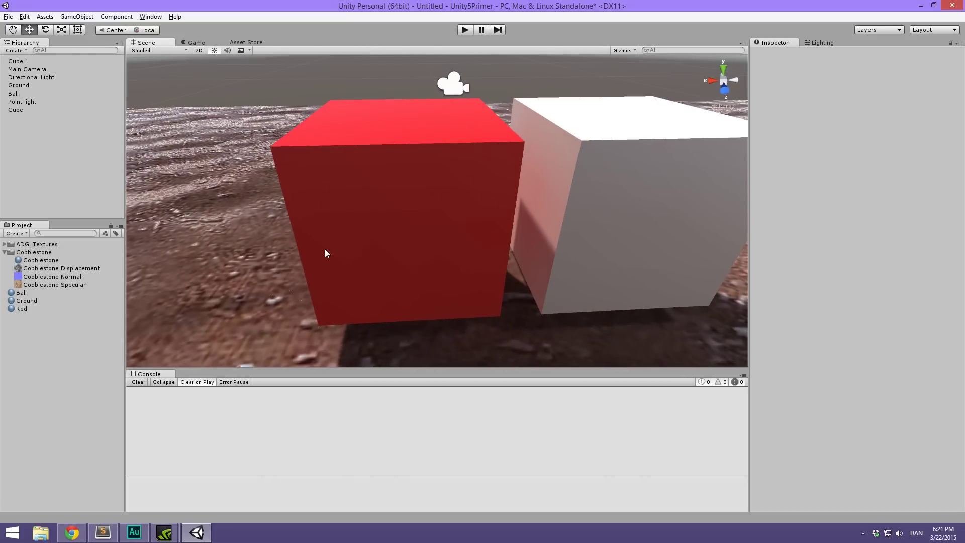
pyautogui.scroll(-8, 325, 249)
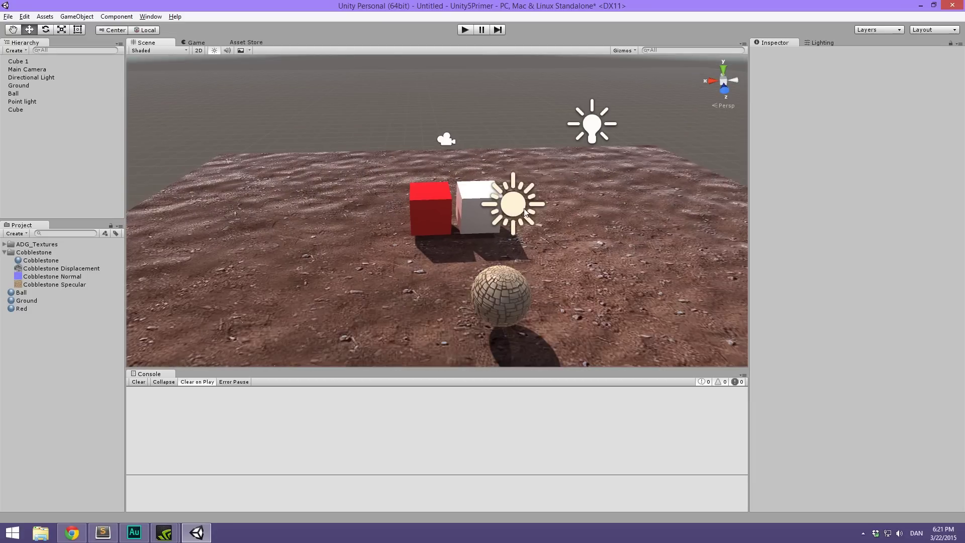
pyautogui.scroll(10, 526, 211)
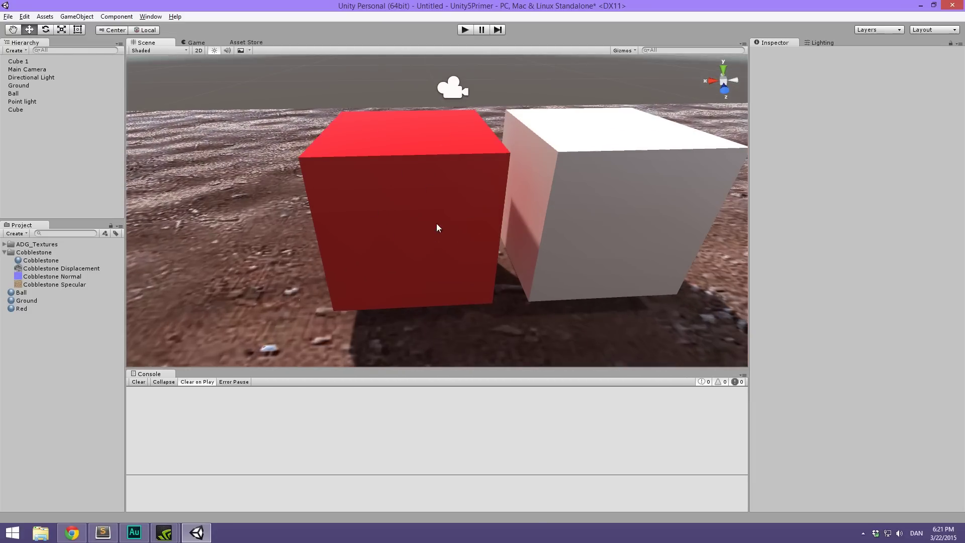
pyautogui.keyDown('alt'); pyautogui.moveTo(541, 225); pyautogui.dragTo(475, 199); pyautogui.keyUp('alt')
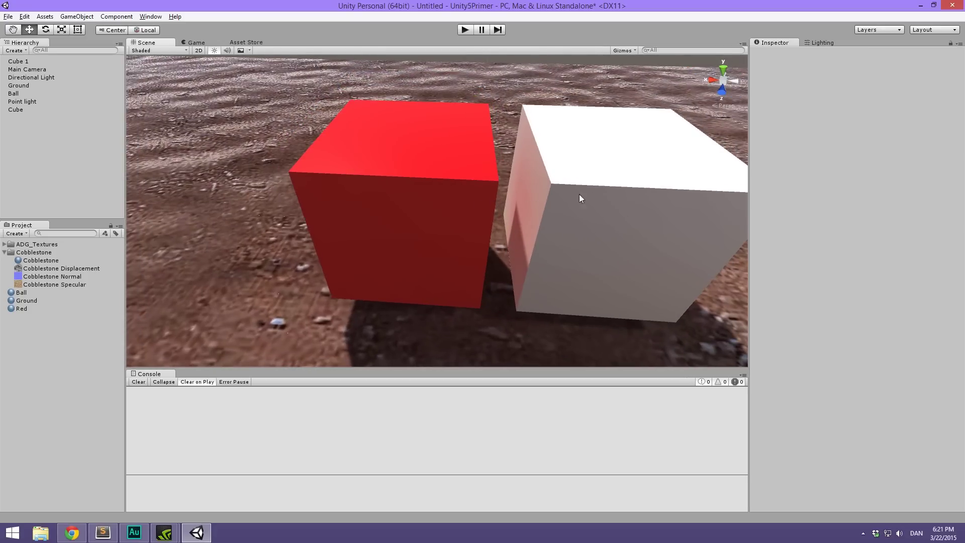
pyautogui.scroll(-10, 563, 181)
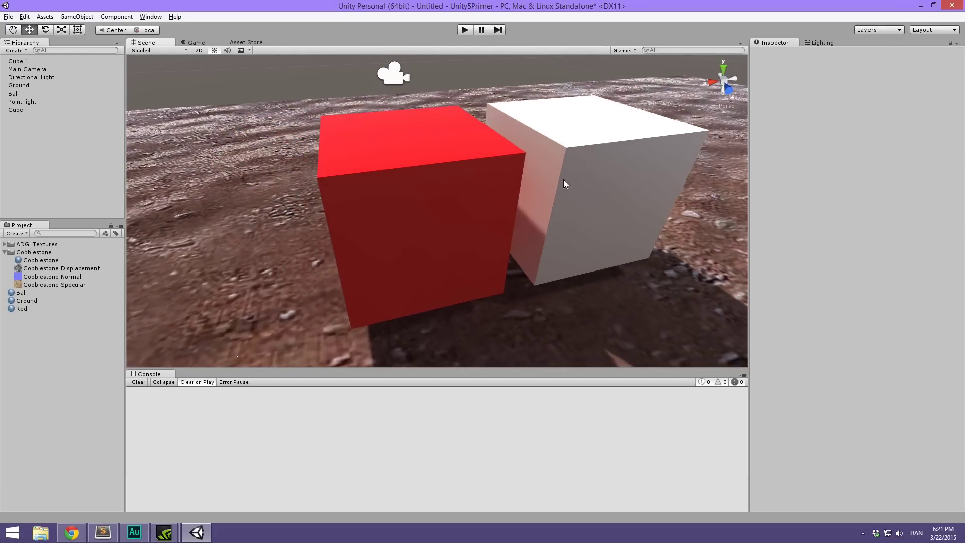
pyautogui.scroll(-5, 402, 209)
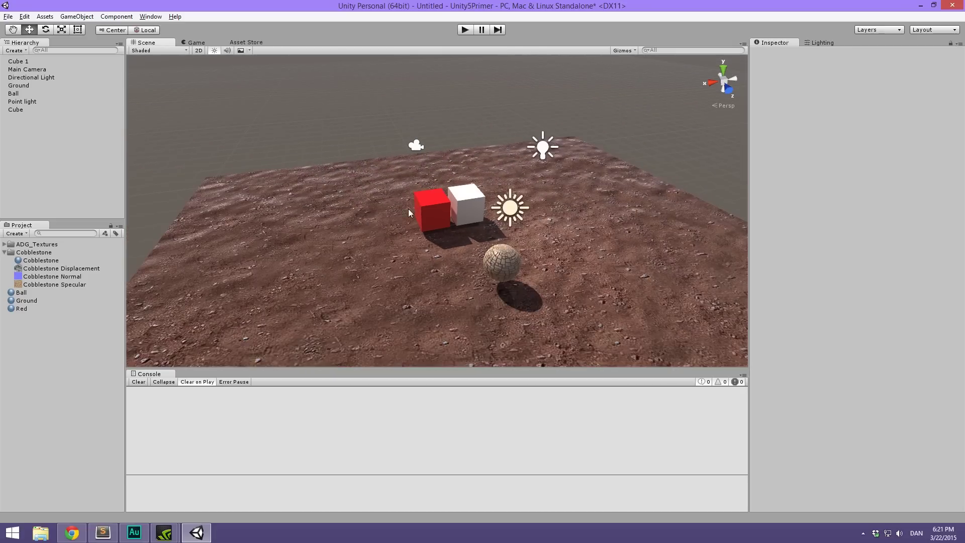
pyautogui.scroll(-3, 520, 221)
pyautogui.keyDown('alt'); pyautogui.moveTo(509, 237); pyautogui.dragTo(363, 175); pyautogui.keyUp('alt')
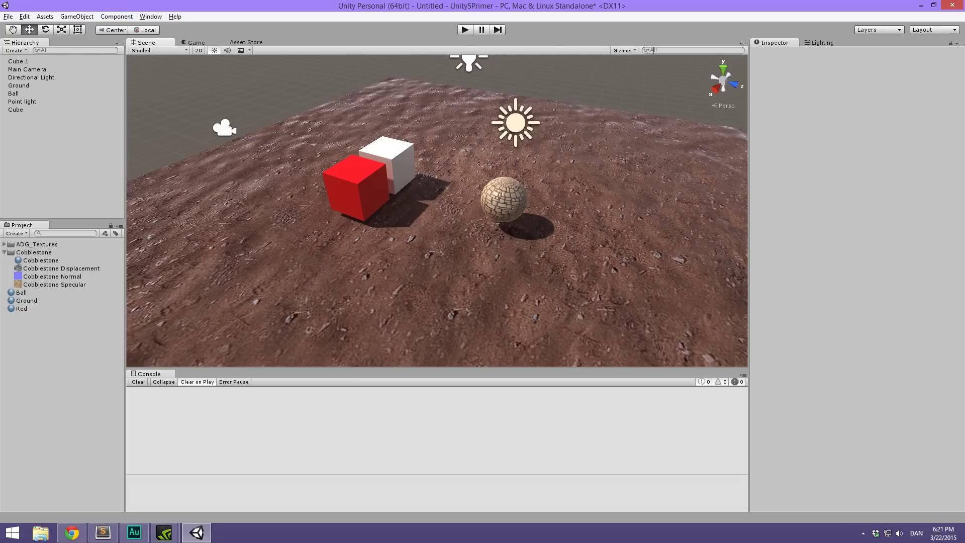
# Step: Open the scene's Lighting settings and widen the area that shows them
pyautogui.click(151, 16)
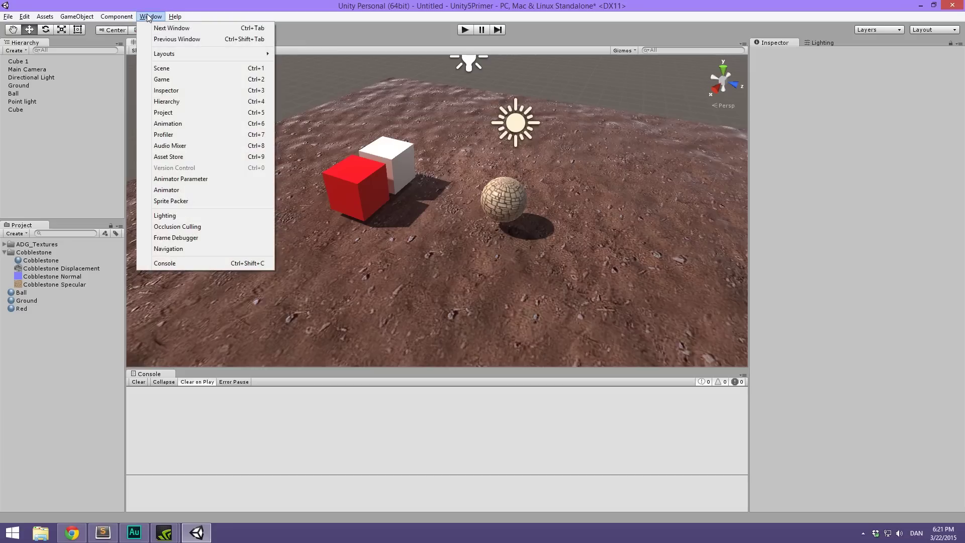
pyautogui.click(182, 215)
pyautogui.moveTo(750, 70); pyautogui.dragTo(727, 70)
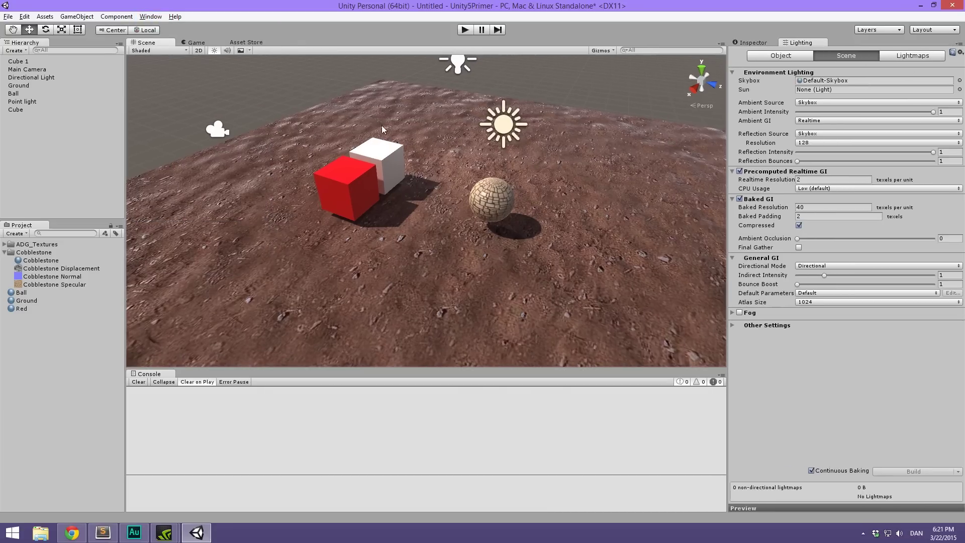
pyautogui.scroll(4, 438, 130)
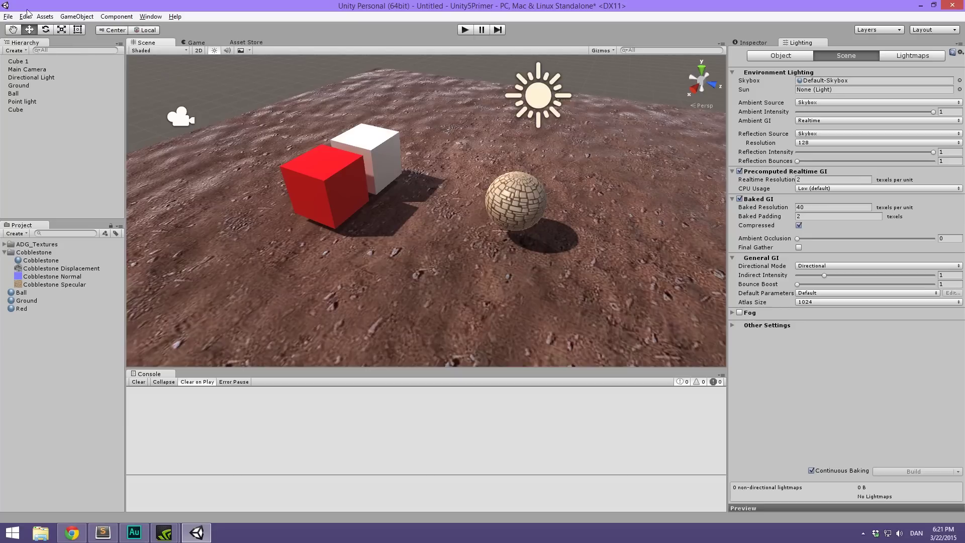
pyautogui.click(24, 16)
pyautogui.moveTo(45, 16)
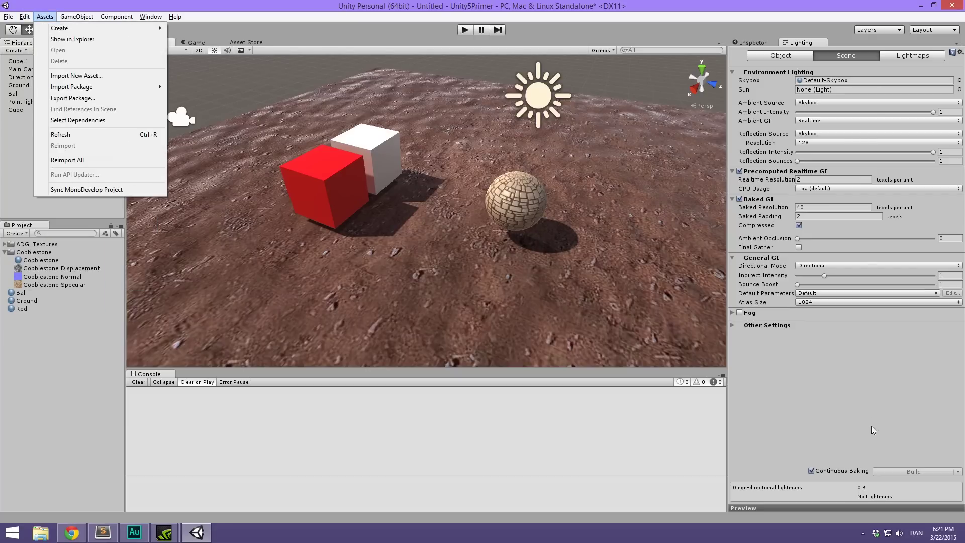
pyautogui.click(833, 371)
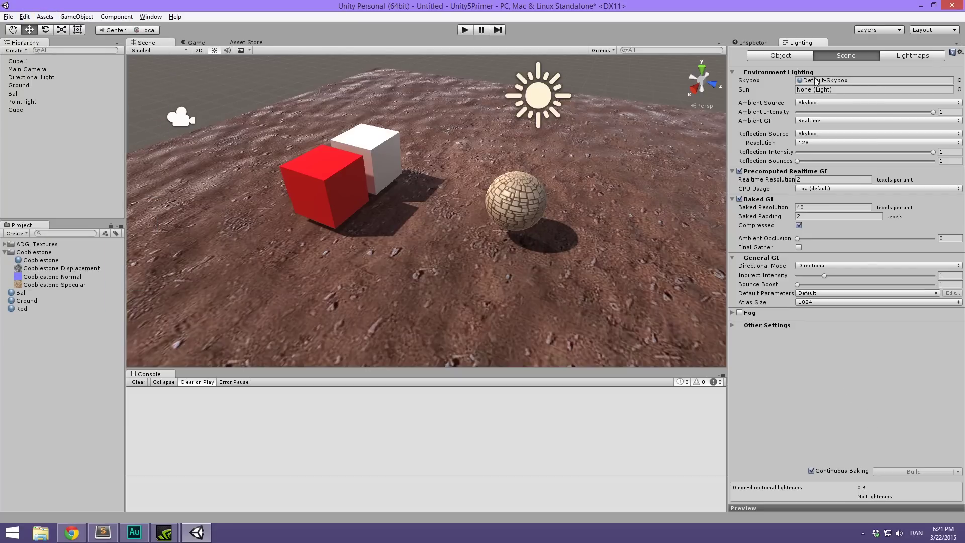
# Step: Look at the skybox around the scene and review the Ambient Source options, Ambient Intensity and Ambient GI settings
pyautogui.keyDown('alt'); pyautogui.moveTo(502, 70); pyautogui.dragTo(596, 122); pyautogui.keyUp('alt')
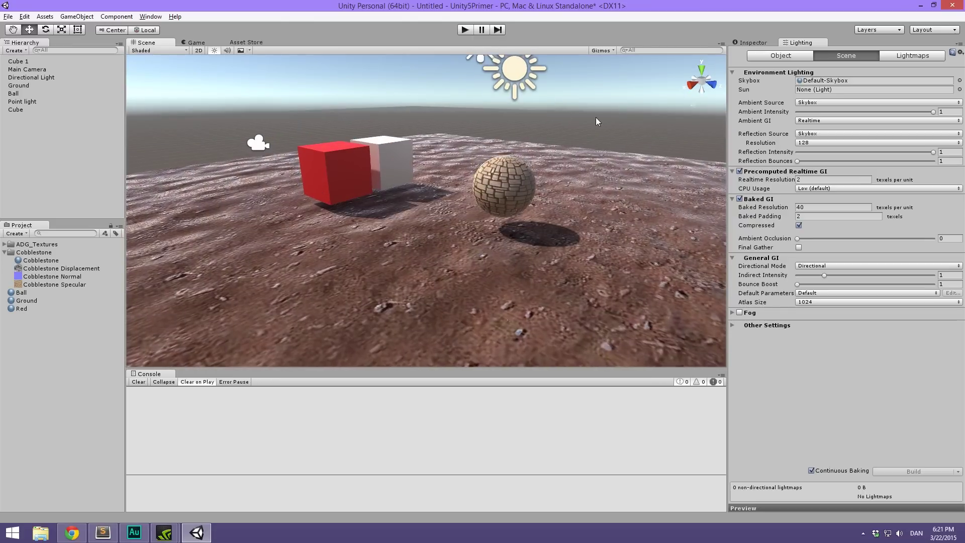
pyautogui.click(803, 103)
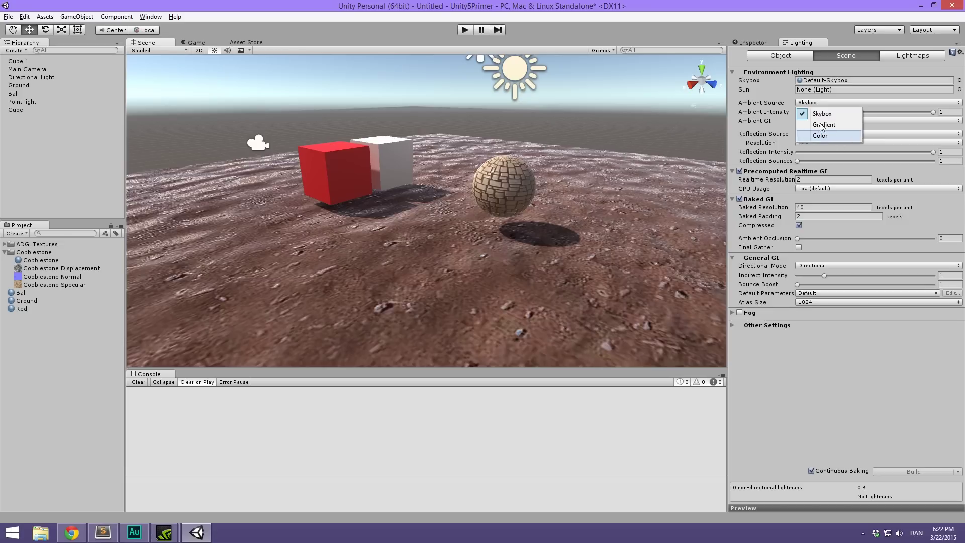
pyautogui.click(751, 108)
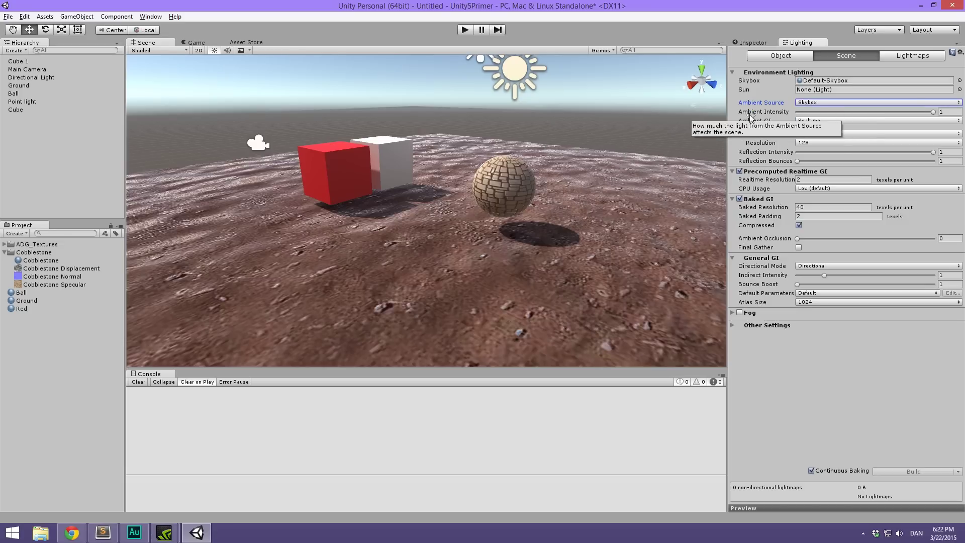
pyautogui.moveTo(751, 124)
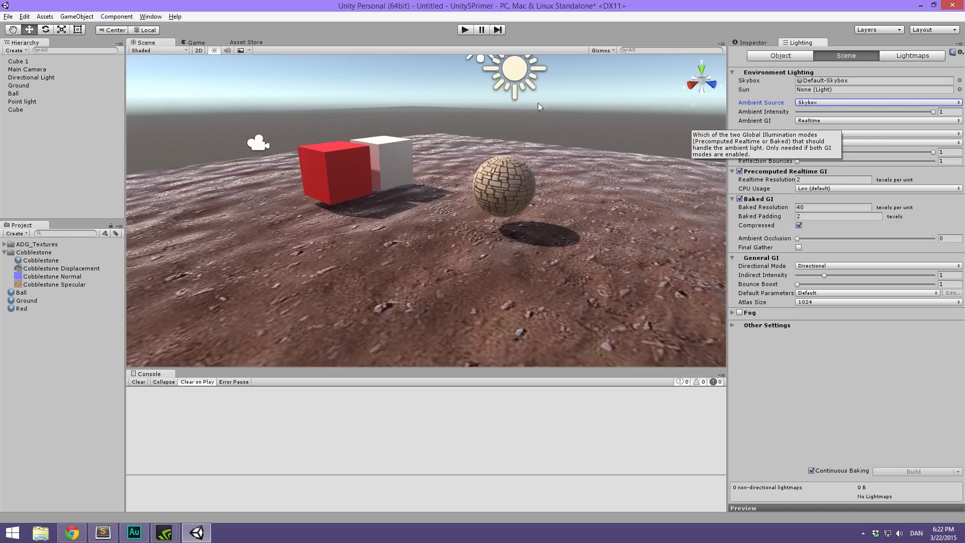
pyautogui.scroll(-6, 538, 103)
pyautogui.scroll(-4, 492, 161)
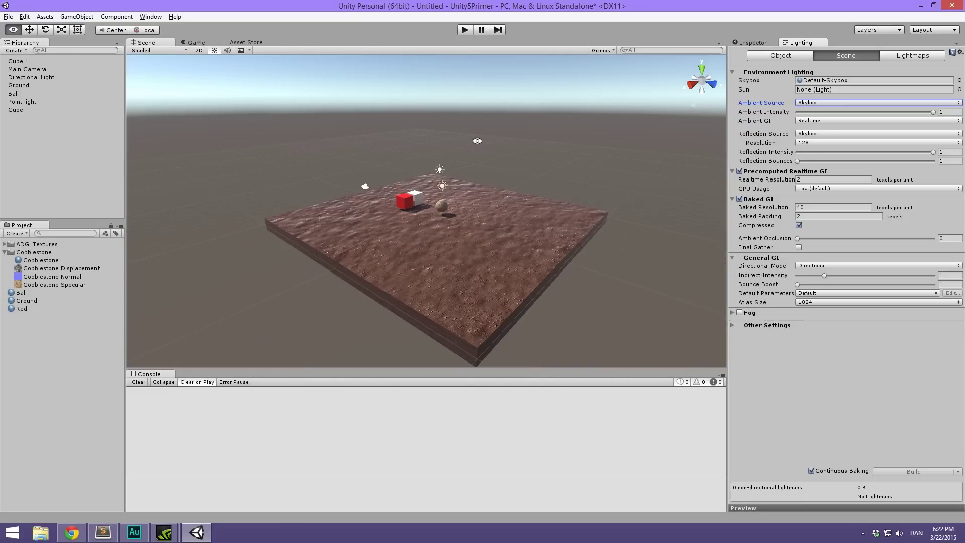
pyautogui.keyDown('alt'); pyautogui.moveTo(492, 161); pyautogui.dragTo(535, 118); pyautogui.keyUp('alt')
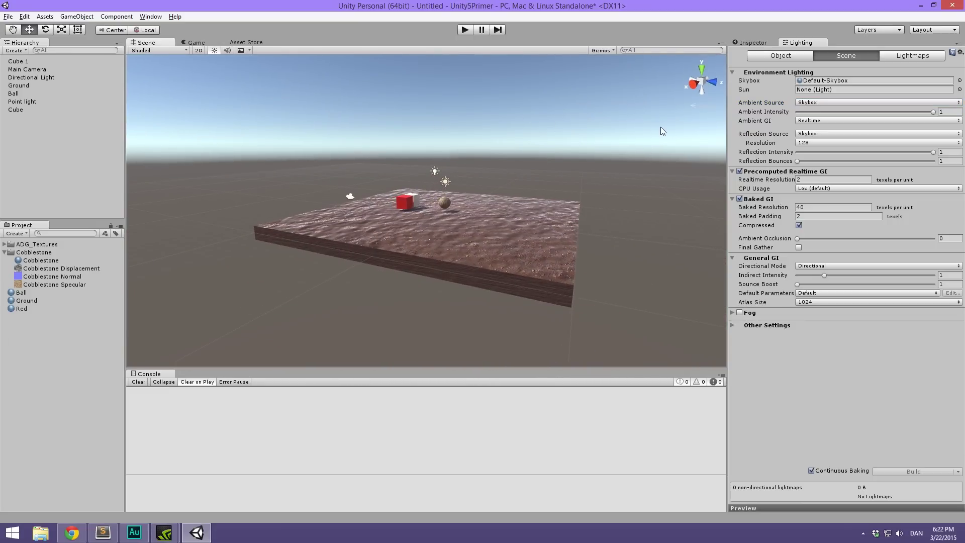
# Step: Set the Ambient Intensity to 0 and view the ground and objects from a higher angle
pyautogui.scroll(-4, 660, 127)
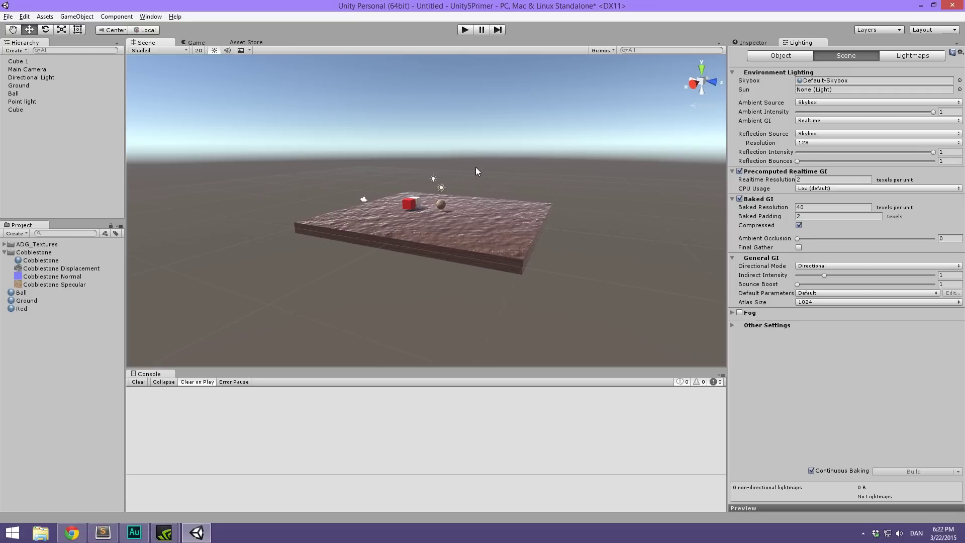
pyautogui.scroll(2, 576, 89)
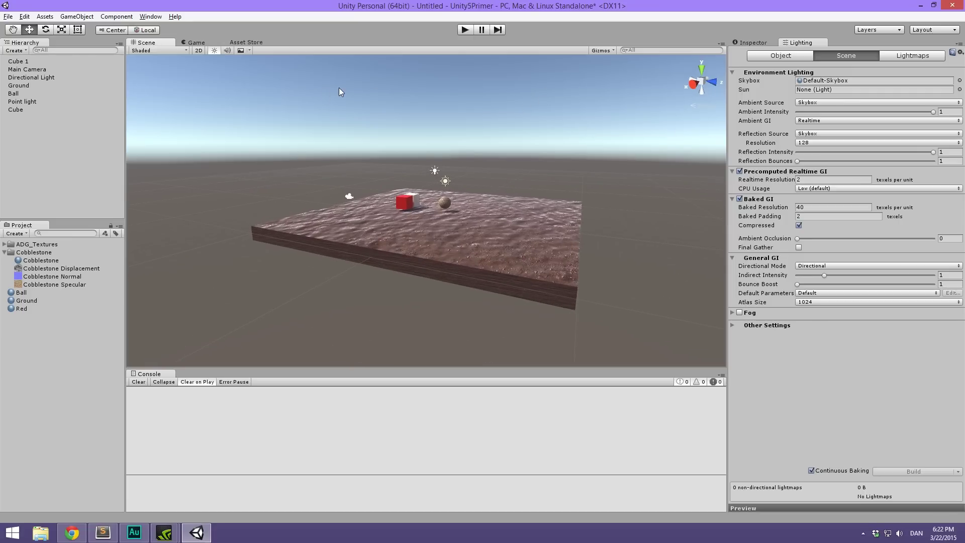
pyautogui.moveTo(628, 114); pyautogui.dragTo(320, 189, button='right')
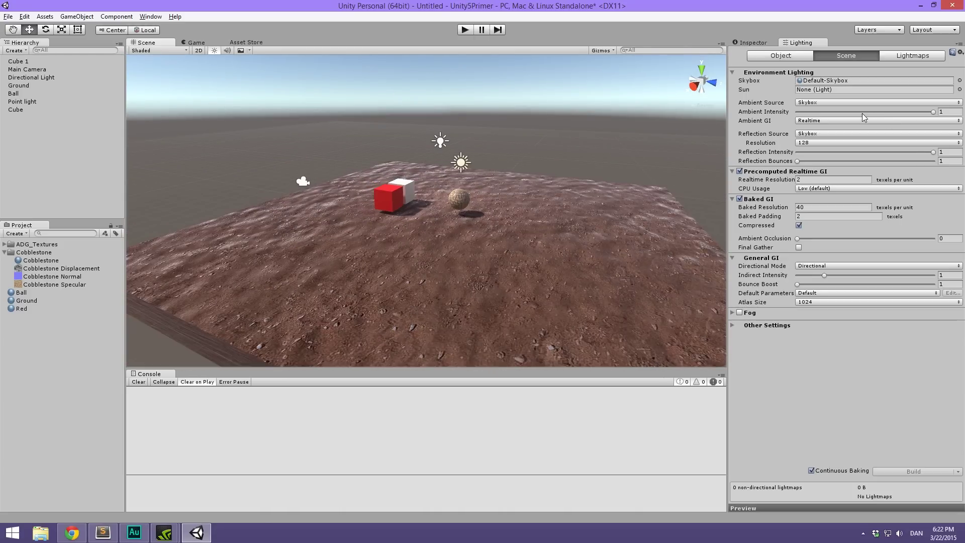
pyautogui.moveTo(933, 112); pyautogui.dragTo(787, 123)
pyautogui.moveTo(578, 191); pyautogui.dragTo(537, 245, button='right')
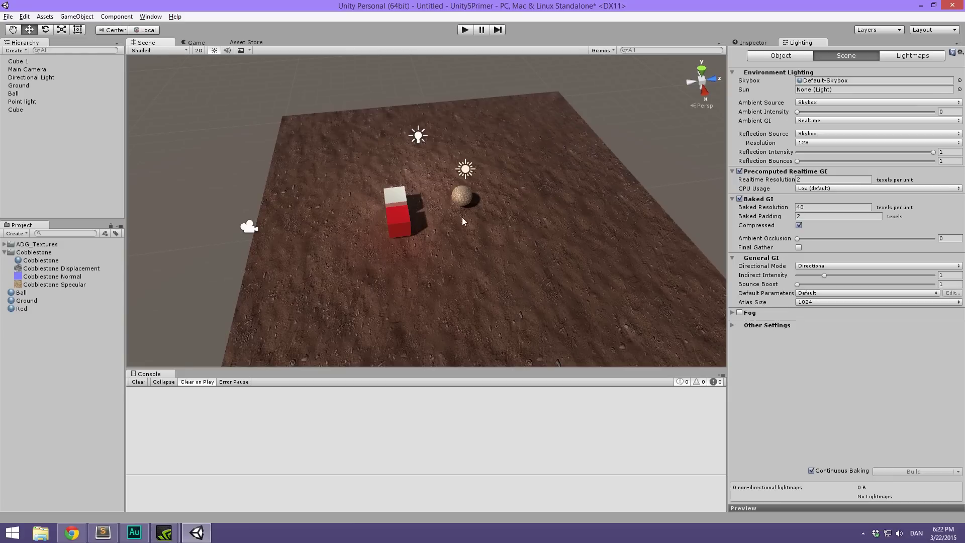
# Step: Disable the directional light and the point light together and view the scene without them
pyautogui.click(25, 101)
pyautogui.keyDown('ctrl'); pyautogui.click(32, 77); pyautogui.keyUp('ctrl')
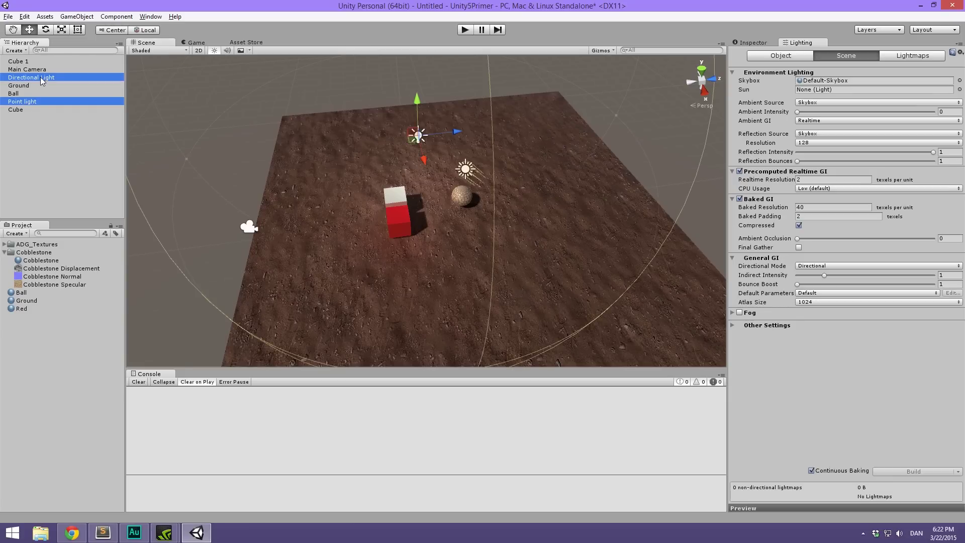
pyautogui.click(756, 43)
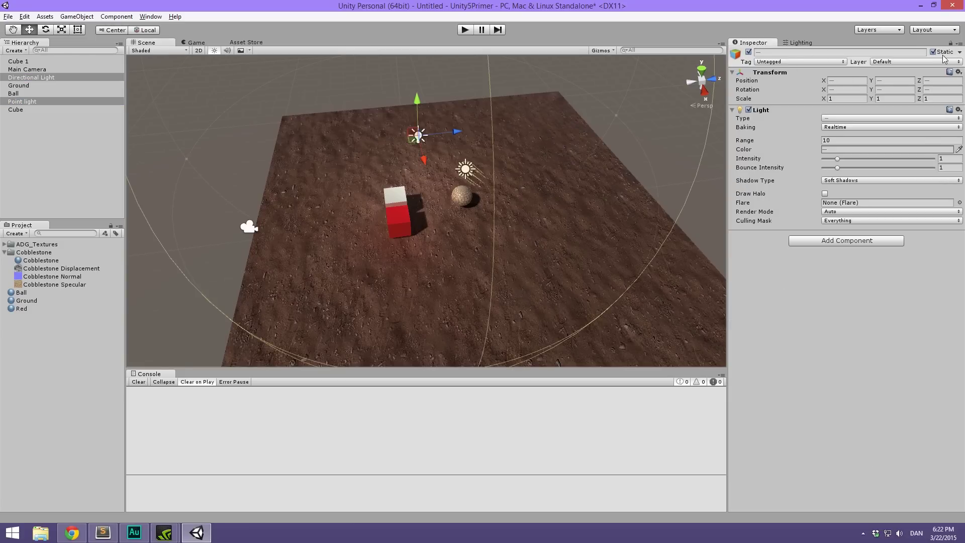
pyautogui.click(748, 51)
pyautogui.keyDown('alt'); pyautogui.moveTo(564, 155); pyautogui.dragTo(385, 70); pyautogui.keyUp('alt')
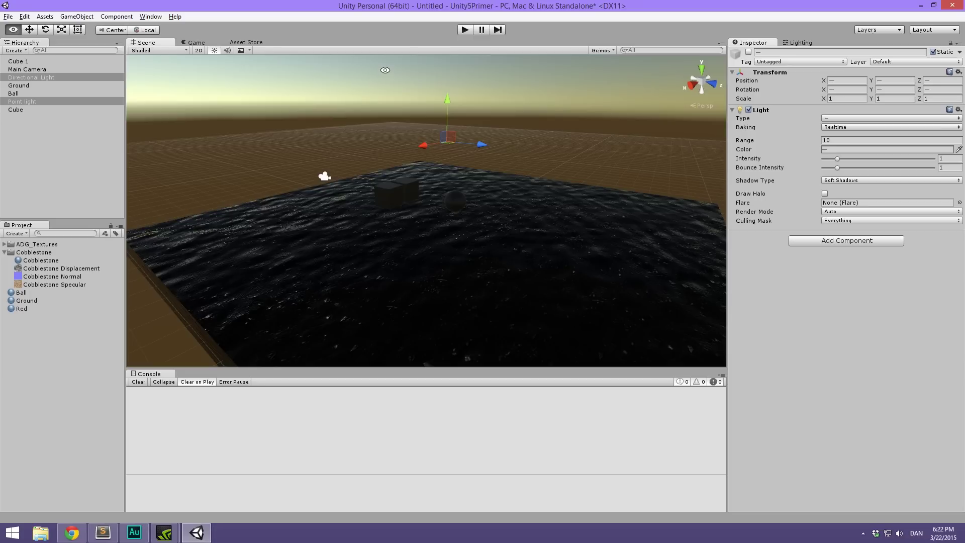
# Step: Lower the skybox Reflection Intensity to 0, restore it to 1, and look closely at the reflections on the ground and objects
pyautogui.click(814, 43)
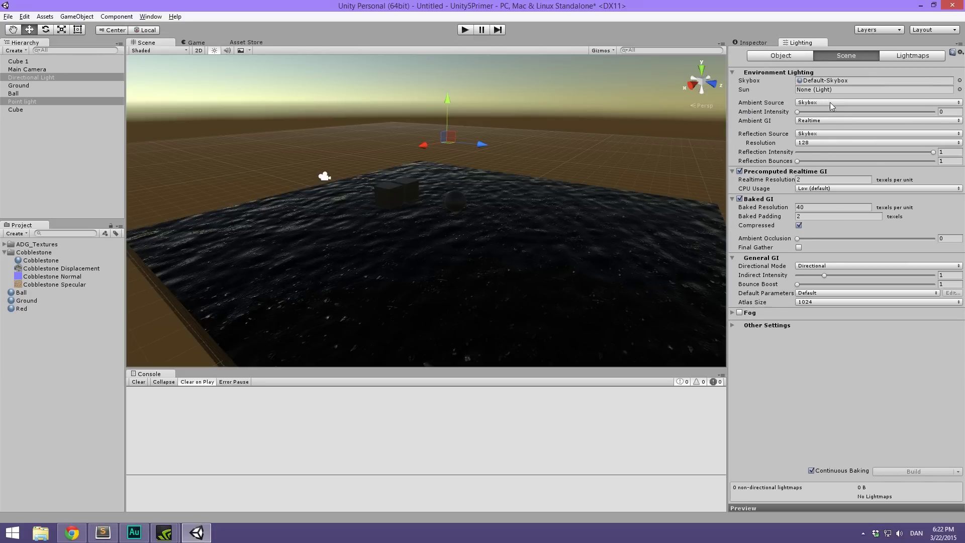
pyautogui.moveTo(932, 152); pyautogui.dragTo(826, 154)
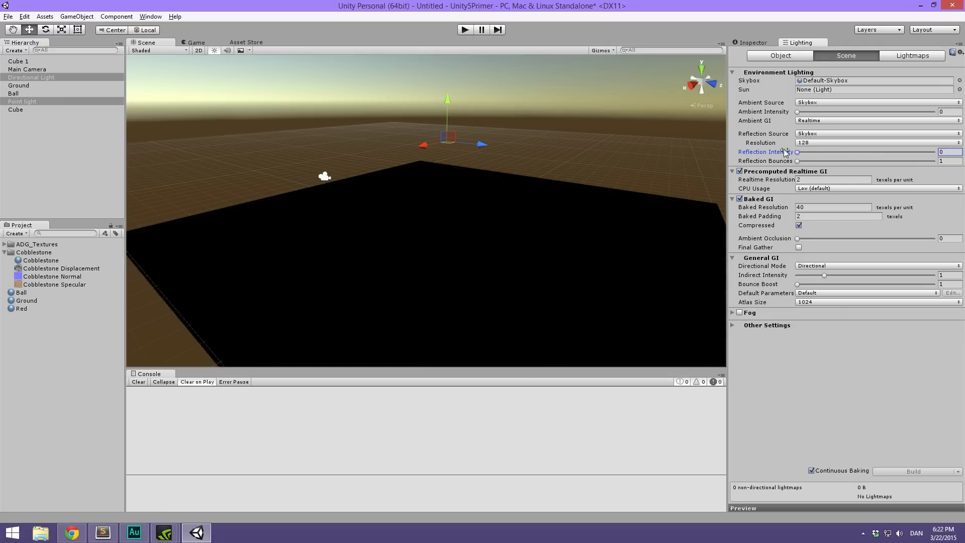
pyautogui.moveTo(758, 149); pyautogui.dragTo(949, 153)
pyautogui.keyDown('alt'); pyautogui.moveTo(448, 212); pyautogui.dragTo(434, 225); pyautogui.keyUp('alt')
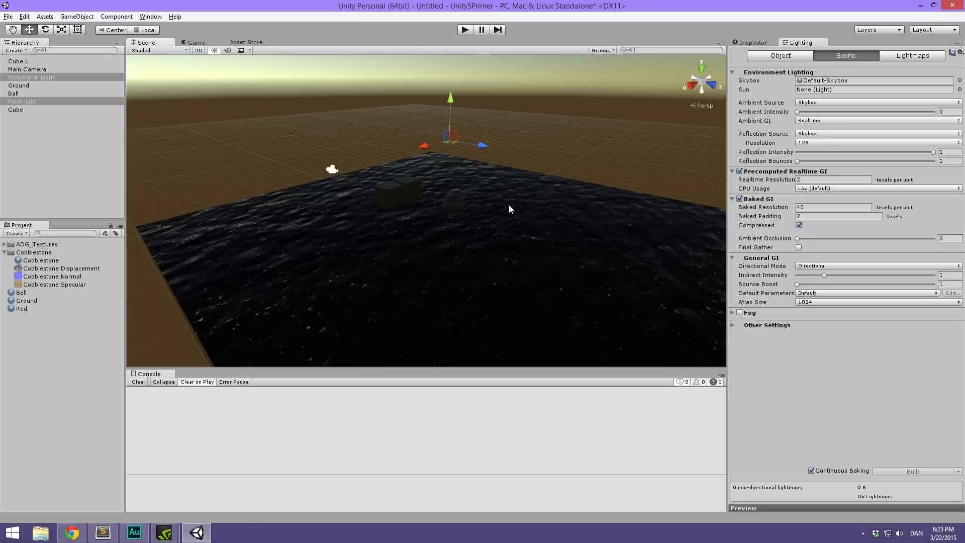
pyautogui.scroll(4, 506, 206)
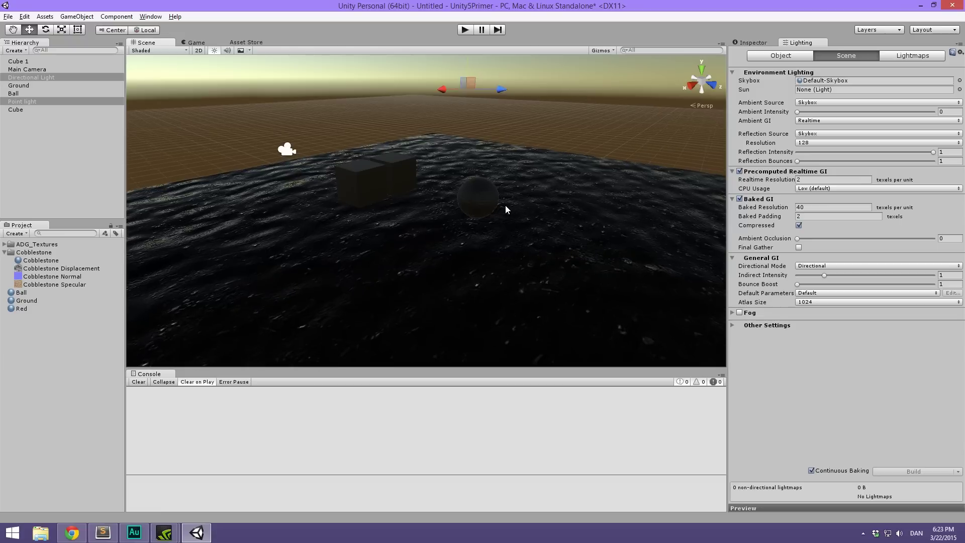
pyautogui.scroll(1, 505, 206)
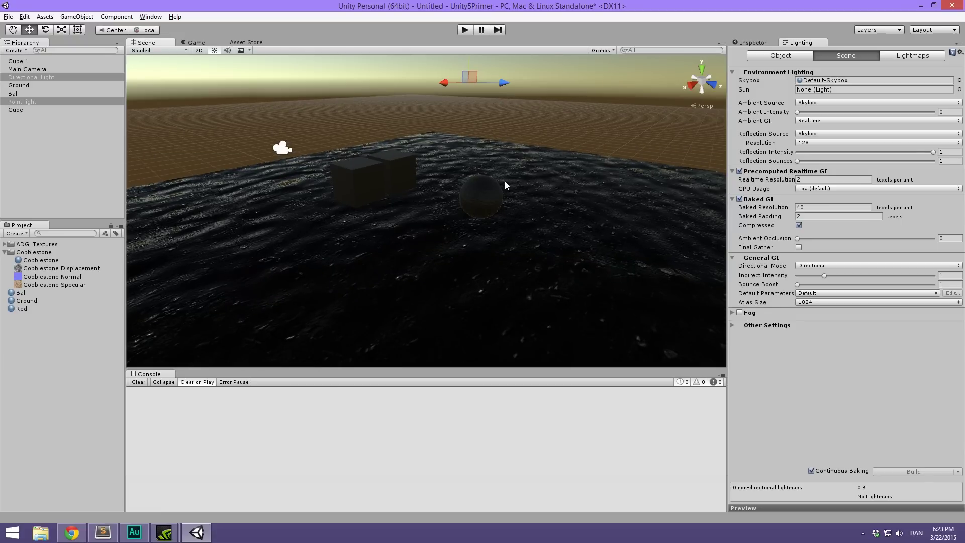
# Step: Try the Reflection Bounces setting, return it to 1, and set the Ambient Intensity back to 1
pyautogui.click(798, 162)
pyautogui.moveTo(832, 165); pyautogui.dragTo(799, 166)
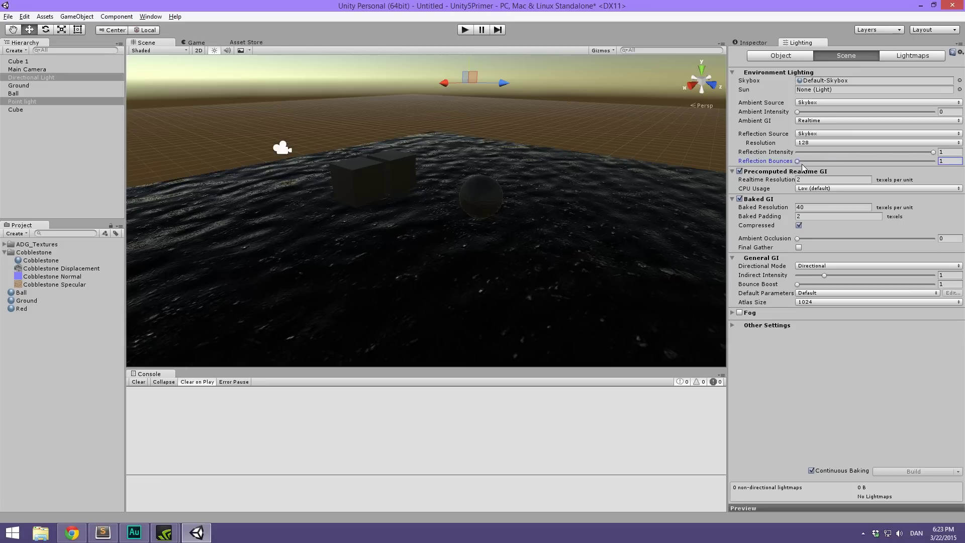
pyautogui.moveTo(798, 112); pyautogui.dragTo(963, 113)
pyautogui.scroll(-10, 534, 166)
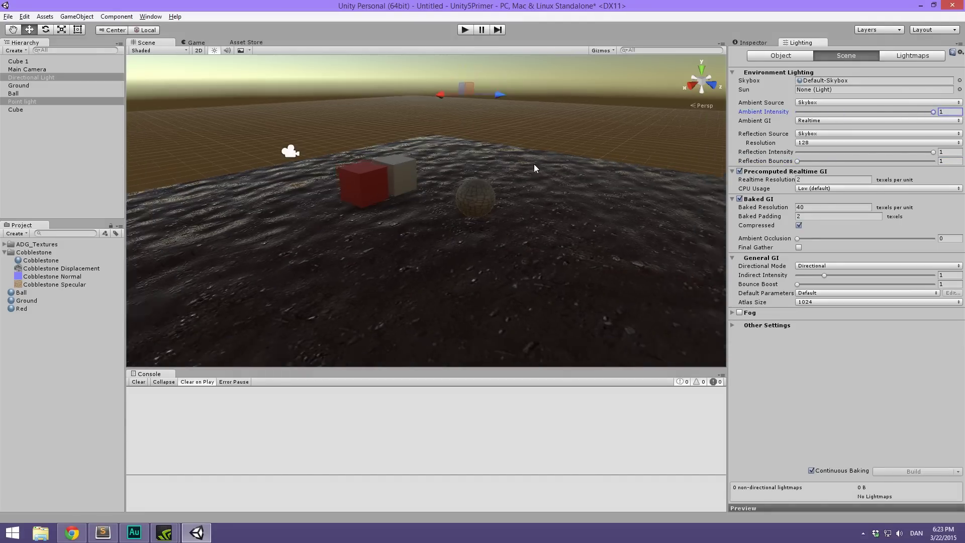
# Step: Enable the directional light and the point light again, deselect them, and view the lit objects up close
pyautogui.click(40, 70)
pyautogui.click(40, 77)
pyautogui.keyDown('ctrl'); pyautogui.click(33, 101); pyautogui.keyUp('ctrl')
pyautogui.click(750, 43)
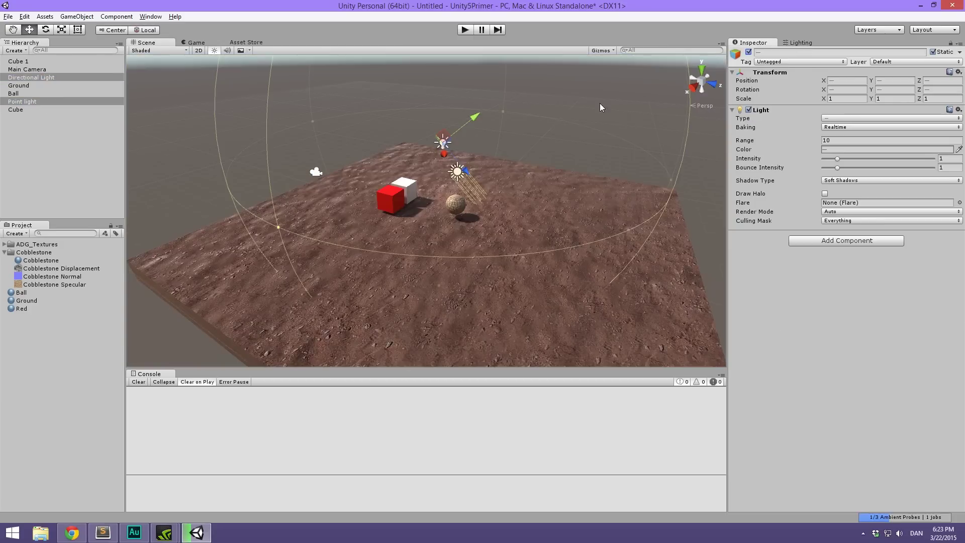
pyautogui.click(498, 154)
pyautogui.scroll(10, 489, 170)
pyautogui.keyDown('alt'); pyautogui.moveTo(489, 170); pyautogui.dragTo(459, 152); pyautogui.keyUp('alt')
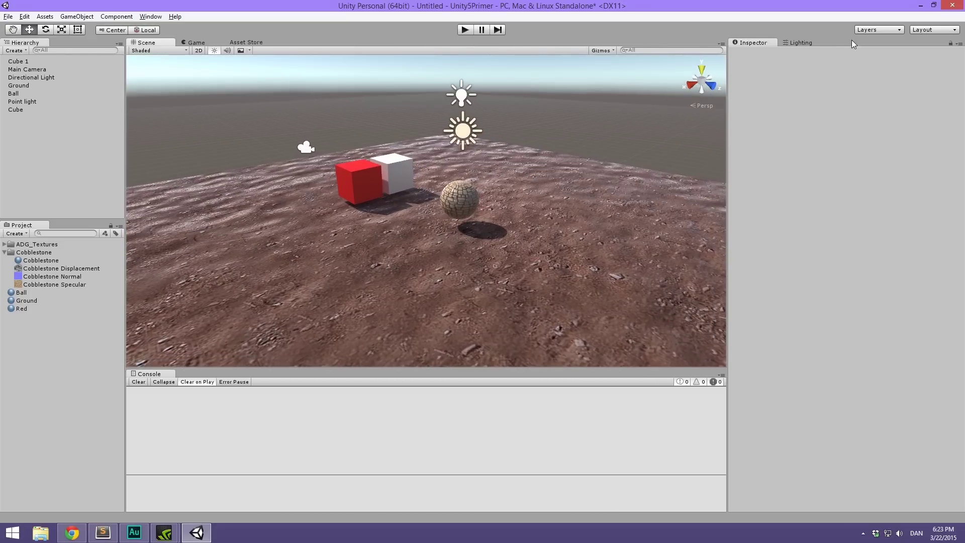
# Step: Vary the Reflection Intensity in the scene's Lighting settings, return it to 1, and view the ground from another angle
pyautogui.click(799, 43)
pyautogui.moveTo(931, 153)
pyautogui.mouseDown()
pyautogui.moveTo(759, 153)
pyautogui.moveTo(962, 145)
pyautogui.moveTo(892, 143)
pyautogui.moveTo(936, 149)
pyautogui.mouseUp()
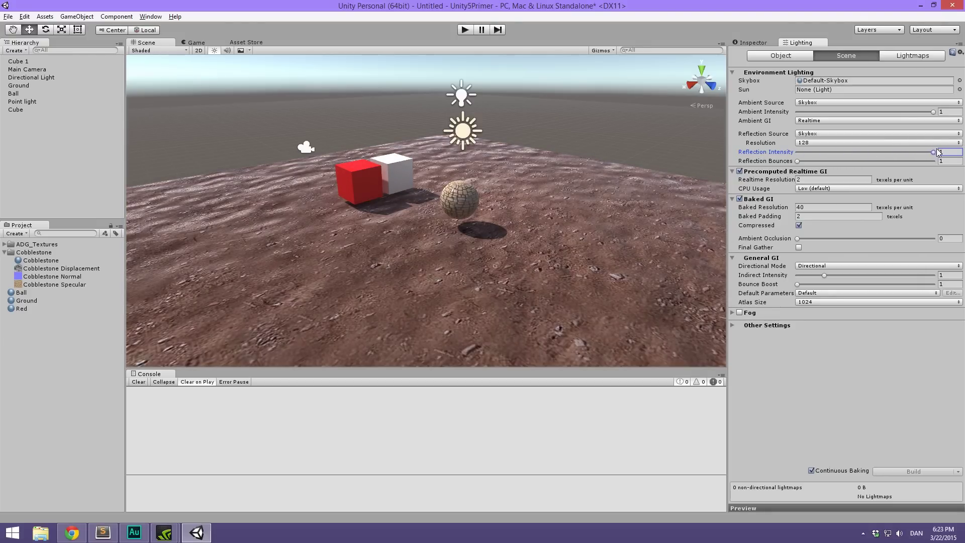
pyautogui.keyDown('alt'); pyautogui.moveTo(402, 241); pyautogui.dragTo(524, 267); pyautogui.keyUp('alt')
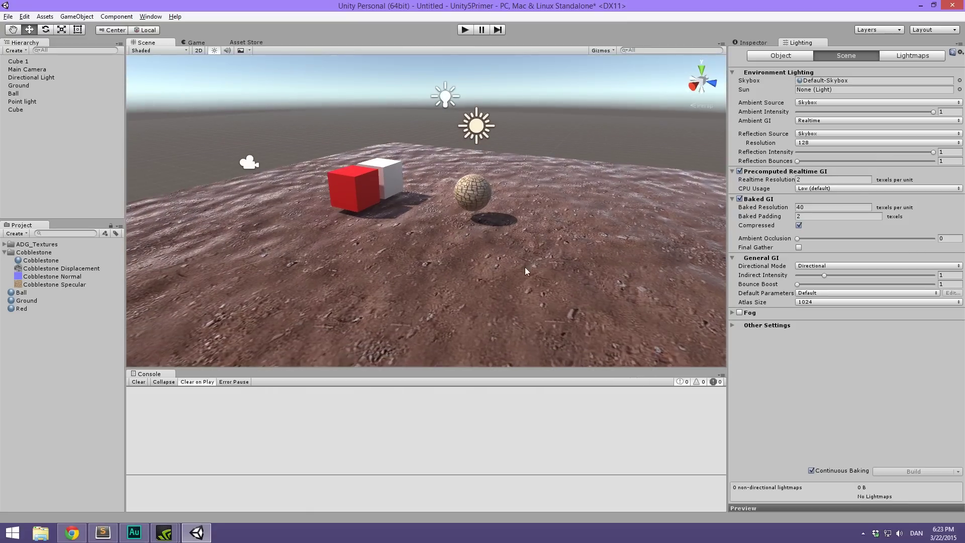
# Step: Select the ground, expand its material to examine the specular and other map settings, and deselect it
pyautogui.click(523, 268)
pyautogui.click(761, 43)
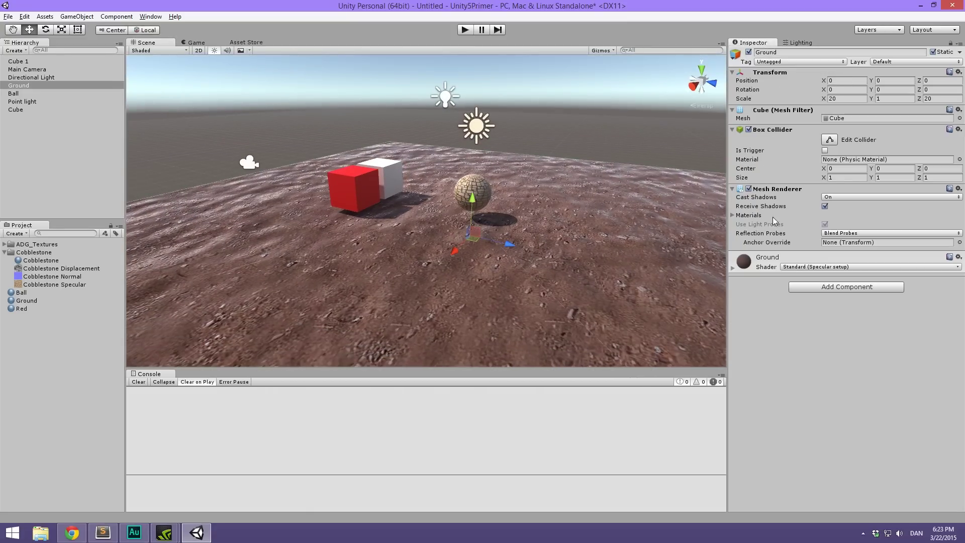
pyautogui.click(771, 263)
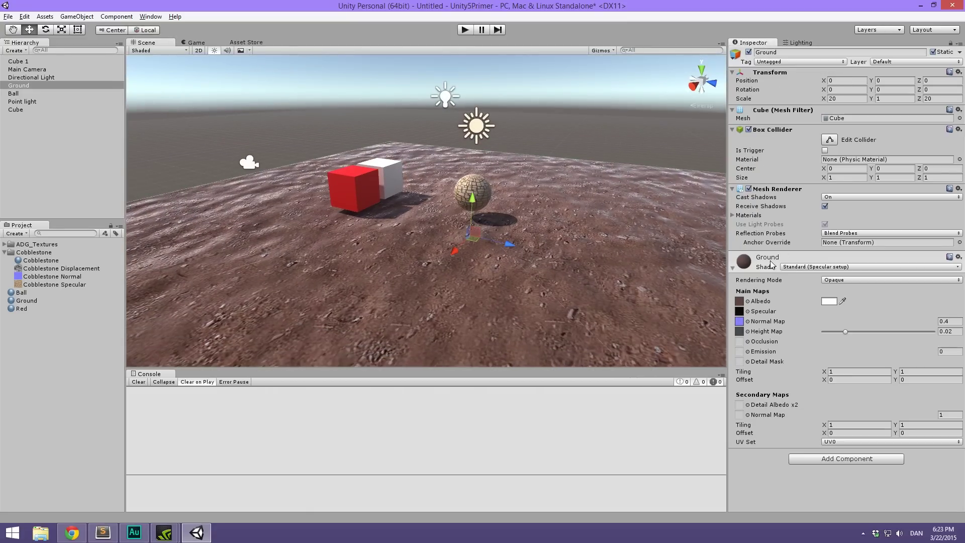
pyautogui.click(82, 152)
# Step: Reduce the scene's Reflection Intensity to about 0.576 and check the ground's shine
pyautogui.click(801, 43)
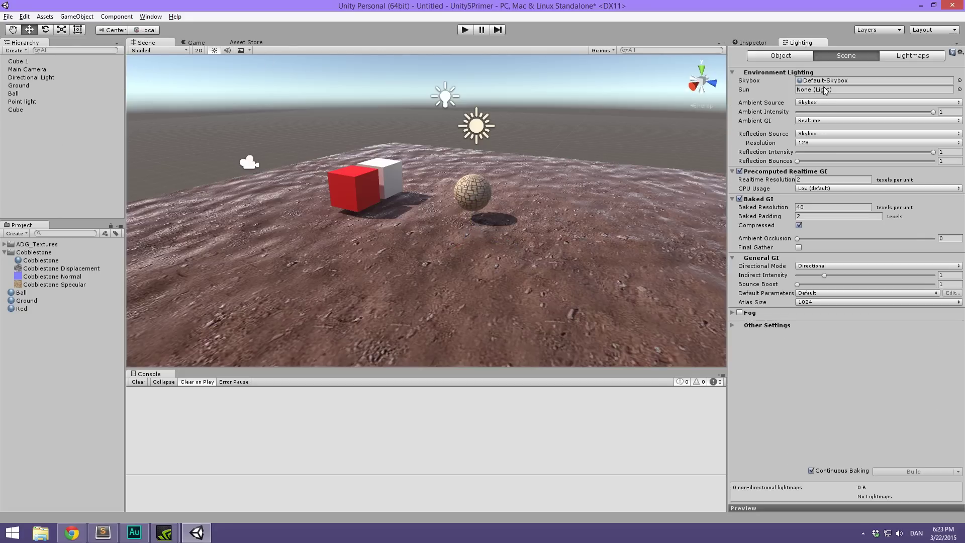
pyautogui.moveTo(905, 153); pyautogui.dragTo(877, 152)
pyautogui.keyDown('alt'); pyautogui.moveTo(653, 241); pyautogui.dragTo(673, 241); pyautogui.keyUp('alt')
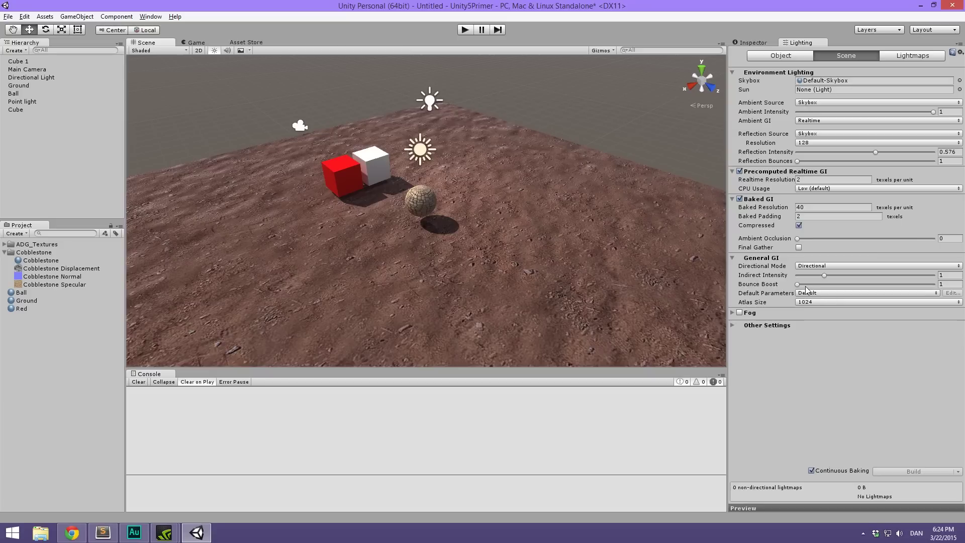
# Step: Try other Indirect Intensity and Bounce Boost values in the General GI settings and return both to 1
pyautogui.moveTo(825, 275)
pyautogui.mouseDown()
pyautogui.moveTo(925, 268)
pyautogui.moveTo(824, 276)
pyautogui.moveTo(835, 288)
pyautogui.moveTo(875, 284)
pyautogui.moveTo(817, 287)
pyautogui.moveTo(838, 285)
pyautogui.mouseUp()
pyautogui.write('1')
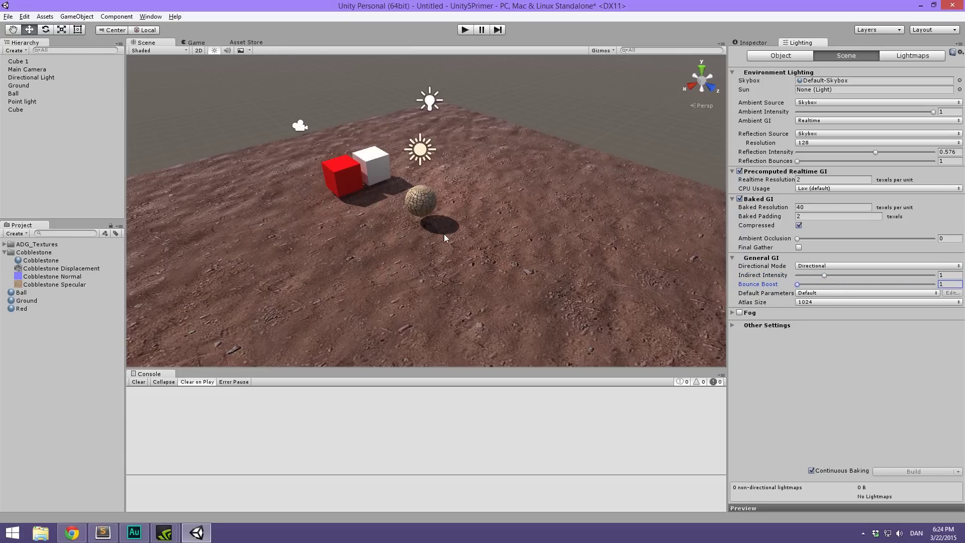
pyautogui.keyDown('alt'); pyautogui.moveTo(381, 272); pyautogui.dragTo(418, 207); pyautogui.keyUp('alt')
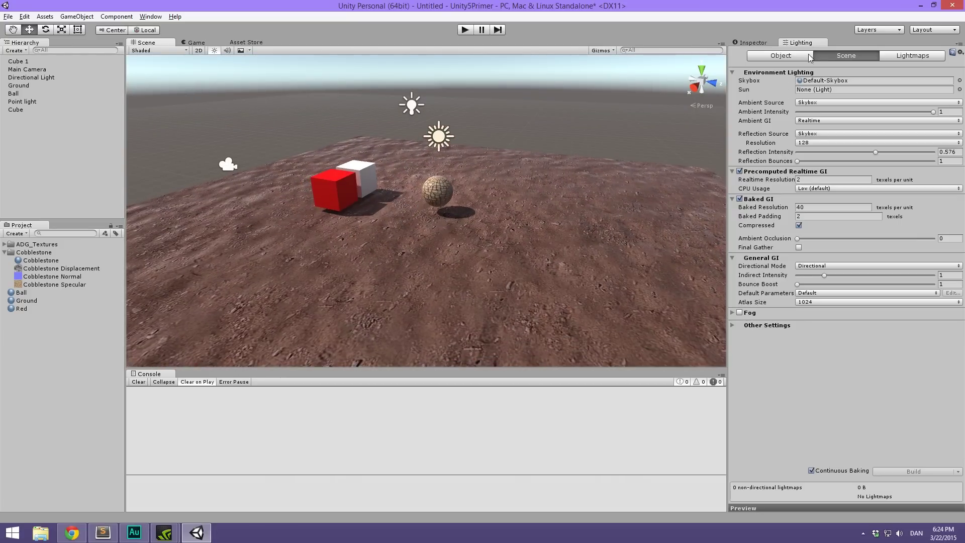
# Step: Glance at the per-object lighting settings and consult the Rendering essentials outline in Sublime Text before returning to Unity
pyautogui.click(793, 56)
pyautogui.click(752, 43)
pyautogui.hotkey('alt', 'Tab')
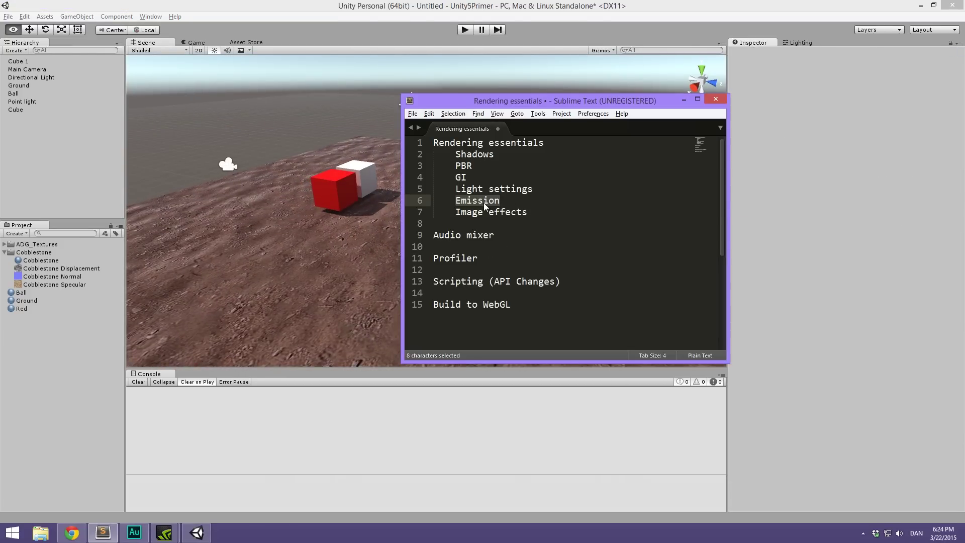
pyautogui.hotkey('alt', 'Tab')
# Step: Duplicate the white cube and move the copy past the ball to about Z 2.13
pyautogui.moveTo(378, 163); pyautogui.dragTo(384, 219, button='middle')
pyautogui.click(363, 182)
pyautogui.hotkey('ctrl', 'd')
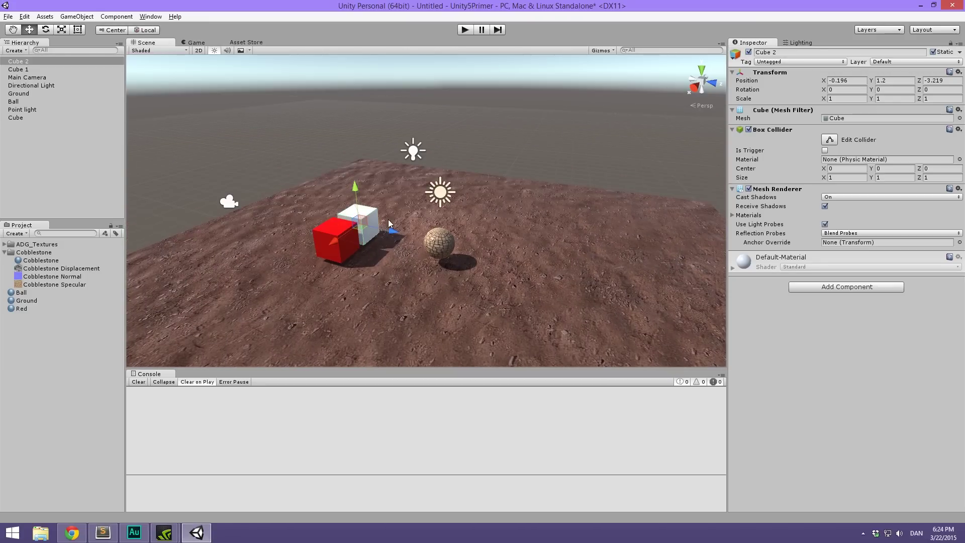
pyautogui.moveTo(420, 238); pyautogui.dragTo(568, 265)
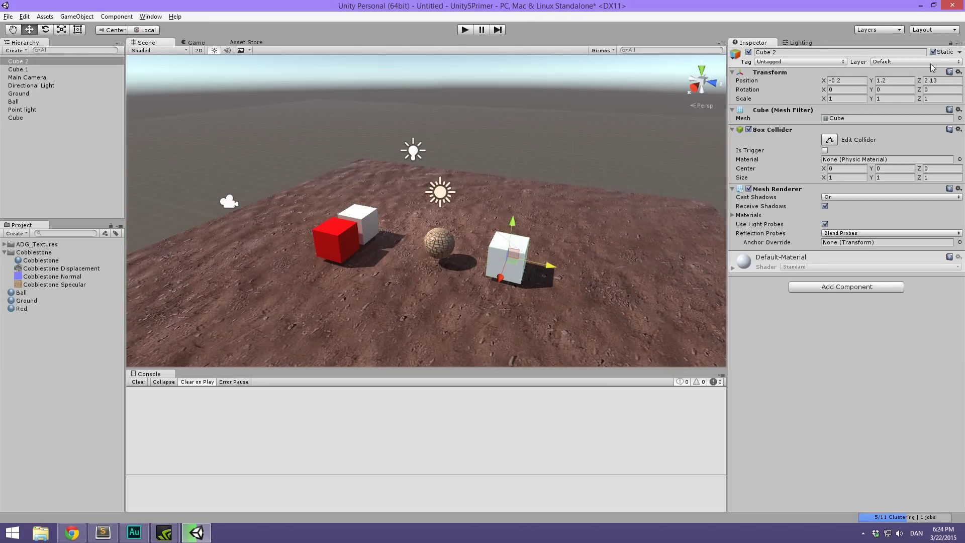
# Step: Scale the copied cube into an upright panel about 3.83 tall and 0.06 thick, and raise it above the ground
pyautogui.keyDown('alt'); pyautogui.moveTo(558, 199); pyautogui.dragTo(648, 196); pyautogui.keyUp('alt')
pyautogui.press('r')
pyautogui.moveTo(549, 225); pyautogui.dragTo(529, 222)
pyautogui.moveTo(529, 186); pyautogui.dragTo(562, 87)
pyautogui.press('w')
pyautogui.moveTo(520, 190); pyautogui.dragTo(532, 146)
# Step: Tilt the panel to about -15 degrees around the X axis and focus the view on it
pyautogui.keyDown('alt'); pyautogui.moveTo(407, 198); pyautogui.dragTo(403, 217); pyautogui.keyUp('alt')
pyautogui.press('e')
pyautogui.moveTo(510, 167); pyautogui.dragTo(480, 177)
pyautogui.keyDown('alt'); pyautogui.moveTo(448, 229); pyautogui.dragTo(412, 222); pyautogui.keyUp('alt')
pyautogui.press('f')
# Step: Widen the tilted panel to about 3.52 along X and position it at about Y 3.02, Z 3.34
pyautogui.scroll(4, 333, 228)
pyautogui.keyDown('alt'); pyautogui.moveTo(333, 228); pyautogui.dragTo(436, 204); pyautogui.keyUp('alt')
pyautogui.press('r')
pyautogui.keyDown('alt'); pyautogui.moveTo(281, 218); pyautogui.dragTo(438, 237); pyautogui.keyUp('alt')
pyautogui.scroll(2, 438, 238)
pyautogui.press('w')
pyautogui.moveTo(481, 168); pyautogui.dragTo(504, 157)
pyautogui.keyDown('alt'); pyautogui.moveTo(478, 234); pyautogui.dragTo(505, 107); pyautogui.keyUp('alt')
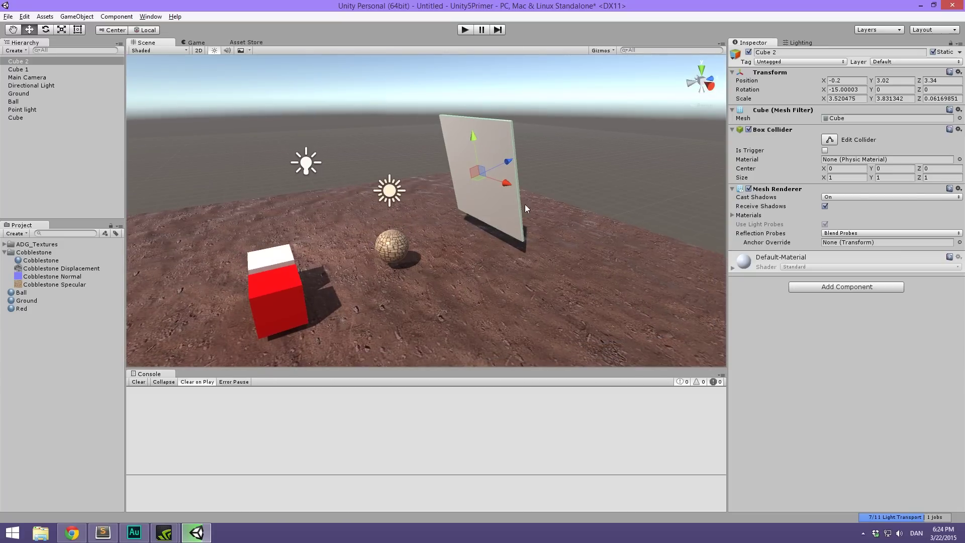
# Step: Create a new material named Emission and apply it to the tilted panel
pyautogui.rightClick(87, 238)
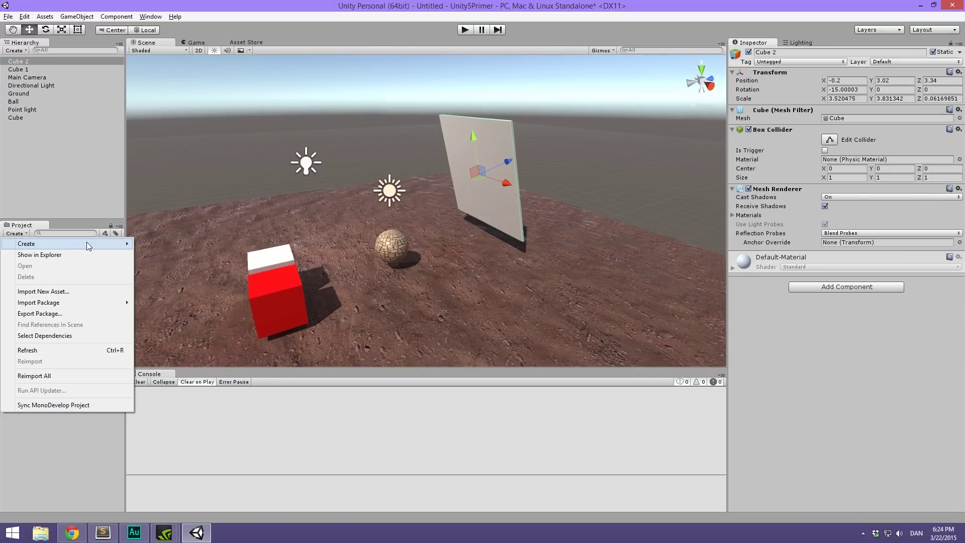
pyautogui.moveTo(88, 244)
pyautogui.click(200, 333)
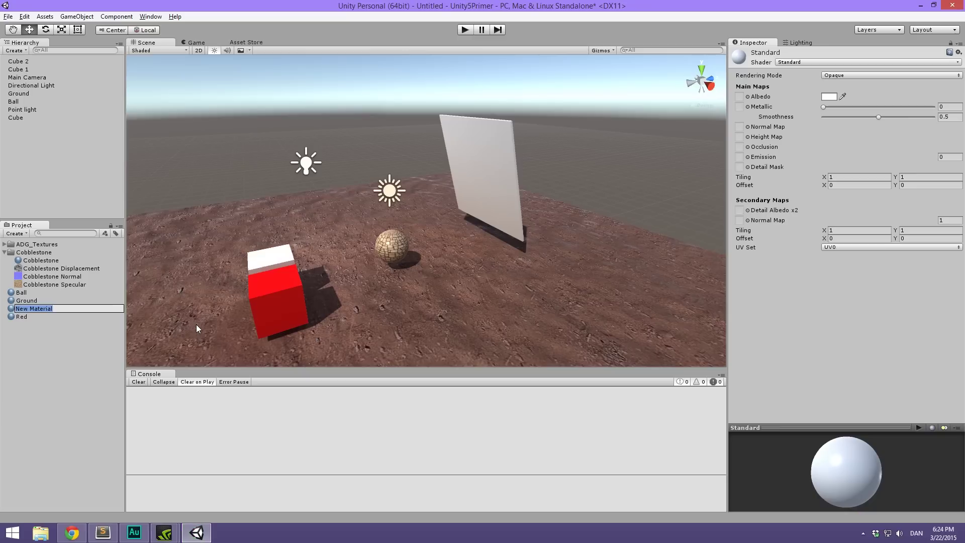
pyautogui.write('Emission')
pyautogui.press('Return')
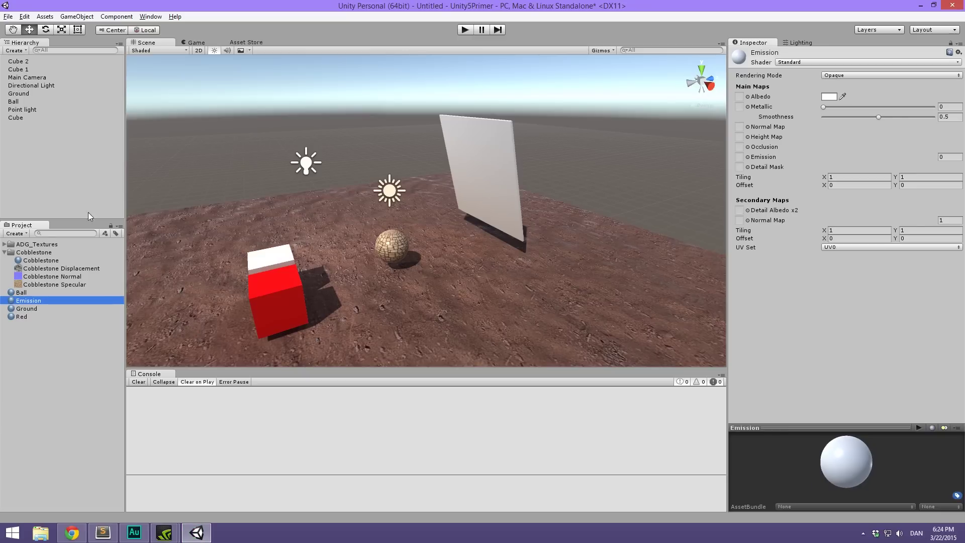
pyautogui.moveTo(45, 302); pyautogui.dragTo(481, 141)
pyautogui.moveTo(554, 154)
pyautogui.mouseDown(button='middle')
pyautogui.moveTo(526, 154)
pyautogui.moveTo(551, 145)
pyautogui.mouseUp(button='middle')
pyautogui.scroll(3, 527, 155)
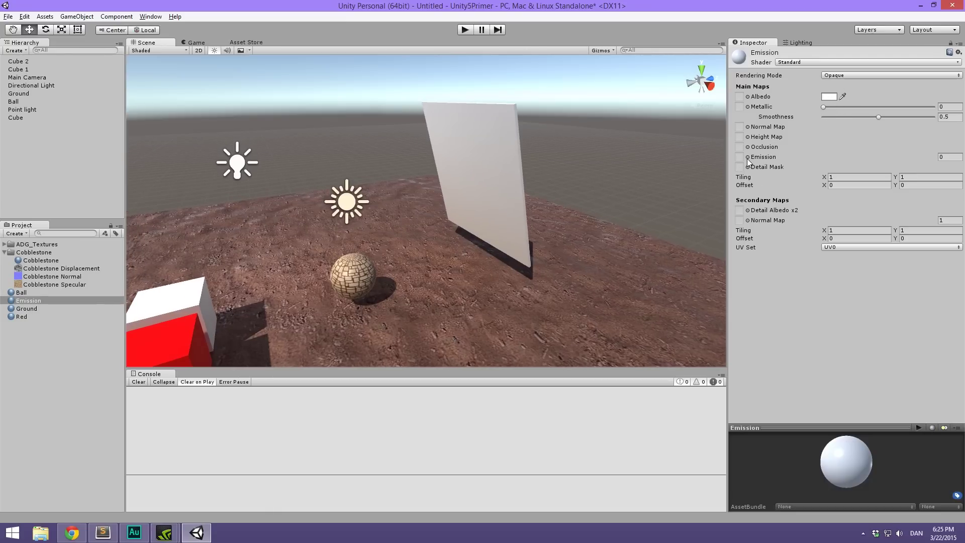
# Step: Set the Emission material's emission value to 1, raise it to 5, and view the light it casts
pyautogui.click(939, 156)
pyautogui.write('1')
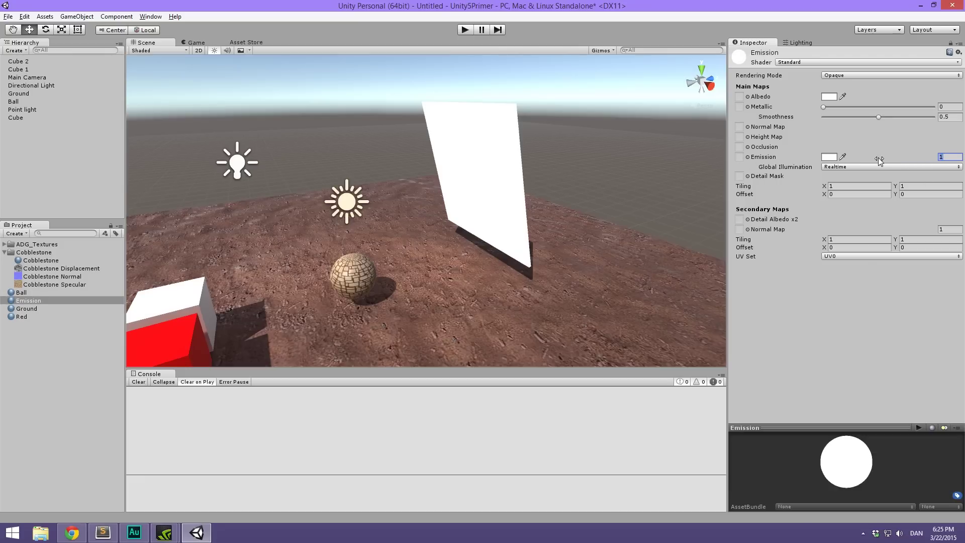
pyautogui.write('5')
pyautogui.scroll(-3, 654, 176)
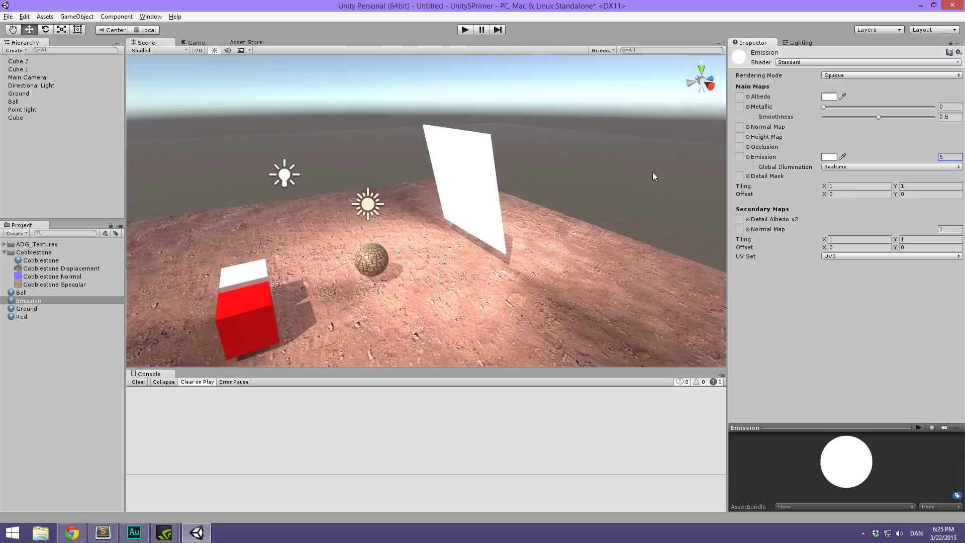
# Step: Change the Emission material's emission color to purple (R 158, G 79, B 255) and set its emission value to 3
pyautogui.click(828, 158)
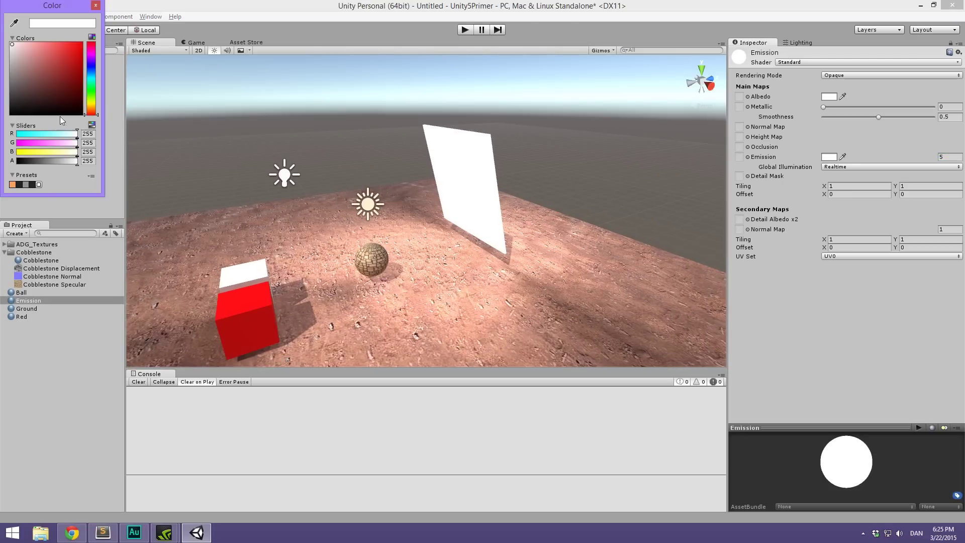
pyautogui.click(91, 89)
pyautogui.moveTo(67, 62); pyautogui.dragTo(95, 61)
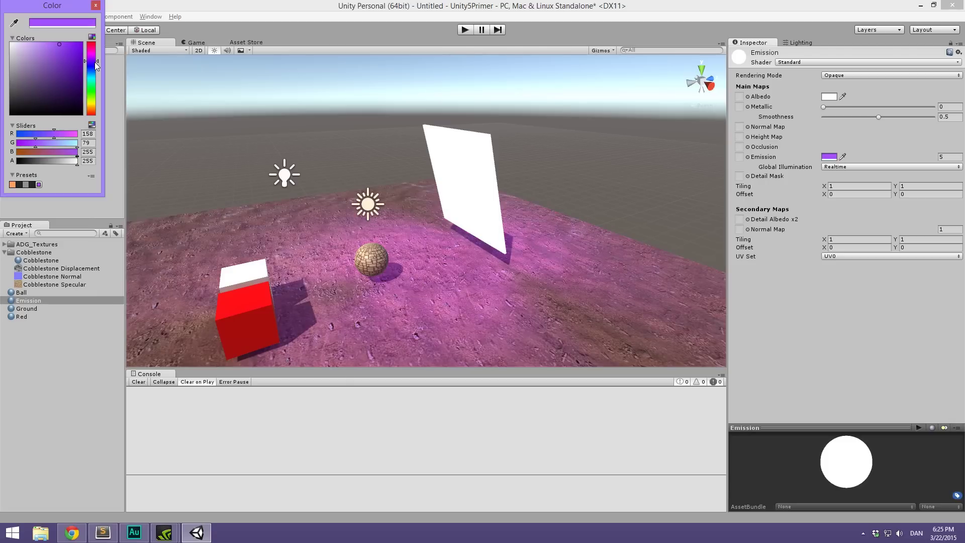
pyautogui.click(95, 5)
pyautogui.click(951, 158)
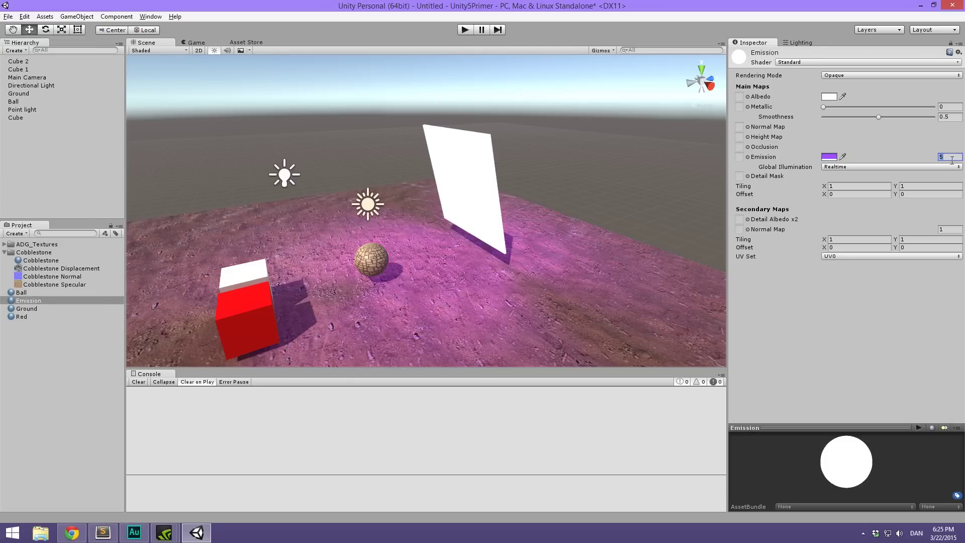
pyautogui.write('3')
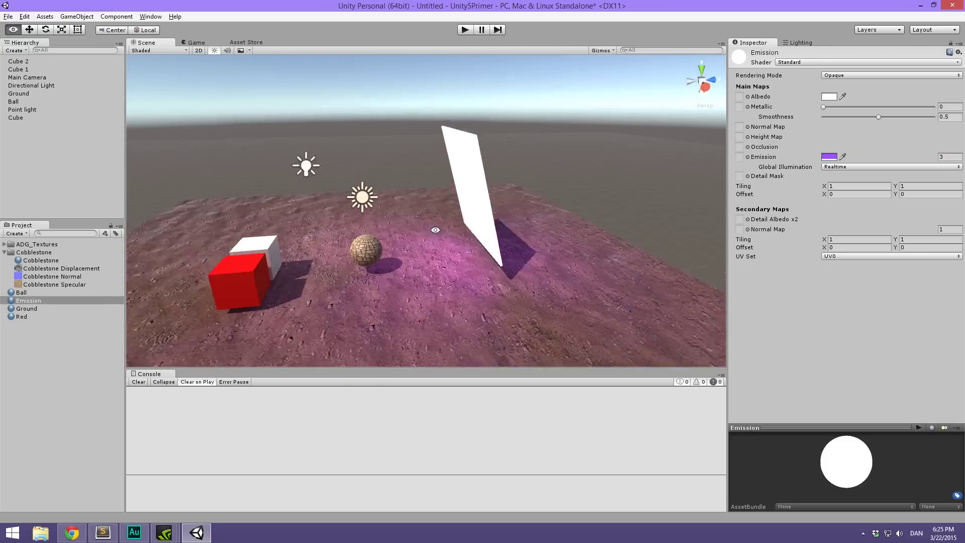
pyautogui.click(841, 98)
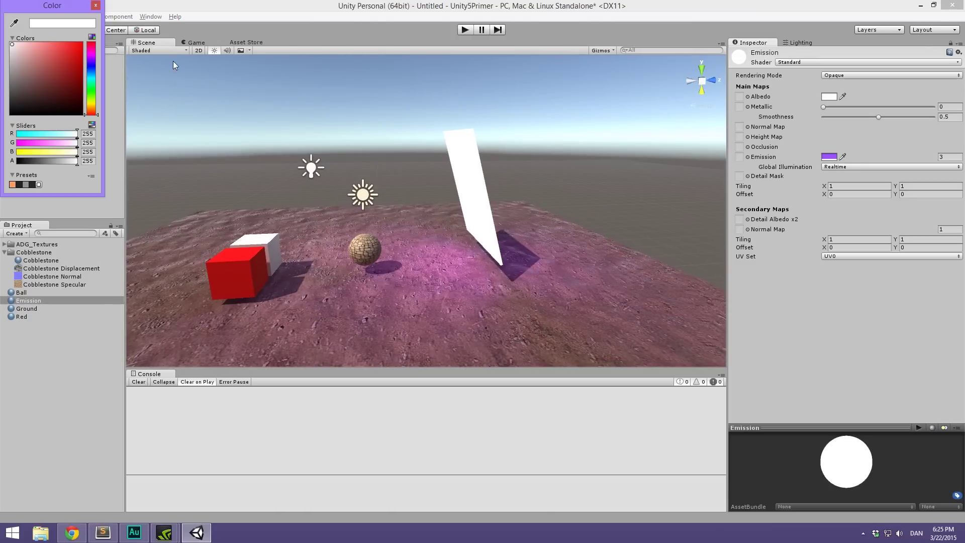
pyautogui.click(95, 5)
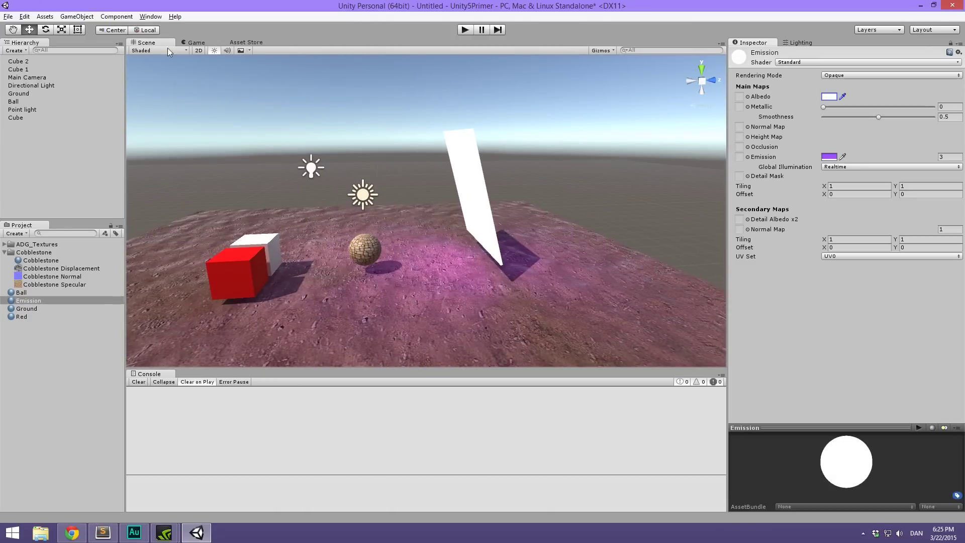
# Step: Duplicate the Ball and move the copy along X to about 2.77, in front of the original
pyautogui.keyDown('alt'); pyautogui.moveTo(574, 200); pyautogui.dragTo(387, 183); pyautogui.keyUp('alt')
pyautogui.scroll(6, 370, 247)
pyautogui.click(23, 139)
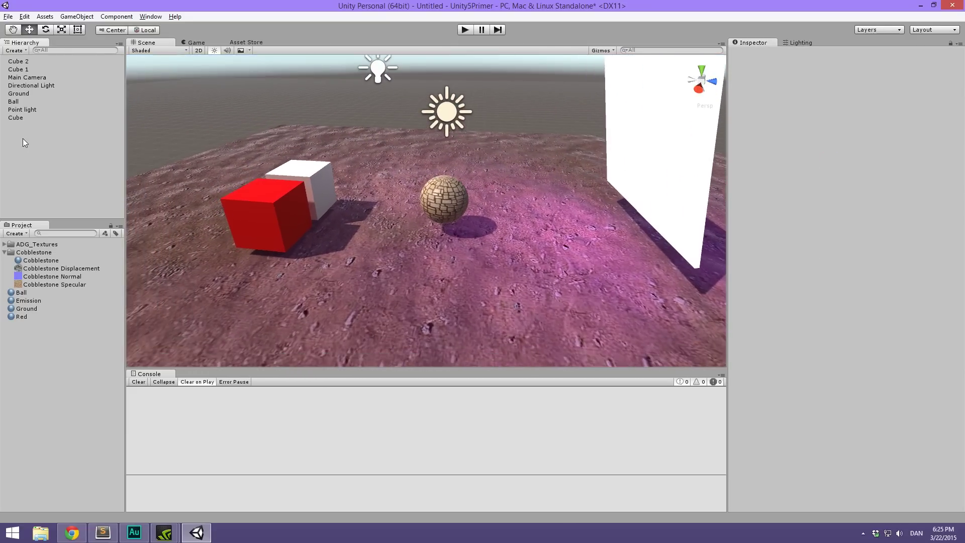
pyautogui.click(15, 101)
pyautogui.hotkey('ctrl', 'd')
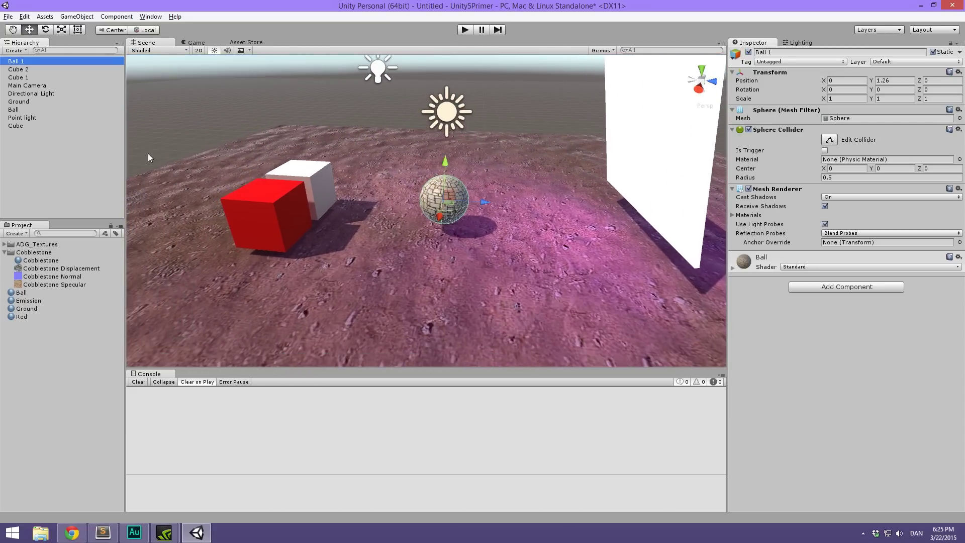
pyautogui.keyDown('alt'); pyautogui.moveTo(148, 153); pyautogui.dragTo(241, 166); pyautogui.keyUp('alt')
pyautogui.moveTo(435, 216)
pyautogui.mouseDown()
pyautogui.moveTo(281, 229)
pyautogui.moveTo(454, 216)
pyautogui.mouseUp()
# Step: Create a new material named Reflection and apply it to the duplicated ball
pyautogui.rightClick(11, 380)
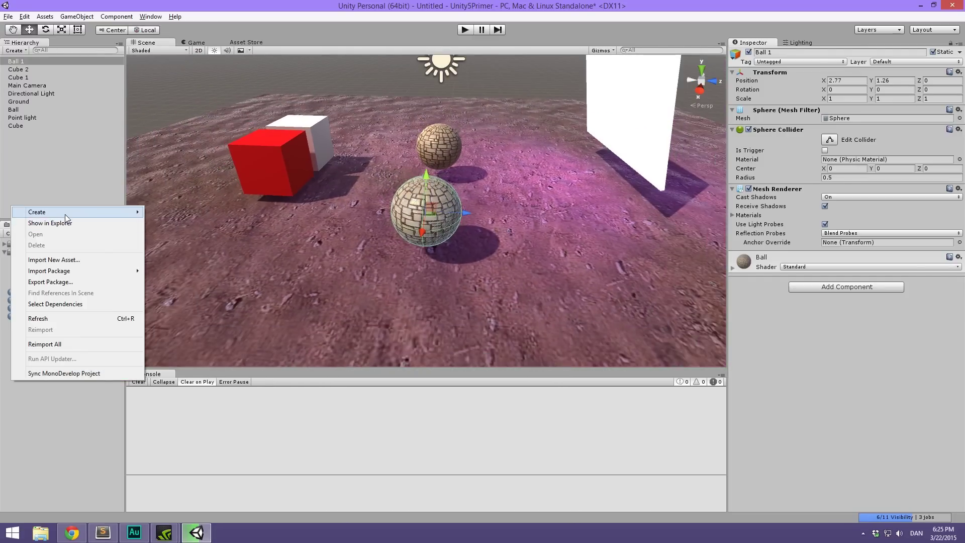
pyautogui.moveTo(65, 213)
pyautogui.click(203, 299)
pyautogui.press('BackSpace')
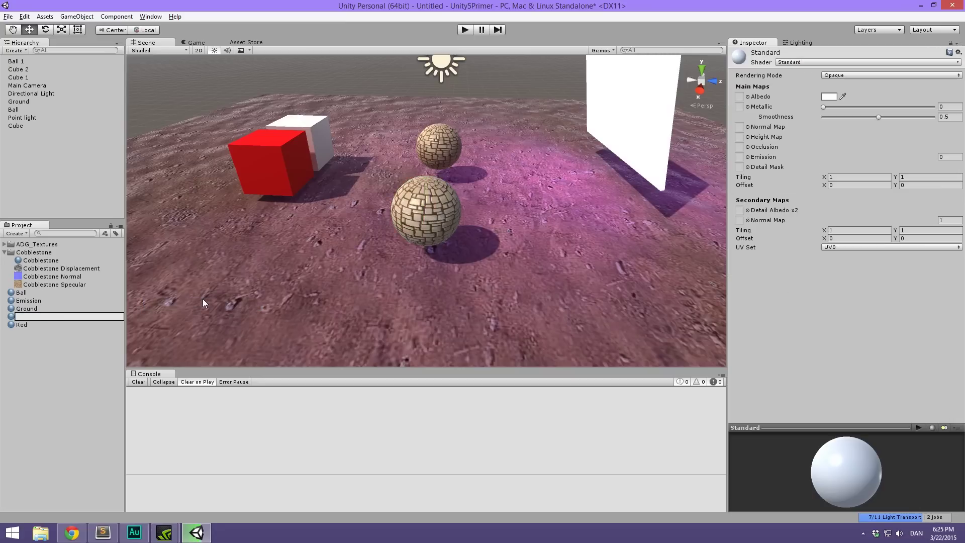
pyautogui.write('Reflection')
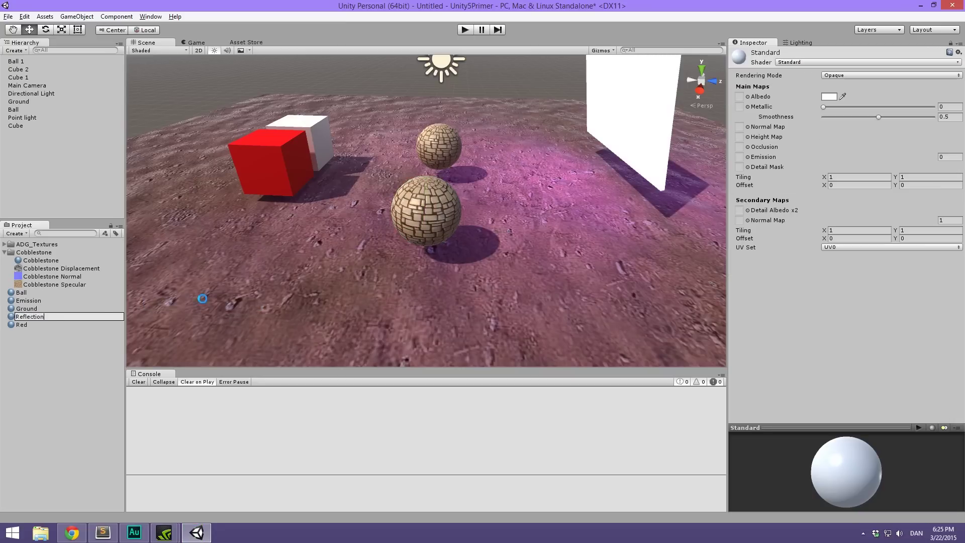
pyautogui.press('Return')
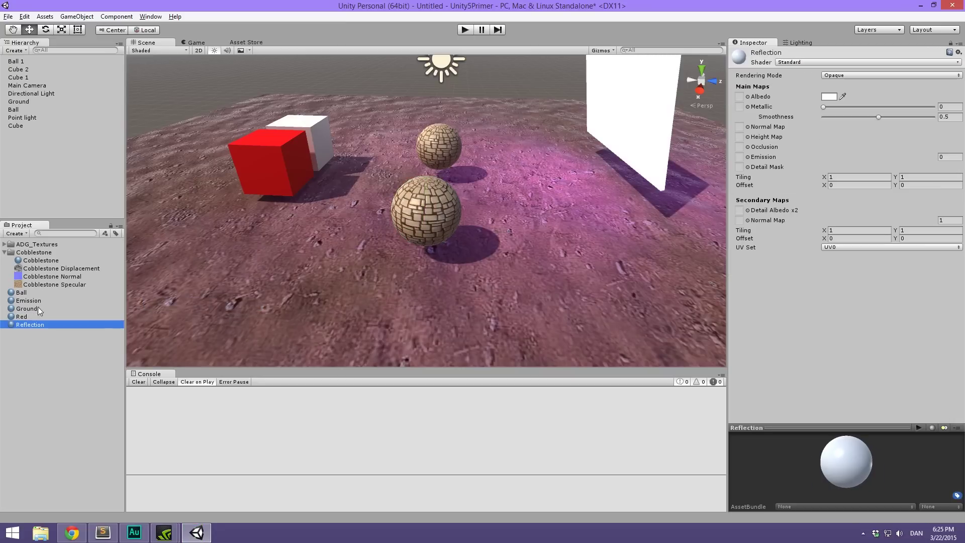
pyautogui.moveTo(40, 326); pyautogui.dragTo(593, 204)
# Step: Set the Reflection material's Metallic to 1 and its Smoothness to about 0.753
pyautogui.moveTo(823, 107); pyautogui.dragTo(959, 107)
pyautogui.keyDown('alt'); pyautogui.moveTo(593, 201); pyautogui.dragTo(552, 156); pyautogui.keyUp('alt')
pyautogui.moveTo(884, 117); pyautogui.dragTo(907, 116)
pyautogui.keyDown('alt'); pyautogui.moveTo(282, 191); pyautogui.dragTo(528, 190); pyautogui.keyUp('alt')
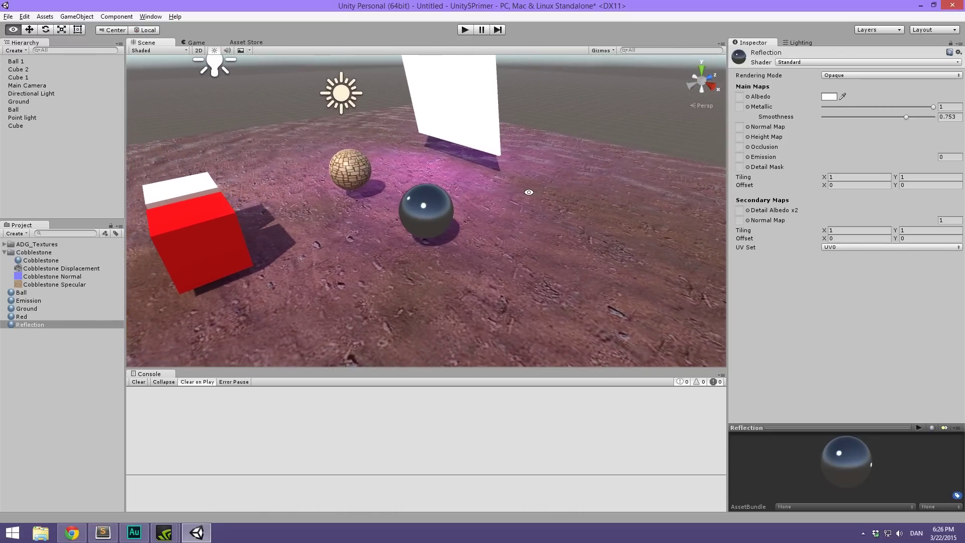
# Step: Assign the ground1 normal texture as the Reflection material's normal map and reduce its strength to 0.25
pyautogui.click(749, 128)
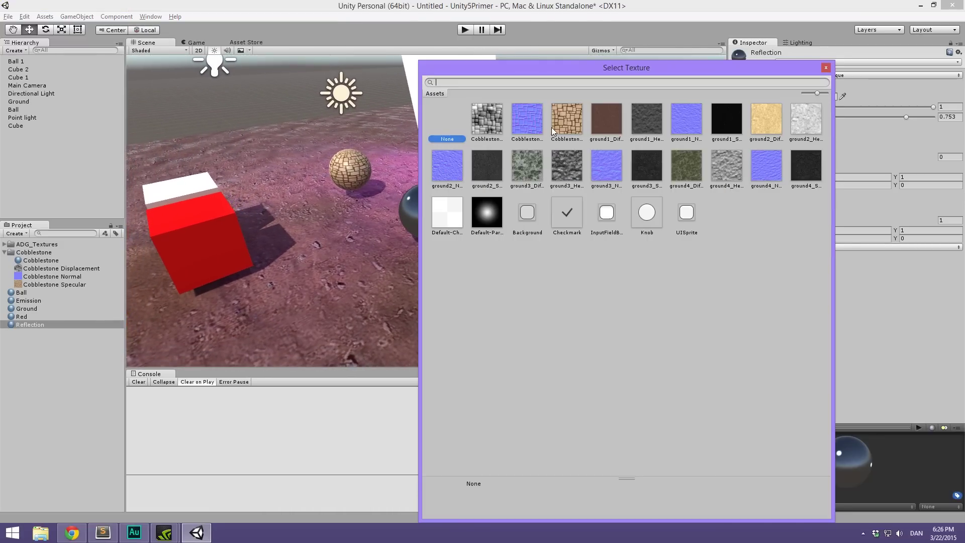
pyautogui.doubleClick(682, 125)
pyautogui.keyDown('alt'); pyautogui.moveTo(621, 206); pyautogui.dragTo(596, 196); pyautogui.keyUp('alt')
pyautogui.moveTo(927, 128); pyautogui.dragTo(911, 129)
pyautogui.keyDown('alt'); pyautogui.moveTo(549, 192); pyautogui.dragTo(344, 207); pyautogui.keyUp('alt')
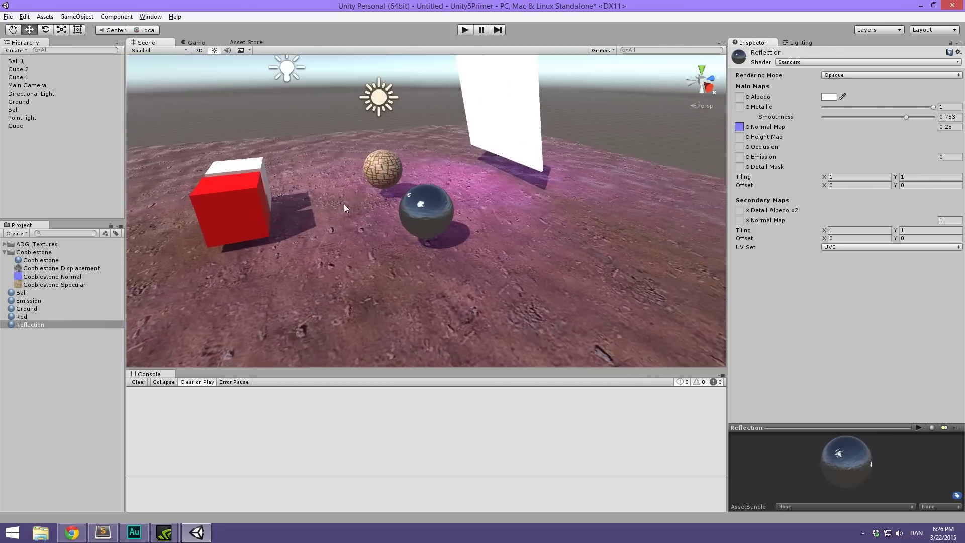
# Step: Switch to the Sublime Text outline, highlight the Image effects topic, and return to Unity
pyautogui.scroll(-8, 342, 194)
pyautogui.scroll(-3, 340, 180)
pyautogui.moveTo(339, 179); pyautogui.dragTo(362, 172, button='middle')
pyautogui.scroll(5, 360, 199)
pyautogui.scroll(6, 361, 173)
pyautogui.hotkey('alt', 'Tab')
pyautogui.moveTo(526, 203); pyautogui.dragTo(417, 132)
pyautogui.click(490, 204)
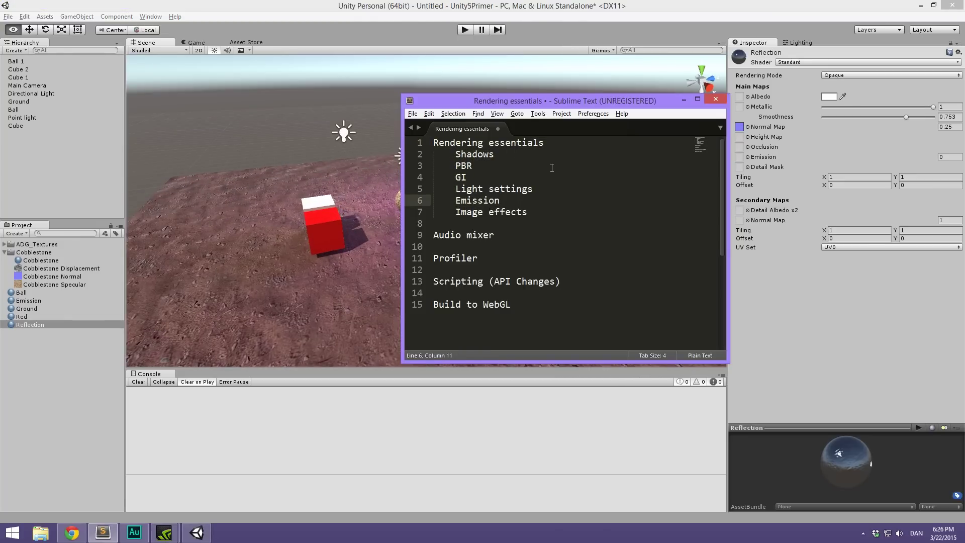
pyautogui.moveTo(552, 211); pyautogui.dragTo(453, 212)
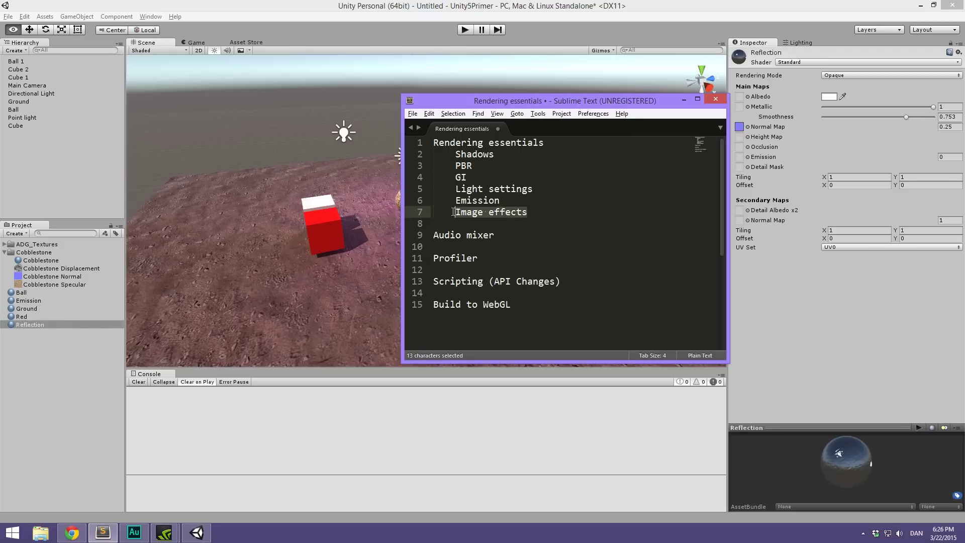
pyautogui.click(683, 100)
# Step: Collapse the Cobblestone asset folder and check the scene through the Game view
pyautogui.click(8, 252)
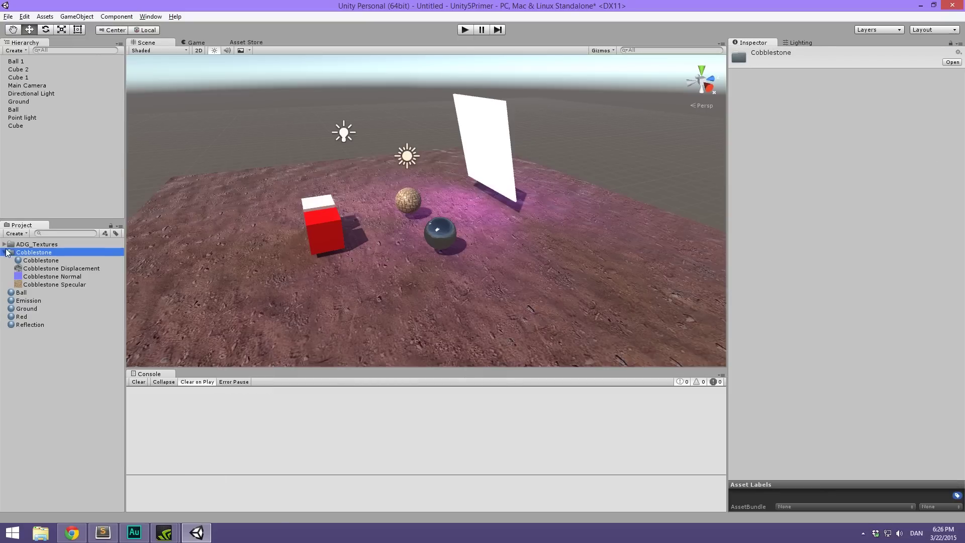
pyautogui.click(7, 252)
pyautogui.click(55, 342)
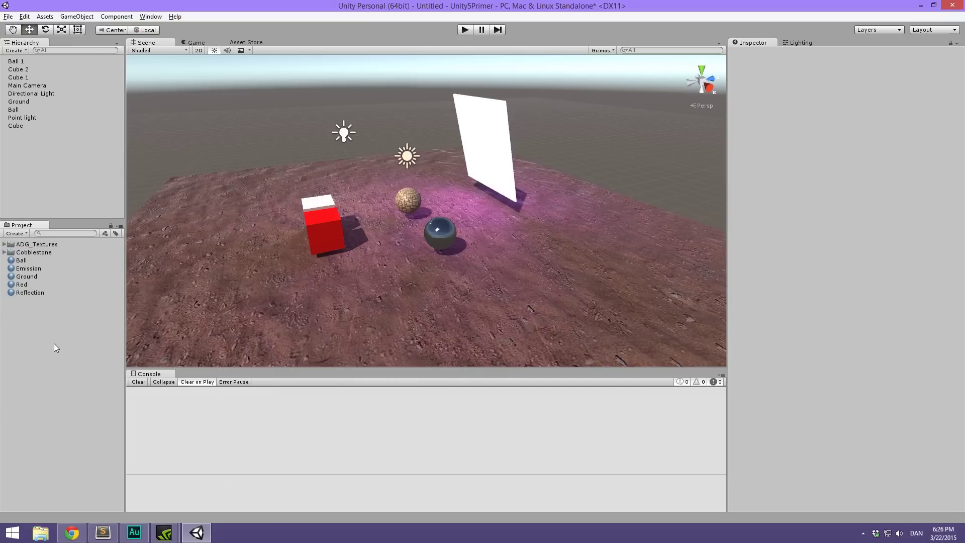
pyautogui.click(222, 44)
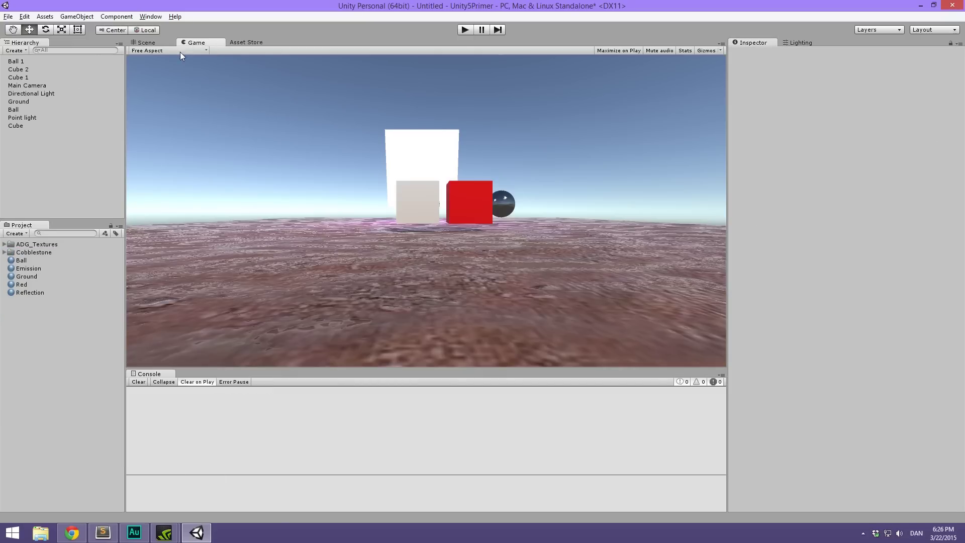
pyautogui.click(139, 43)
# Step: Select the Main Camera and raise it to about Y 4.53
pyautogui.click(22, 126)
pyautogui.click(34, 93)
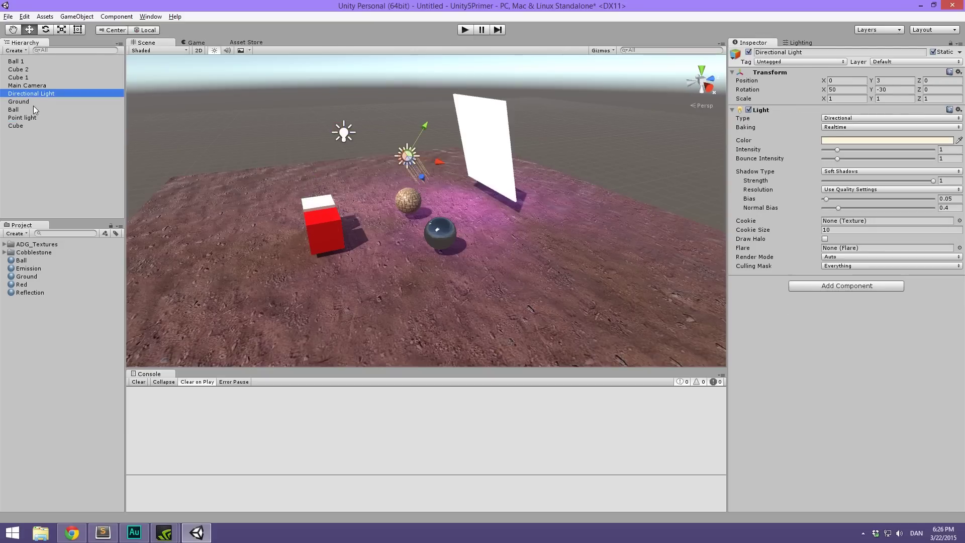
pyautogui.press('Up')
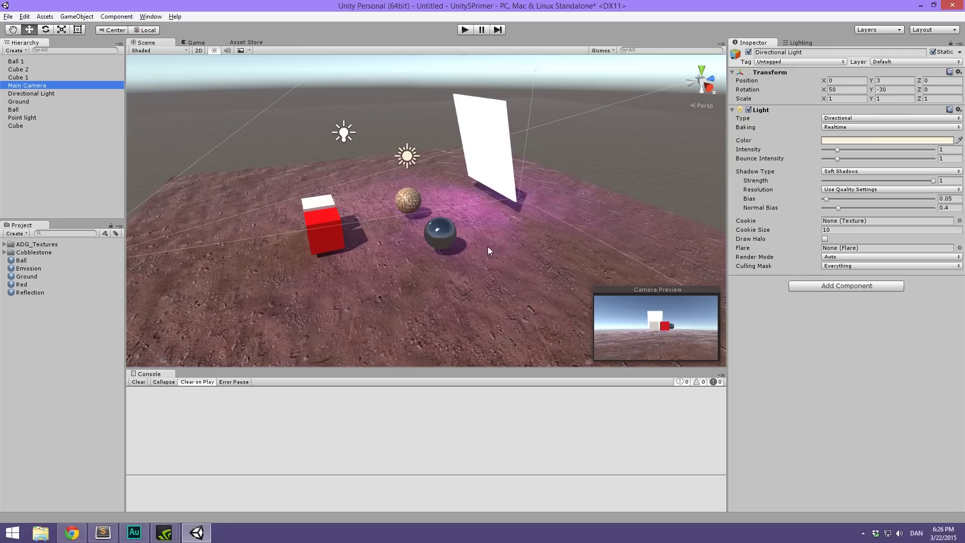
pyautogui.press('f')
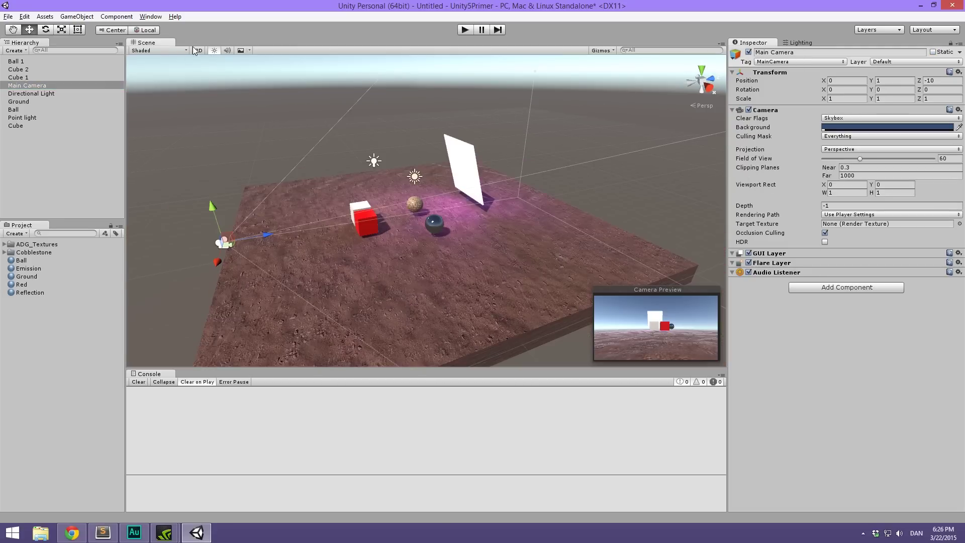
pyautogui.scroll(-3, 345, 123)
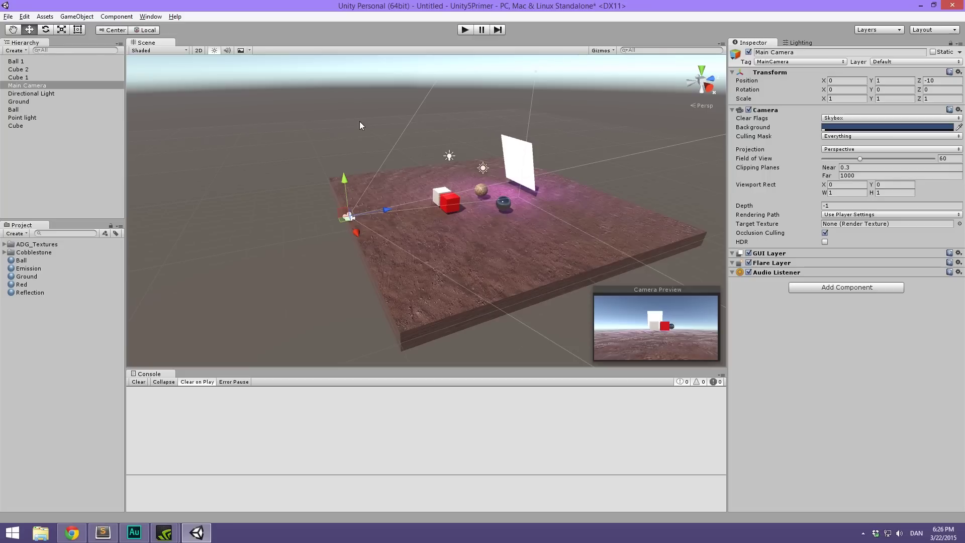
pyautogui.scroll(6, 386, 171)
pyautogui.moveTo(387, 171); pyautogui.dragTo(379, 169, button='middle')
pyautogui.moveTo(286, 189); pyautogui.dragTo(302, 110)
pyautogui.scroll(5, 319, 165)
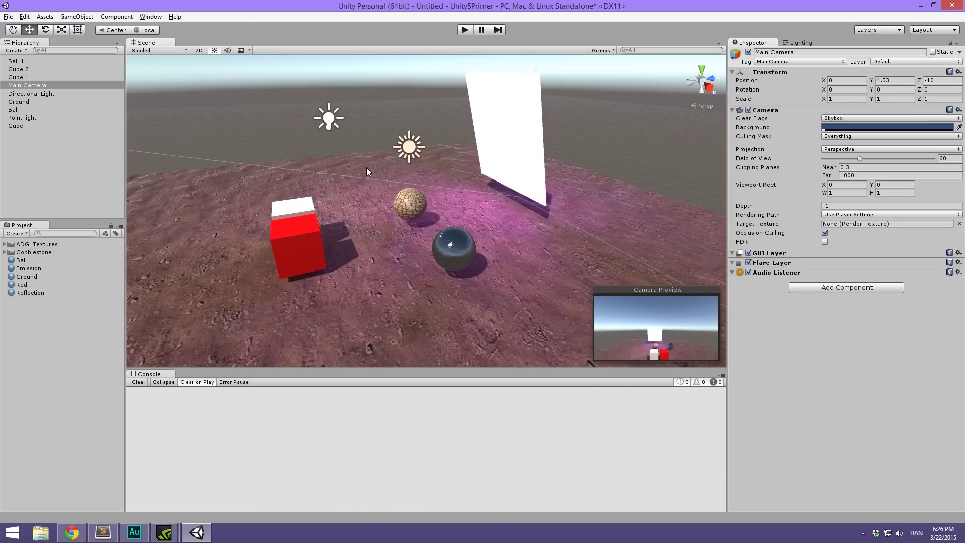
# Step: Move the Main Camera to the scene view's focus point, then align it with the current scene view
pyautogui.click(78, 16)
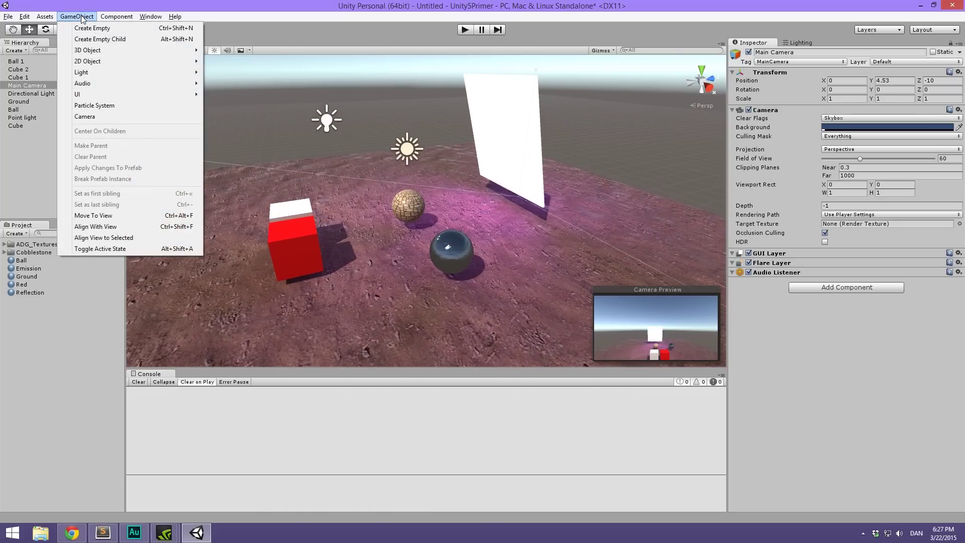
pyautogui.click(124, 215)
pyautogui.click(78, 17)
pyautogui.moveTo(52, 16)
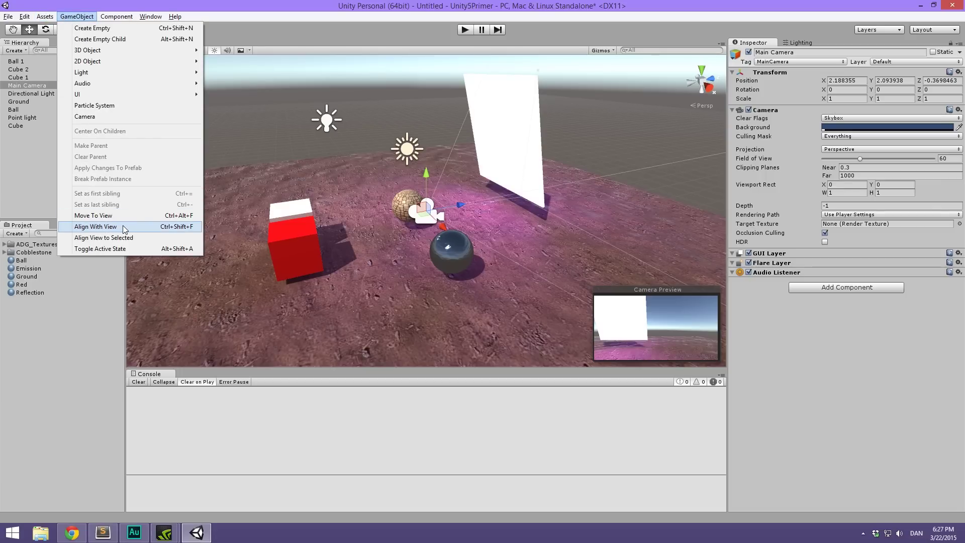
pyautogui.click(124, 227)
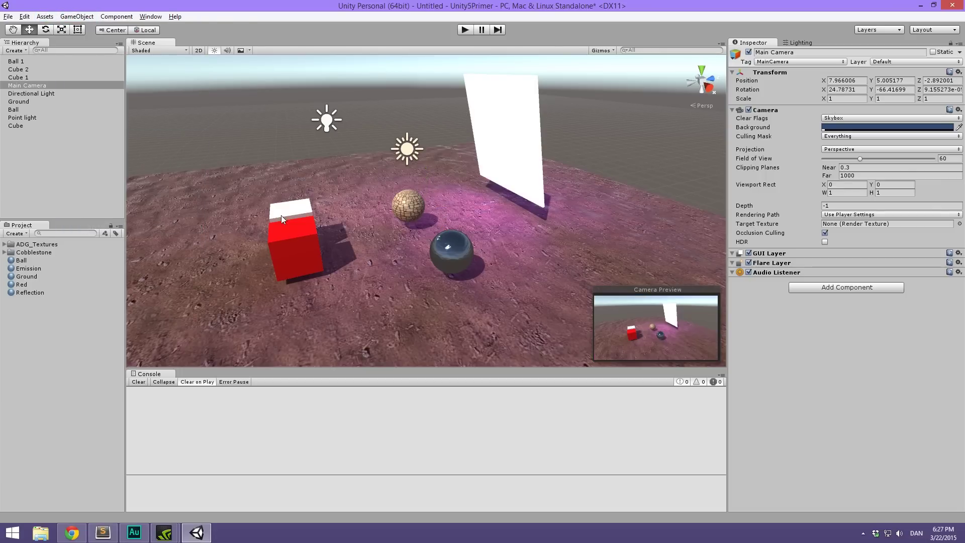
pyautogui.press('f')
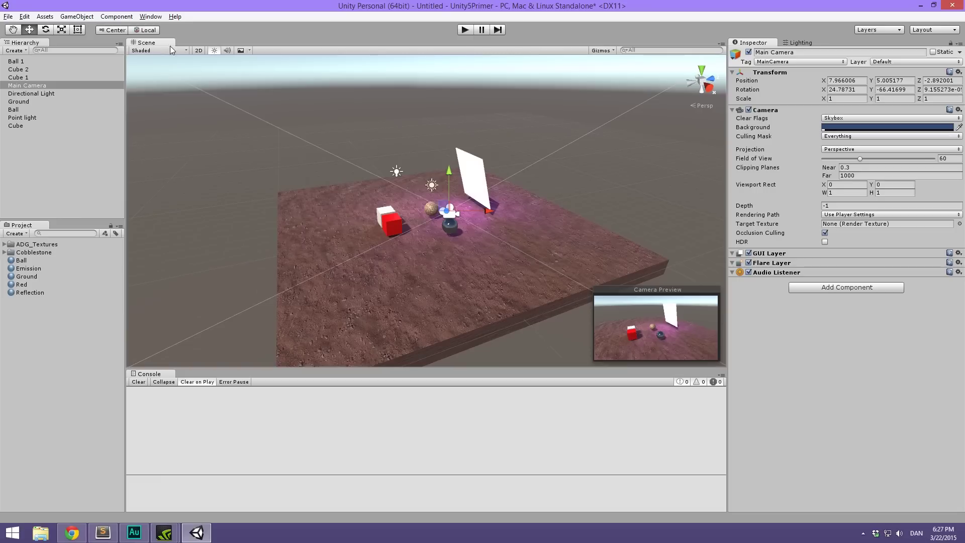
# Step: Reopen the Game view and dock it beside the Scene view
pyautogui.click(151, 16)
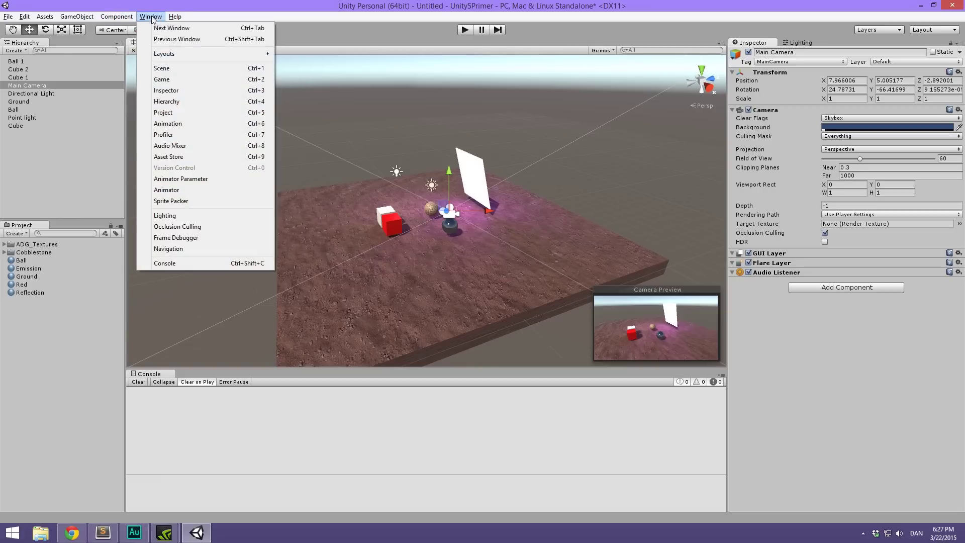
pyautogui.click(186, 79)
pyautogui.moveTo(118, 13); pyautogui.dragTo(236, 44)
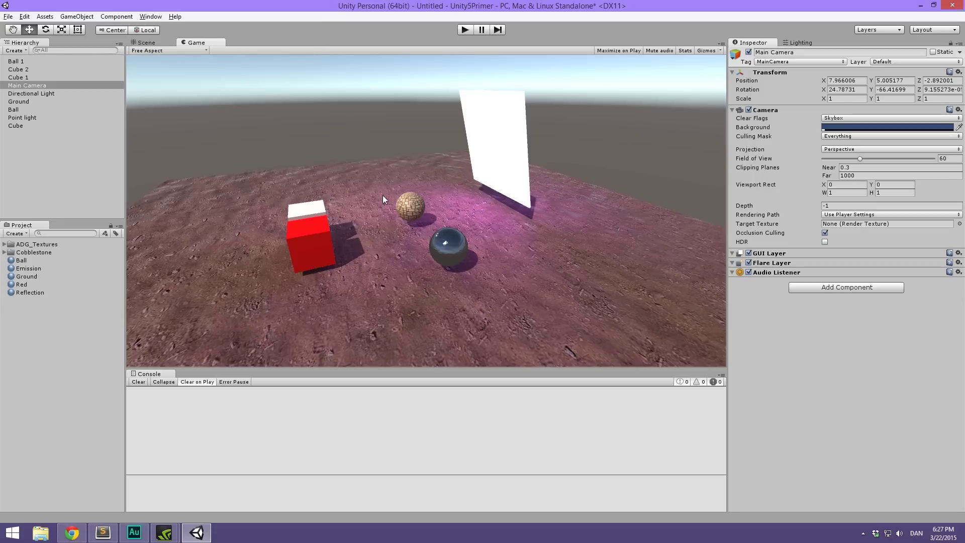
# Step: Open the project's Quality settings and review the Fantastic level's rendering and shadow options
pyautogui.click(24, 17)
pyautogui.moveTo(119, 243)
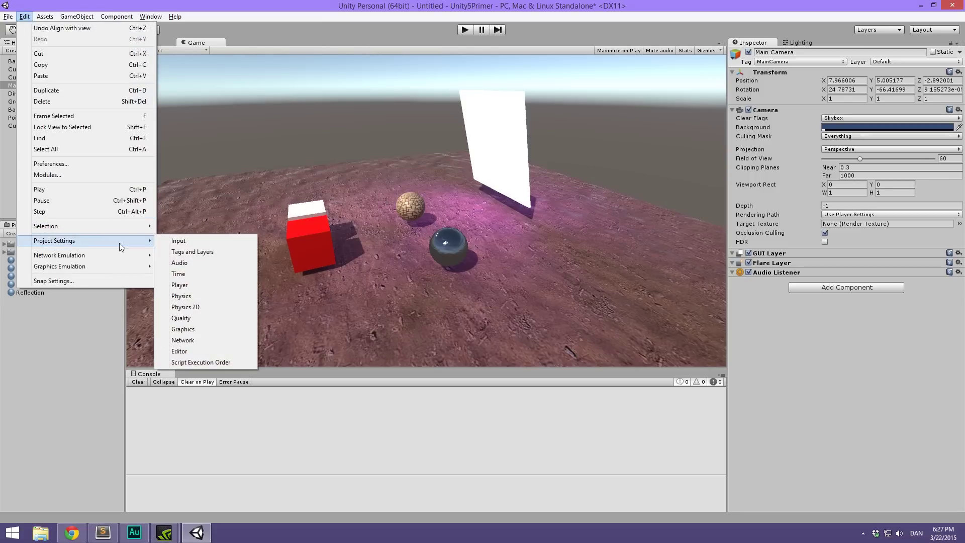
pyautogui.click(200, 315)
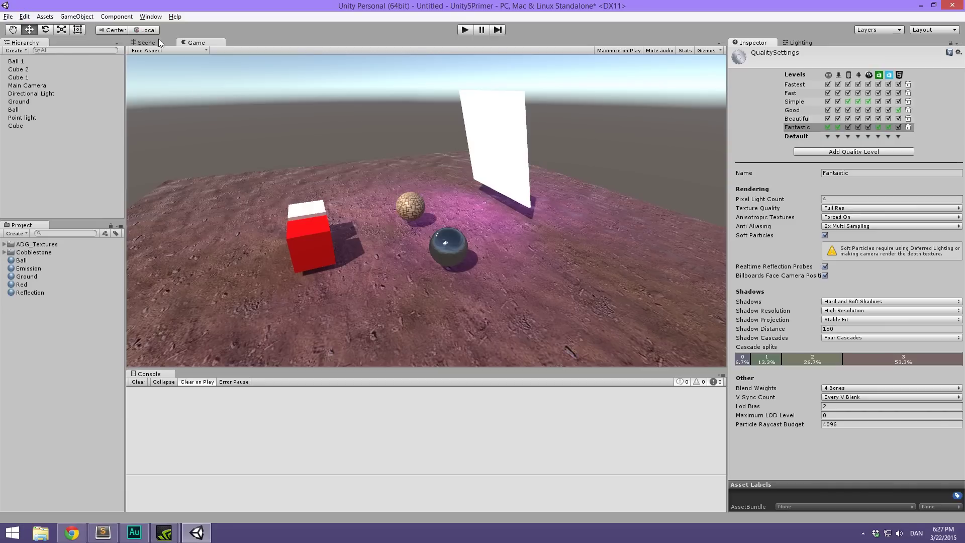
pyautogui.click(26, 207)
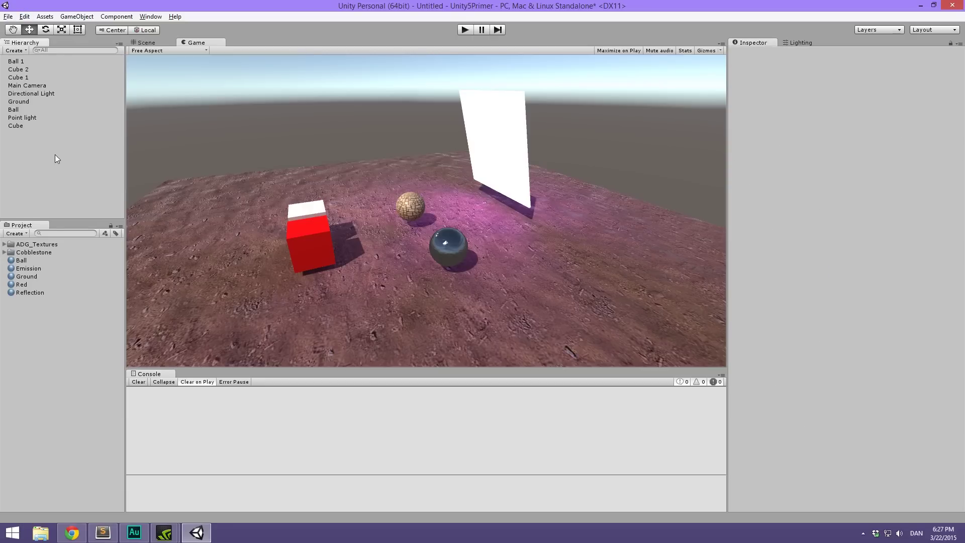
# Step: Import the complete Effects standard asset package into the project
pyautogui.rightClick(65, 384)
pyautogui.moveTo(103, 275)
pyautogui.click(248, 334)
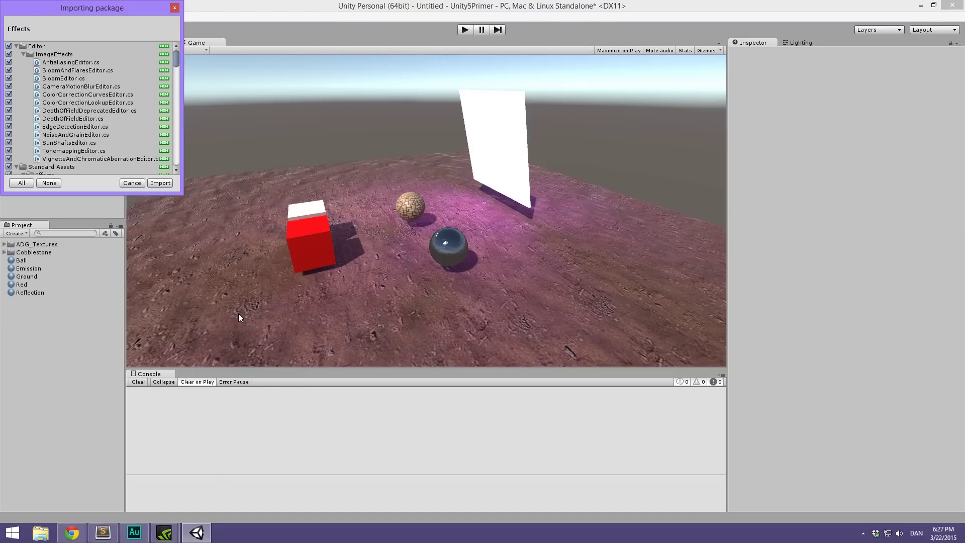
pyautogui.scroll(-10, 116, 80)
pyautogui.click(161, 183)
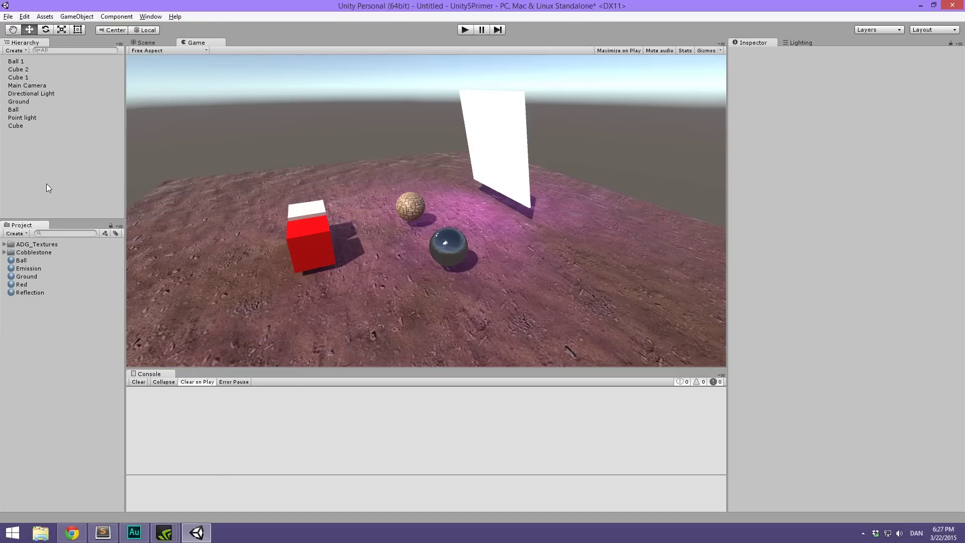
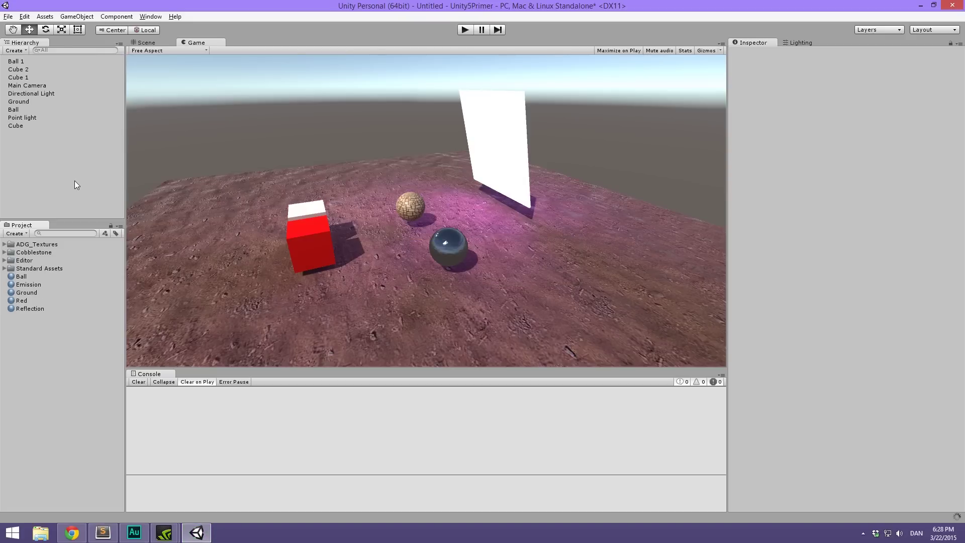
# Step: Examine the imported Editor and Standard Assets folders, including the Effects subfolders, and collapse them again
pyautogui.click(48, 252)
pyautogui.click(47, 268)
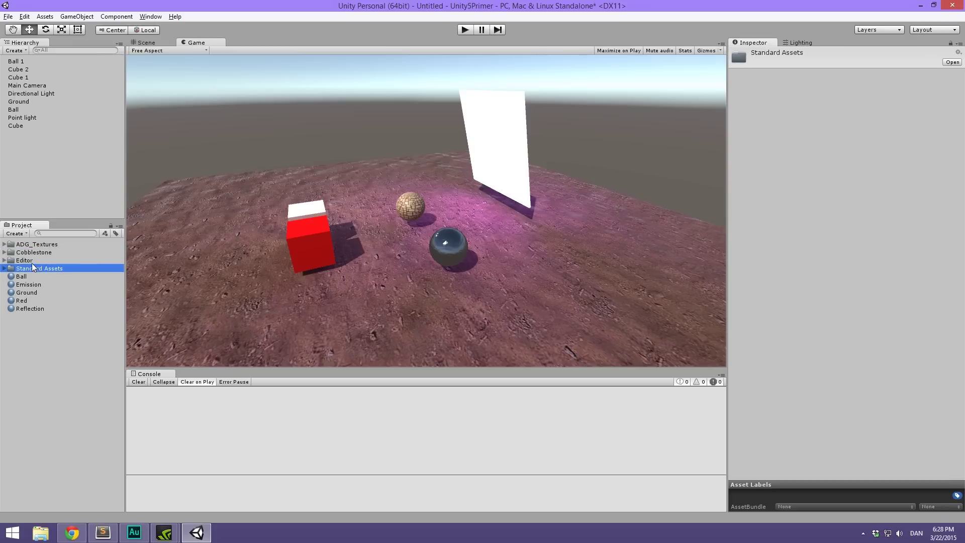
pyautogui.click(31, 261)
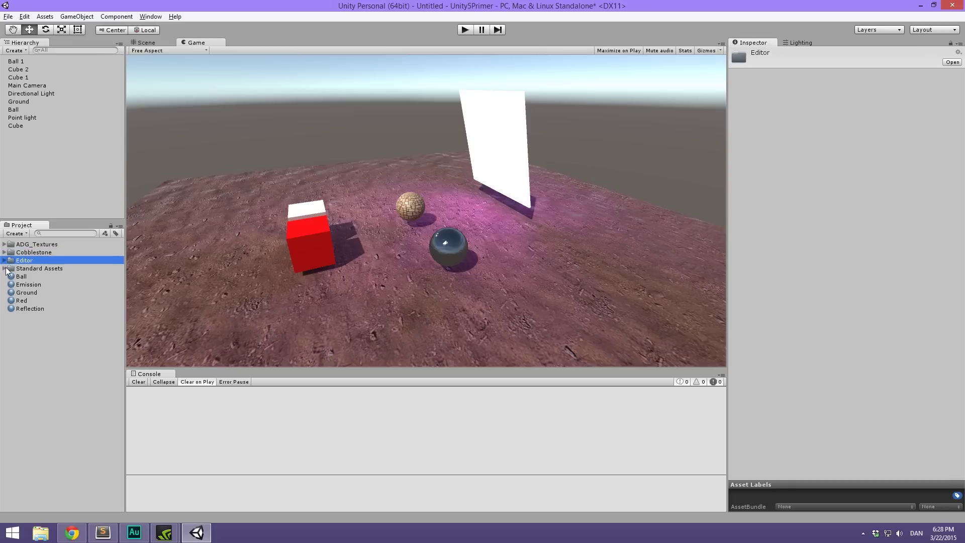
pyautogui.click(7, 271)
pyautogui.click(5, 268)
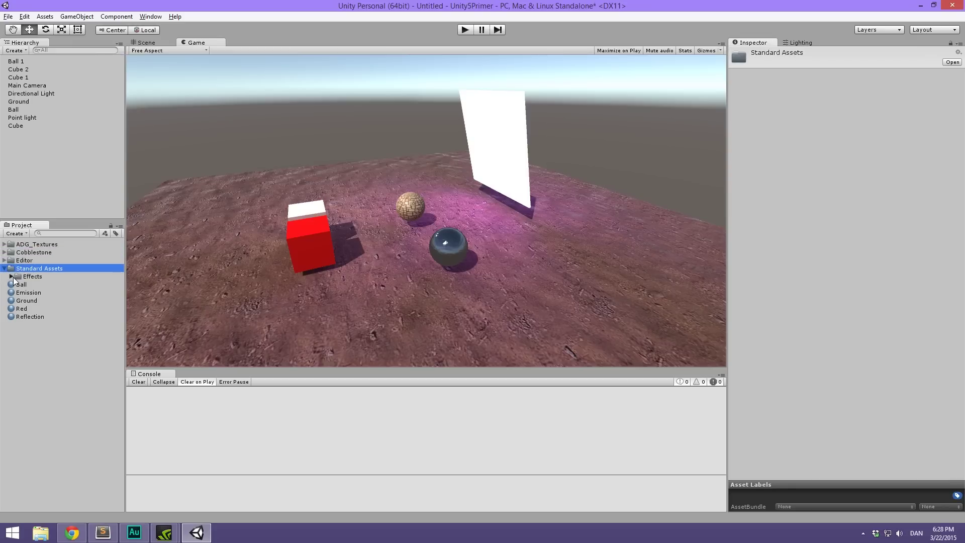
pyautogui.click(11, 276)
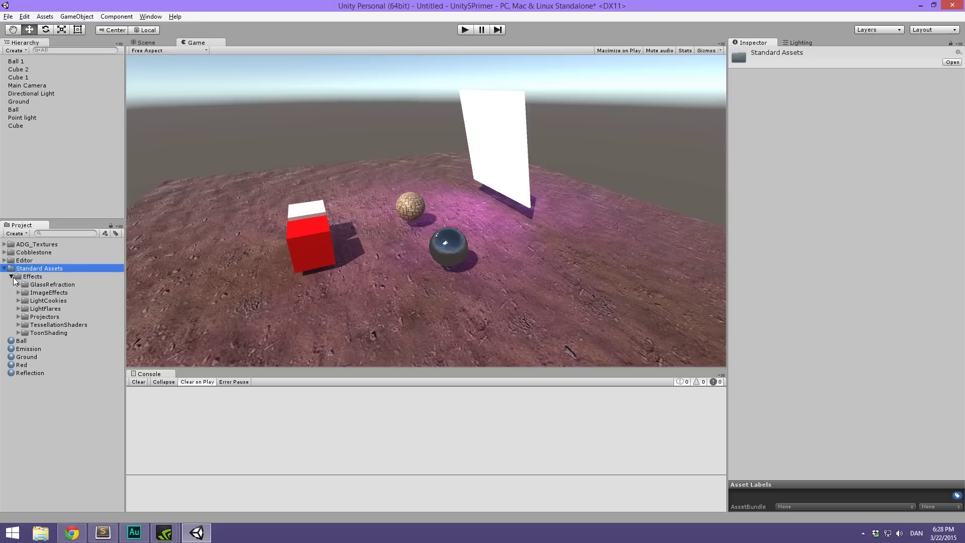
pyautogui.click(11, 276)
pyautogui.click(4, 268)
# Step: Add the Bloom image effect to the Main Camera and set its Threshold to 0.52
pyautogui.click(15, 122)
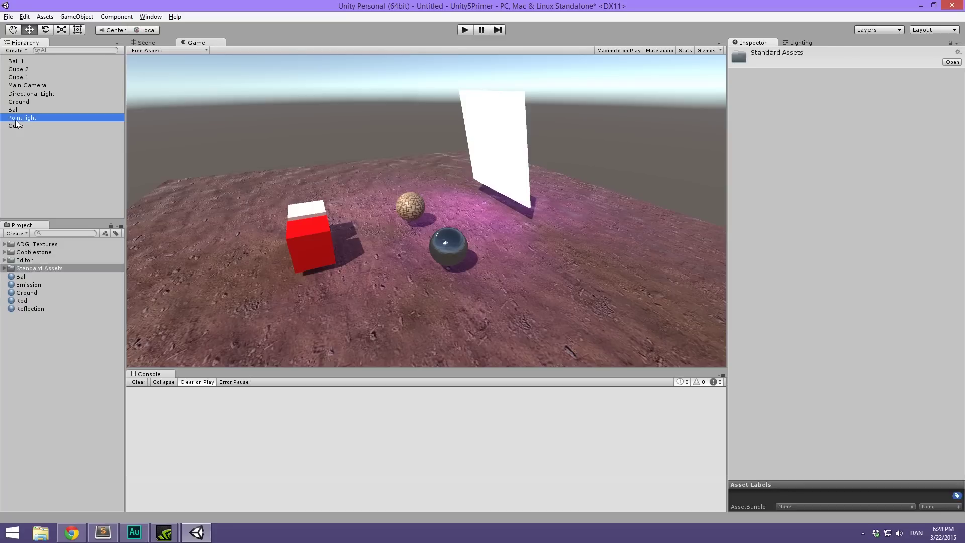
pyautogui.click(30, 126)
pyautogui.click(41, 84)
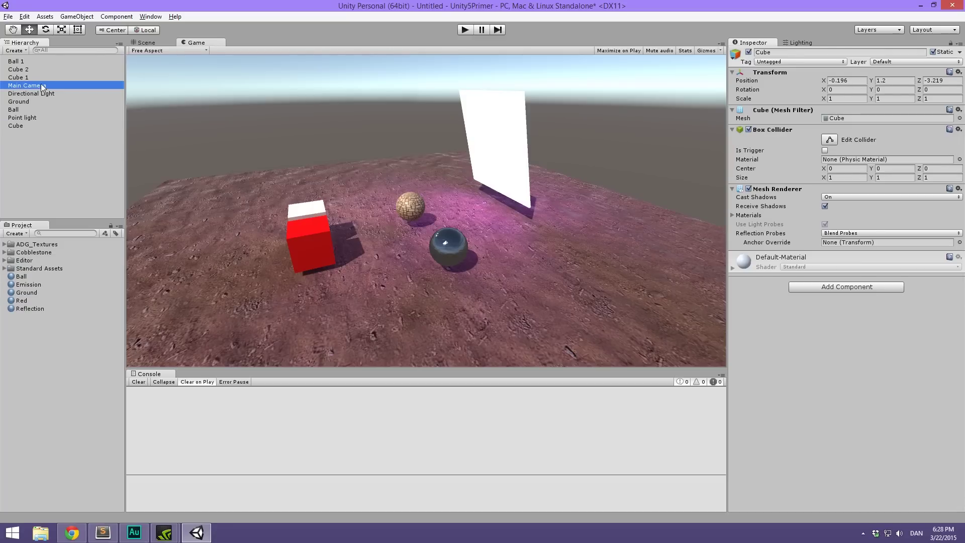
pyautogui.click(830, 290)
pyautogui.click(845, 430)
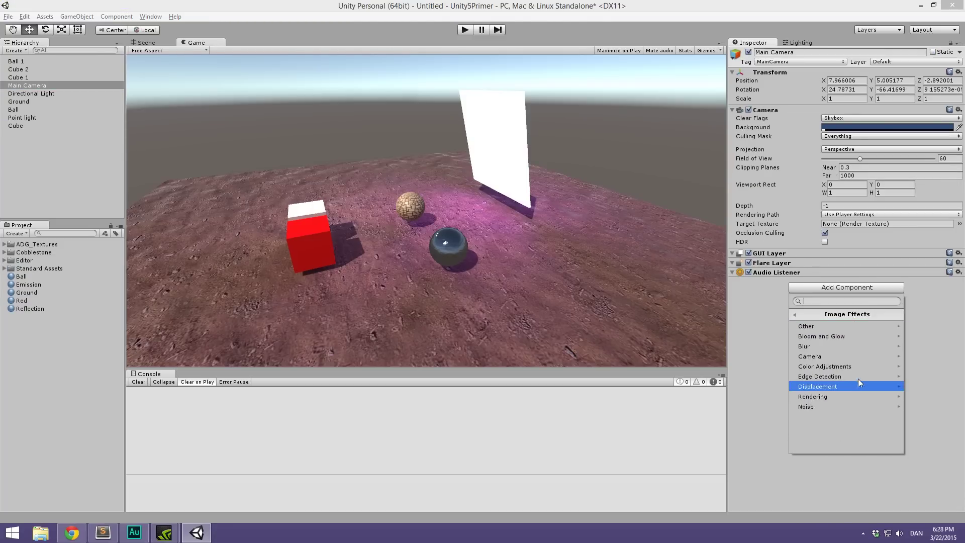
pyautogui.click(857, 336)
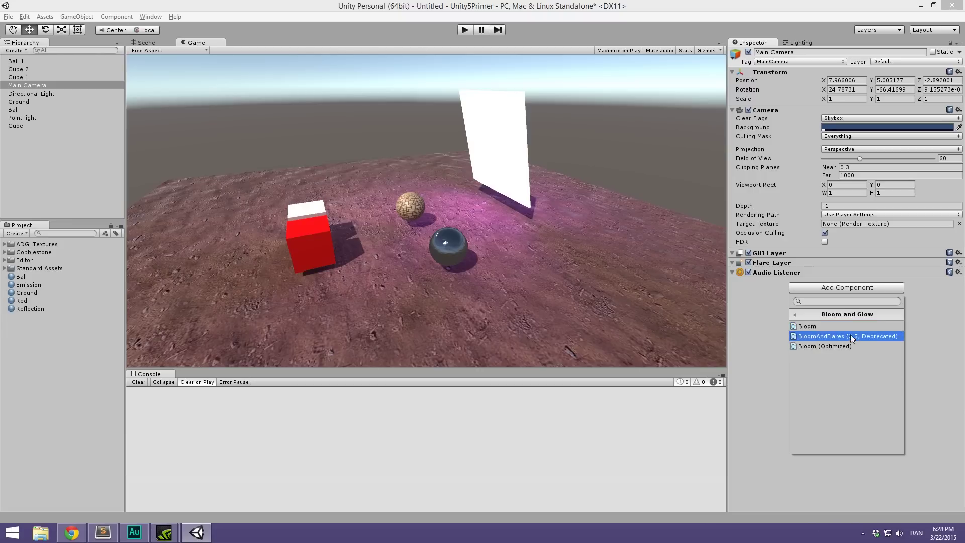
pyautogui.click(840, 326)
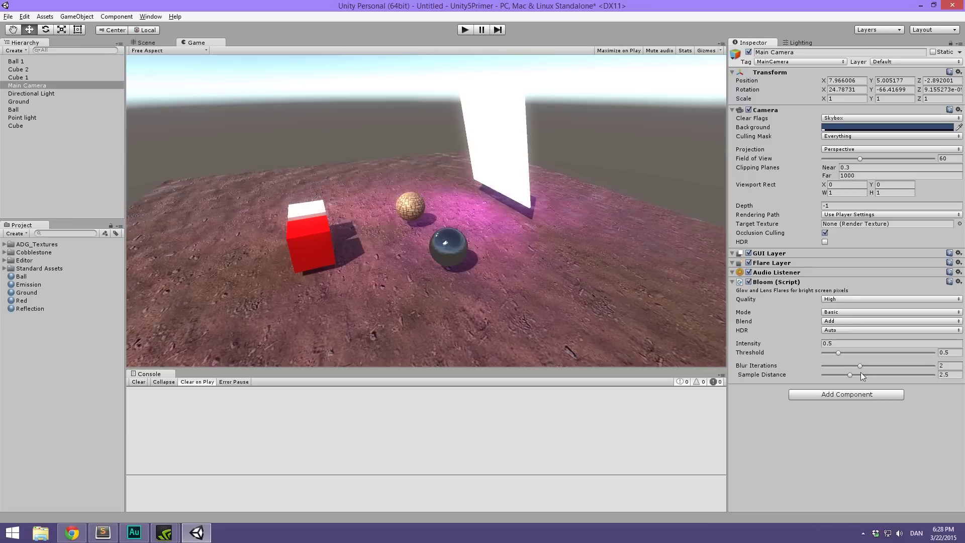
pyautogui.moveTo(837, 351); pyautogui.dragTo(839, 353)
# Step: Add the Depth of Field (Lens Blur, Scatter) camera image effect to the Main Camera
pyautogui.click(828, 394)
pyautogui.click(823, 372)
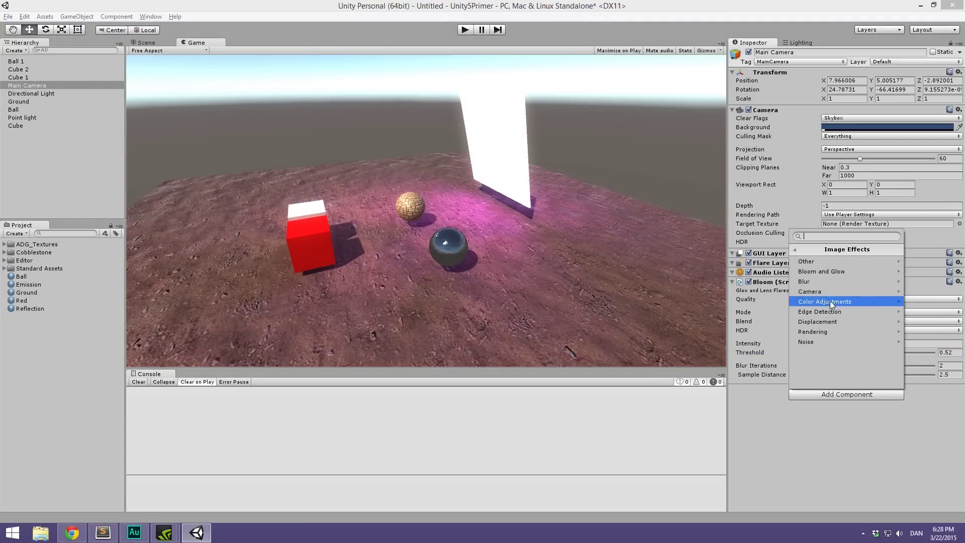
pyautogui.click(830, 291)
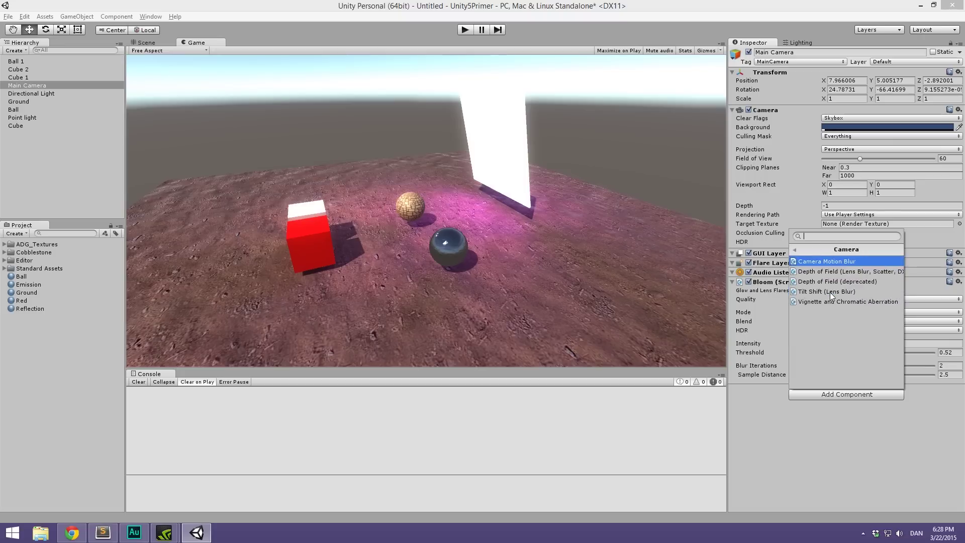
pyautogui.click(871, 271)
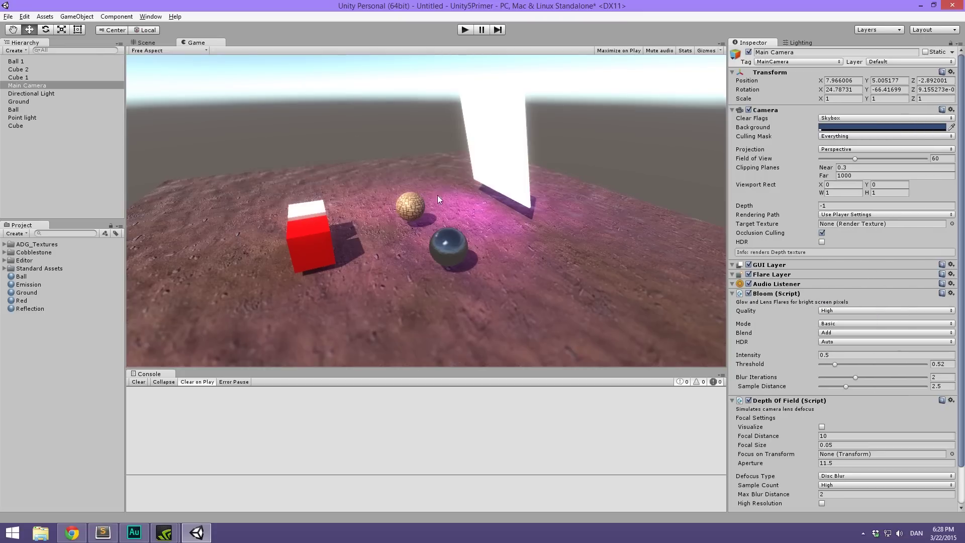
# Step: Add the Vignette and Chromatic Aberration camera image effect to the Main Camera
pyautogui.scroll(-2, 834, 357)
pyautogui.click(834, 504)
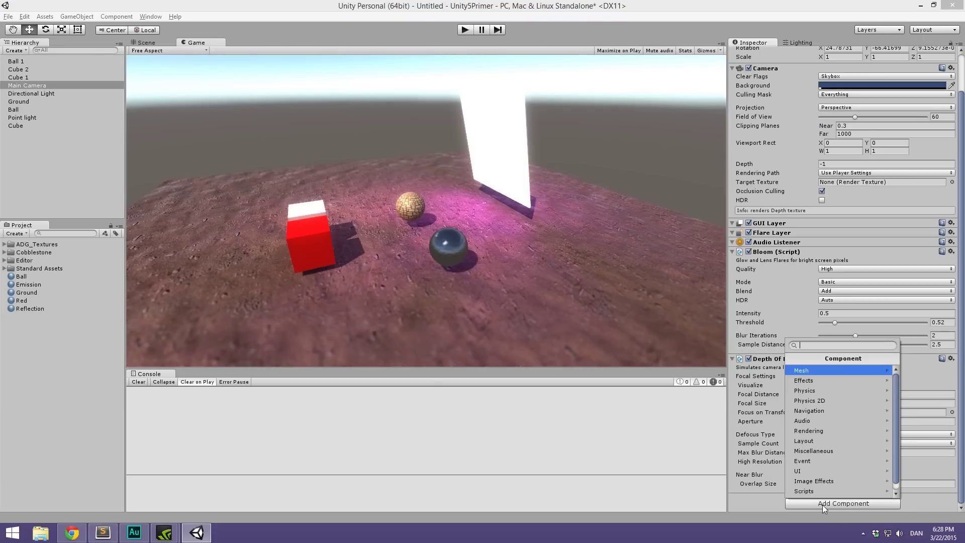
pyautogui.click(836, 481)
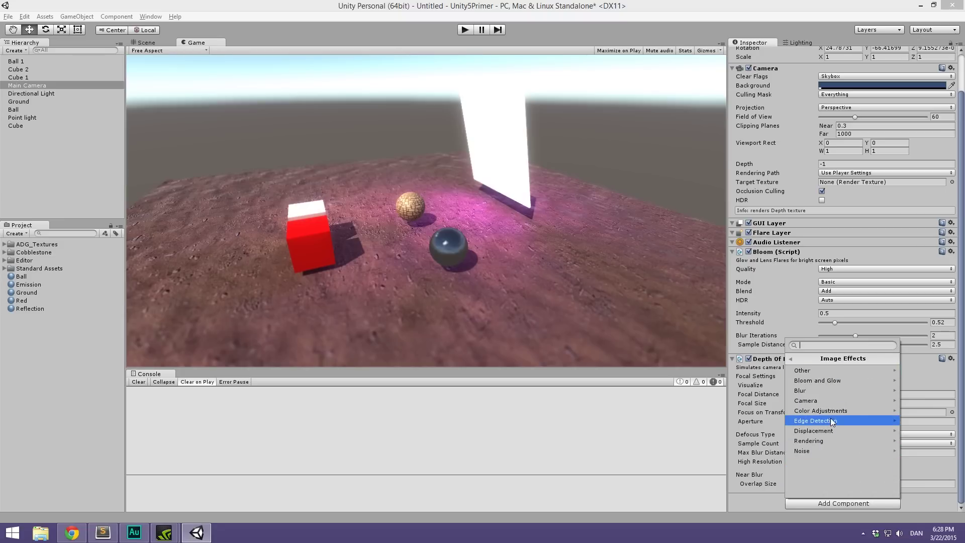
pyautogui.click(844, 410)
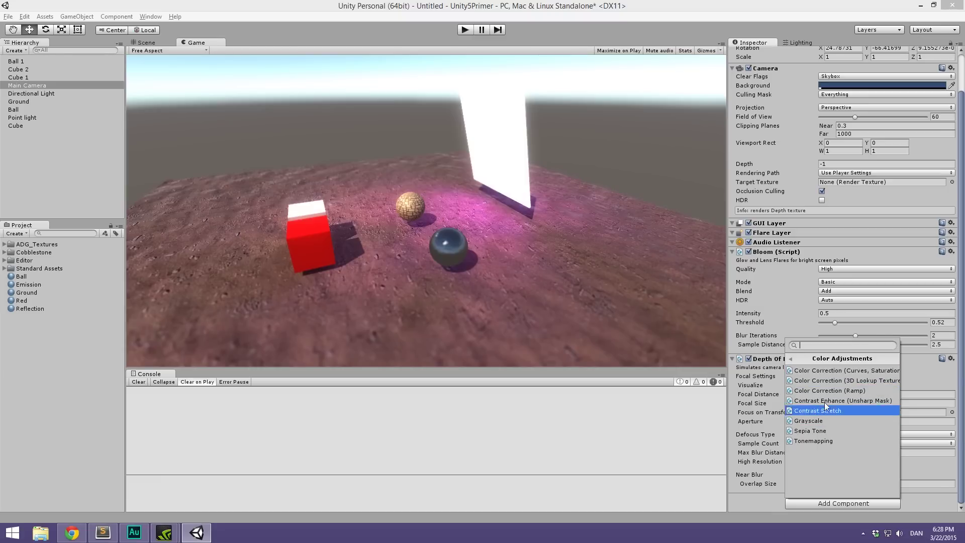
pyautogui.click(827, 361)
pyautogui.click(831, 399)
pyautogui.click(828, 409)
pyautogui.scroll(-3, 827, 408)
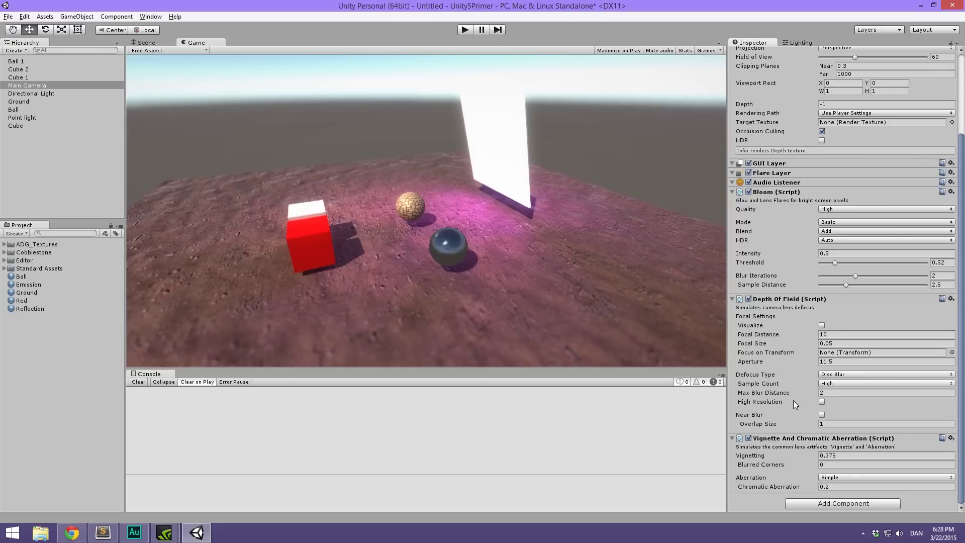
# Step: Set the vignette effect's Vignetting to 4.29 and check the camera in the Scene view and the Game view
pyautogui.moveTo(756, 455); pyautogui.dragTo(834, 456)
pyautogui.click(367, 207)
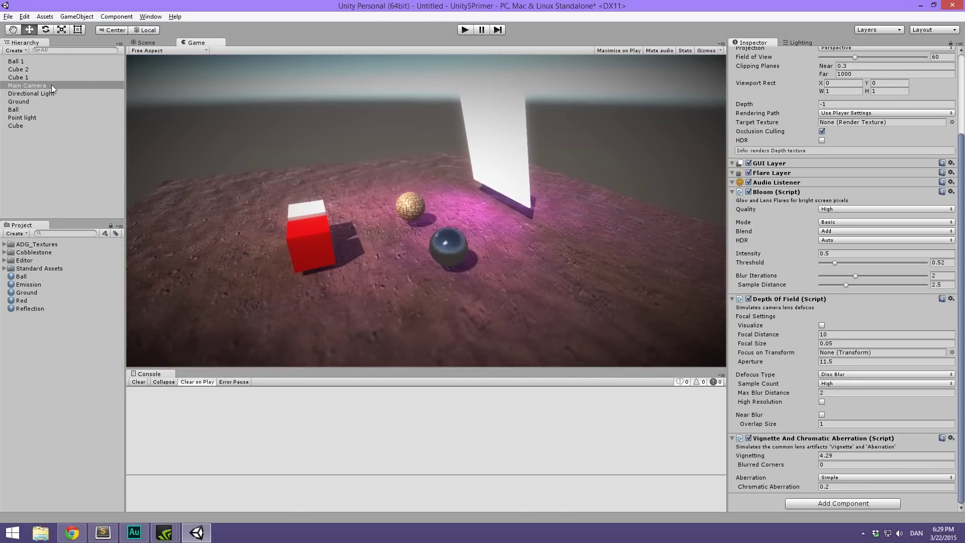
pyautogui.click(147, 42)
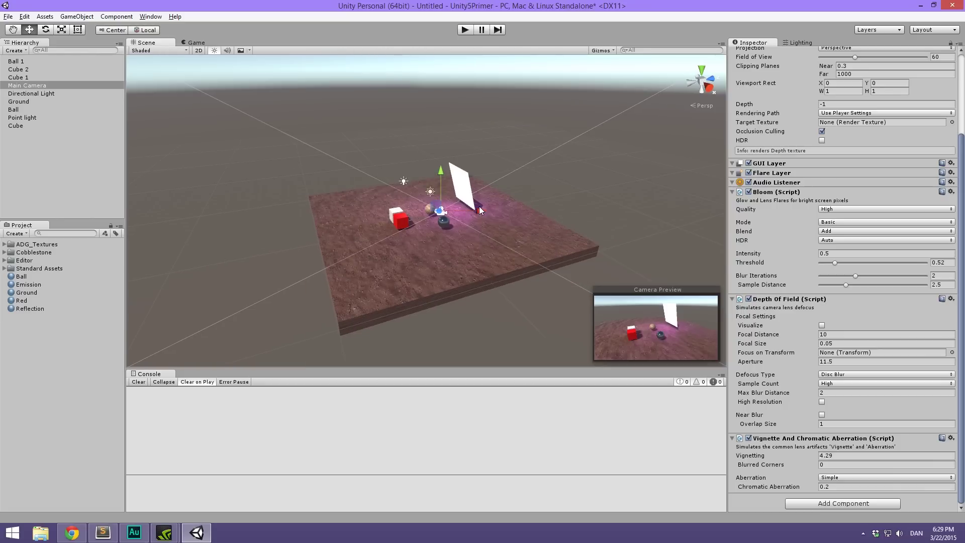
pyautogui.click(197, 43)
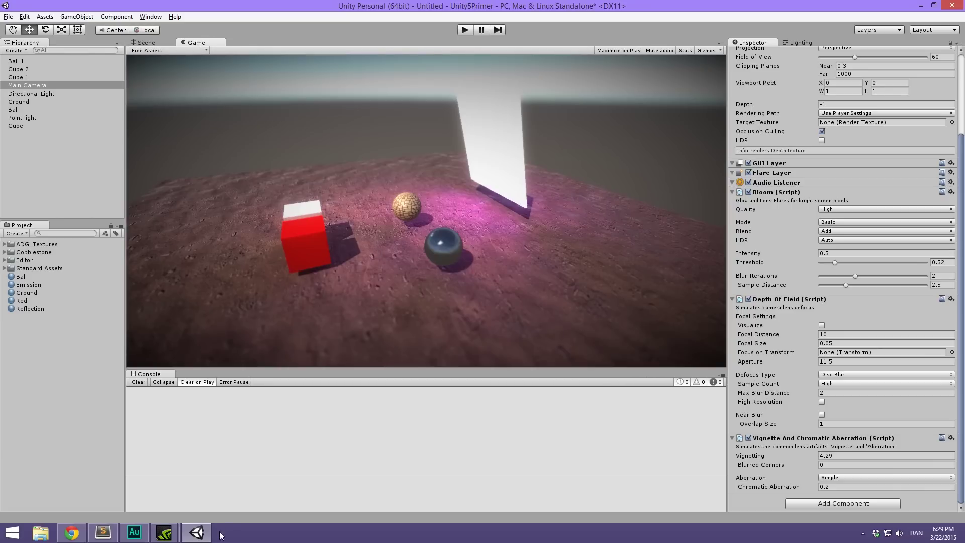
# Step: Switch to the topic outline in Sublime Text and move the cursor past the Image effects entry
pyautogui.click(196, 531)
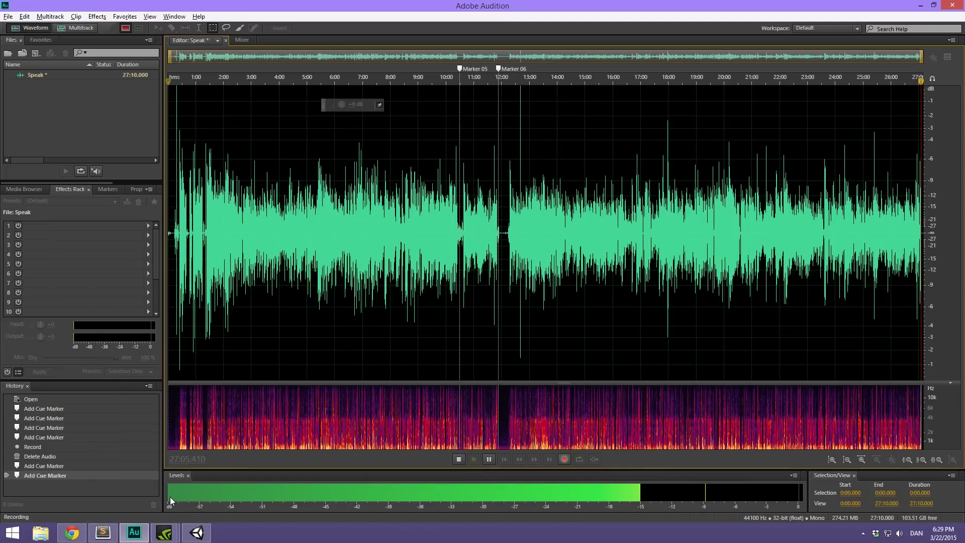
pyautogui.click(134, 532)
pyautogui.click(102, 534)
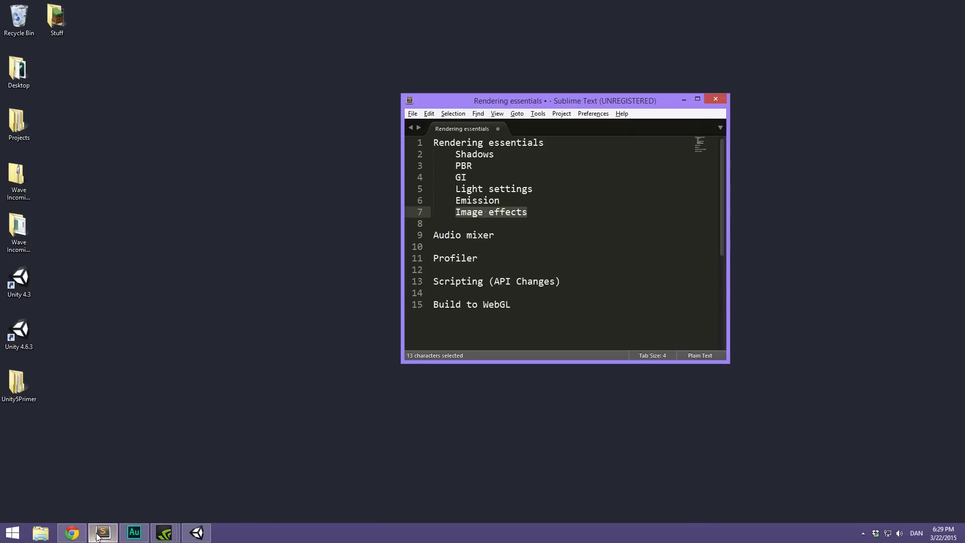
pyautogui.press('Down')
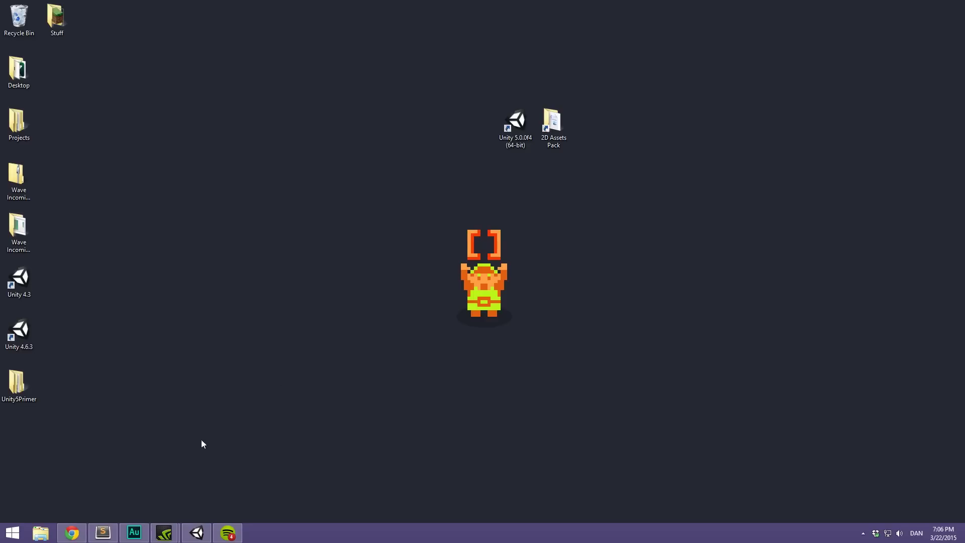
# Step: Switch back to Unity and examine the Audio scene's cobblestone floor, light and red sphere from several angles
pyautogui.click(197, 532)
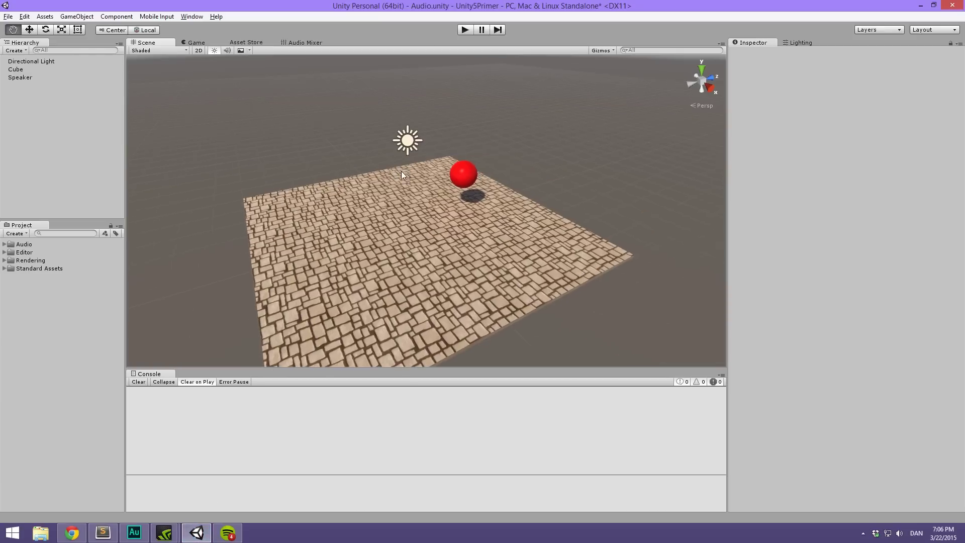
pyautogui.press('w')
pyautogui.scroll(3, 401, 175)
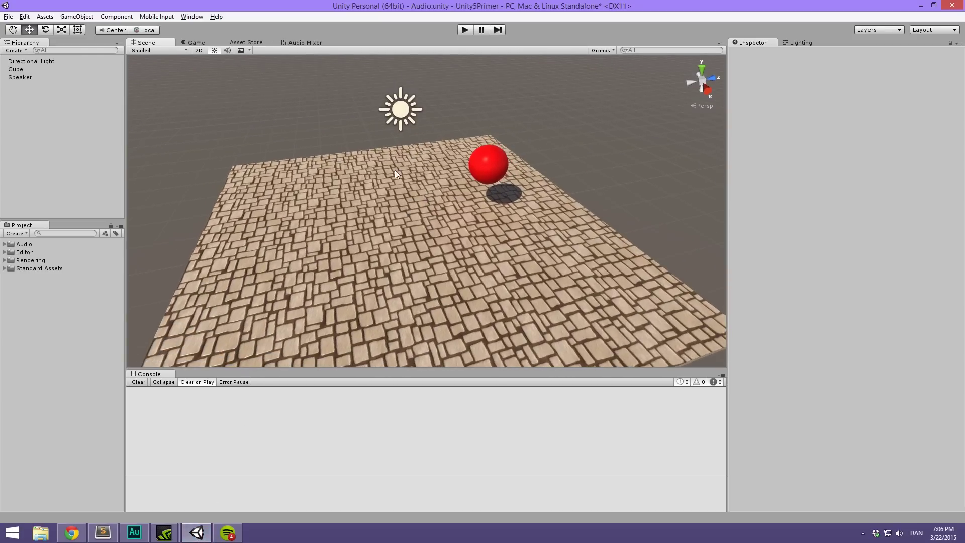
pyautogui.moveTo(394, 170); pyautogui.dragTo(353, 193, button='middle')
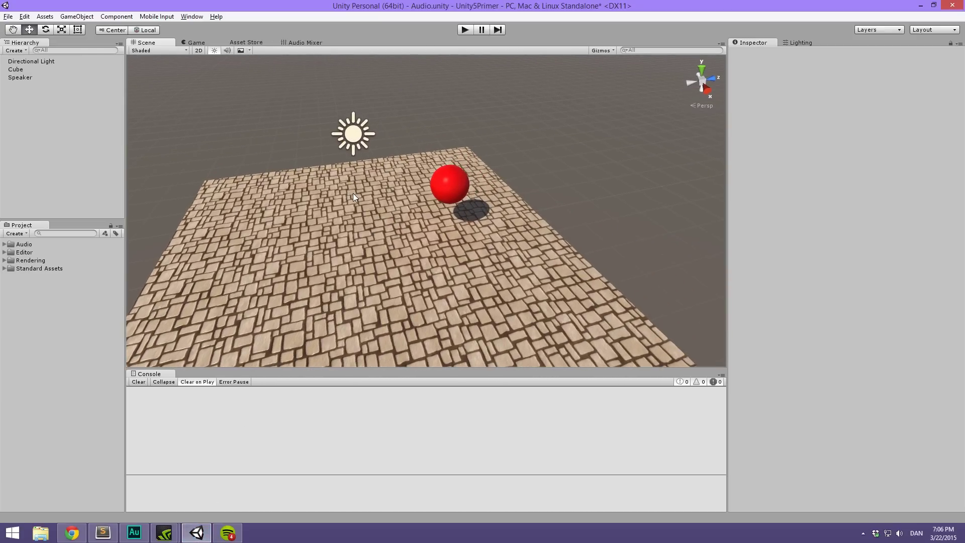
pyautogui.moveTo(348, 194); pyautogui.dragTo(403, 200, button='middle')
pyautogui.scroll(2, 397, 195)
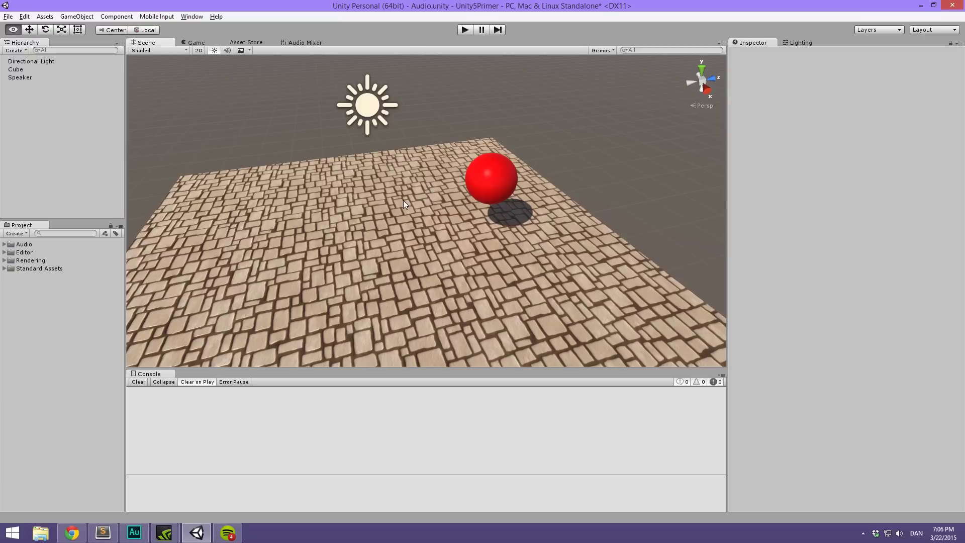
pyautogui.keyDown('alt'); pyautogui.moveTo(403, 200); pyautogui.dragTo(514, 168); pyautogui.keyUp('alt')
# Step: Select the red Speaker sphere to inspect its components, then deselect it and look around the scene
pyautogui.click(478, 173)
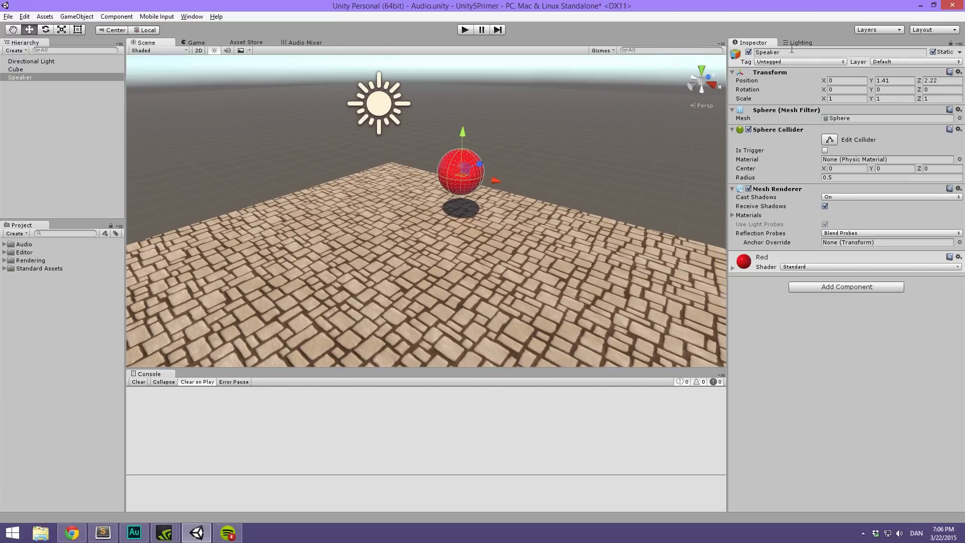
pyautogui.keyDown('alt'); pyautogui.moveTo(457, 164); pyautogui.dragTo(330, 203); pyautogui.keyUp('alt')
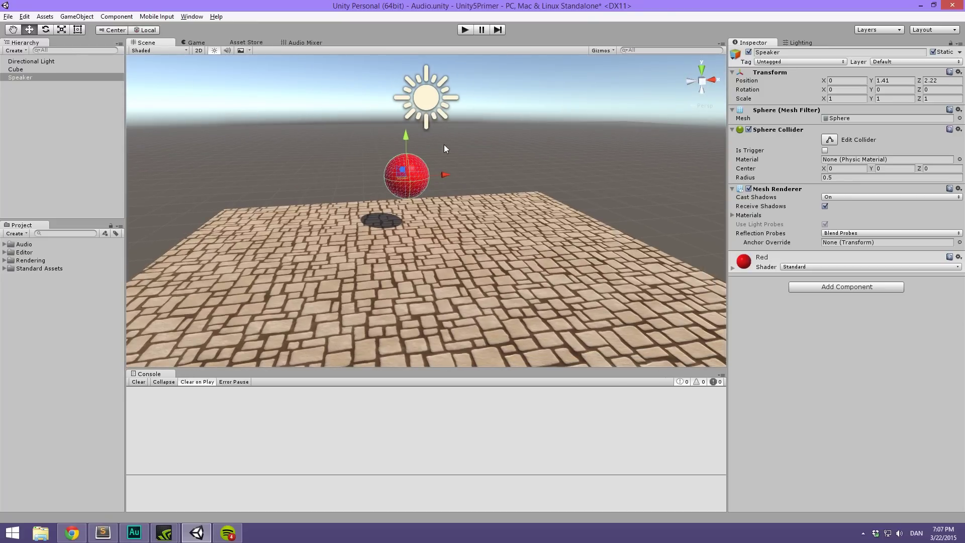
pyautogui.click(584, 129)
pyautogui.keyDown('alt'); pyautogui.moveTo(634, 138); pyautogui.dragTo(466, 191); pyautogui.keyUp('alt')
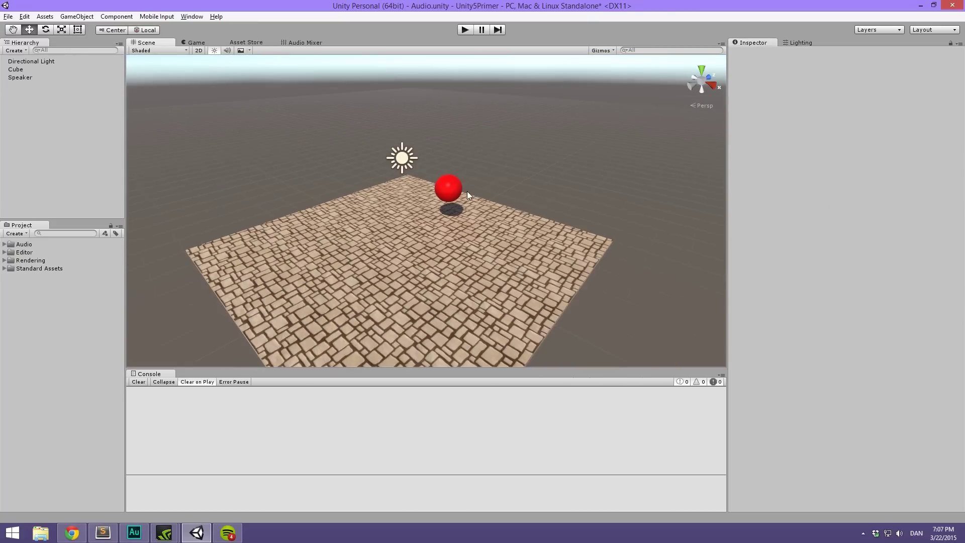
pyautogui.click(359, 240)
pyautogui.click(535, 165)
pyautogui.keyDown('alt'); pyautogui.moveTo(536, 164); pyautogui.dragTo(275, 227); pyautogui.keyUp('alt')
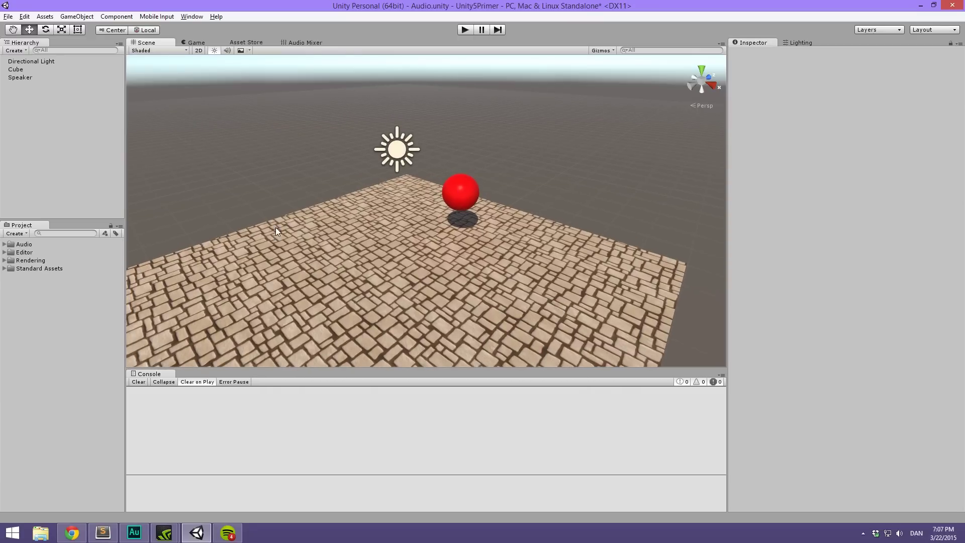
pyautogui.rightClick(47, 306)
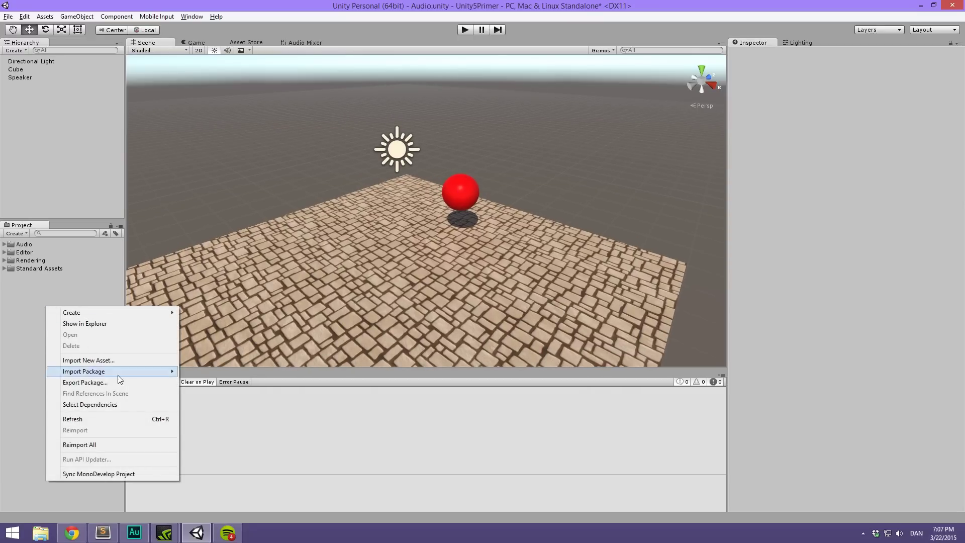
pyautogui.moveTo(120, 373)
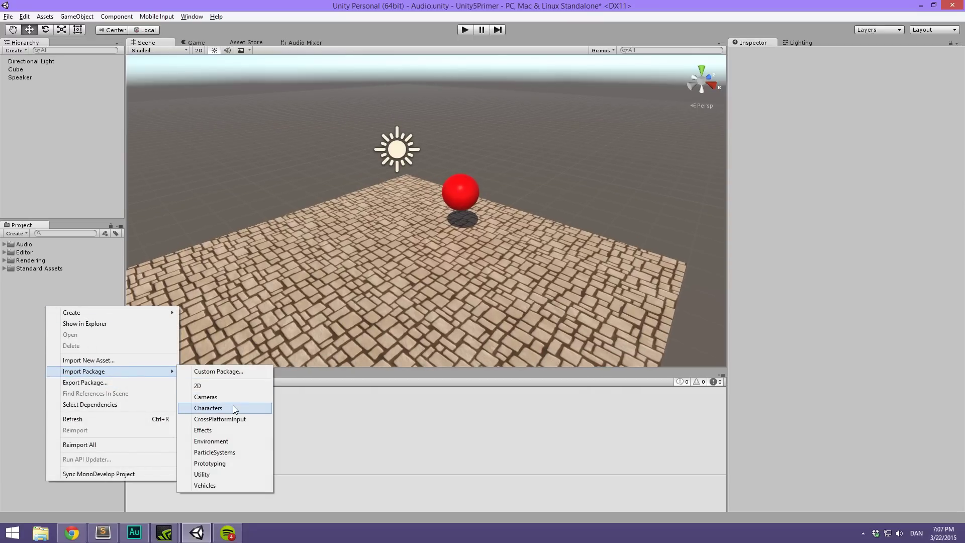
pyautogui.click(40, 295)
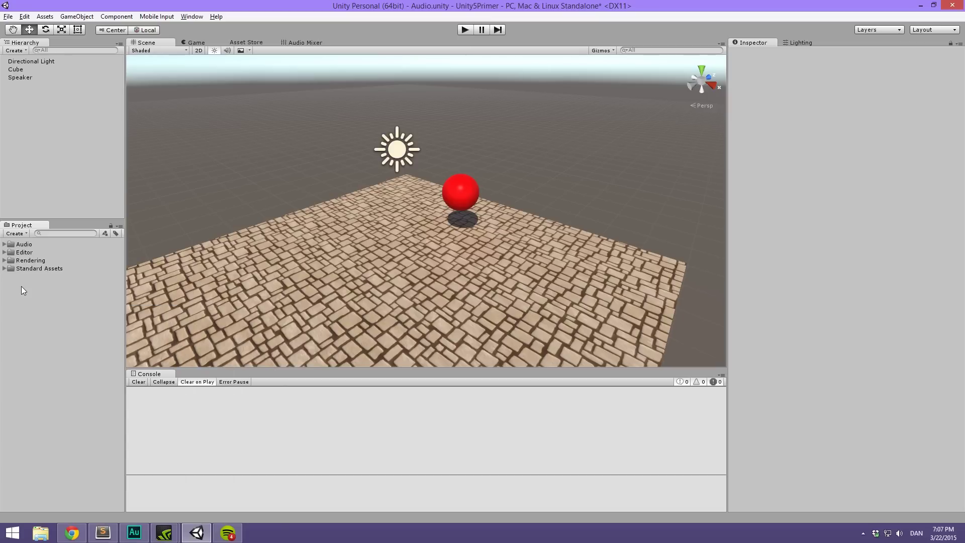
# Step: Add the FPSController prefab from the Standard Assets FirstPersonCharacter Prefabs folder to the scene and collapse the Standard Assets folder
pyautogui.click(4, 269)
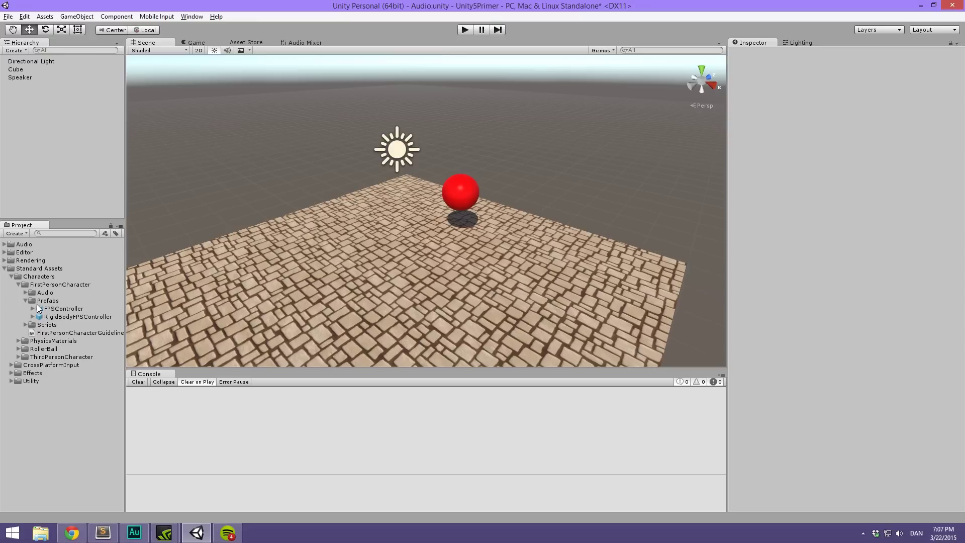
pyautogui.click(44, 308)
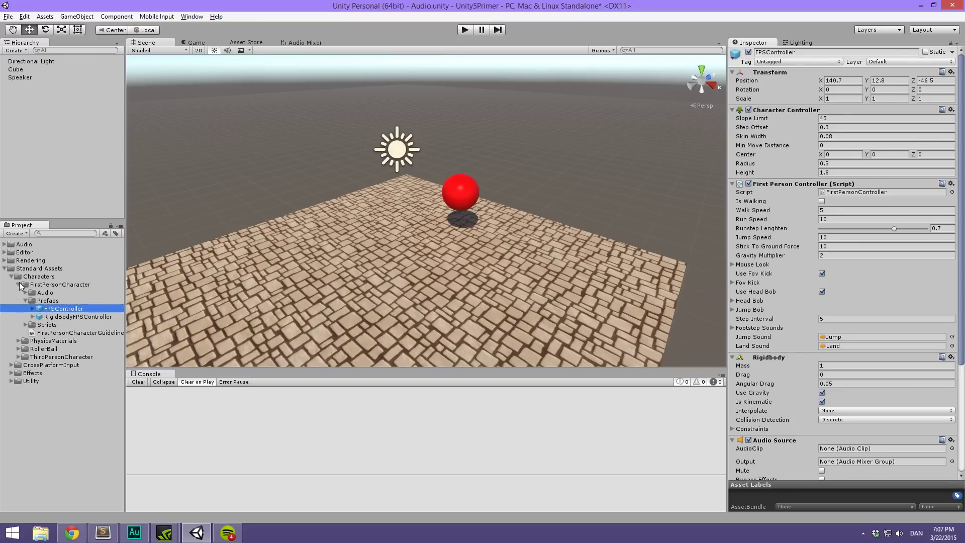
pyautogui.click(55, 284)
pyautogui.click(41, 279)
pyautogui.click(61, 286)
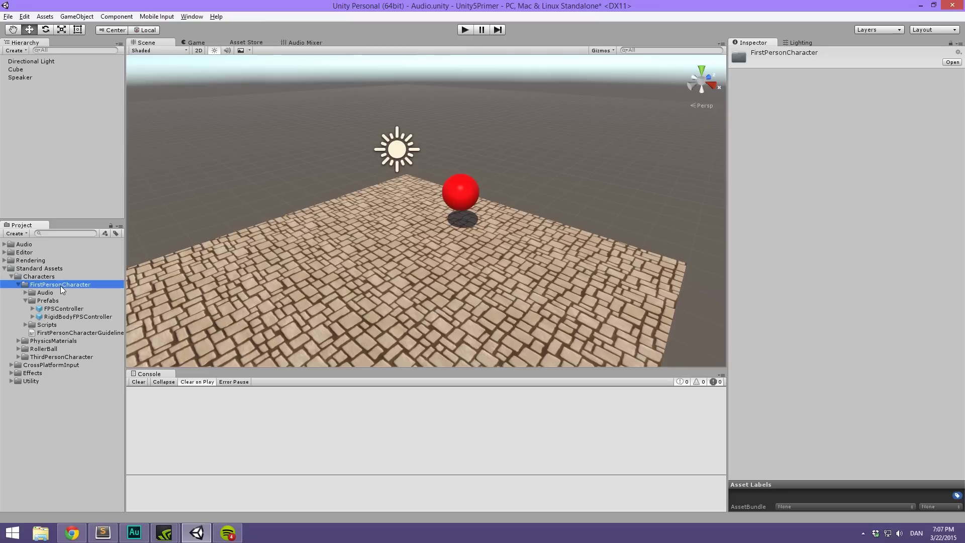
pyautogui.click(65, 300)
pyautogui.click(68, 308)
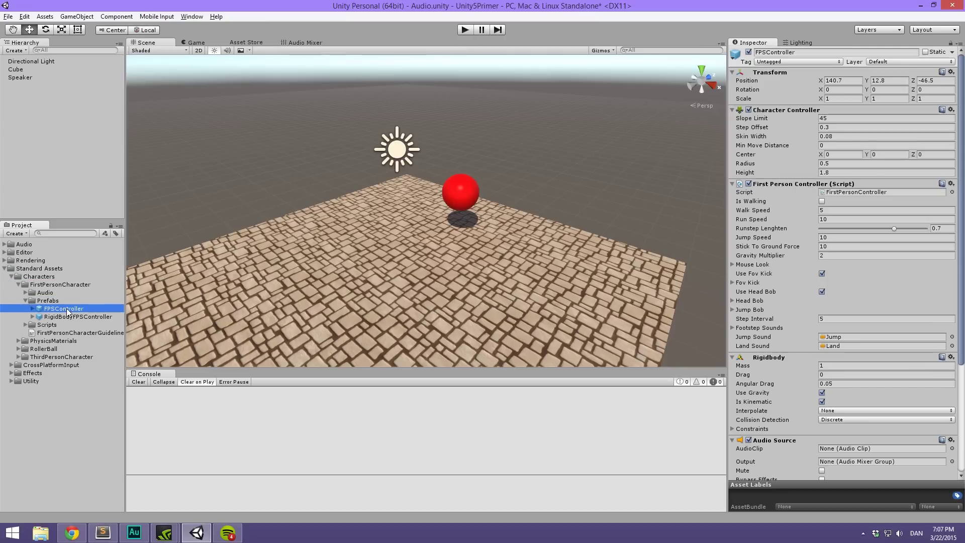
pyautogui.moveTo(68, 310); pyautogui.dragTo(38, 174)
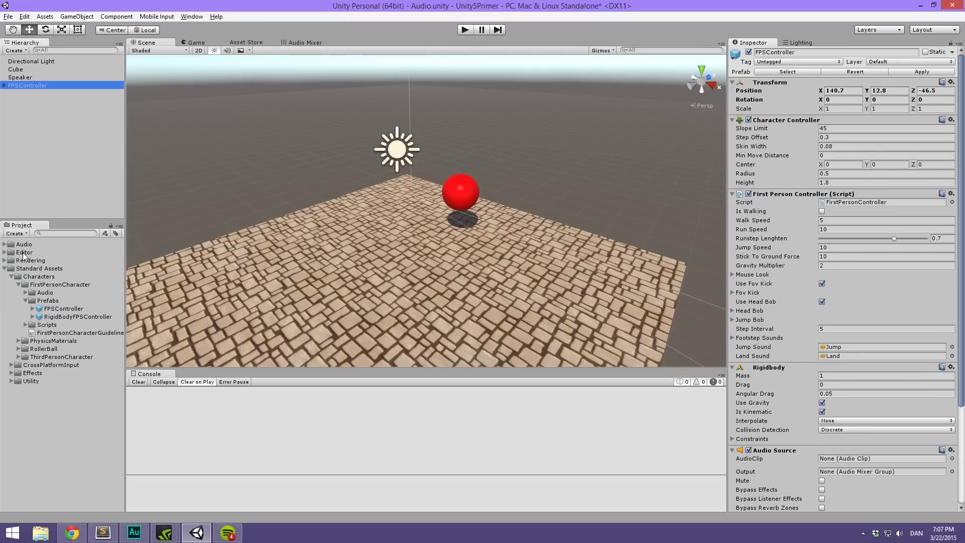
pyautogui.click(5, 268)
# Step: Reset the FPSController's position and move it above the cobblestone floor to about X 0, Y 1.28, Z -1.99
pyautogui.doubleClick(31, 86)
pyautogui.rightClick(778, 82)
pyautogui.click(794, 84)
pyautogui.moveTo(416, 214); pyautogui.dragTo(359, 241)
pyautogui.moveTo(466, 213); pyautogui.dragTo(342, 226)
pyautogui.scroll(-4, 438, 199)
pyautogui.keyDown('alt'); pyautogui.moveTo(451, 189); pyautogui.dragTo(472, 239); pyautogui.keyUp('alt')
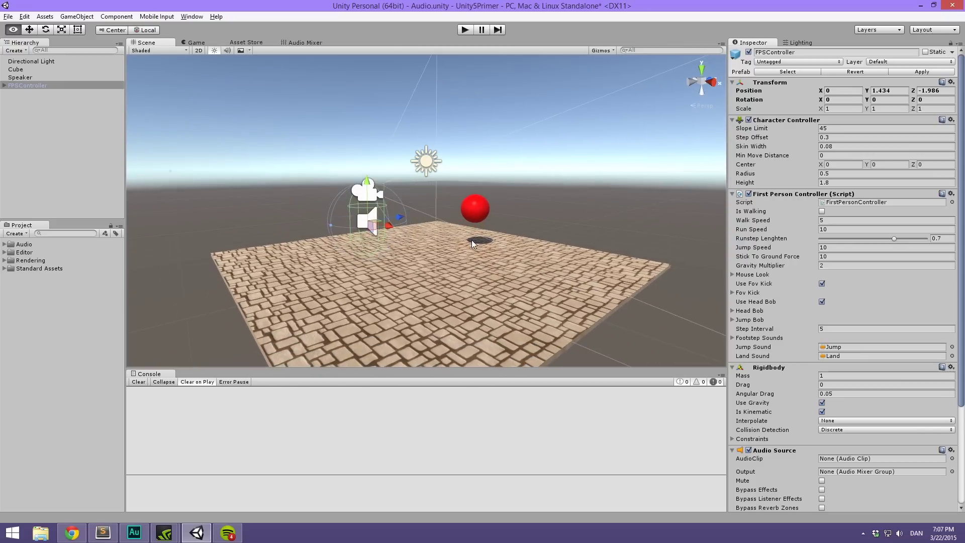
pyautogui.moveTo(367, 185); pyautogui.dragTo(482, 259)
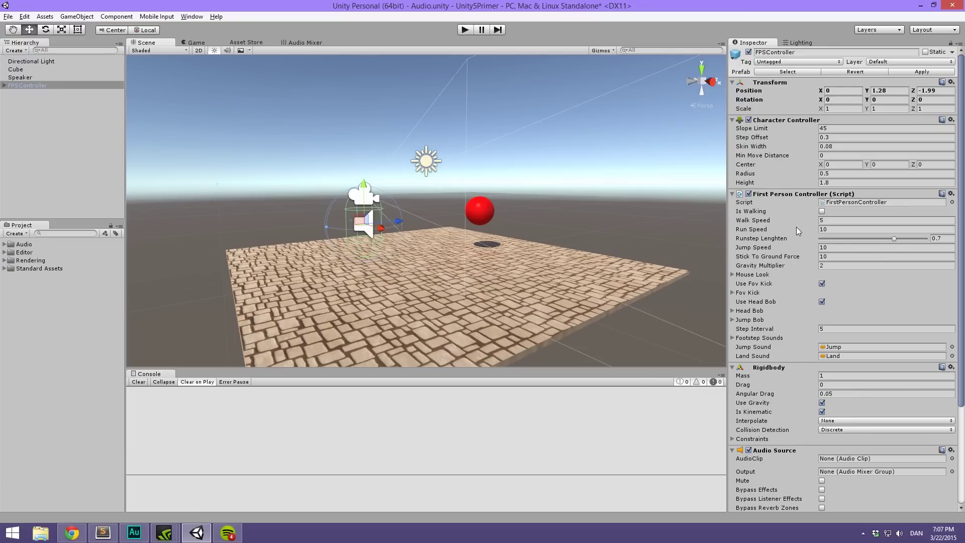
# Step: Deselect the FPSController and play-test the scene by looking around and jumping near the red sphere, finally stopping play mode
pyautogui.scroll(5, 468, 210)
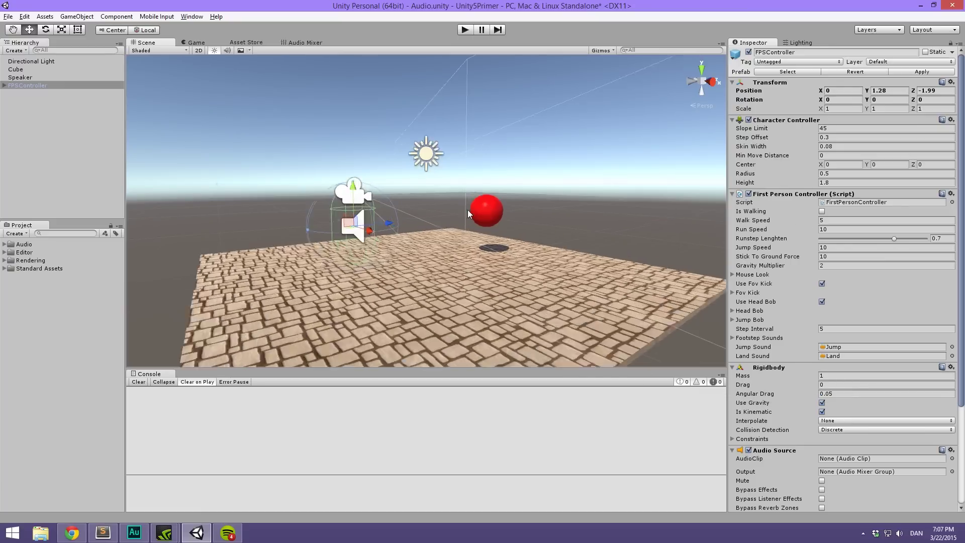
pyautogui.keyDown('alt'); pyautogui.moveTo(457, 213); pyautogui.dragTo(497, 258); pyautogui.keyUp('alt')
pyautogui.scroll(-5, 435, 195)
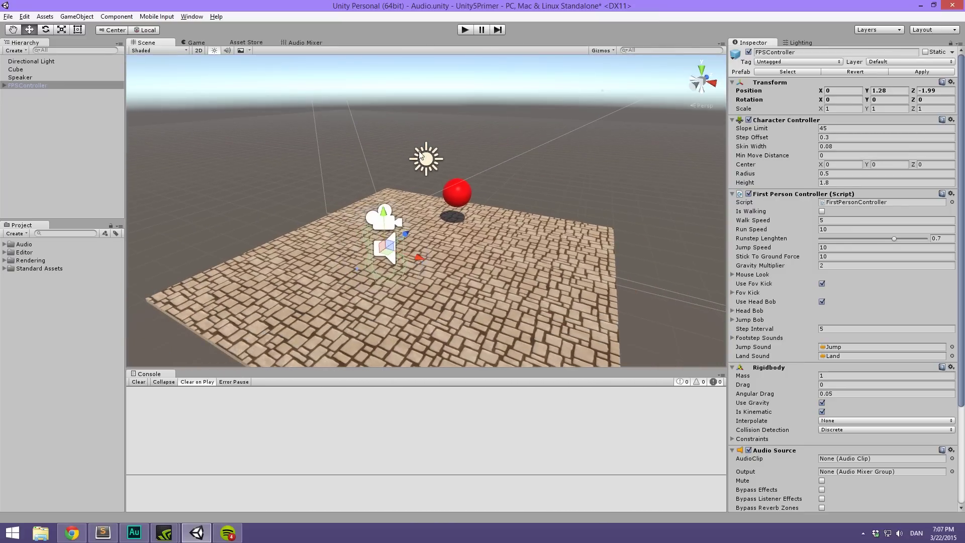
pyautogui.scroll(-2, 429, 200)
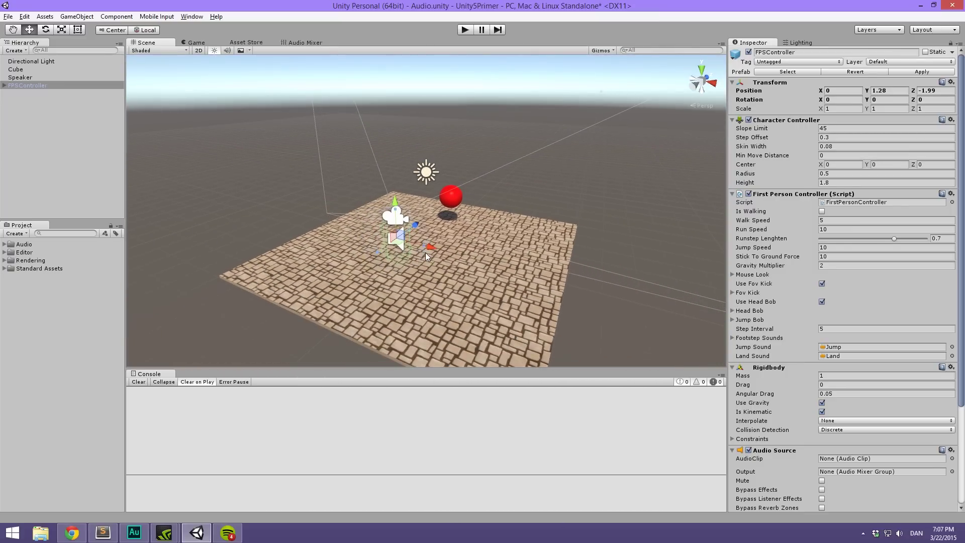
pyautogui.click(466, 158)
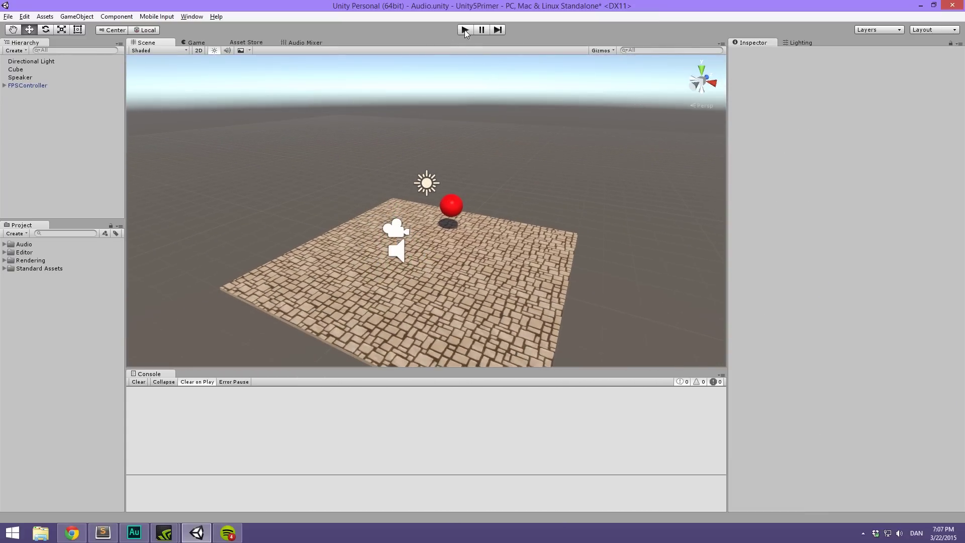
pyautogui.click(464, 30)
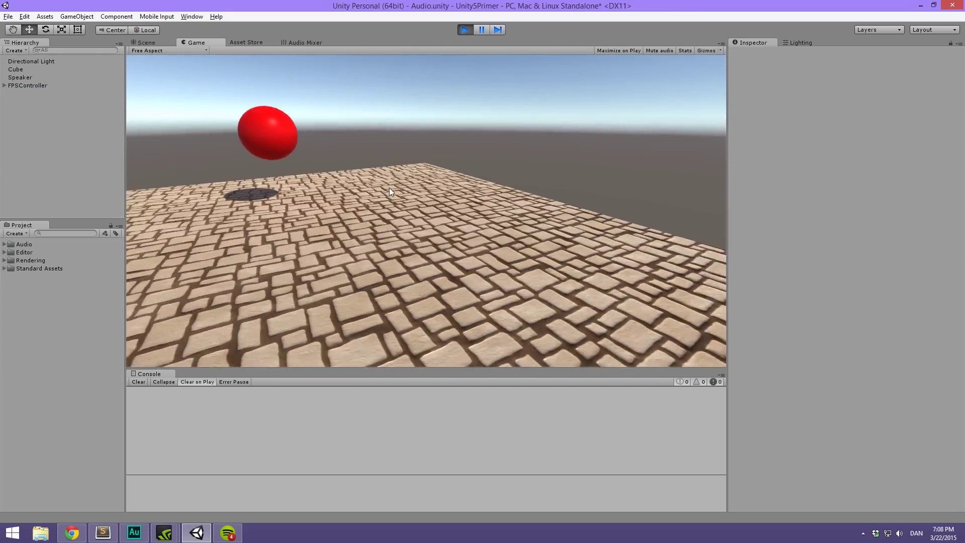
pyautogui.press('space')
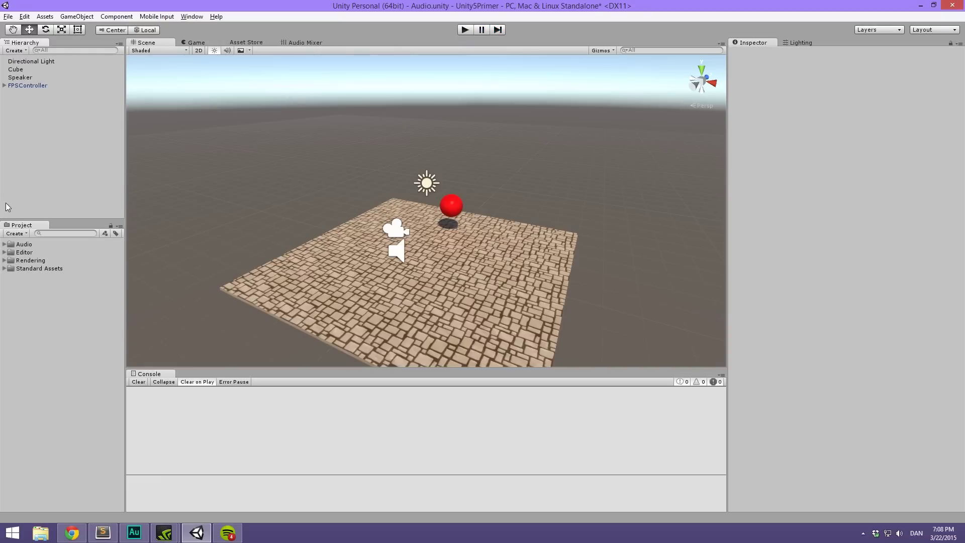
# Step: Examine the project's Audio folder and the free packages in the Asset Store's Audio category, and return to the Scene view
pyautogui.click(20, 245)
pyautogui.click(5, 244)
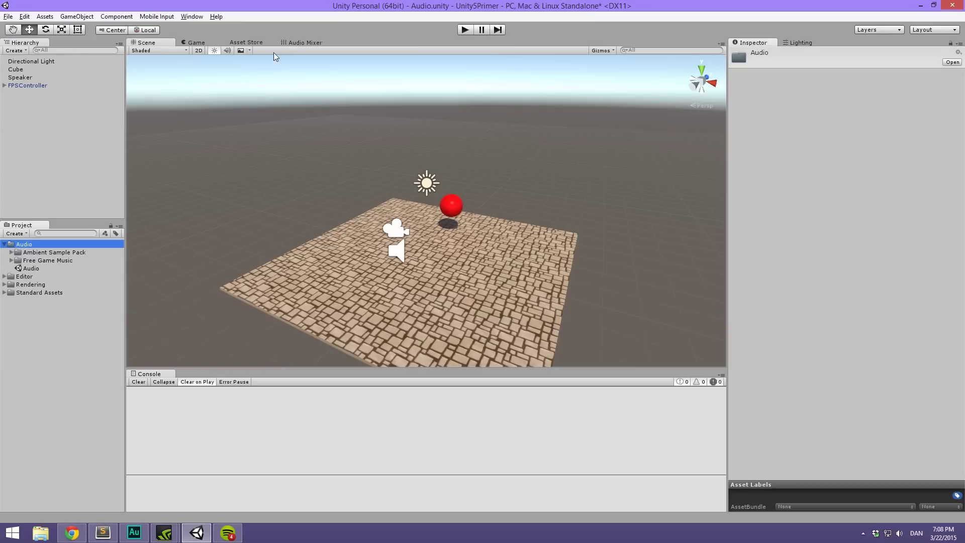
pyautogui.click(247, 42)
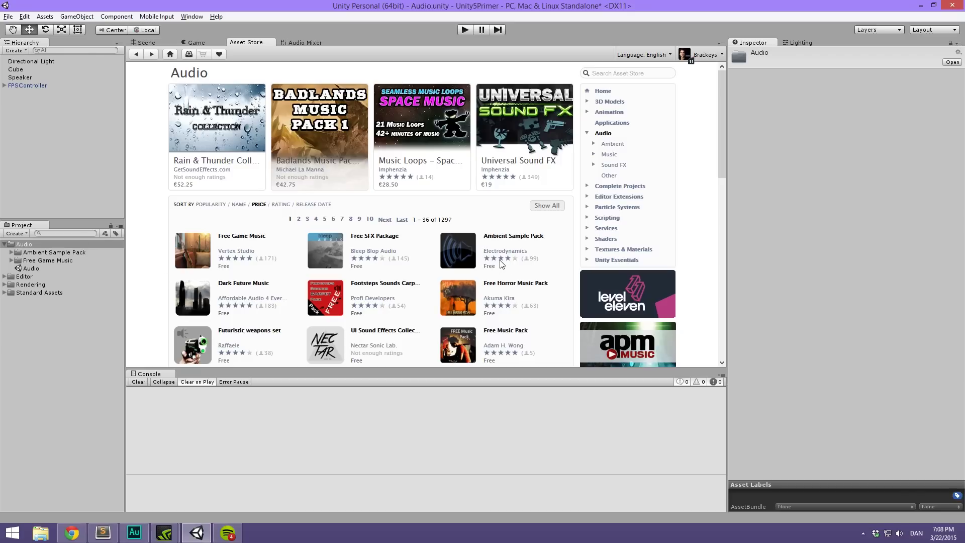
pyautogui.click(320, 42)
pyautogui.click(174, 44)
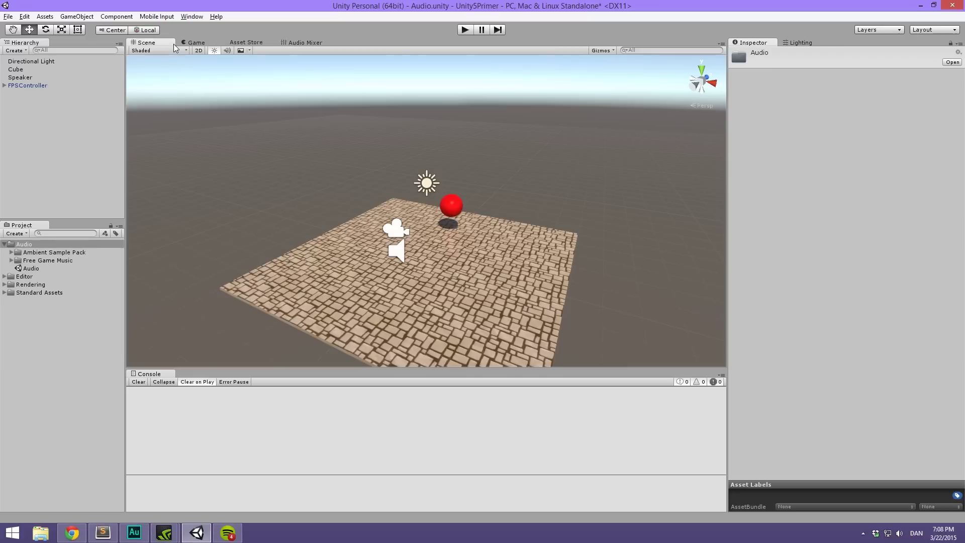
# Step: Create a new Audio Source object in the scene without a parent
pyautogui.scroll(3, 344, 134)
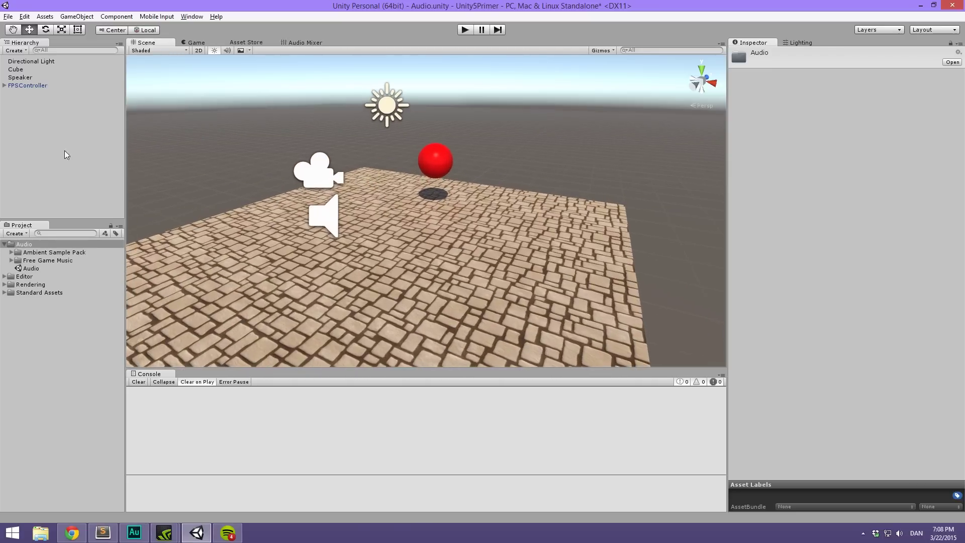
pyautogui.click(45, 147)
pyautogui.rightClick(44, 143)
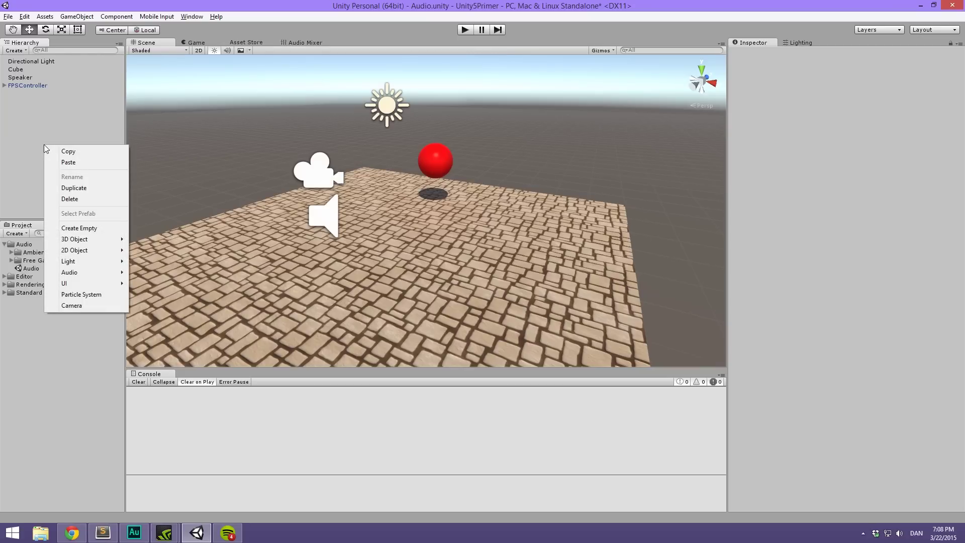
pyautogui.moveTo(109, 275)
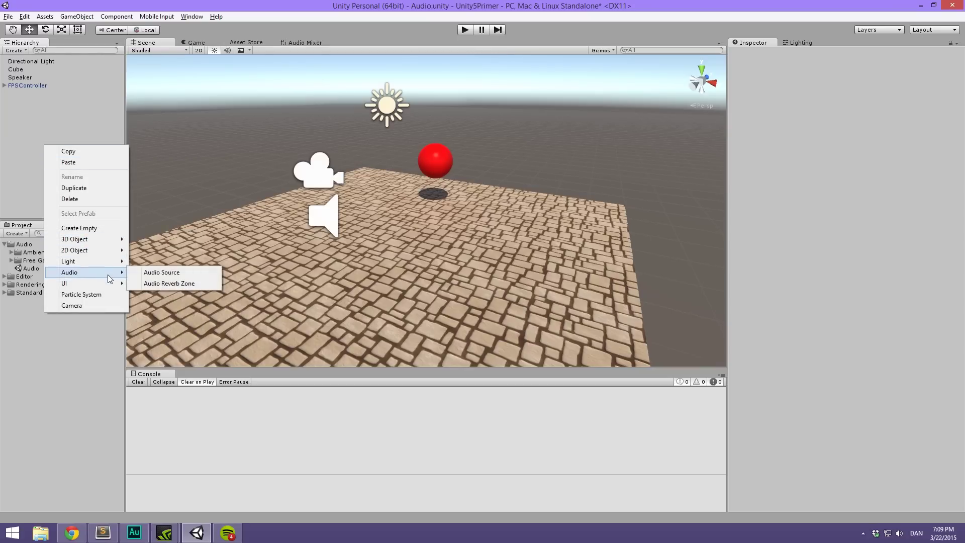
pyautogui.click(170, 277)
pyautogui.keyDown('alt'); pyautogui.moveTo(271, 222); pyautogui.dragTo(552, 174); pyautogui.keyUp('alt')
# Step: Examine the FPSController's components, including its Audio Source, and the Camera and Audio Listener on its FirstPersonCharacter child
pyautogui.click(56, 85)
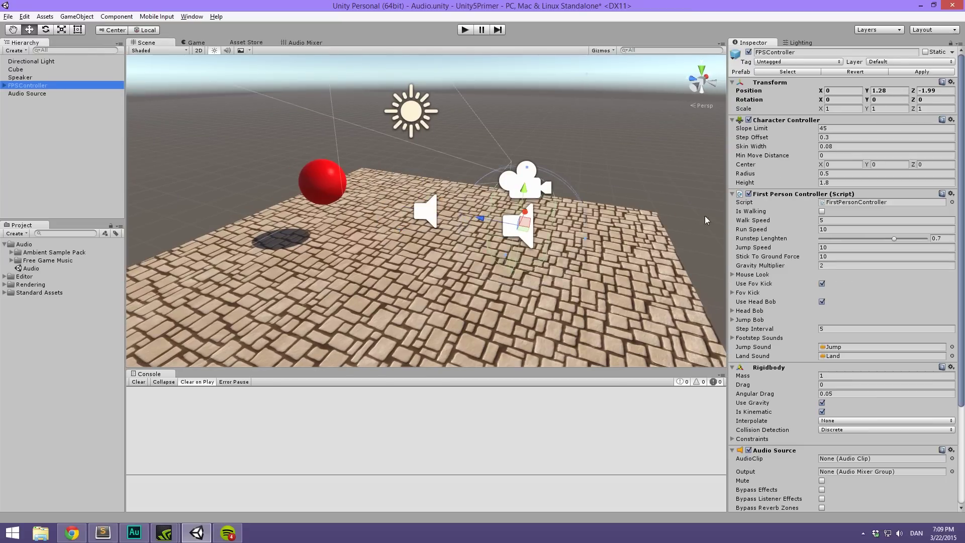
pyautogui.scroll(-6, 797, 289)
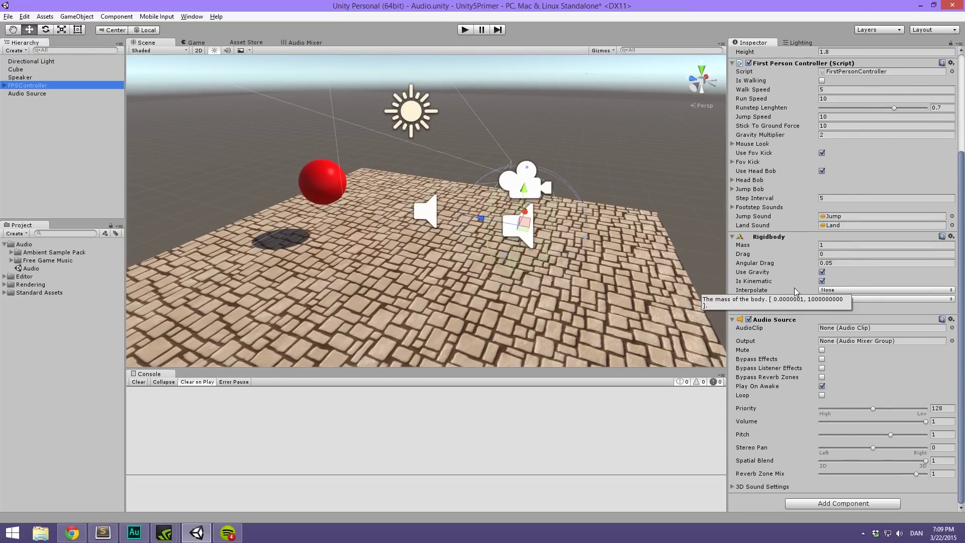
pyautogui.scroll(6, 794, 287)
pyautogui.scroll(-2, 764, 348)
pyautogui.scroll(2, 764, 348)
pyautogui.click(5, 86)
pyautogui.click(46, 94)
pyautogui.click(15, 86)
pyautogui.click(5, 85)
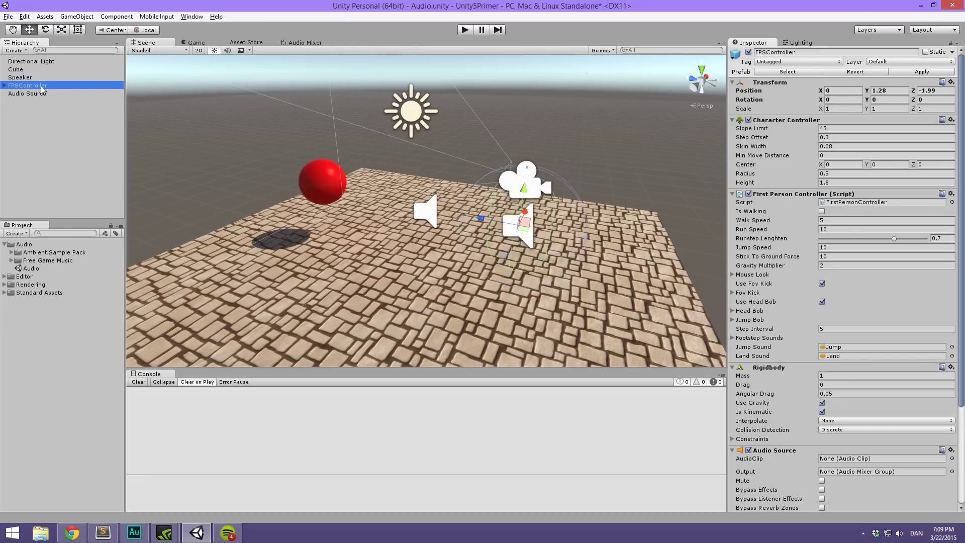
pyautogui.scroll(-3, 804, 326)
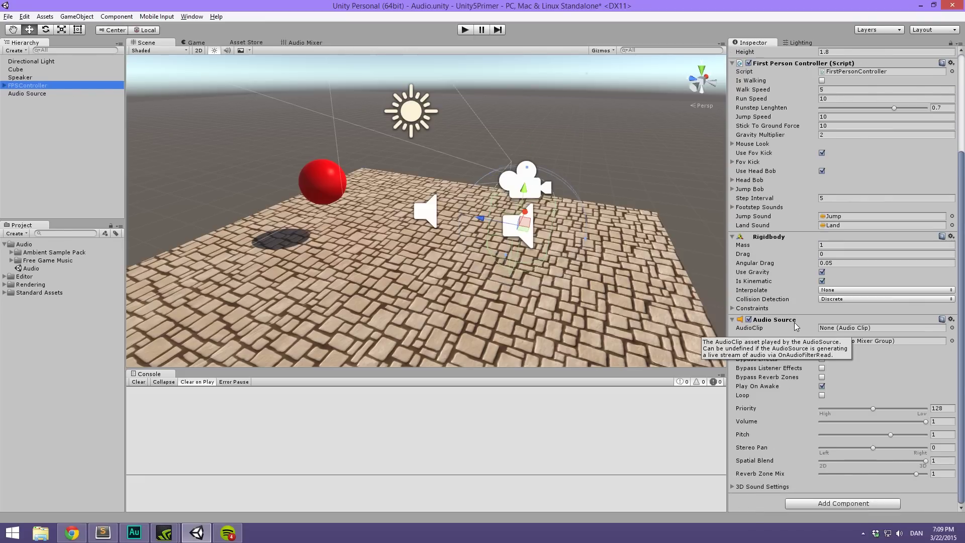
pyautogui.scroll(3, 800, 201)
pyautogui.scroll(-3, 803, 255)
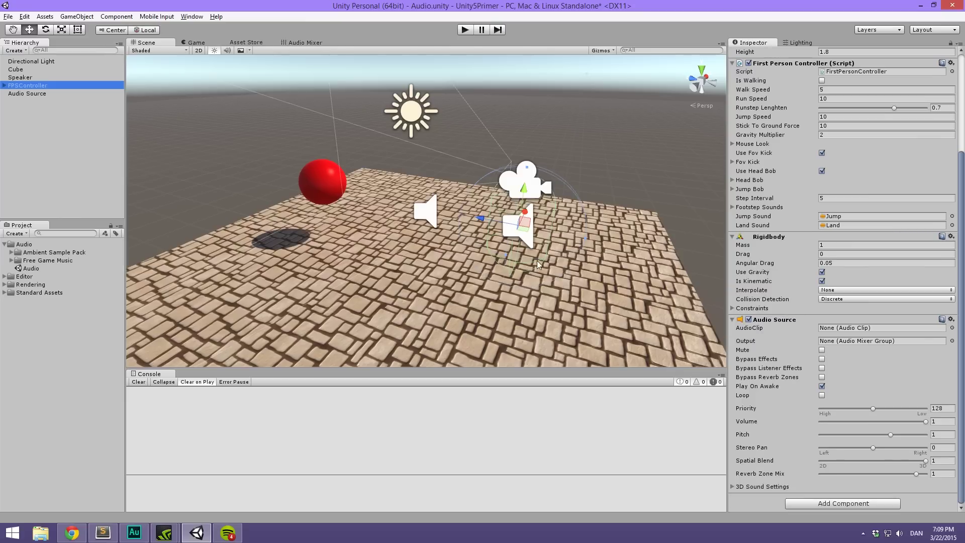
pyautogui.click(5, 86)
pyautogui.click(46, 94)
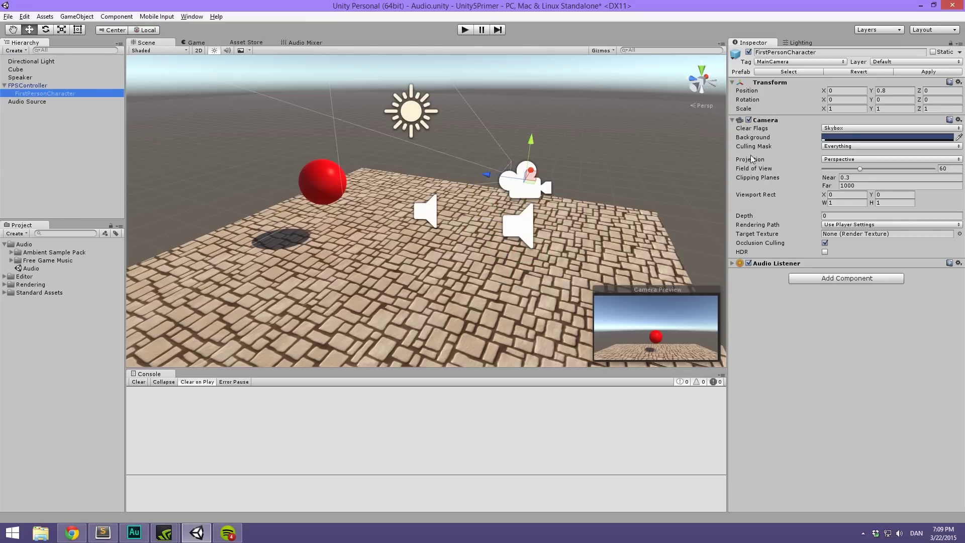
pyautogui.click(5, 86)
# Step: Assign the RainLoop1 - 29 Seconds clip from the Ambient Sample Pack folder to the new Audio Source object
pyautogui.doubleClick(27, 93)
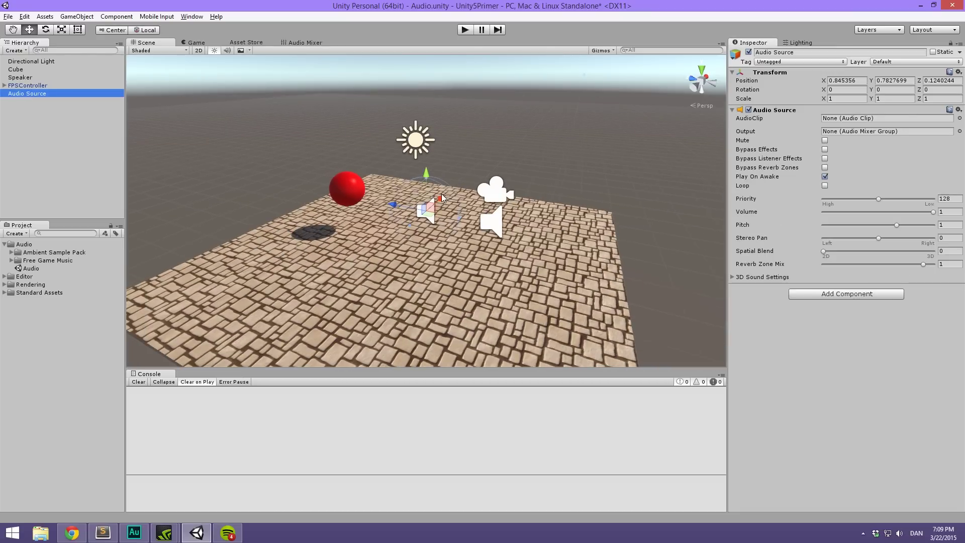
pyautogui.keyDown('alt'); pyautogui.moveTo(452, 216); pyautogui.dragTo(494, 198); pyautogui.keyUp('alt')
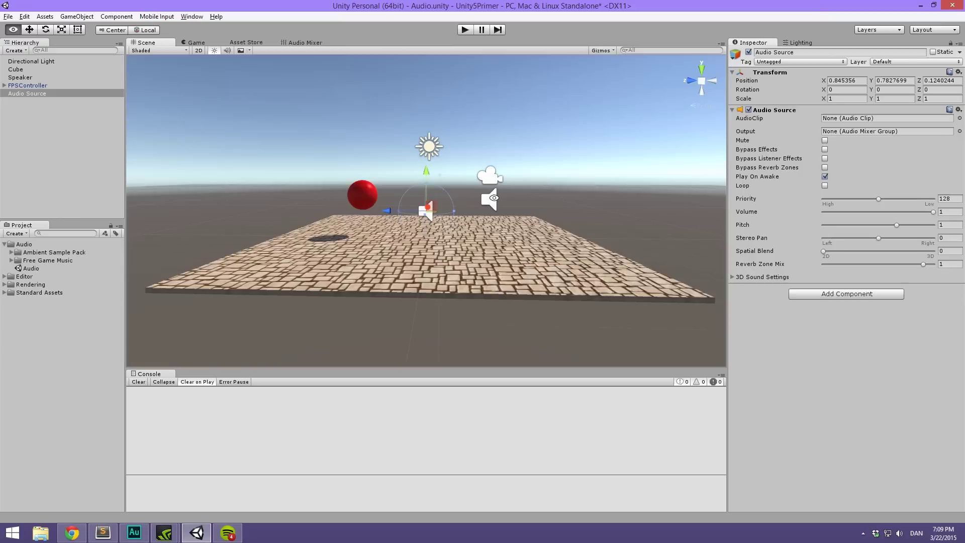
pyautogui.scroll(6, 460, 222)
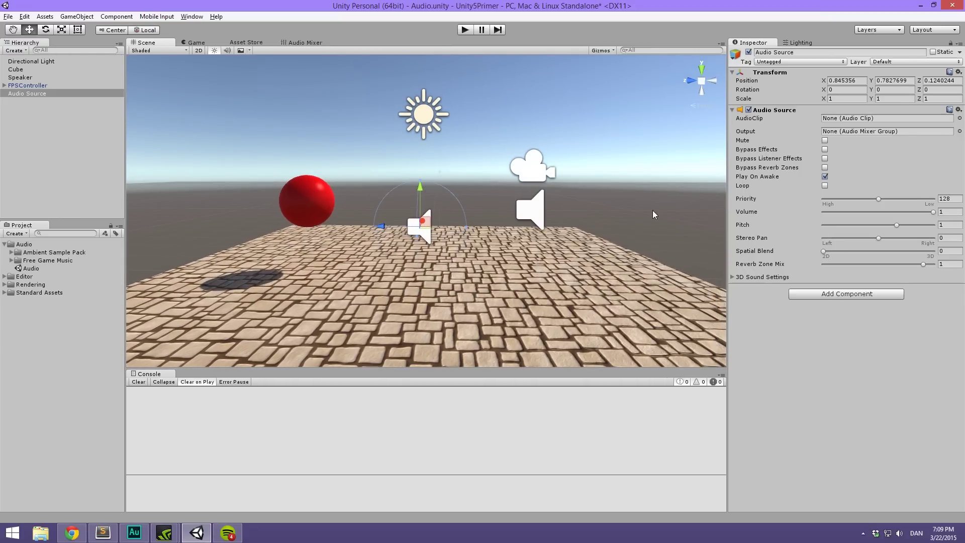
pyautogui.click(12, 261)
pyautogui.click(11, 260)
pyautogui.click(11, 252)
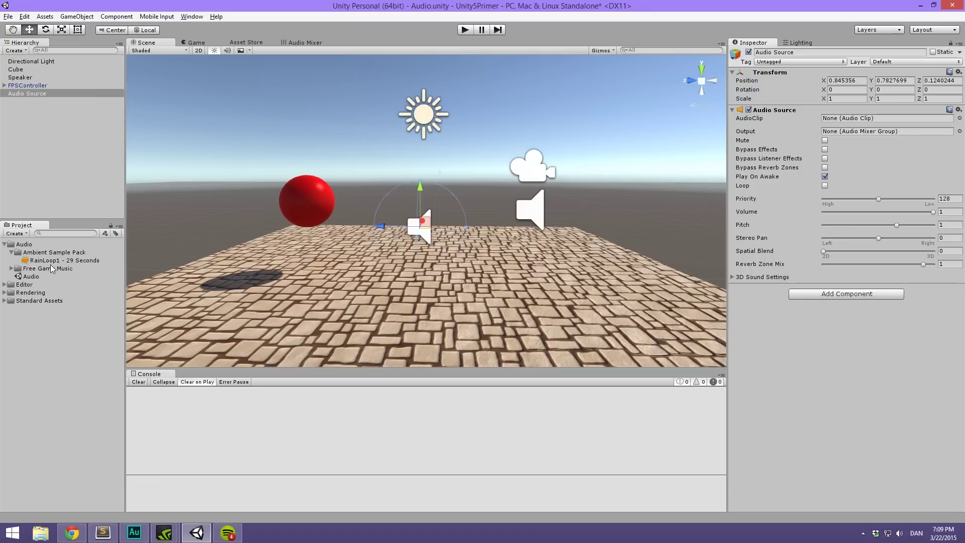
pyautogui.moveTo(57, 261); pyautogui.dragTo(865, 120)
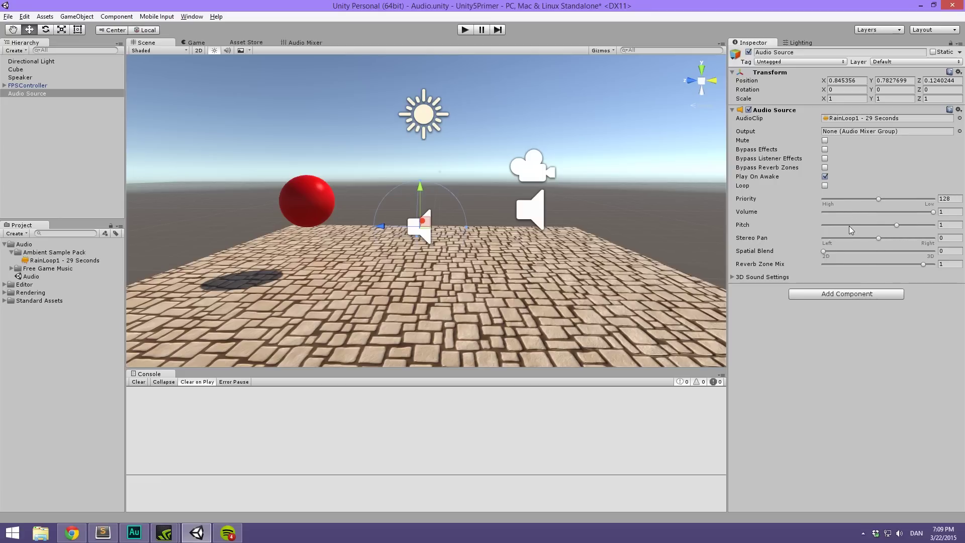
# Step: Enable looping on the rain Audio Source and set its Spatial Blend to 0 for fully 2D sound
pyautogui.click(825, 185)
pyautogui.click(823, 251)
pyautogui.scroll(-10, 494, 222)
# Step: Rename the Audio Source object as AmbientSound
pyautogui.click(7, 95)
pyautogui.click(791, 53)
pyautogui.press('BackSpace')
pyautogui.write('AmbientSound')
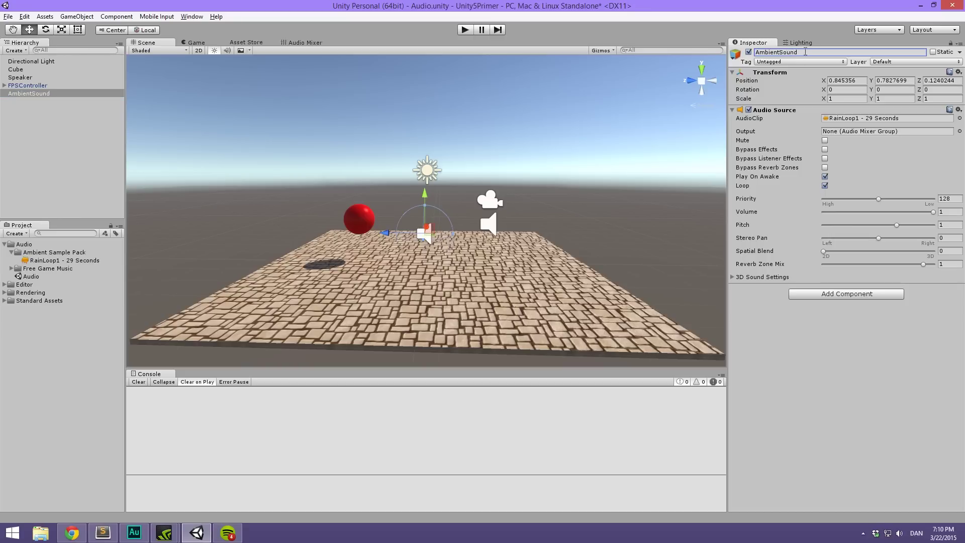
# Step: Play-test the scene, moving the first-person controller around to listen to the looping rain ambience, and stop playback
pyautogui.click(465, 30)
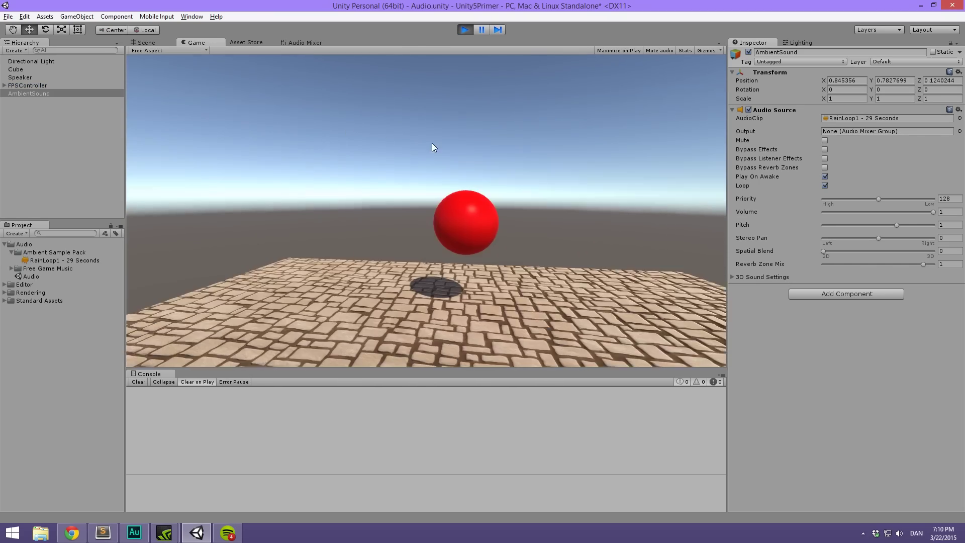
pyautogui.press('s')
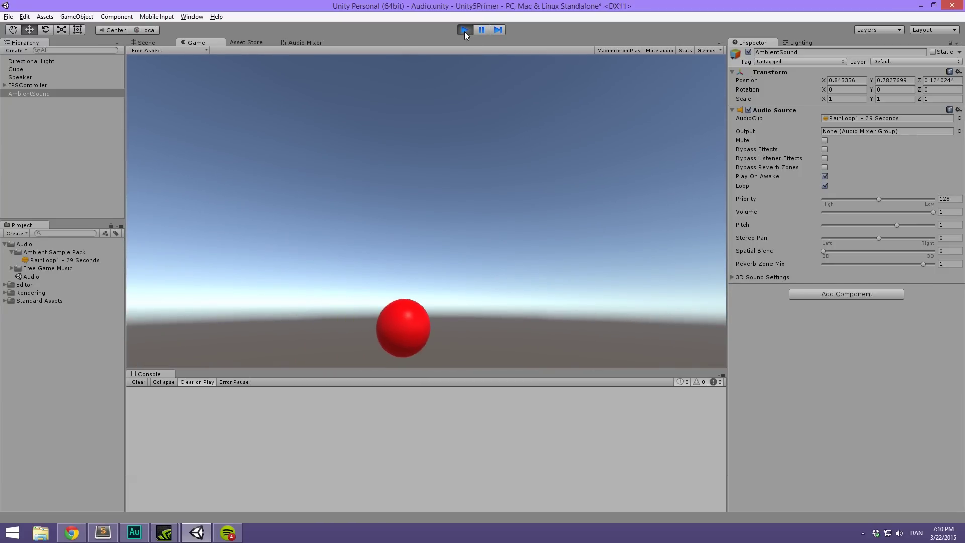
pyautogui.click(465, 30)
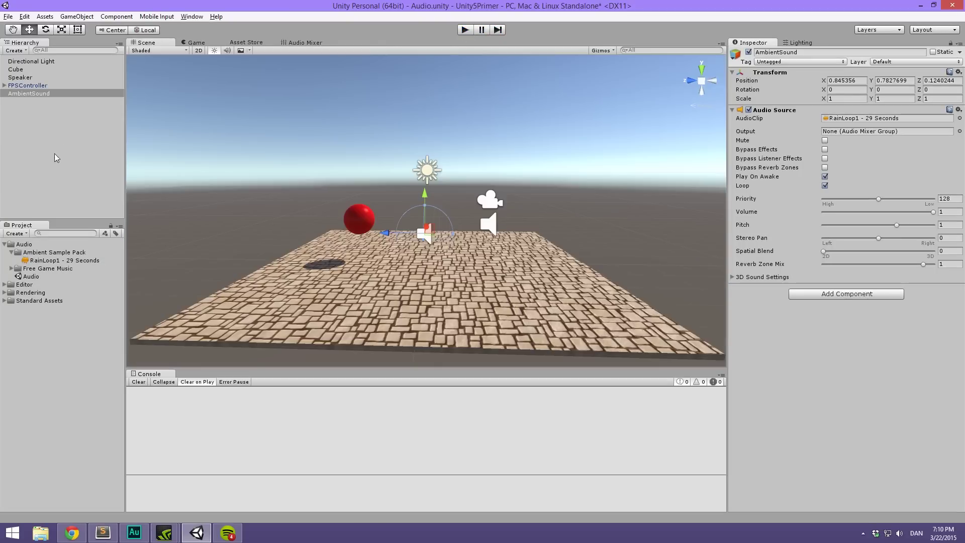
# Step: Add an Audio Source component to the Speaker object
pyautogui.click(33, 77)
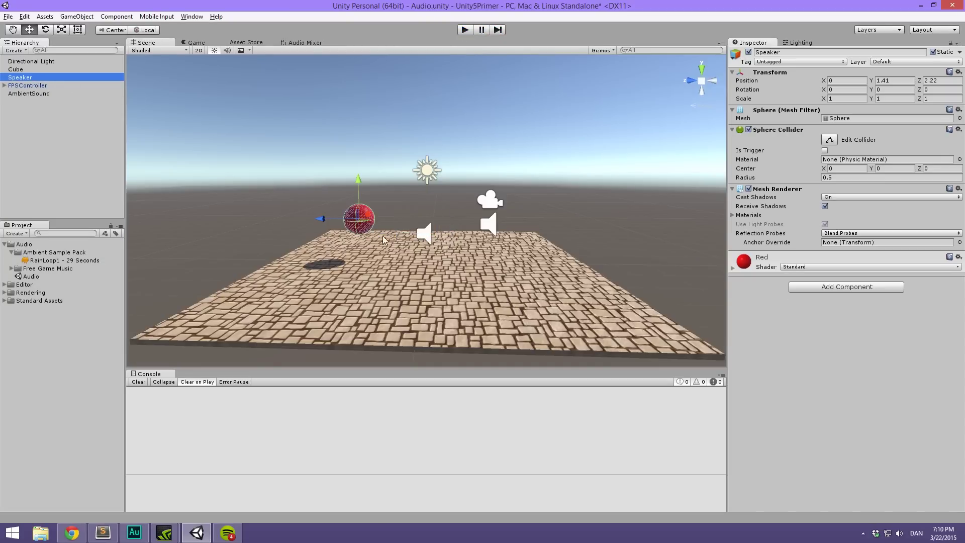
pyautogui.click(824, 286)
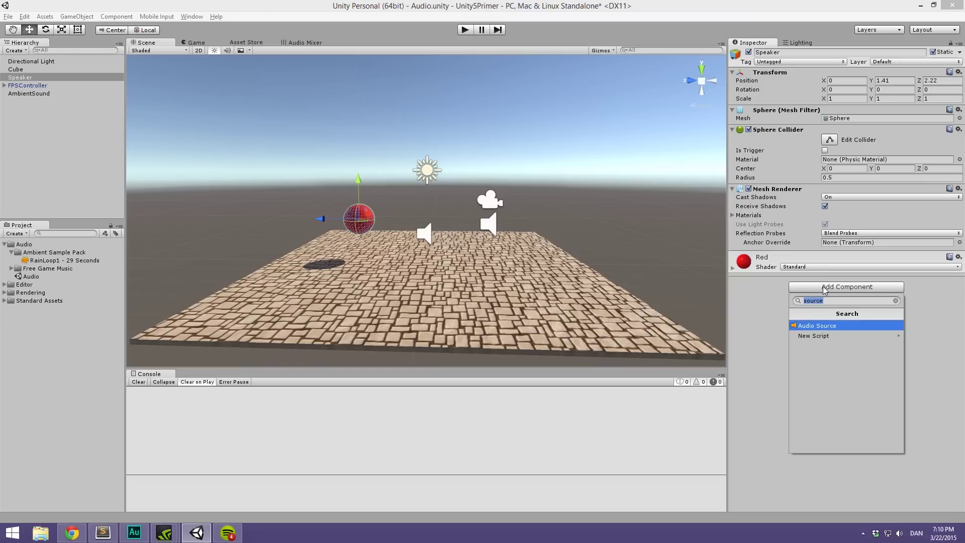
pyautogui.write('source')
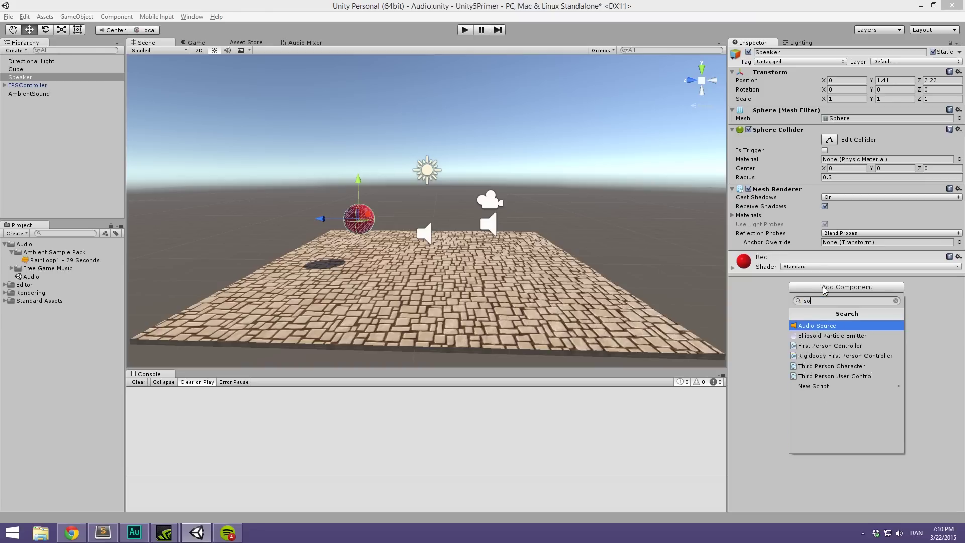
pyautogui.press('Return')
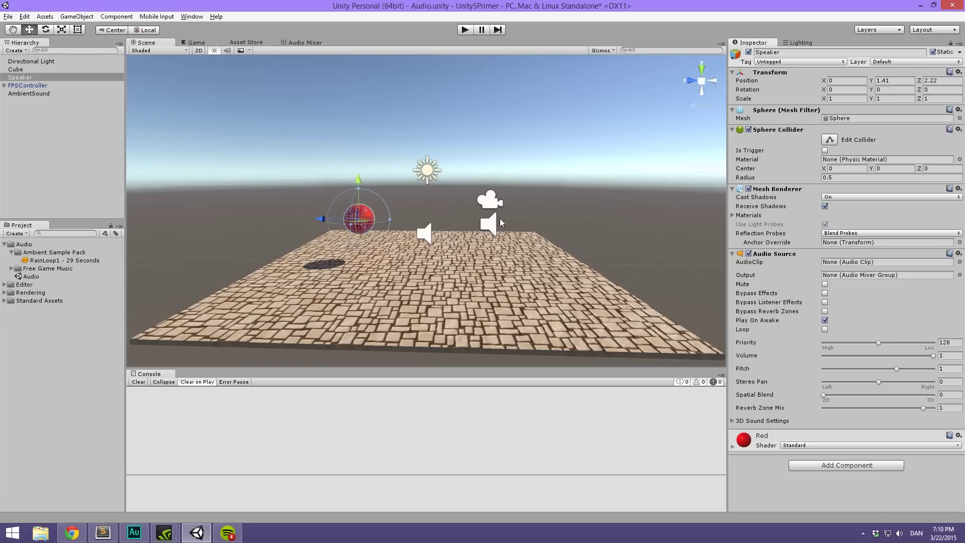
# Step: Assign the With love from Vertex Studio (4) clip from the Free Game Music folder to the Speaker's Audio Source
pyautogui.press('f')
pyautogui.scroll(-2, 457, 225)
pyautogui.scroll(-10, 457, 225)
pyautogui.scroll(8, 500, 213)
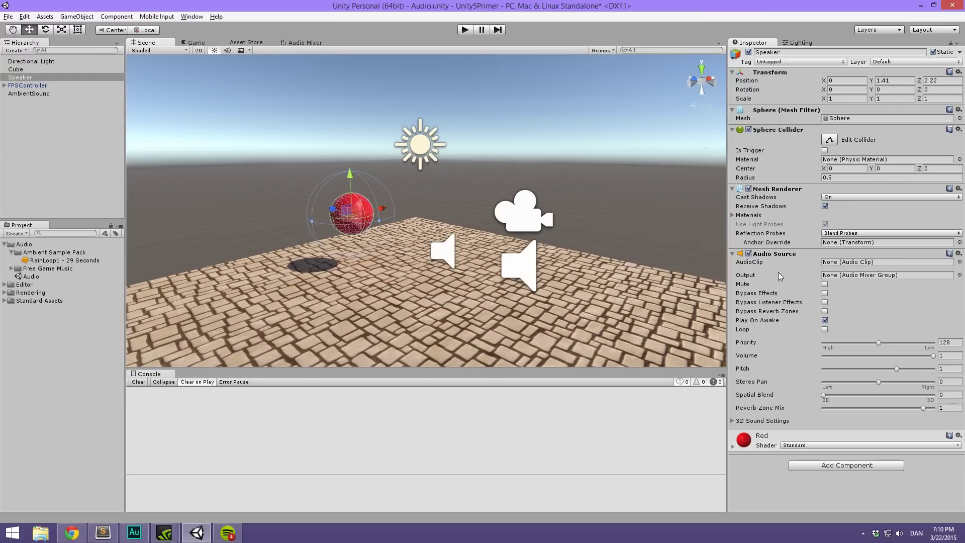
pyautogui.click(11, 252)
pyautogui.click(11, 260)
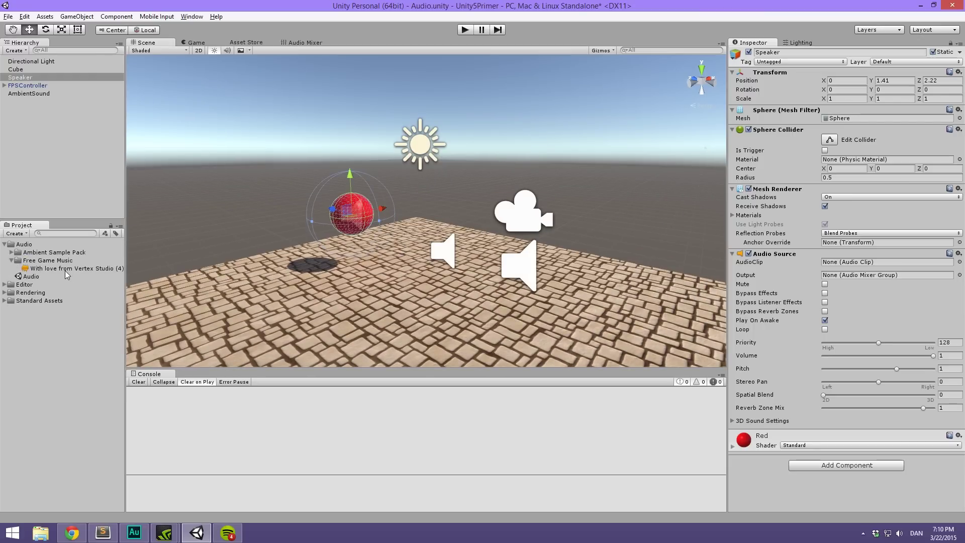
pyautogui.moveTo(93, 268); pyautogui.dragTo(865, 266)
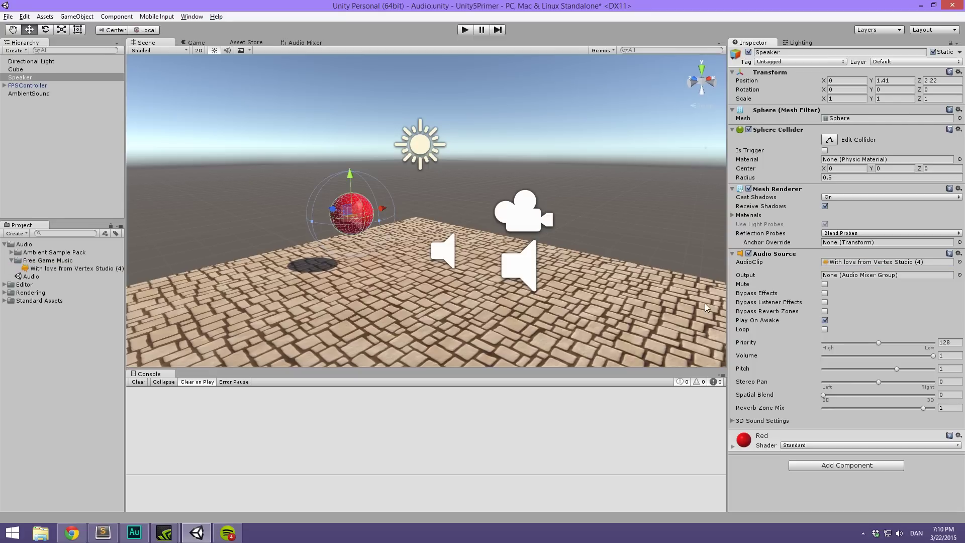
# Step: Enable looping on the Speaker's Audio Source and set its Spatial Blend to 1 for fully 3D sound
pyautogui.click(824, 330)
pyautogui.moveTo(827, 394); pyautogui.dragTo(921, 390)
# Step: Play-test the scene, walking toward and away from the red speaker and turning around to hear its 3D music, and stop playback
pyautogui.click(466, 30)
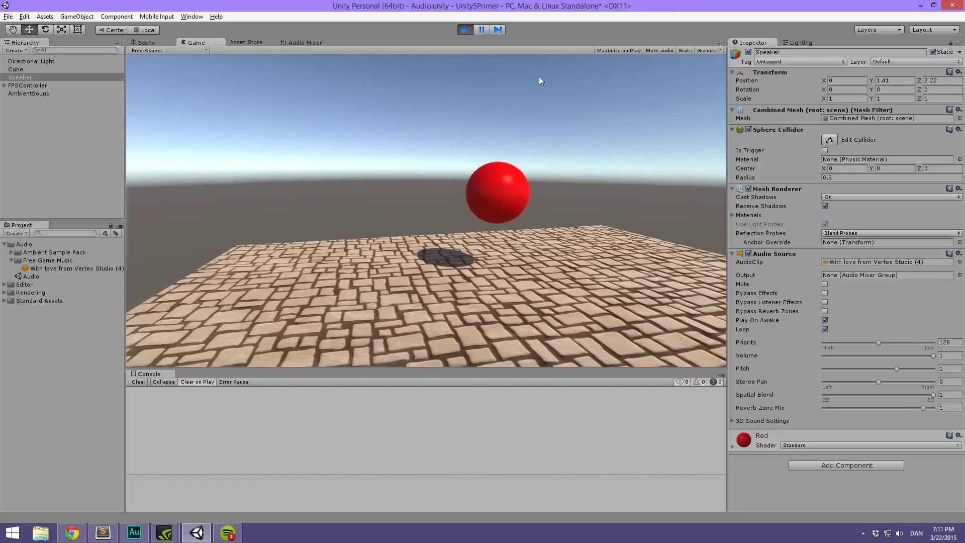
pyautogui.press('w')
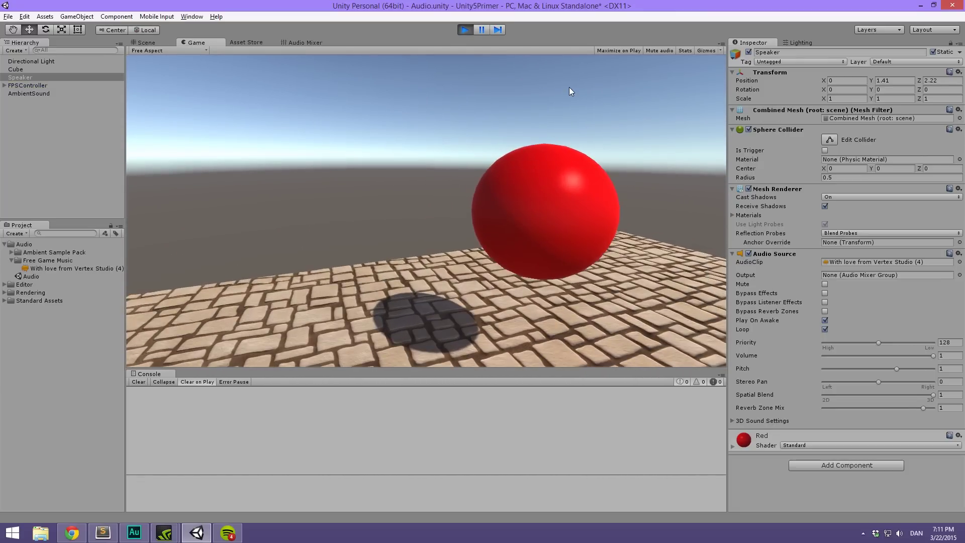
pyautogui.press('w')
pyautogui.press('s')
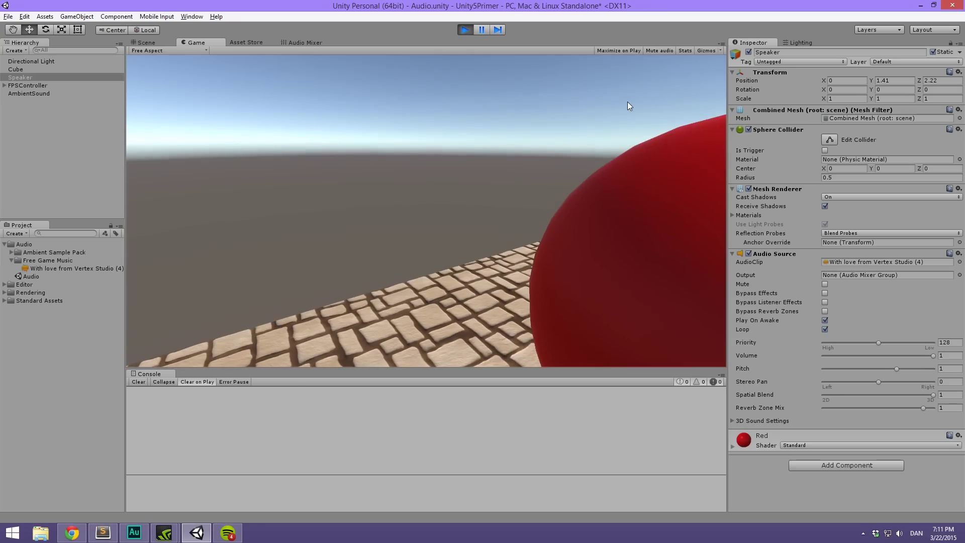
pyautogui.press('s')
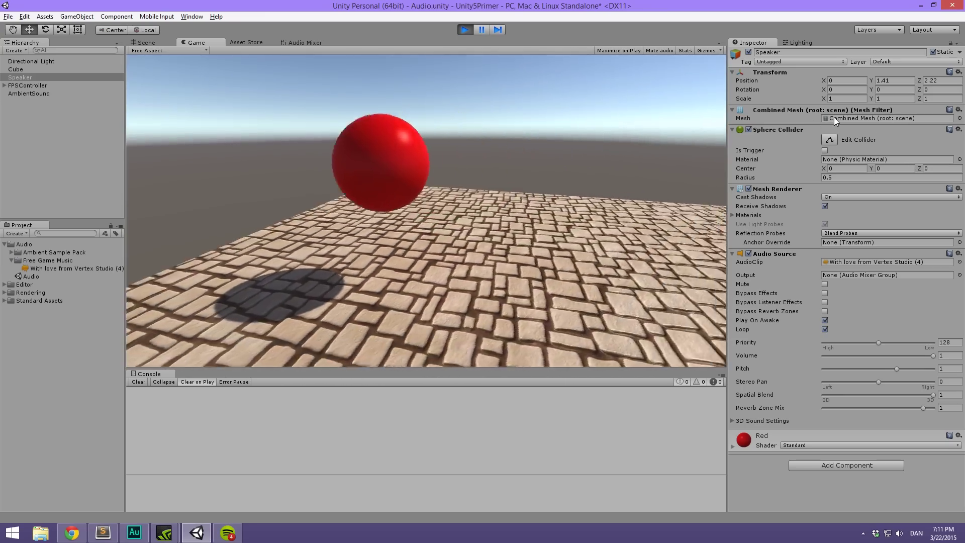
pyautogui.press('w')
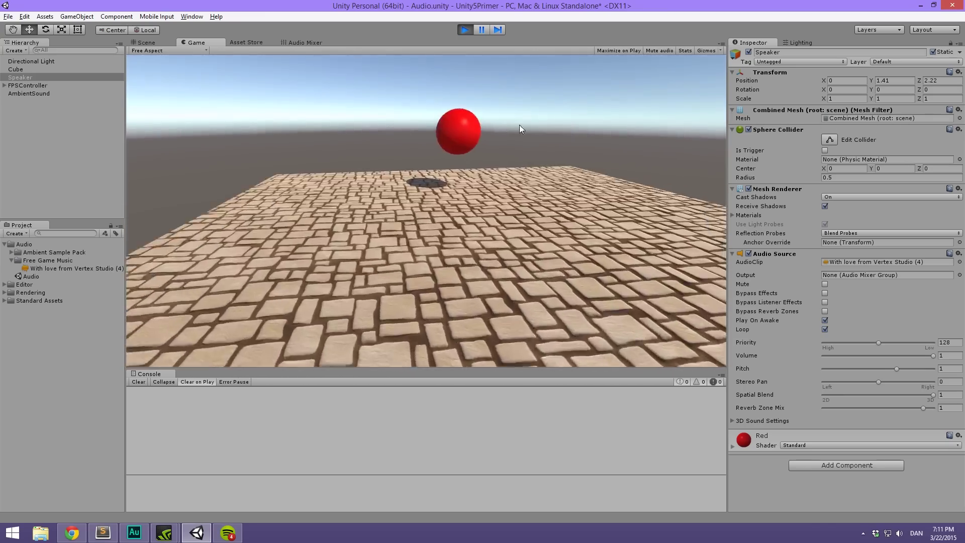
pyautogui.press('w')
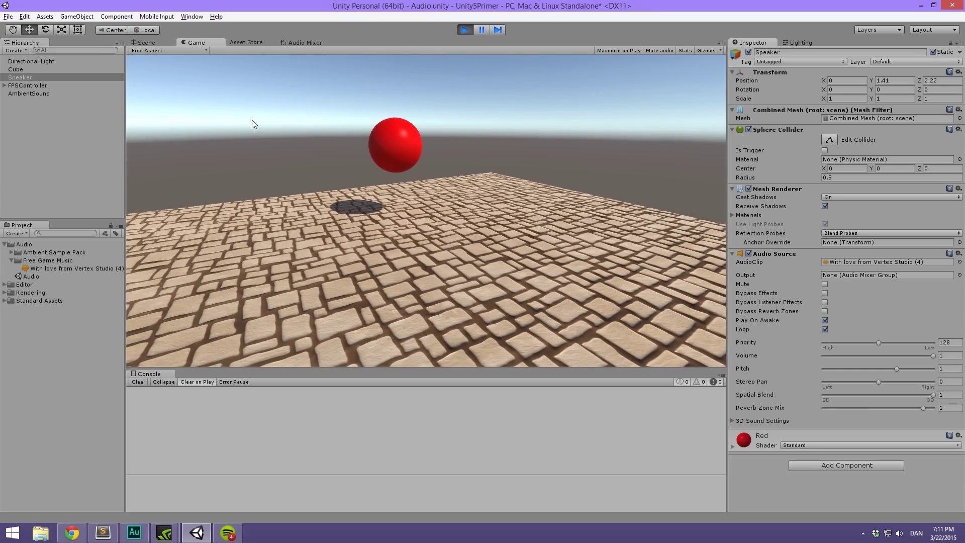
pyautogui.press('w')
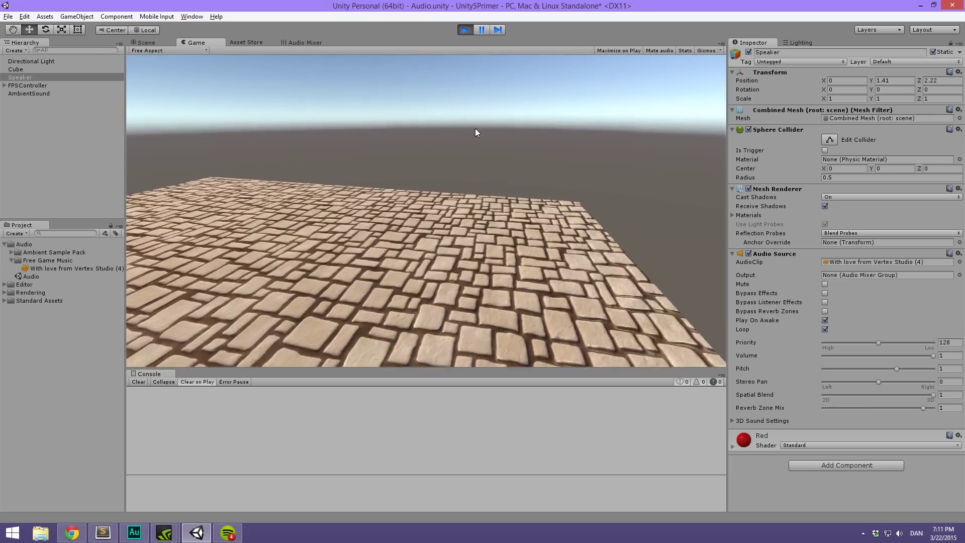
pyautogui.press('w')
pyautogui.press('s')
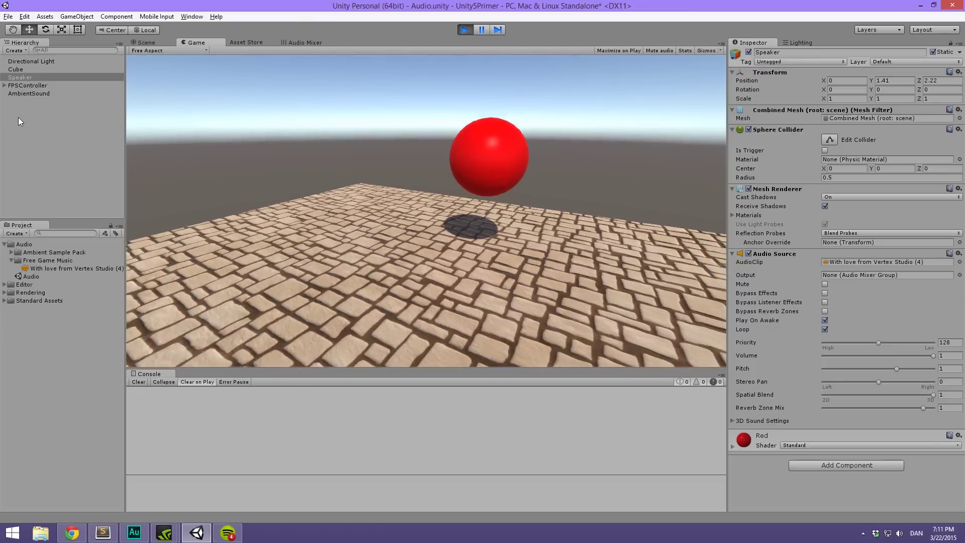
pyautogui.press('s')
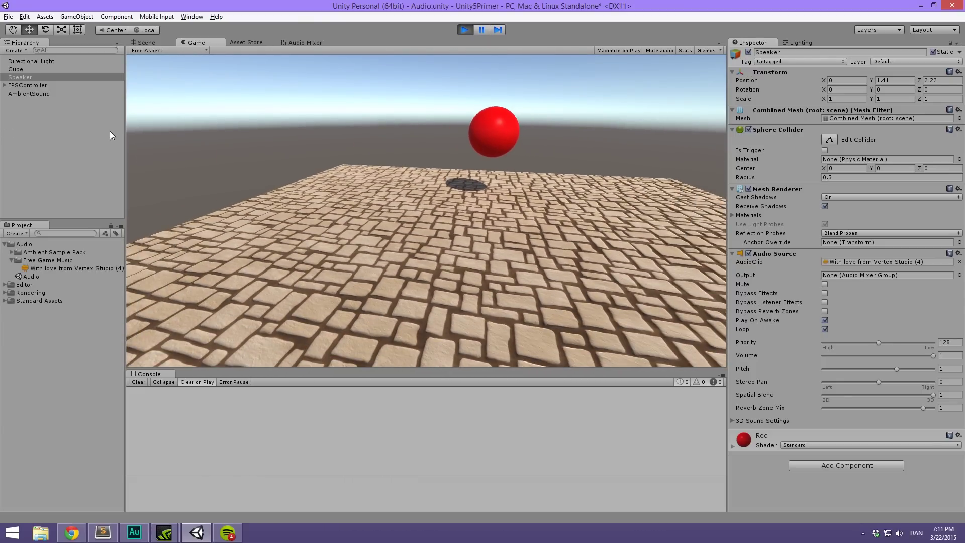
pyautogui.hotkey('ctrl', 'p')
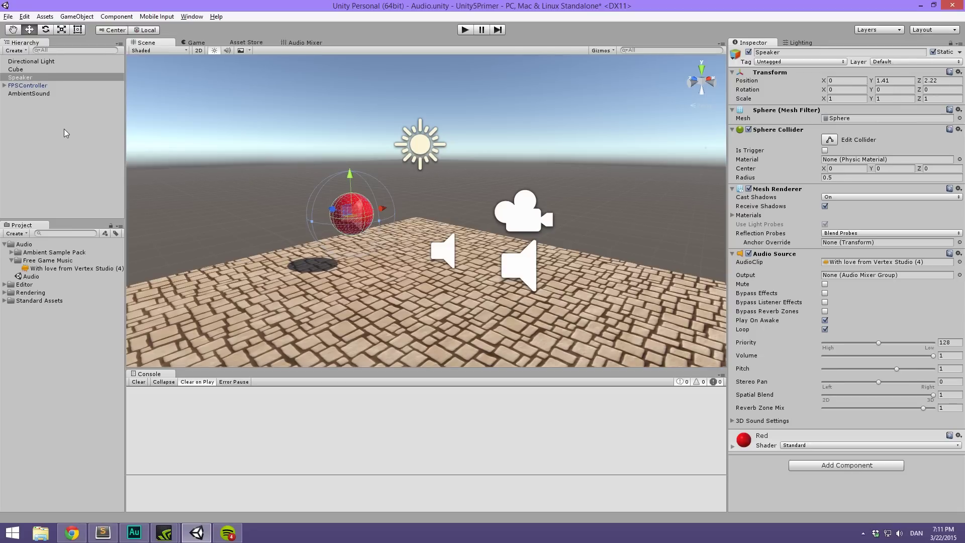
# Step: Deselect the Speaker and open the Audio Mixer window
pyautogui.click(80, 134)
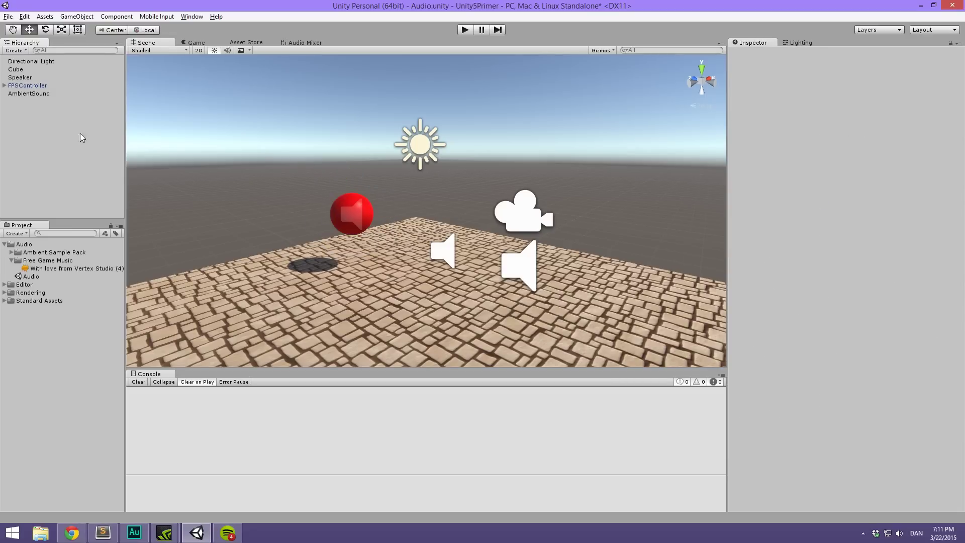
pyautogui.click(318, 43)
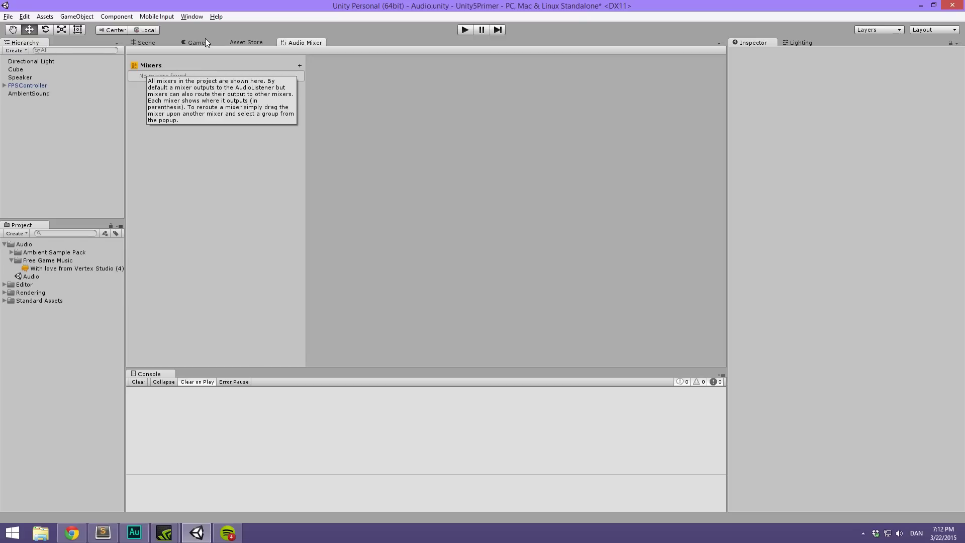
pyautogui.click(191, 17)
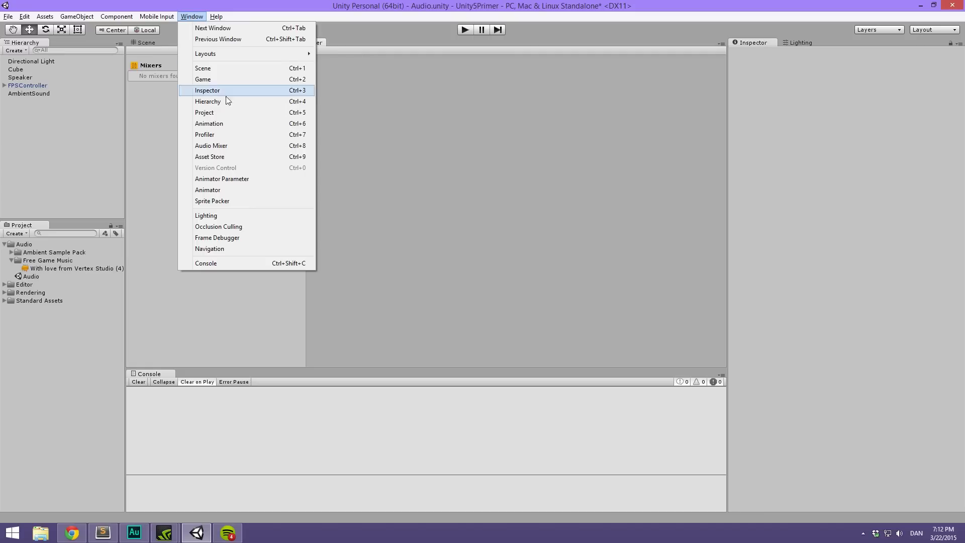
pyautogui.click(263, 146)
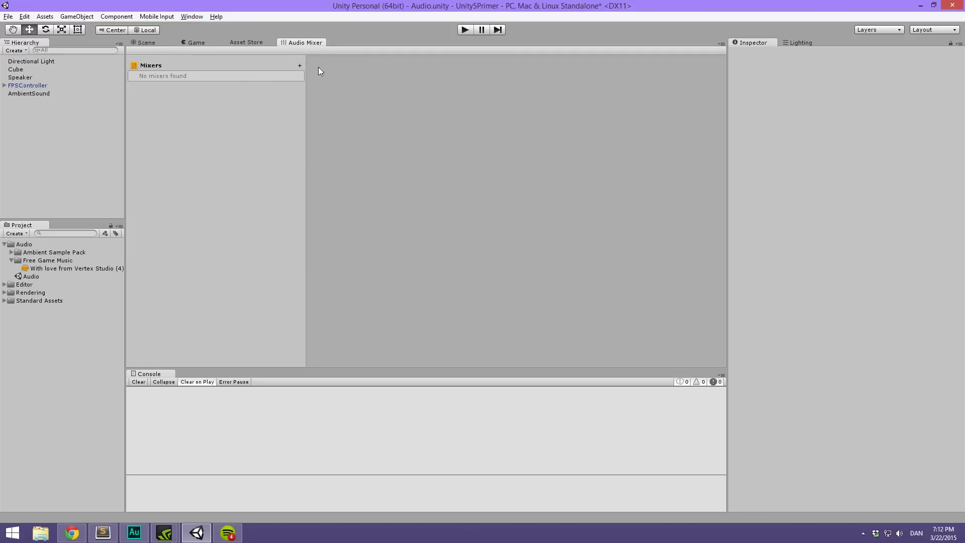
# Step: Create a new audio mixer named MainMixer
pyautogui.click(300, 66)
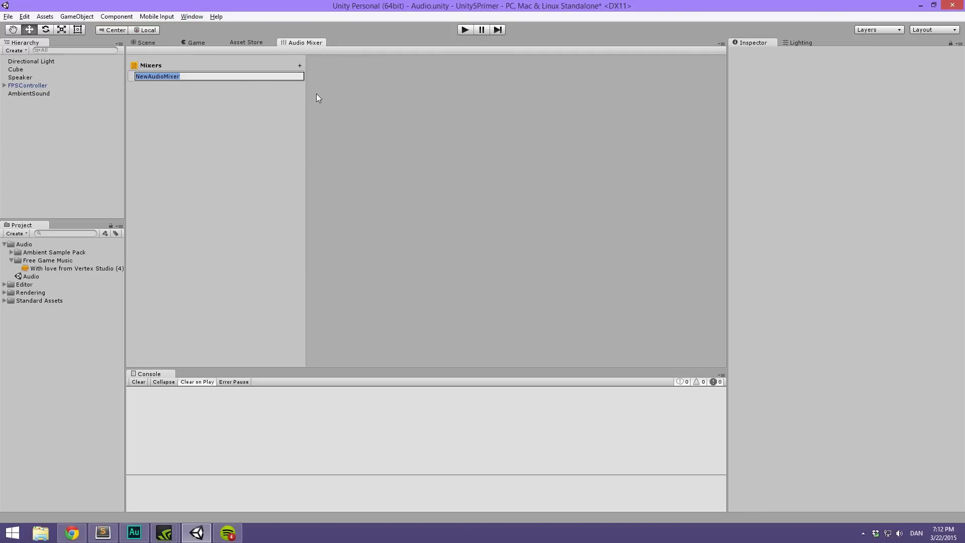
pyautogui.press('BackSpace')
pyautogui.write('MainMixer')
pyautogui.press('Return')
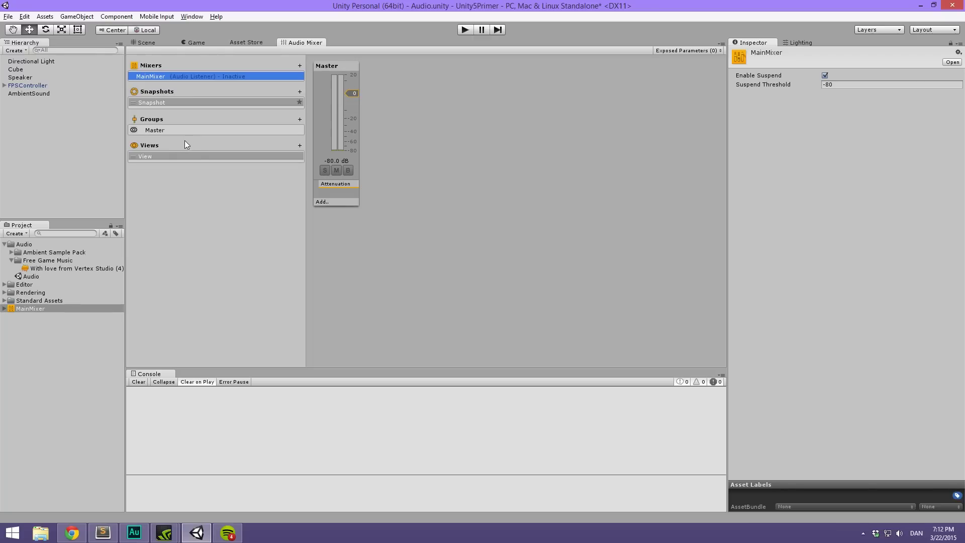
# Step: Add a group named Music under the Master group of MainMixer
pyautogui.click(300, 119)
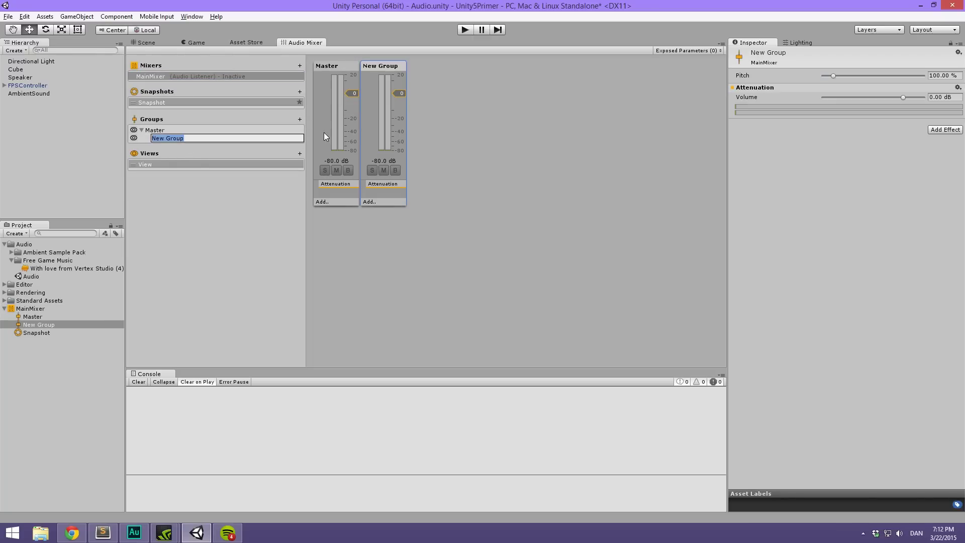
pyautogui.press('BackSpace')
pyautogui.write('Music')
pyautogui.press('Return')
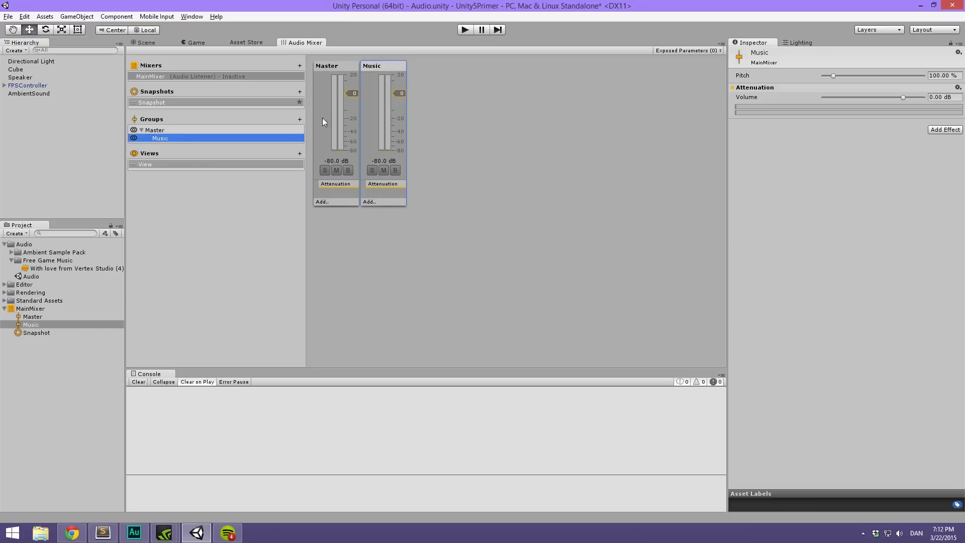
pyautogui.click(300, 122)
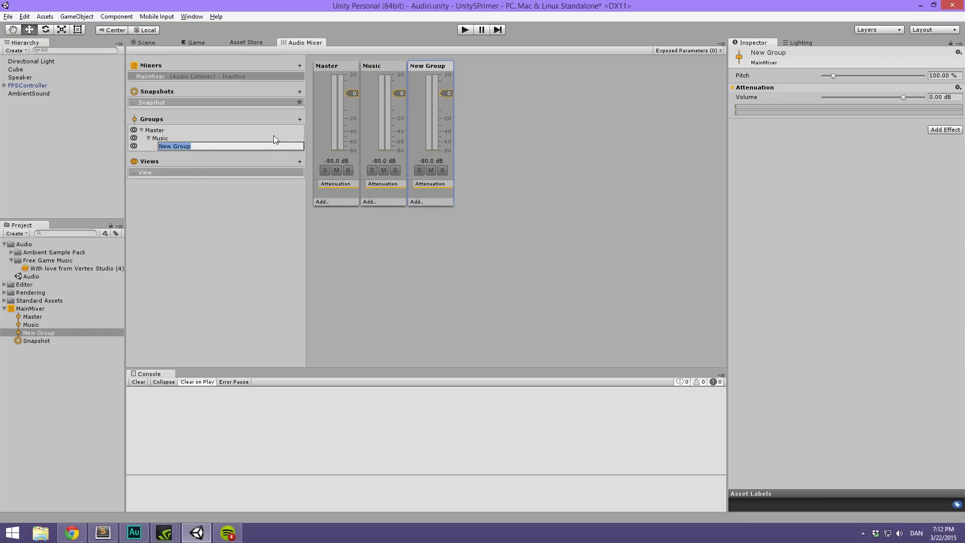
pyautogui.press('Return')
pyautogui.press('Delete')
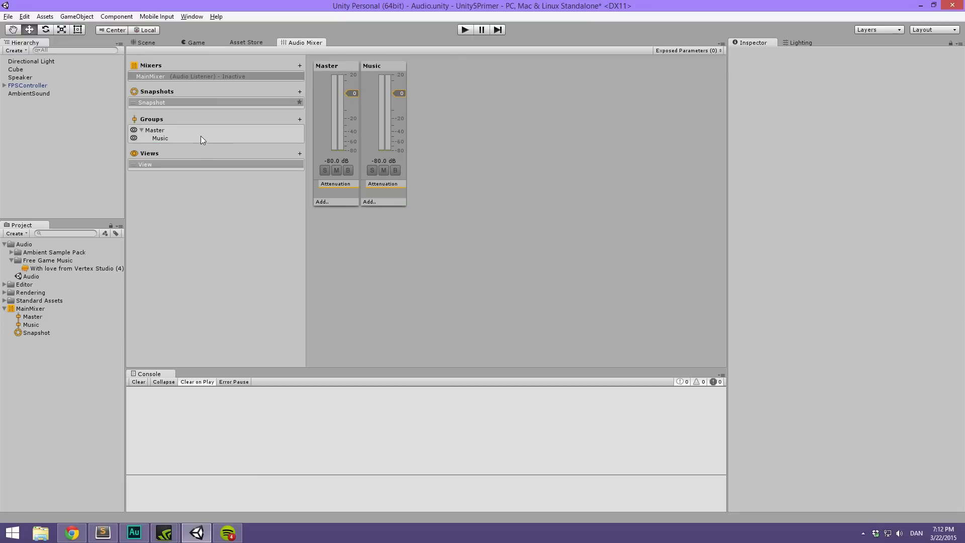
# Step: Add a group named Player directly under the Master group
pyautogui.click(201, 132)
pyautogui.click(300, 119)
pyautogui.press('BackSpace')
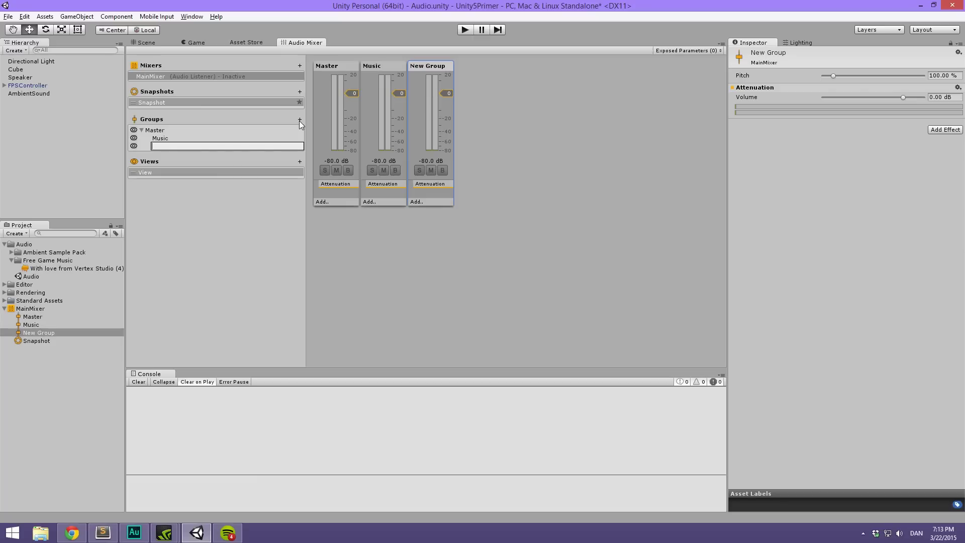
pyautogui.write('Player')
pyautogui.press('Return')
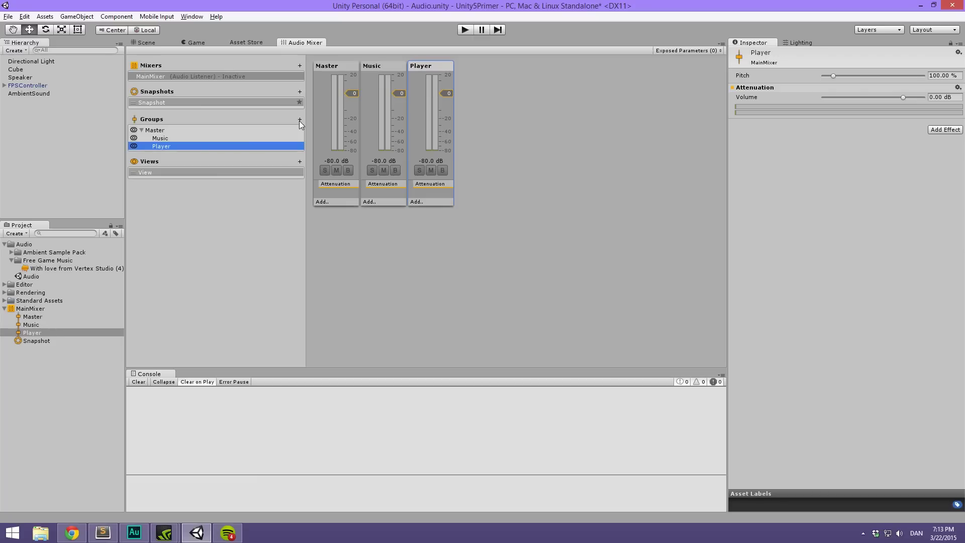
# Step: Add a third child group under the Master group and clear its default name
pyautogui.click(275, 131)
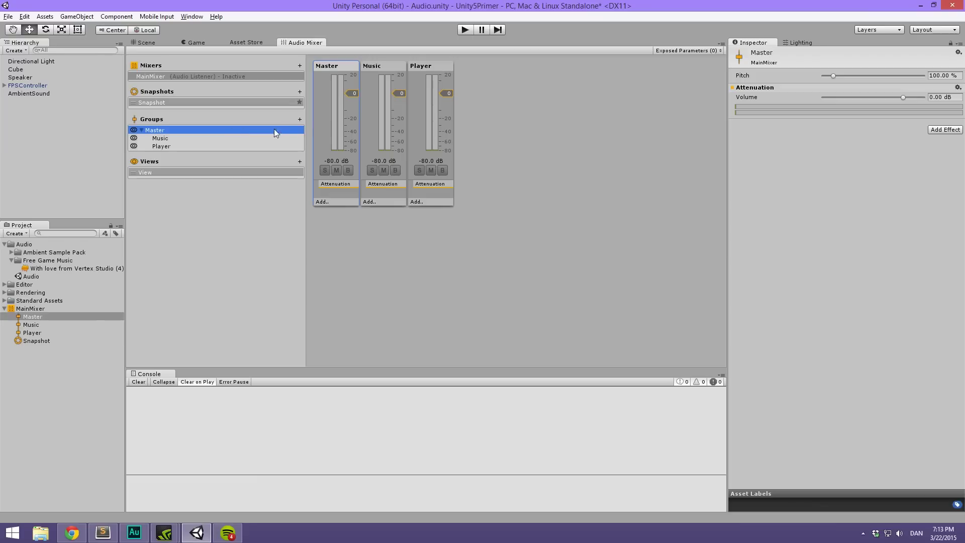
pyautogui.click(299, 120)
pyautogui.press('BackSpace')
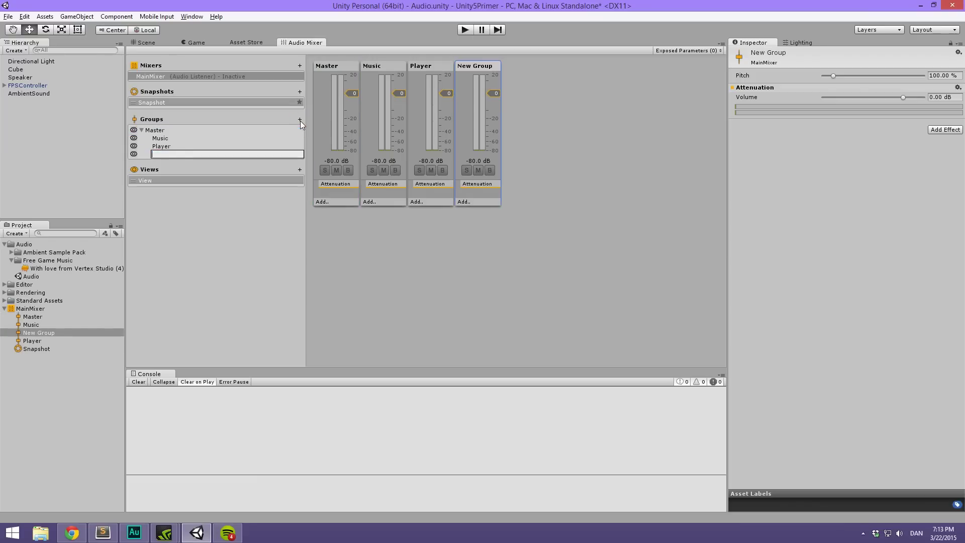
# Step: Name the new mixer group under Master as Ambience
pyautogui.write('Ambience')
pyautogui.press('Return')
pyautogui.click(381, 137)
pyautogui.click(437, 116)
pyautogui.click(470, 131)
pyautogui.click(433, 133)
pyautogui.click(391, 135)
pyautogui.click(360, 137)
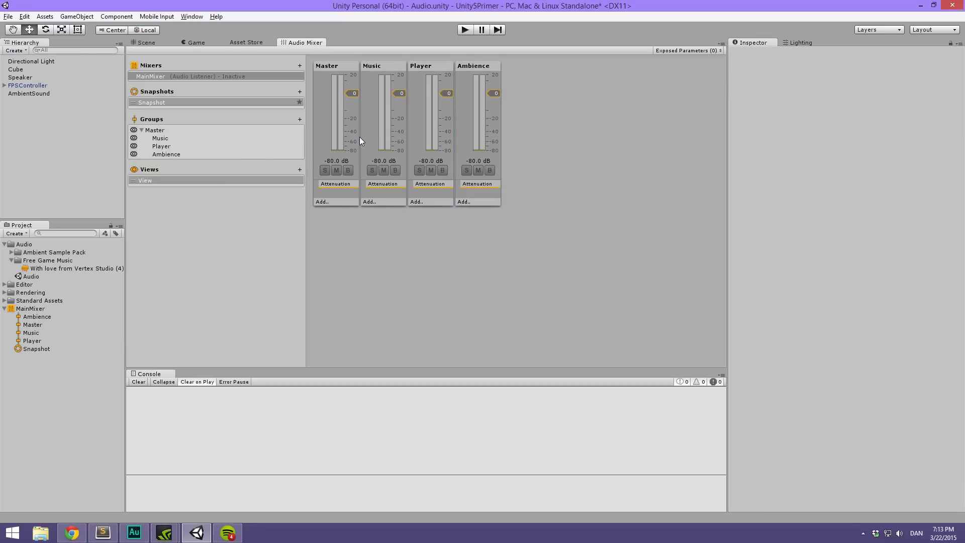
pyautogui.click(354, 135)
pyautogui.click(369, 127)
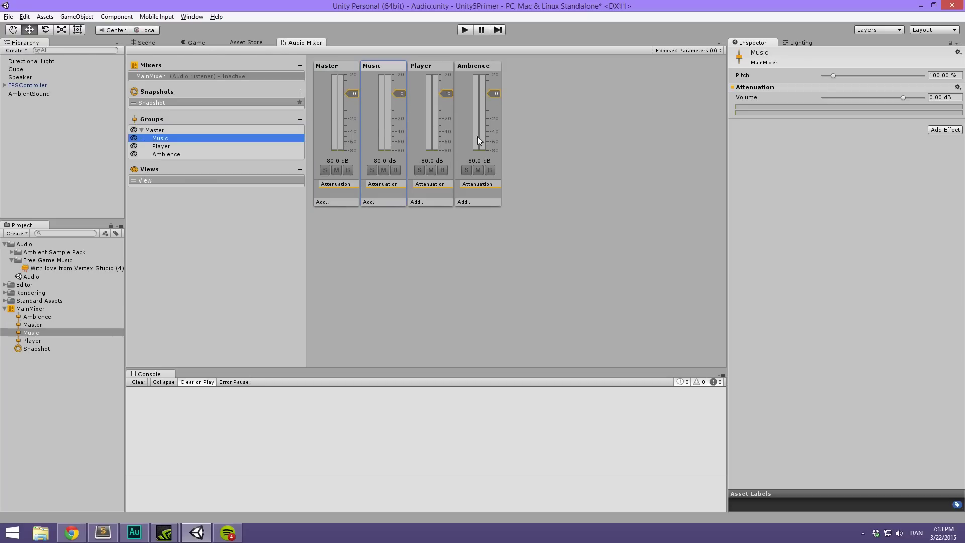
pyautogui.click(448, 144)
# Step: Run the scene and check the level meters of the mixer groups, then stop playback
pyautogui.click(464, 30)
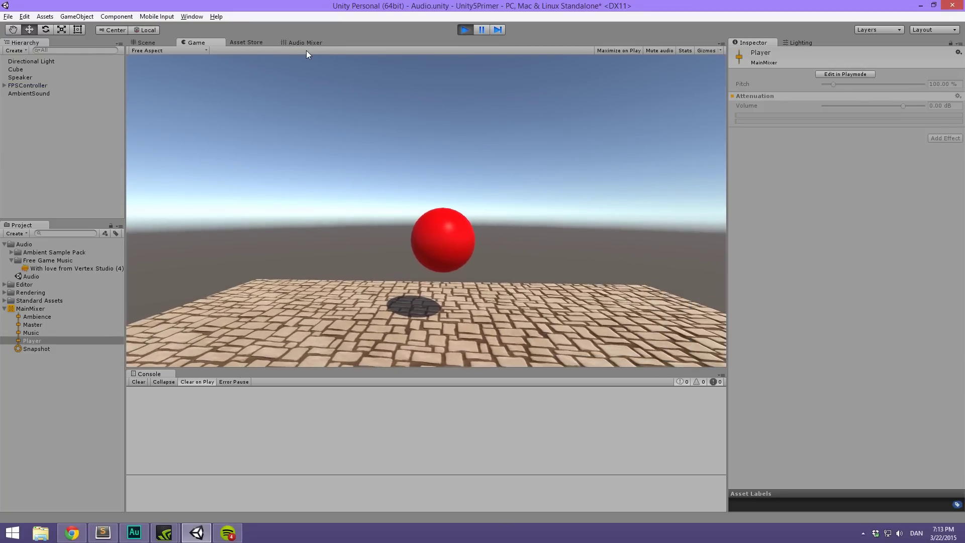
pyautogui.press('s')
pyautogui.click(302, 44)
pyautogui.click(393, 126)
pyautogui.click(472, 119)
pyautogui.click(437, 127)
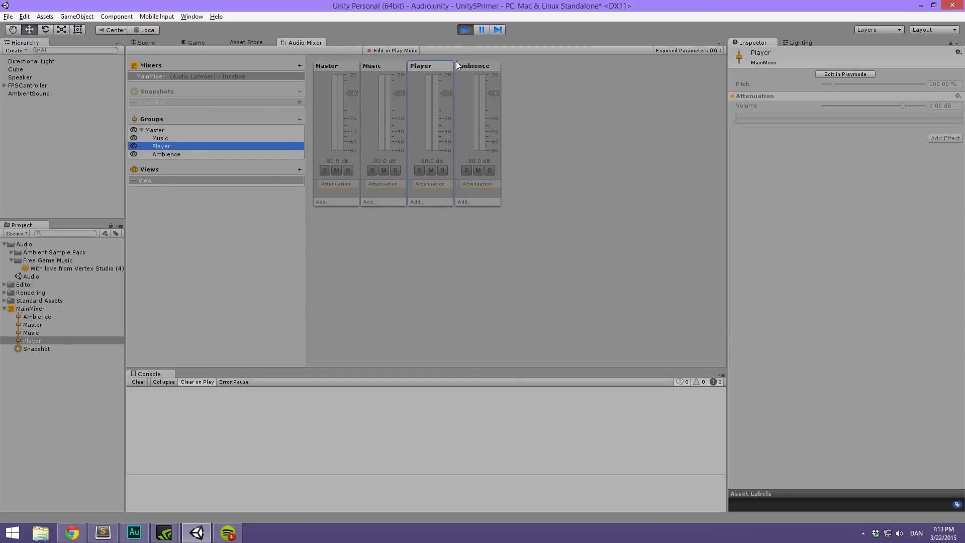
pyautogui.click(467, 32)
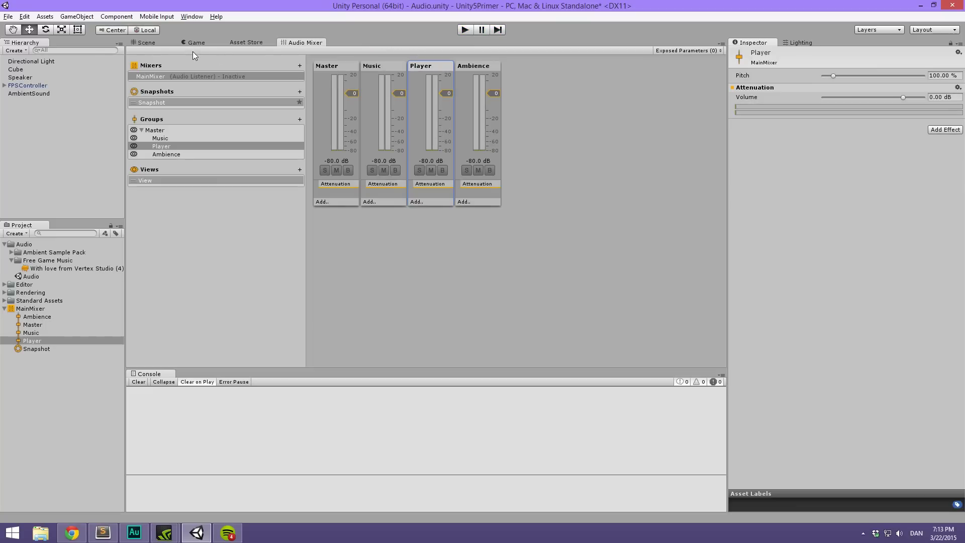
pyautogui.click(463, 139)
pyautogui.click(424, 133)
pyautogui.click(146, 43)
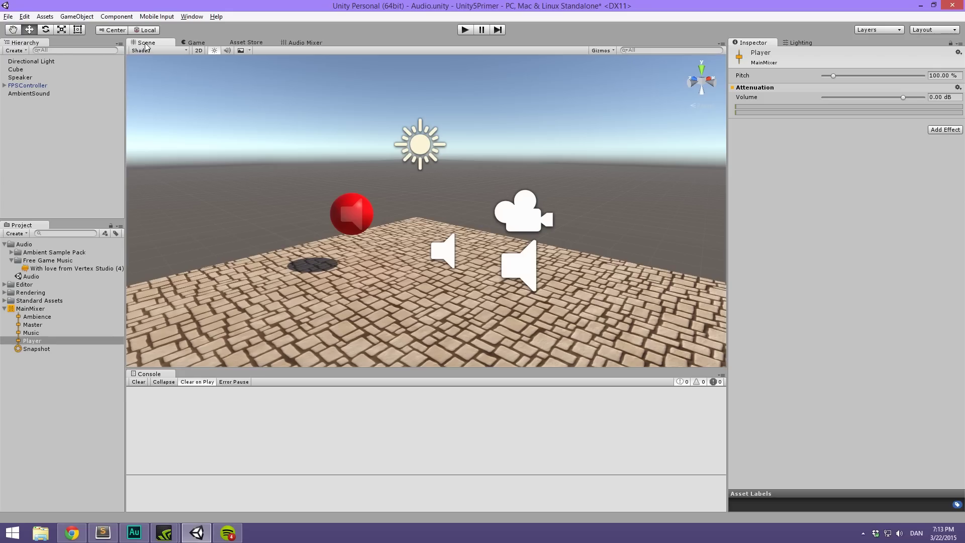
pyautogui.moveTo(355, 120); pyautogui.dragTo(68, 95, button='middle')
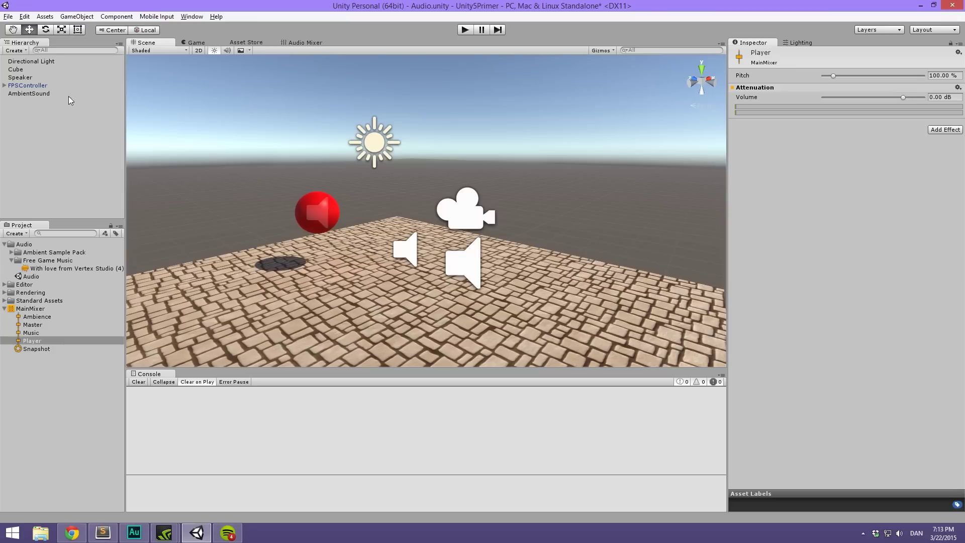
pyautogui.click(302, 43)
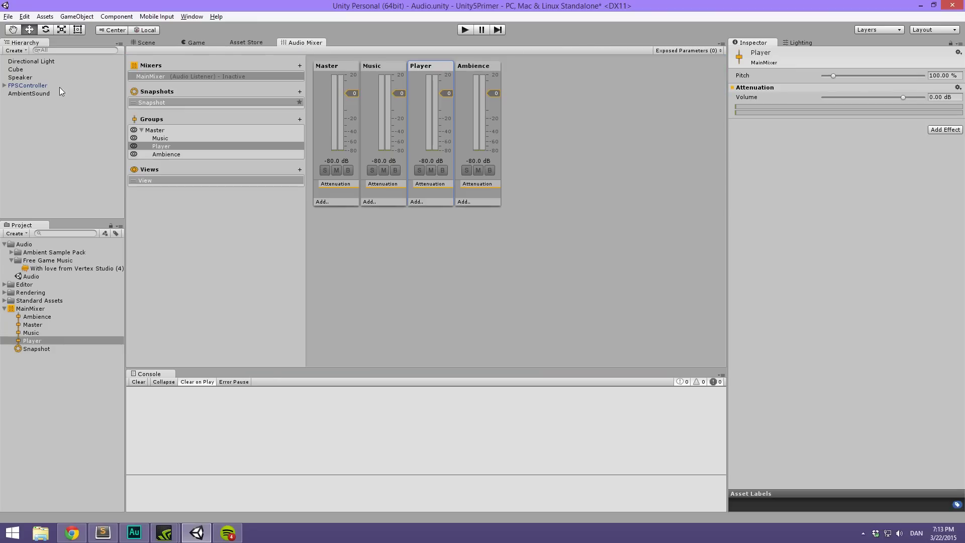
# Step: Route the Speaker object's Audio Source output to the Music group of MainMixer
pyautogui.click(35, 79)
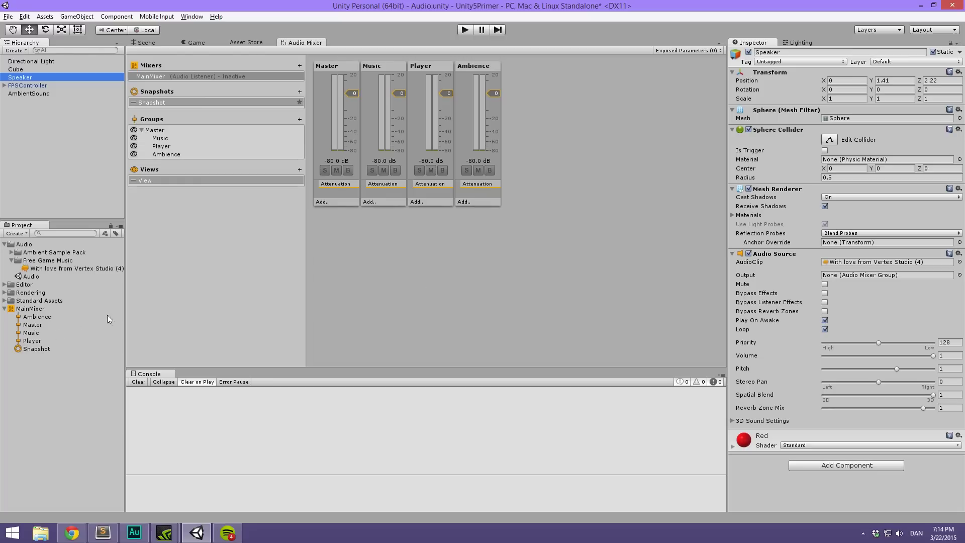
pyautogui.click(959, 275)
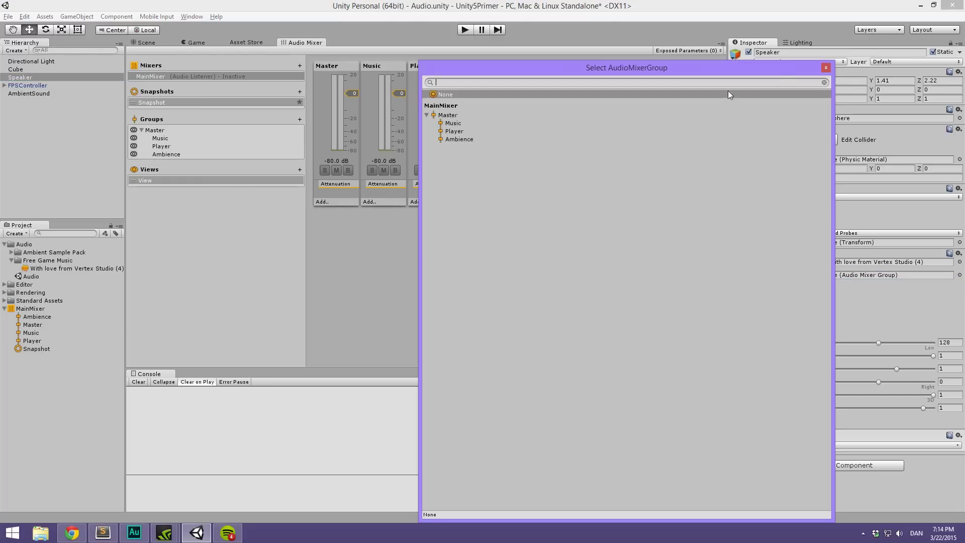
pyautogui.click(826, 67)
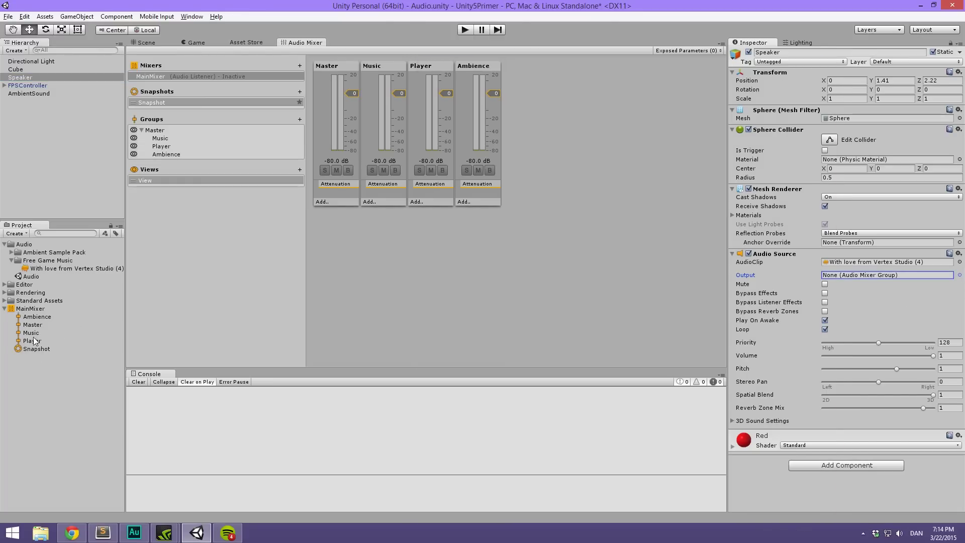
pyautogui.click(5, 309)
pyautogui.click(4, 308)
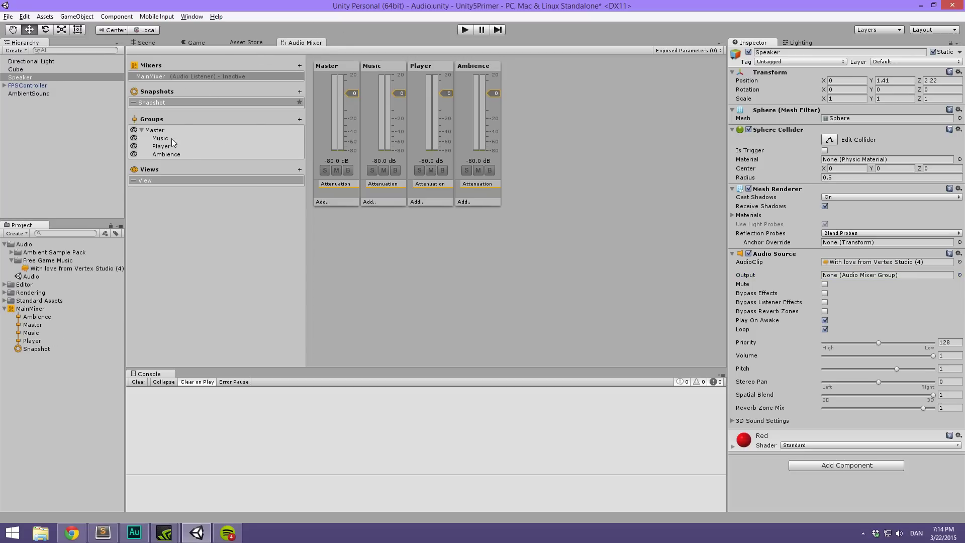
pyautogui.moveTo(182, 140); pyautogui.dragTo(879, 282)
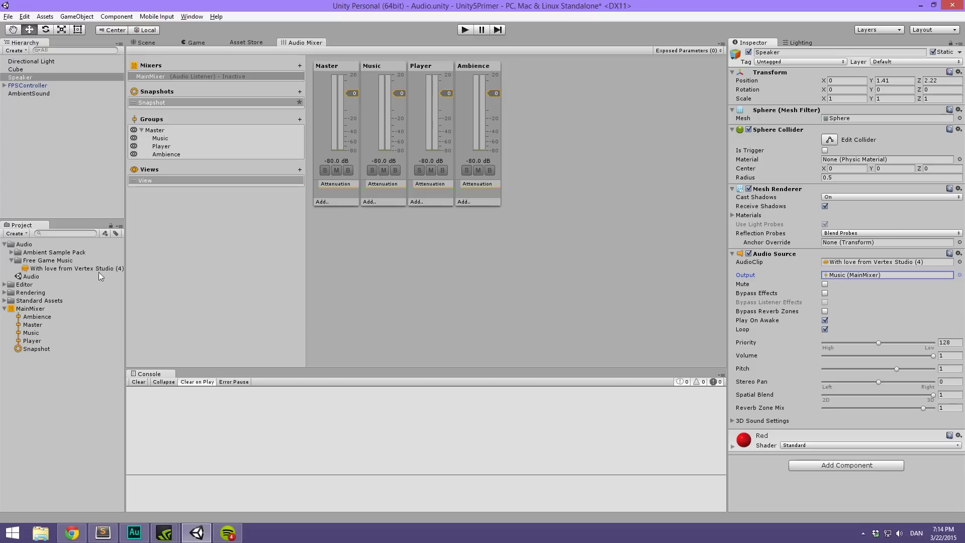
# Step: Route the FPSController's Audio Source output to the Player group of MainMixer
pyautogui.click(36, 86)
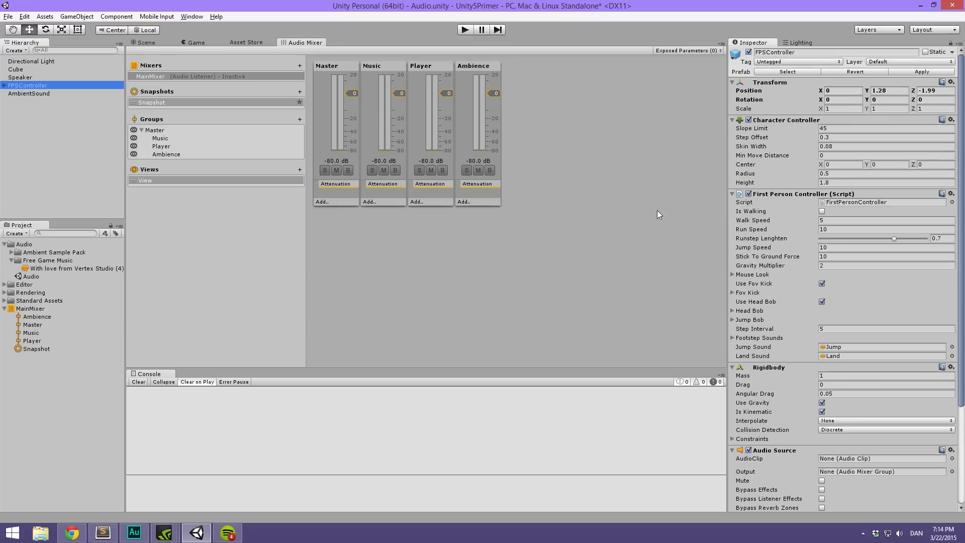
pyautogui.scroll(-5, 794, 321)
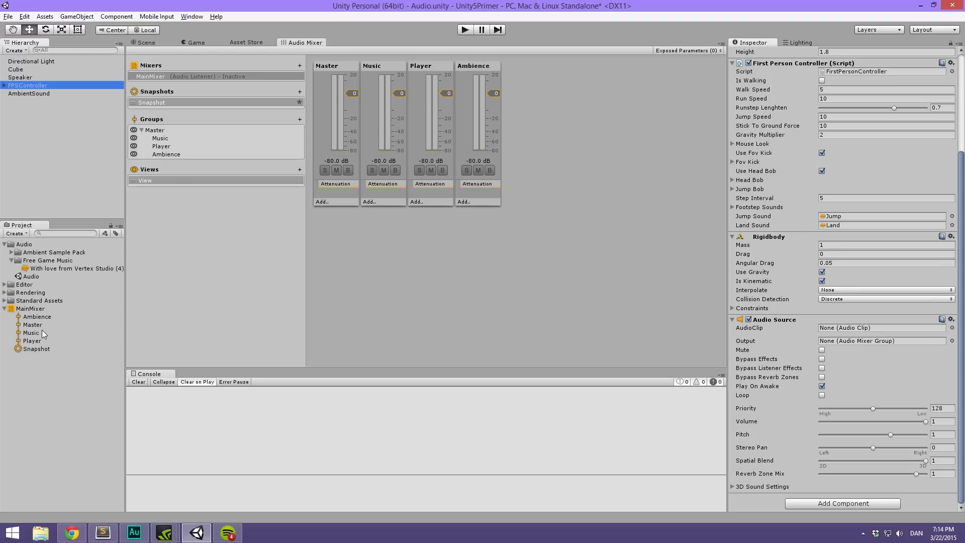
pyautogui.moveTo(31, 340); pyautogui.dragTo(868, 340)
# Step: Route the AmbientSound object's Audio Source output to the Ambience group of MainMixer
pyautogui.click(20, 78)
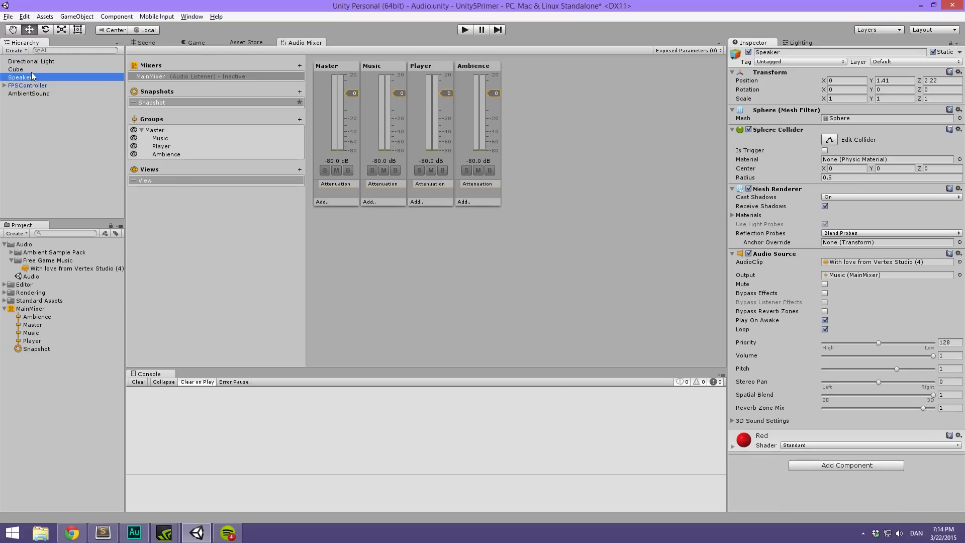
pyautogui.click(38, 94)
pyautogui.moveTo(43, 317); pyautogui.dragTo(867, 138)
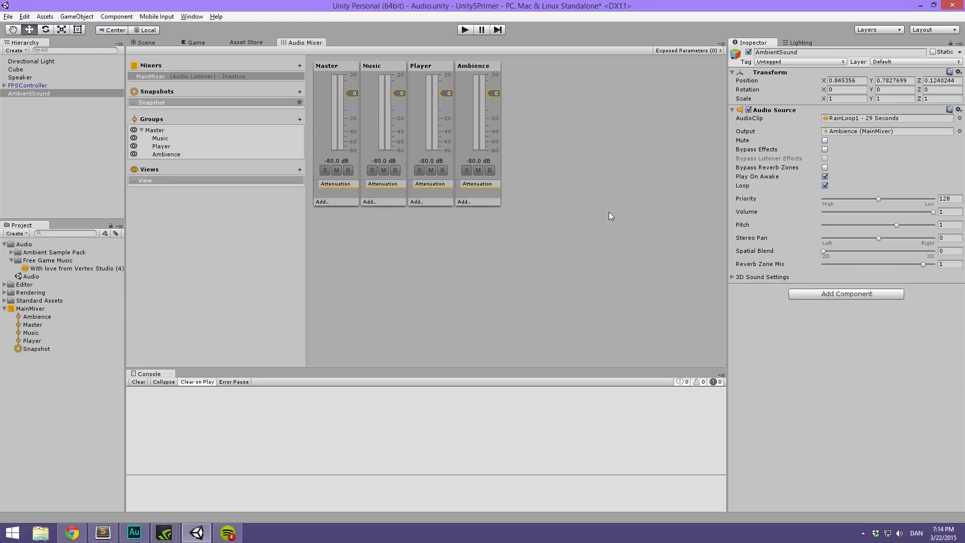
pyautogui.click(550, 220)
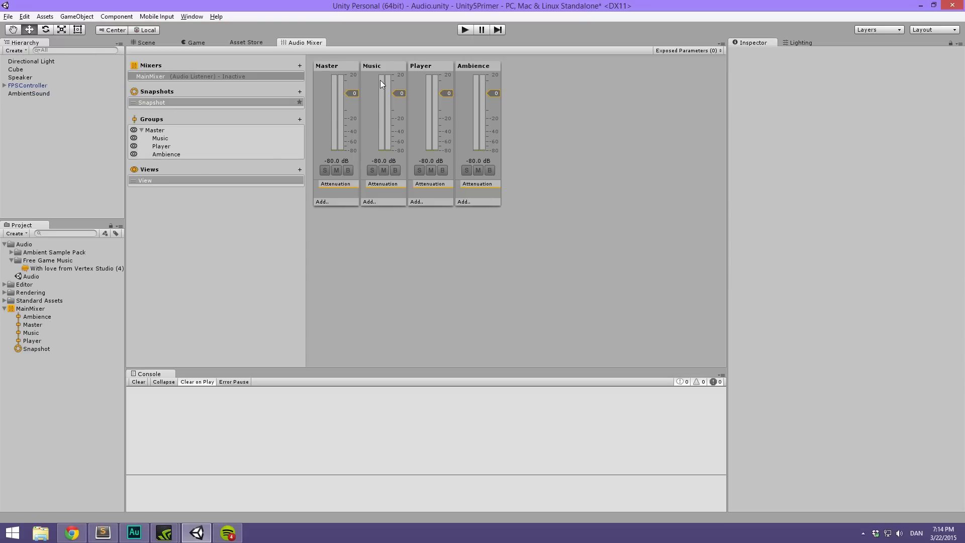
# Step: Run the scene and examine the level meters of the Music, Player and Ambience groups in the Audio Mixer
pyautogui.click(19, 93)
pyautogui.click(17, 109)
pyautogui.click(465, 30)
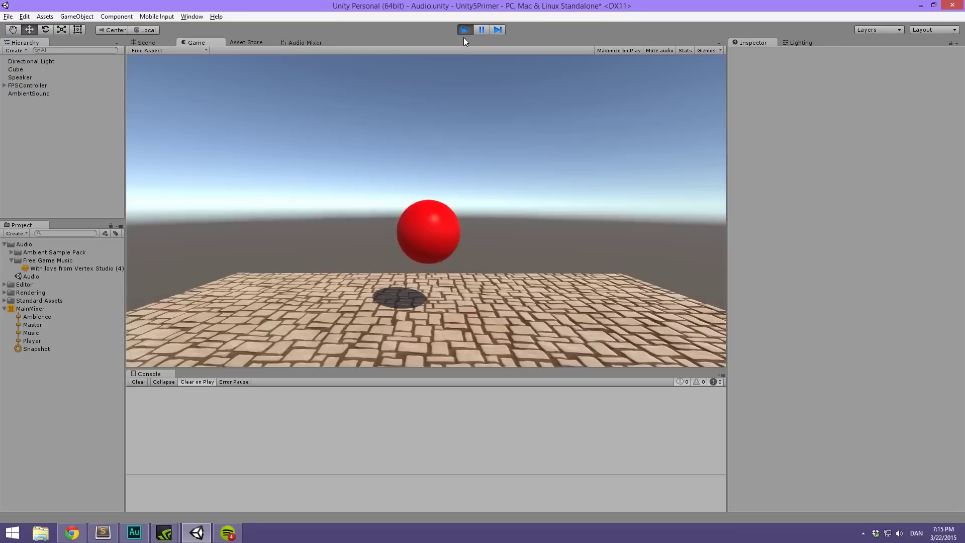
pyautogui.click(303, 42)
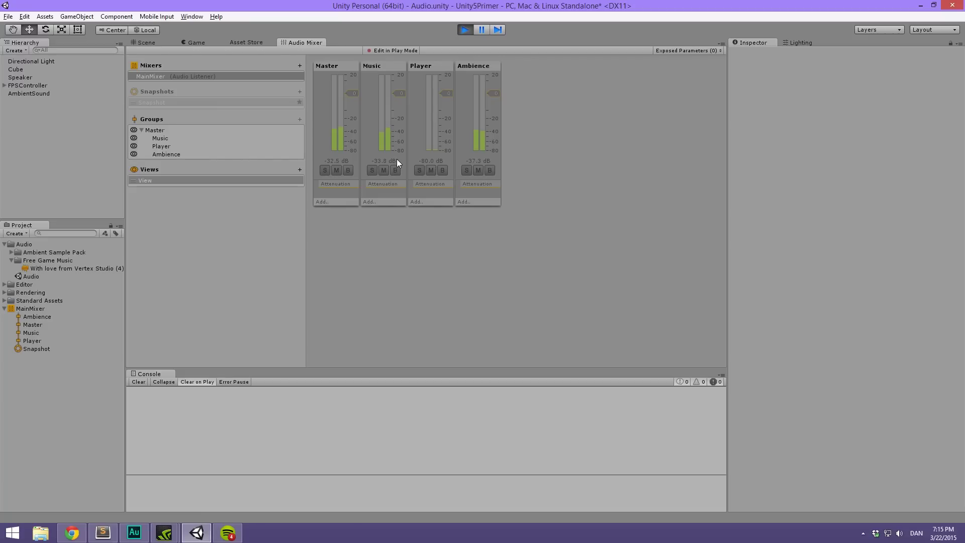
pyautogui.click(416, 129)
pyautogui.click(516, 237)
# Step: Dock the Audio Mixer beside the Console and show the Game view above it
pyautogui.moveTo(313, 38); pyautogui.dragTo(254, 376)
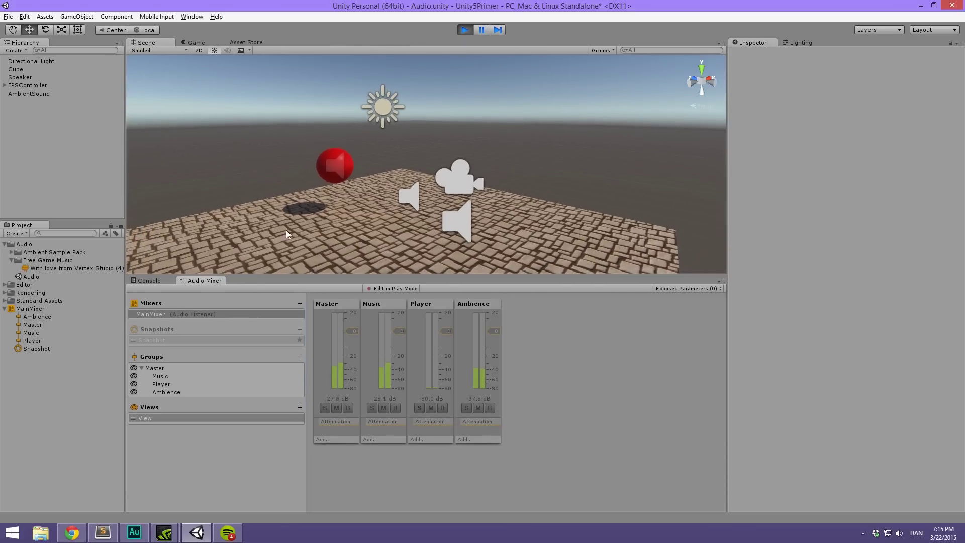
pyautogui.click(195, 41)
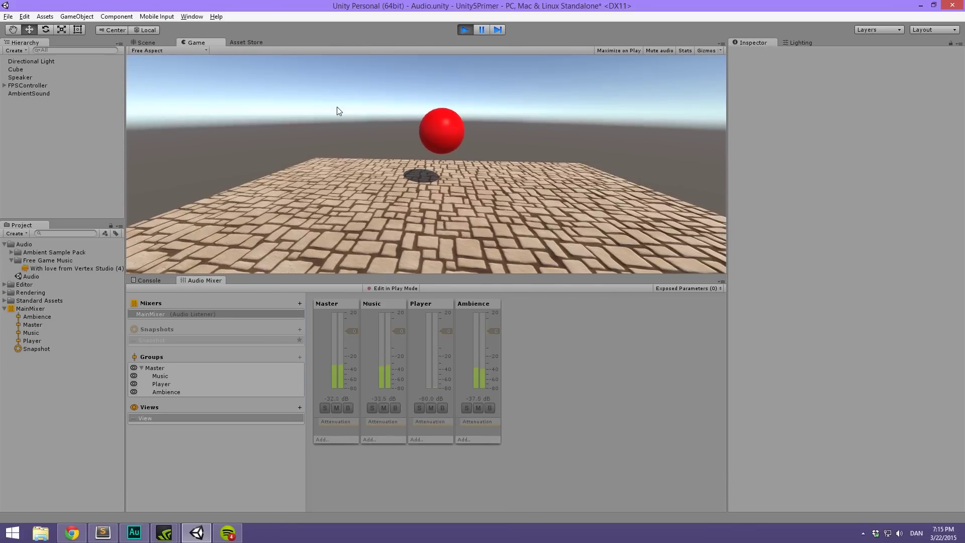
# Step: Walk and jump near the red sphere in the running game to check the Player and Music levels
pyautogui.press('w')
pyautogui.press('space')
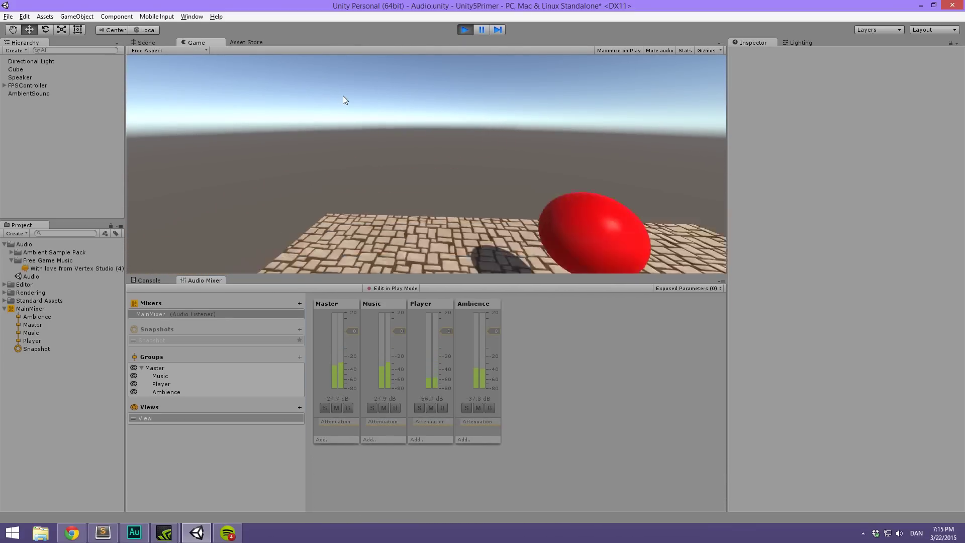
pyautogui.press('d')
pyautogui.press('s')
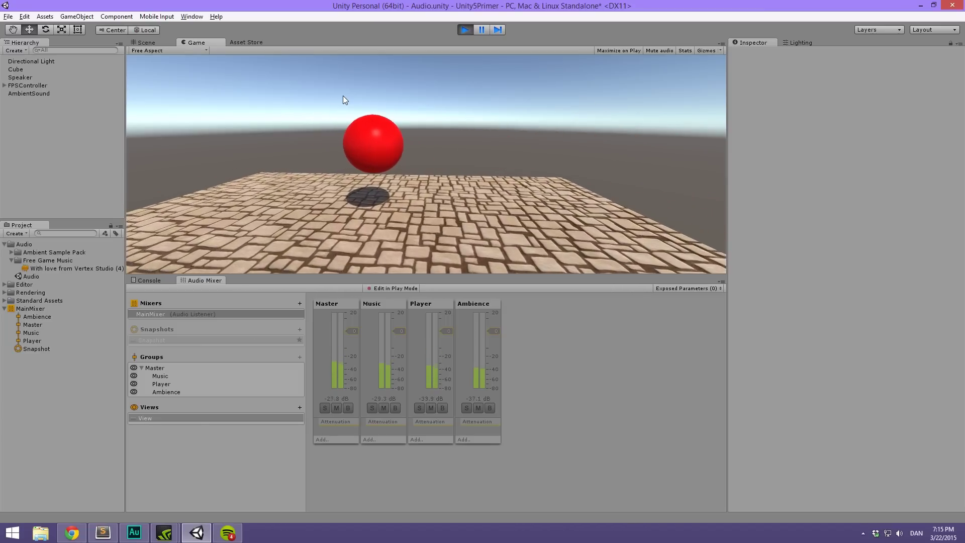
pyautogui.press('w')
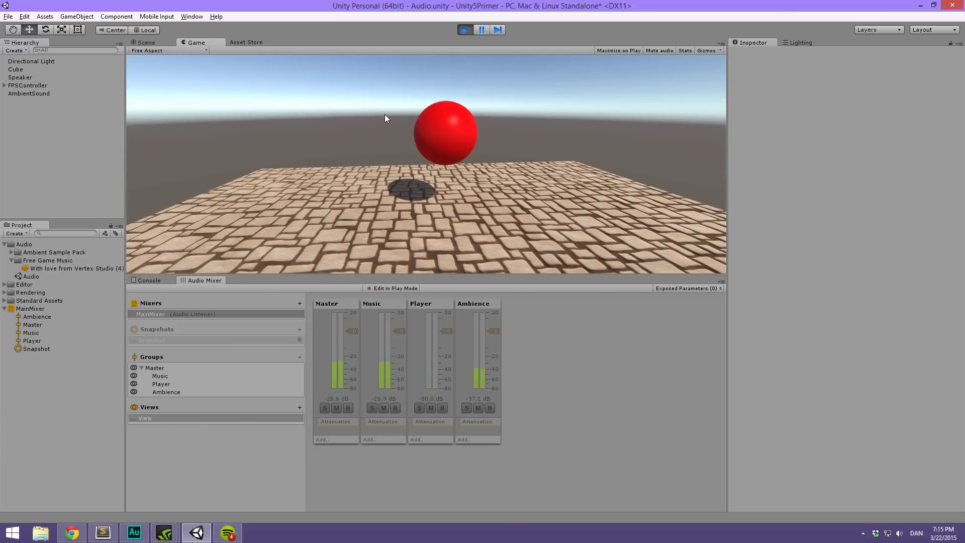
pyautogui.hotkey('alt', 'z')
pyautogui.hotkey('alt', 'z')
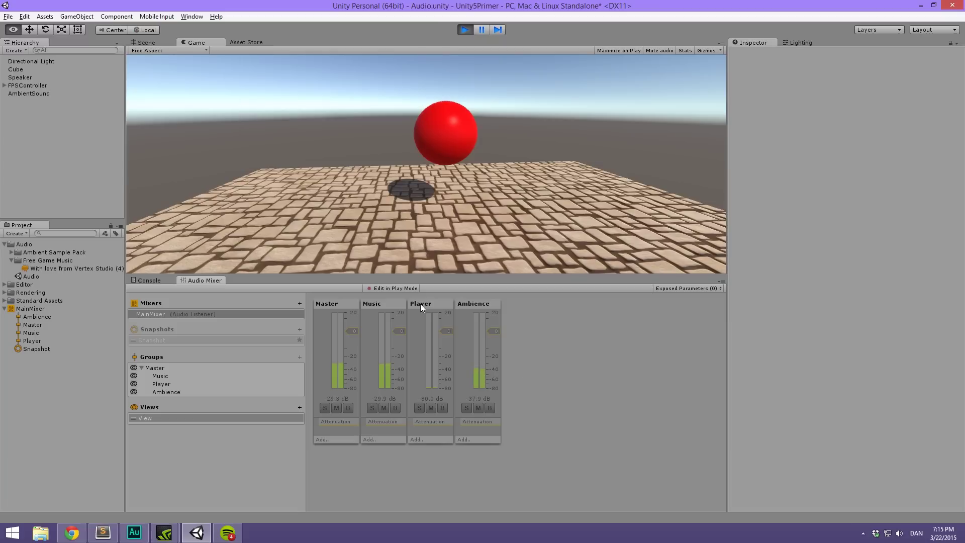
# Step: Toggle Edit in Play Mode on and off, and try to adjust the Music group's volume with it off
pyautogui.click(394, 288)
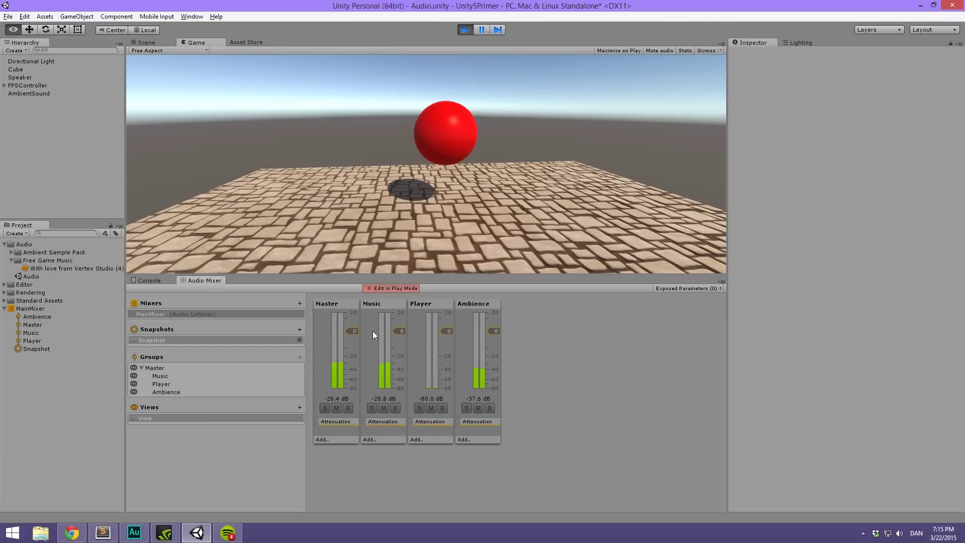
pyautogui.click(395, 288)
pyautogui.click(400, 333)
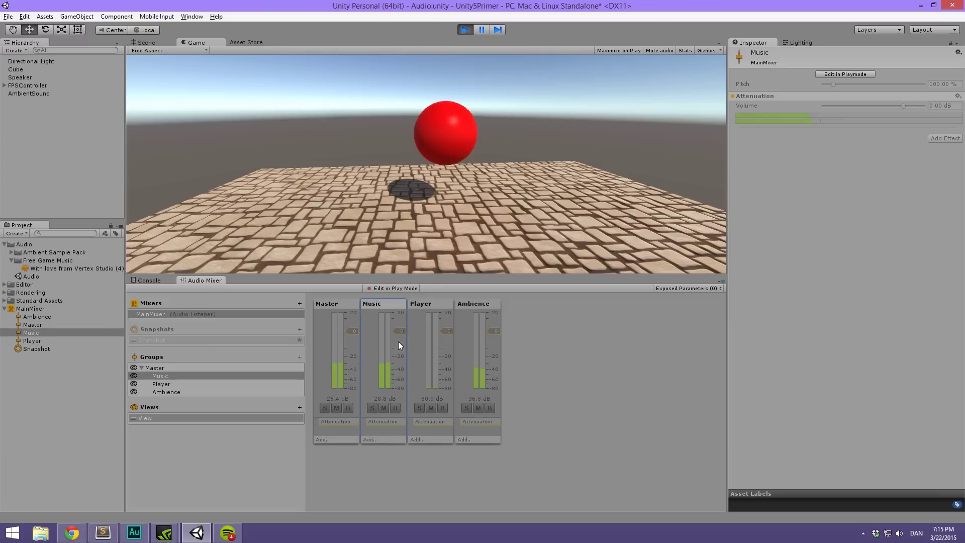
pyautogui.click(439, 345)
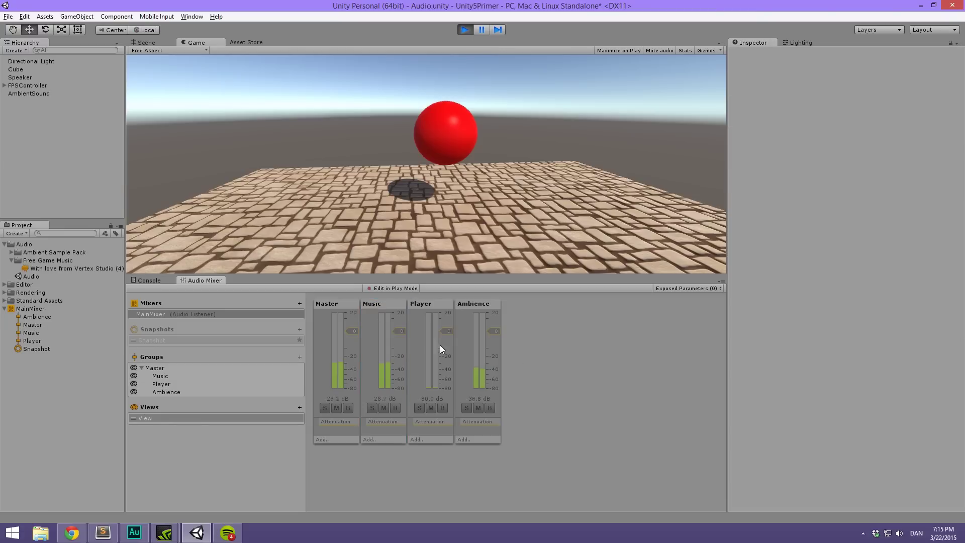
# Step: Enable Edit in Play Mode and raise the Ambience group's volume to about 3.27 dB, checking it in the running game
pyautogui.click(390, 287)
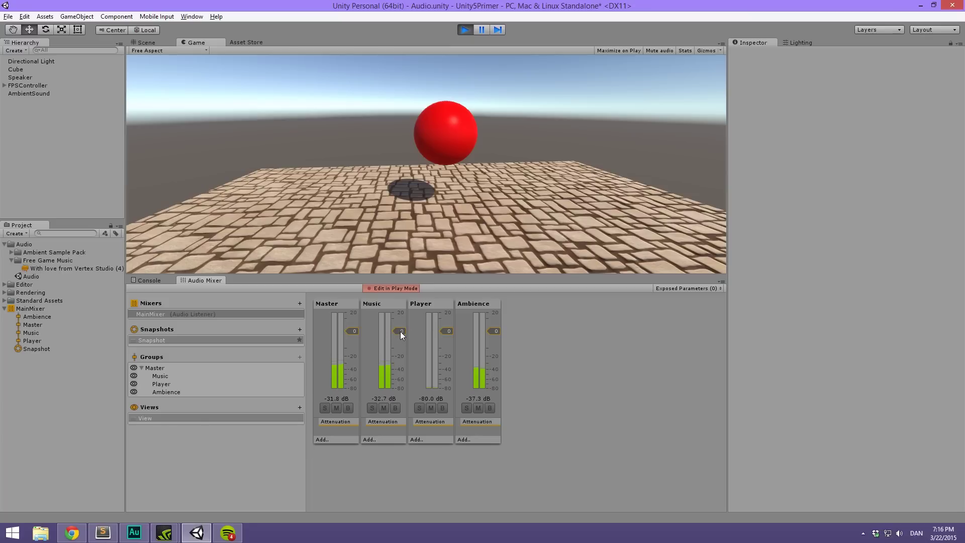
pyautogui.moveTo(495, 331); pyautogui.dragTo(490, 324)
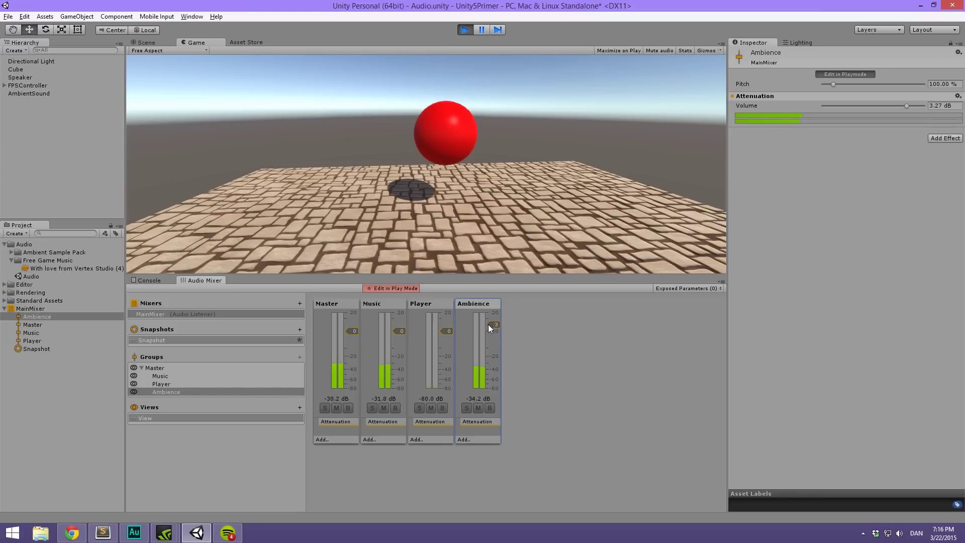
pyautogui.click(486, 216)
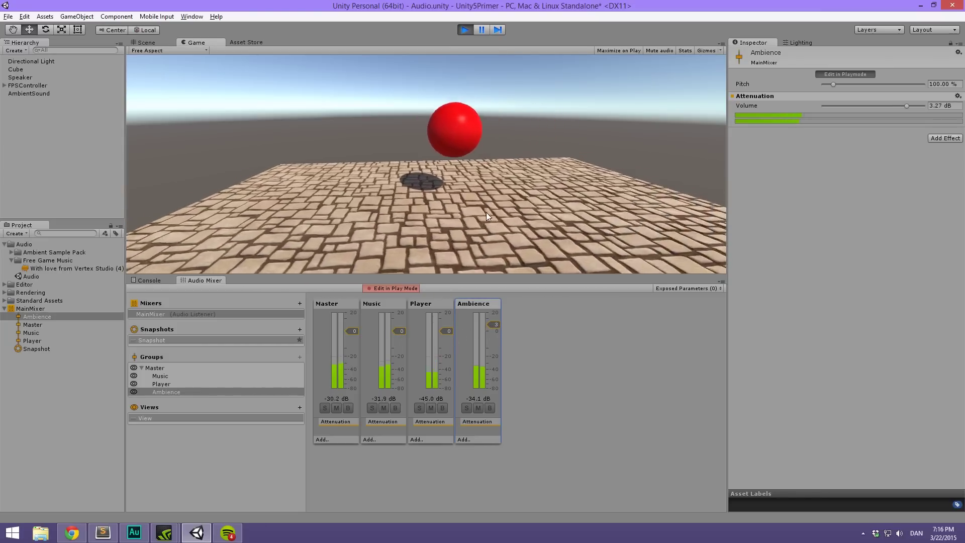
# Step: Lower the Player group's volume to about -3.85 dB and walk around in the running game to test it
pyautogui.moveTo(450, 330); pyautogui.dragTo(451, 343)
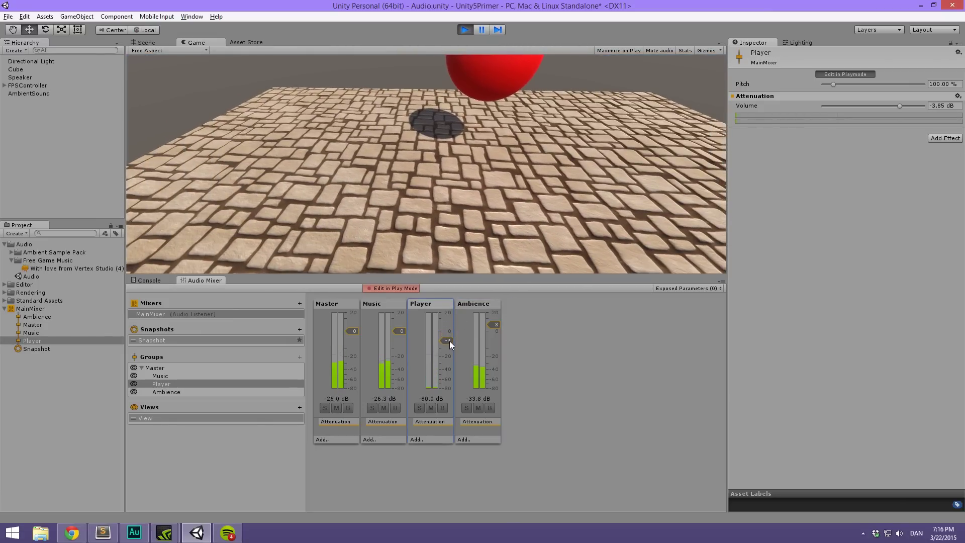
pyautogui.click(474, 203)
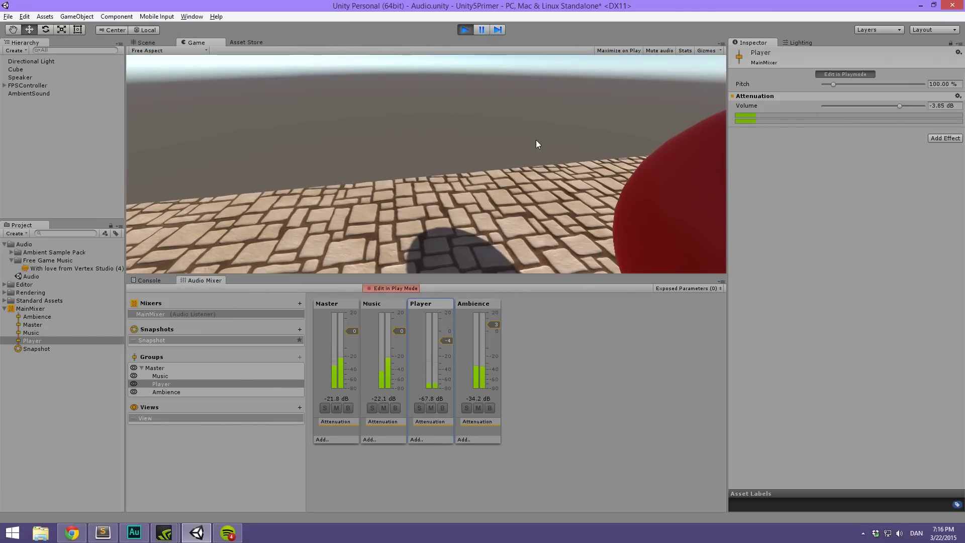
pyautogui.press('s')
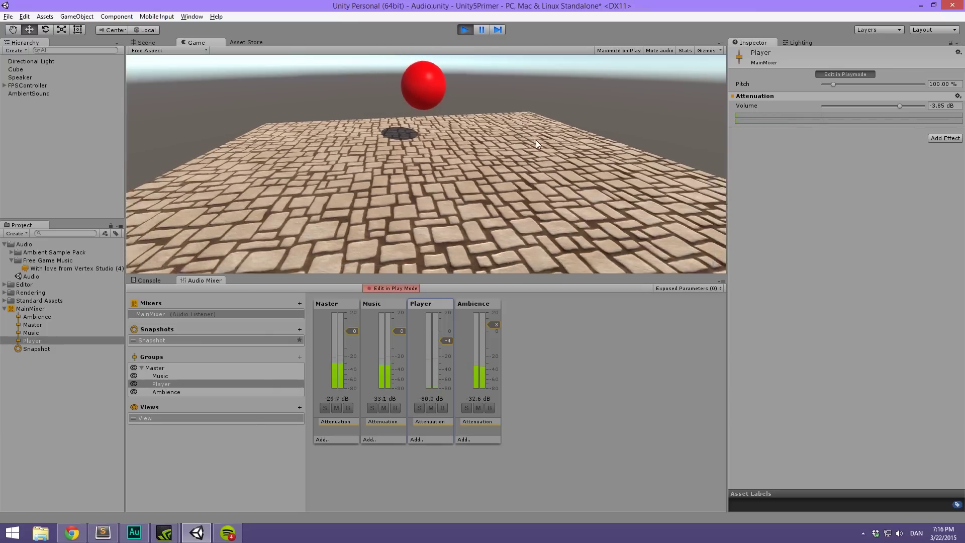
# Step: Lower the Music group's volume to about -2.29 dB while walking near the red sphere in the running game
pyautogui.press('w')
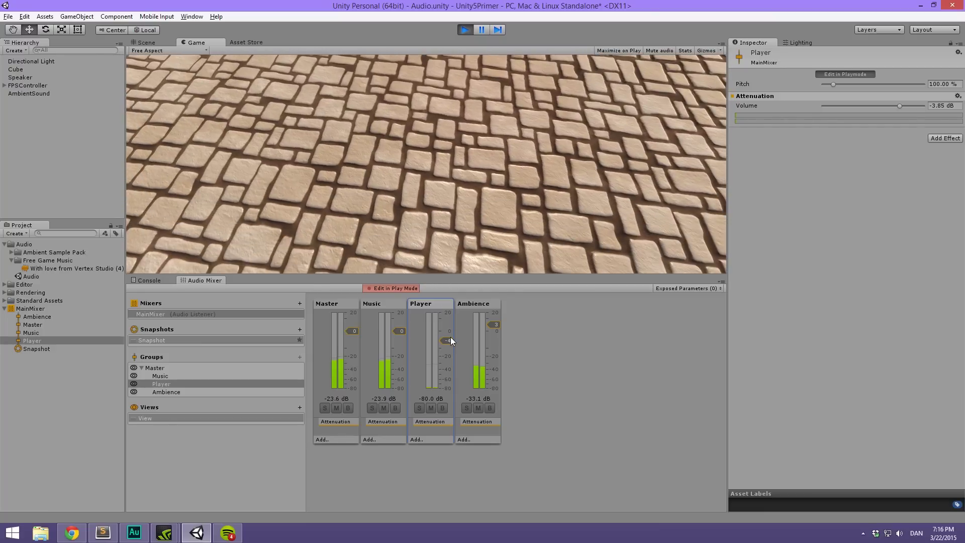
pyautogui.moveTo(402, 331)
pyautogui.mouseDown()
pyautogui.moveTo(396, 385)
pyautogui.moveTo(405, 316)
pyautogui.moveTo(395, 335)
pyautogui.moveTo(405, 338)
pyautogui.mouseUp()
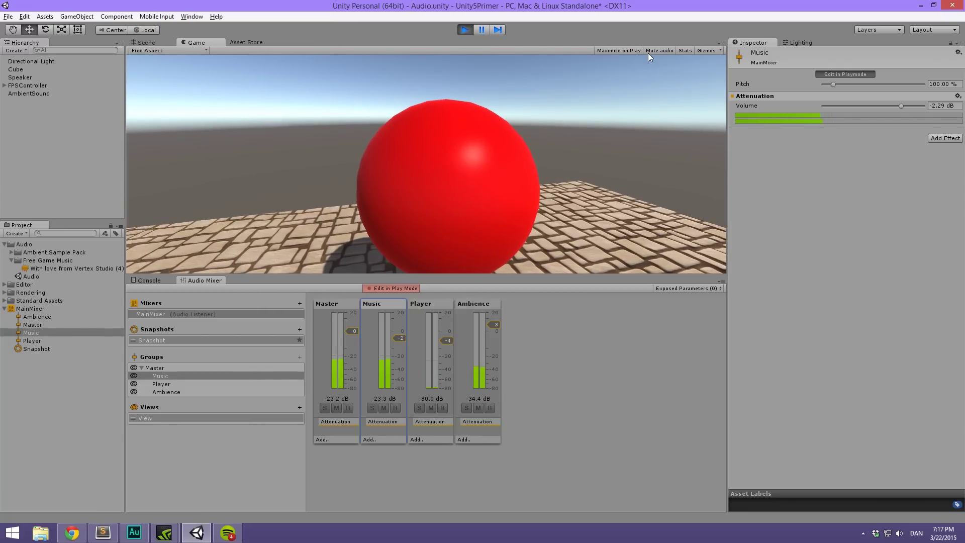
pyautogui.hotkey('alt', 'F9')
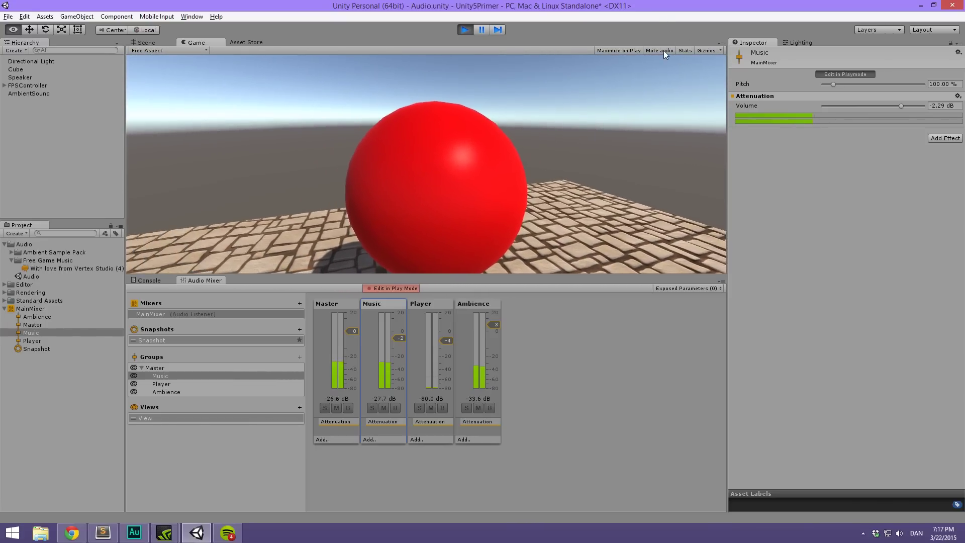
# Step: Dock the Audio Mixer alongside the Scene, Game and Asset Store views and enlarge that area by shrinking the Console
pyautogui.moveTo(207, 278); pyautogui.dragTo(315, 45)
pyautogui.click(216, 42)
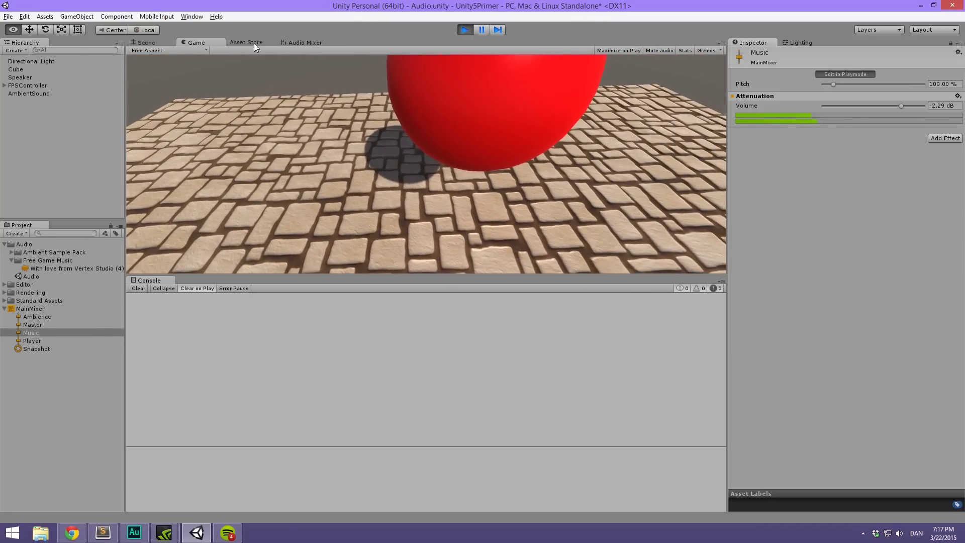
pyautogui.click(255, 44)
pyautogui.click(297, 43)
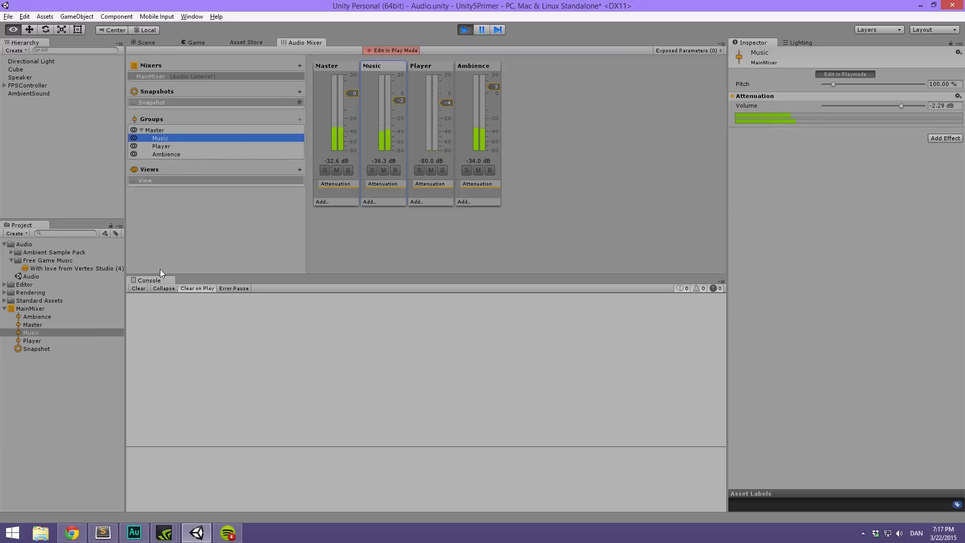
pyautogui.moveTo(183, 275); pyautogui.dragTo(185, 383)
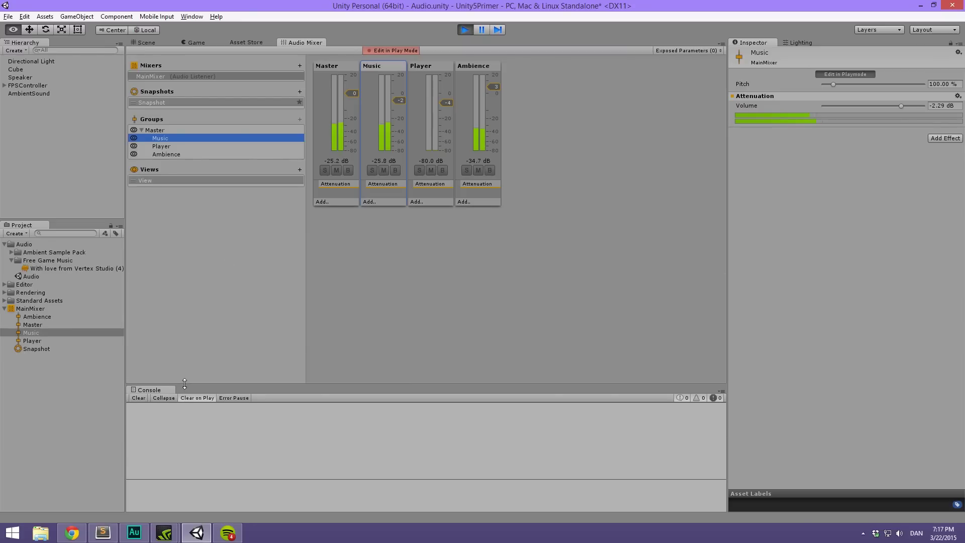
pyautogui.click(417, 199)
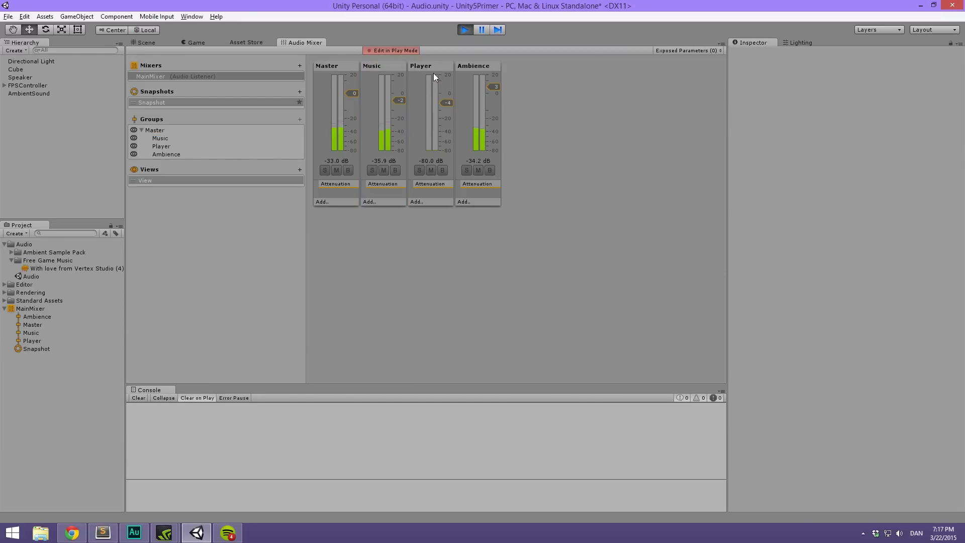
# Step: Try muting the Music and Ambience groups one at a time and soloing the Music group, switching each off again
pyautogui.click(382, 68)
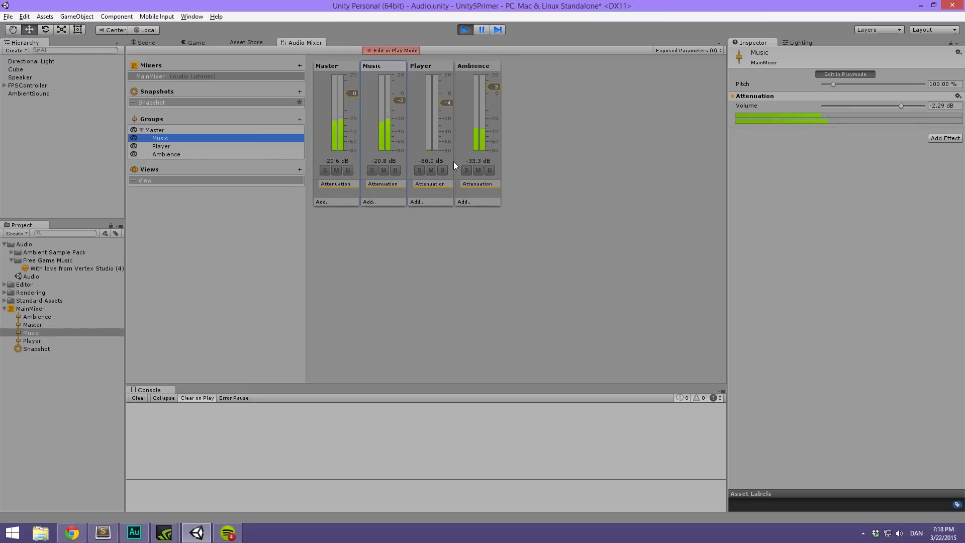
pyautogui.click(384, 170)
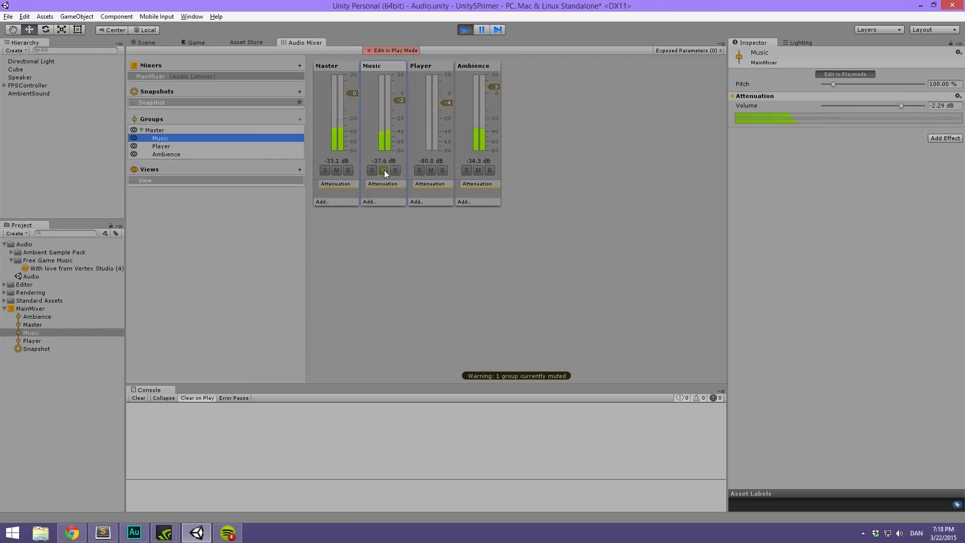
pyautogui.click(384, 169)
pyautogui.click(480, 170)
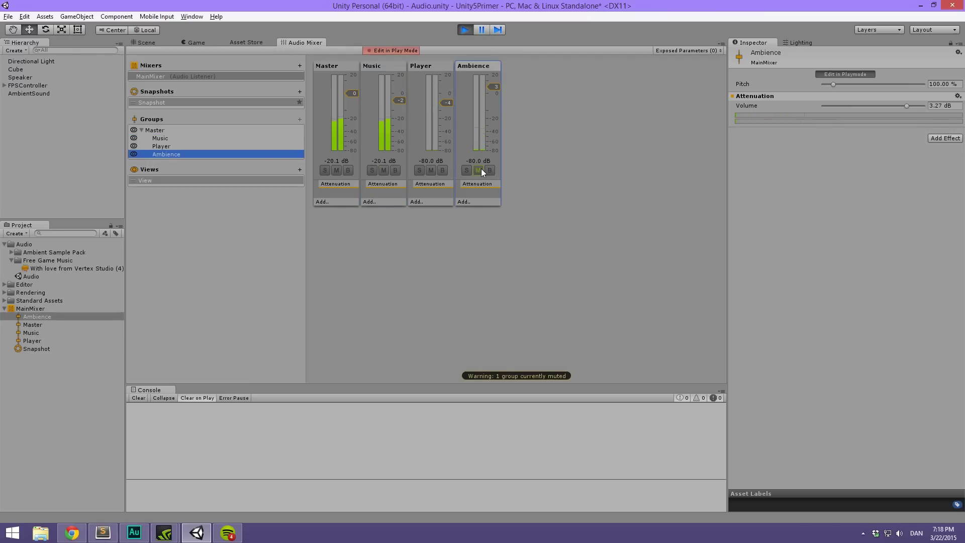
pyautogui.click(481, 171)
pyautogui.click(372, 170)
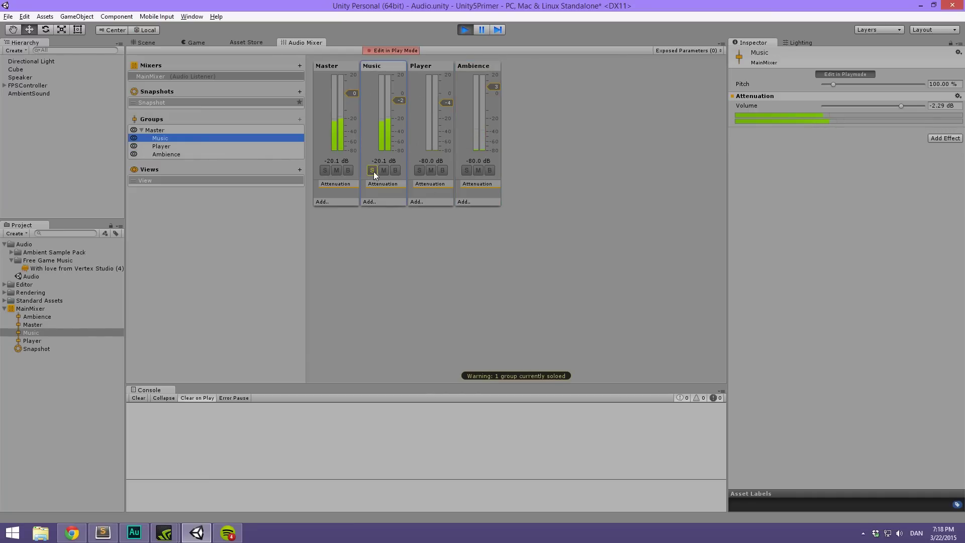
pyautogui.click(372, 170)
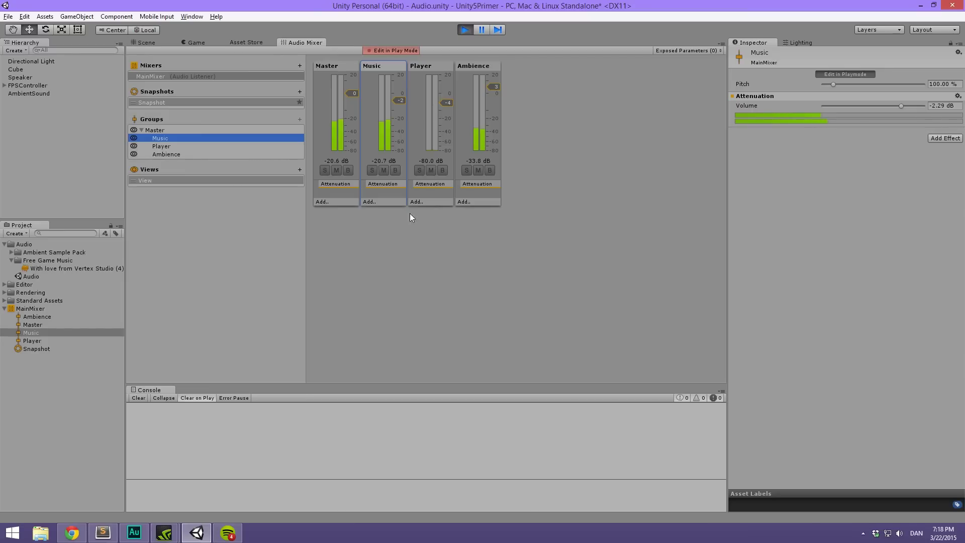
# Step: Add a ParamEQ effect to the Music group with a center frequency of about 547 Hz and a gain of 1.52
pyautogui.click(953, 138)
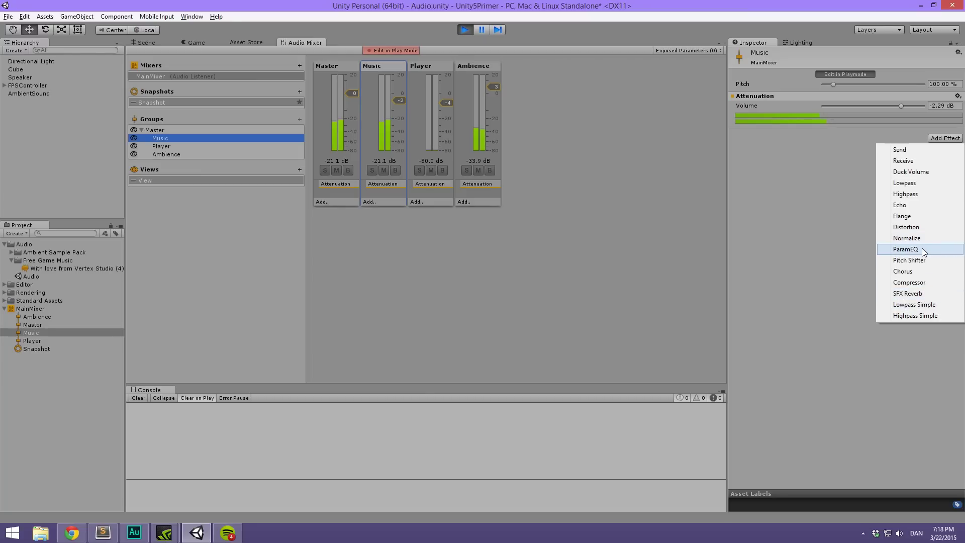
pyautogui.click(905, 249)
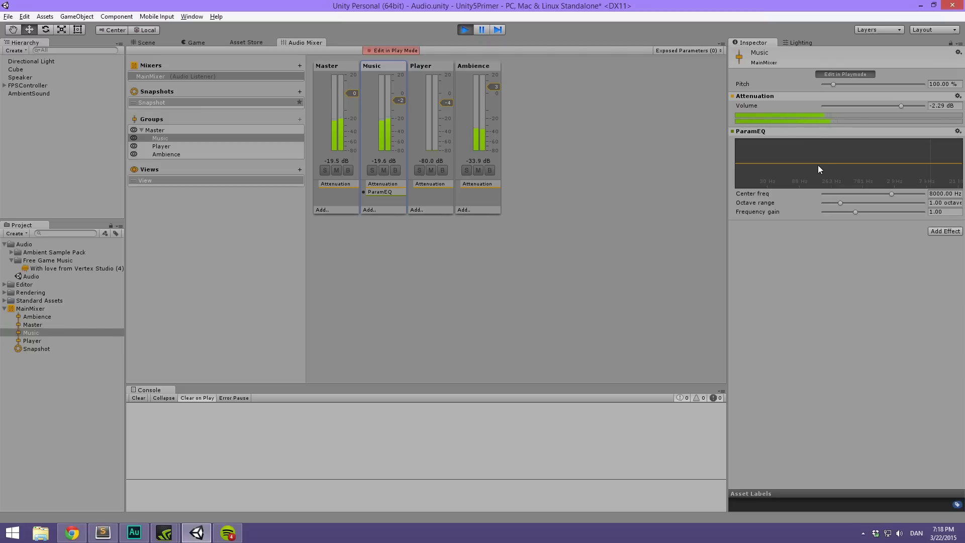
pyautogui.moveTo(814, 164); pyautogui.dragTo(819, 239)
pyautogui.moveTo(819, 240); pyautogui.dragTo(759, 177)
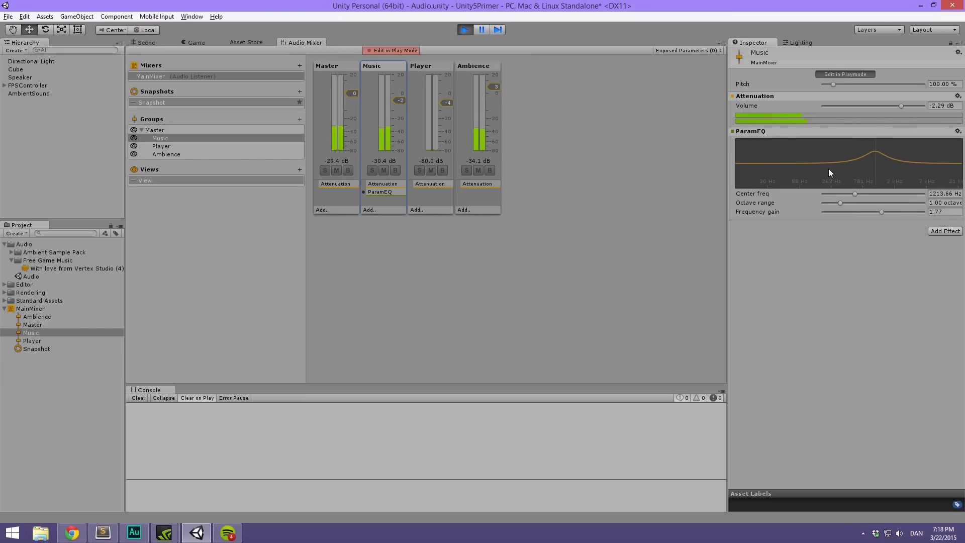
pyautogui.moveTo(873, 152); pyautogui.dragTo(850, 156)
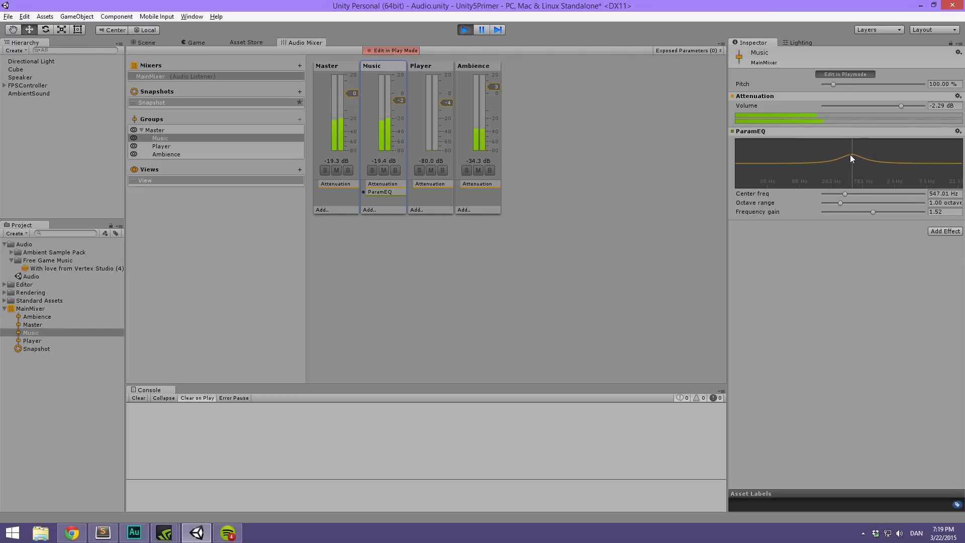
# Step: Add a Lowpass effect to the Music group with a cutoff of about 3942 Hz and a resonance of 3.20
pyautogui.click(945, 231)
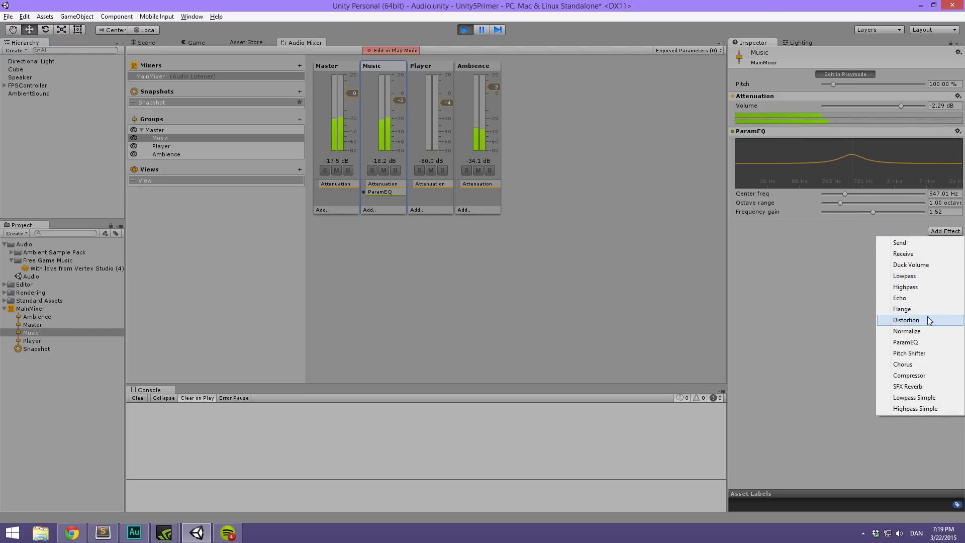
pyautogui.click(931, 278)
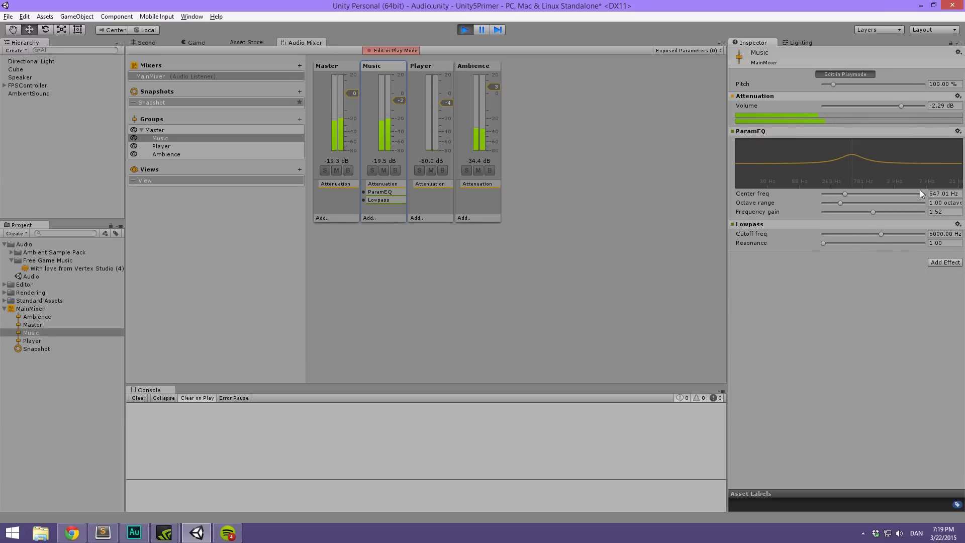
pyautogui.moveTo(832, 243); pyautogui.dragTo(876, 233)
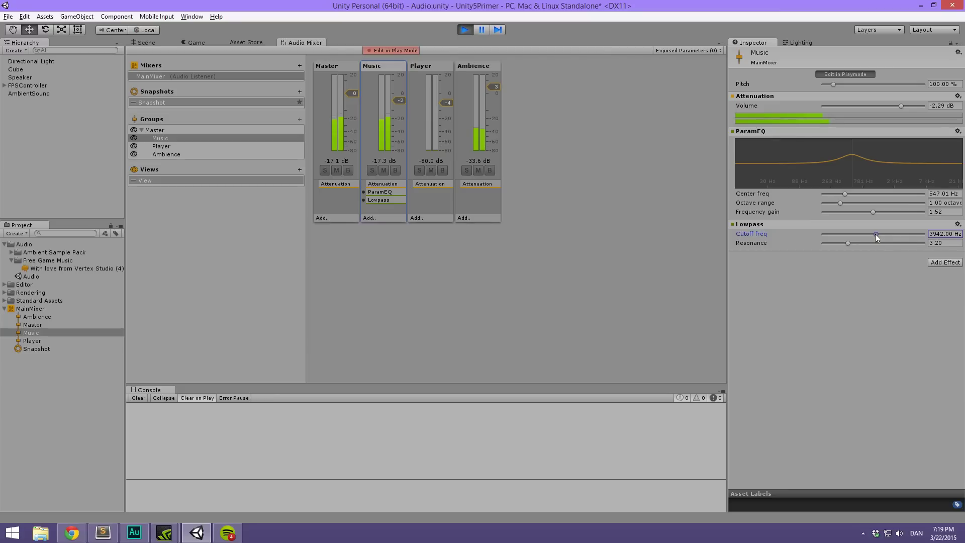
# Step: Add a Distortion effect at level 0.56 to the Music group and lower the group's volume to about -11.79 dB
pyautogui.click(943, 262)
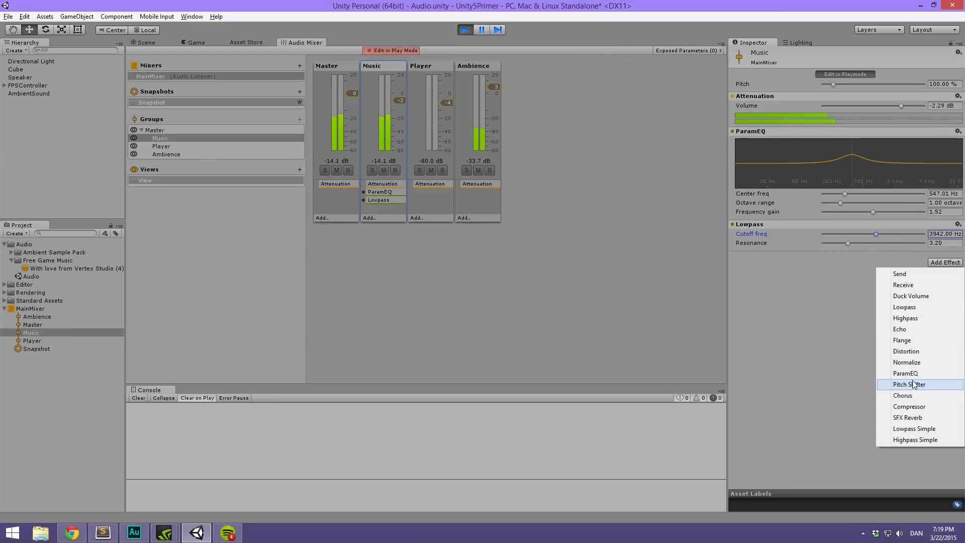
pyautogui.click(915, 352)
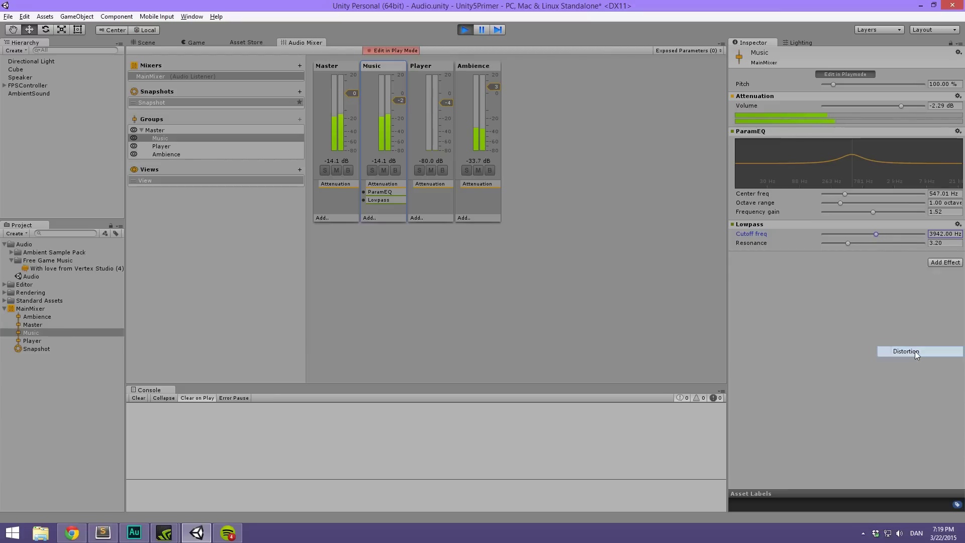
pyautogui.moveTo(871, 266); pyautogui.dragTo(847, 270)
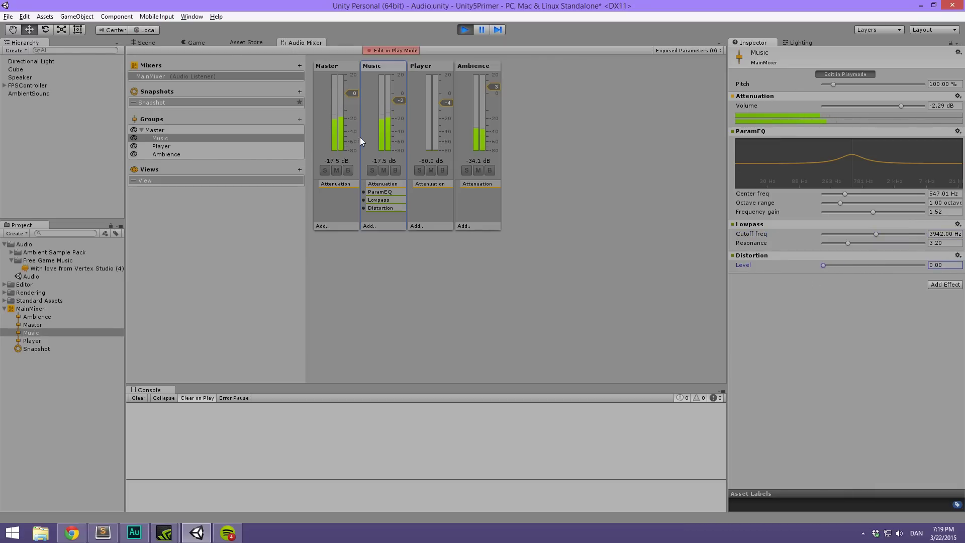
pyautogui.moveTo(887, 106); pyautogui.dragTo(894, 108)
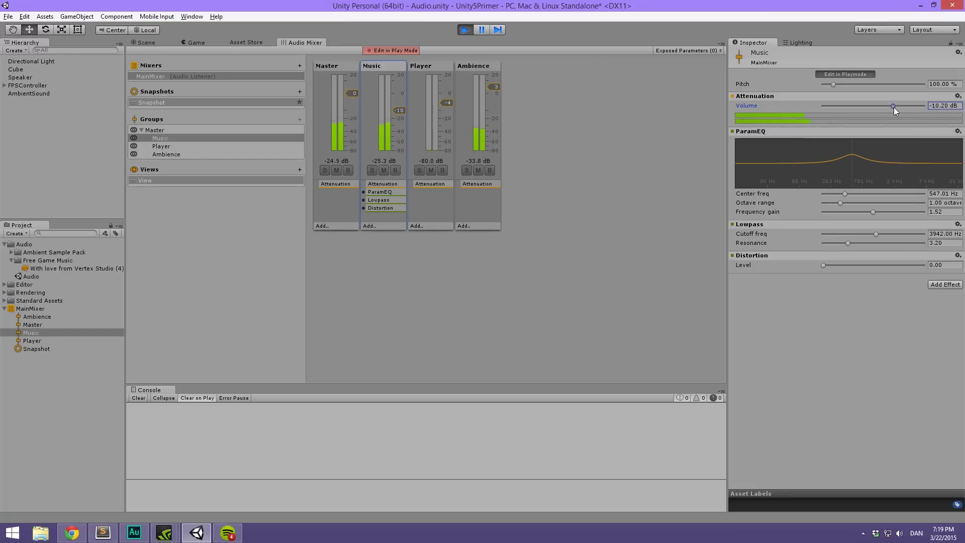
pyautogui.moveTo(846, 264); pyautogui.dragTo(879, 266)
pyautogui.moveTo(403, 109); pyautogui.dragTo(407, 112)
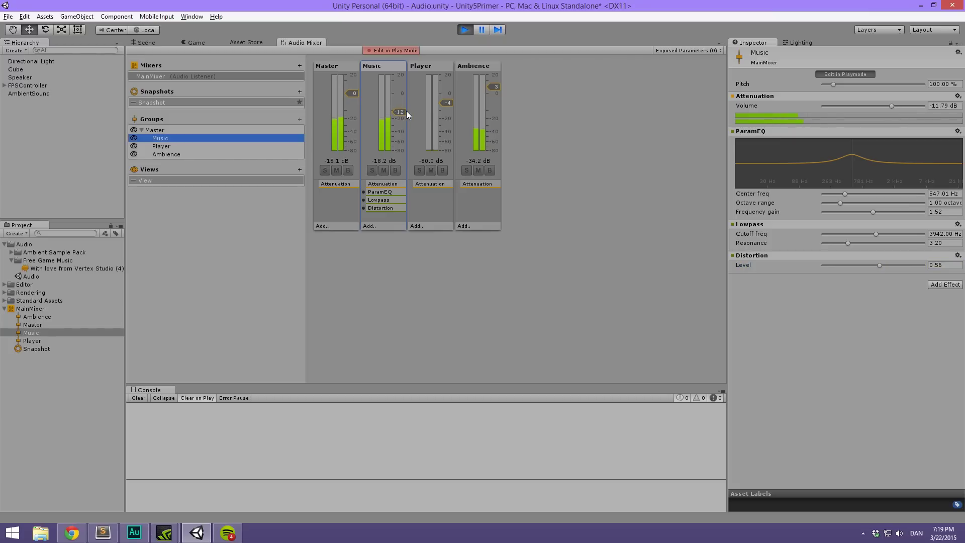
# Step: Bypass and re-enable the Music group's effects to compare the sound, and raise its volume to about -6.87 dB
pyautogui.click(393, 170)
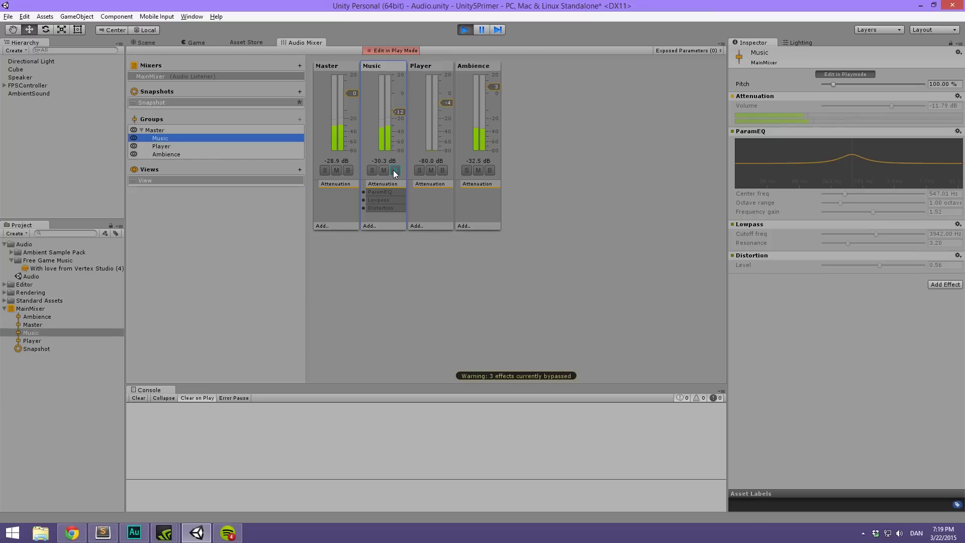
pyautogui.click(395, 170)
pyautogui.moveTo(400, 112); pyautogui.dragTo(403, 107)
pyautogui.click(456, 83)
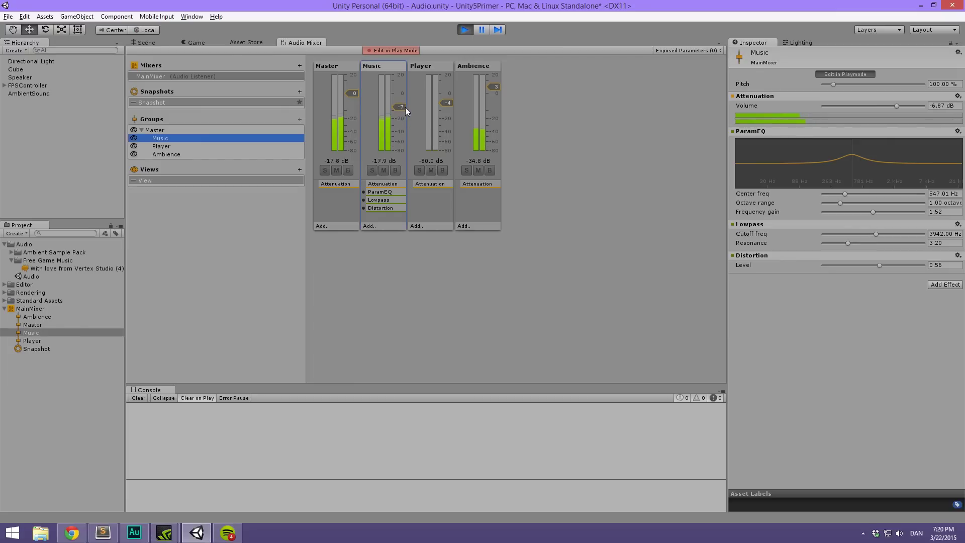
pyautogui.click(561, 106)
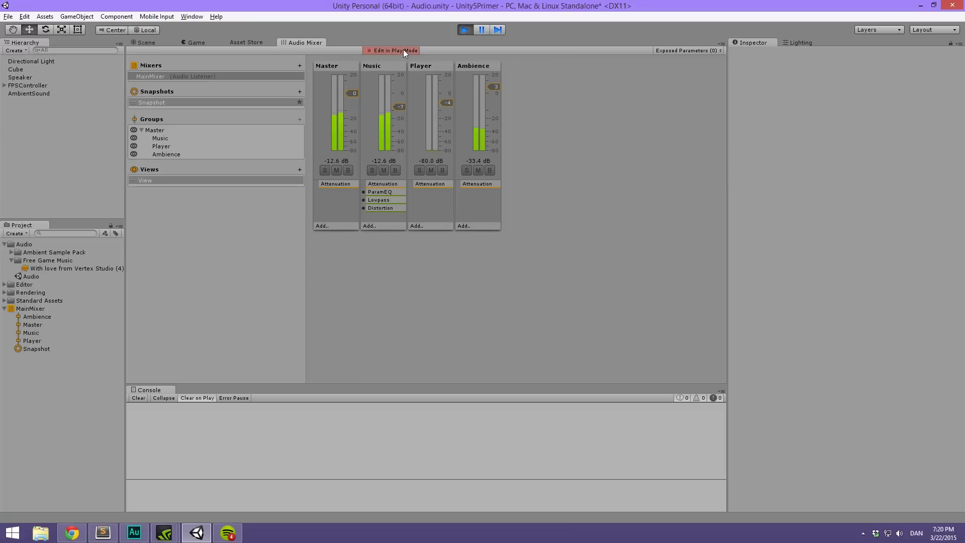
# Step: Disable Edit in Play Mode, stop the running game and show the scene view
pyautogui.click(382, 51)
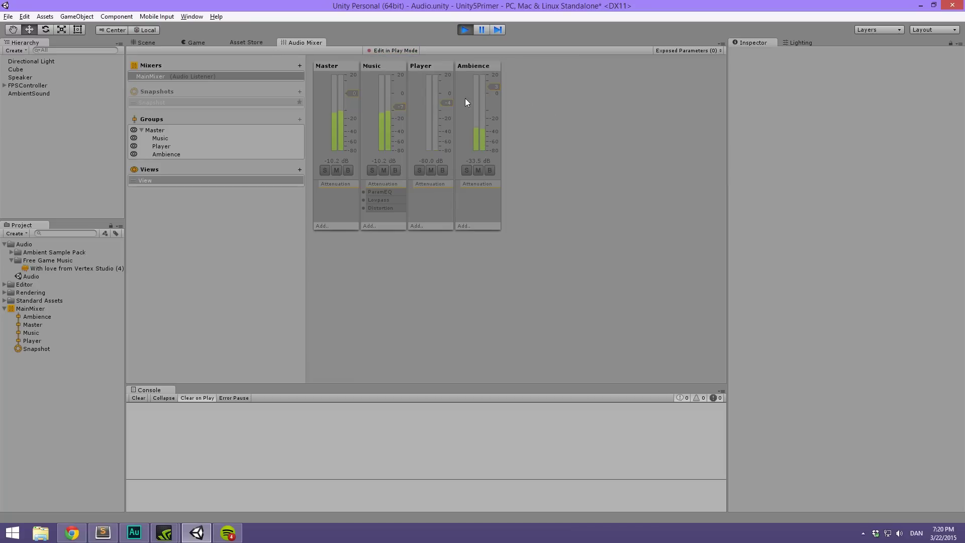
pyautogui.click(463, 30)
pyautogui.click(146, 42)
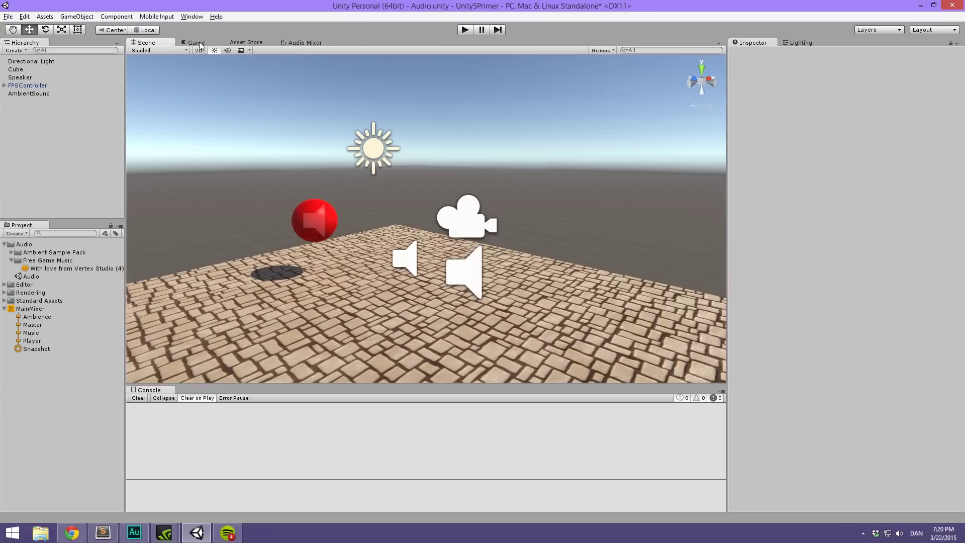
# Step: Run the game and walk around the red sphere to hear the mix, then stop it and return to the Audio Mixer
pyautogui.click(193, 42)
pyautogui.click(464, 30)
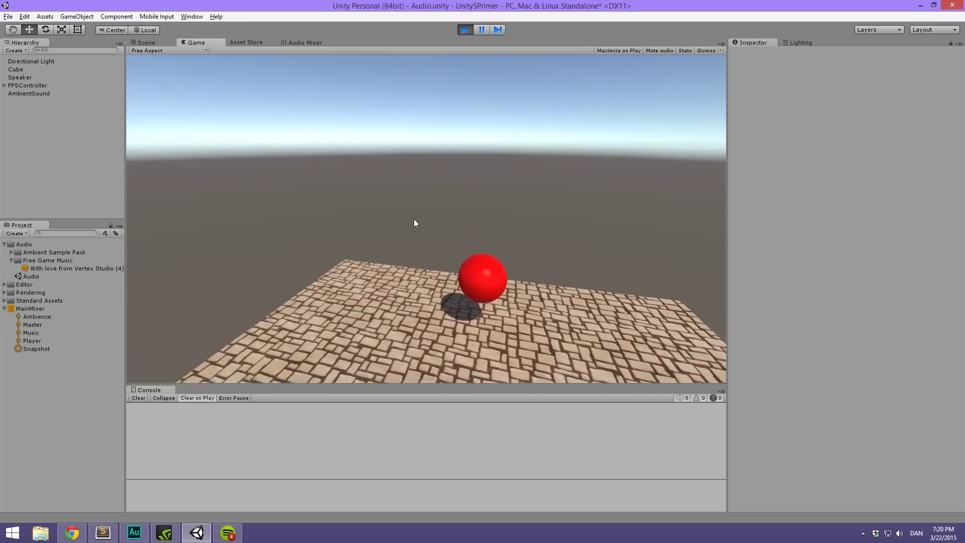
pyautogui.press('w')
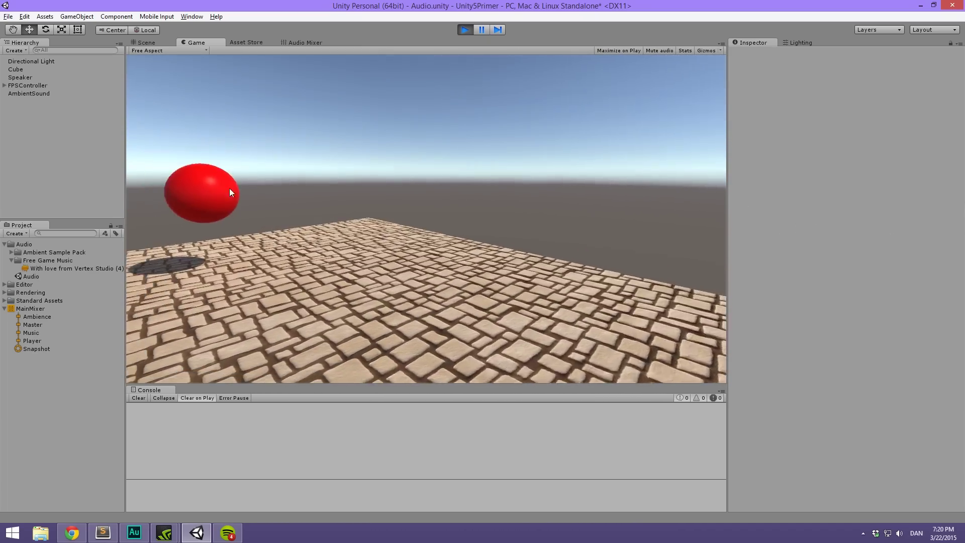
pyautogui.press('w')
pyautogui.press('w')
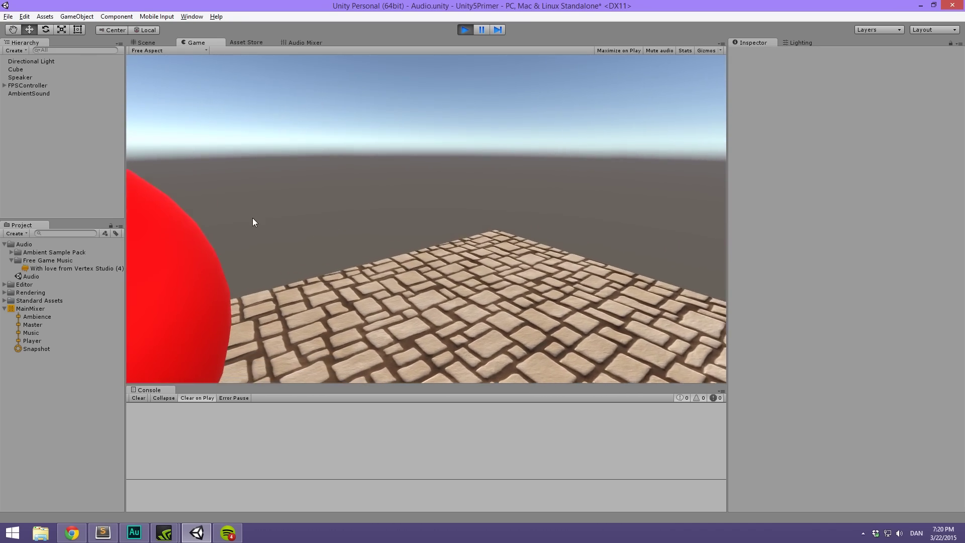
pyautogui.press('s')
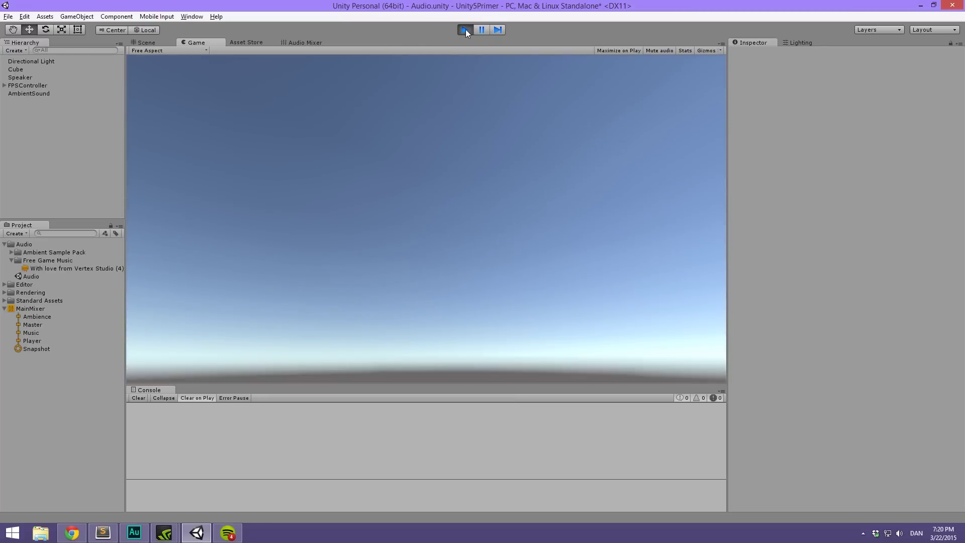
pyautogui.click(465, 29)
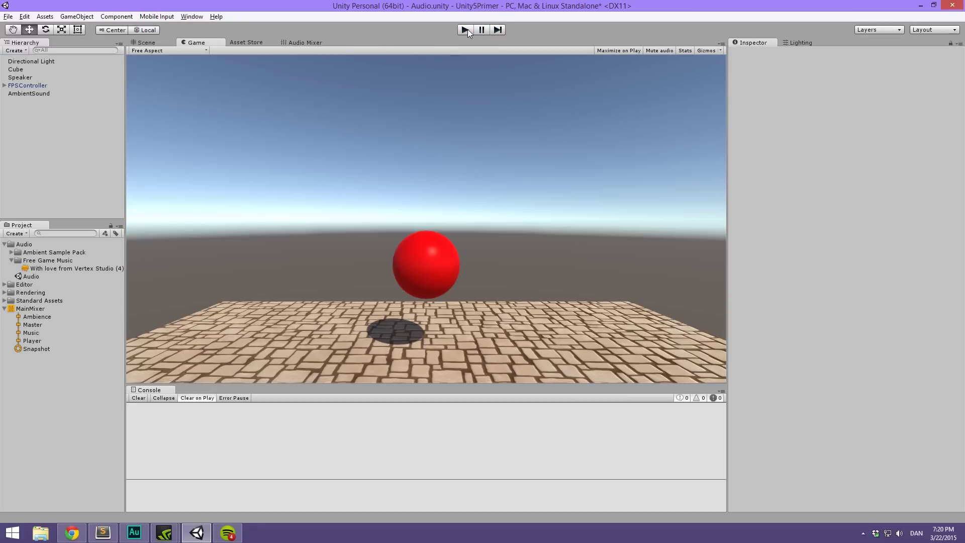
pyautogui.click(270, 42)
pyautogui.click(289, 43)
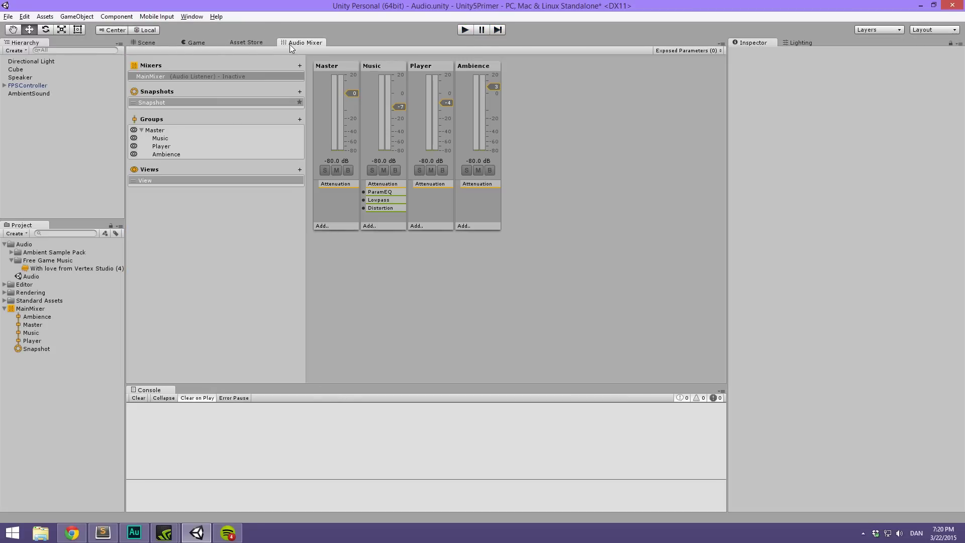
# Step: Switch to the Sublime Text outline, review the Audio mixer topics up to Snapshots, and return to Unity
pyautogui.click(102, 533)
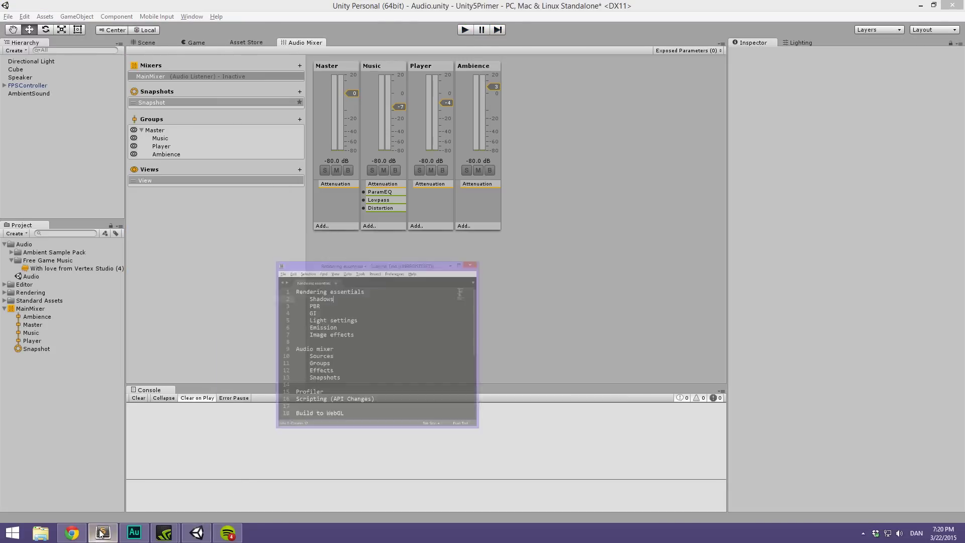
pyautogui.moveTo(456, 246); pyautogui.dragTo(505, 255)
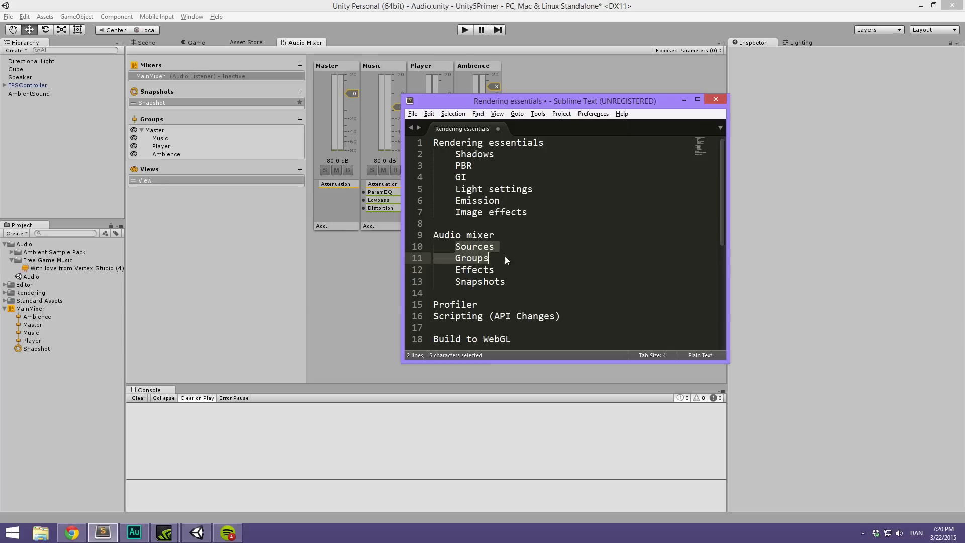
pyautogui.click(501, 283)
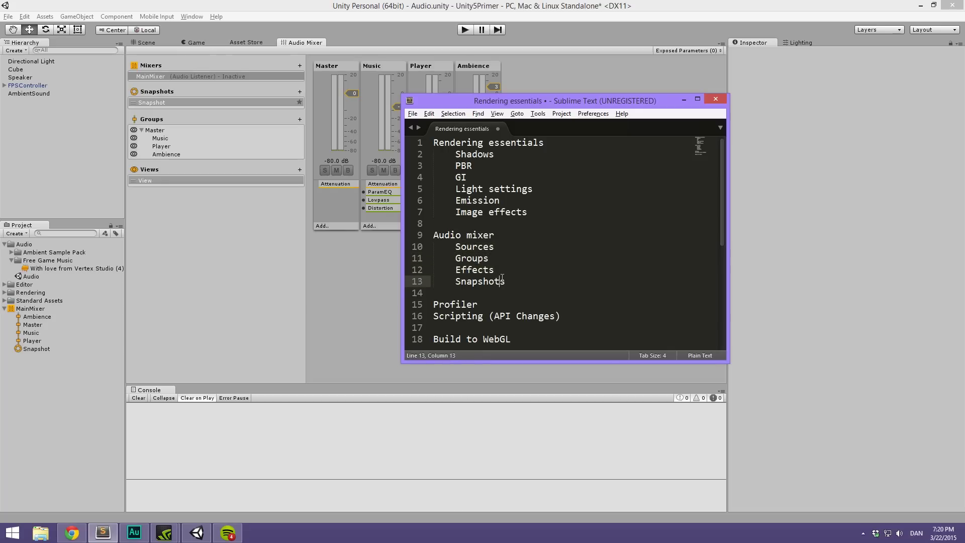
pyautogui.doubleClick(501, 282)
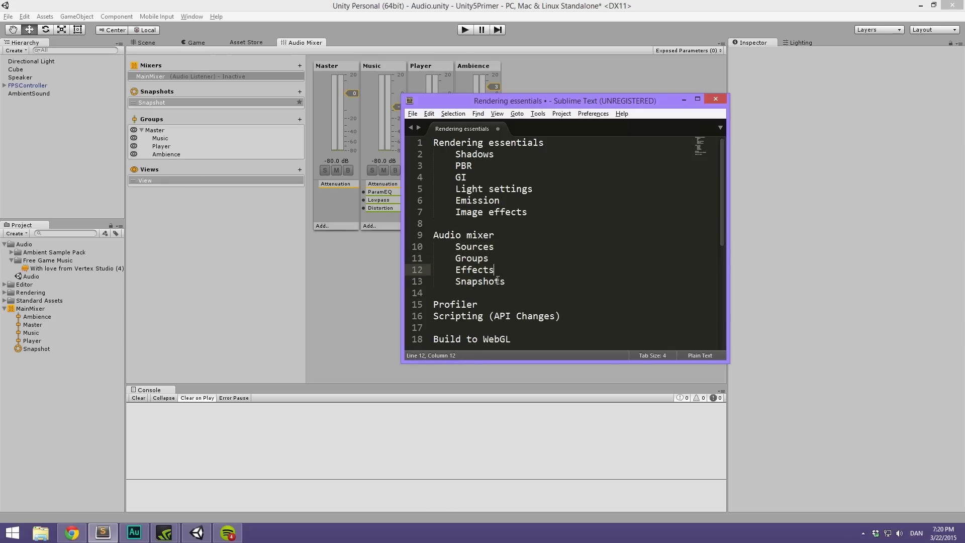
pyautogui.click(684, 99)
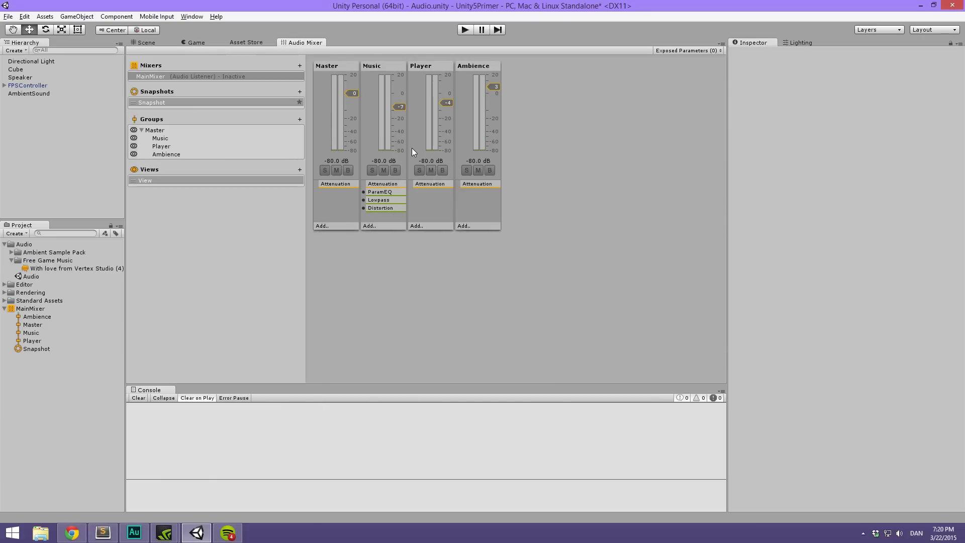
# Step: Run the game, enable Edit in Play Mode in the Audio Mixer, and add a snapshot named NoMusic
pyautogui.click(219, 103)
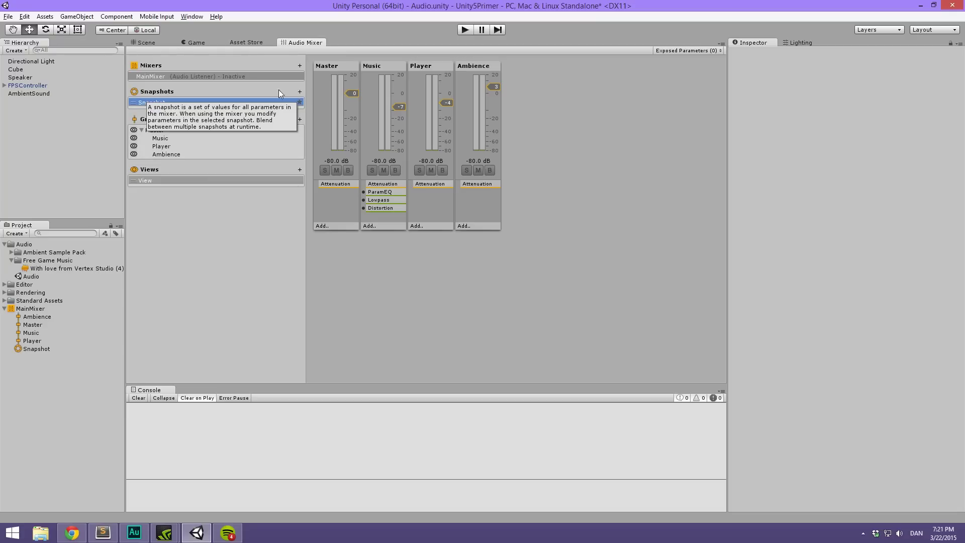
pyautogui.click(465, 30)
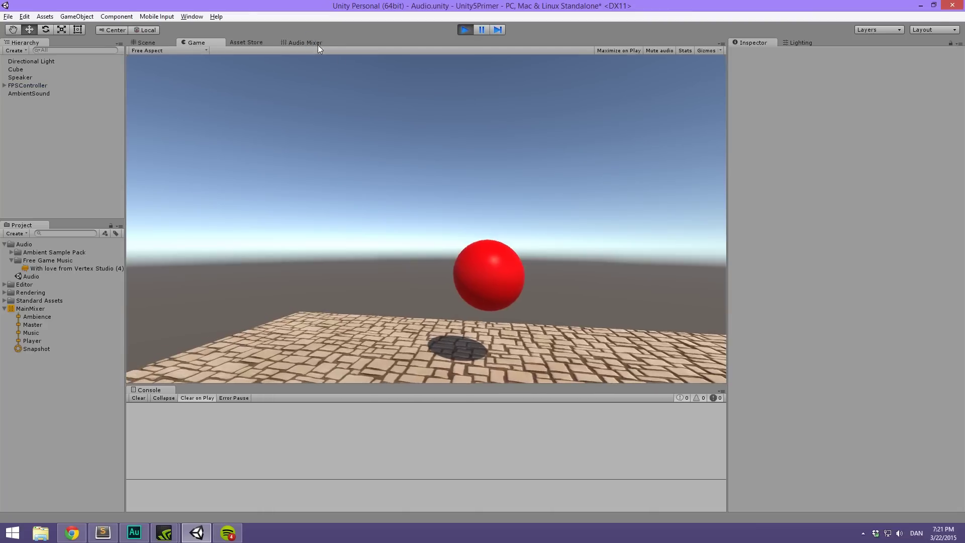
pyautogui.moveTo(317, 45); pyautogui.dragTo(341, 64)
pyautogui.moveTo(345, 22); pyautogui.dragTo(278, 45)
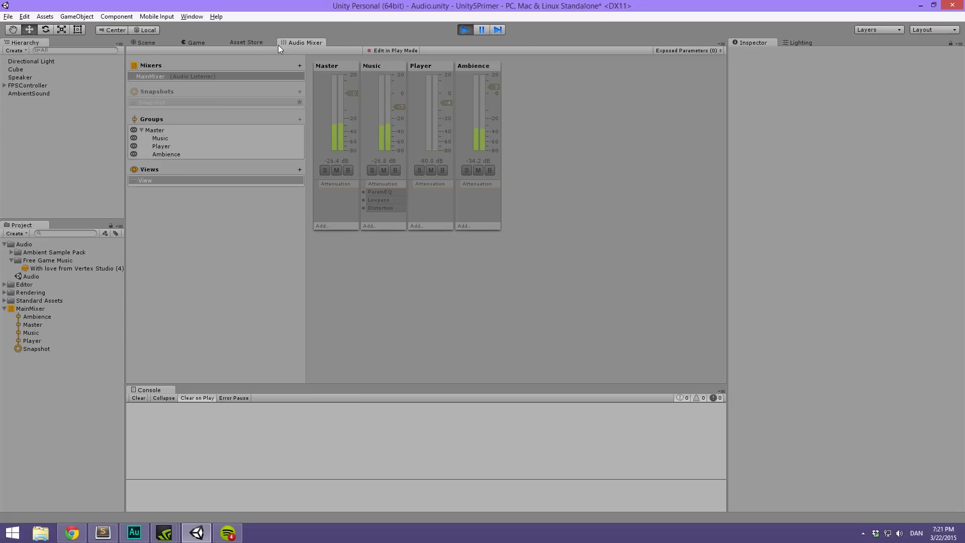
pyautogui.click(395, 51)
pyautogui.click(300, 91)
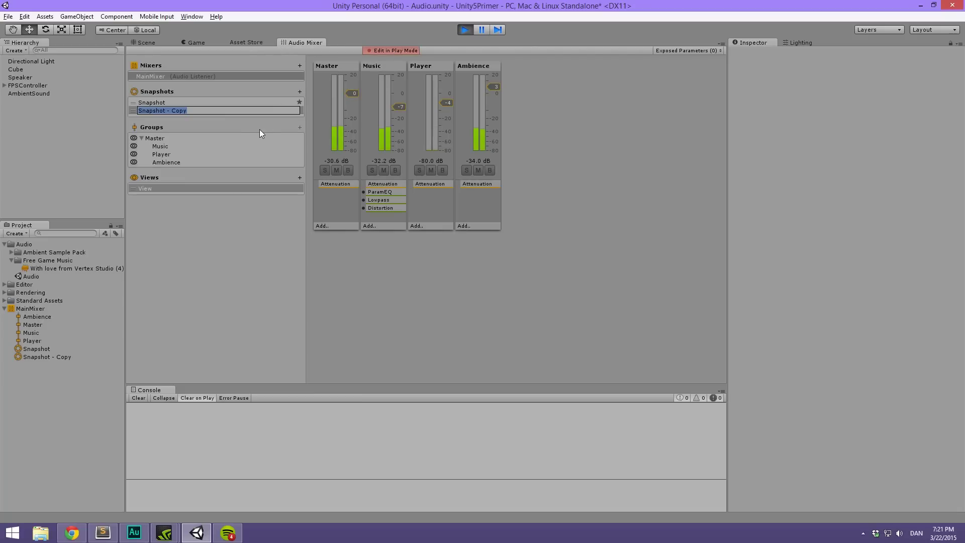
pyautogui.press('BackSpace')
pyautogui.write('NoMusic')
pyautogui.press('Return')
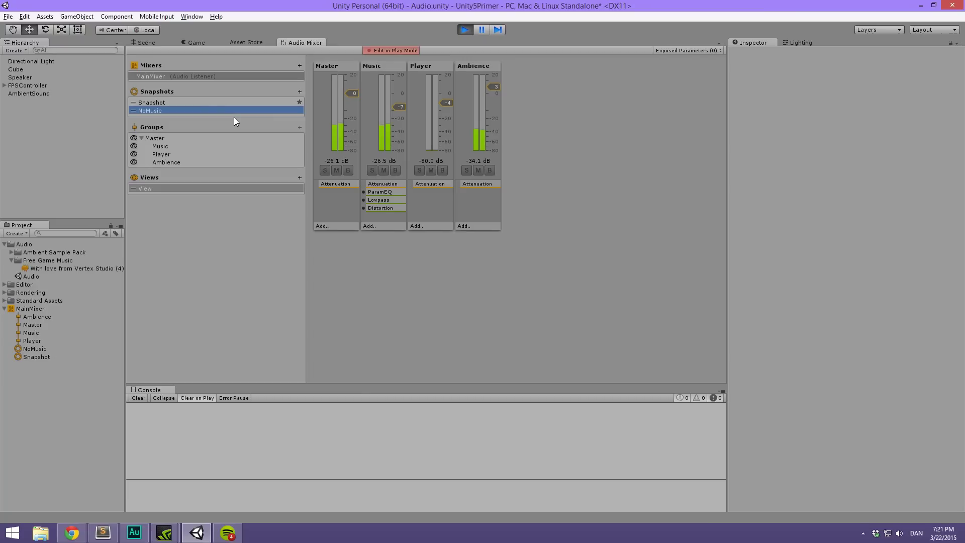
# Step: In the NoMusic snapshot, lower Music to -80 dB and raise Ambience to about 8 dB and Player to about -1 dB
pyautogui.moveTo(405, 105); pyautogui.dragTo(391, 158)
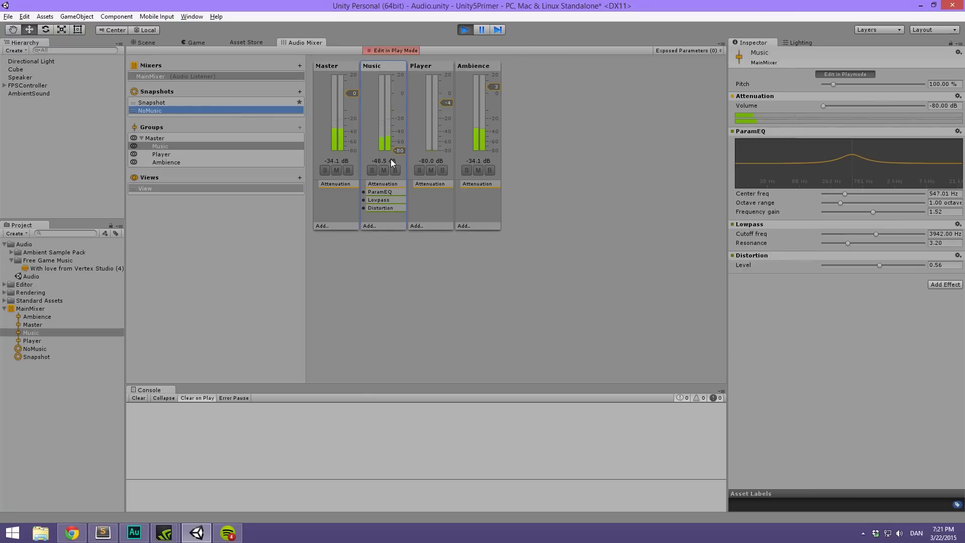
pyautogui.moveTo(491, 86); pyautogui.dragTo(495, 82)
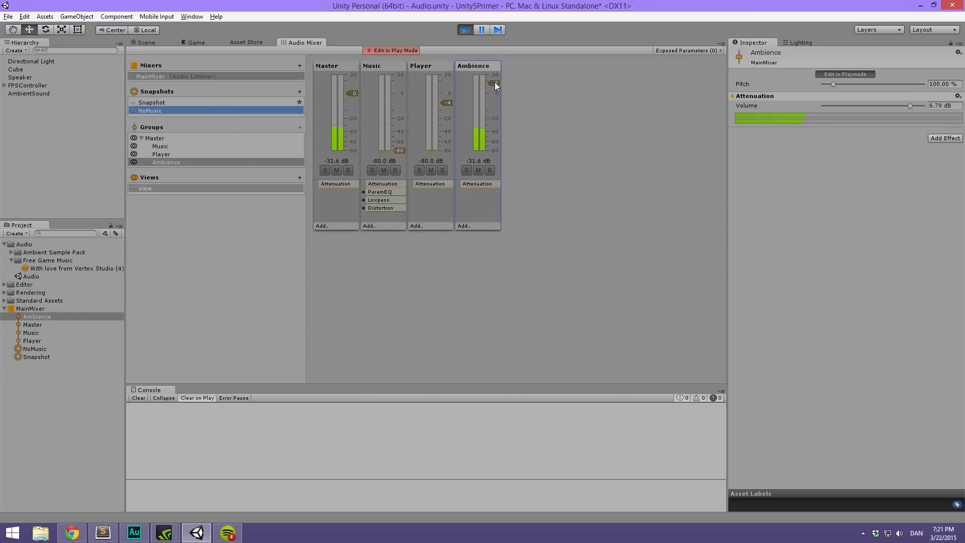
pyautogui.moveTo(447, 103); pyautogui.dragTo(448, 101)
pyautogui.click(564, 126)
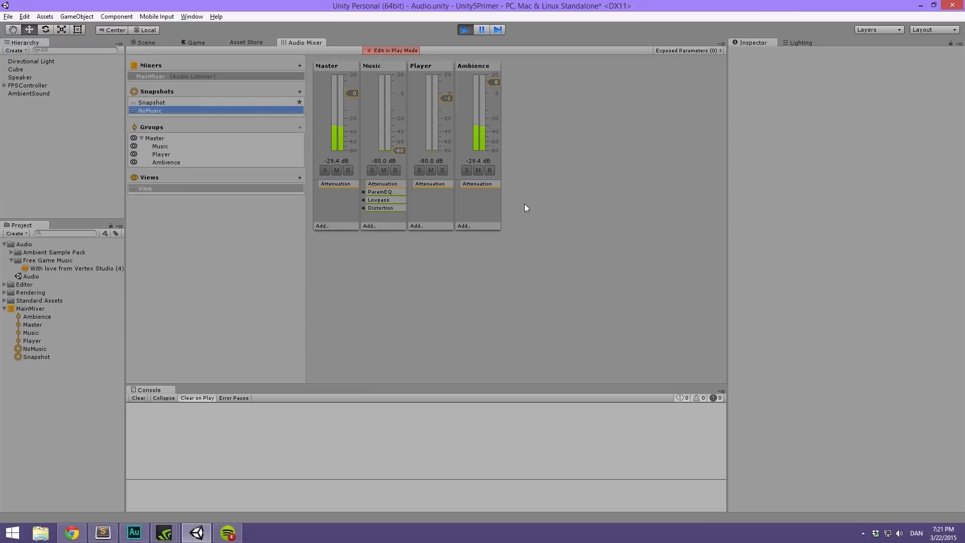
# Step: Alternate between Snapshot and NoMusic to compare the mixes, then disable Edit in Play Mode and stop the game
pyautogui.click(163, 102)
pyautogui.click(164, 109)
pyautogui.click(164, 102)
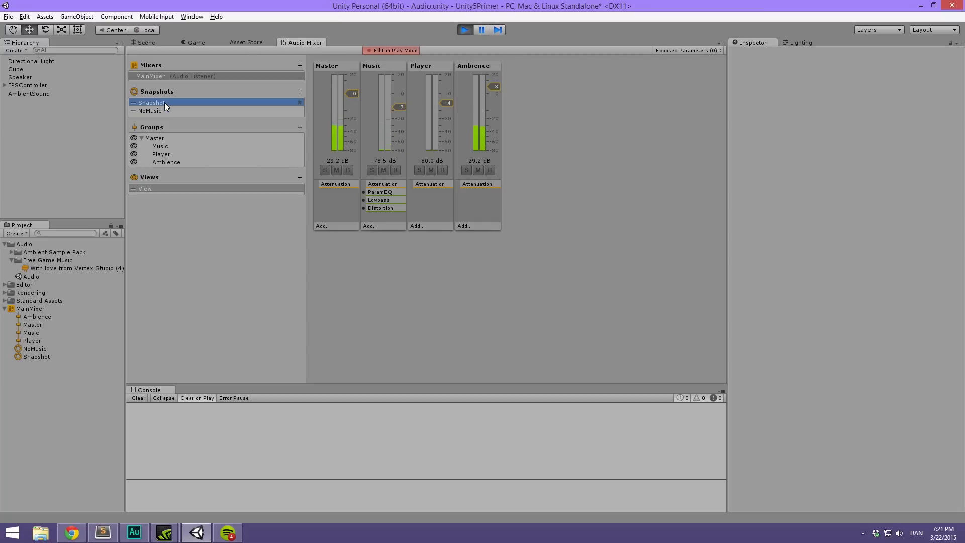
pyautogui.click(165, 108)
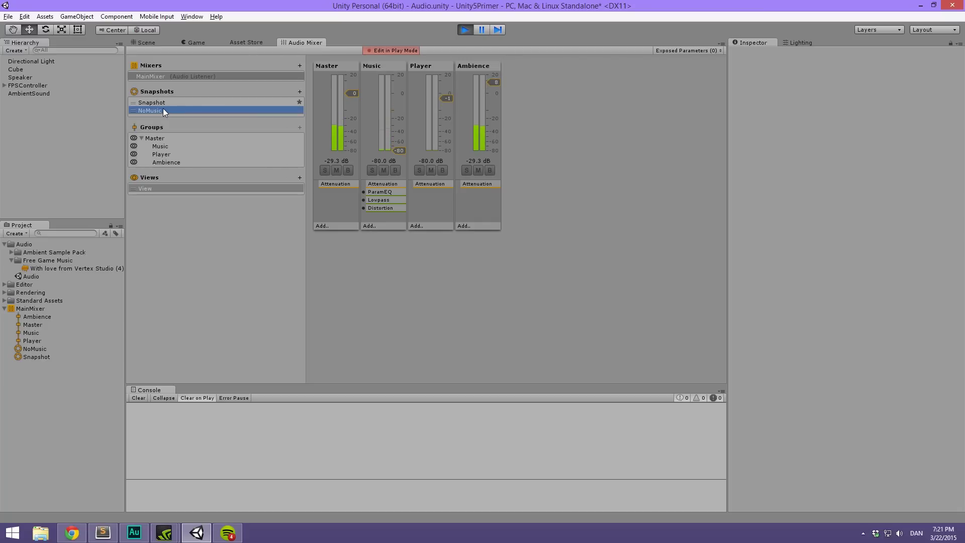
pyautogui.click(388, 50)
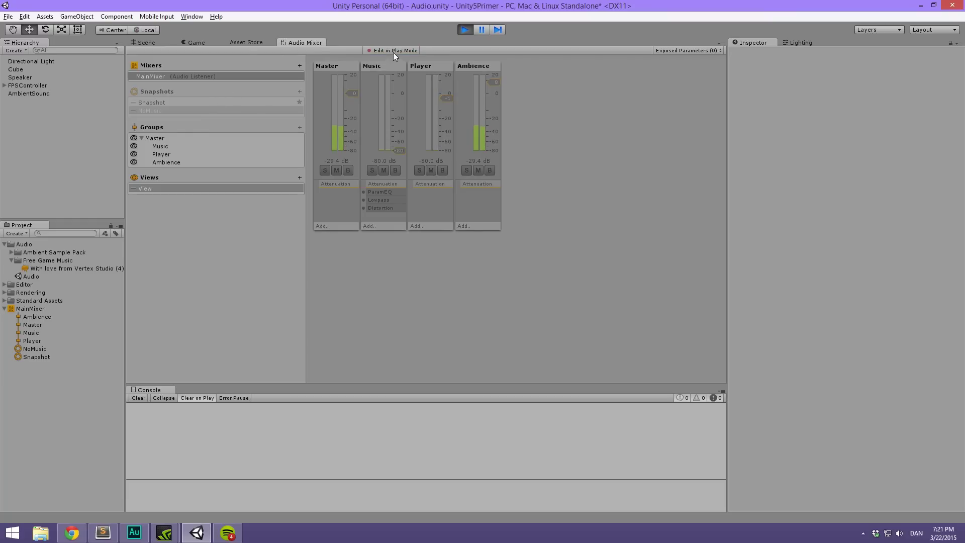
pyautogui.click(465, 29)
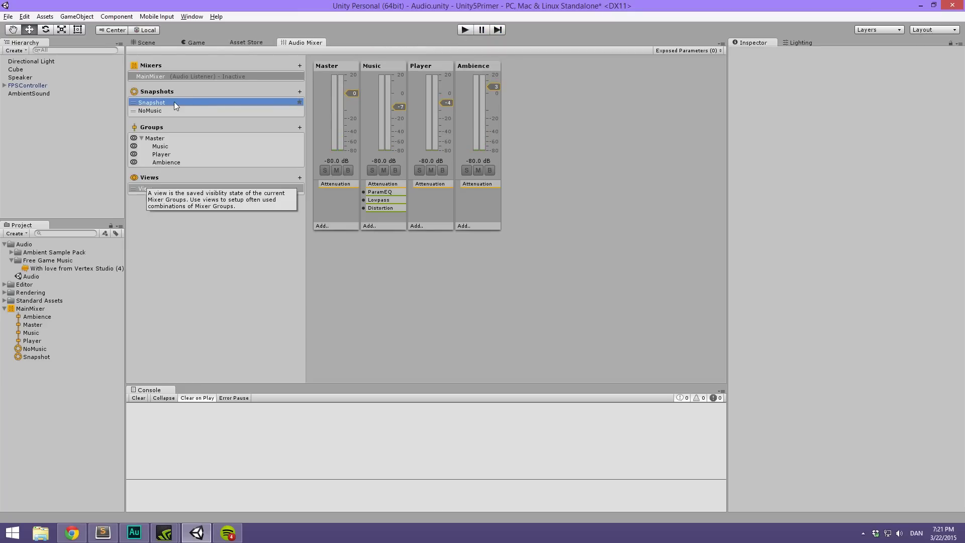
# Step: Make NoMusic the start snapshot, restore Snapshot as the start snapshot, and show the scene view
pyautogui.rightClick(214, 111)
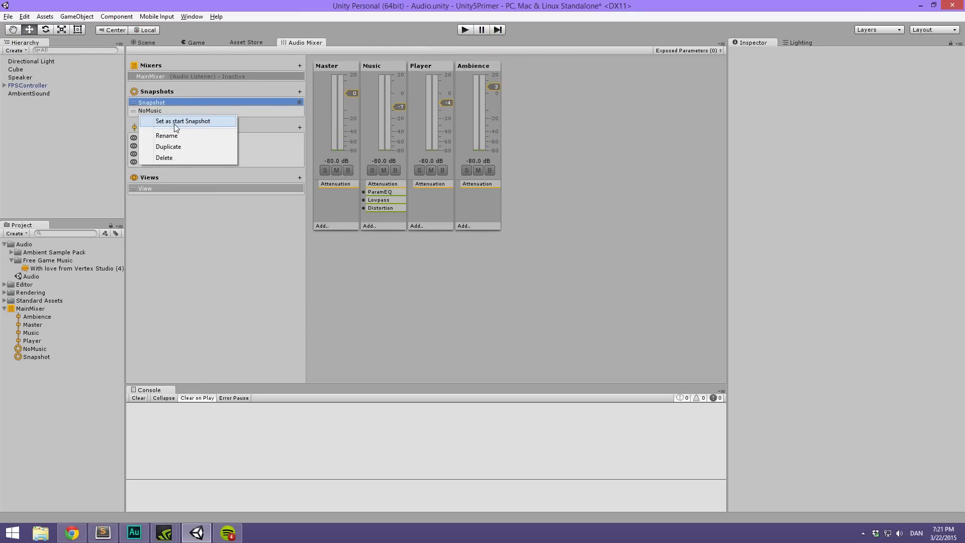
pyautogui.click(174, 124)
pyautogui.rightClick(191, 102)
pyautogui.click(201, 112)
pyautogui.click(167, 43)
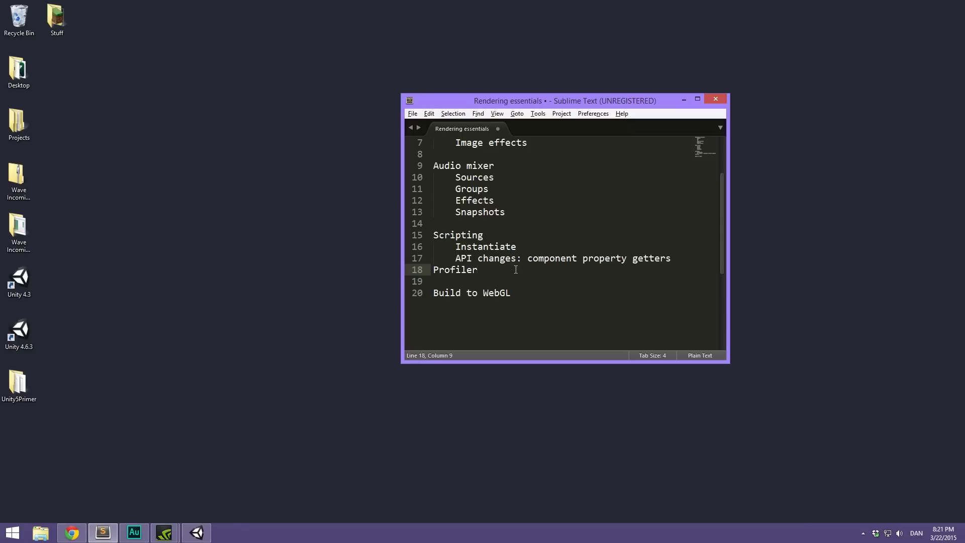
# Step: Switch from the notes to Unity's Scripting scene and examine the red Ball and its components, including the Rigidbody
pyautogui.click(684, 99)
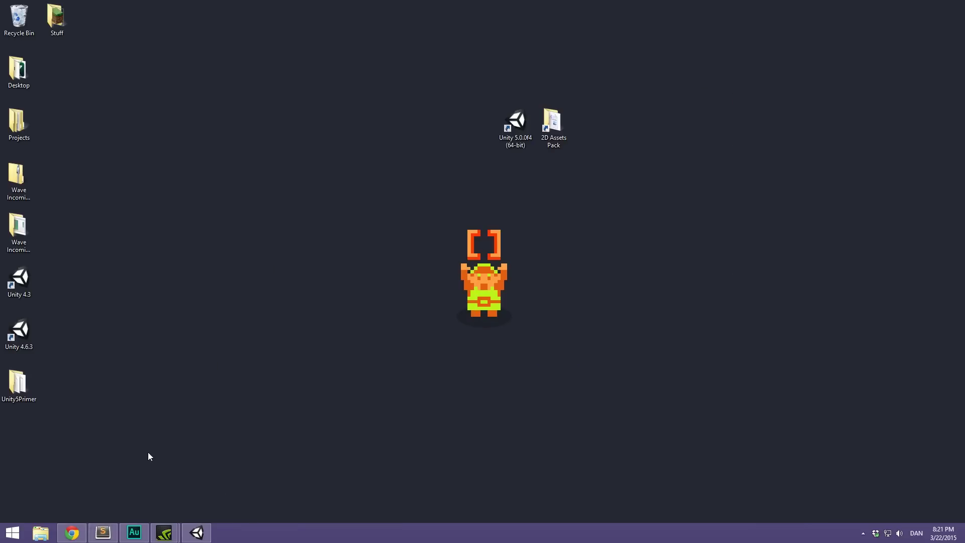
pyautogui.hotkey('alt', 'Tab')
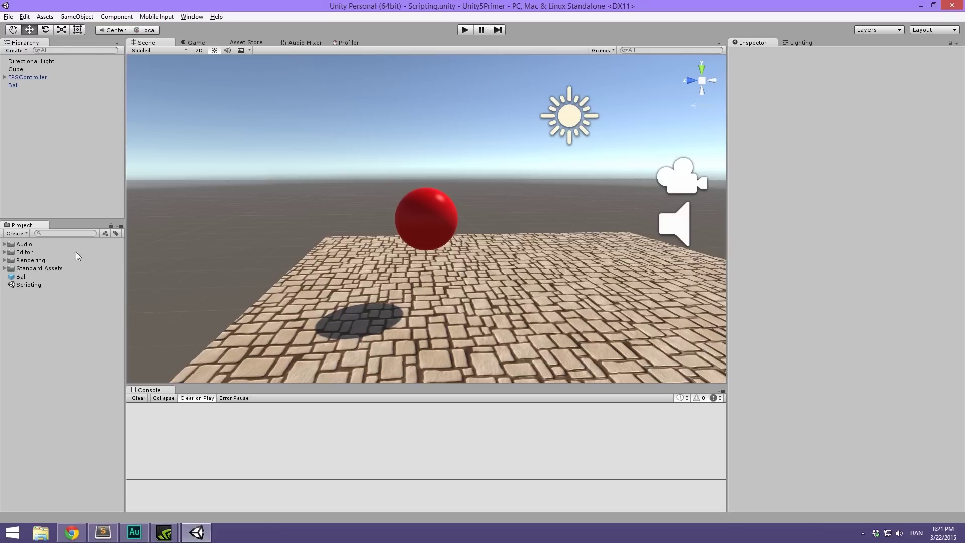
pyautogui.keyDown('alt'); pyautogui.moveTo(300, 245); pyautogui.dragTo(357, 224); pyautogui.keyUp('alt')
pyautogui.keyDown('alt'); pyautogui.moveTo(378, 318); pyautogui.dragTo(419, 293); pyautogui.keyUp('alt')
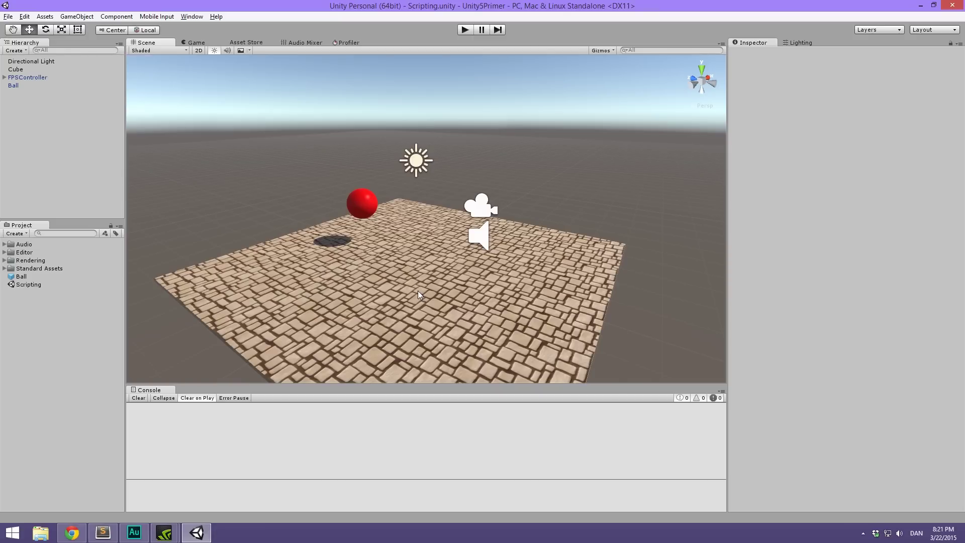
pyautogui.scroll(5, 417, 290)
pyautogui.moveTo(347, 290); pyautogui.dragTo(411, 218, button='middle')
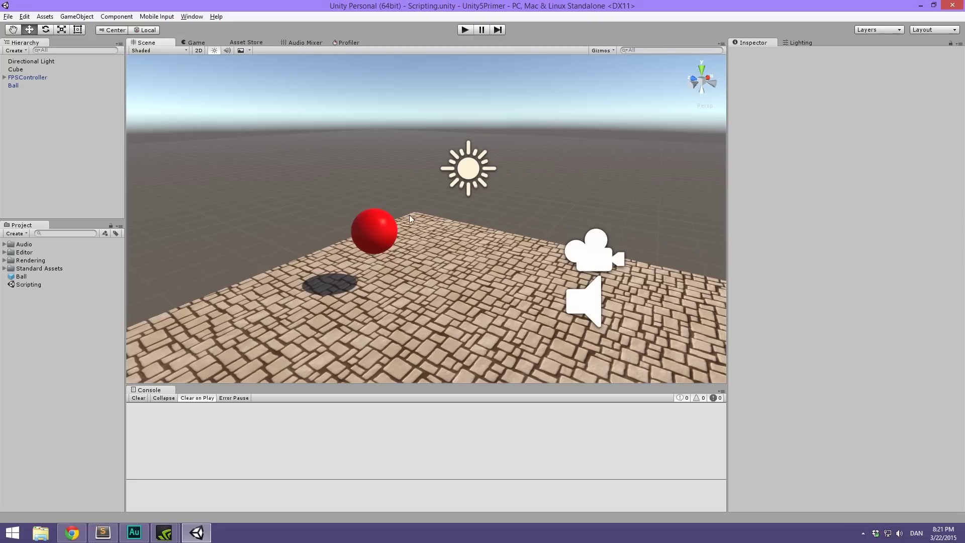
pyautogui.keyDown('alt'); pyautogui.moveTo(378, 224); pyautogui.dragTo(367, 224); pyautogui.keyUp('alt')
pyautogui.click(367, 224)
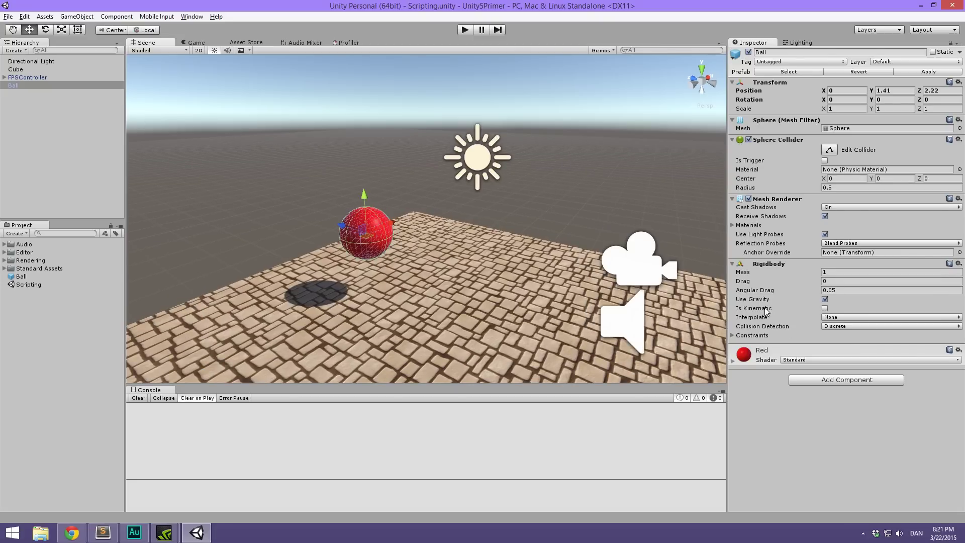
pyautogui.scroll(-4, 451, 291)
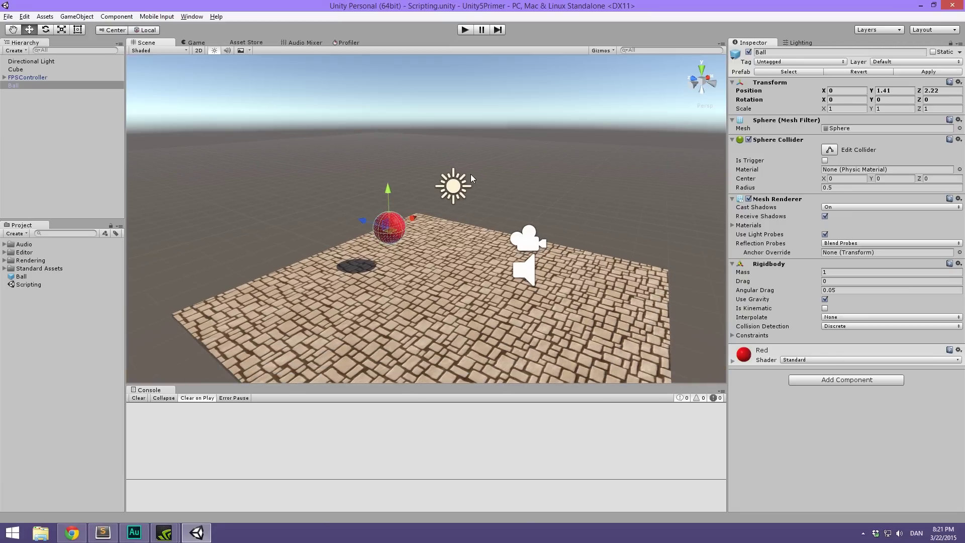
pyautogui.scroll(4, 402, 246)
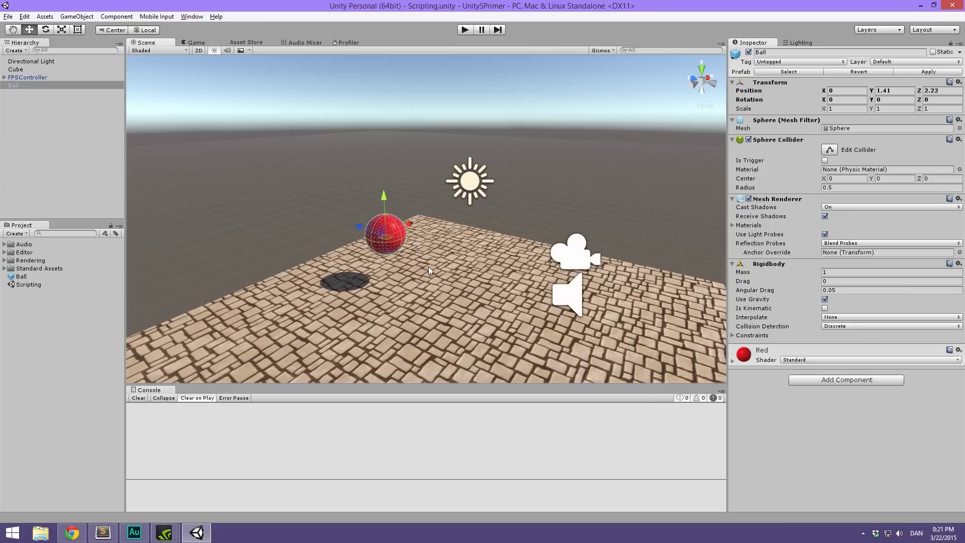
# Step: Frame the FPSController in the scene to examine its placement, then clear the selection
pyautogui.click(29, 77)
pyautogui.press('f')
pyautogui.keyDown('alt'); pyautogui.moveTo(431, 228); pyautogui.dragTo(451, 234); pyautogui.keyUp('alt')
pyautogui.scroll(-5, 451, 234)
pyautogui.scroll(-4, 451, 234)
pyautogui.click(53, 350)
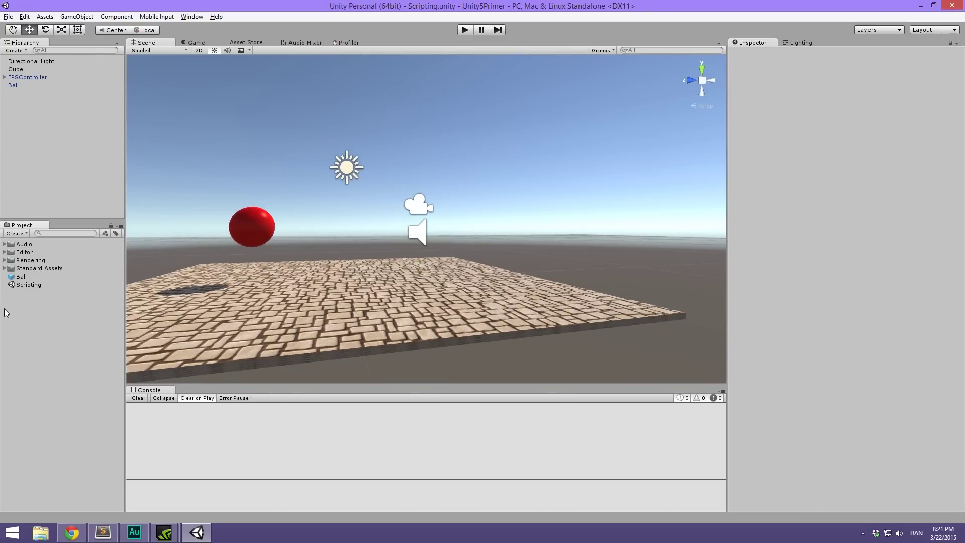
# Step: Review the importable asset packages and the FPSController prefab in Standard Assets, then collapse the folder
pyautogui.rightClick(19, 339)
pyautogui.moveTo(113, 406)
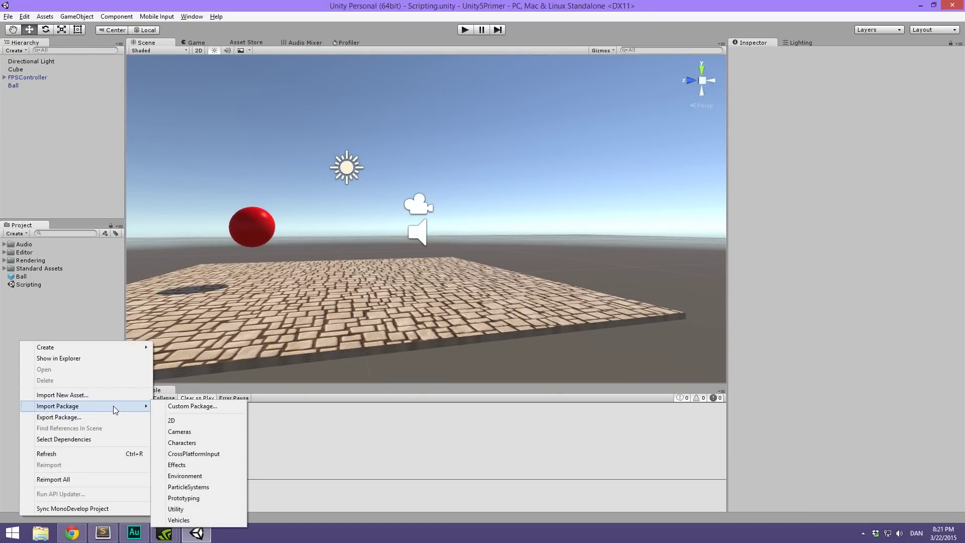
pyautogui.click(14, 308)
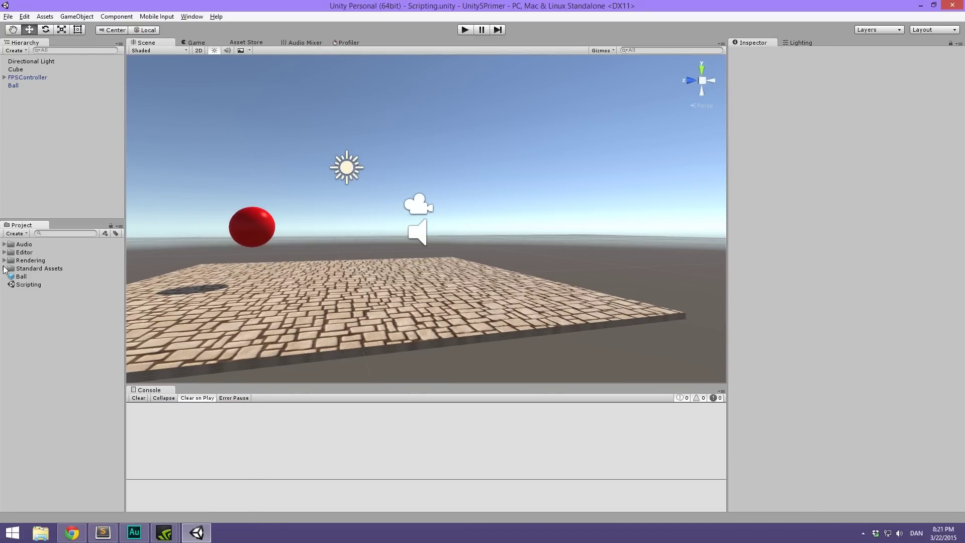
pyautogui.click(4, 268)
pyautogui.click(77, 285)
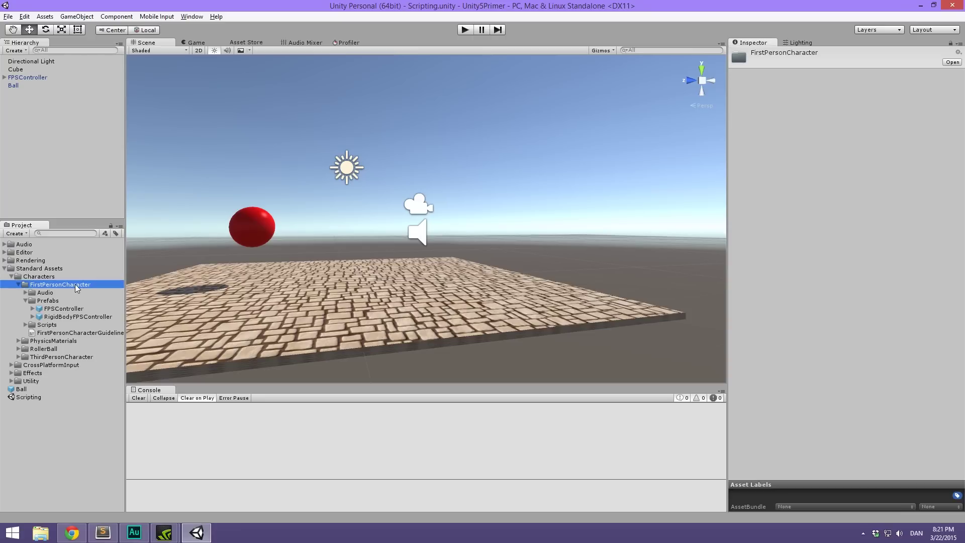
pyautogui.click(73, 308)
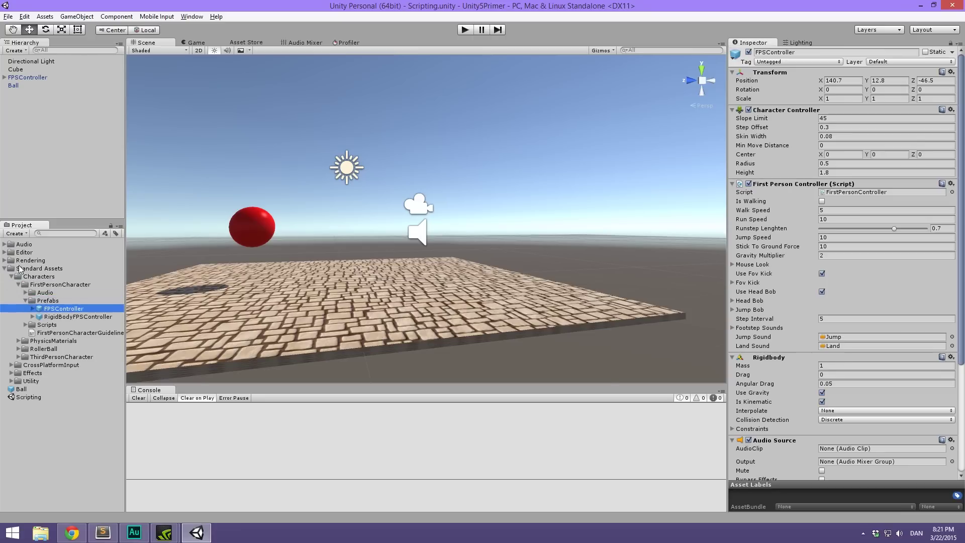
pyautogui.click(4, 268)
pyautogui.click(72, 382)
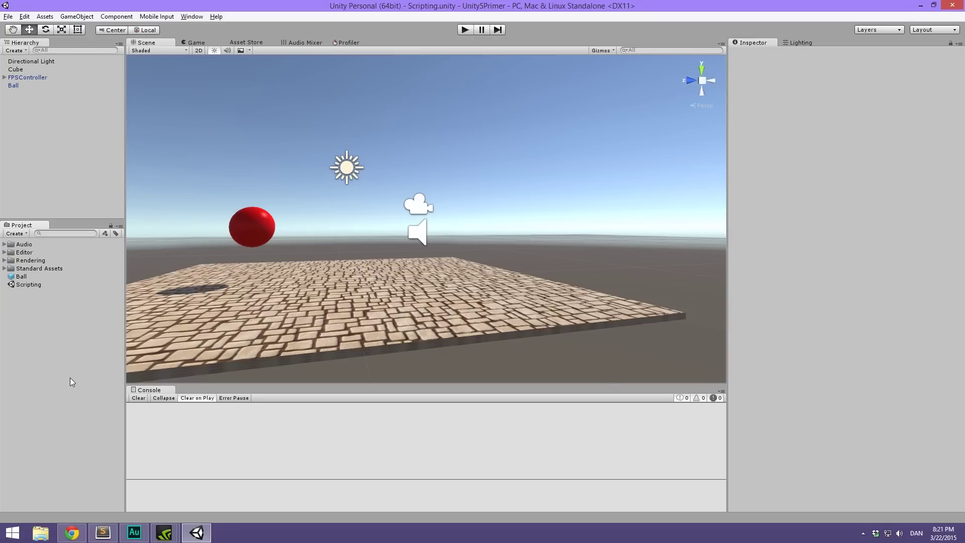
# Step: Play-test the scene by walking the first-person controller around the ball, and stop play mode
pyautogui.click(465, 29)
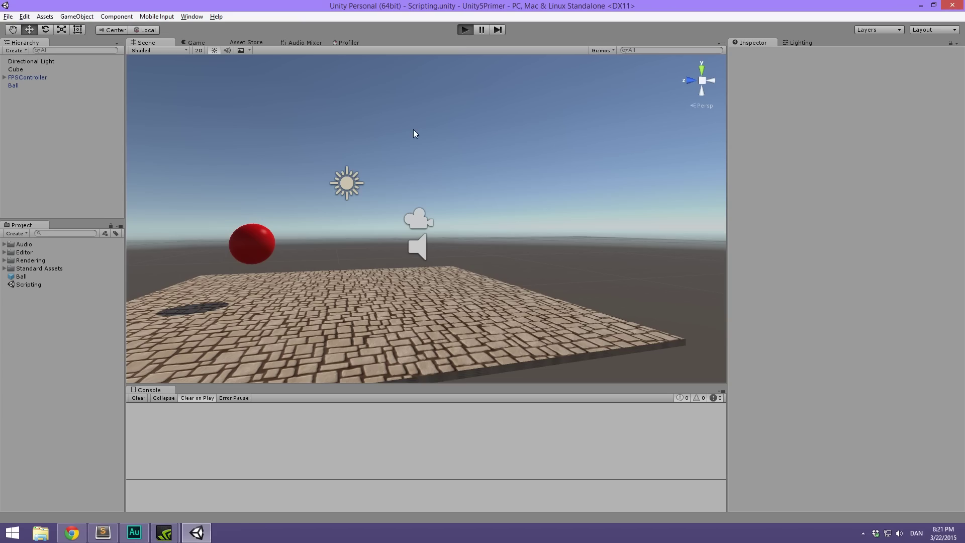
pyautogui.press('w')
pyautogui.press('s')
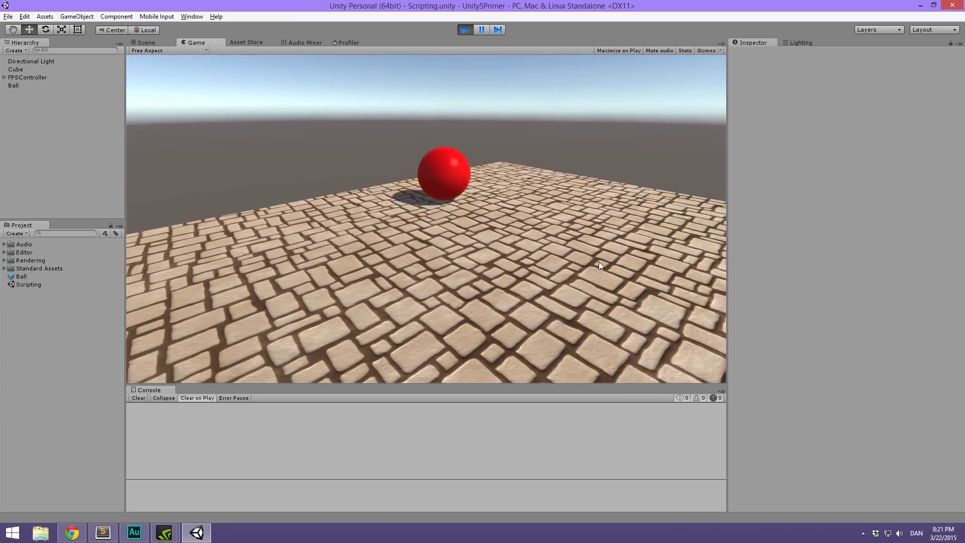
pyautogui.press('w')
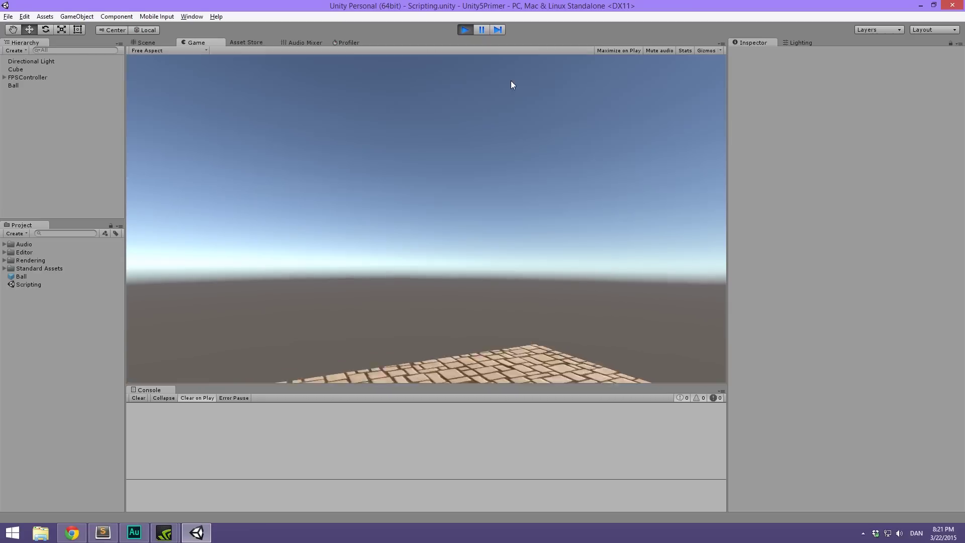
pyautogui.click(464, 29)
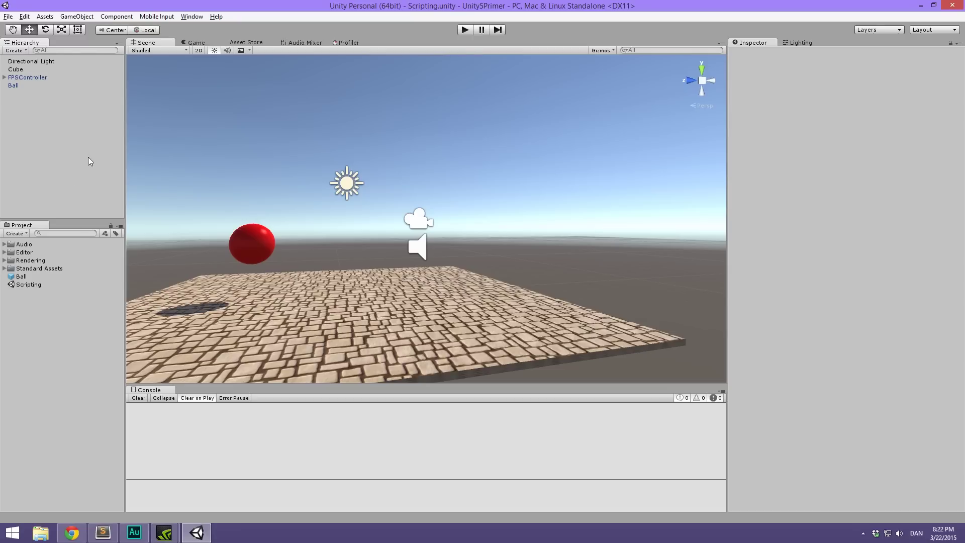
pyautogui.click(19, 424)
pyautogui.moveTo(327, 250); pyautogui.dragTo(442, 239, button='middle')
pyautogui.scroll(5, 427, 238)
pyautogui.keyDown('alt'); pyautogui.moveTo(423, 239); pyautogui.dragTo(370, 241); pyautogui.keyUp('alt')
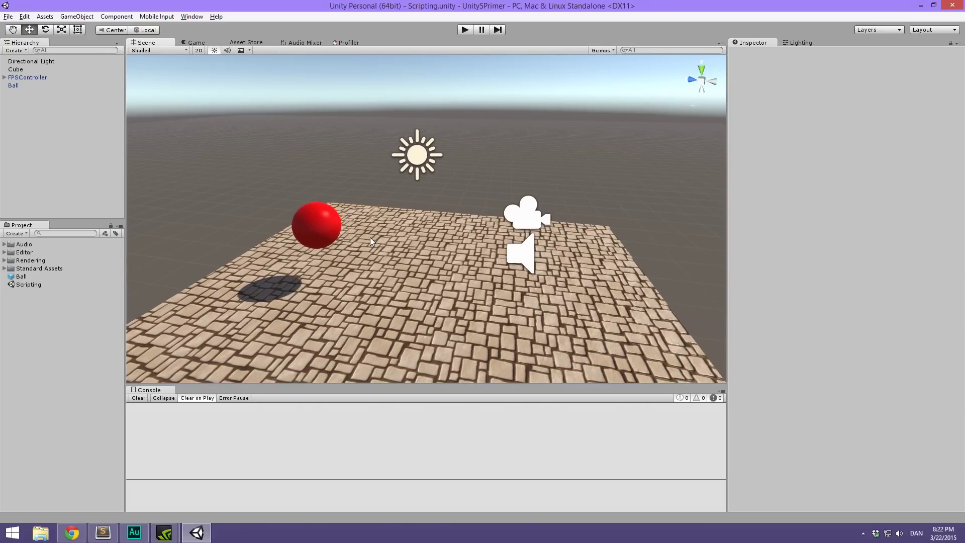
pyautogui.moveTo(366, 237); pyautogui.dragTo(400, 216, button='middle')
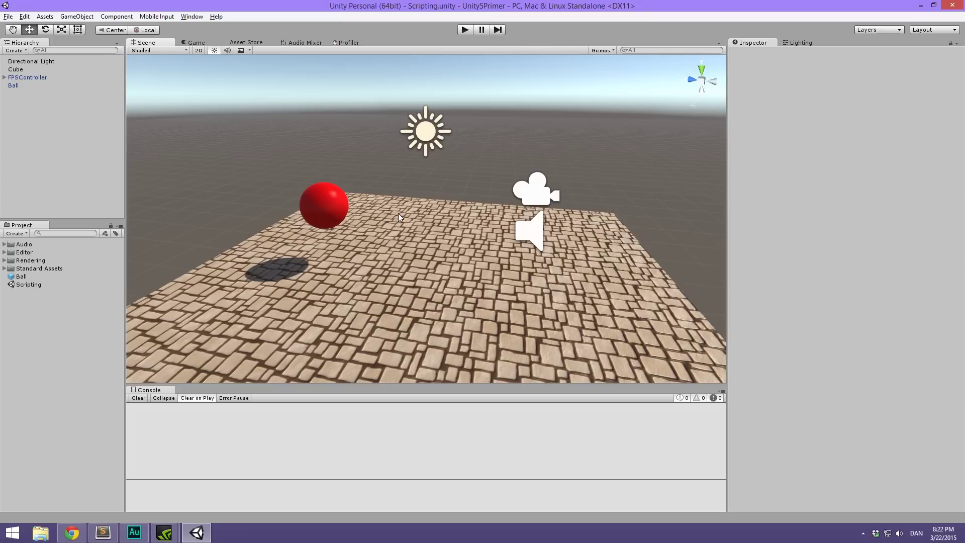
pyautogui.scroll(3, 412, 201)
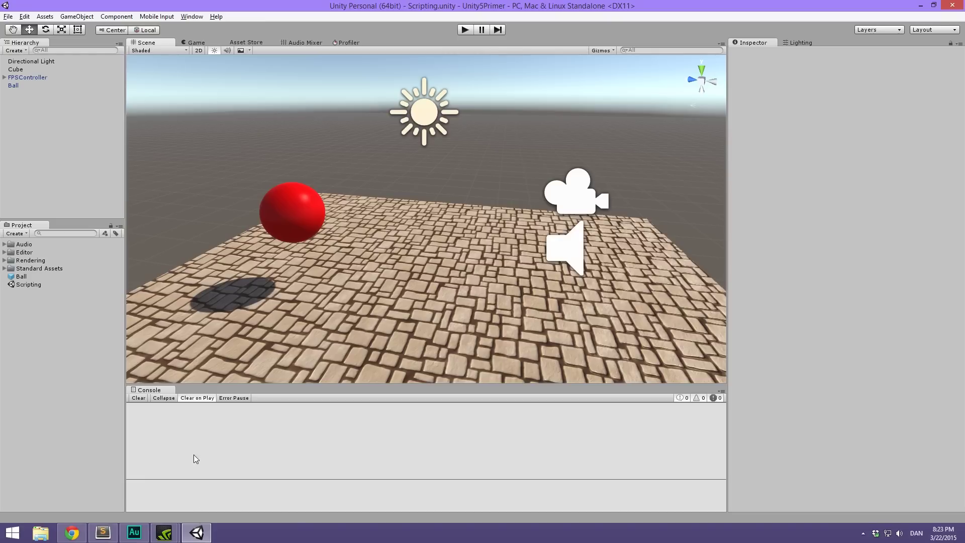
pyautogui.click(57, 342)
pyautogui.click(49, 192)
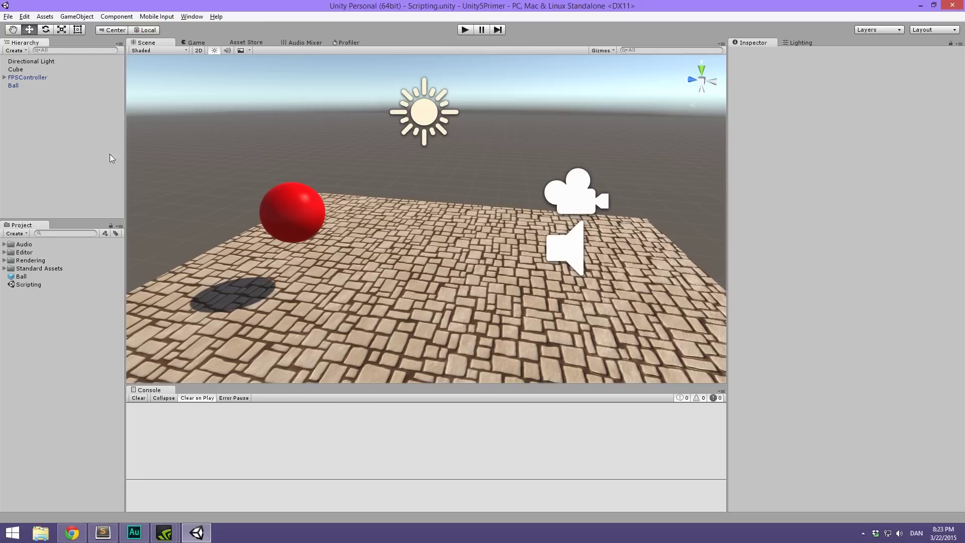
# Step: Delete the Ball object from the scene, keeping its prefab in the project
pyautogui.scroll(-6, 324, 158)
pyautogui.scroll(-2, 425, 130)
pyautogui.keyDown('alt'); pyautogui.moveTo(458, 122); pyautogui.dragTo(415, 198); pyautogui.keyUp('alt')
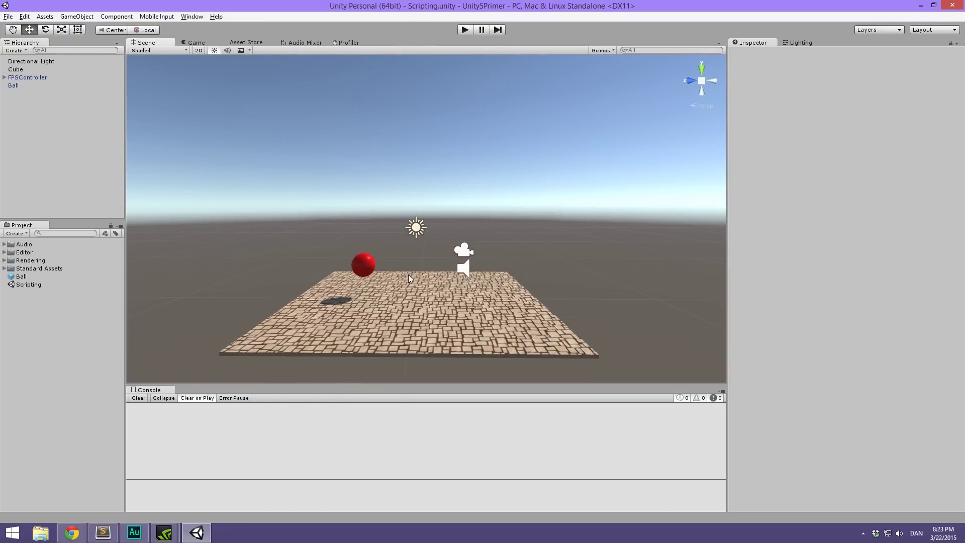
pyautogui.scroll(5, 390, 291)
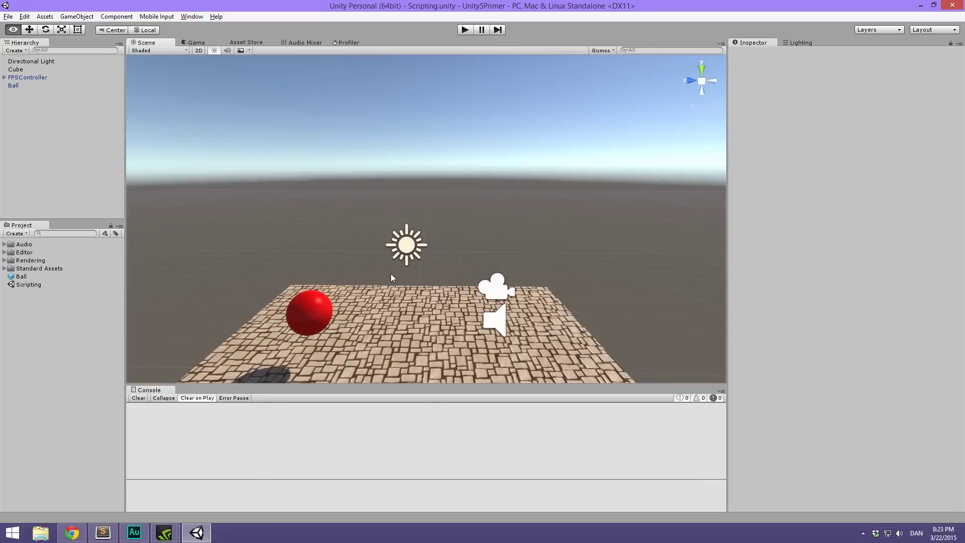
pyautogui.click(17, 84)
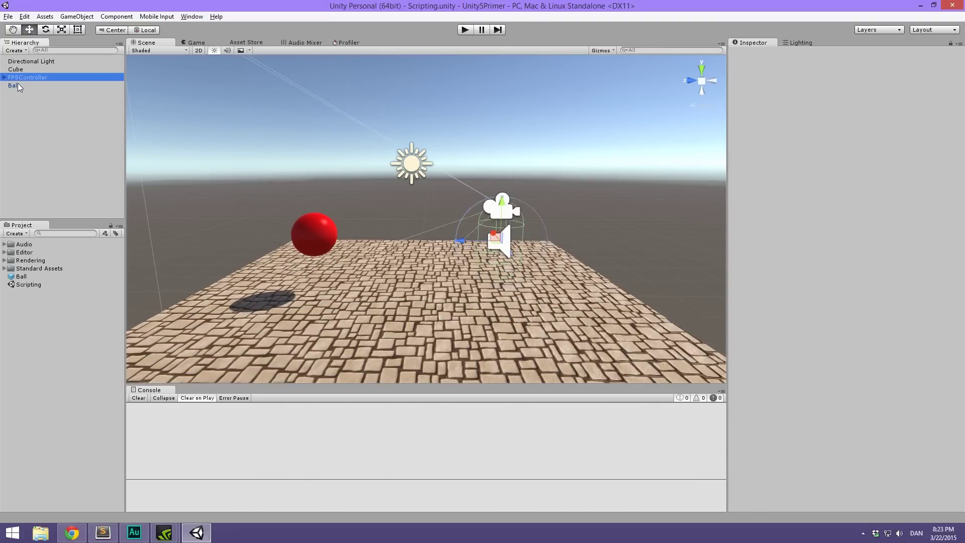
pyautogui.press('Delete')
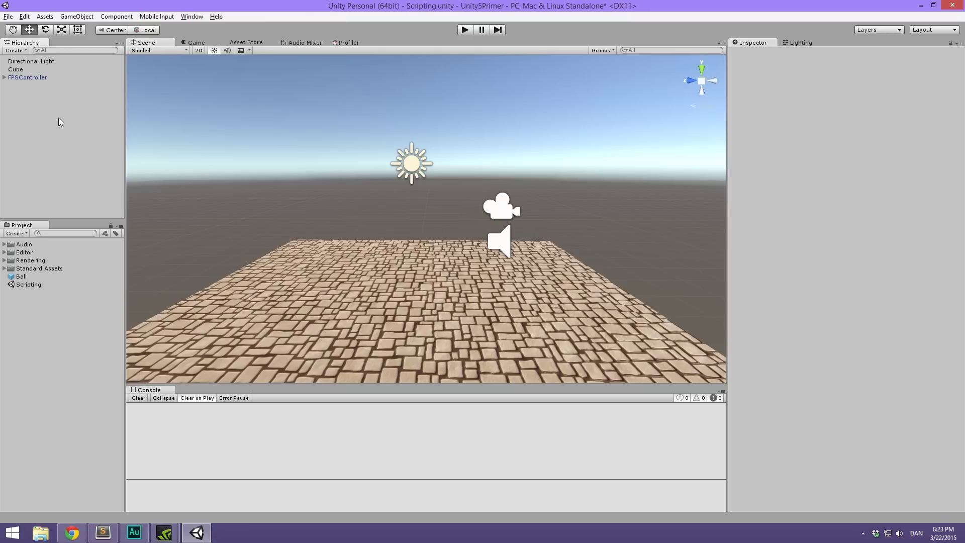
# Step: Create an empty game object named _Spawner and place it first in the scene hierarchy
pyautogui.hotkey('ctrl', 'shift', 'n')
pyautogui.click(28, 77)
pyautogui.click(28, 85)
pyautogui.click(28, 84)
pyautogui.press('BackSpace')
pyautogui.write('_Spawner')
pyautogui.press('Return')
pyautogui.moveTo(48, 87); pyautogui.dragTo(61, 59)
# Step: Reset the _Spawner object's Transform to its default values
pyautogui.click(846, 115)
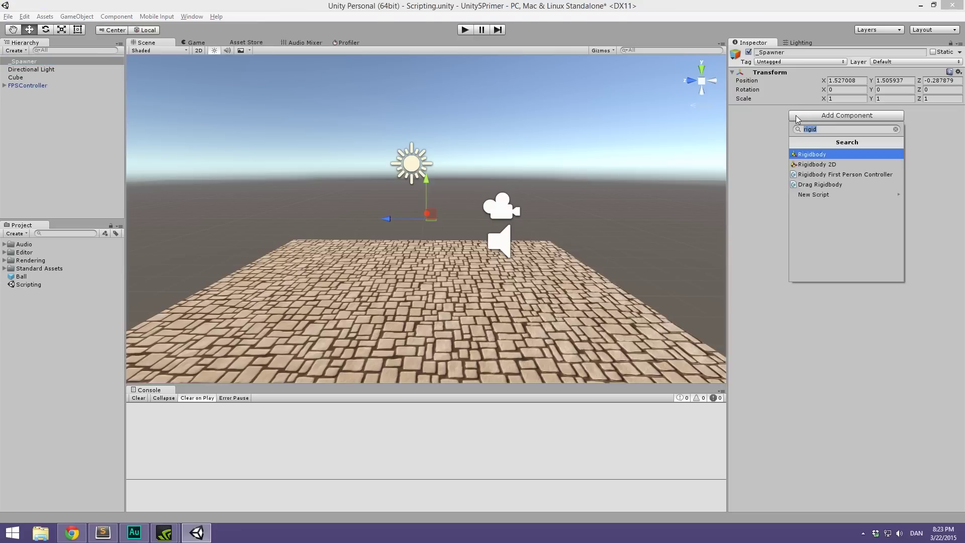
pyautogui.click(769, 72)
pyautogui.rightClick(769, 72)
pyautogui.click(791, 78)
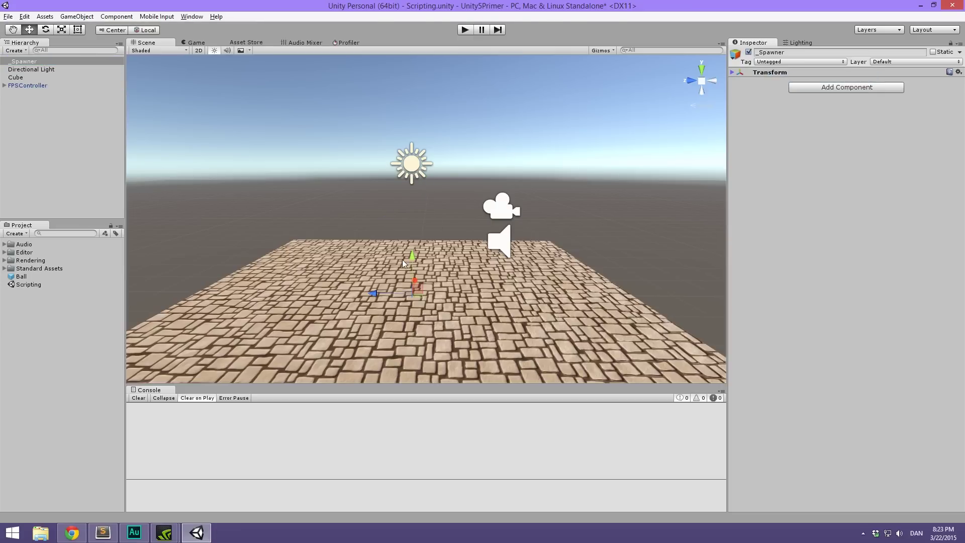
# Step: Raise the _Spawner object above the floor to a Y position of about 3.58
pyautogui.moveTo(412, 259); pyautogui.dragTo(463, 126)
pyautogui.scroll(-3, 451, 122)
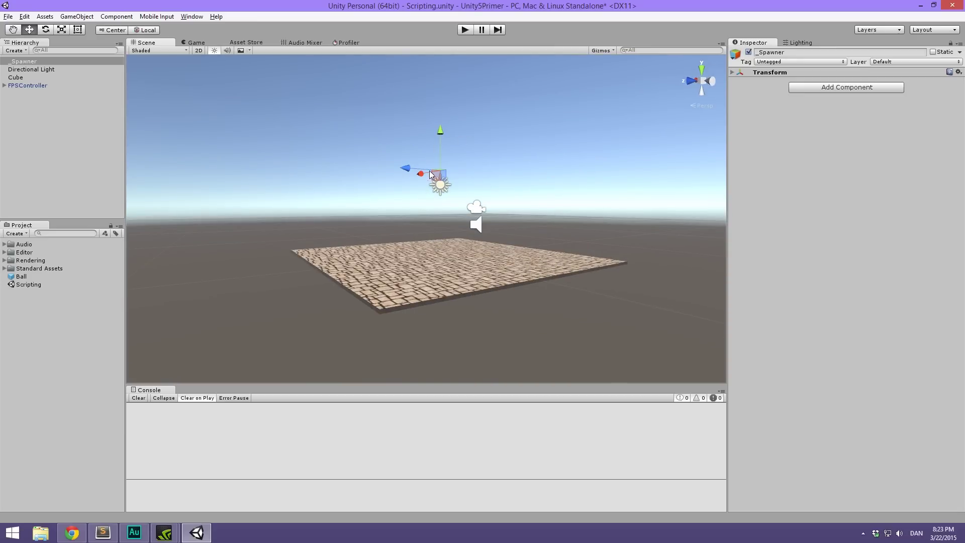
pyautogui.scroll(3, 467, 177)
pyautogui.click(789, 61)
pyautogui.click(761, 70)
pyautogui.click(749, 72)
# Step: Add a new C# script component named Spawner to the _Spawner object
pyautogui.click(845, 116)
pyautogui.write('rigid')
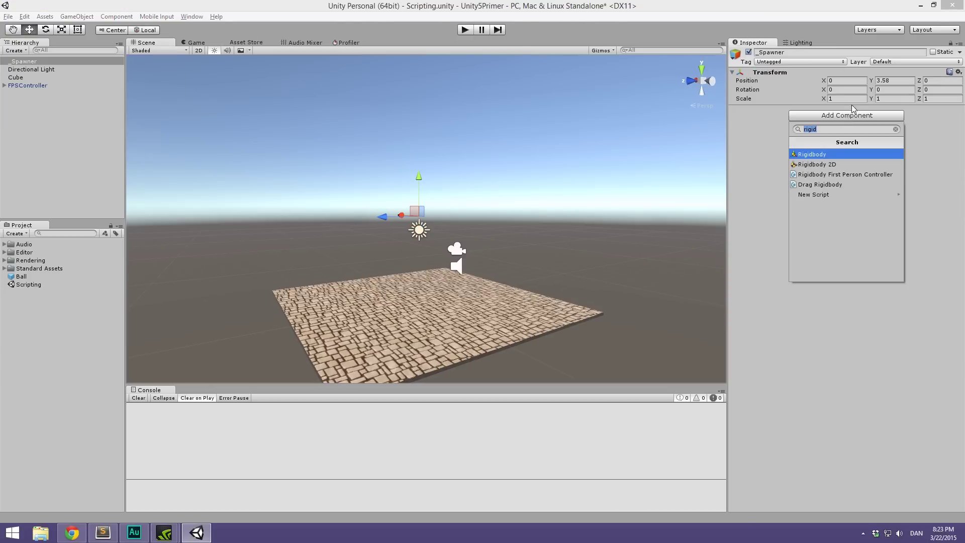
pyautogui.click(830, 188)
pyautogui.press('BackSpace')
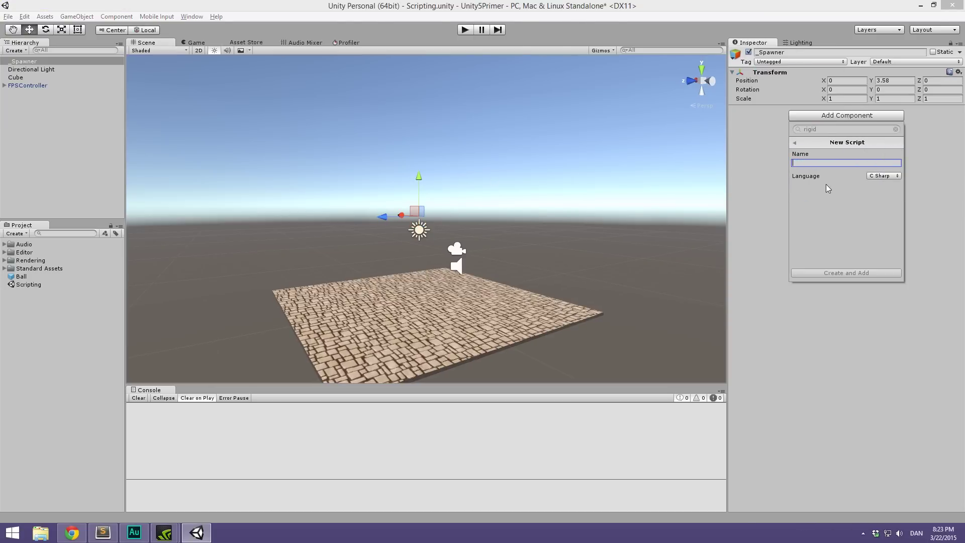
pyautogui.write('Spawner')
pyautogui.press('Return')
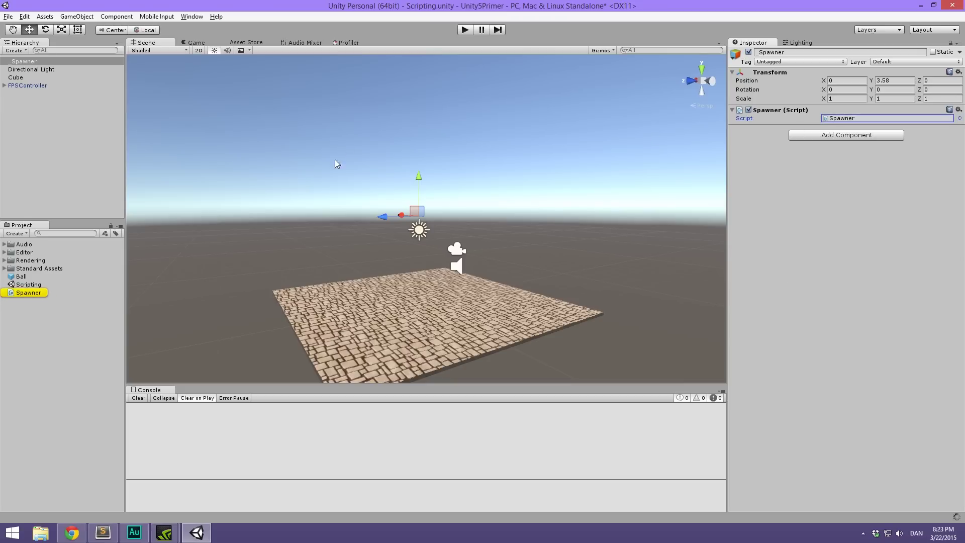
# Step: Open the Spawner script in MonoDevelop, enlarge the code text, and remove the Start method with its comment
pyautogui.doubleClick(832, 119)
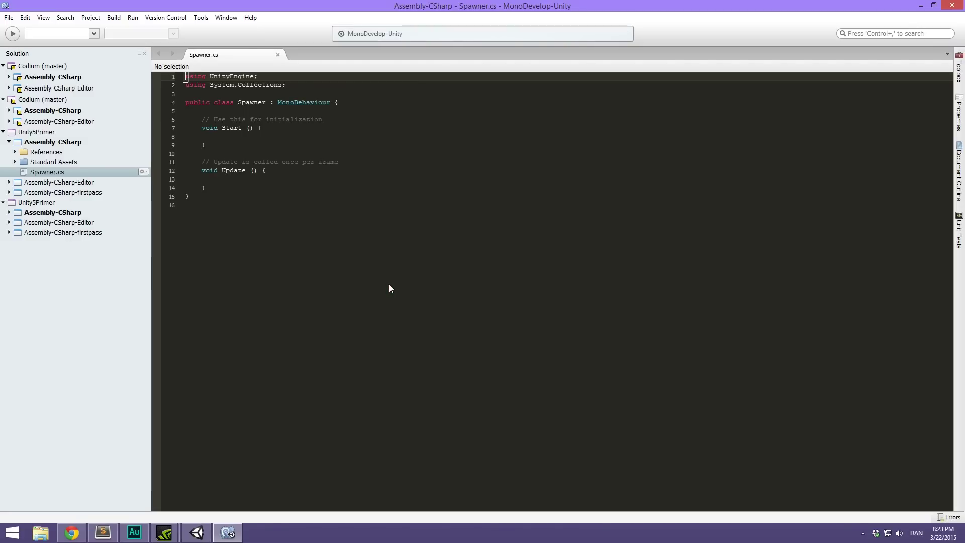
pyautogui.keyDown('ctrl'); pyautogui.scroll(6, 285, 233); pyautogui.keyUp('ctrl')
pyautogui.keyDown('ctrl'); pyautogui.scroll(-3, 286, 233); pyautogui.keyUp('ctrl')
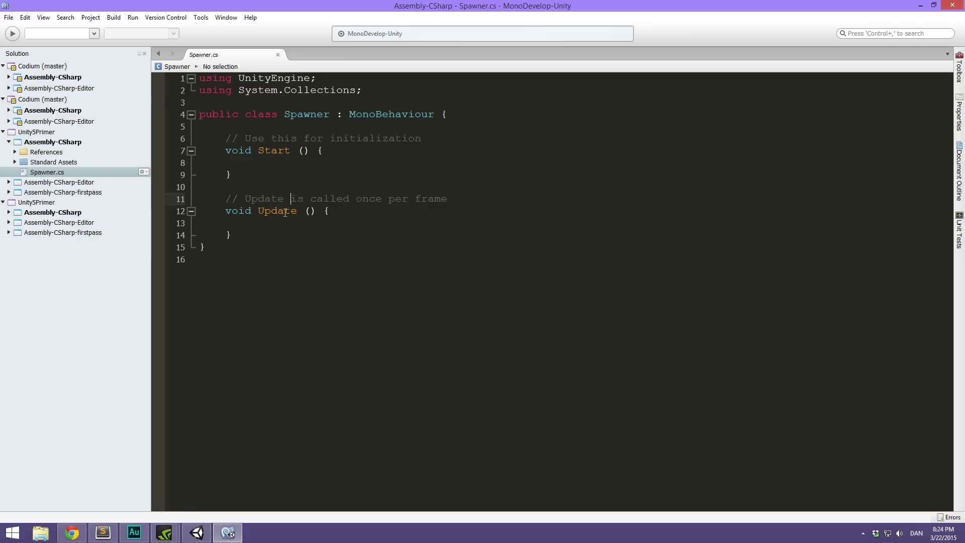
pyautogui.click(282, 233)
pyautogui.moveTo(232, 175); pyautogui.dragTo(105, 140)
pyautogui.press('BackSpace')
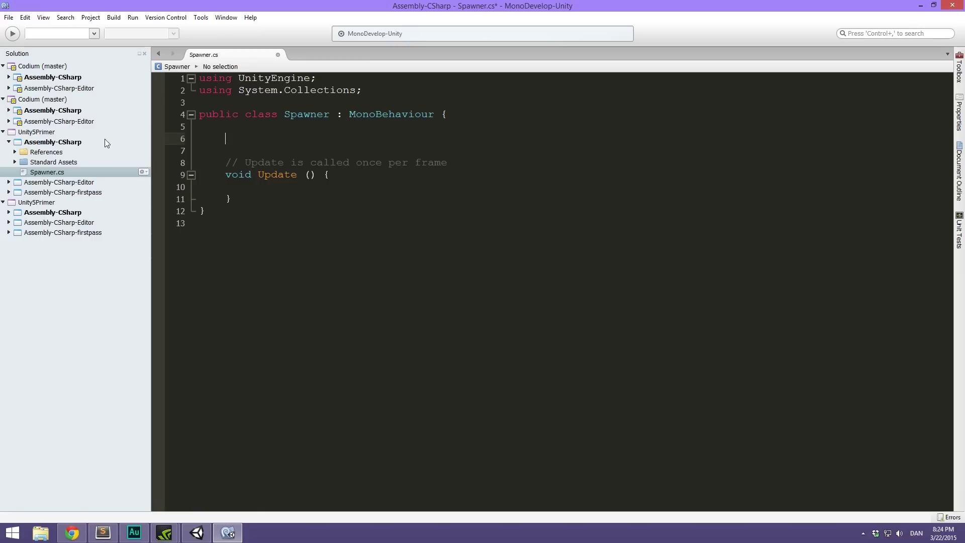
# Step: Declare a public Transform ball and a private bool doOnce in the Spawner class, separated by a blank line
pyautogui.write('public Transform ball;')
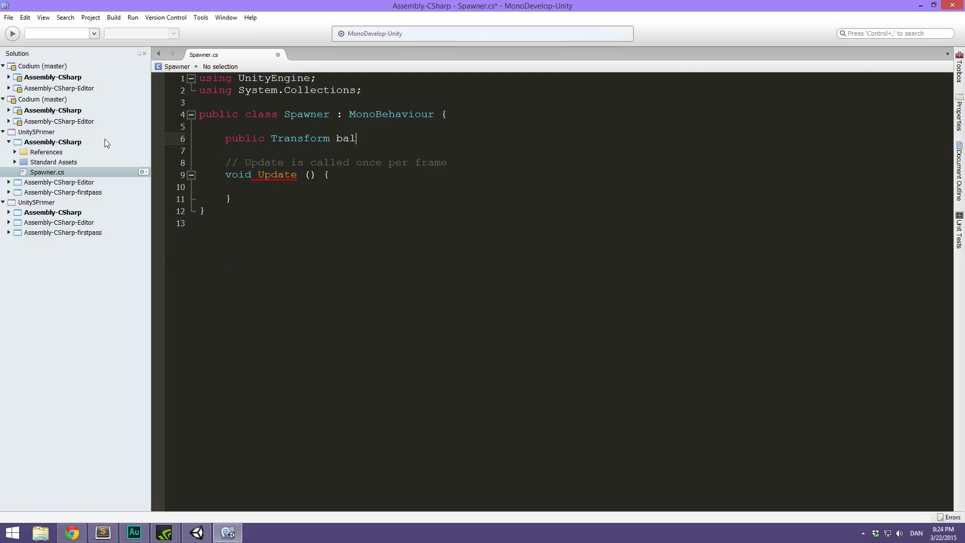
pyautogui.press('Return')
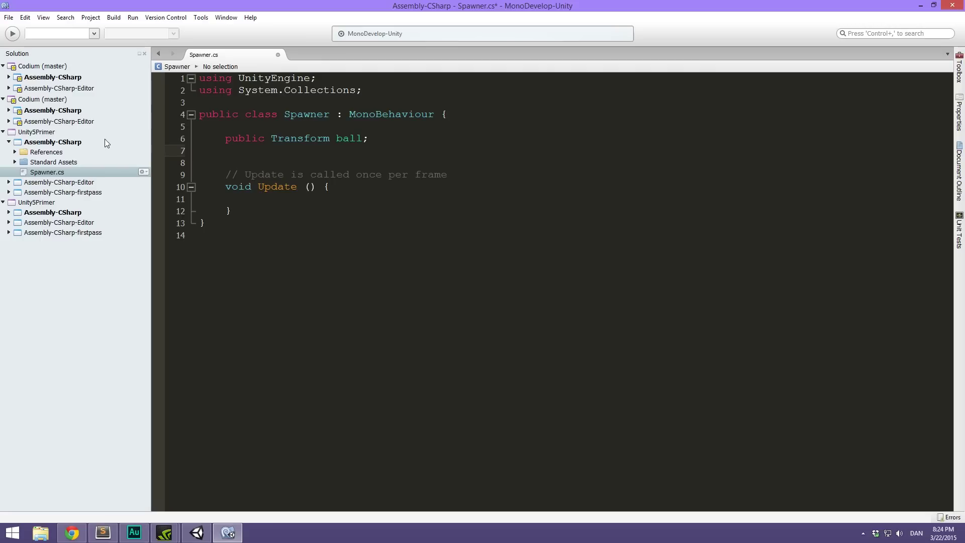
pyautogui.write('private boo')
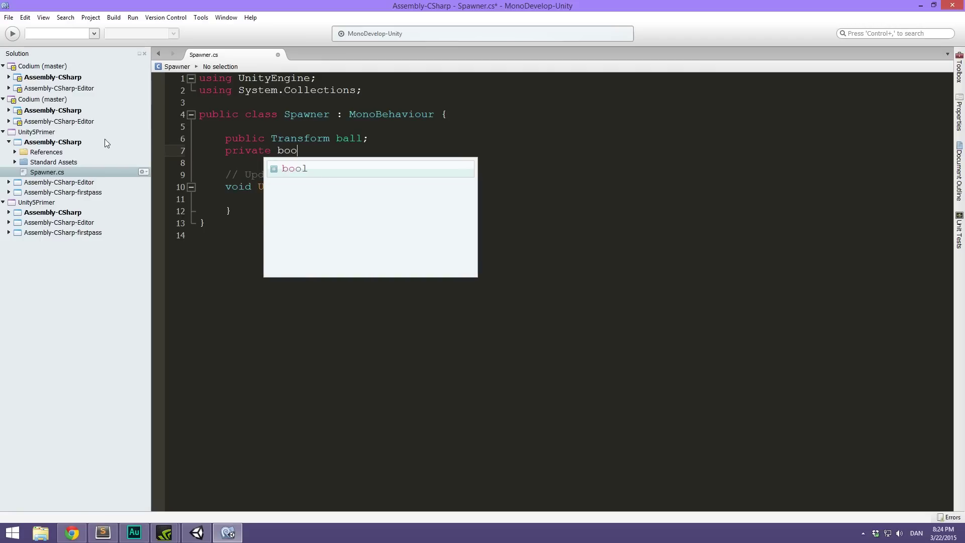
pyautogui.write('l doOnce;')
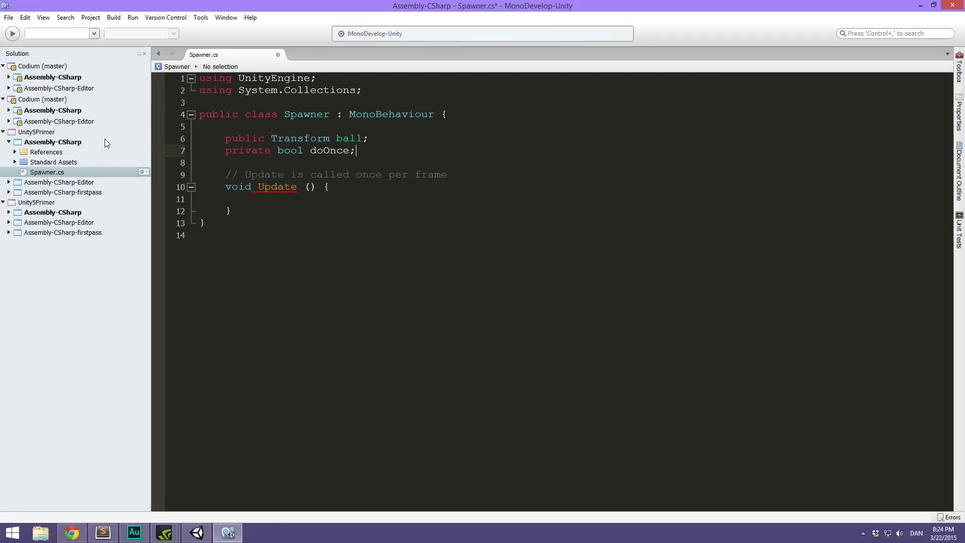
pyautogui.click(387, 137)
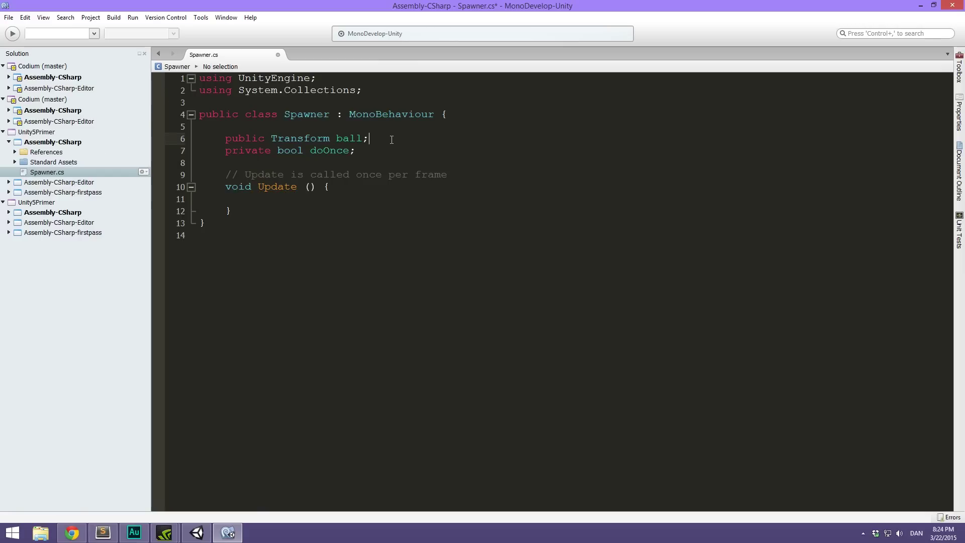
pyautogui.press('Return')
# Step: Add an if block to the Update method with the condition Time.time > 3f
pyautogui.click(274, 211)
pyautogui.click(280, 197)
pyautogui.click(291, 219)
pyautogui.click(280, 197)
pyautogui.press('Down')
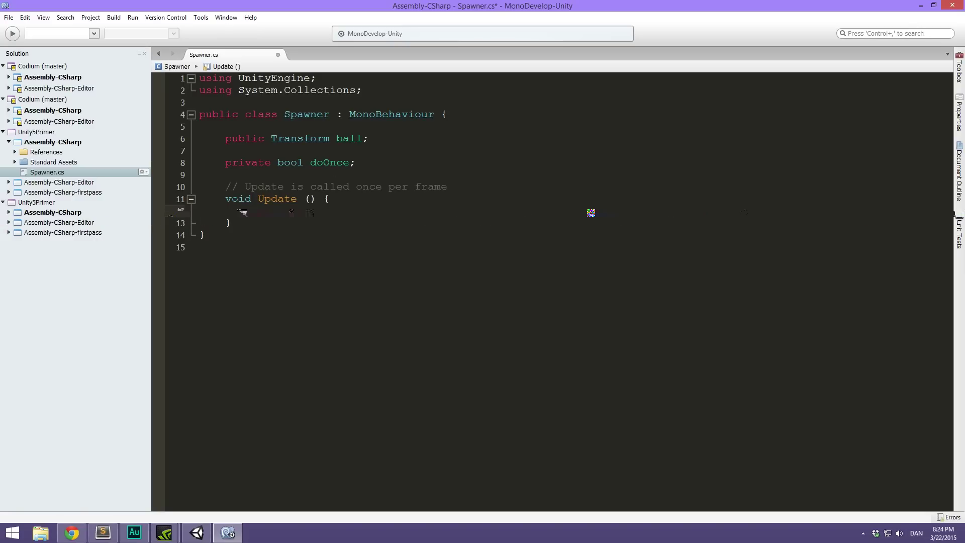
pyautogui.write('(Time.t')
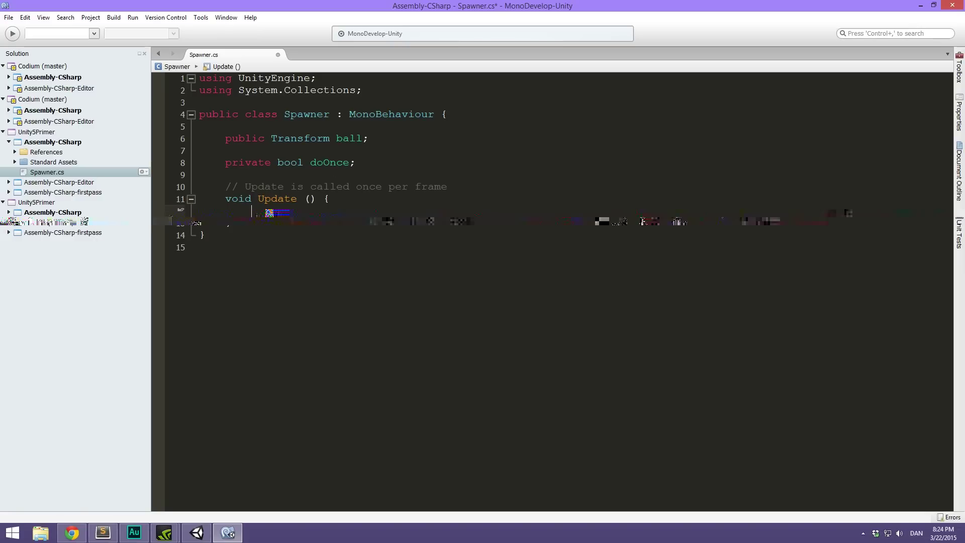
pyautogui.write('ime')
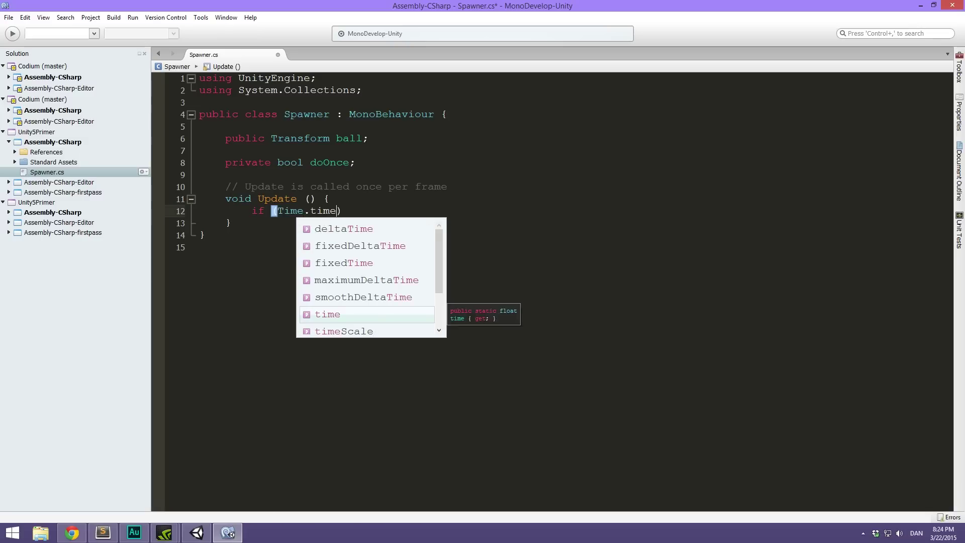
pyautogui.press('Return')
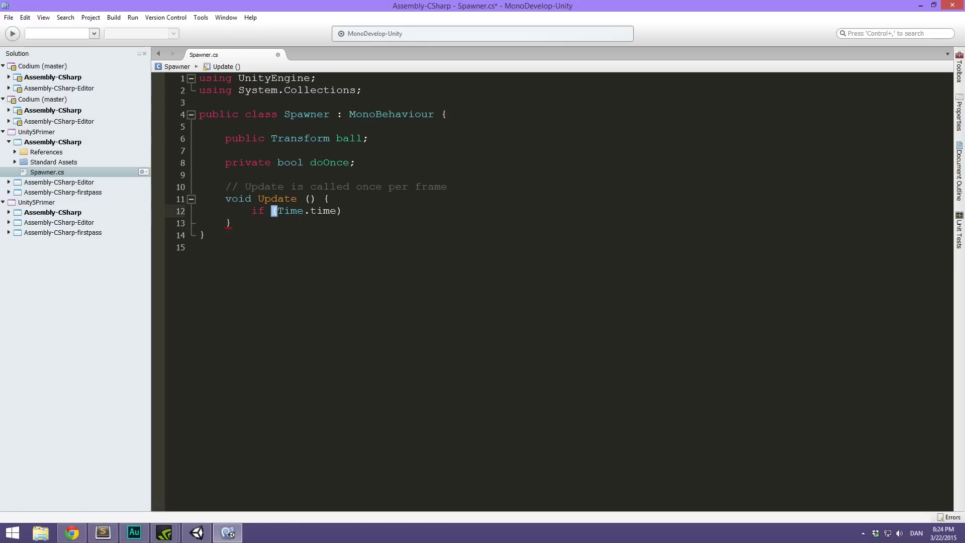
pyautogui.write('> 3f) {')
pyautogui.press('Return')
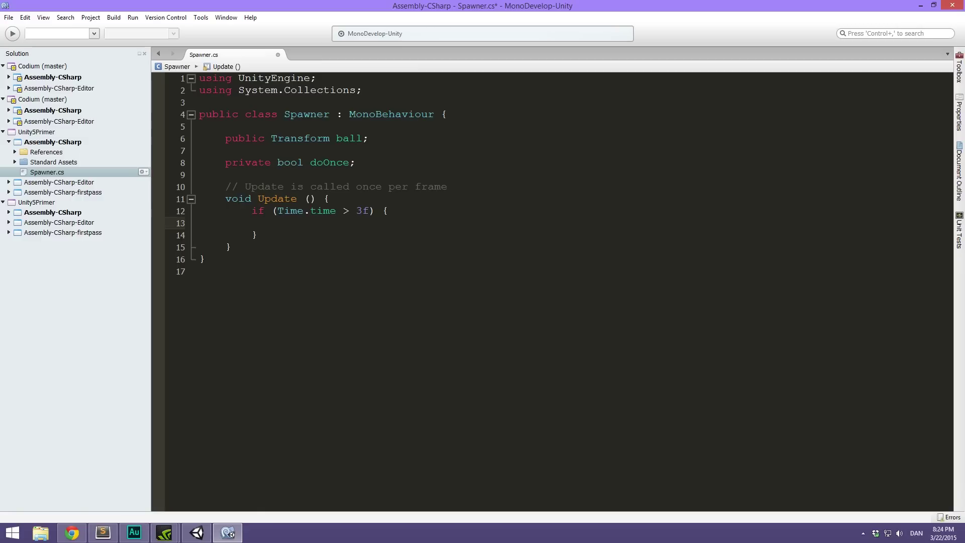
# Step: Begin a for loop inside the if block with int i = 0 and the condition i < 100
pyautogui.write('f')
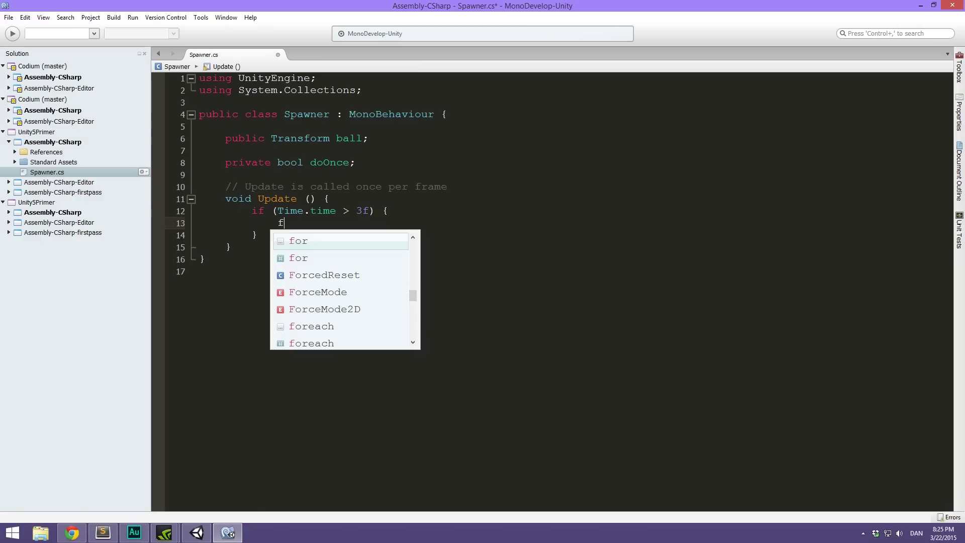
pyautogui.write('or (int i = ')
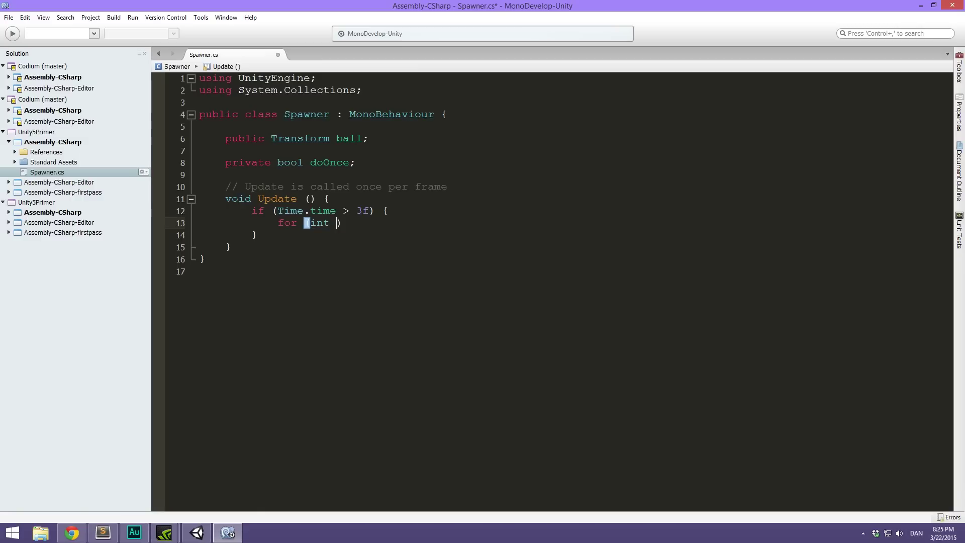
pyautogui.write('0; i < 100')
# Step: Declare a public int amount with the value 100 directly below the ball declaration
pyautogui.click(385, 140)
pyautogui.press('Return')
pyautogui.write('public int ')
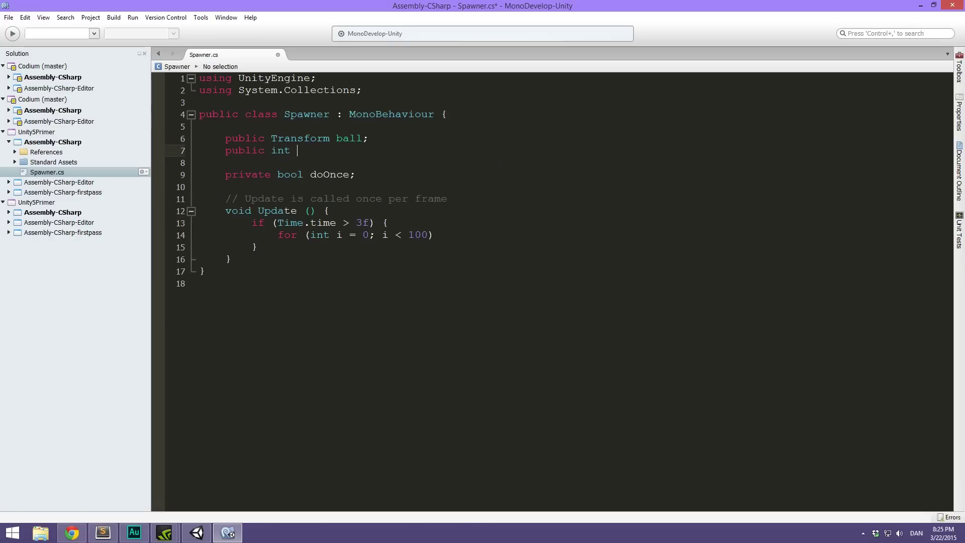
pyautogui.write('amount ;')
pyautogui.doubleClick(411, 236)
pyautogui.click(340, 152)
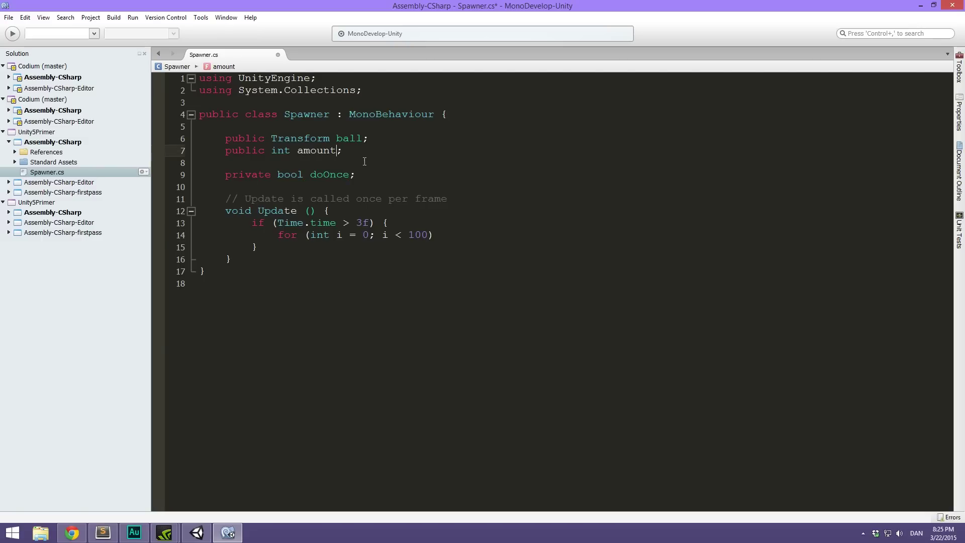
pyautogui.write('= 100')
# Step: Replace the loop limit 100 with amount, add the i++ increment, and open the for loop's body
pyautogui.doubleClick(418, 235)
pyautogui.write('amount;')
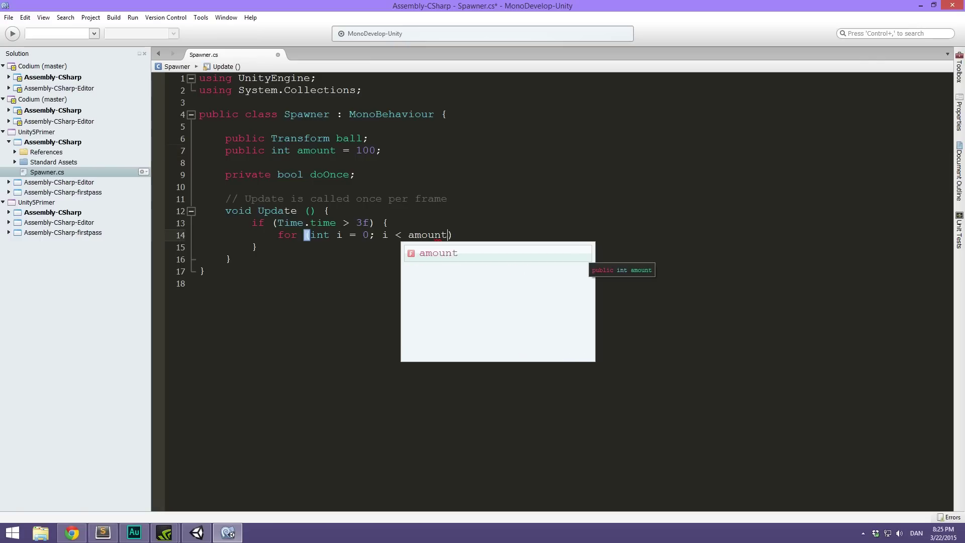
pyautogui.write(' i+')
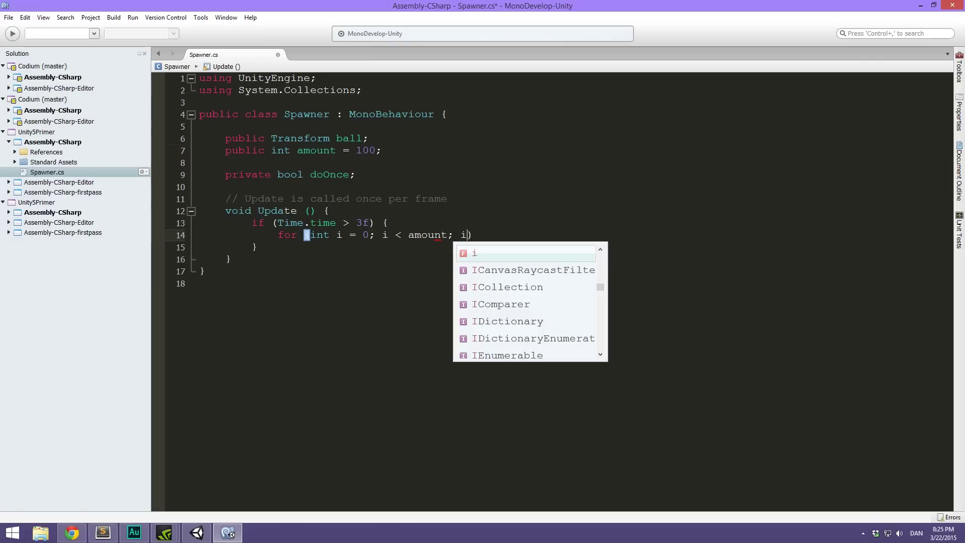
pyautogui.write('+0')
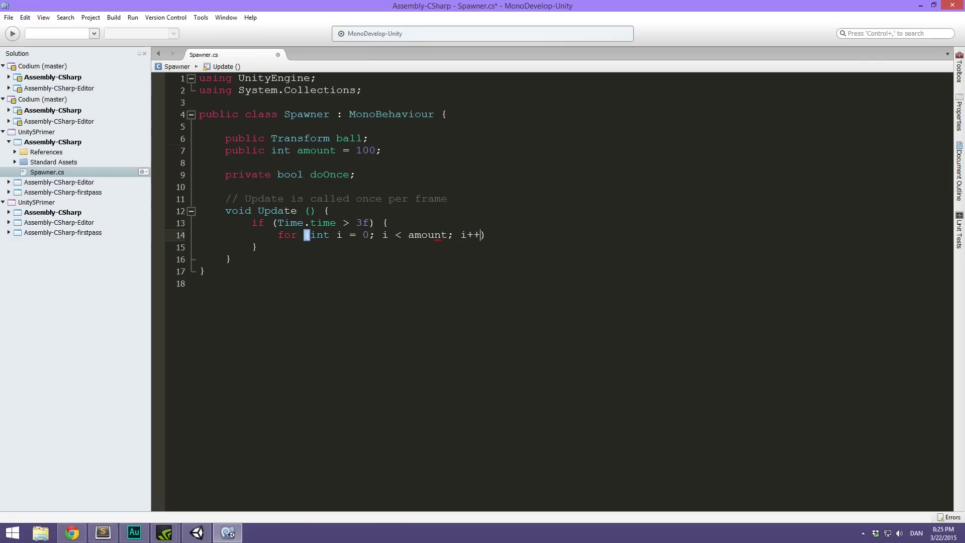
pyautogui.press('BackSpace')
pyautogui.write('{')
pyautogui.press('Return')
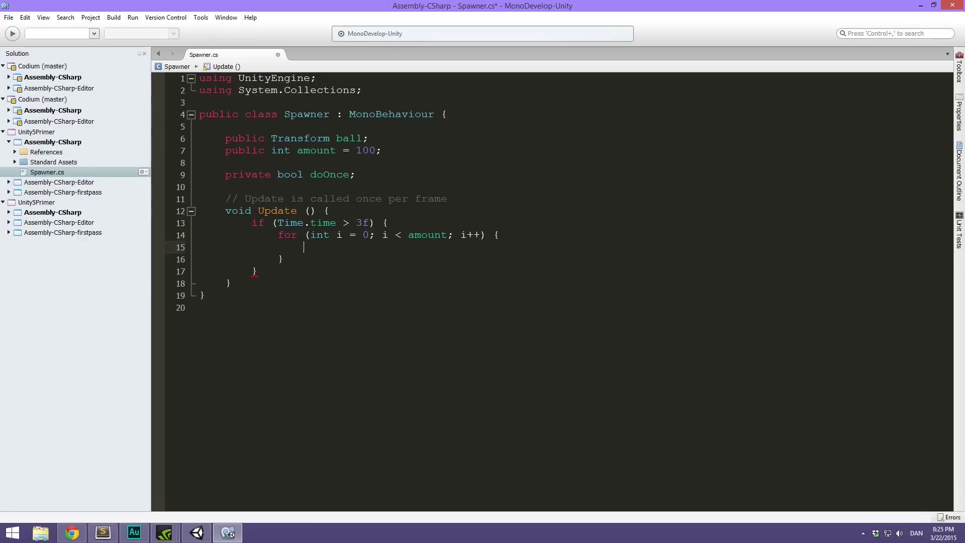
# Step: Instantiate ball at transform.position with Quaternion.identity inside the for loop
pyautogui.write('Ins')
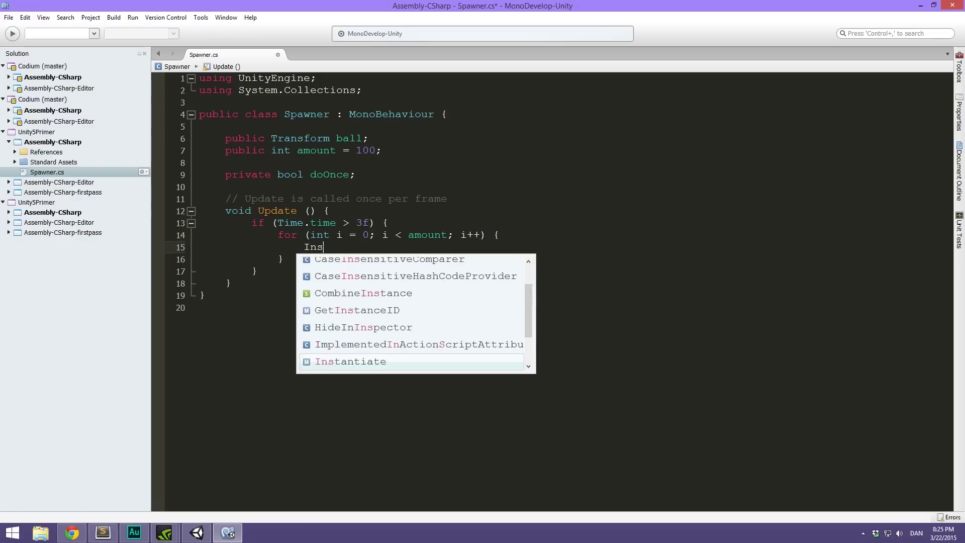
pyautogui.write('tantiate (ba')
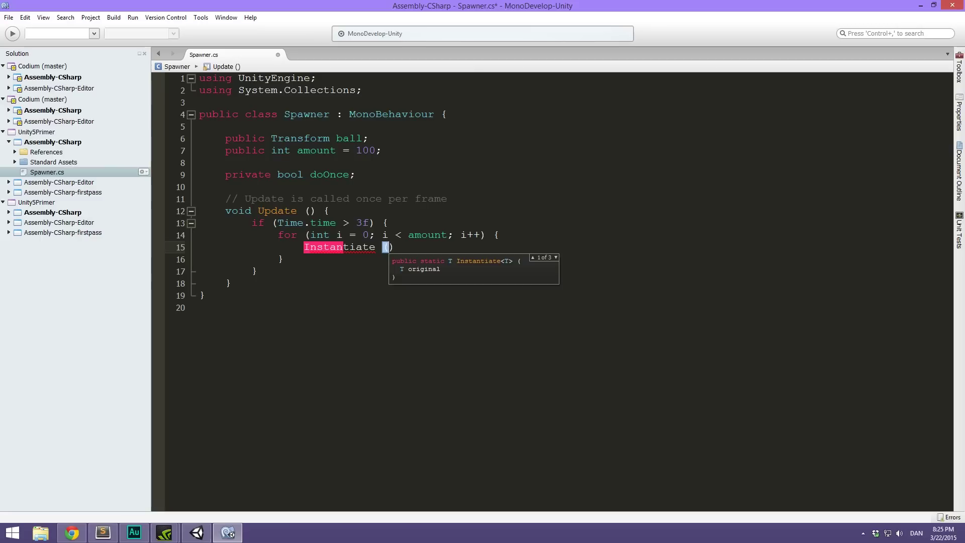
pyautogui.write('ll, ')
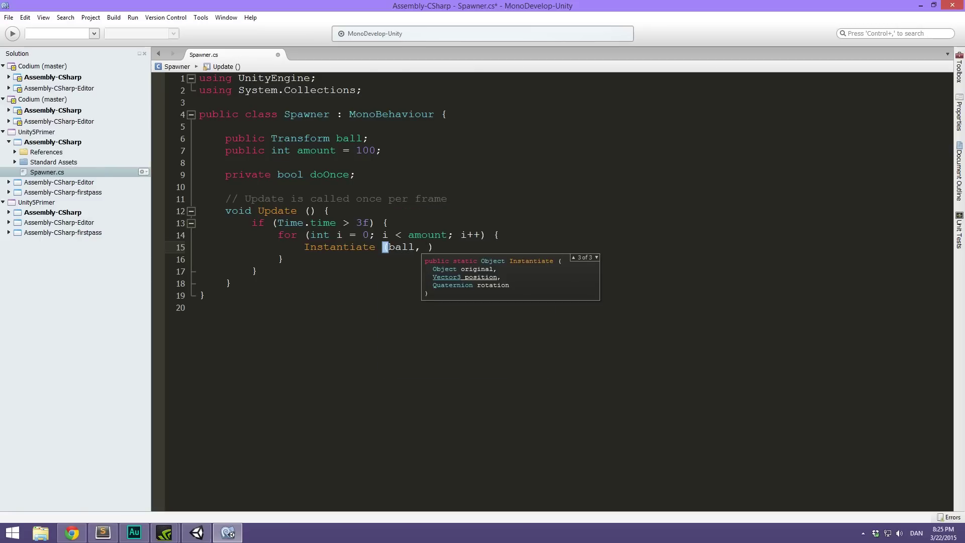
pyautogui.write('transform.po')
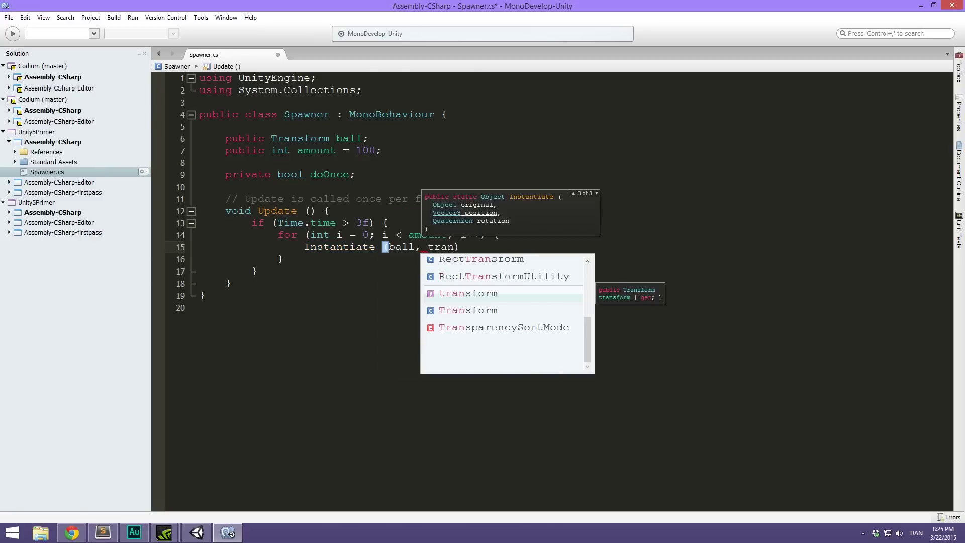
pyautogui.write('sition, Qua')
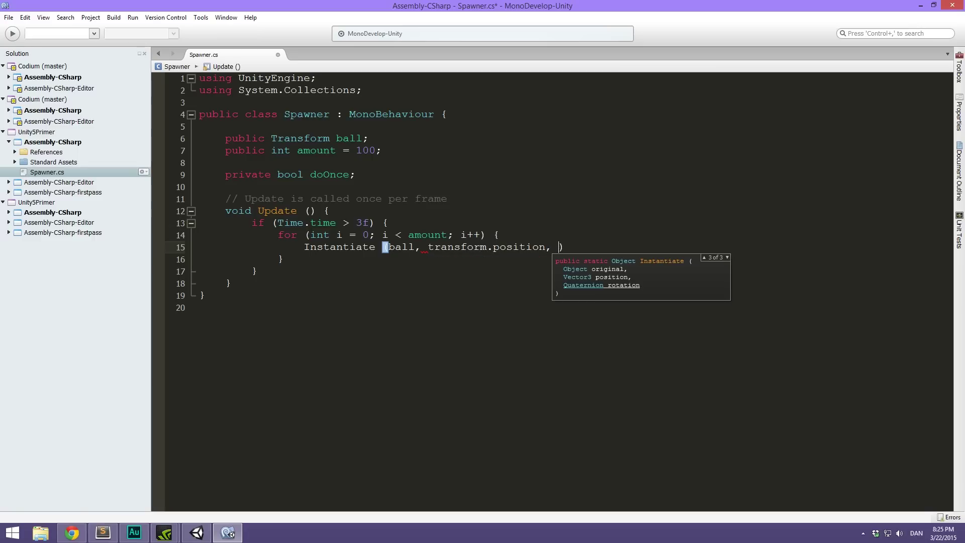
pyautogui.write('ternion.id')
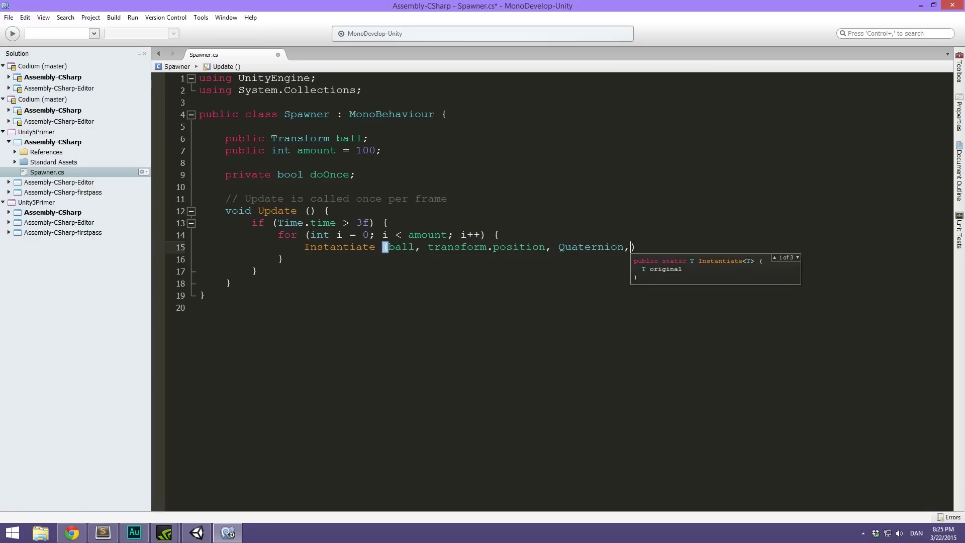
pyautogui.write('entity)')
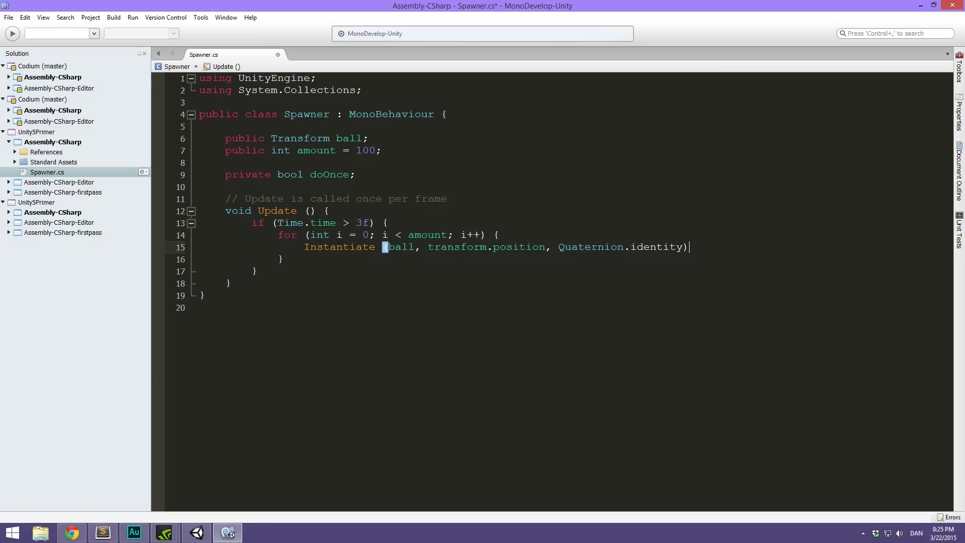
pyautogui.write(';')
# Step: Set doOnce to false after the for loop, still inside the if block
pyautogui.press('Down')
pyautogui.press('Return')
pyautogui.write('do')
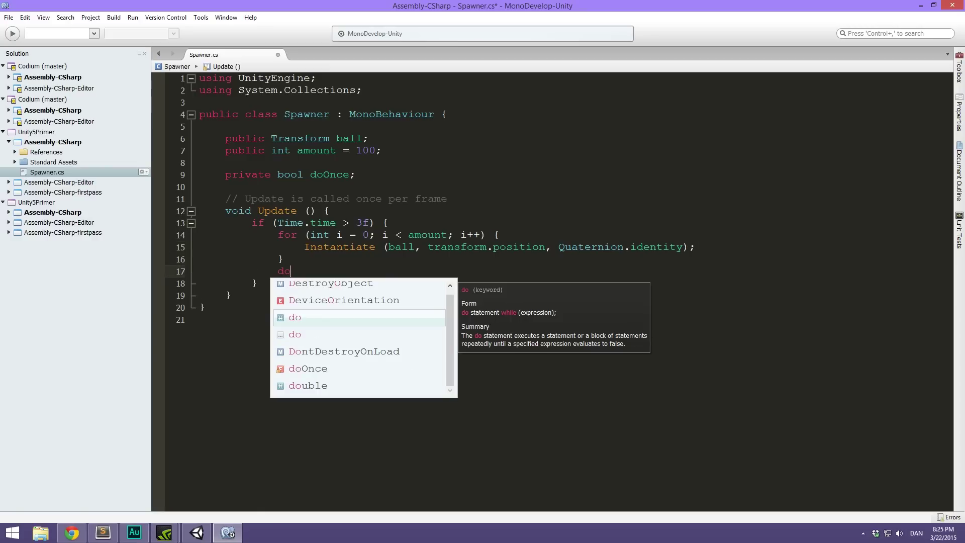
pyautogui.write('Once = f')
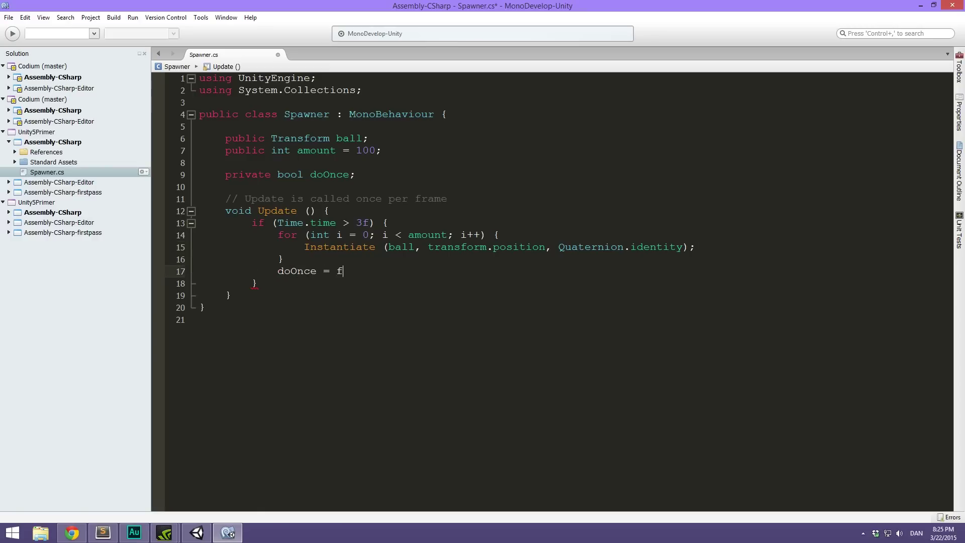
pyautogui.write('alse;')
# Step: Initialize the private doOnce field to true in its declaration
pyautogui.click(352, 174)
pyautogui.write('= trt')
pyautogui.press('BackSpace')
pyautogui.write('u')
pyautogui.press('Return')
# Step: Extend the if condition in Update with && doOnce
pyautogui.click(366, 222)
pyautogui.write('&& ')
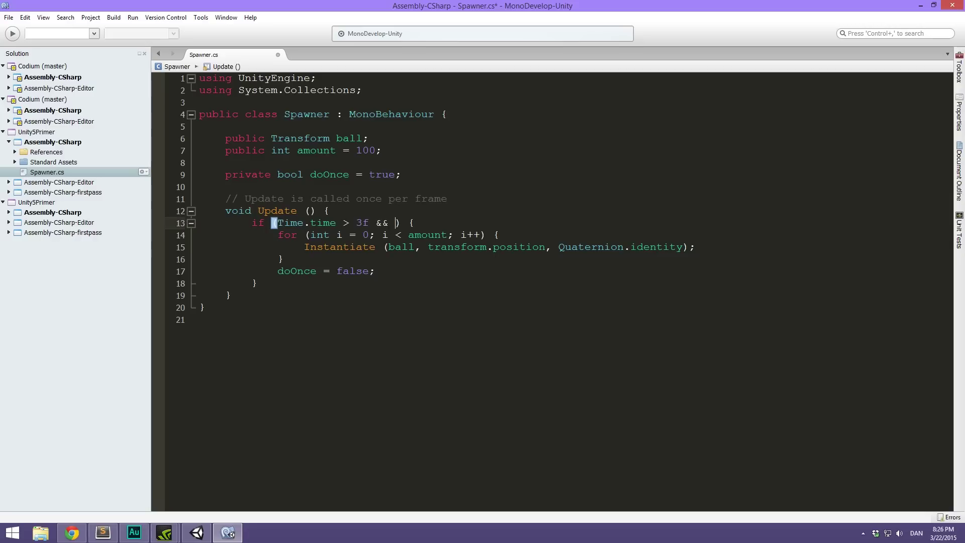
pyautogui.write('doO')
pyautogui.press('Return')
# Step: Review how Update uses doOnce, from its declaration through the for loop to the doOnce = false line
pyautogui.click(318, 281)
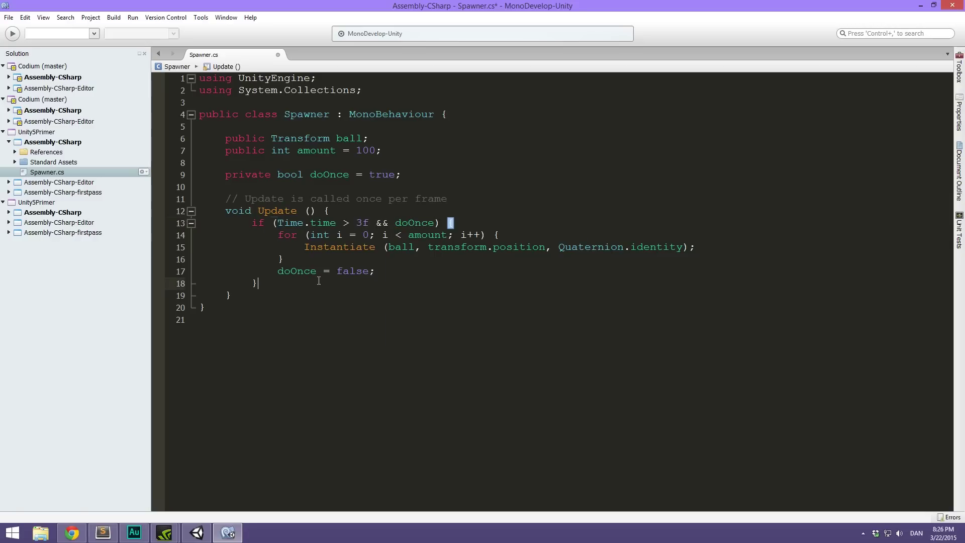
pyautogui.click(409, 324)
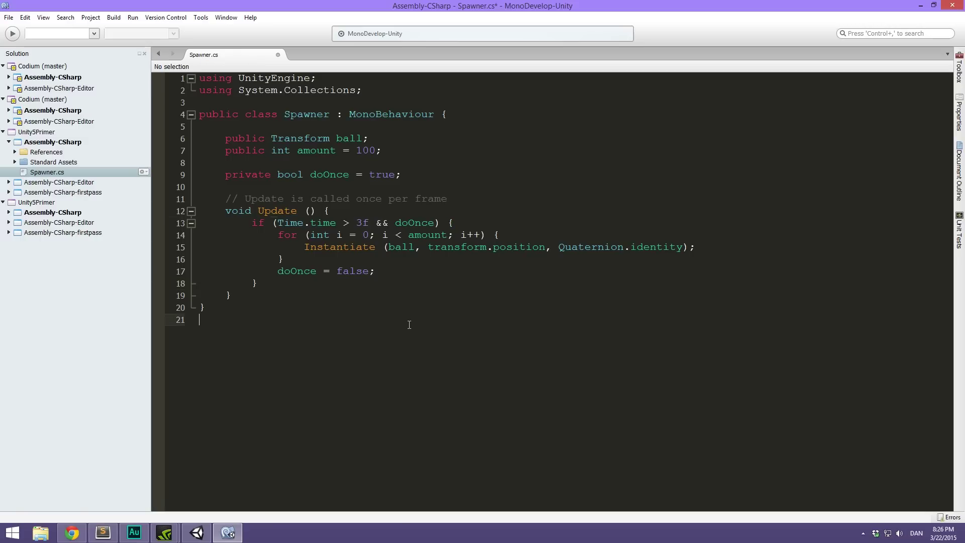
pyautogui.click(276, 212)
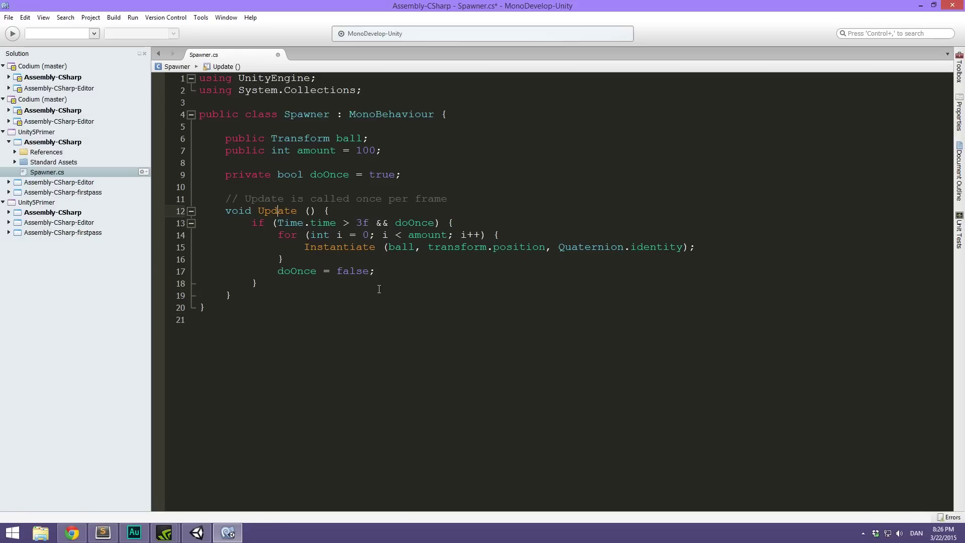
pyautogui.click(387, 176)
pyautogui.click(428, 235)
pyautogui.click(268, 283)
pyautogui.moveTo(275, 272); pyautogui.dragTo(387, 274)
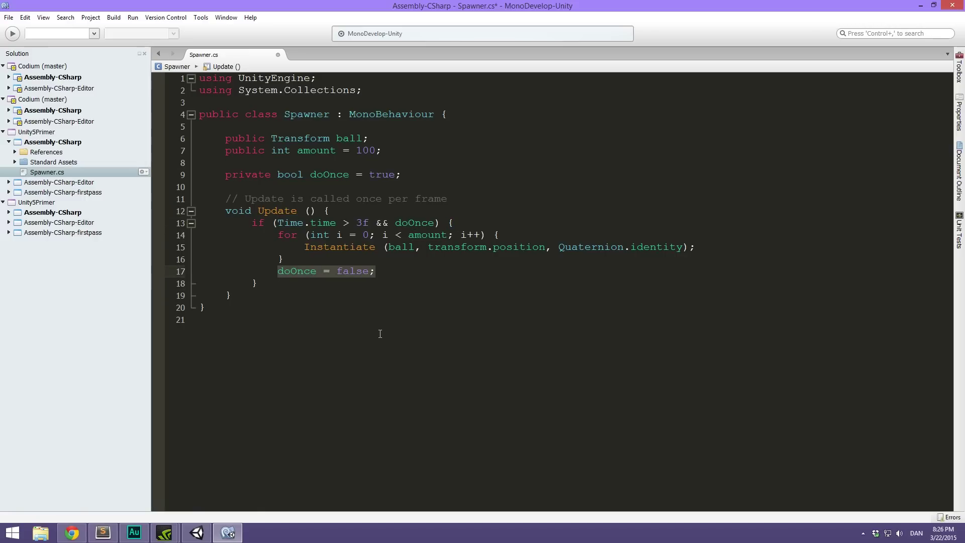
pyautogui.click(395, 303)
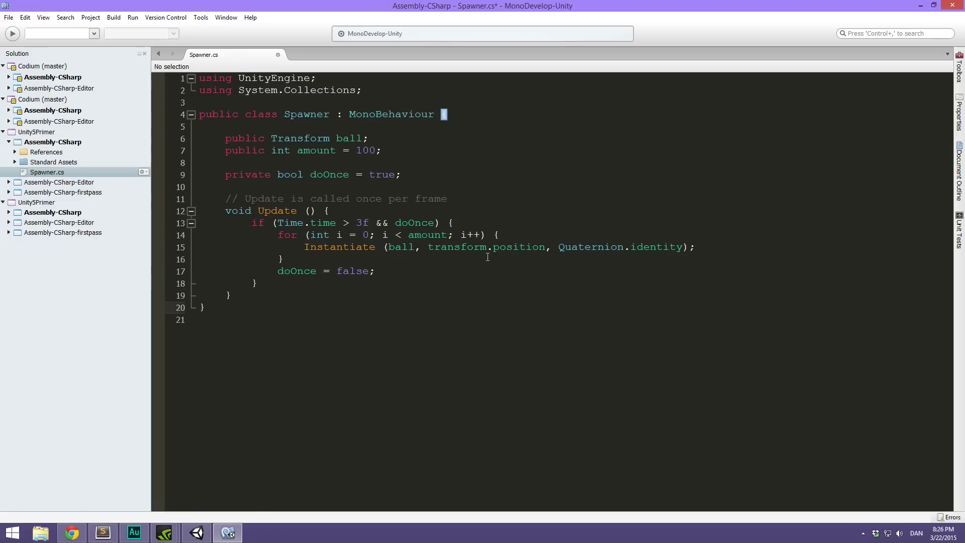
# Step: Add a Vector3 variable pos assigned an empty new Vector3 () above the Instantiate call in the for loop
pyautogui.click(521, 235)
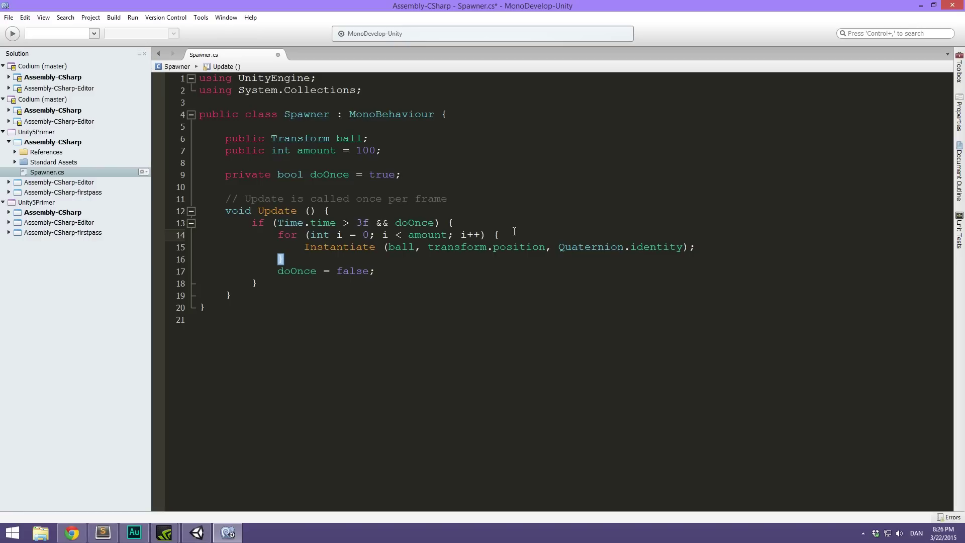
pyautogui.press('Return')
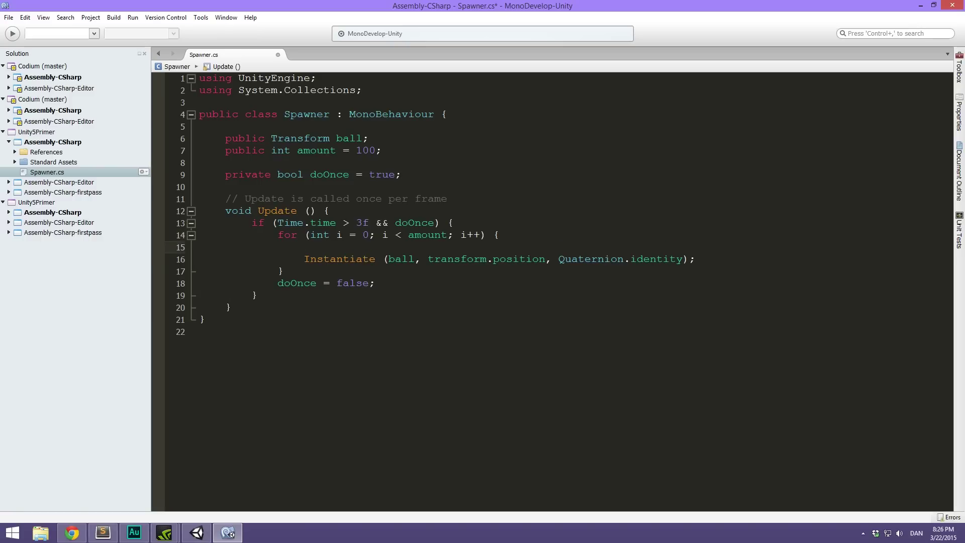
pyautogui.moveTo(380, 236); pyautogui.dragTo(387, 235)
pyautogui.click(374, 251)
pyautogui.write('Vector3 pos = ')
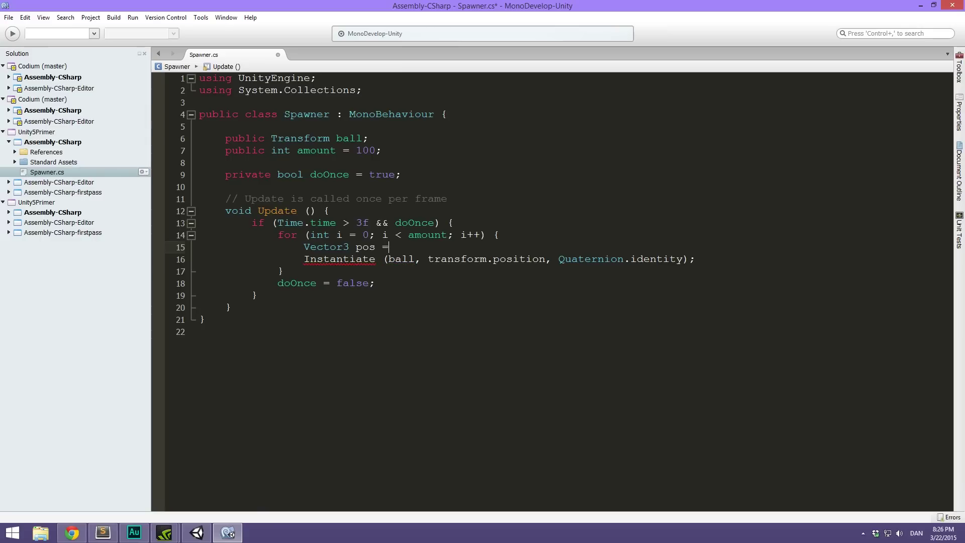
pyautogui.write('new')
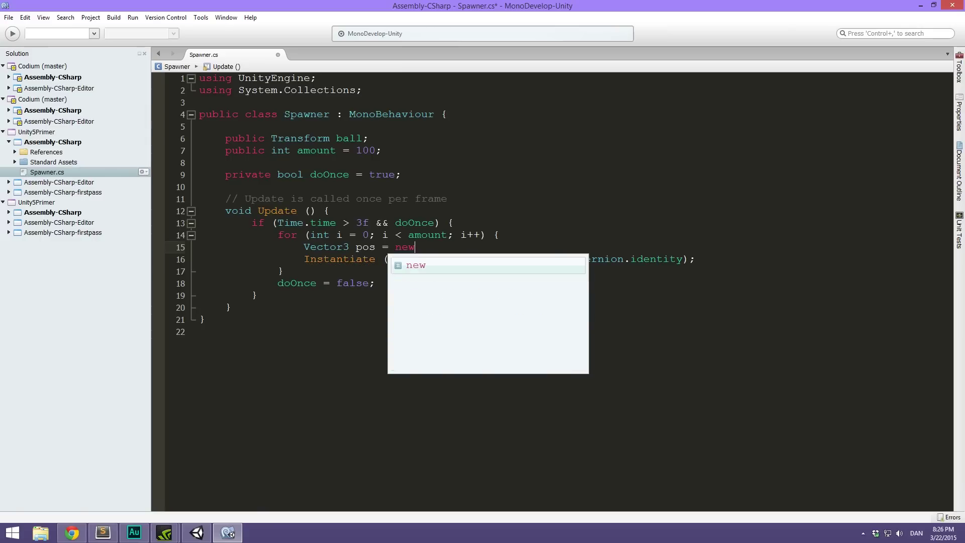
pyautogui.write(' Vec')
pyautogui.press('Down')
pyautogui.press('Return')
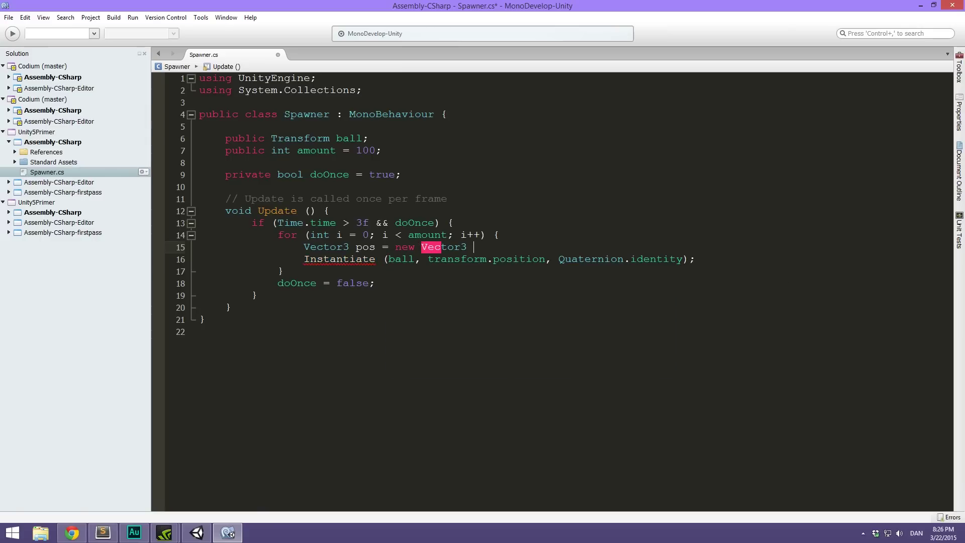
pyautogui.press('Escape')
pyautogui.write(';')
# Step: Fill in the first two arguments of the pos Vector3 with transform.position.x and transform.position.y + i
pyautogui.click(480, 247)
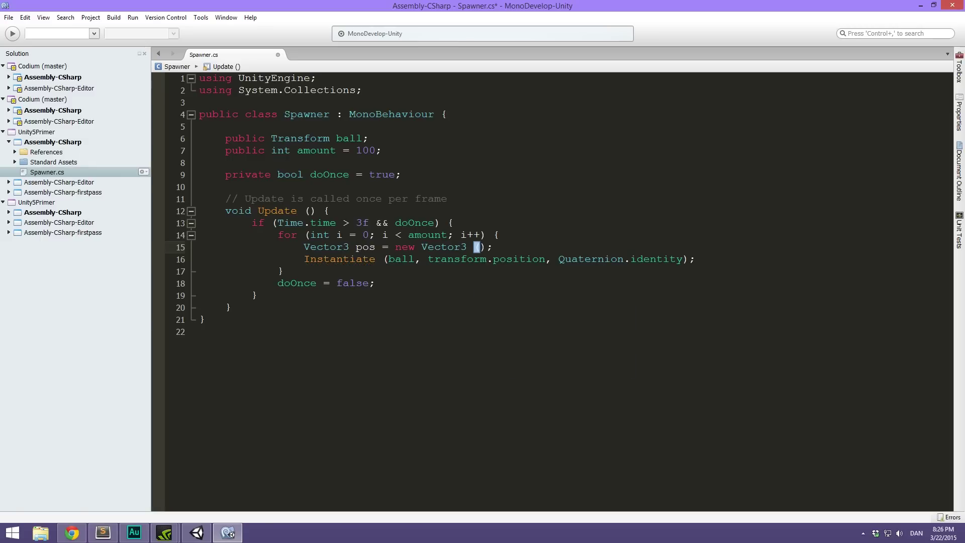
pyautogui.write('trans')
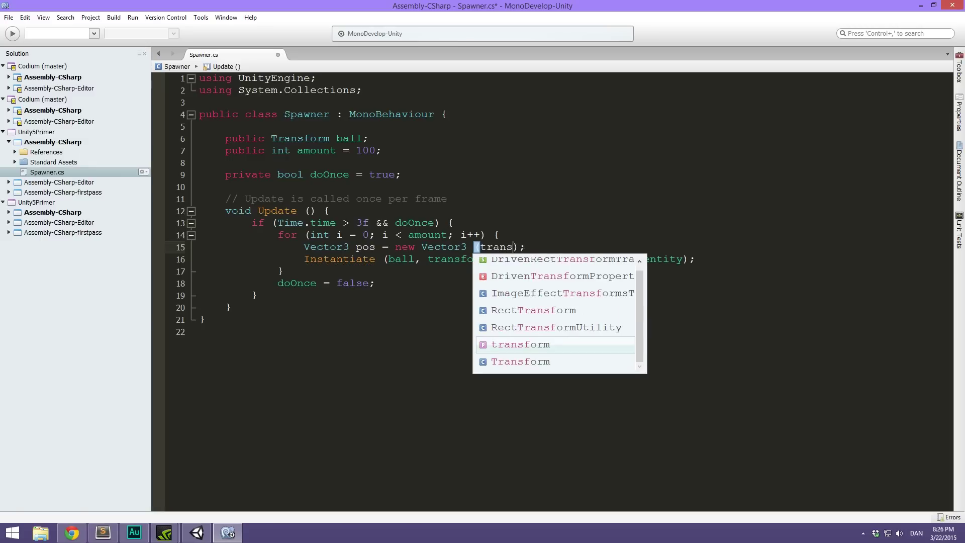
pyautogui.write('form.position.x, ')
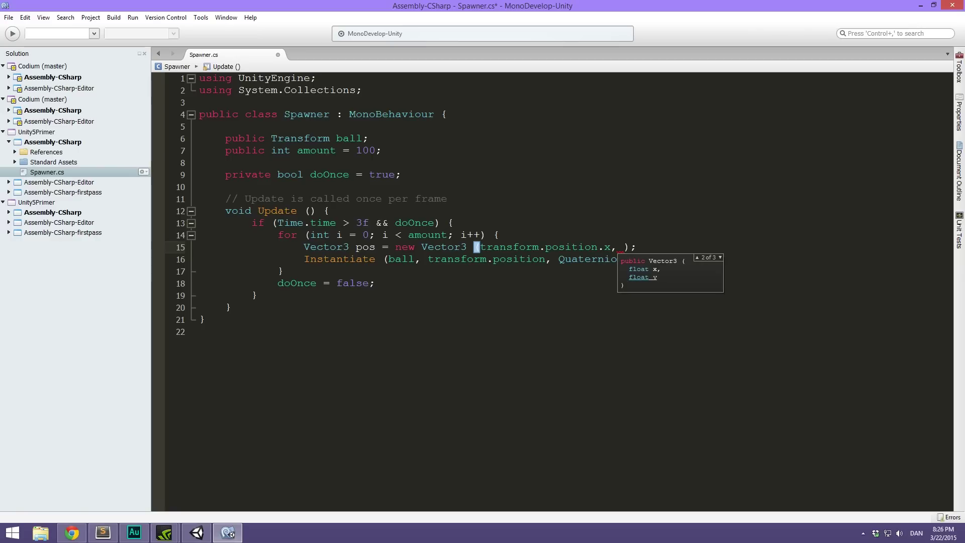
pyautogui.write('transform.po')
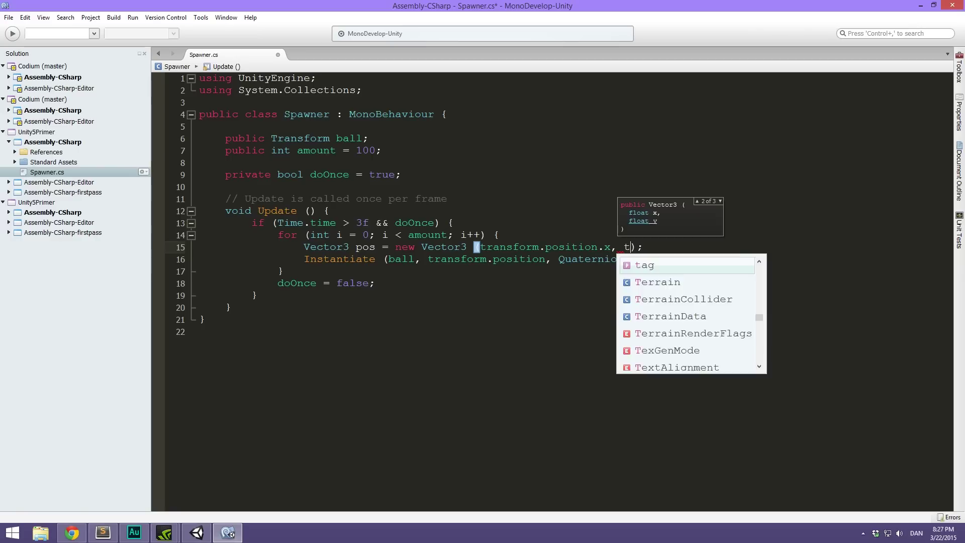
pyautogui.write('sition.y')
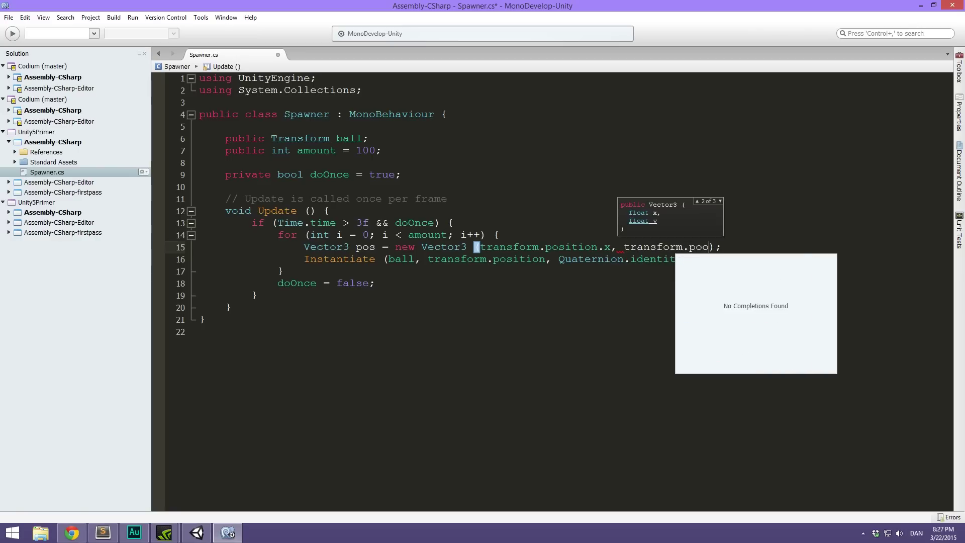
pyautogui.write(' + ')
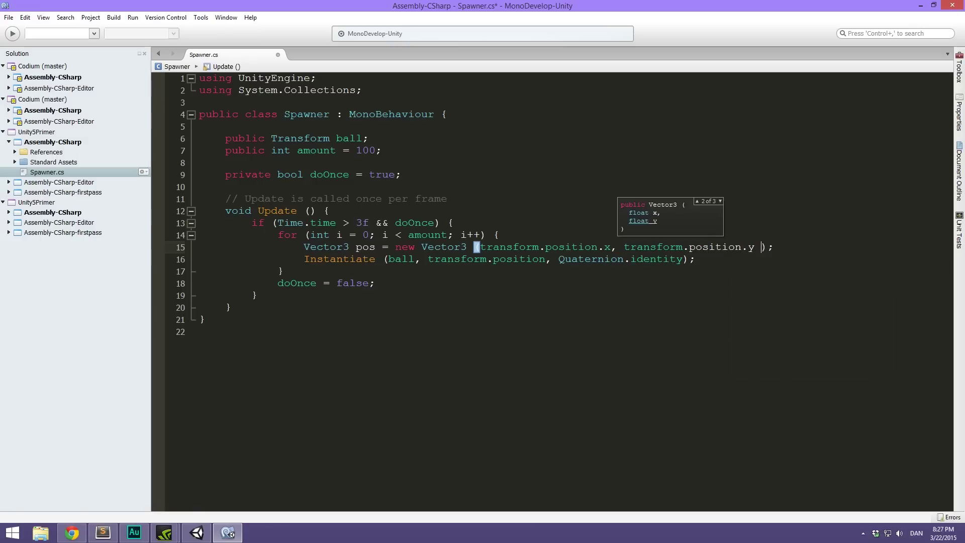
pyautogui.write('i')
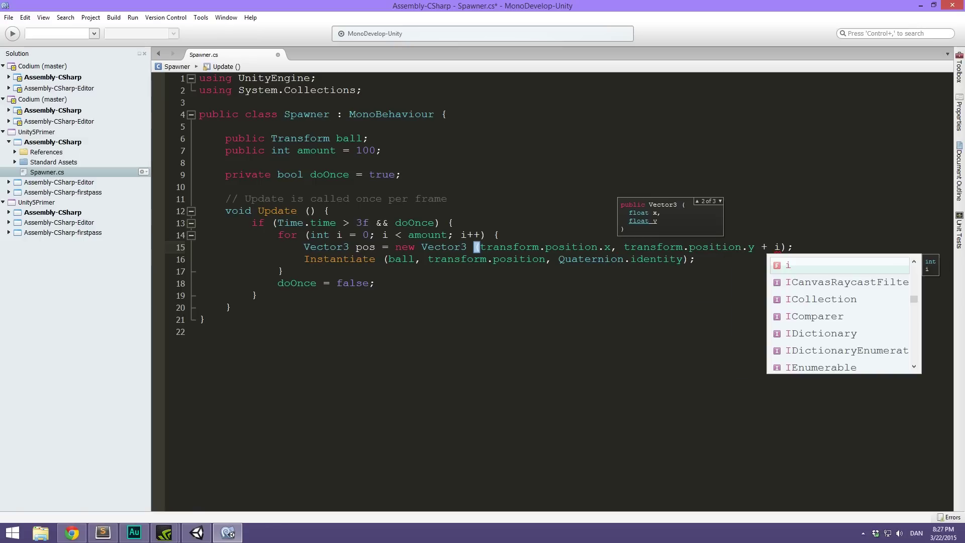
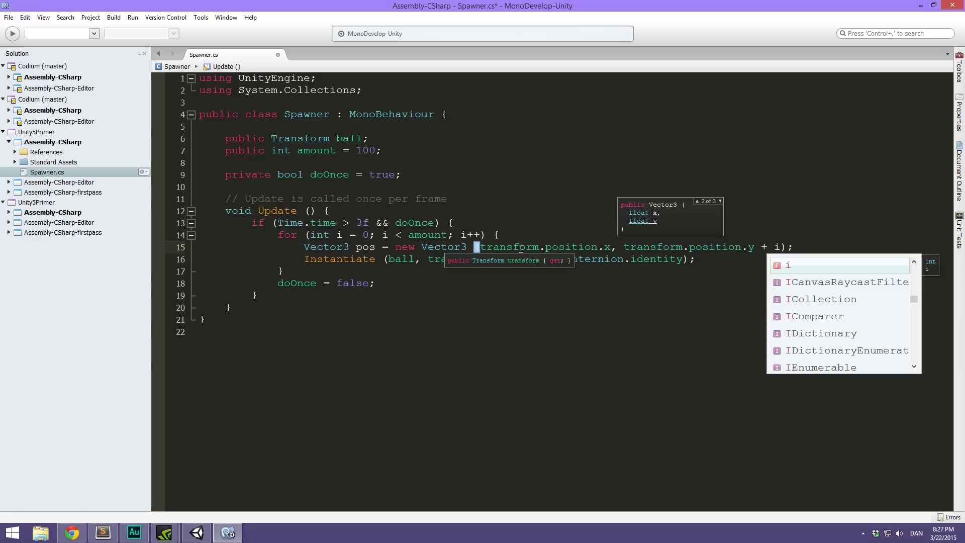
pyautogui.press('Escape')
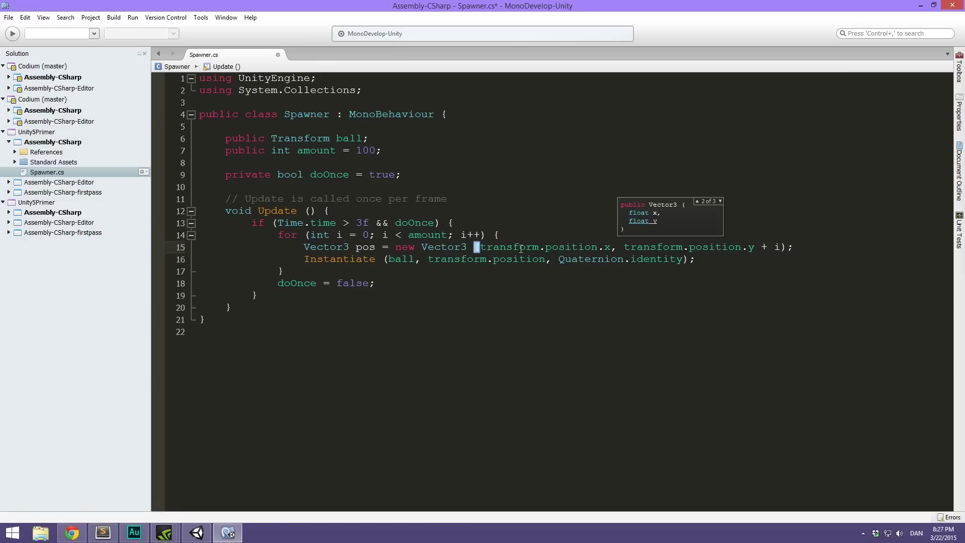
# Step: Switch to Unity to check the Ball prefab's scale, and return to the Spawner.cs script
pyautogui.hotkey('alt', 'Tab')
pyautogui.click(21, 276)
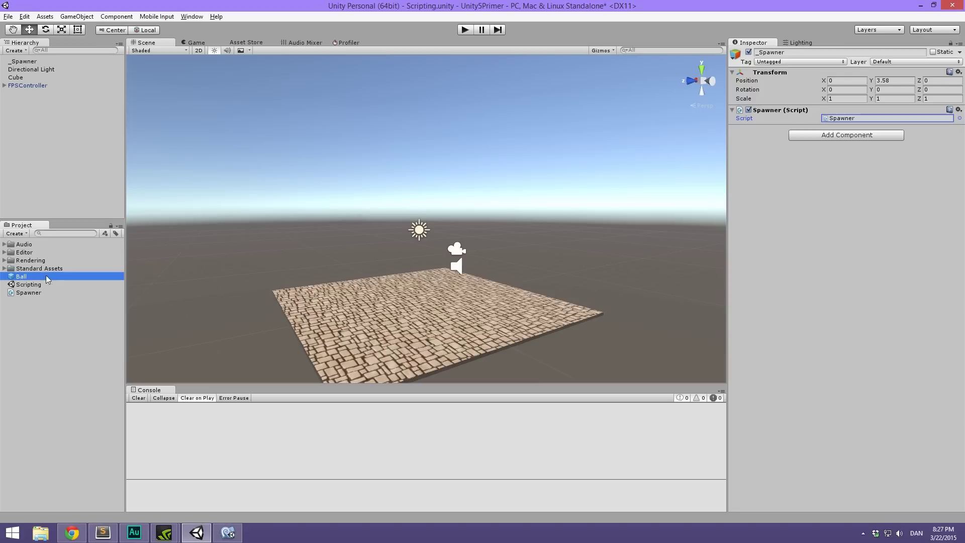
pyautogui.click(836, 99)
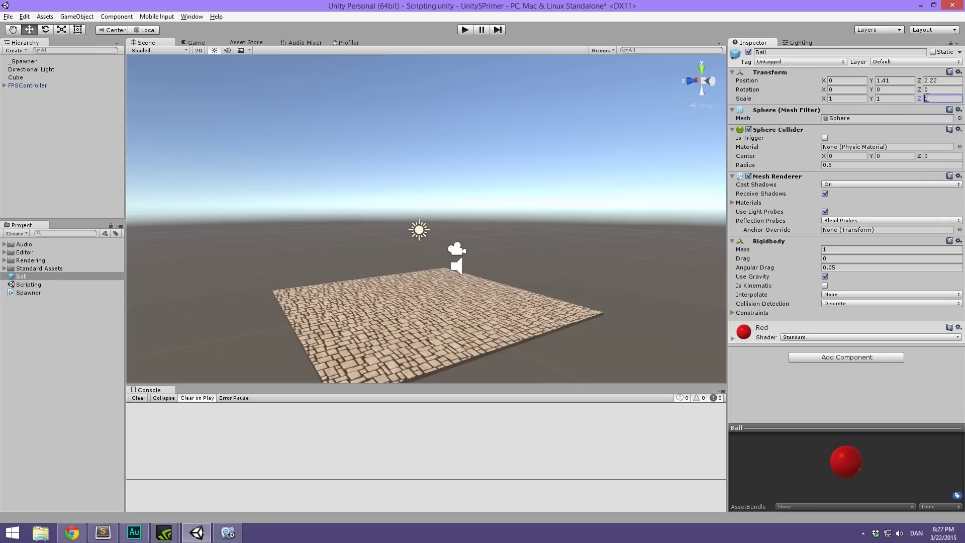
pyautogui.click(58, 339)
pyautogui.hotkey('alt', 'Tab')
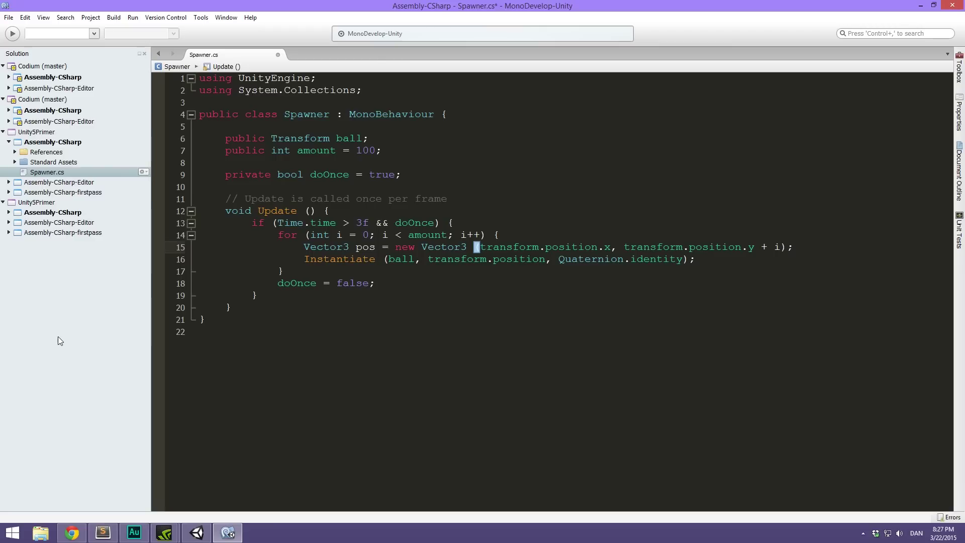
# Step: Complete the pos Vector3 with transform.position.z as its third argument and save Spawner.cs
pyautogui.write(', transf')
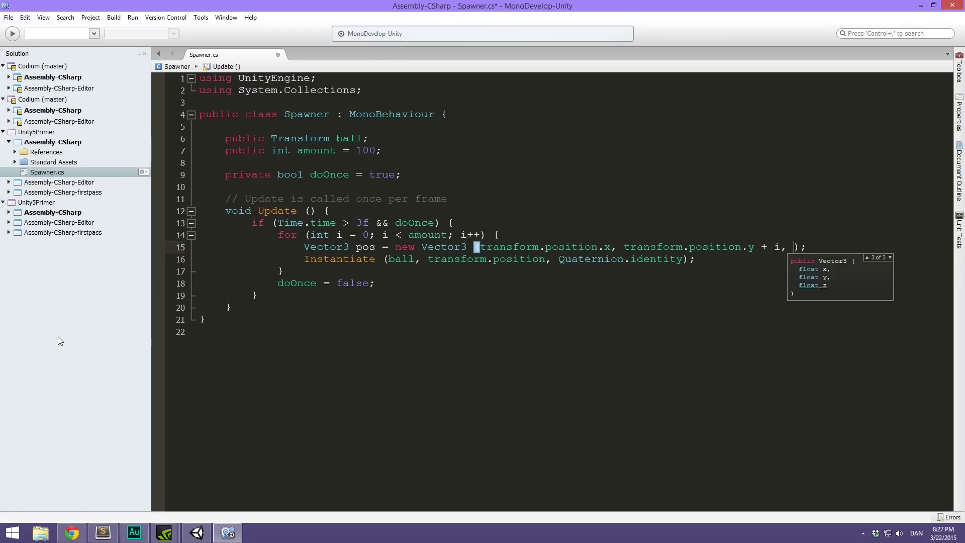
pyautogui.write('orm.po')
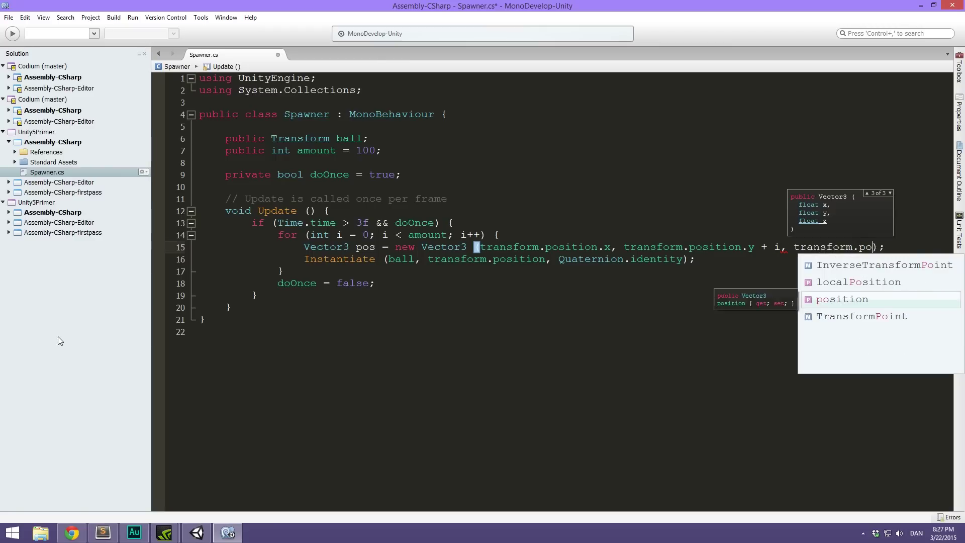
pyautogui.write('sition.z')
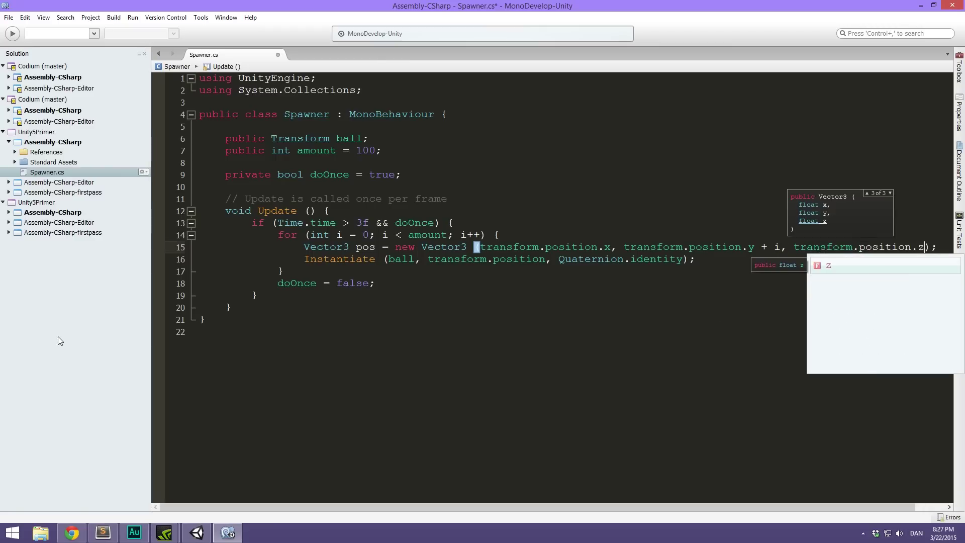
pyautogui.click(411, 479)
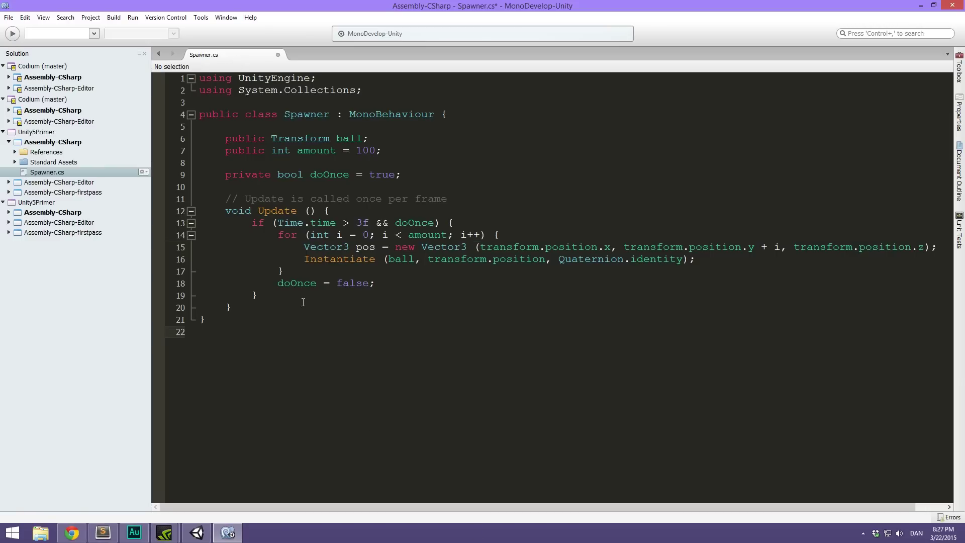
pyautogui.hotkey('ctrl', 'z')
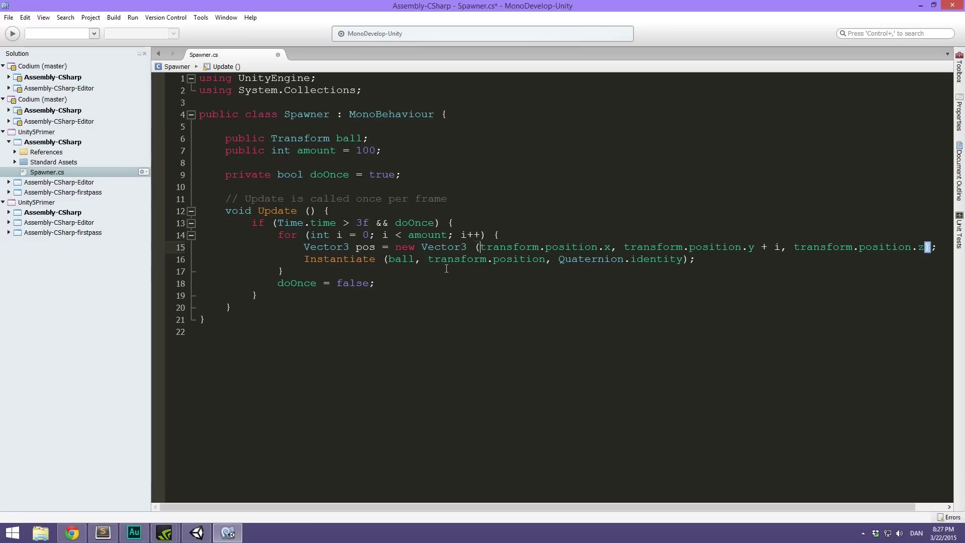
pyautogui.click(332, 295)
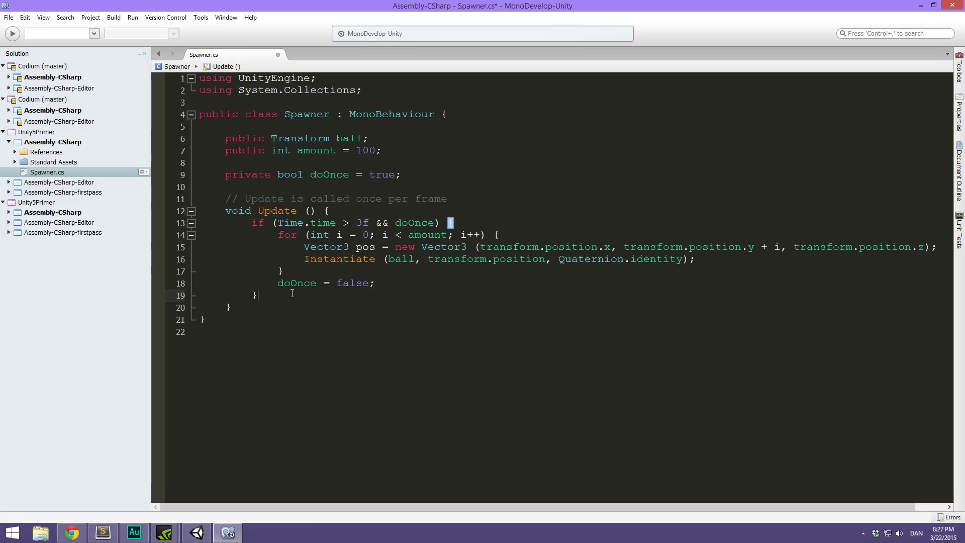
pyautogui.hotkey('ctrl', 's')
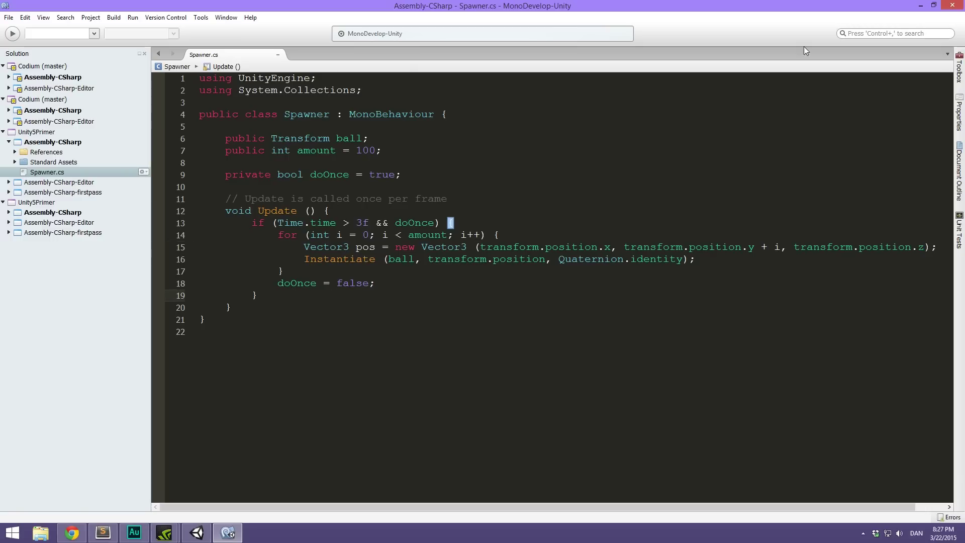
# Step: Check Unity's console for messages about the saved Spawner script, and return to the code
pyautogui.click(920, 5)
pyautogui.click(42, 78)
pyautogui.click(146, 262)
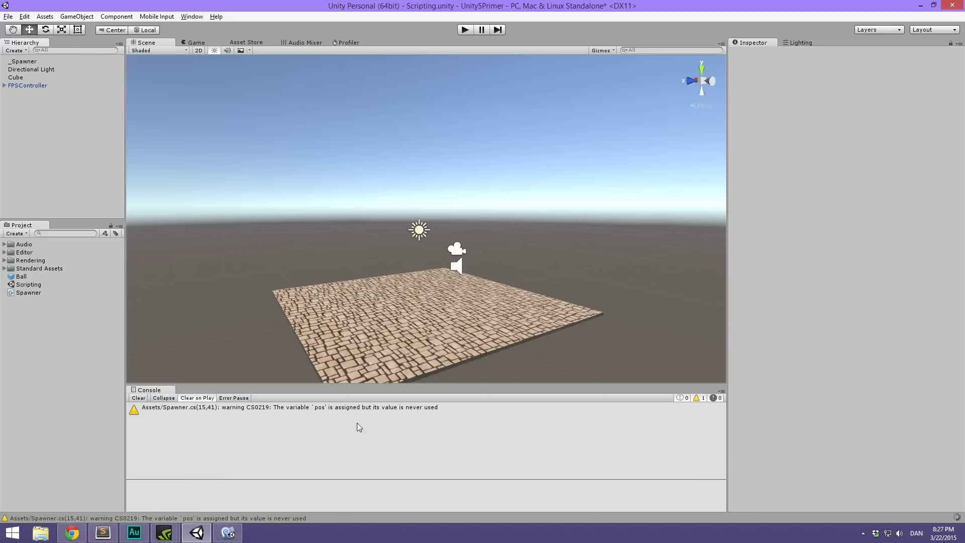
pyautogui.hotkey('alt', 'Tab')
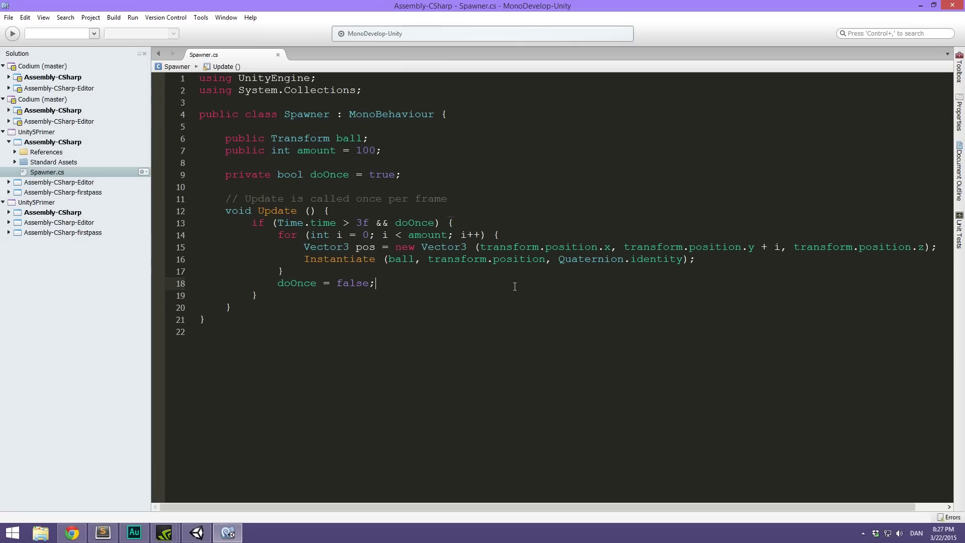
# Step: Replace the transform.position argument of the Instantiate call with pos
pyautogui.moveTo(547, 261)
pyautogui.mouseDown()
pyautogui.moveTo(397, 249)
pyautogui.moveTo(430, 260)
pyautogui.moveTo(548, 259)
pyautogui.moveTo(538, 259)
pyautogui.mouseUp()
pyautogui.doubleClick(366, 248)
pyautogui.write('pos')
pyautogui.press('Escape')
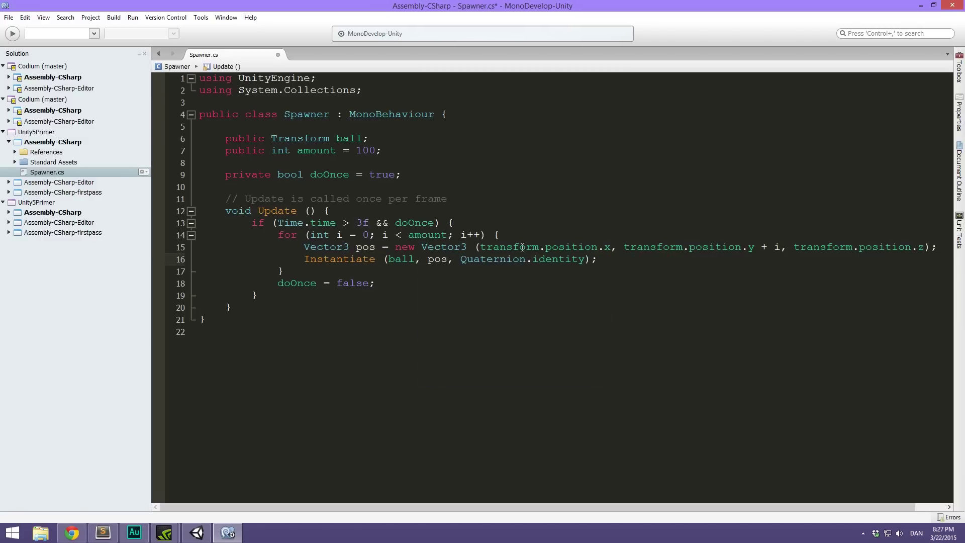
# Step: Switch to Unity and assign the Ball prefab to the Ball field of the _Spawner object's Spawner script
pyautogui.hotkey('alt', 'Tab')
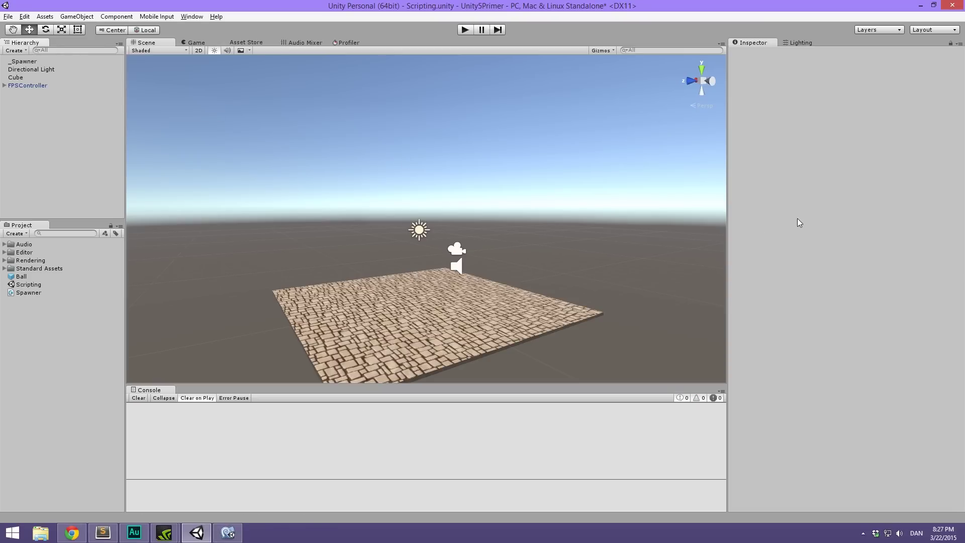
pyautogui.click(44, 62)
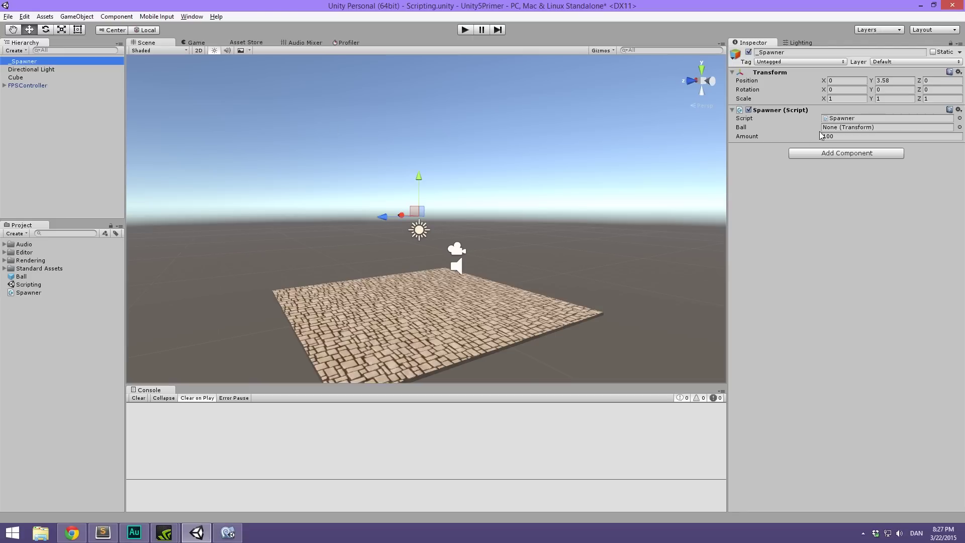
pyautogui.moveTo(51, 277); pyautogui.dragTo(877, 127)
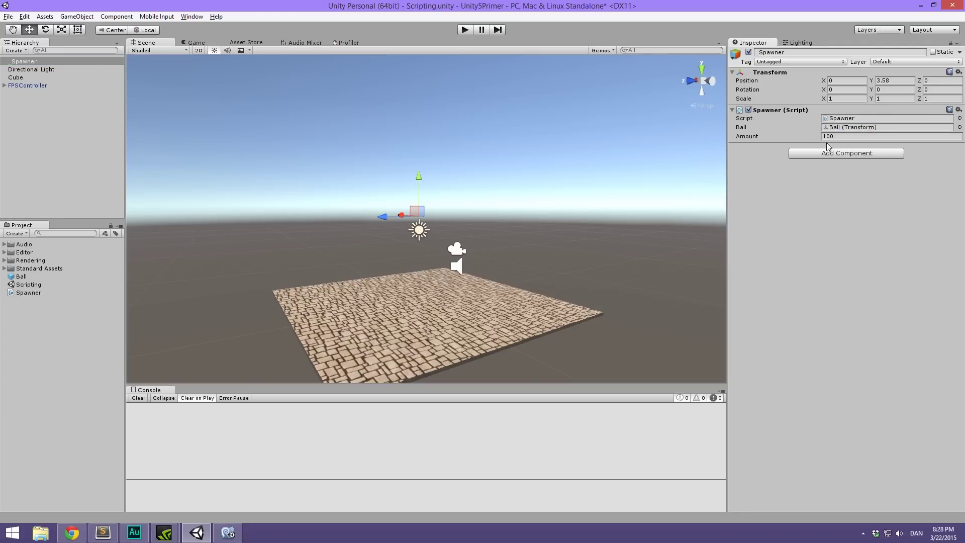
# Step: Play the scene to test the ball spawning, walk around the stack in first person, and stop playback
pyautogui.click(465, 31)
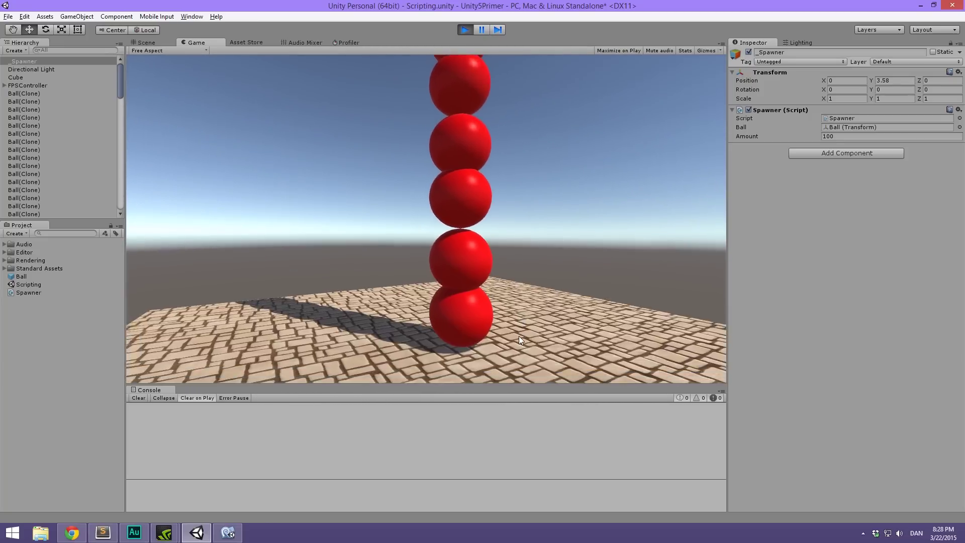
pyautogui.press('w')
pyautogui.press('s')
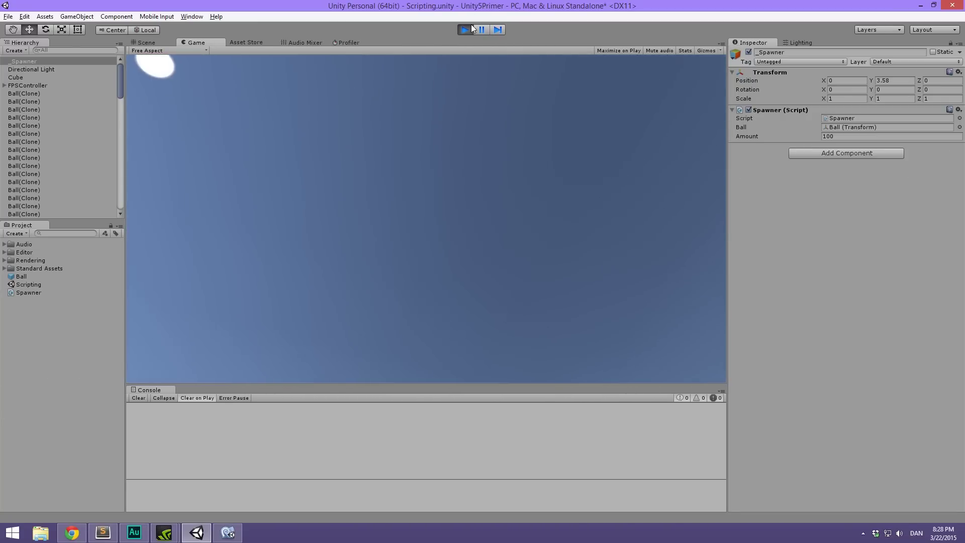
pyautogui.click(466, 28)
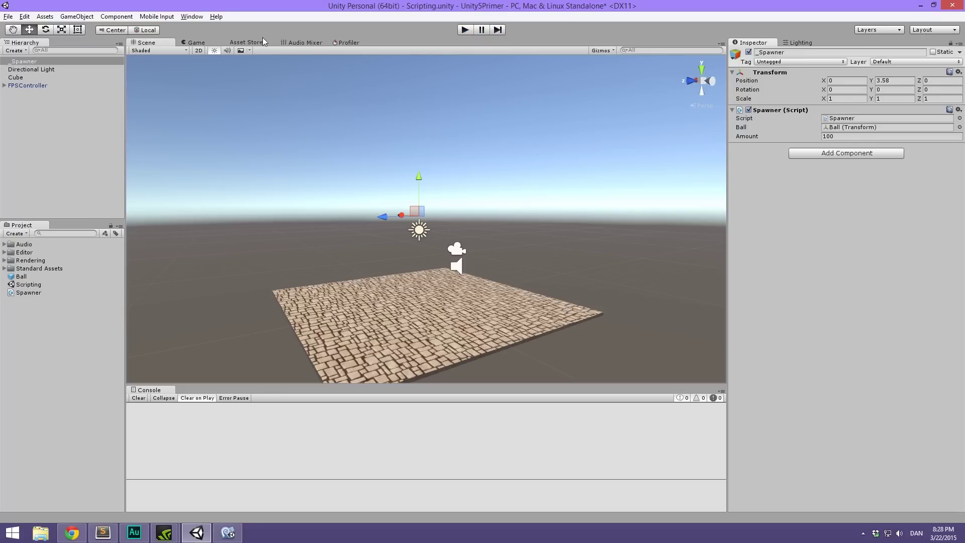
# Step: Turn on the Game view statistics, run the scene again to watch performance while the balls spawn, and stop it
pyautogui.click(195, 42)
pyautogui.click(684, 50)
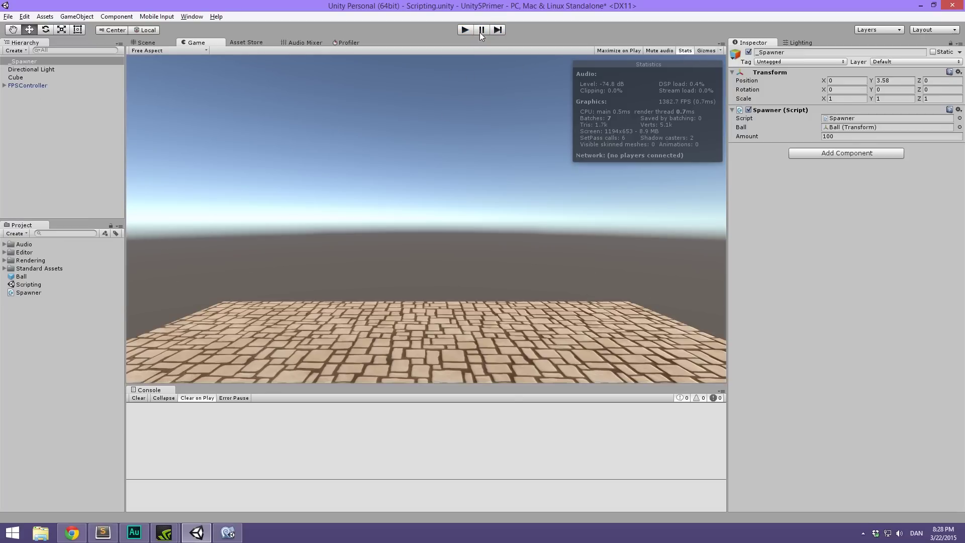
pyautogui.click(463, 29)
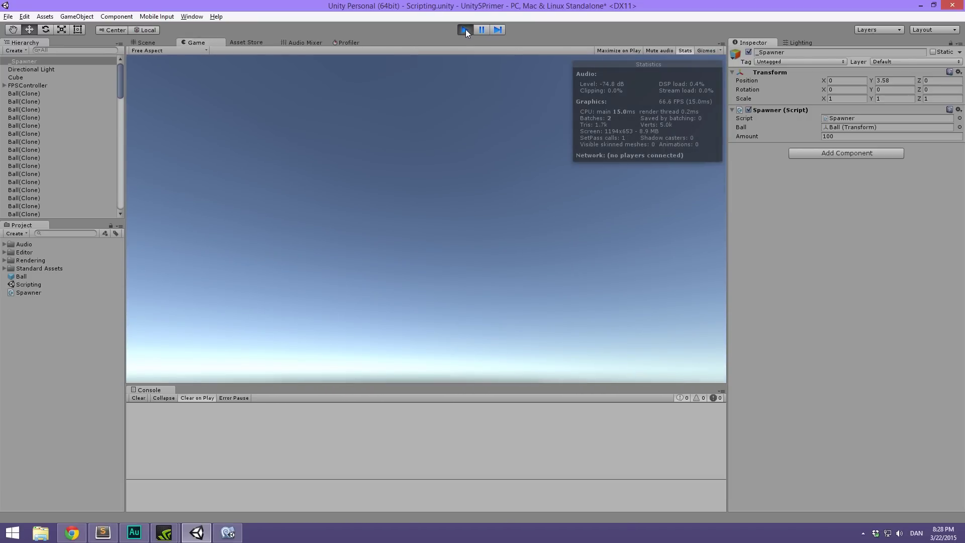
pyautogui.click(465, 29)
pyautogui.click(87, 206)
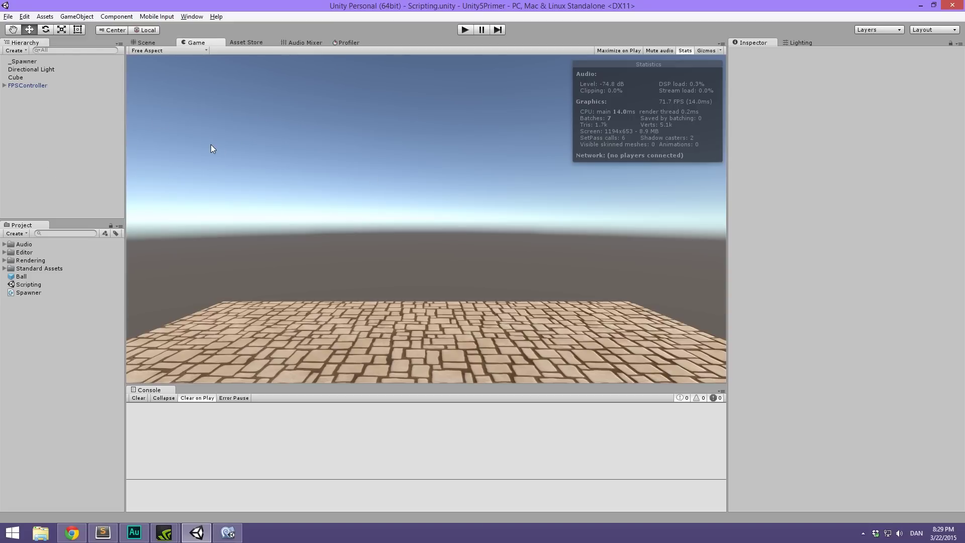
# Step: Remove the Profiler from the editor layout
pyautogui.rightClick(357, 42)
pyautogui.click(349, 43)
pyautogui.rightClick(353, 44)
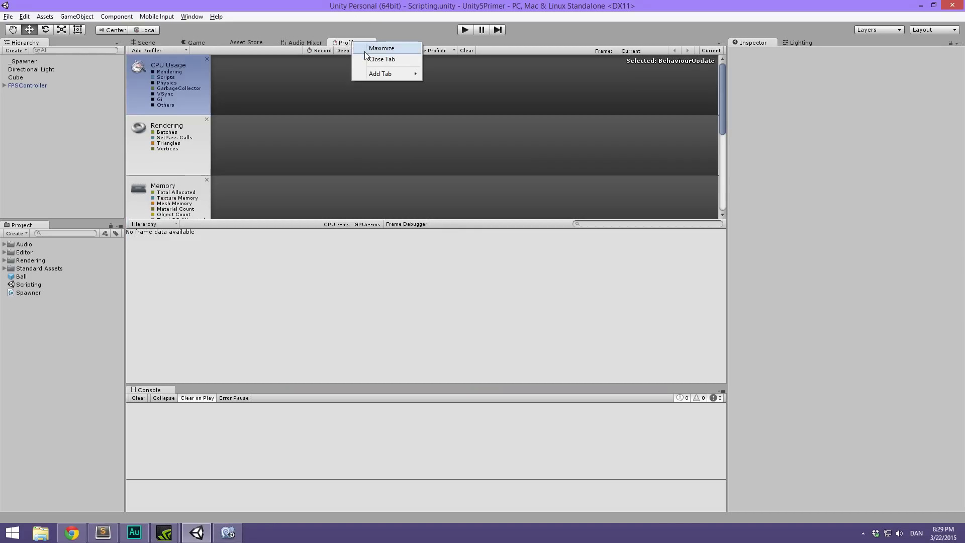
pyautogui.click(369, 58)
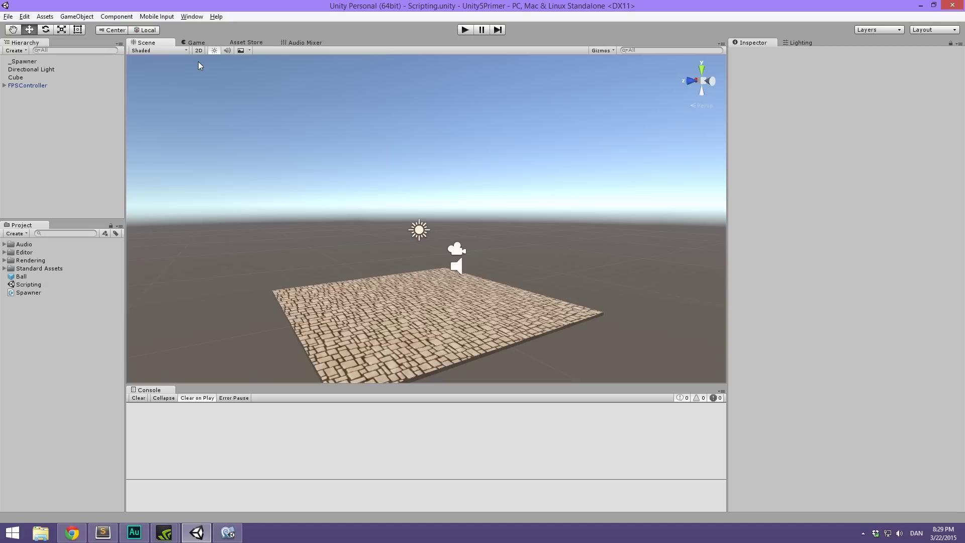
pyautogui.moveTo(192, 131); pyautogui.dragTo(199, 119, button='middle')
pyautogui.scroll(5, 415, 254)
pyautogui.keyDown('alt'); pyautogui.moveTo(424, 250); pyautogui.dragTo(447, 234); pyautogui.keyUp('alt')
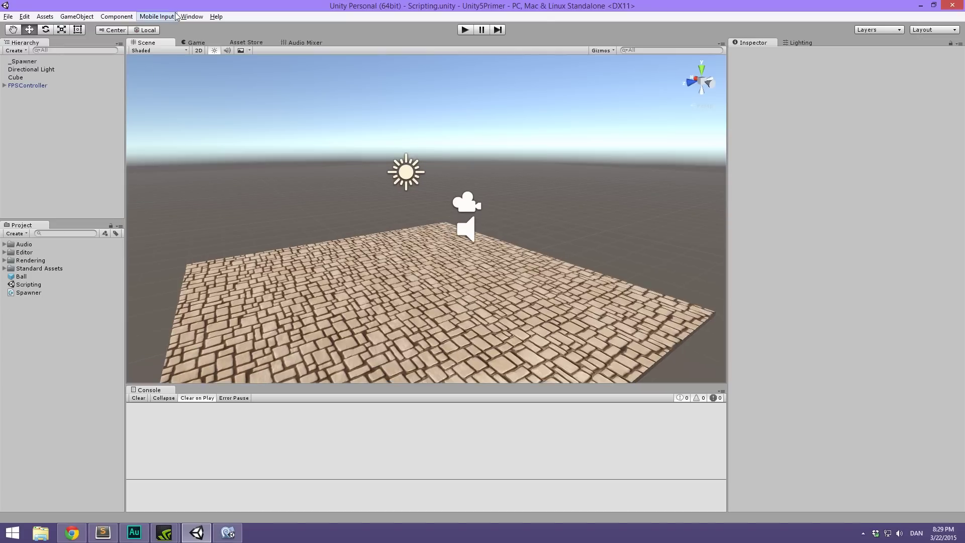
pyautogui.click(192, 16)
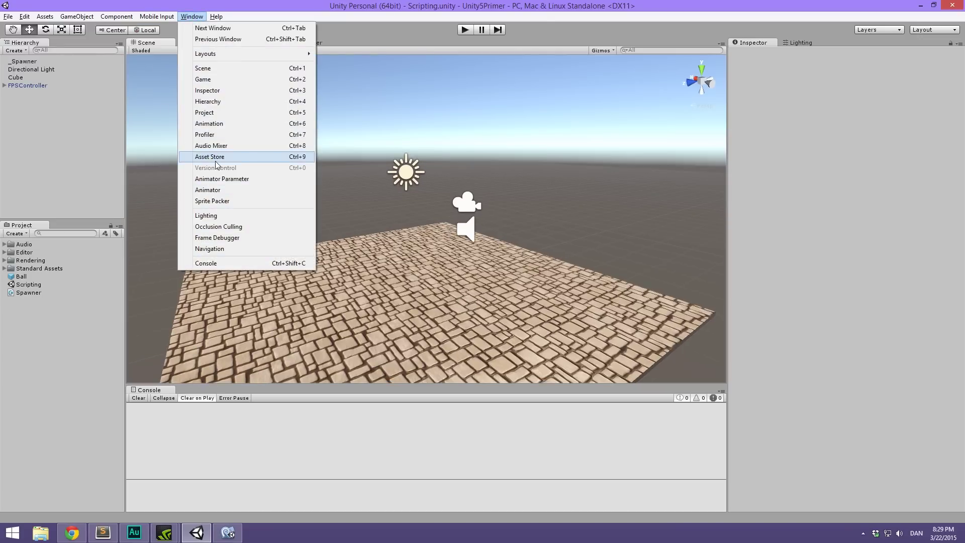
# Step: Open the Profiler and dock it beside the Console below the Scene view with an enlarged area
pyautogui.click(234, 135)
pyautogui.moveTo(412, 120); pyautogui.dragTo(313, 256)
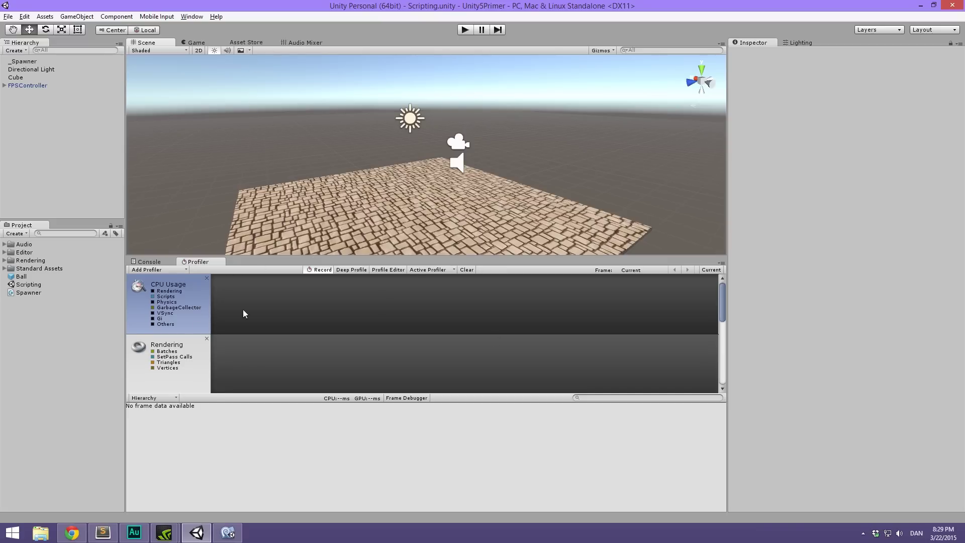
pyautogui.moveTo(721, 300)
pyautogui.mouseDown()
pyautogui.moveTo(730, 370)
pyautogui.moveTo(734, 292)
pyautogui.mouseUp()
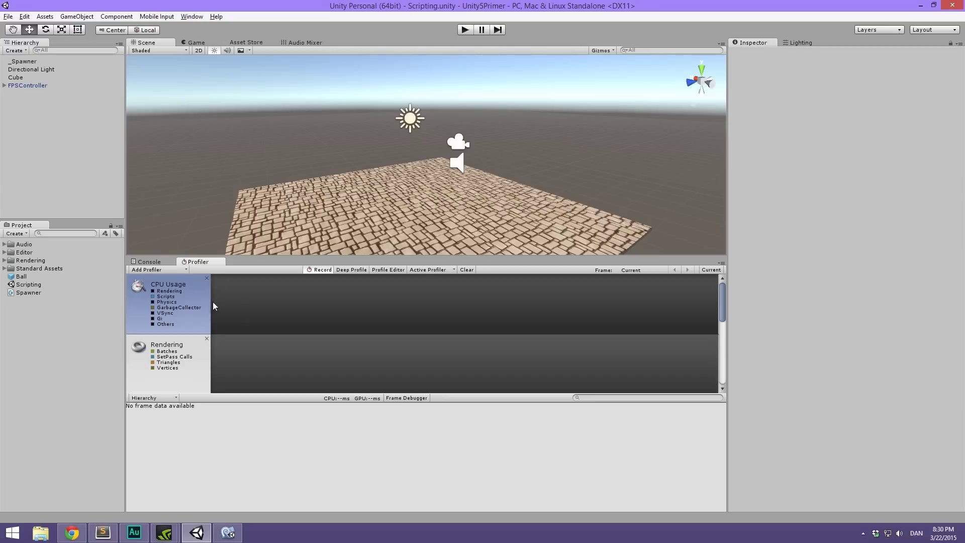
# Step: Add the GPU profiler chart and remove it again
pyautogui.click(175, 270)
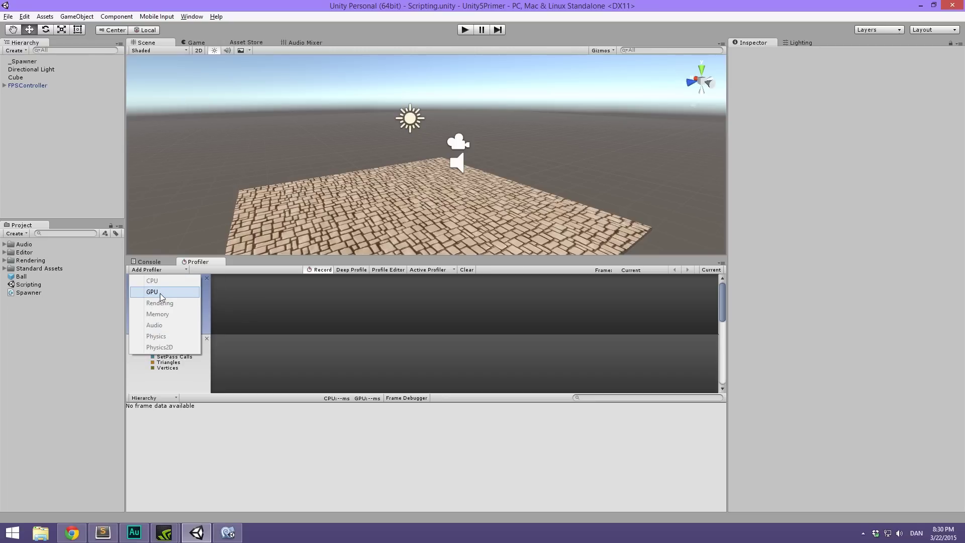
pyautogui.click(169, 293)
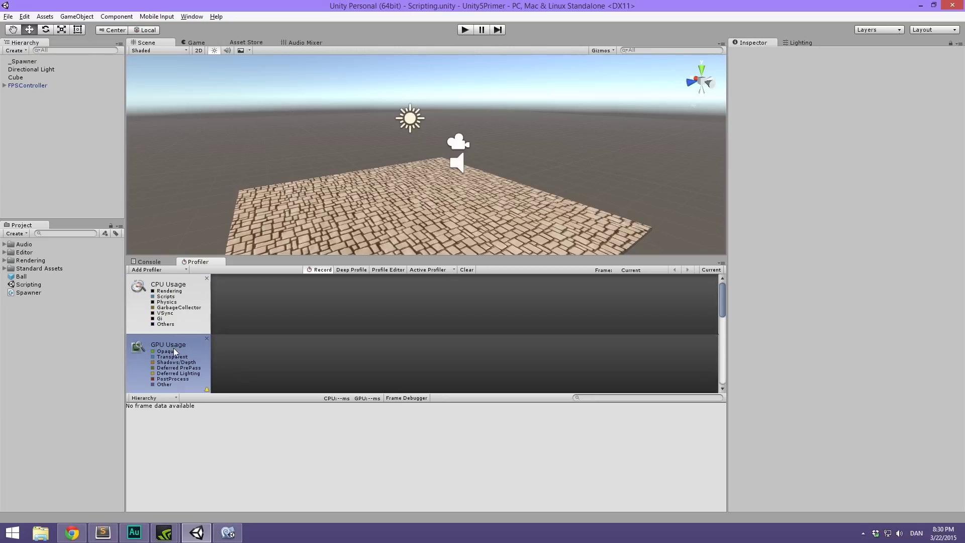
pyautogui.click(207, 338)
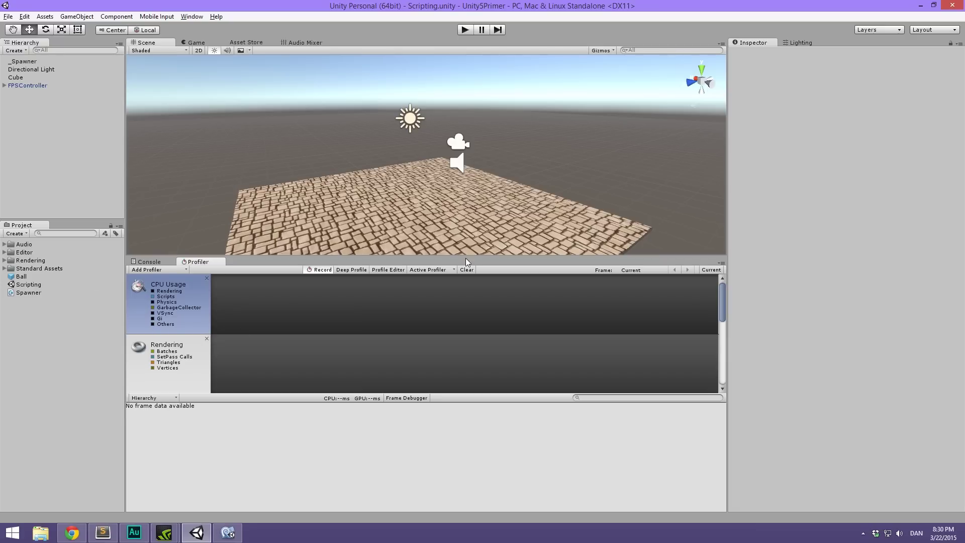
# Step: Show the Rendering, Physics, VSync and Others categories in the CPU Usage chart
pyautogui.moveTo(290, 184)
pyautogui.mouseDown(button='middle')
pyautogui.moveTo(301, 188)
pyautogui.moveTo(289, 166)
pyautogui.mouseUp(button='middle')
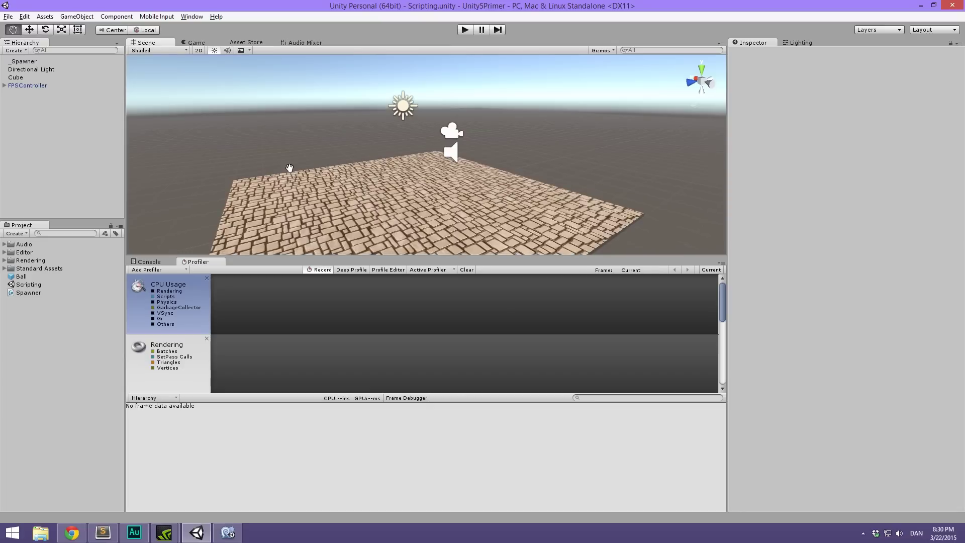
pyautogui.click(153, 291)
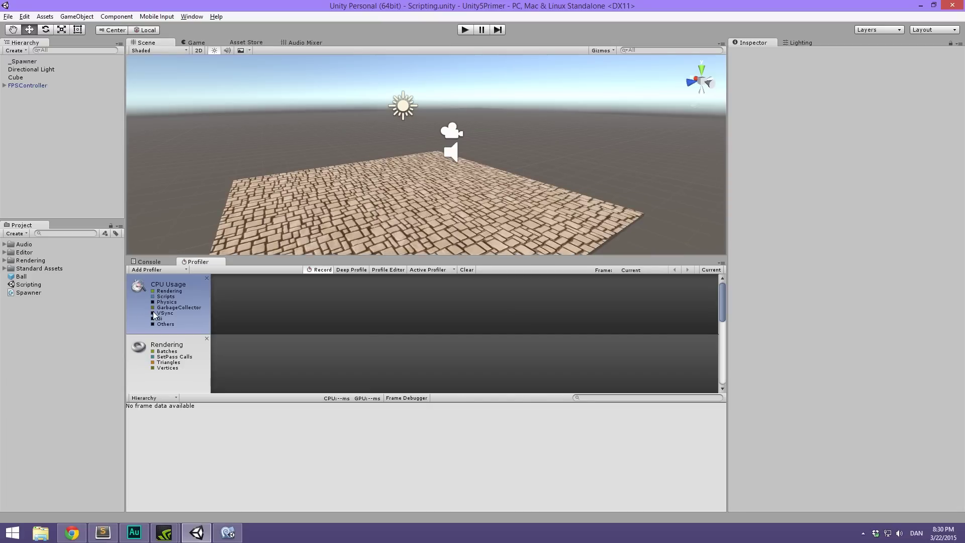
pyautogui.click(153, 302)
pyautogui.click(153, 313)
pyautogui.click(153, 324)
# Step: Profile a run of the scene while the balls spawn, stop playback, and inspect the recording at frame 144
pyautogui.click(465, 29)
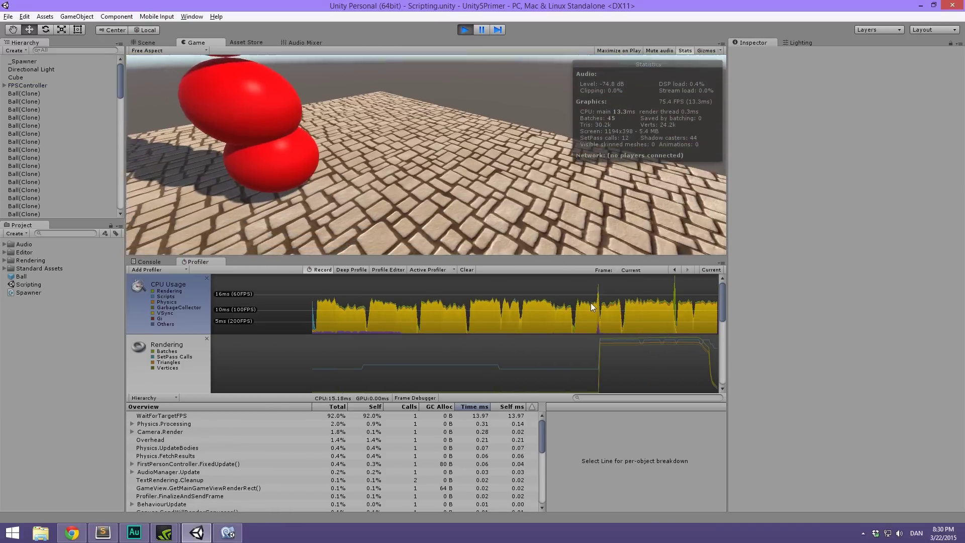
pyautogui.click(465, 29)
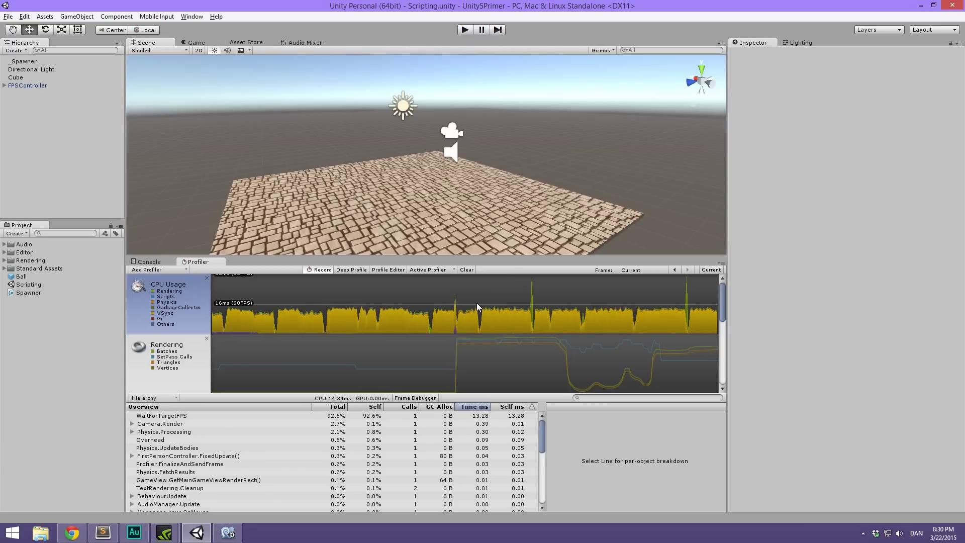
pyautogui.click(451, 306)
pyautogui.moveTo(452, 308); pyautogui.dragTo(413, 311)
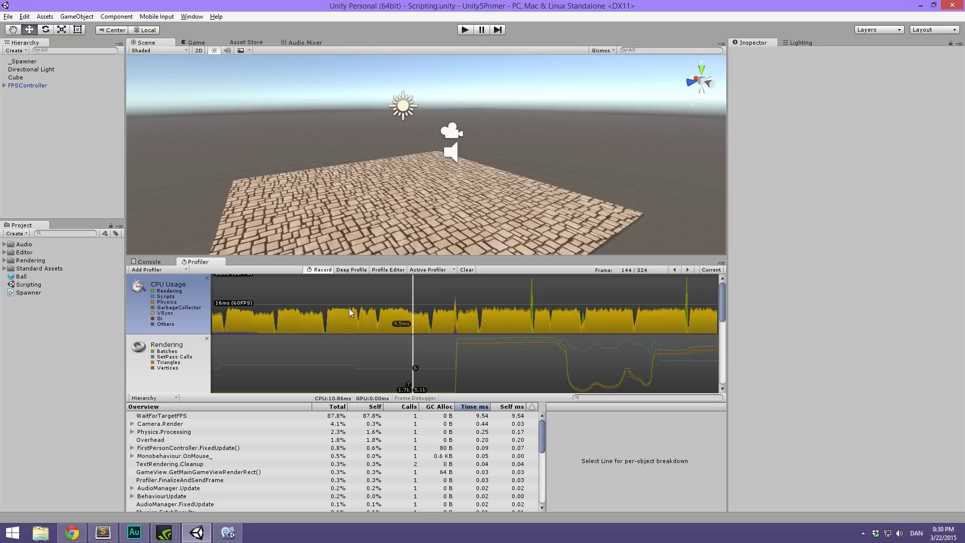
# Step: Hide VSync, Rendering, GarbageCollector, Gi and Others so the CPU Usage chart shows only Scripts and Physics
pyautogui.click(153, 313)
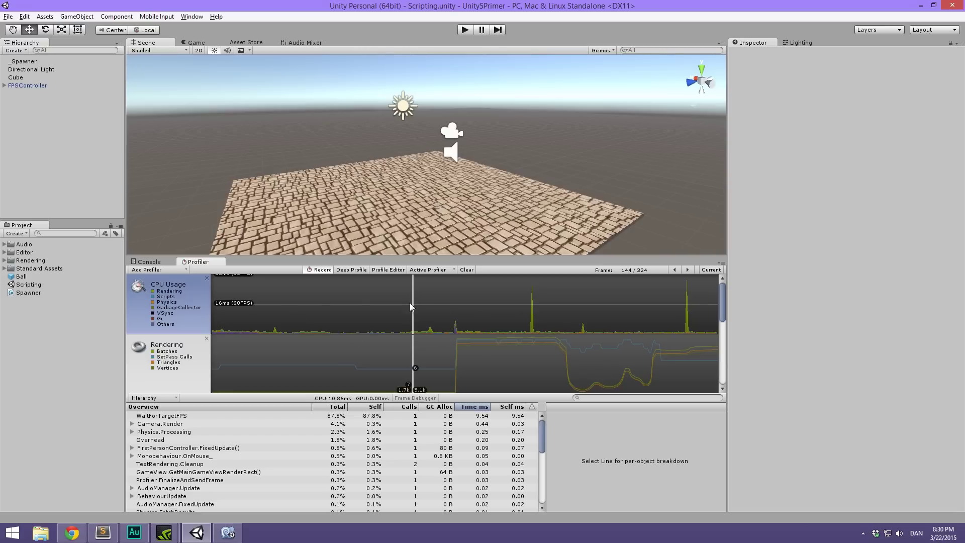
pyautogui.click(152, 290)
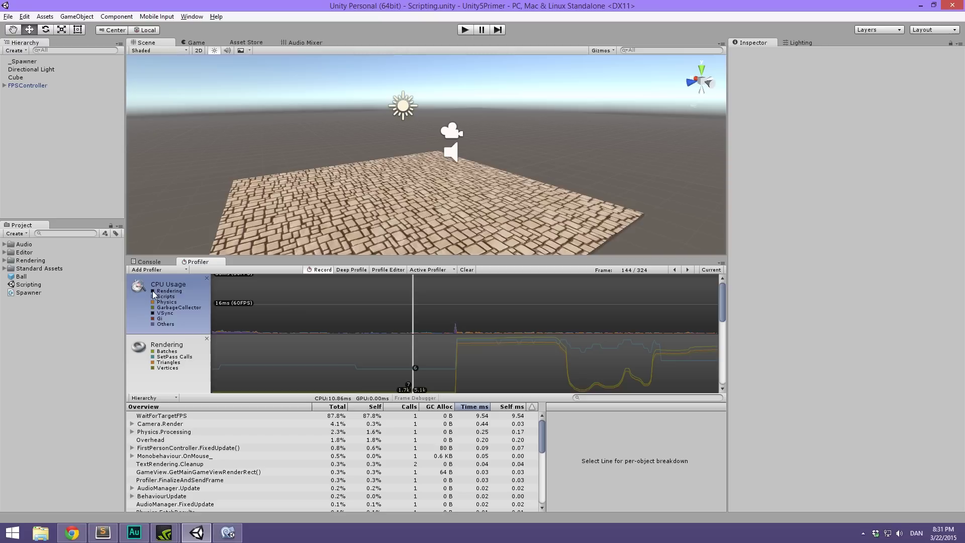
pyautogui.click(154, 312)
pyautogui.click(153, 324)
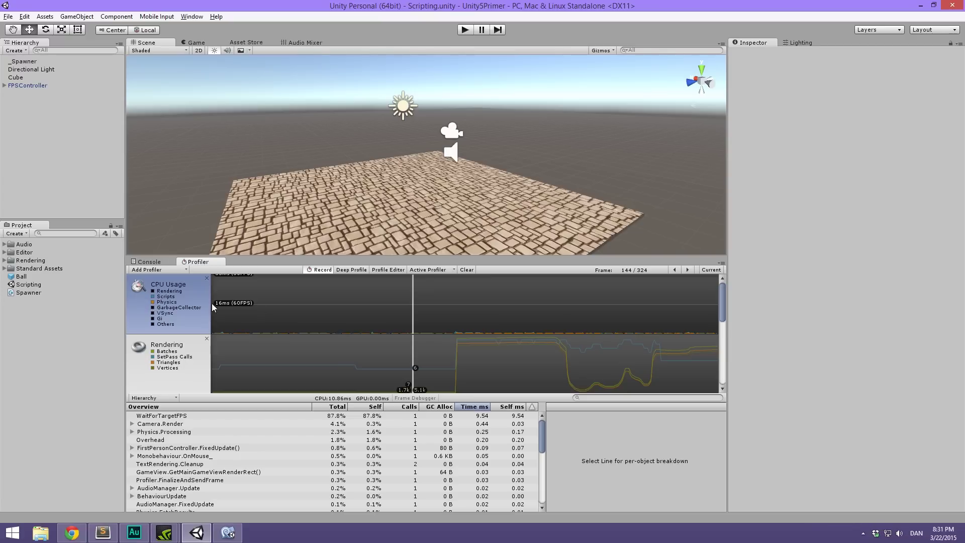
# Step: Look through the Physics, Memory, Audio and Rendering charts and move the frame marker to frame 168
pyautogui.scroll(-6, 212, 303)
pyautogui.scroll(-3, 245, 328)
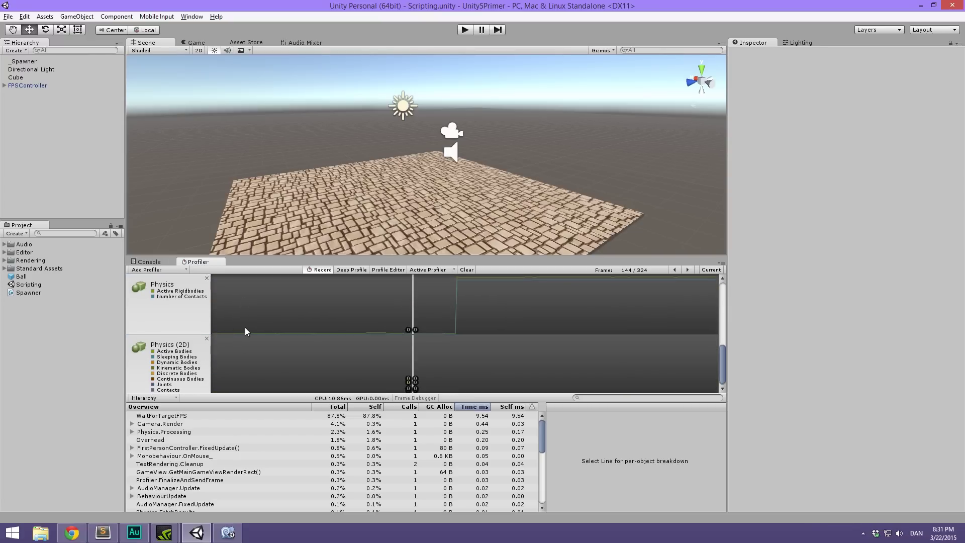
pyautogui.scroll(8, 422, 350)
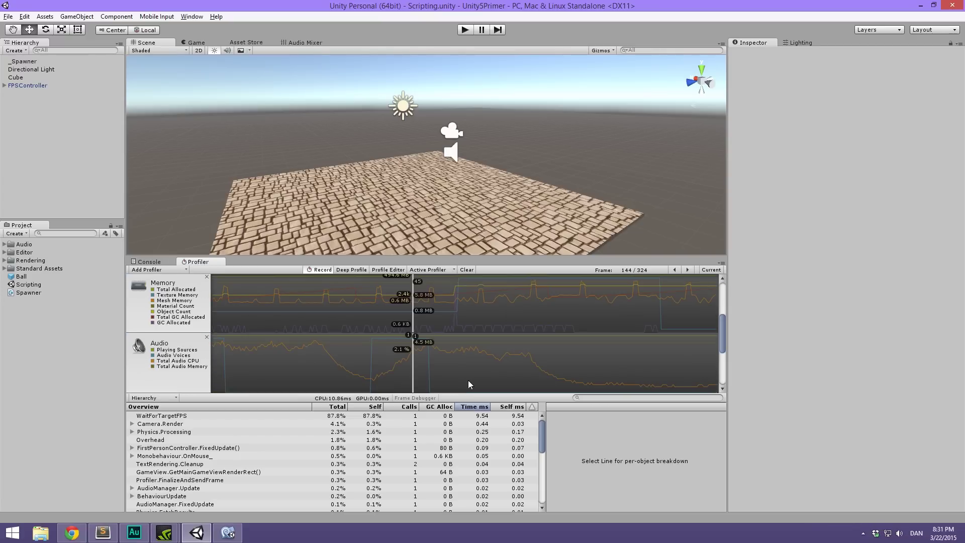
pyautogui.scroll(2, 422, 350)
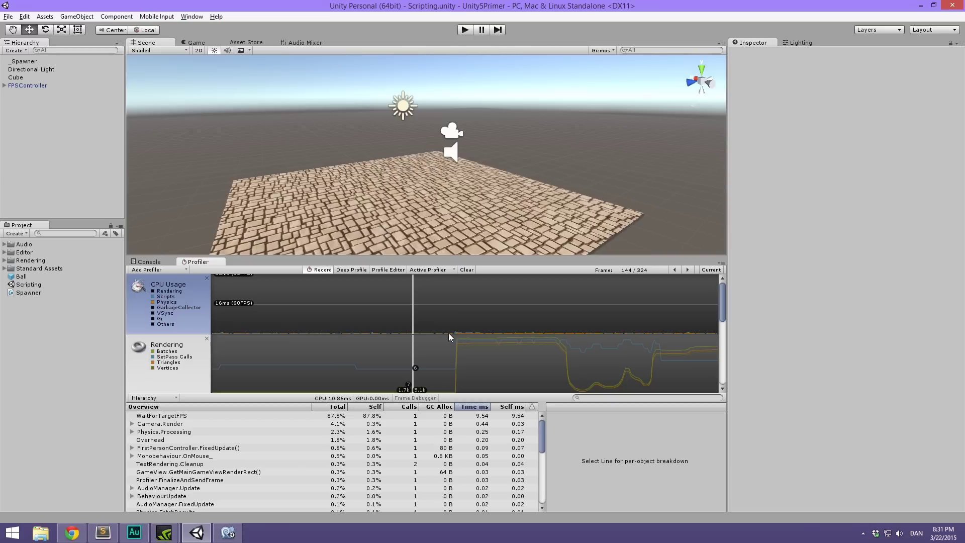
pyautogui.moveTo(289, 327)
pyautogui.mouseDown()
pyautogui.moveTo(260, 319)
pyautogui.moveTo(431, 324)
pyautogui.moveTo(370, 329)
pyautogui.moveTo(453, 315)
pyautogui.moveTo(539, 329)
pyautogui.moveTo(470, 334)
pyautogui.moveTo(526, 337)
pyautogui.moveTo(454, 348)
pyautogui.mouseUp()
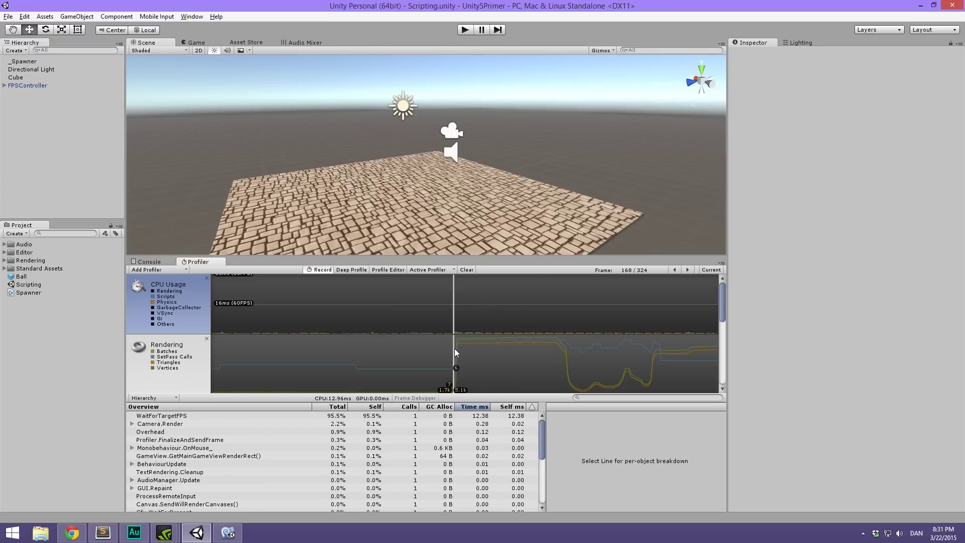
# Step: Hide Physics in the CPU Usage chart and scrub the frames before the spawn, selecting FPSController for reference
pyautogui.click(154, 306)
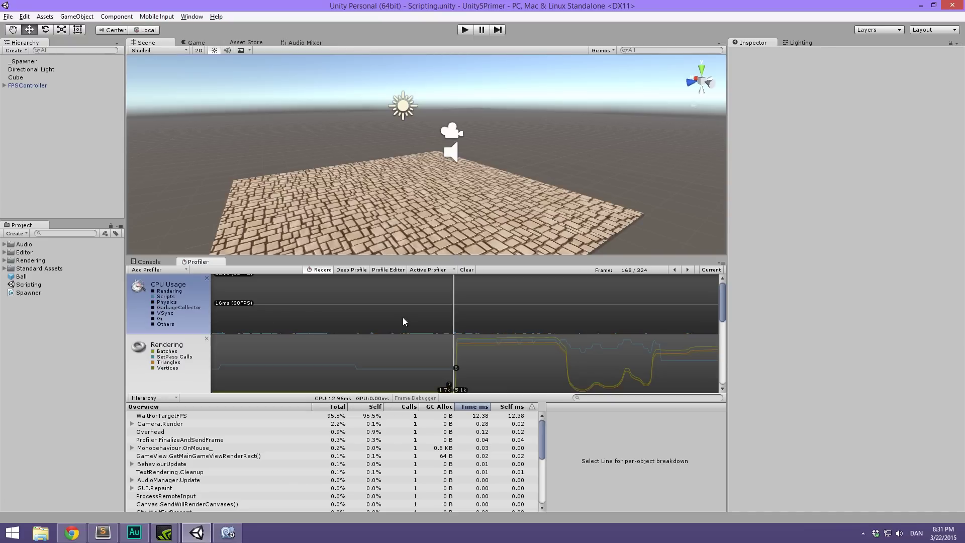
pyautogui.moveTo(450, 323)
pyautogui.mouseDown()
pyautogui.moveTo(451, 313)
pyautogui.moveTo(408, 319)
pyautogui.mouseUp()
pyautogui.click(299, 318)
pyautogui.moveTo(298, 318)
pyautogui.mouseDown()
pyautogui.moveTo(382, 318)
pyautogui.moveTo(416, 331)
pyautogui.mouseUp()
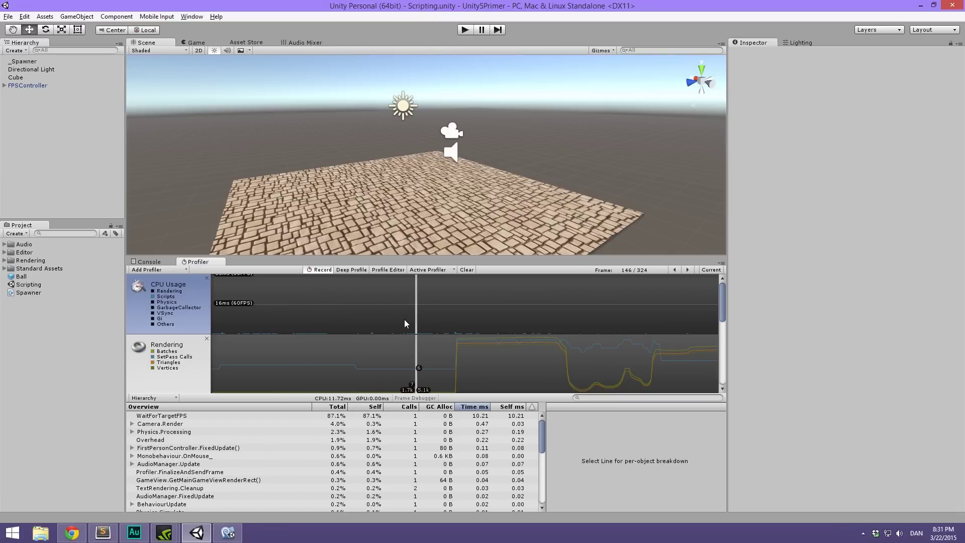
pyautogui.moveTo(399, 319)
pyautogui.mouseDown()
pyautogui.moveTo(297, 316)
pyautogui.moveTo(456, 341)
pyautogui.moveTo(321, 340)
pyautogui.moveTo(406, 346)
pyautogui.mouseUp()
pyautogui.click(45, 86)
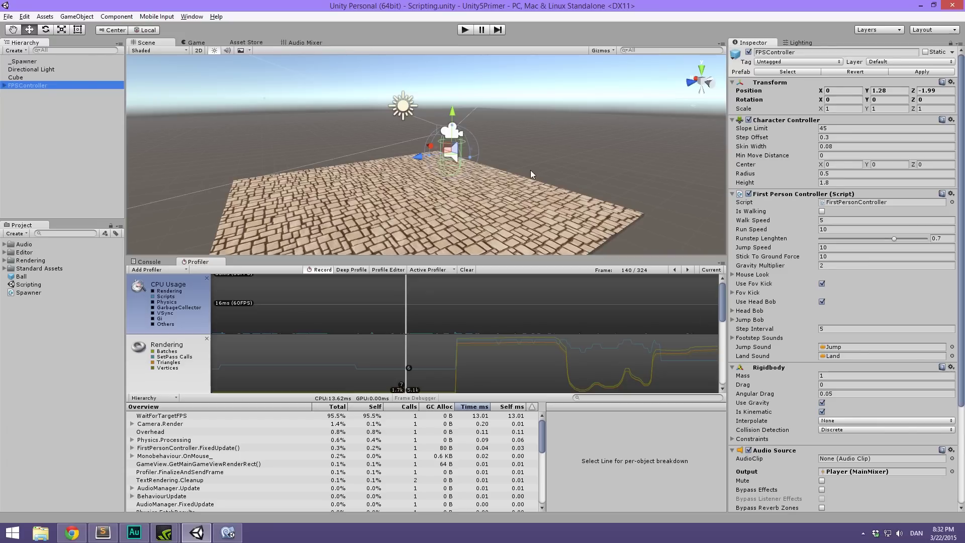
# Step: Go to frame 169 and compare the BehaviourUpdate and WaitForTargetFPS entries in the CPU overview
pyautogui.moveTo(430, 332)
pyautogui.mouseDown()
pyautogui.moveTo(415, 333)
pyautogui.moveTo(456, 336)
pyautogui.mouseUp()
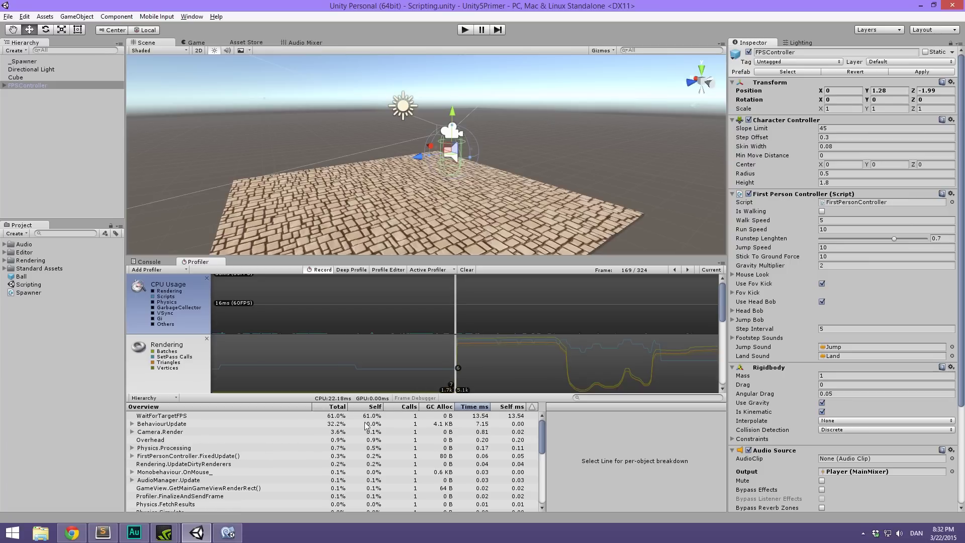
pyautogui.click(177, 425)
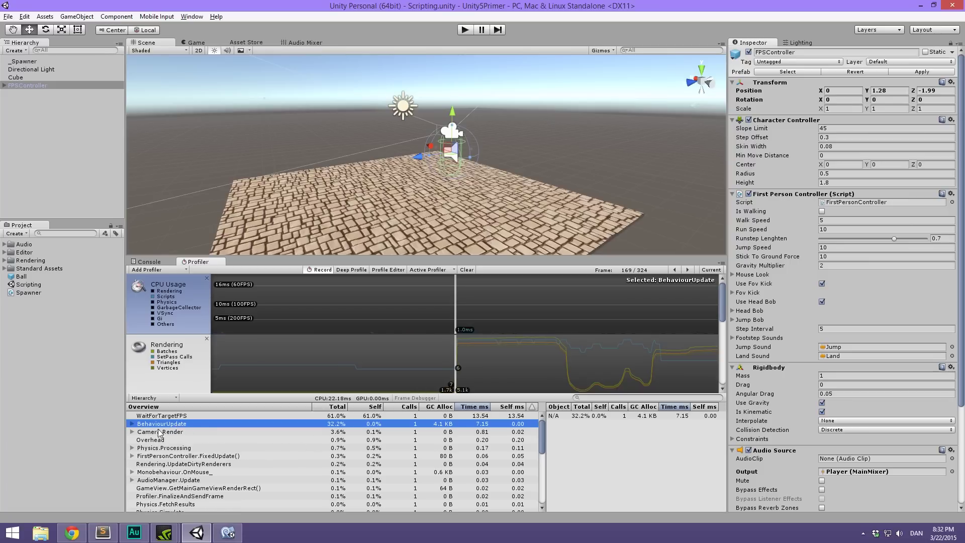
pyautogui.click(179, 415)
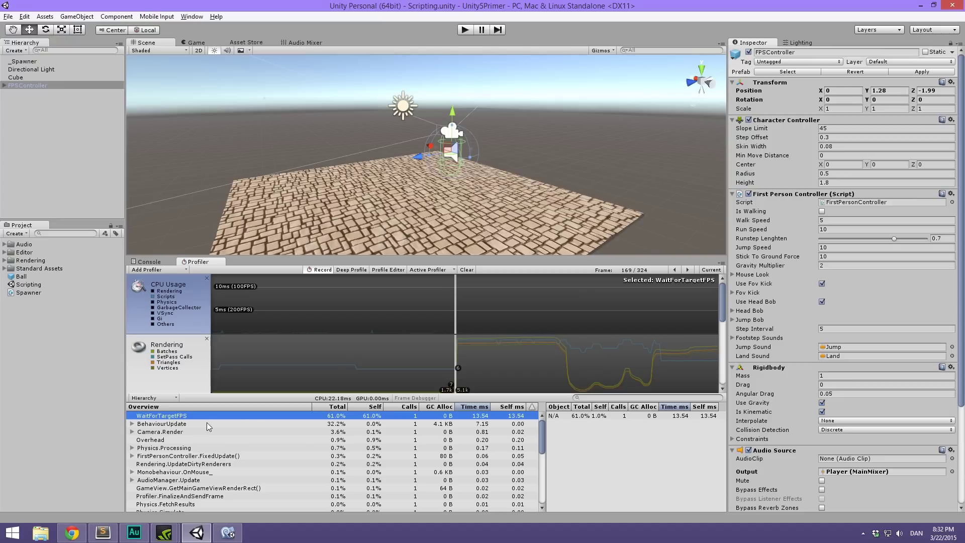
pyautogui.click(351, 416)
pyautogui.click(333, 415)
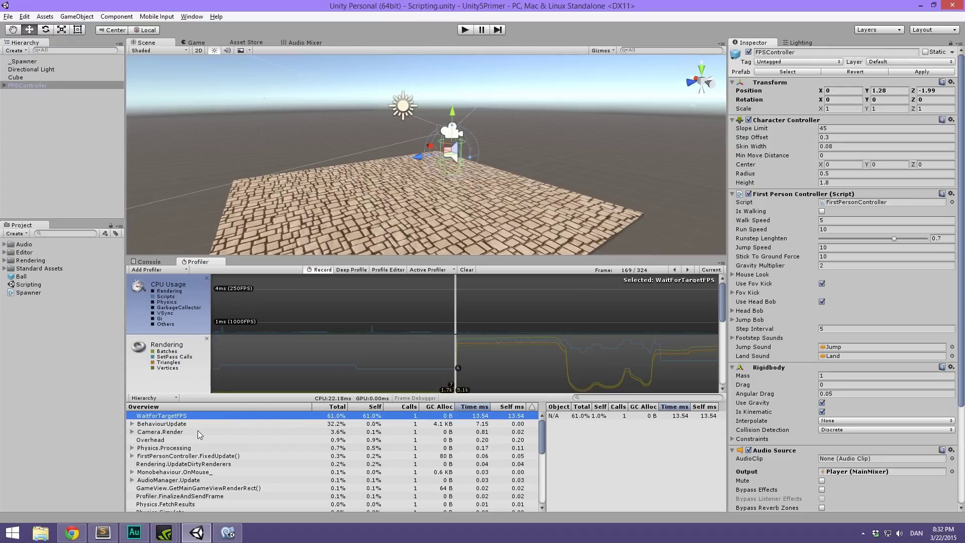
pyautogui.click(174, 425)
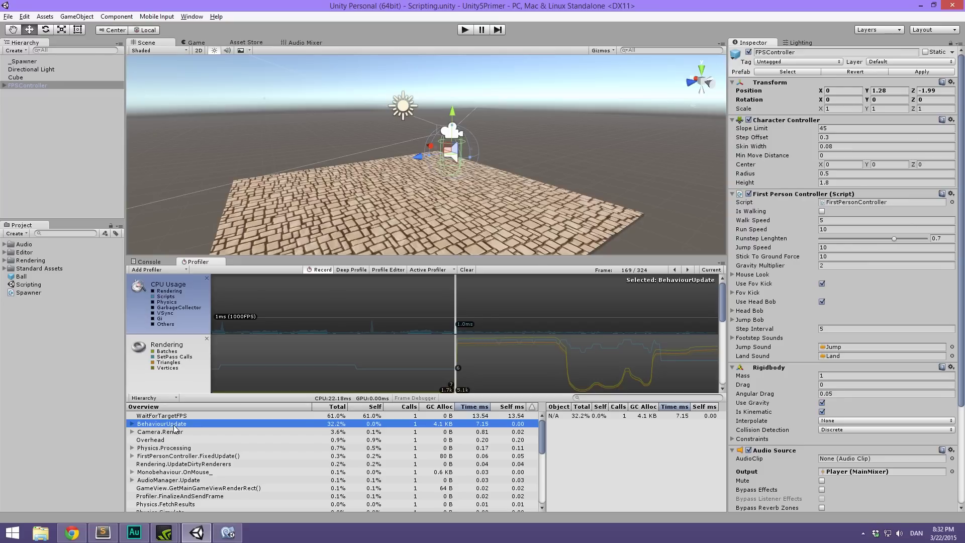
# Step: Inspect Spawner.Update() within BehaviourUpdate, check the Spawner code in the script editor, and return to Unity
pyautogui.click(133, 424)
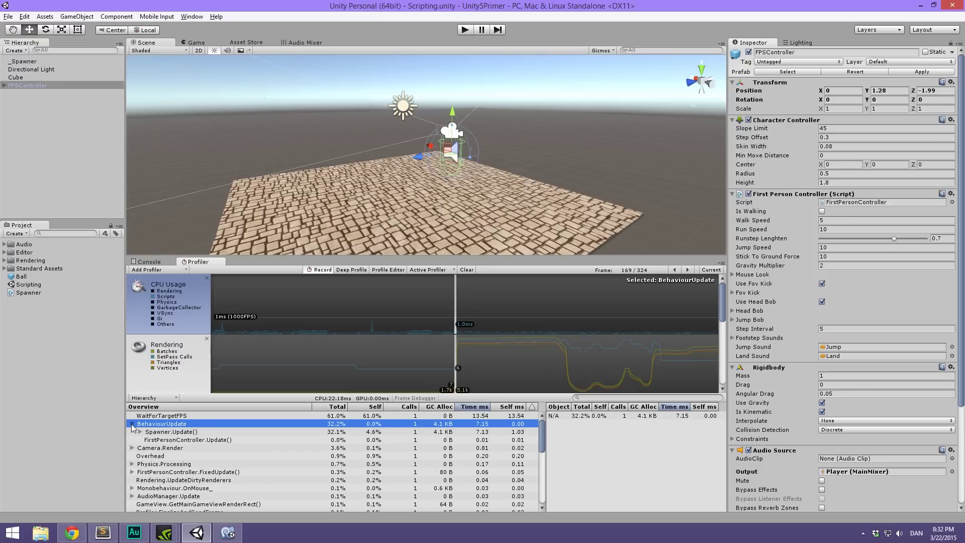
pyautogui.click(163, 432)
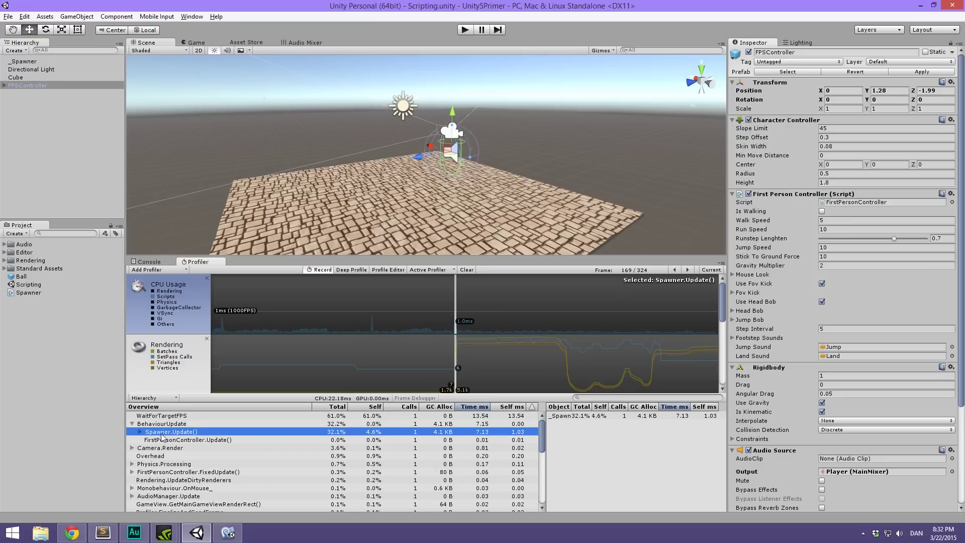
pyautogui.click(226, 532)
pyautogui.click(227, 200)
pyautogui.click(197, 531)
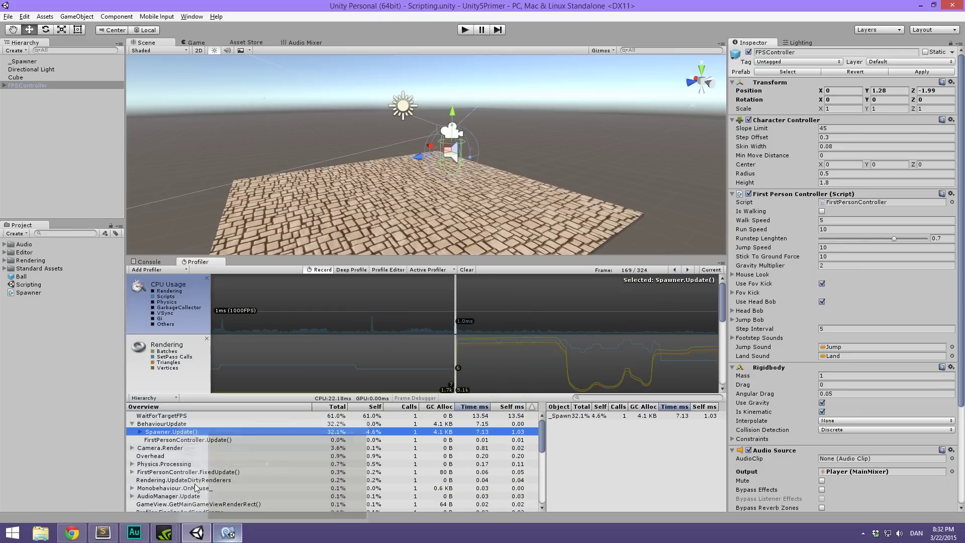
# Step: Expand Spawner.Update() down to Instantiate and Instantiate.Awake to examine their calls and processing times
pyautogui.click(141, 432)
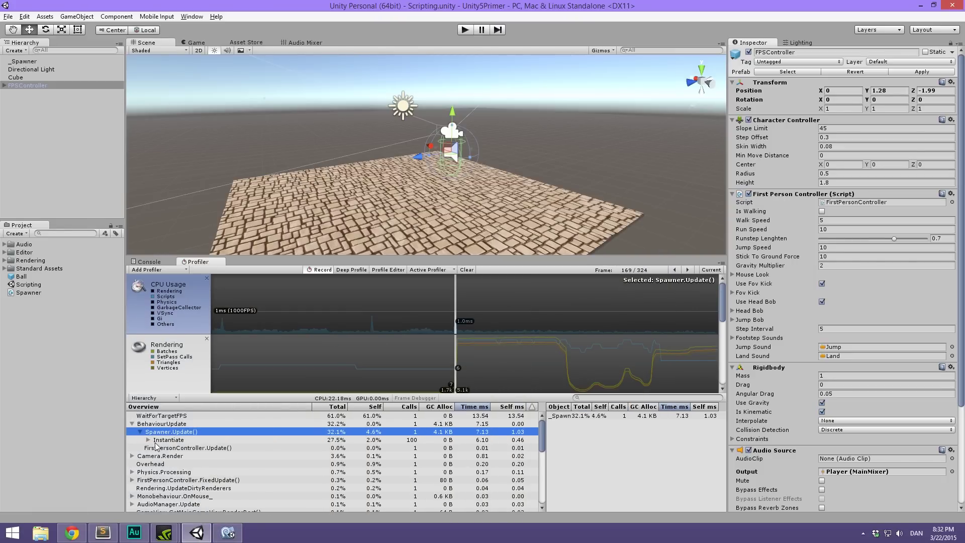
pyautogui.click(171, 440)
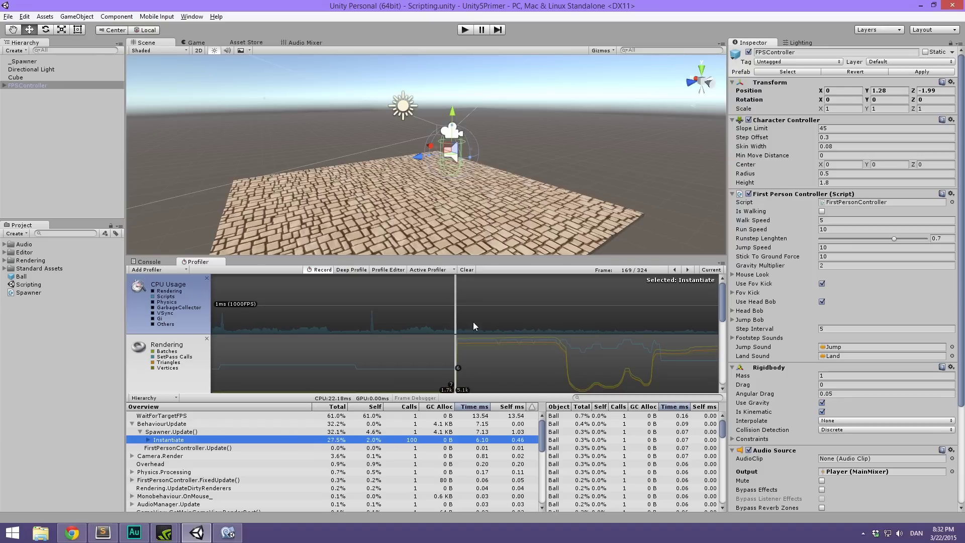
pyautogui.click(153, 447)
pyautogui.click(148, 440)
pyautogui.click(172, 447)
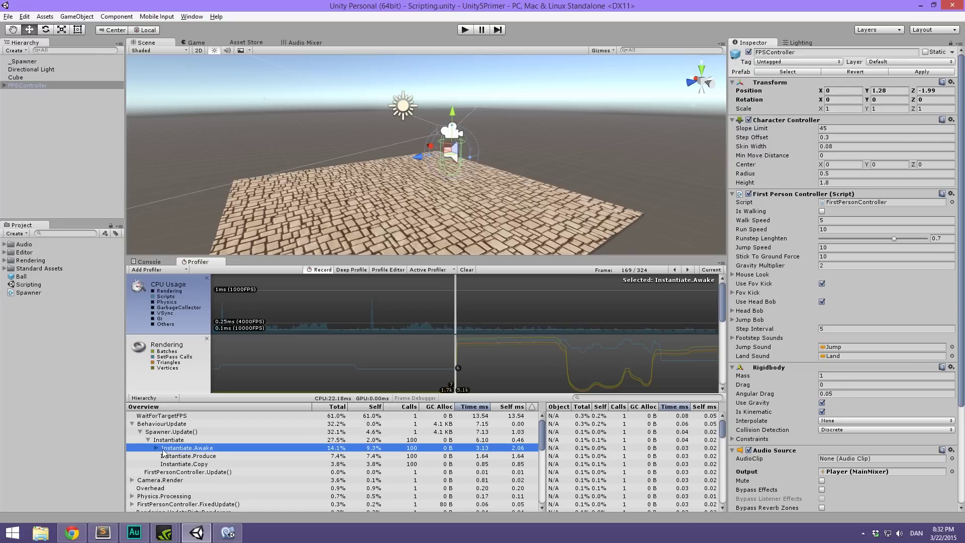
pyautogui.click(156, 448)
# Step: Collapse the BehaviourUpdate breakdown and move the frame marker back to frame 57
pyautogui.click(157, 447)
pyautogui.click(155, 441)
pyautogui.click(149, 440)
pyautogui.click(151, 431)
pyautogui.click(140, 431)
pyautogui.click(132, 424)
pyautogui.moveTo(446, 303)
pyautogui.mouseDown()
pyautogui.moveTo(244, 313)
pyautogui.moveTo(290, 300)
pyautogui.moveTo(299, 326)
pyautogui.moveTo(265, 309)
pyautogui.mouseUp()
pyautogui.scroll(-3, 289, 299)
pyautogui.scroll(3, 290, 299)
# Step: Show Rendering, Physics, GarbageCollector, VSync, Gi and Others again in the CPU Usage chart
pyautogui.click(153, 291)
pyautogui.click(152, 301)
pyautogui.click(152, 307)
pyautogui.click(152, 312)
pyautogui.click(152, 318)
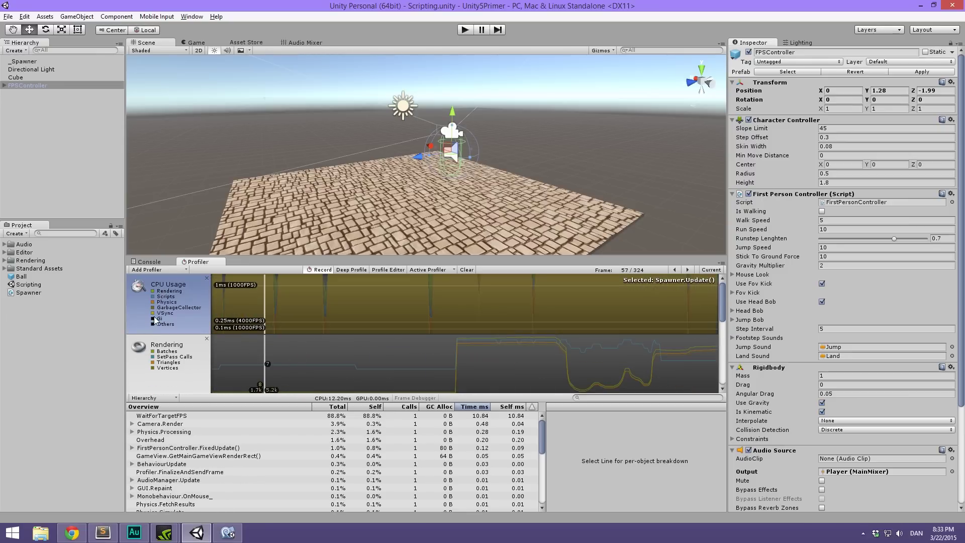
pyautogui.click(152, 324)
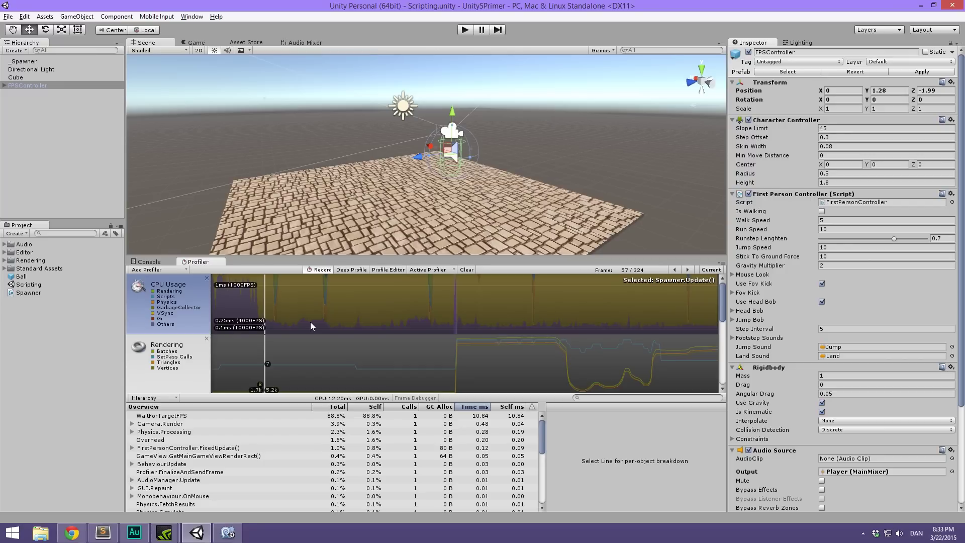
# Step: Dock the Profiler beside the Audio Mixer in the main view group and enlarge that area over the Console
pyautogui.moveTo(197, 261); pyautogui.dragTo(337, 45)
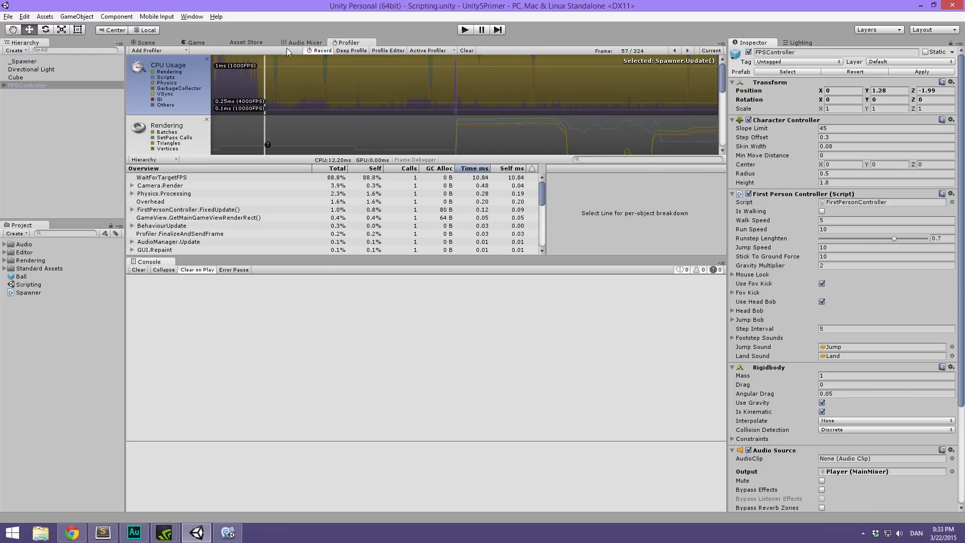
pyautogui.moveTo(245, 258); pyautogui.dragTo(235, 375)
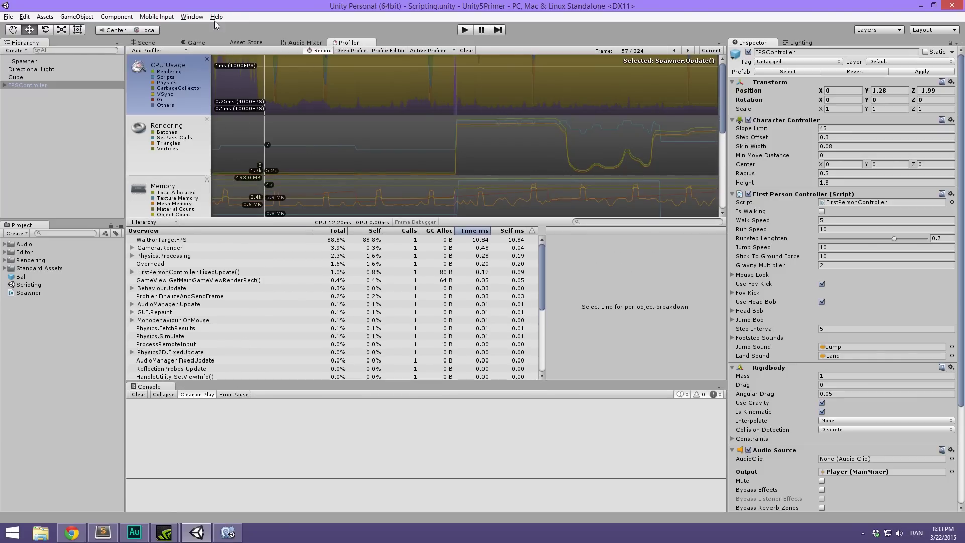
# Step: Clear the recorded Profiler data and return to the Scene view
pyautogui.click(466, 51)
pyautogui.click(161, 43)
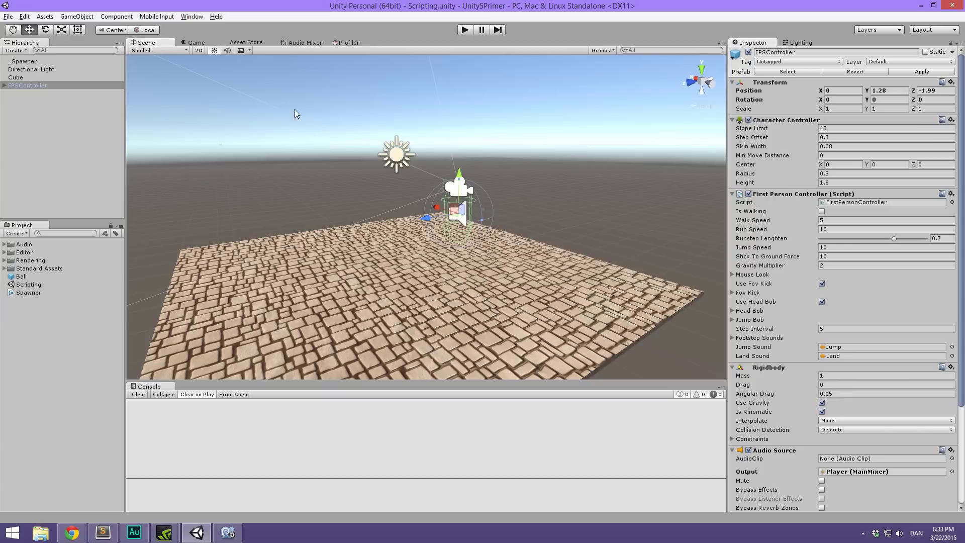
# Step: Open the outline in Sublime Text and review the Scripting entry on API changes: component property getters
pyautogui.click(102, 532)
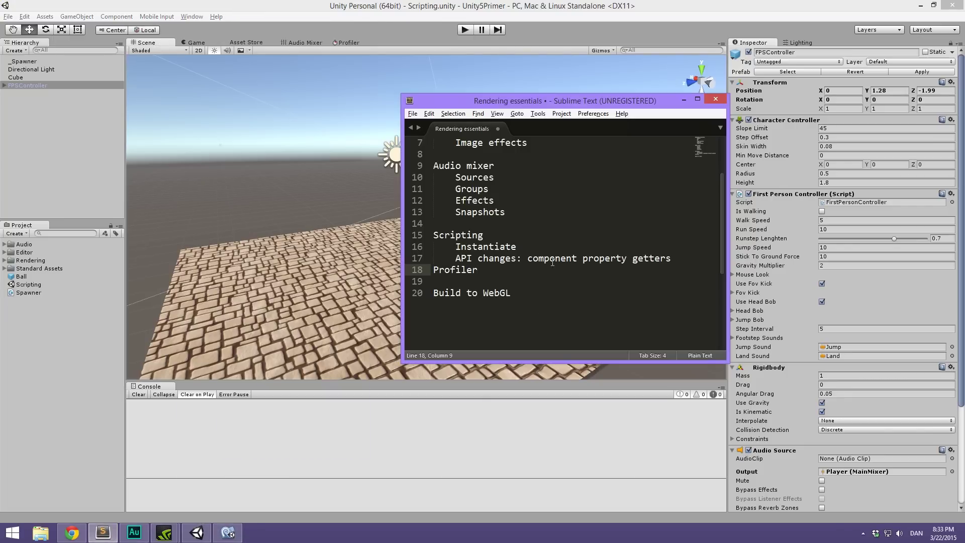
pyautogui.moveTo(502, 281); pyautogui.dragTo(386, 275)
pyautogui.click(475, 270)
pyautogui.moveTo(455, 258); pyautogui.dragTo(520, 265)
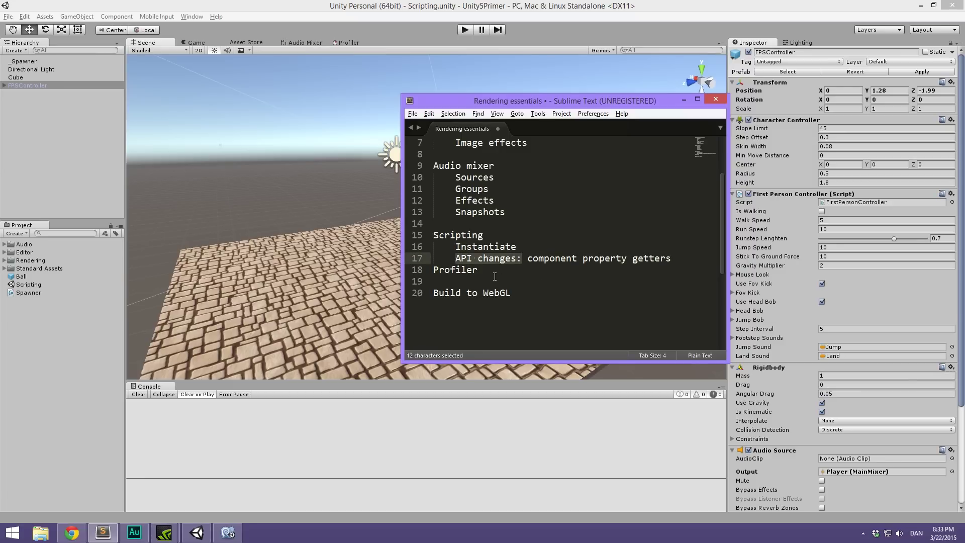
pyautogui.click(517, 259)
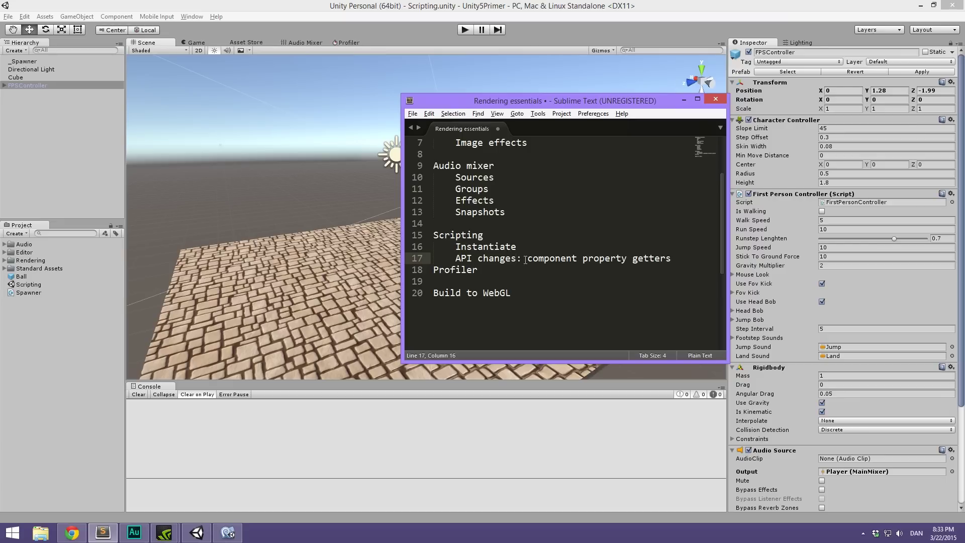
pyautogui.moveTo(526, 259); pyautogui.dragTo(679, 255)
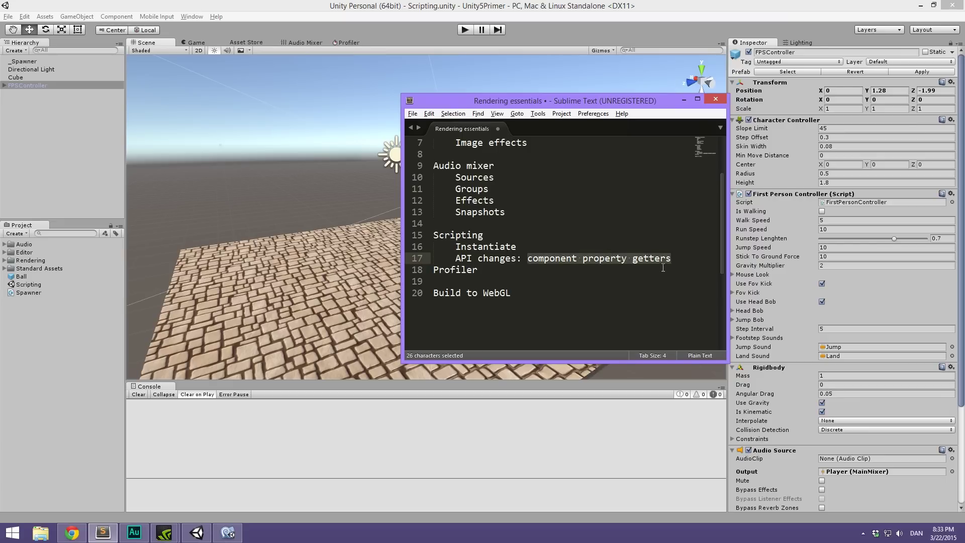
pyautogui.click(536, 259)
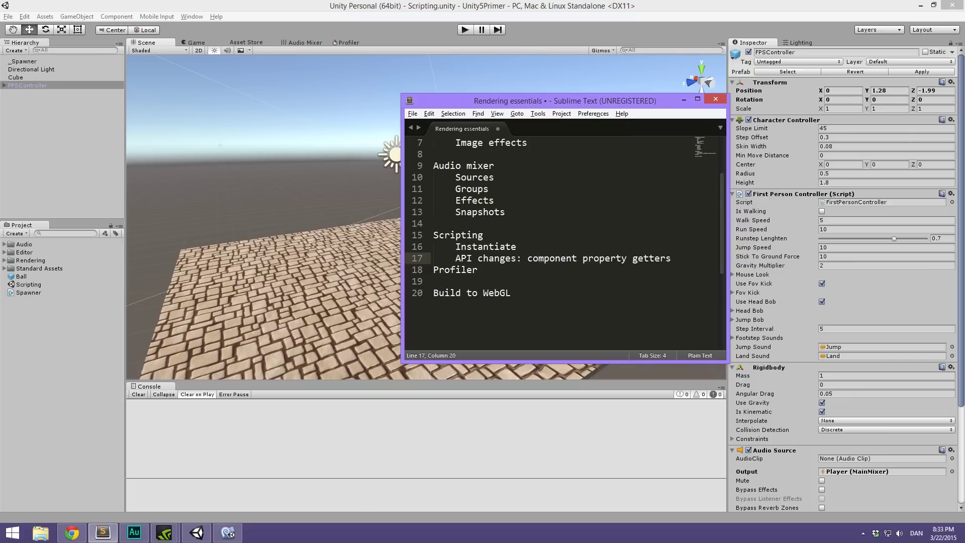
# Step: Switch to MonoDevelop and examine the public Transform ball variable in Spawner.cs
pyautogui.click(228, 532)
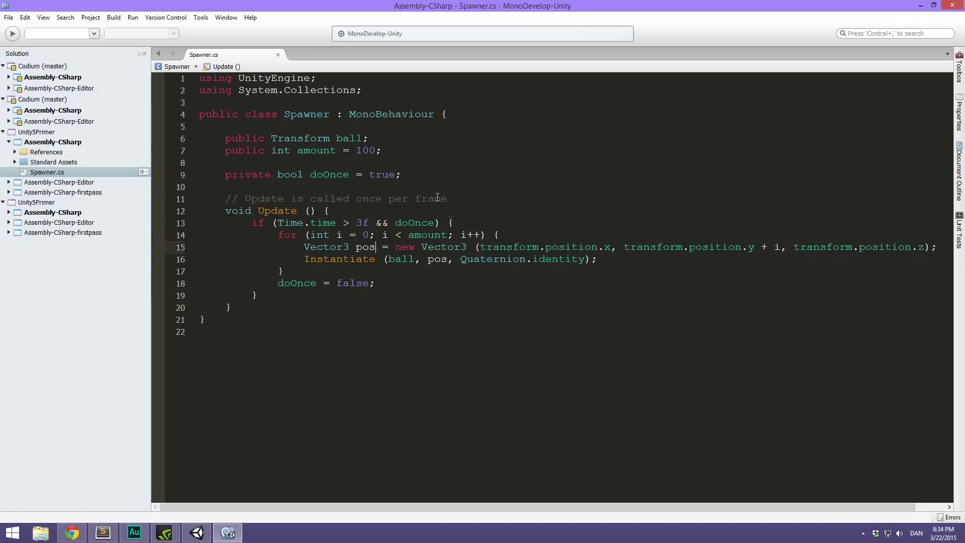
pyautogui.click(371, 138)
pyautogui.doubleClick(350, 139)
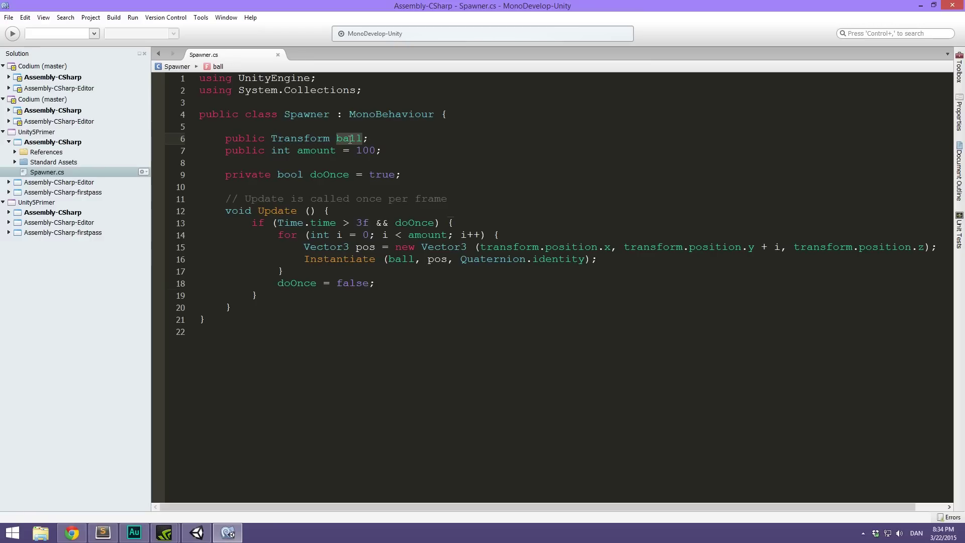
pyautogui.click(383, 294)
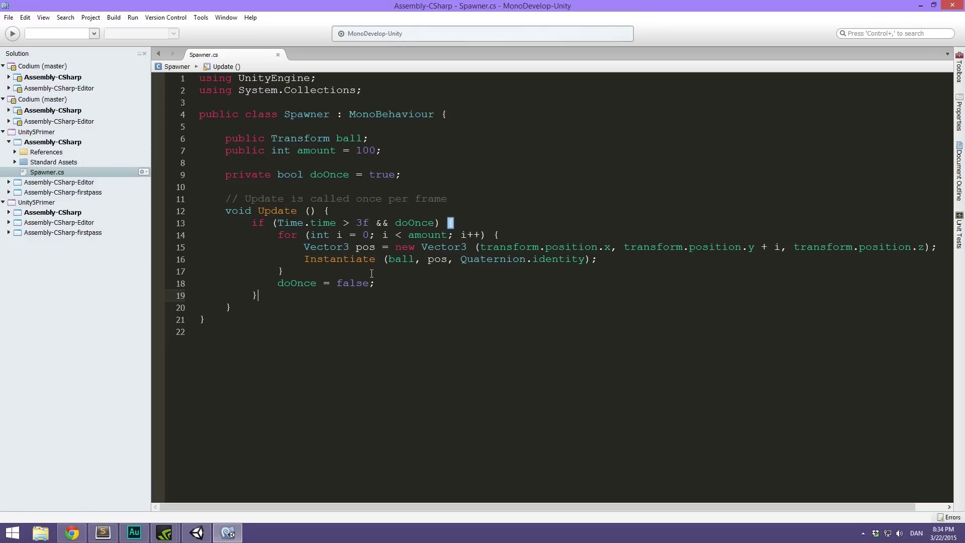
# Step: Back in Unity, move the _Spawner object in the scene to about X 3.78, Y 0.7
pyautogui.hotkey('alt', 'Tab')
pyautogui.hotkey('alt', 'Tab')
pyautogui.click(921, 5)
pyautogui.click(396, 95)
pyautogui.click(22, 77)
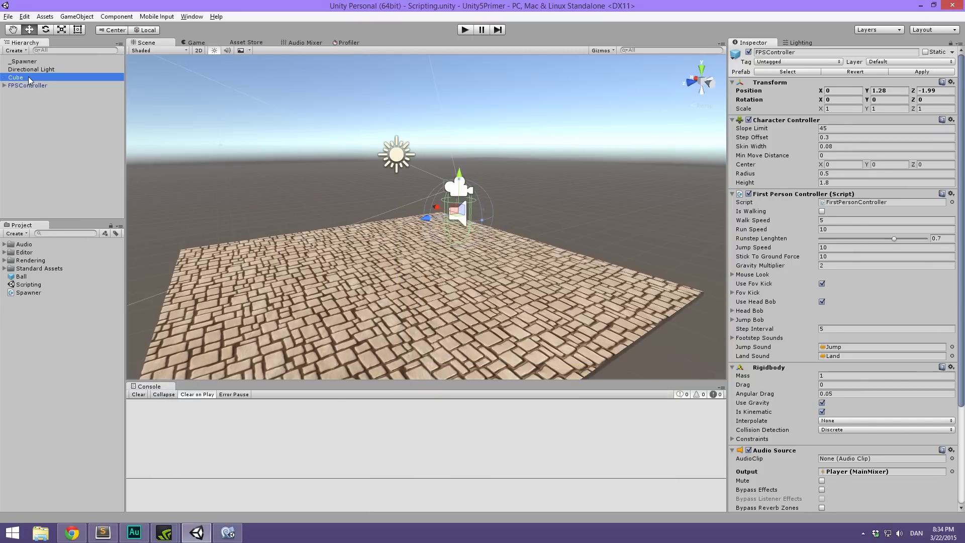
pyautogui.scroll(-6, 396, 156)
pyautogui.click(35, 61)
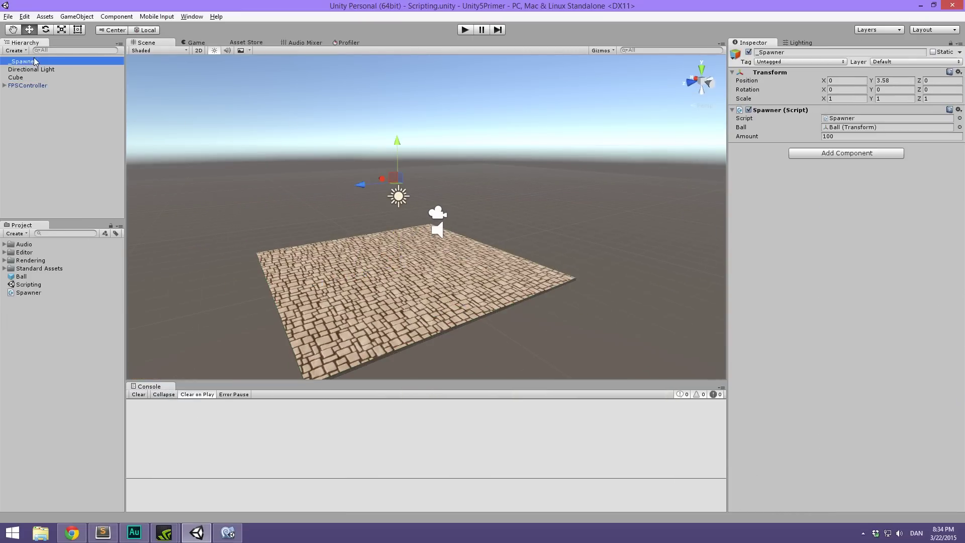
pyautogui.moveTo(396, 140); pyautogui.dragTo(278, 238)
pyautogui.keyDown('alt'); pyautogui.moveTo(347, 204); pyautogui.dragTo(418, 235); pyautogui.keyUp('alt')
# Step: Return to MonoDevelop and examine the Instantiate statement and its ball argument inside the for loop of Spawner.cs
pyautogui.hotkey('alt', 'Tab')
pyautogui.click(375, 354)
pyautogui.click(228, 532)
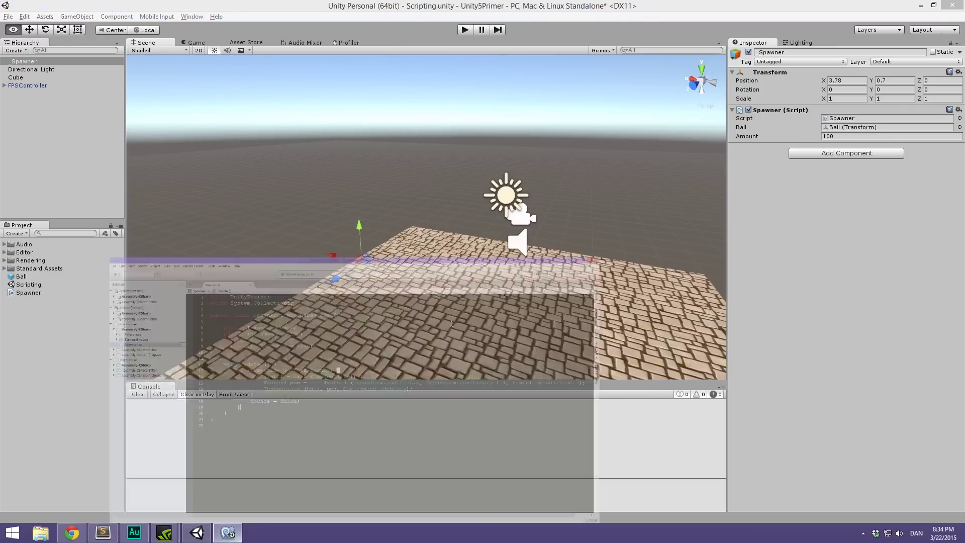
pyautogui.click(397, 283)
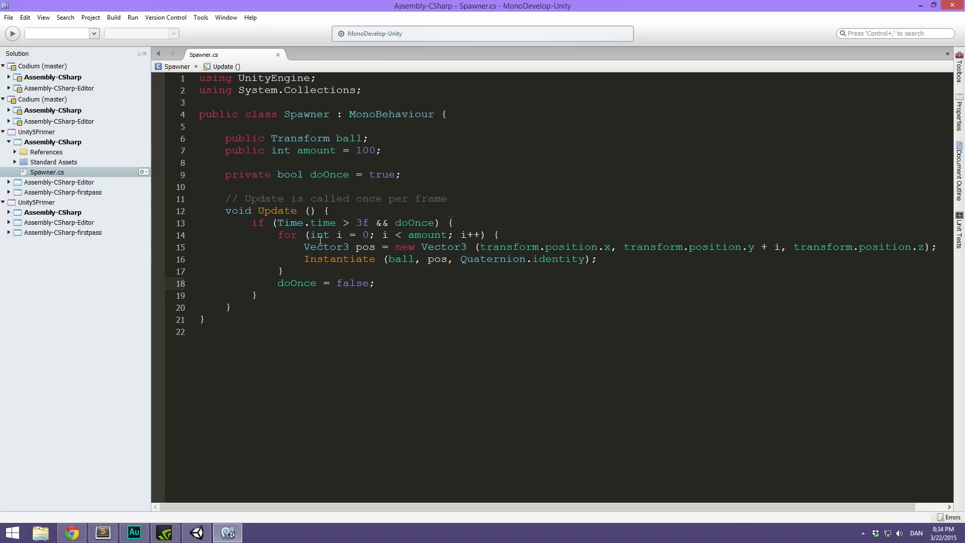
pyautogui.moveTo(320, 240)
pyautogui.click(402, 259)
pyautogui.moveTo(403, 259)
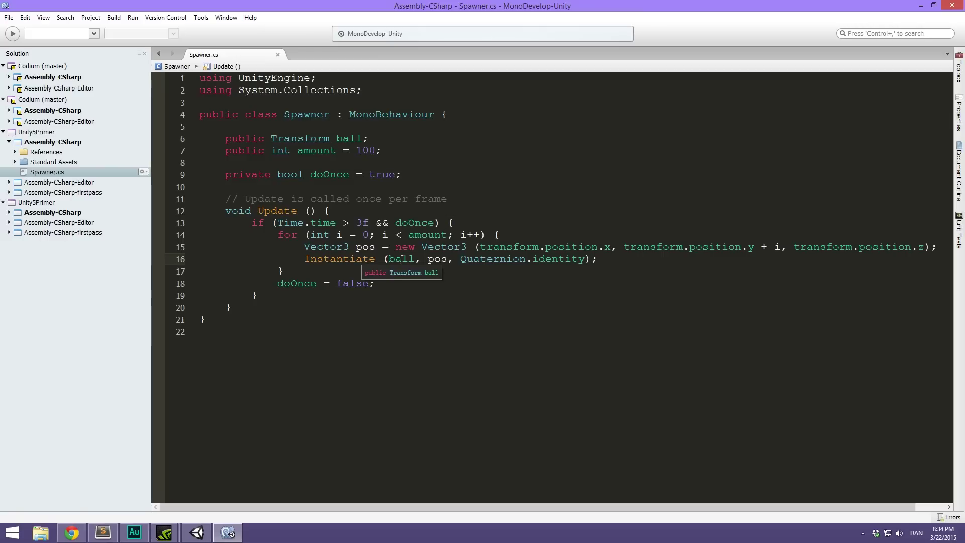
pyautogui.click(416, 279)
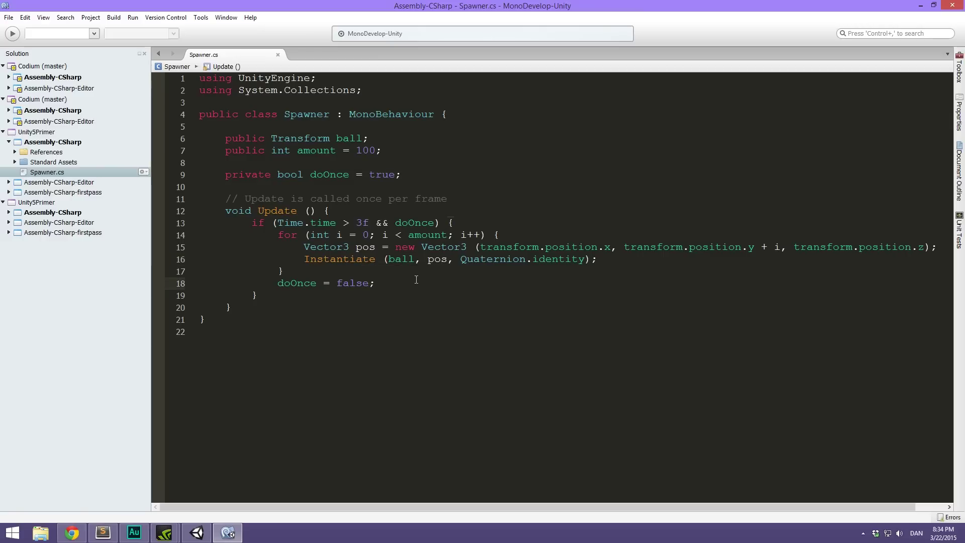
pyautogui.click(415, 251)
pyautogui.click(344, 259)
pyautogui.moveTo(303, 260); pyautogui.dragTo(635, 260)
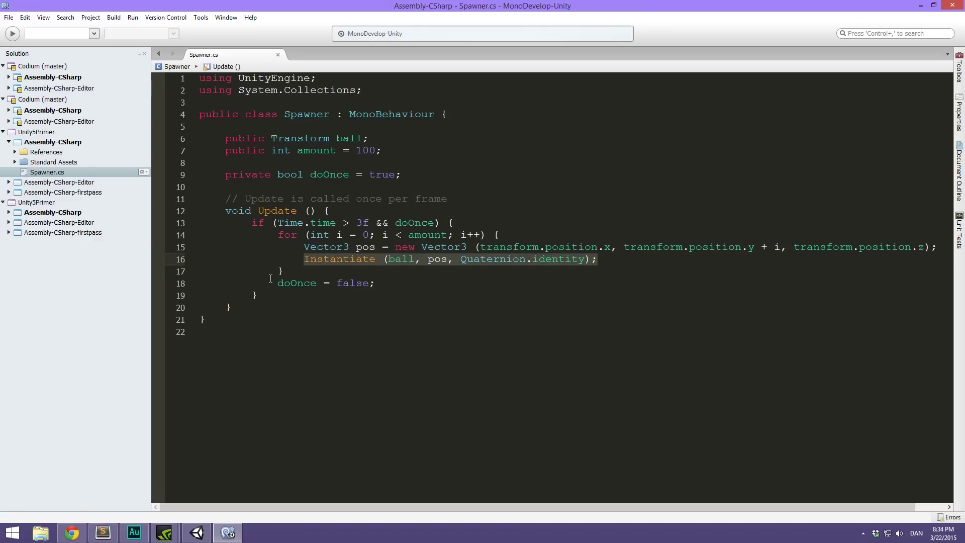
# Step: Store the Instantiate result in a GameObject variable go, cast it as GameObject, and begin a go member access on a new line
pyautogui.click(301, 260)
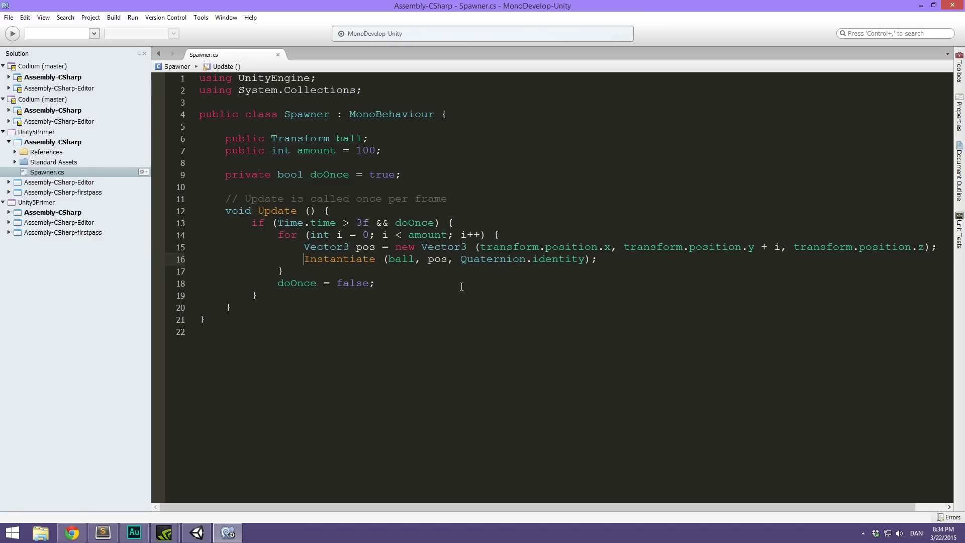
pyautogui.write('GameObject')
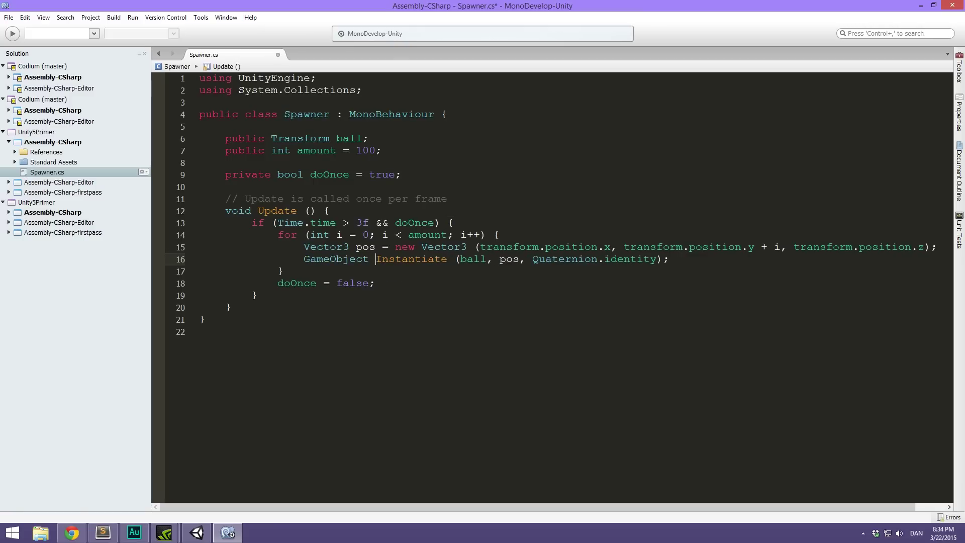
pyautogui.write(' go ')
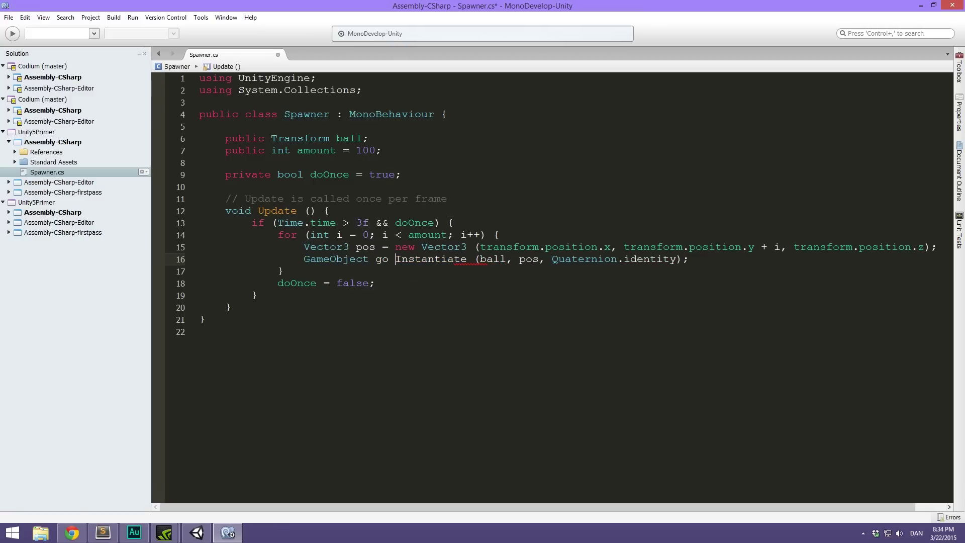
pyautogui.write('=')
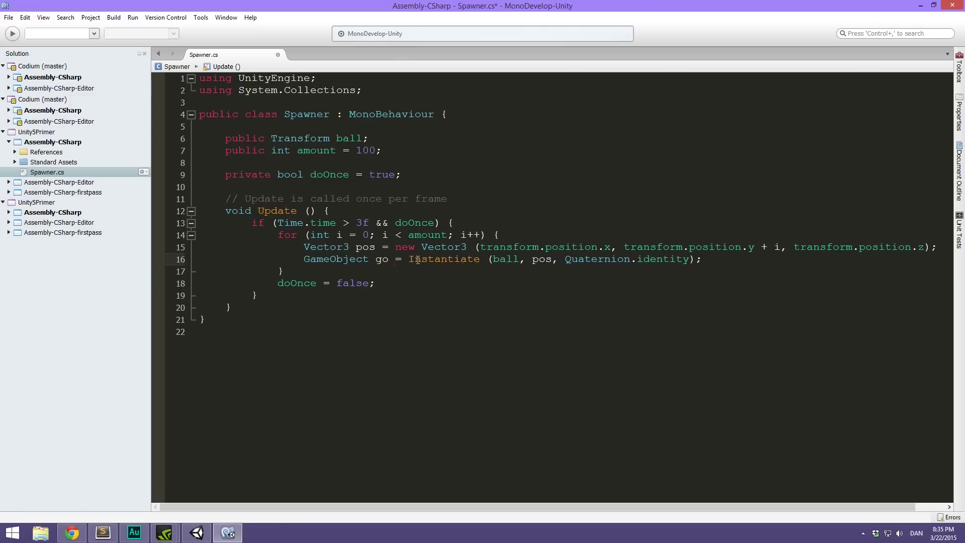
pyautogui.click(696, 259)
pyautogui.write('as ')
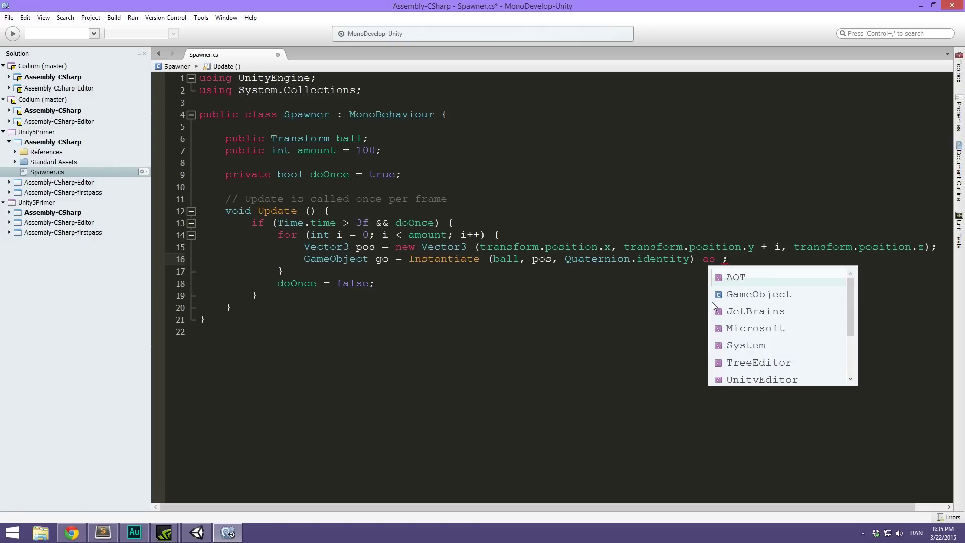
pyautogui.write('GameObject')
pyautogui.press('Return')
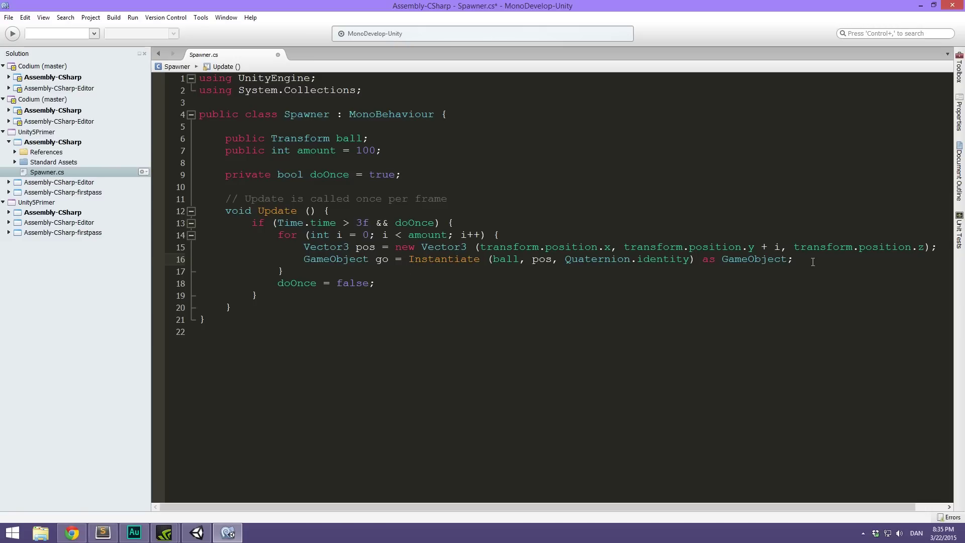
pyautogui.press('Return')
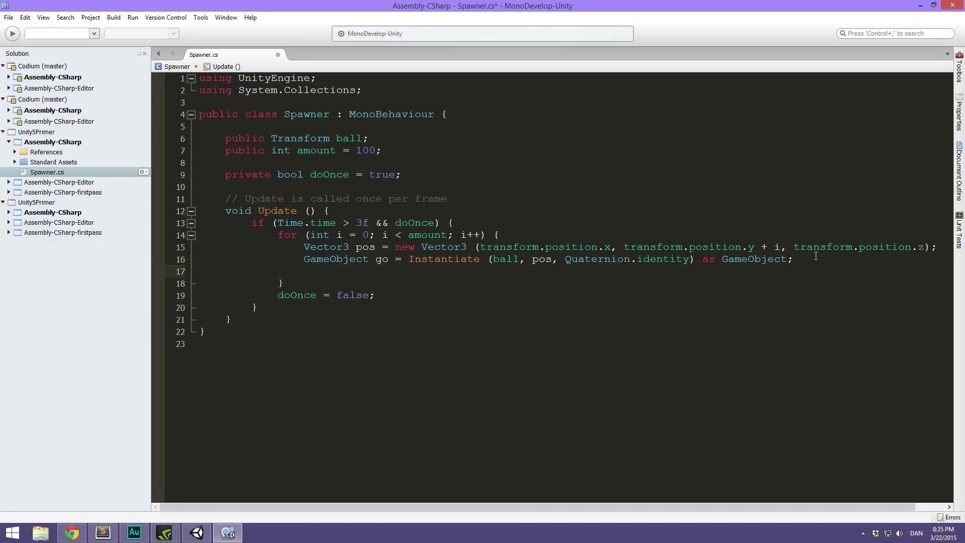
pyautogui.write('go.')
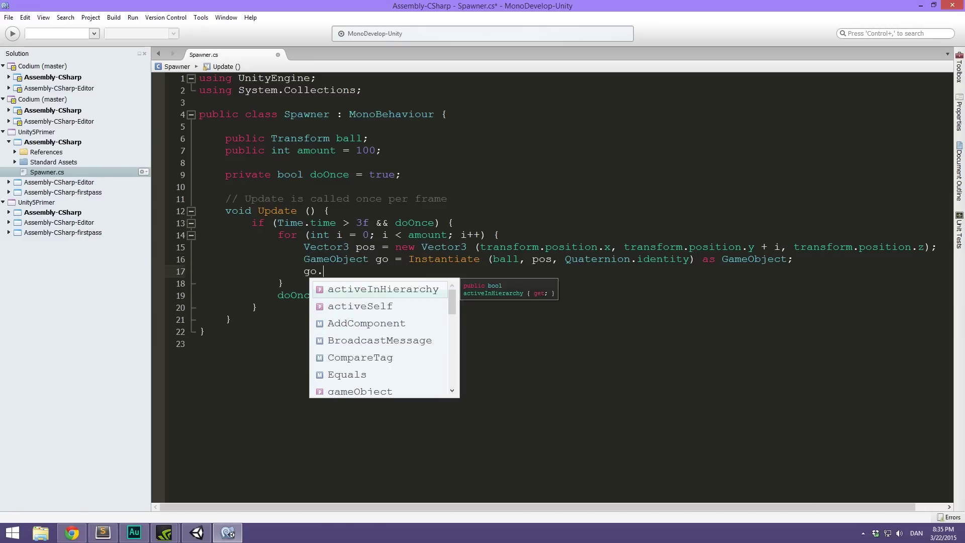
# Step: Try to access the rigidbody property directly on go, and remove the attempt
pyautogui.write('rigid')
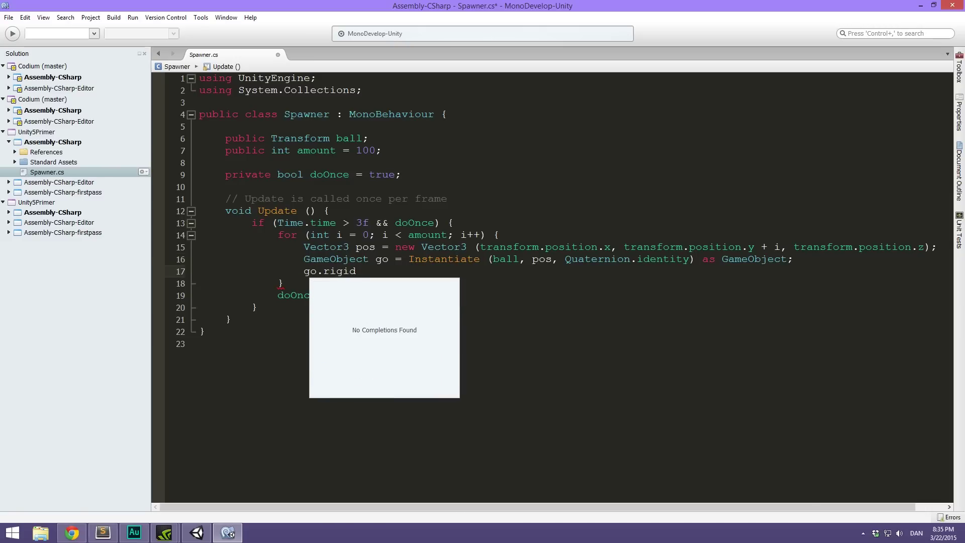
pyautogui.hotkey('ctrl', 'shift', 'Left')
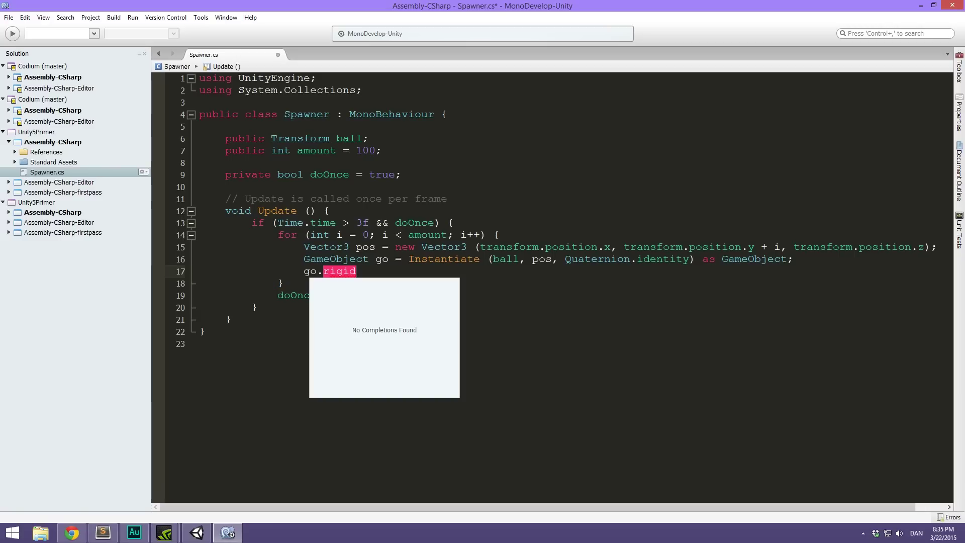
pyautogui.press('BackSpace')
pyautogui.press('BackSpace')
pyautogui.press('BackSpace')
pyautogui.press('BackSpace')
pyautogui.press('BackSpace')
# Step: Try the transform and gameObject property getters on go in code completion, and remove both attempts
pyautogui.write('tra')
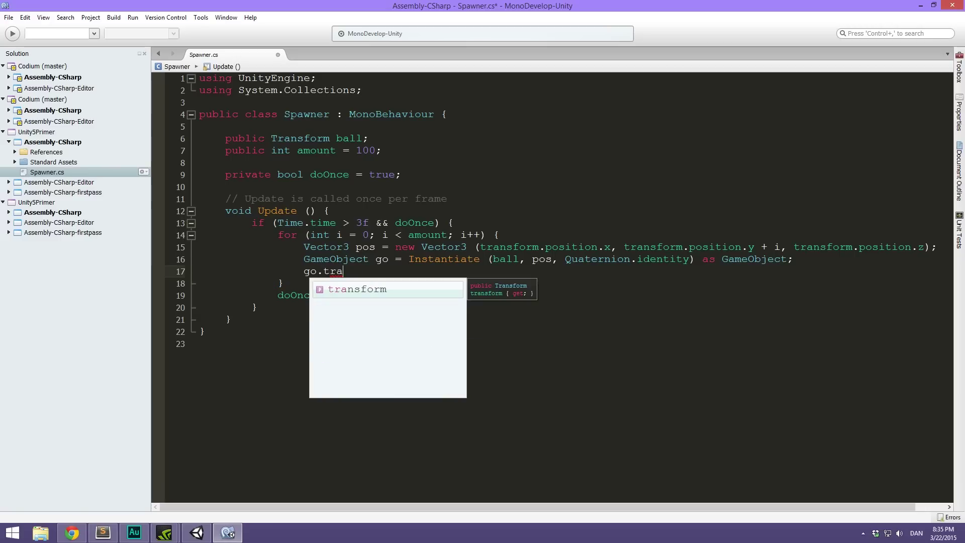
pyautogui.press('BackSpace')
pyautogui.press('BackSpace')
pyautogui.press('BackSpace')
pyautogui.press('BackSpace')
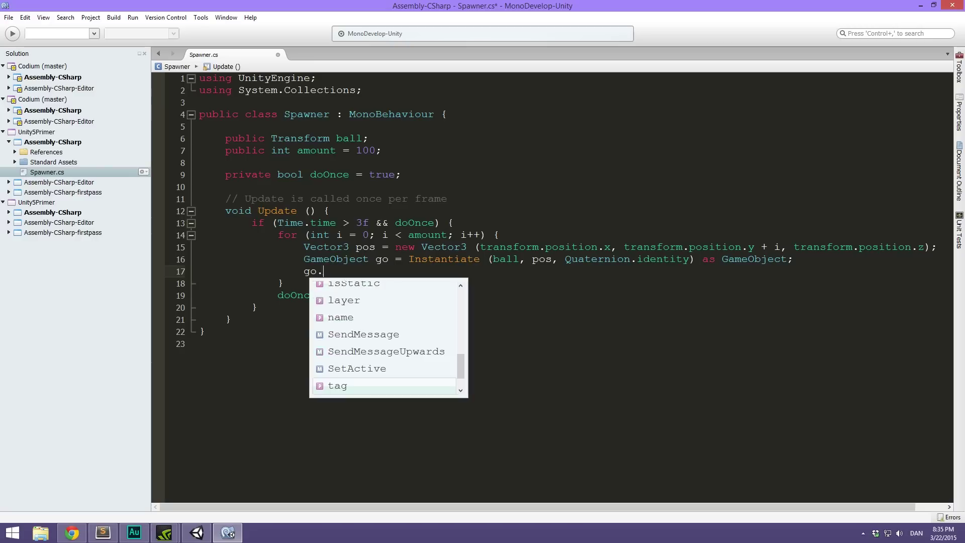
pyautogui.write('.game')
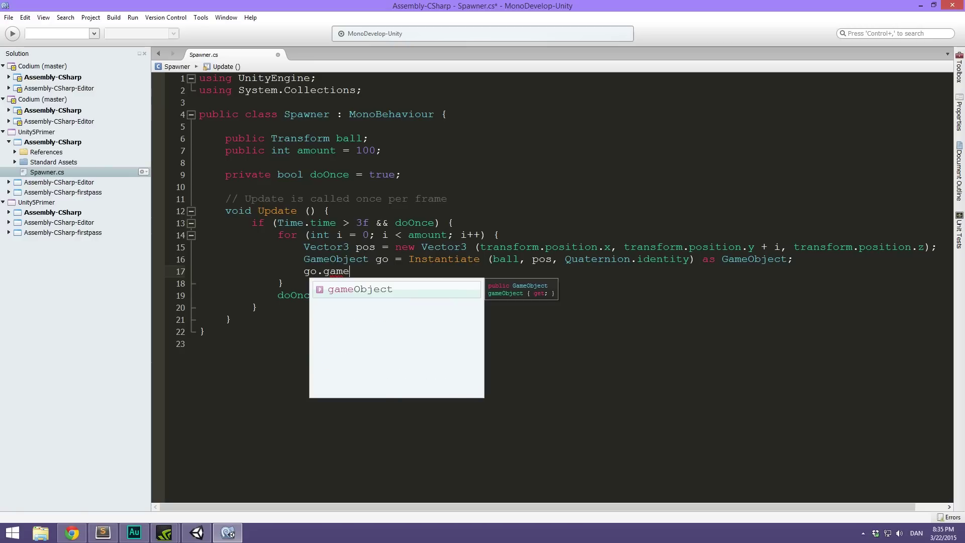
pyautogui.press('BackSpace')
pyautogui.press('BackSpace')
pyautogui.press('BackSpace')
pyautogui.press('BackSpace')
pyautogui.press('BackSpace')
pyautogui.write('.')
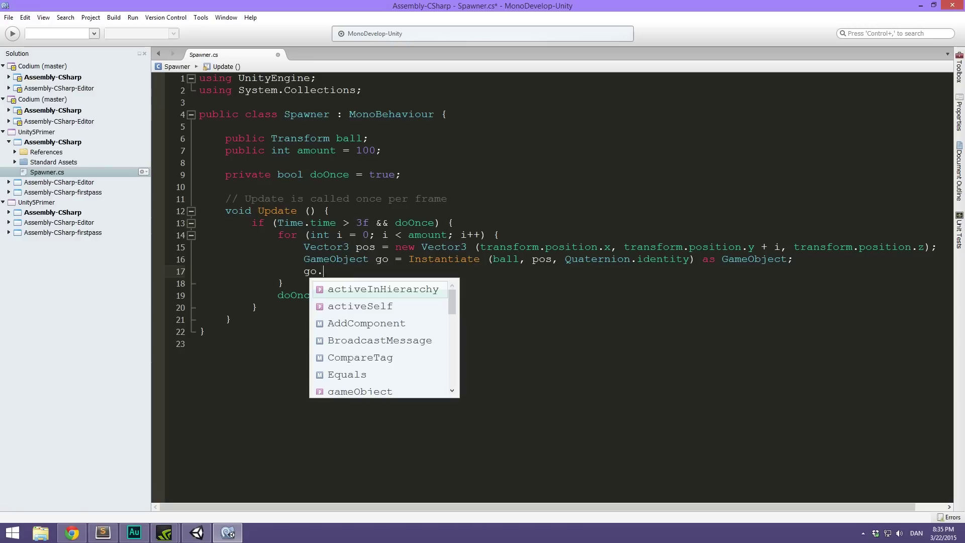
# Step: Try code completion on go for rigidbody, collider and audio properties, and remove each attempt
pyautogui.write('rig')
pyautogui.hotkey('ctrl', 'shift', 'Left')
pyautogui.write('colli')
pyautogui.hotkey('ctrl', 'shift', 'Left')
pyautogui.write('aui')
pyautogui.press('BackSpace')
pyautogui.press('BackSpace')
pyautogui.press('BackSpace')
pyautogui.press('BackSpace')
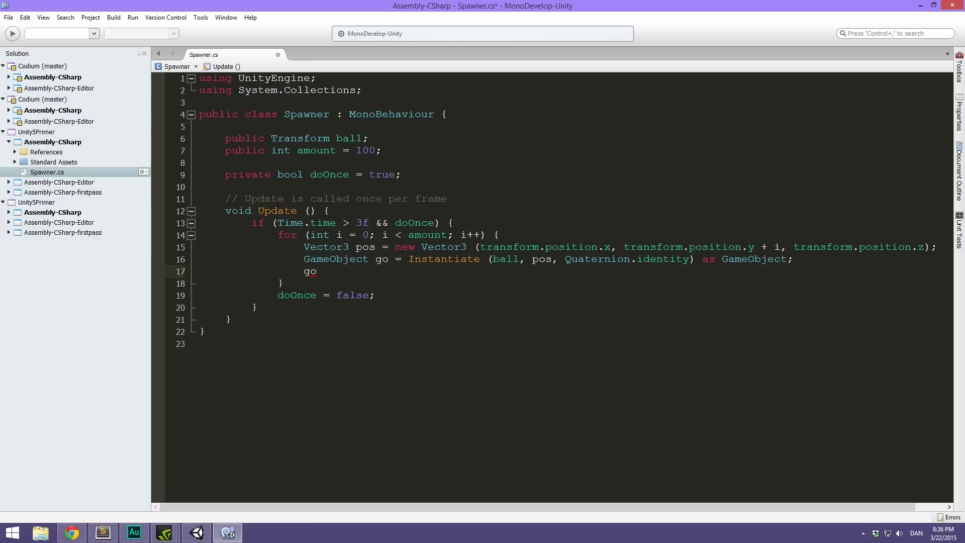
pyautogui.write('.')
pyautogui.press('BackSpace')
# Step: Complete the go member access on line 17 with the GetComponent method
pyautogui.write('.GetCom')
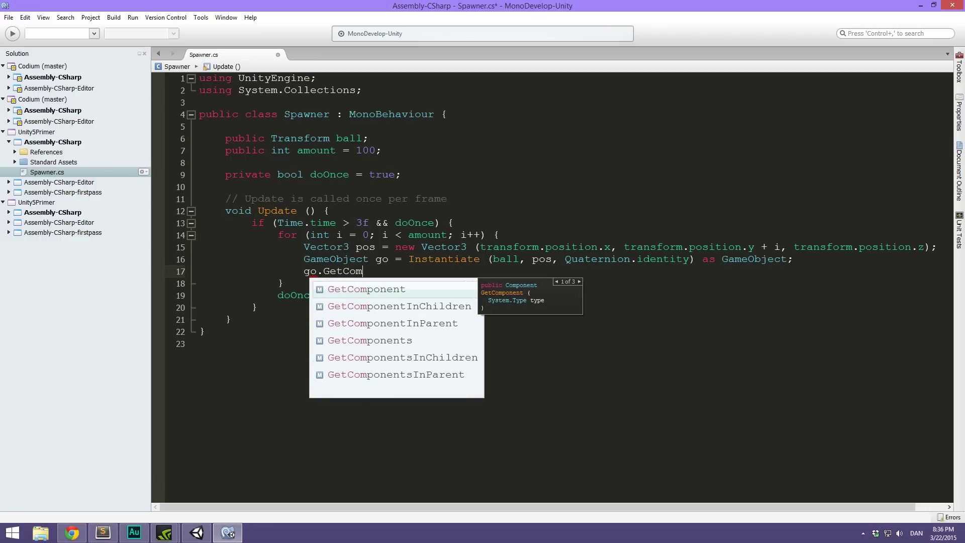
pyautogui.press('Return')
pyautogui.write('(Rigid')
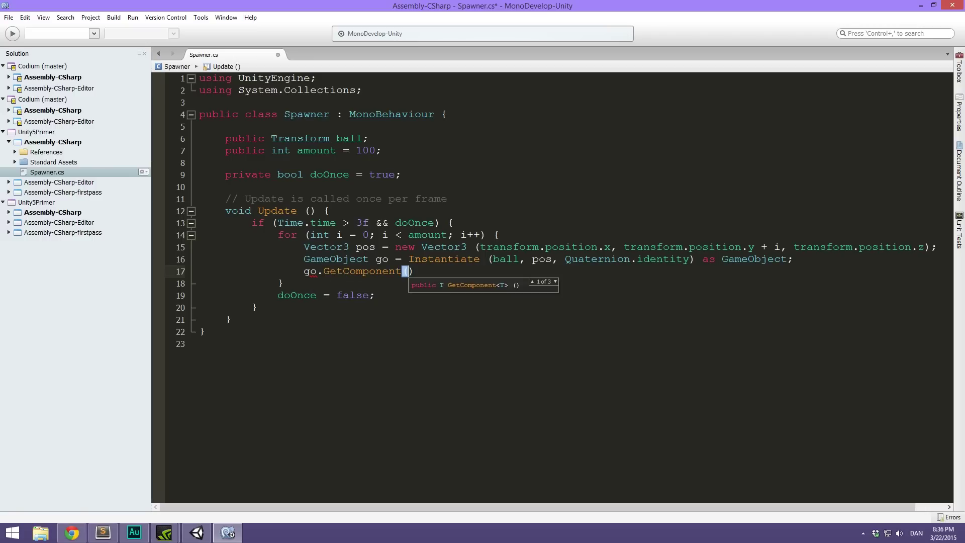
pyautogui.press('BackSpace')
pyautogui.press('BackSpace')
pyautogui.press('BackSpace')
pyautogui.press('BackSpace')
pyautogui.press('BackSpace')
pyautogui.press('BackSpace')
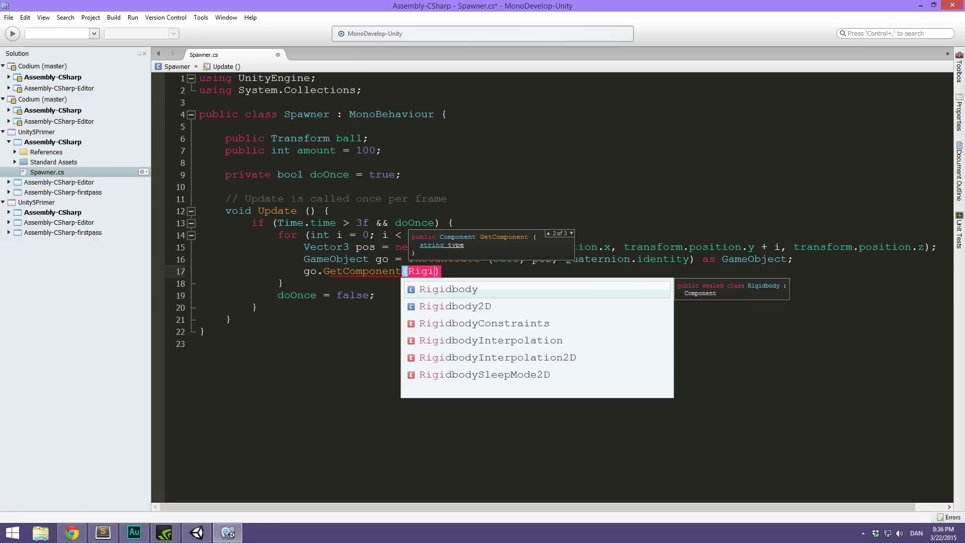
# Step: Give GetComponent the generic type Rigidbody, call it without arguments, and begin a member access on the result
pyautogui.write('<')
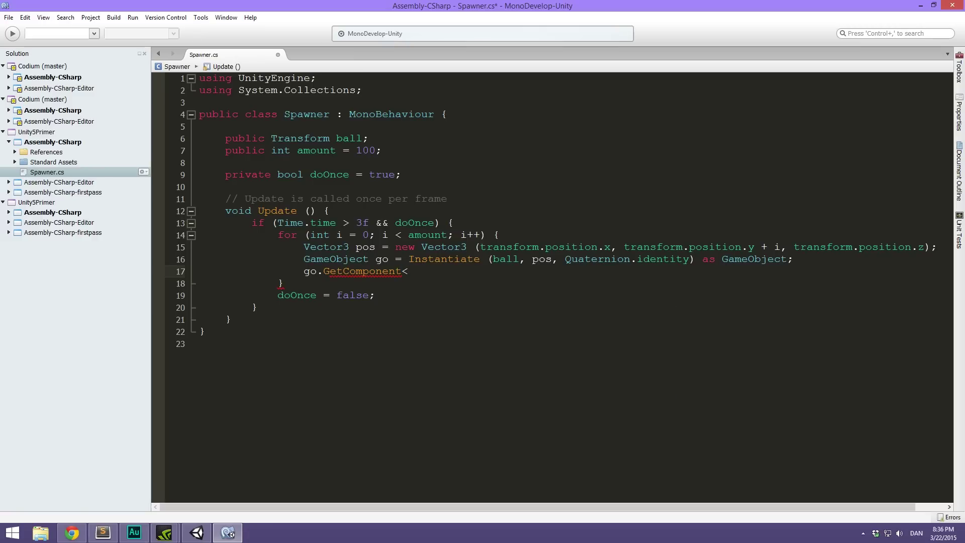
pyautogui.write('Rigi')
pyautogui.press('Return')
pyautogui.write('>().')
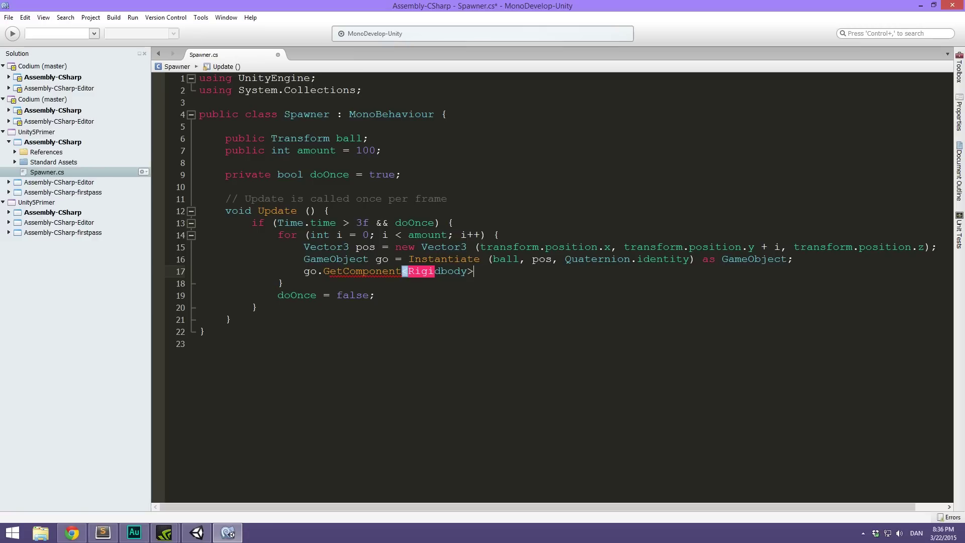
# Step: Set the Rigidbody's useGravity property to false and save the script
pyautogui.write('gr')
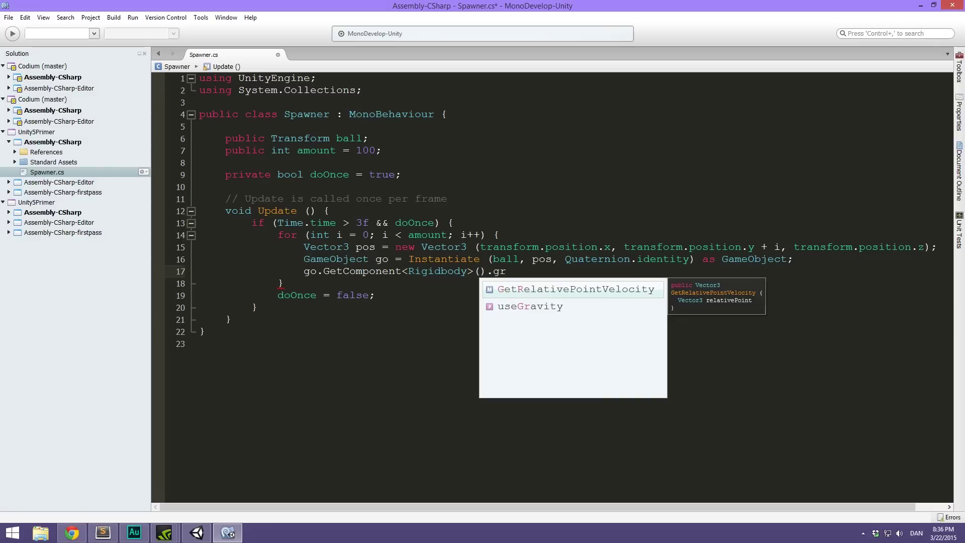
pyautogui.press('Down')
pyautogui.press('Return')
pyautogui.write('= ')
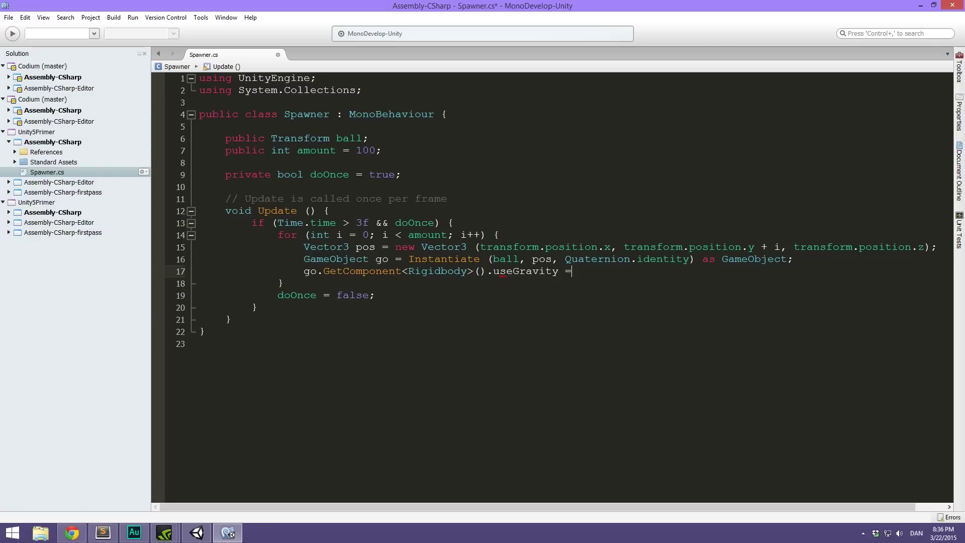
pyautogui.write('false;')
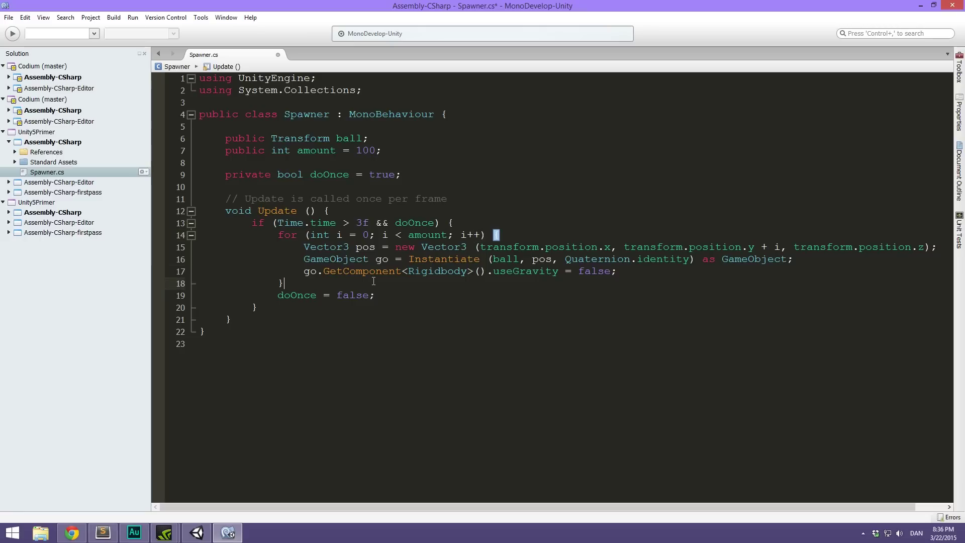
pyautogui.click(352, 295)
pyautogui.hotkey('ctrl', 's')
# Step: Switch to Unity, play the scene with the Statistics overlay hidden to test the useGravity line, and stop it
pyautogui.click(922, 5)
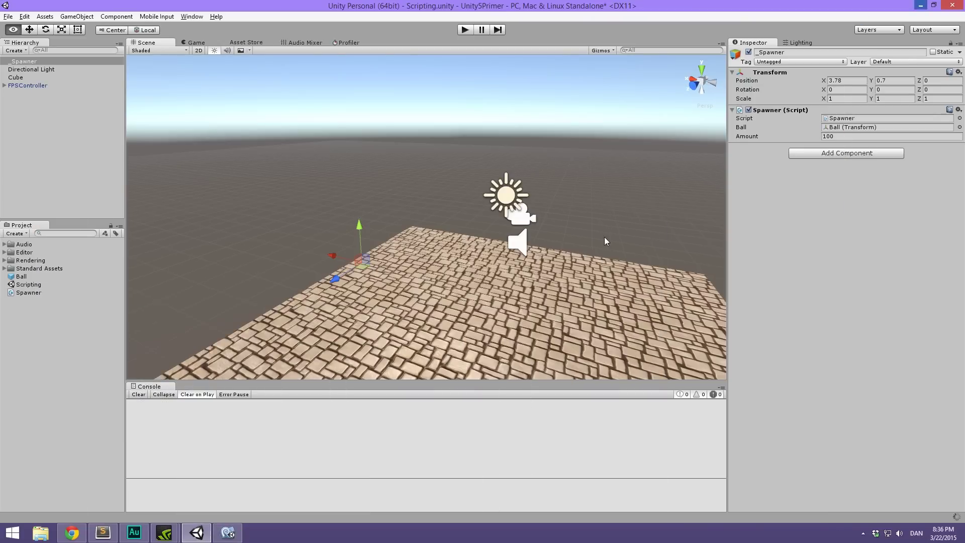
pyautogui.moveTo(464, 165); pyautogui.dragTo(482, 66, button='middle')
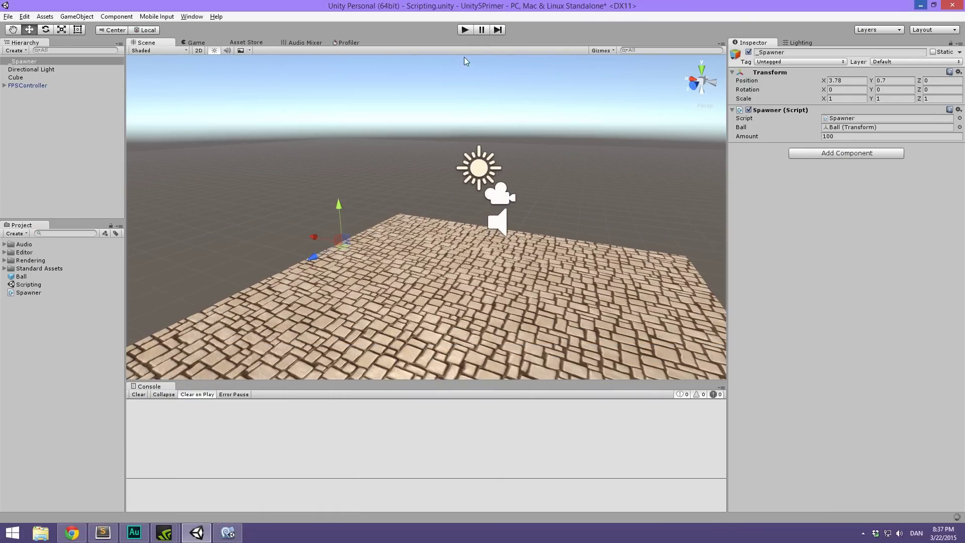
pyautogui.click(463, 31)
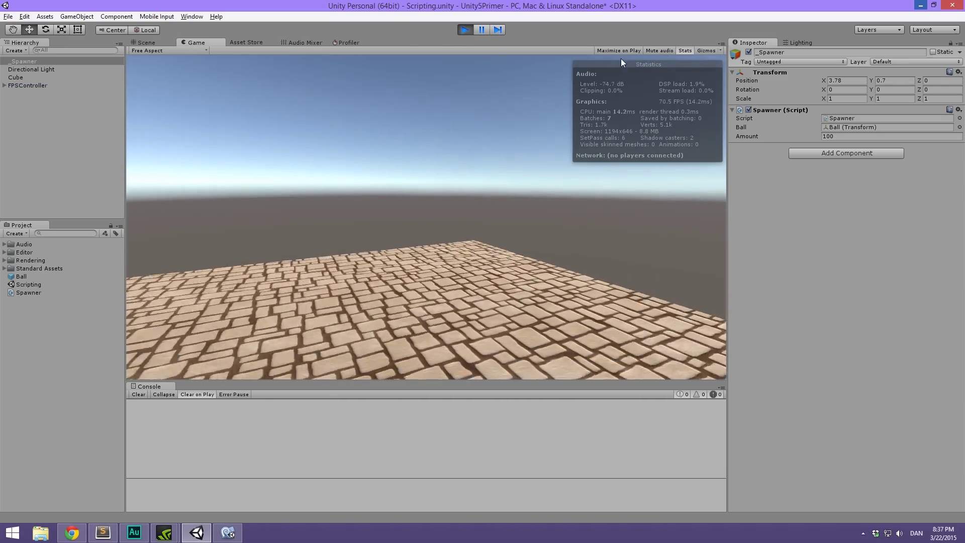
pyautogui.click(684, 51)
pyautogui.click(465, 117)
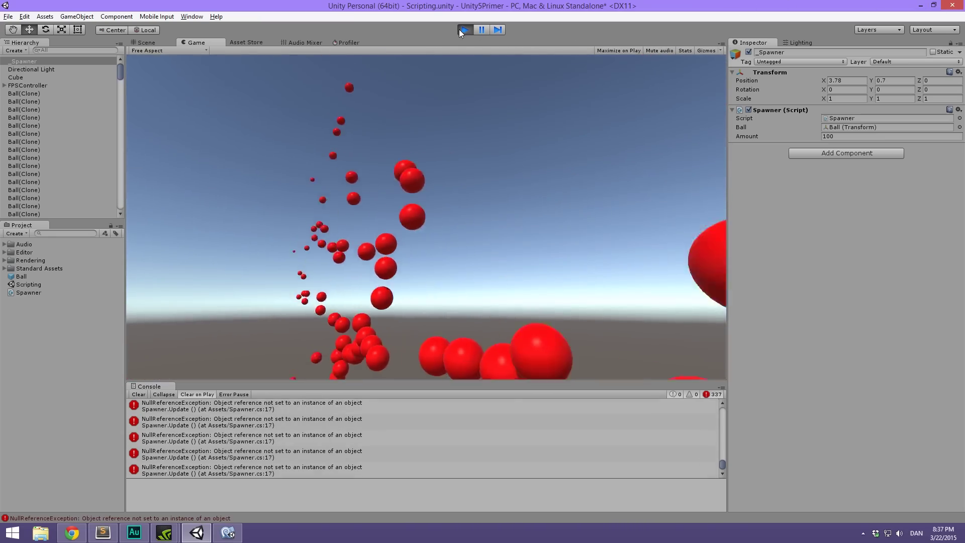
pyautogui.click(465, 30)
# Step: Open the script line behind a NullReferenceException from the console, and maximize MonoDevelop to examine the GetComponent line
pyautogui.click(316, 421)
pyautogui.doubleClick(316, 421)
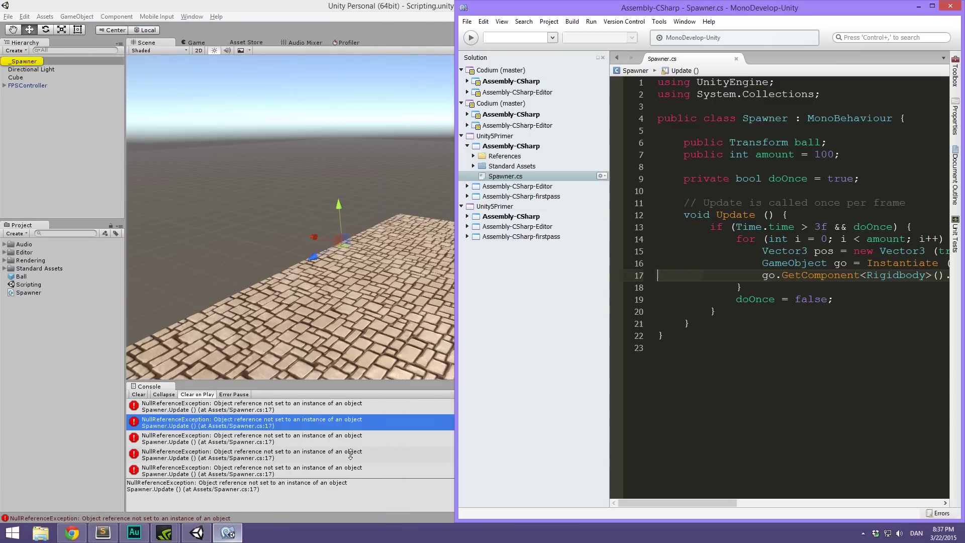
pyautogui.doubleClick(733, 8)
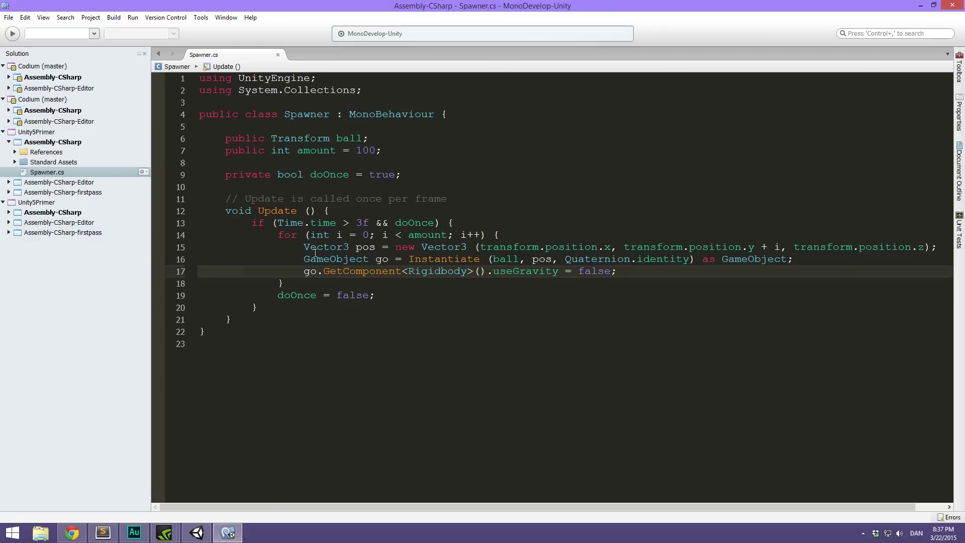
pyautogui.click(432, 271)
pyautogui.click(434, 282)
# Step: Switch to Unity and inspect the _Spawner object and the Ball prefab's components
pyautogui.hotkey('alt', 'Tab')
pyautogui.click(38, 150)
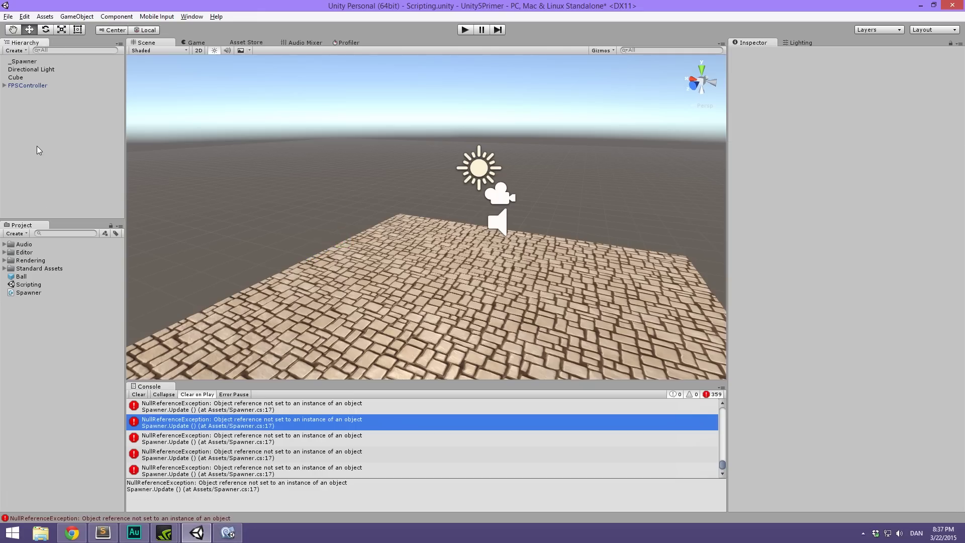
pyautogui.click(34, 77)
pyautogui.click(44, 62)
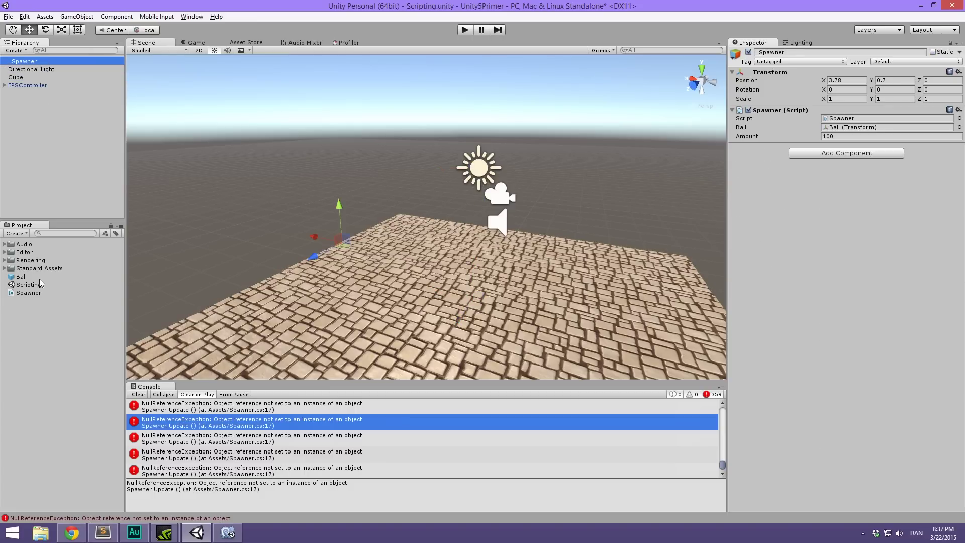
pyautogui.click(37, 278)
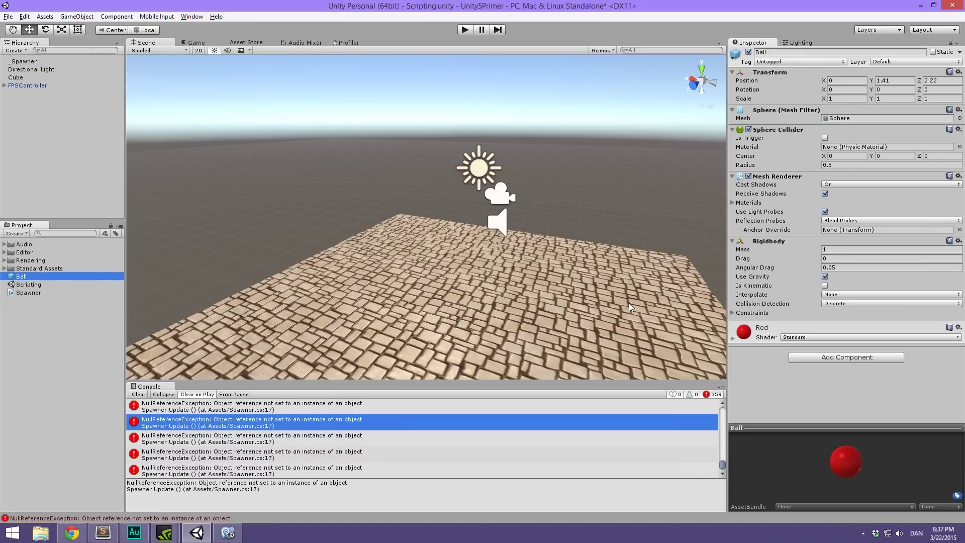
# Step: Switch to MonoDevelop and review the type of go and the cast on the Instantiate line
pyautogui.hotkey('alt', 'Tab')
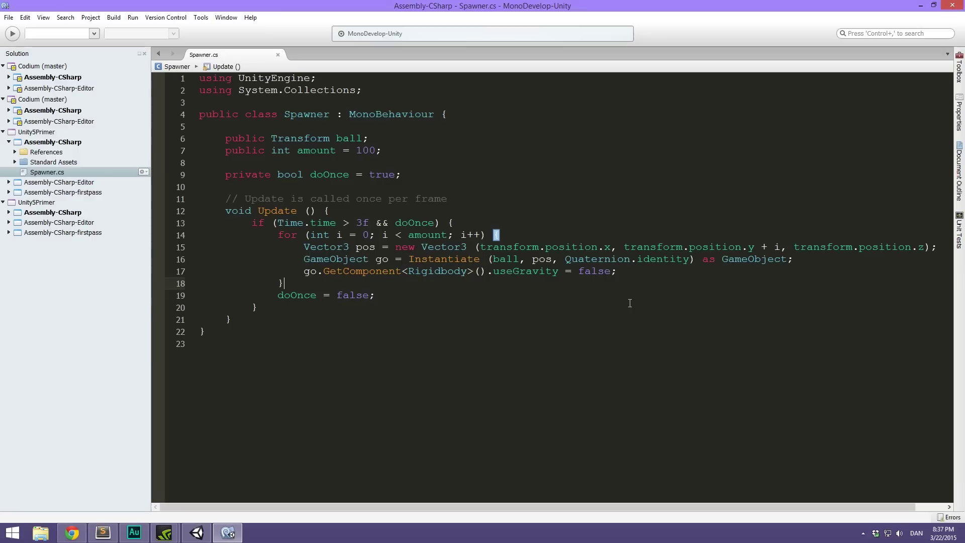
pyautogui.click(437, 270)
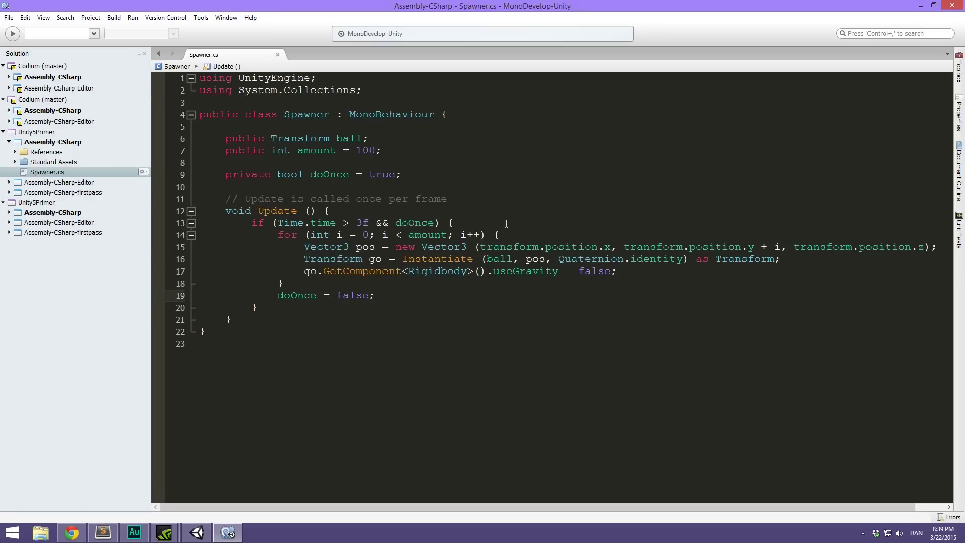
pyautogui.doubleClick(310, 263)
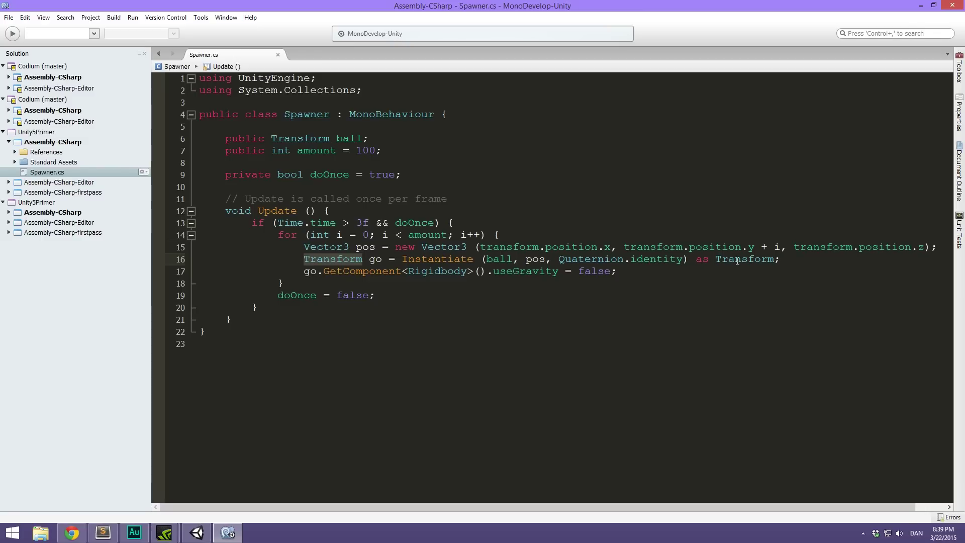
pyautogui.doubleClick(736, 261)
pyautogui.click(510, 328)
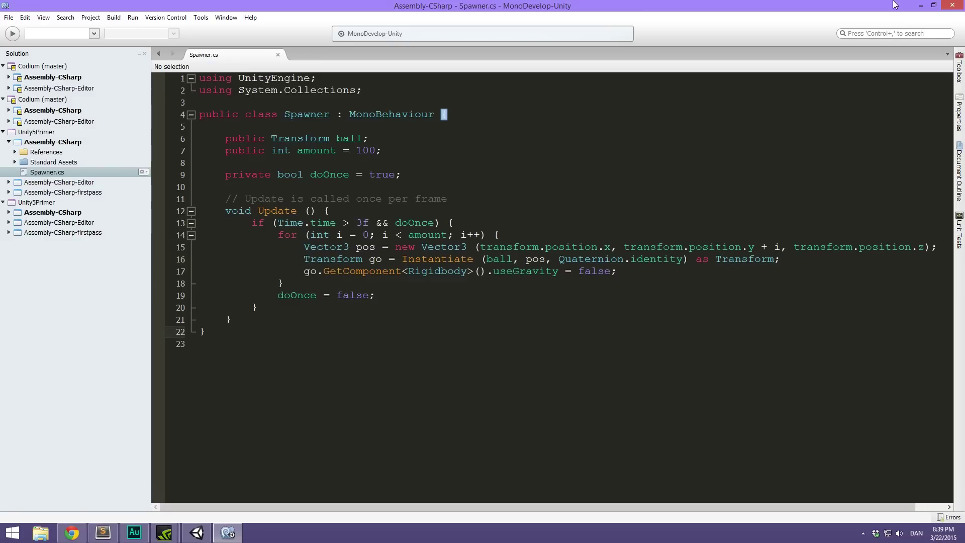
# Step: Switch to Unity, play the scene to check the spawned balls with the Transform cast, and stop it
pyautogui.click(920, 6)
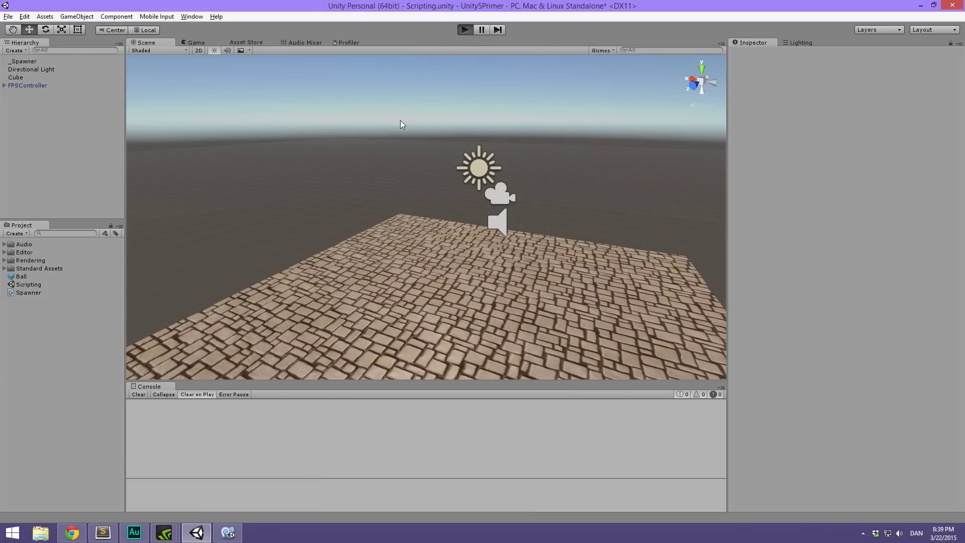
pyautogui.hotkey('ctrl', 'p')
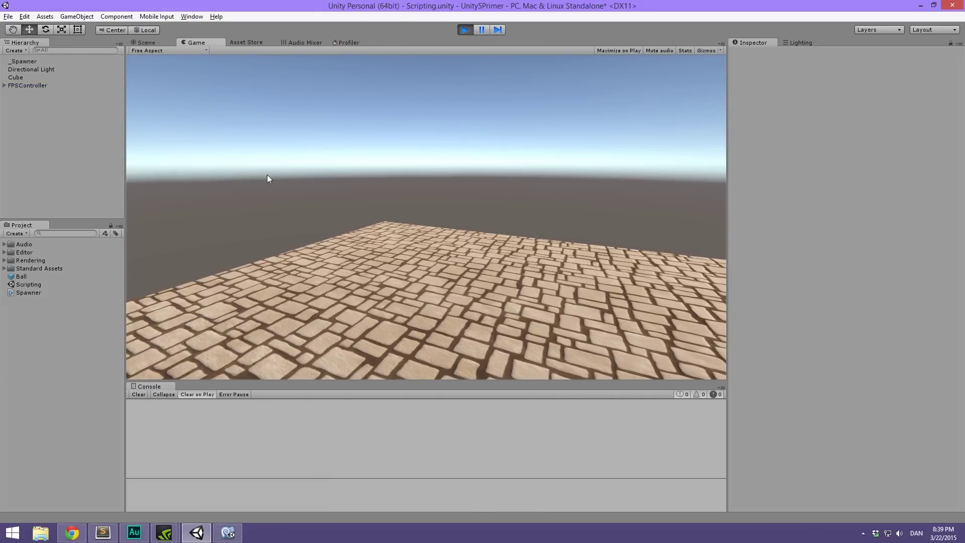
pyautogui.click(310, 171)
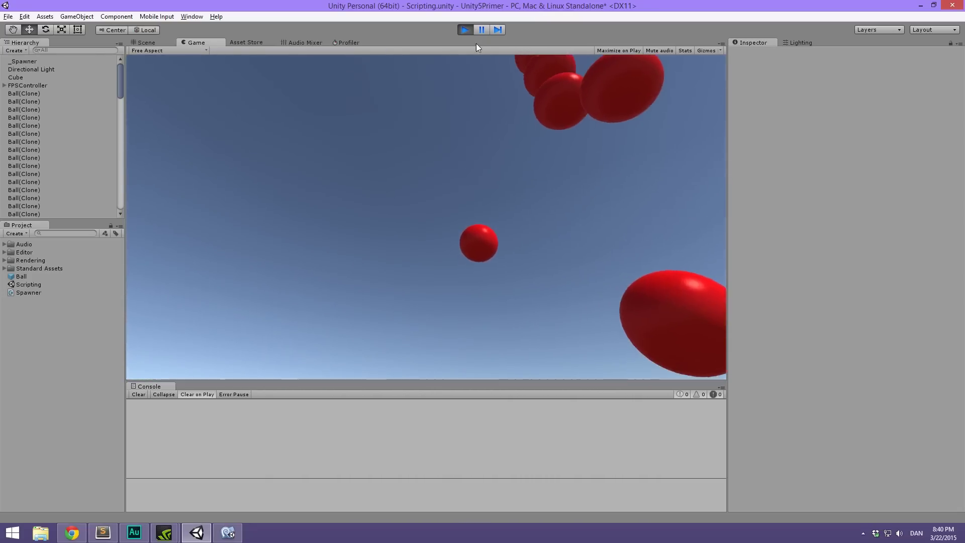
pyautogui.click(463, 29)
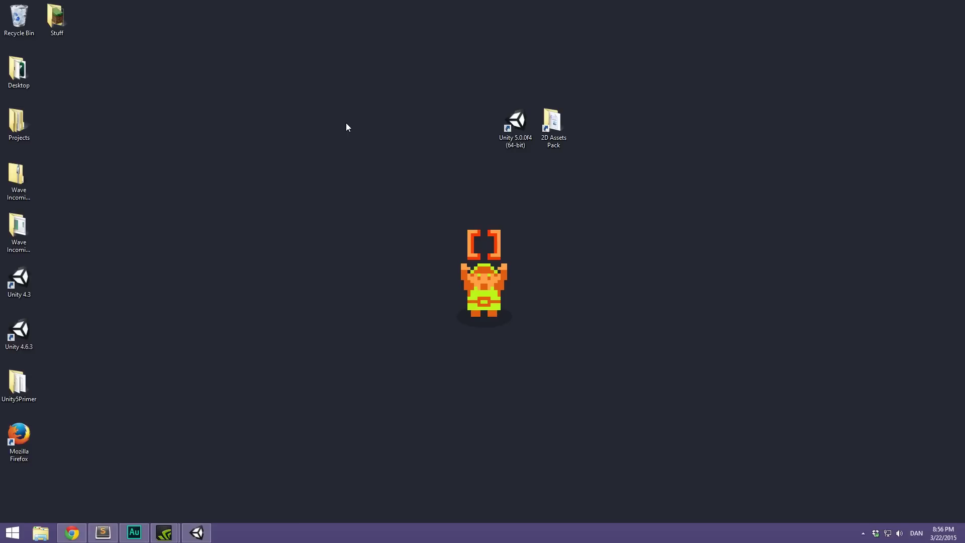
# Step: Bring Unity to the front, open the Build Settings to examine the WebGL (Preview) platform options, and close them
pyautogui.click(203, 539)
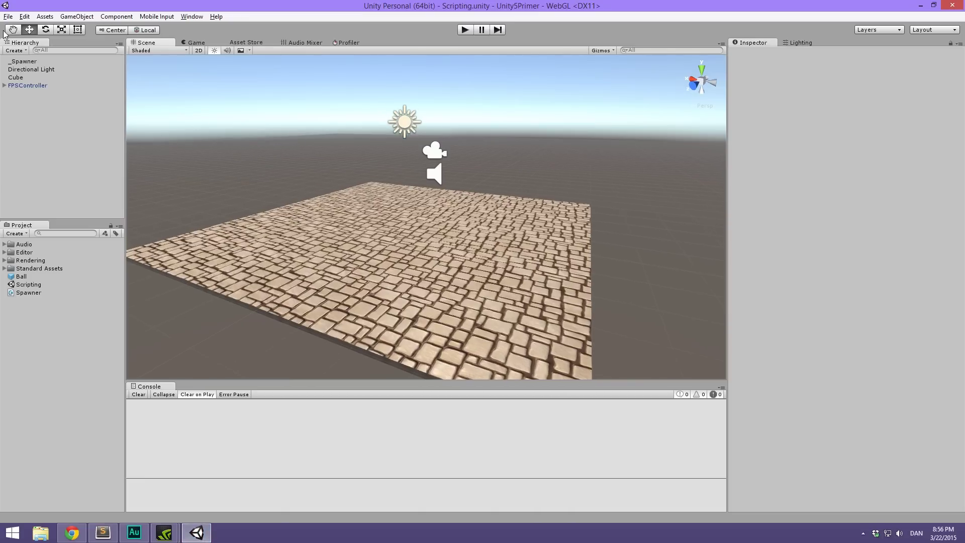
pyautogui.click(24, 16)
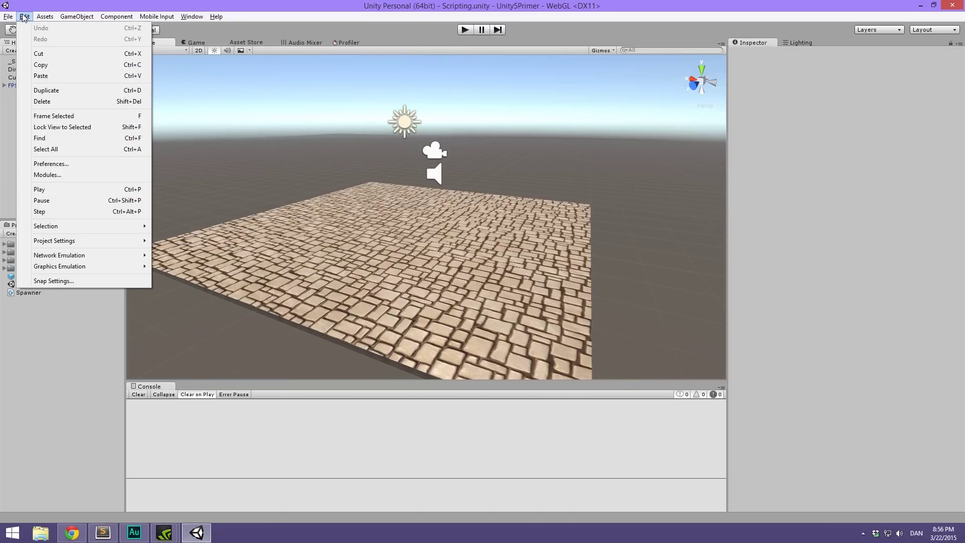
pyautogui.moveTo(8, 17)
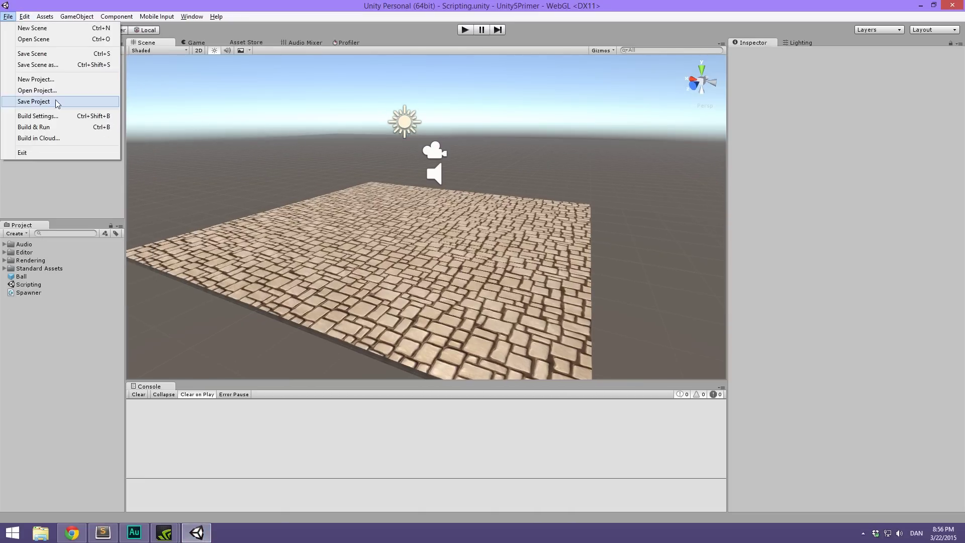
pyautogui.click(70, 119)
pyautogui.moveTo(266, 23); pyautogui.dragTo(725, 115)
pyautogui.moveTo(454, 138); pyautogui.dragTo(390, 147)
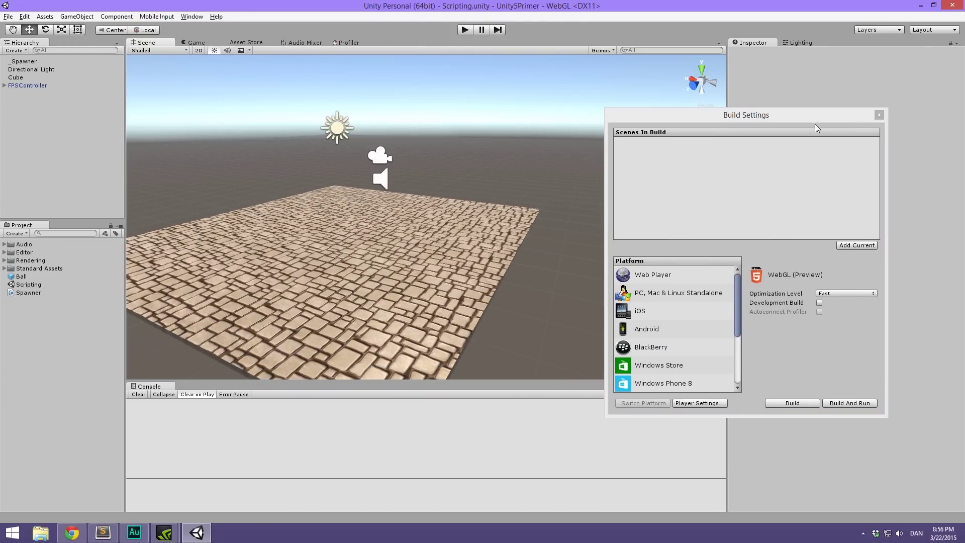
pyautogui.click(879, 114)
# Step: Play the scene with WebGL as the build target, look around at the spawned balls, and stop it
pyautogui.click(465, 30)
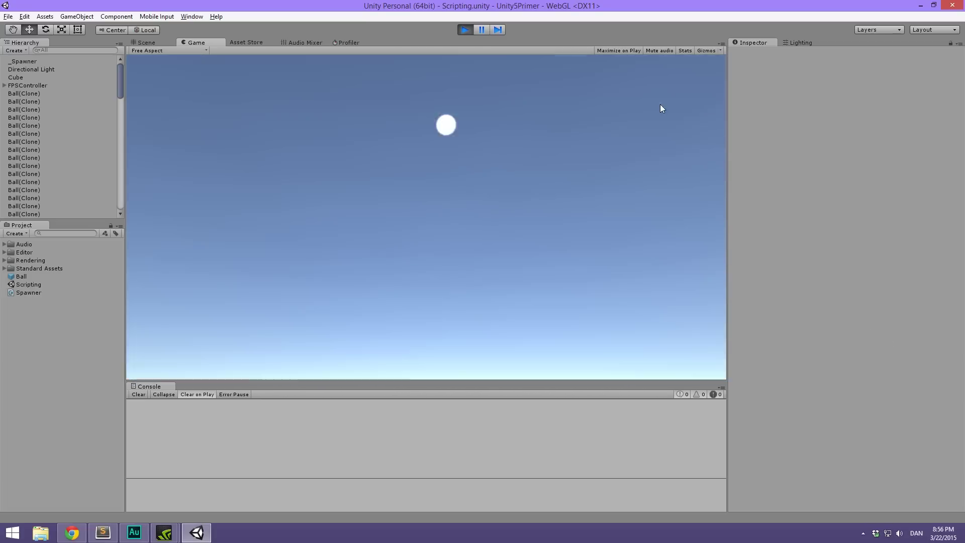
pyautogui.click(465, 30)
# Step: Set the Mouse Look X Sensitivity and Y Sensitivity of the FPSController's First Person Controller to 6
pyautogui.click(15, 78)
pyautogui.click(20, 85)
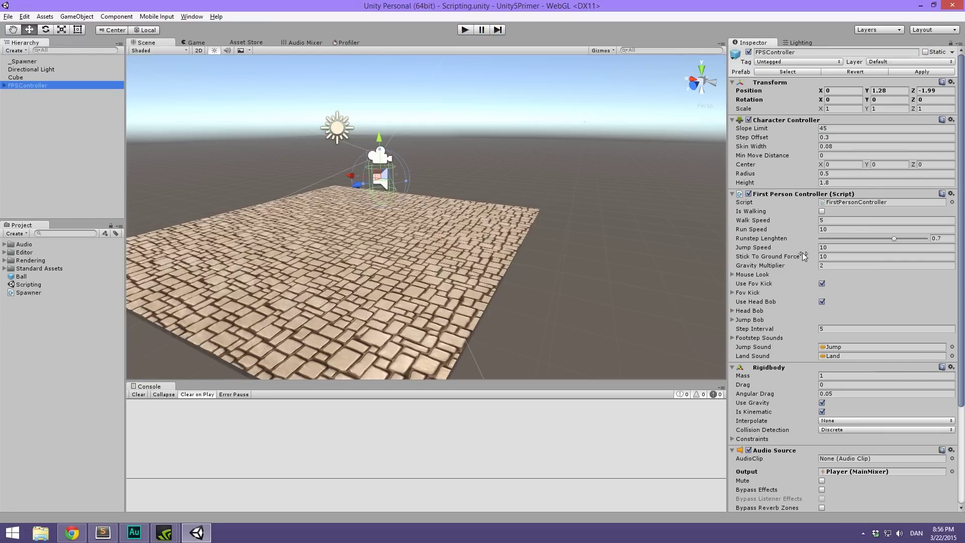
pyautogui.scroll(-4, 789, 227)
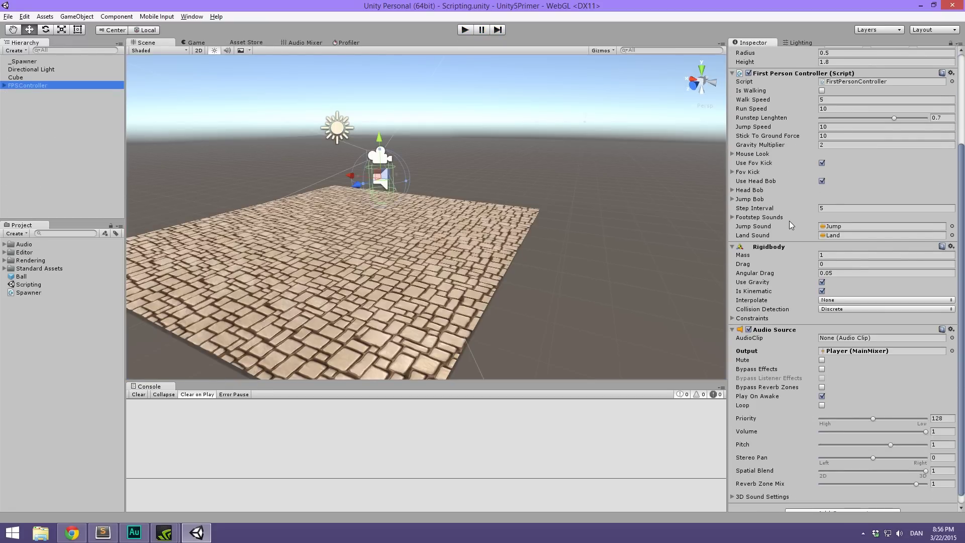
pyautogui.scroll(3, 788, 217)
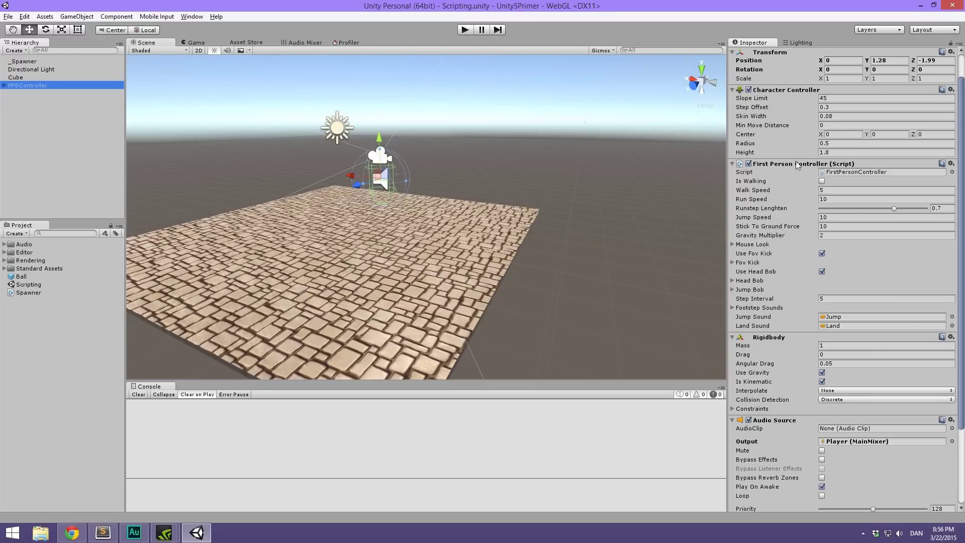
pyautogui.click(744, 245)
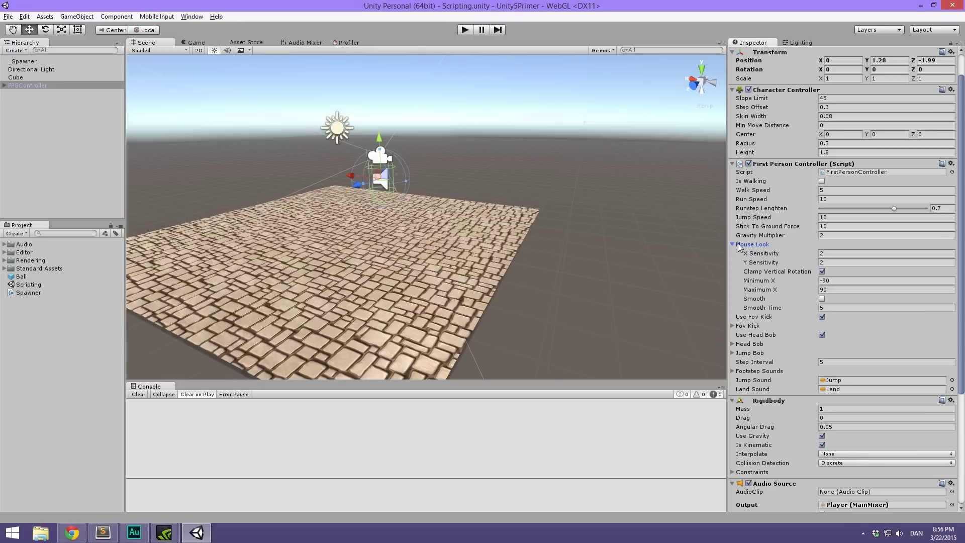
pyautogui.click(841, 252)
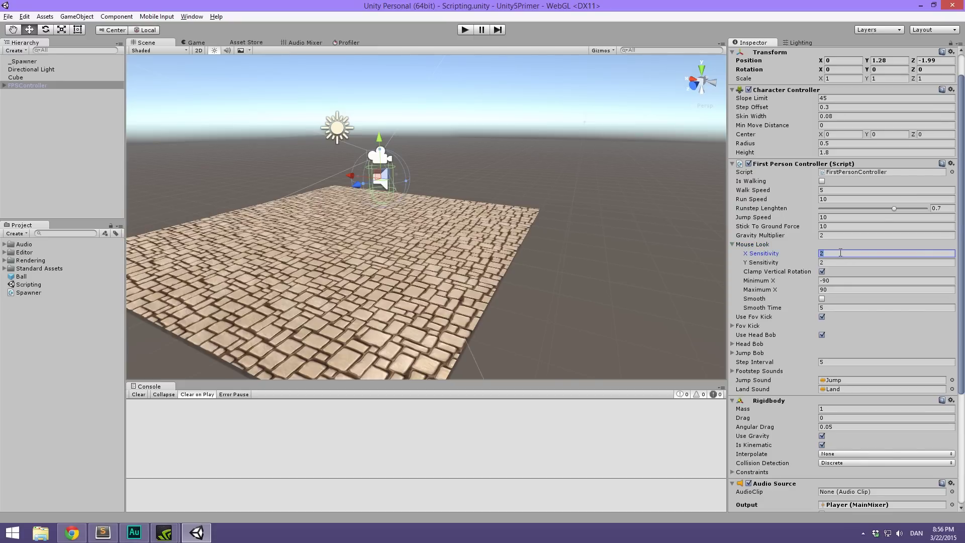
pyautogui.write('6')
pyautogui.press('Tab')
pyautogui.write('6')
# Step: Play the scene, walk and look around to test the higher mouse sensitivity, and stop it
pyautogui.click(466, 29)
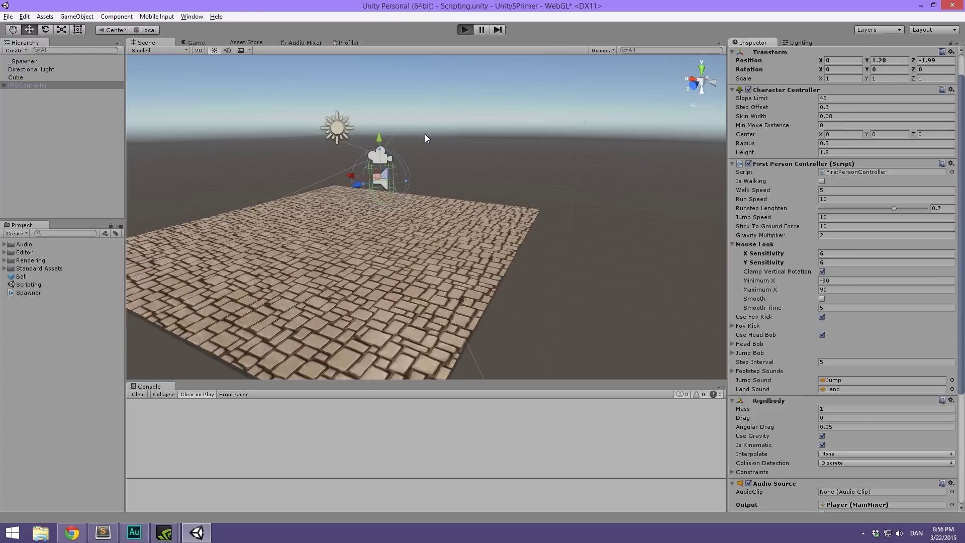
pyautogui.press('s')
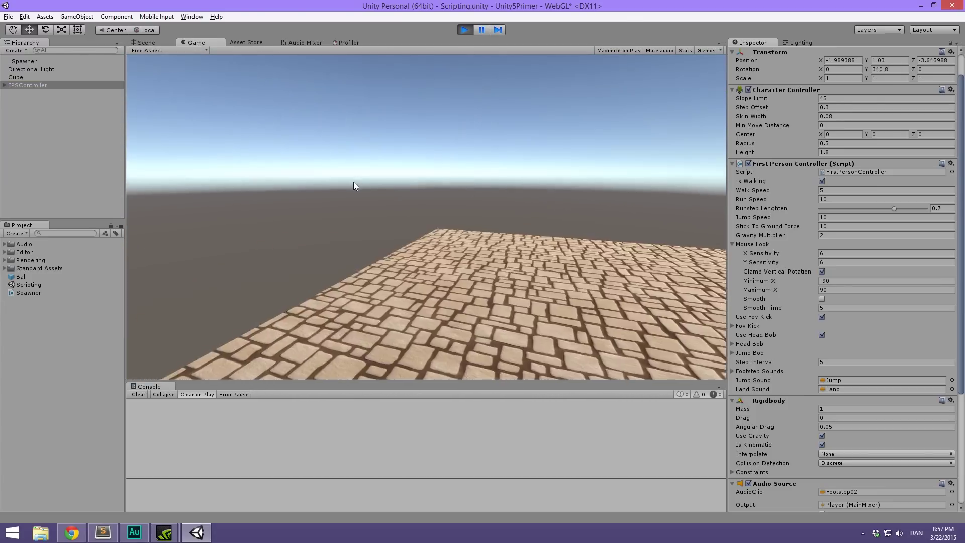
pyautogui.press('w')
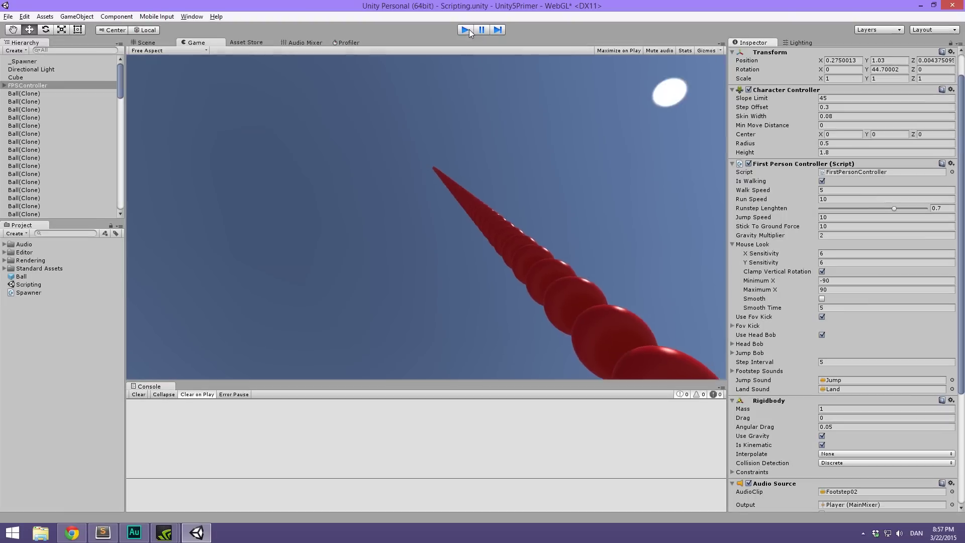
pyautogui.click(465, 29)
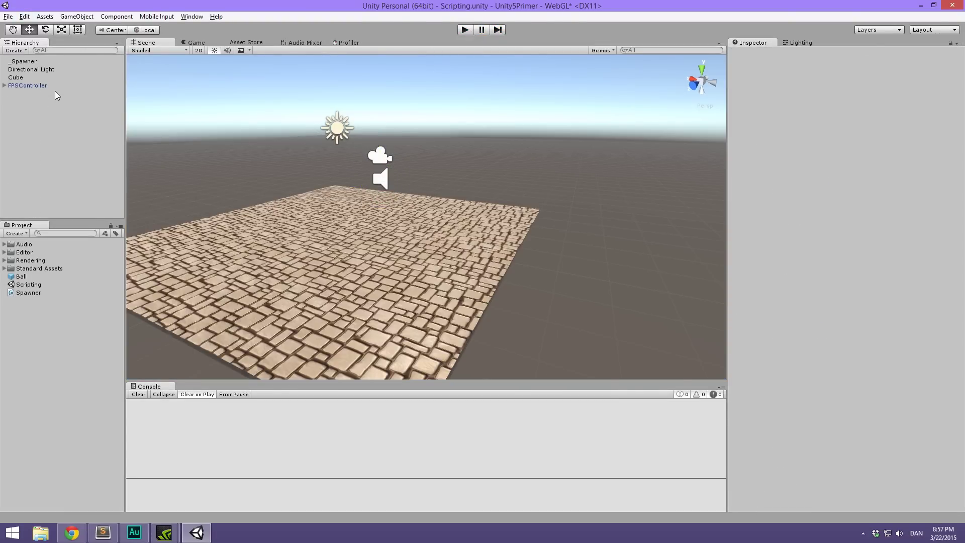
# Step: Open the Build Settings, add the current scene to the build, and select the WebGL (Preview) platform
pyautogui.hotkey('ctrl', 'shift', 'b')
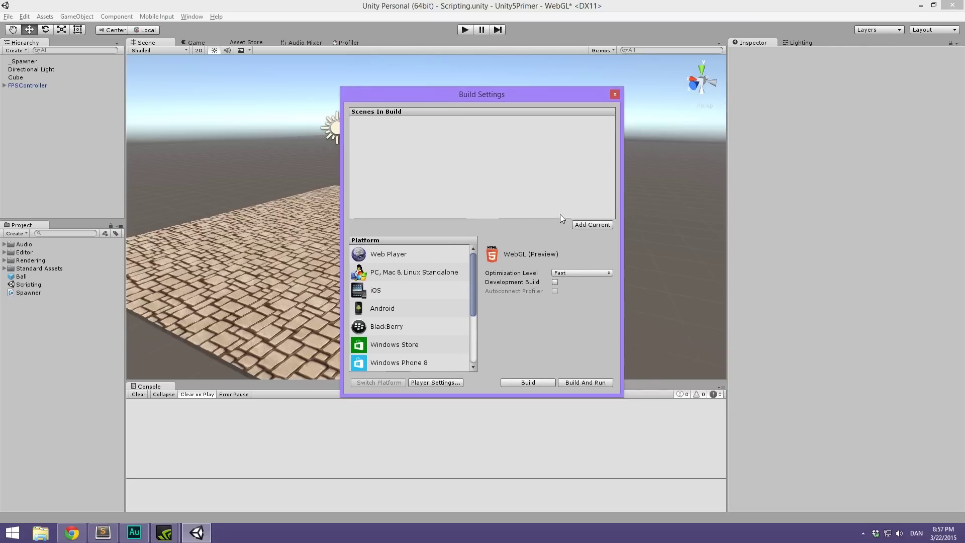
pyautogui.click(591, 227)
pyautogui.click(438, 272)
pyautogui.moveTo(474, 273); pyautogui.dragTo(471, 300)
pyautogui.scroll(-1, 444, 302)
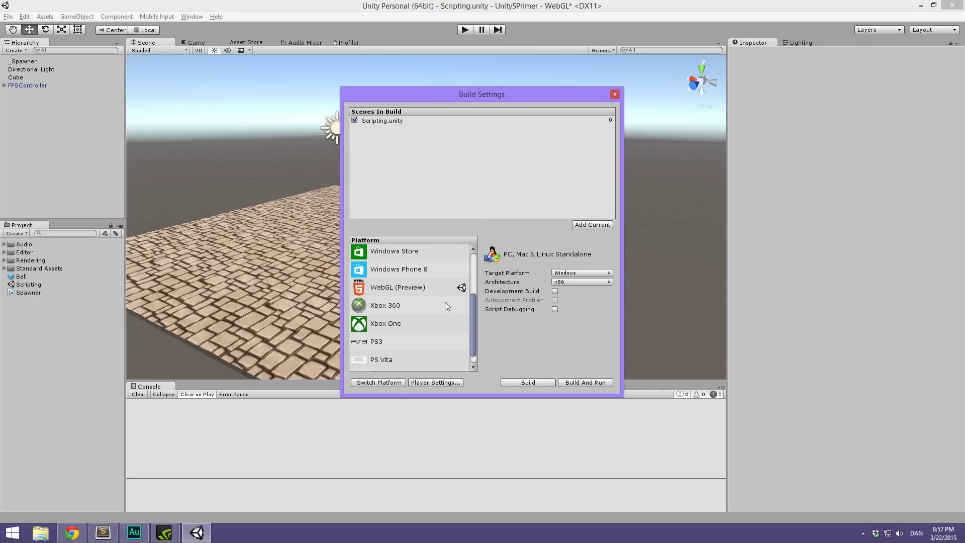
pyautogui.click(405, 290)
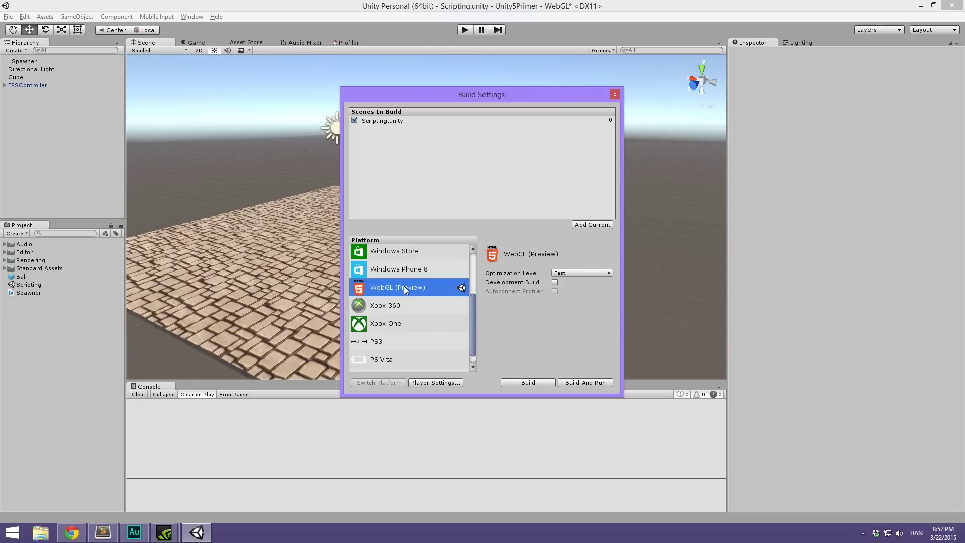
pyautogui.scroll(2, 420, 288)
pyautogui.scroll(-2, 421, 288)
# Step: Try the Slow (fast builds) optimization level for WebGL and set it back to Fast
pyautogui.click(571, 273)
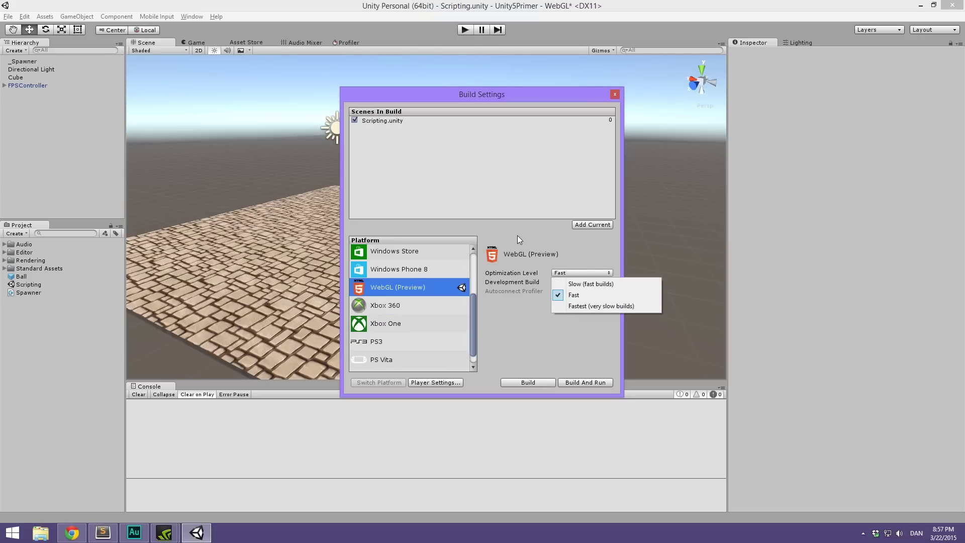
pyautogui.click(556, 270)
pyautogui.click(557, 271)
pyautogui.click(571, 284)
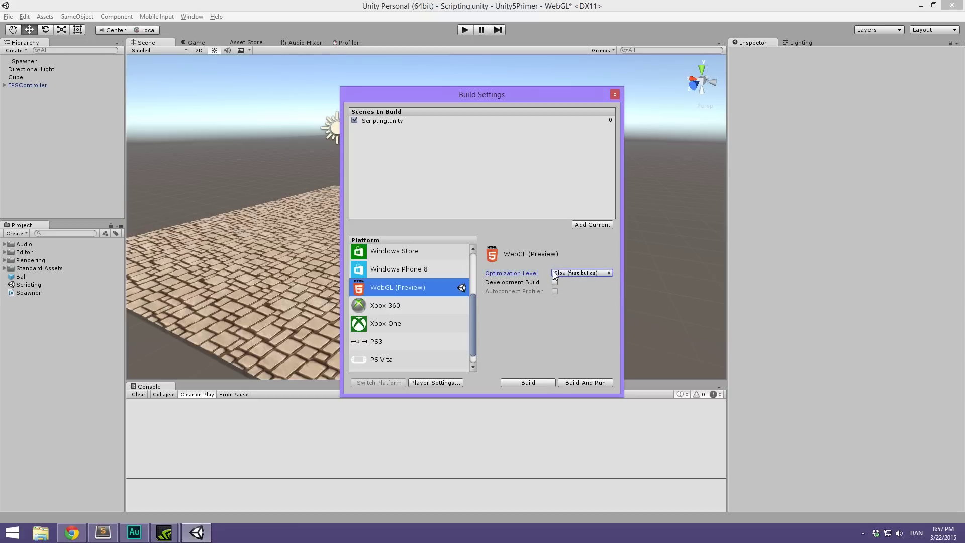
pyautogui.click(576, 272)
pyautogui.click(593, 292)
pyautogui.scroll(3, 399, 291)
pyautogui.scroll(-4, 403, 291)
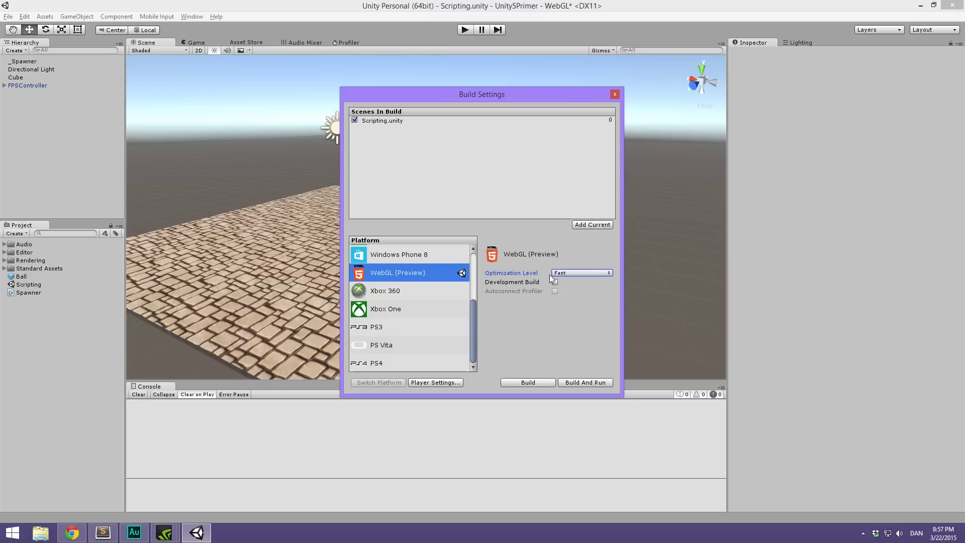
# Step: Open the Player Settings and set the company name to Brackeys and the product name to Awesome PhysX Red Ballz All Over of Destiny
pyautogui.moveTo(495, 98); pyautogui.dragTo(424, 90)
pyautogui.click(363, 374)
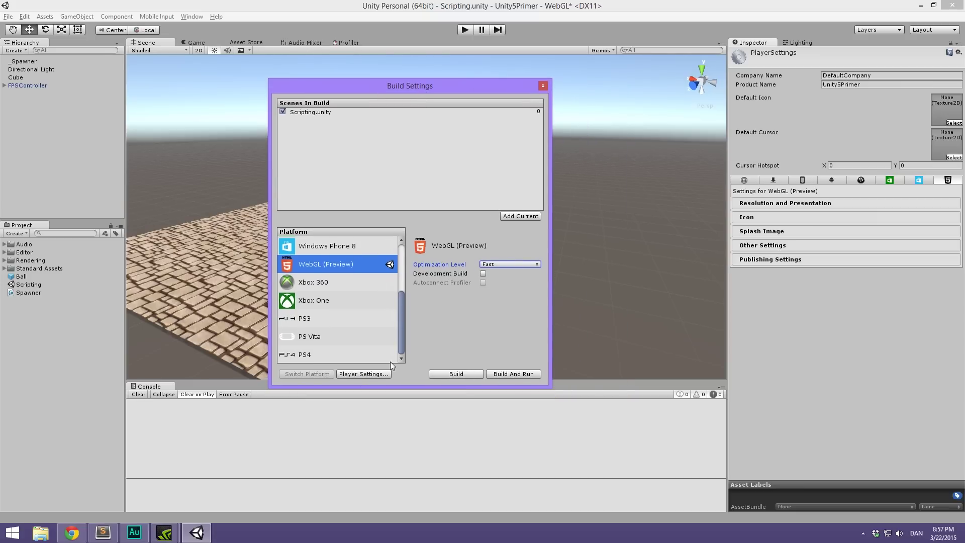
pyautogui.click(824, 105)
pyautogui.press('Tab')
pyautogui.write('Brackeys')
pyautogui.press('Tab')
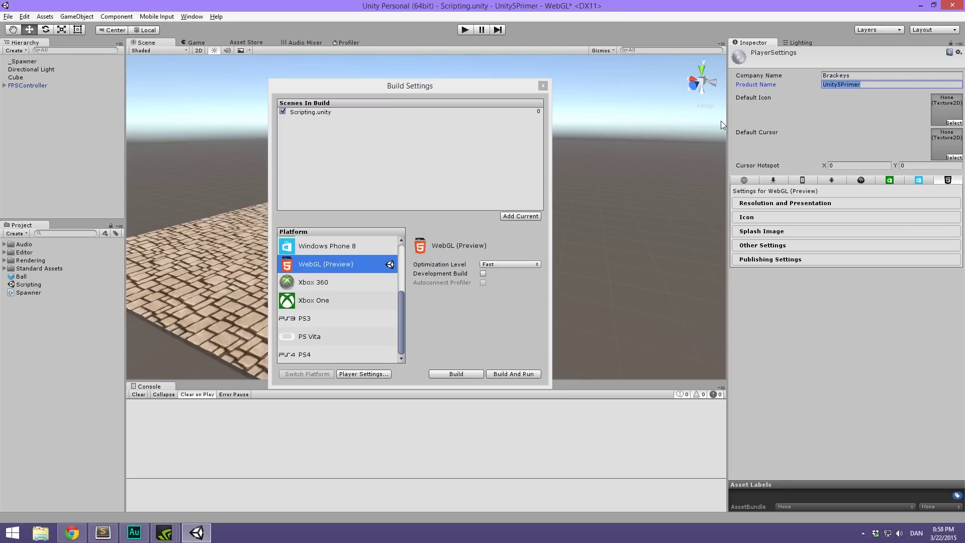
pyautogui.write('Awesome PhysX Red Ballz All Over of Destiny')
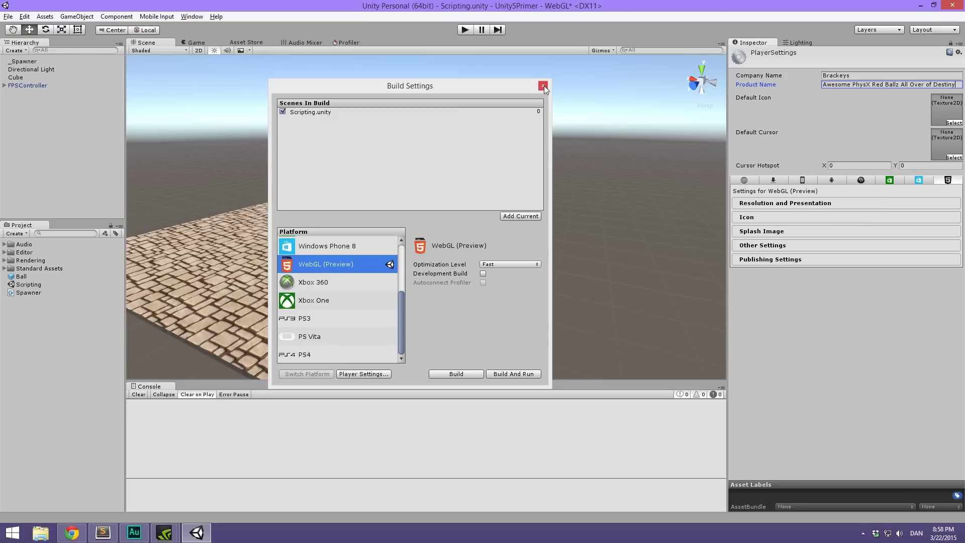
# Step: Start a WebGL build, browse to the Builds folder as destination, cancel it, and close the Build Settings
pyautogui.click(466, 375)
pyautogui.click(132, 103)
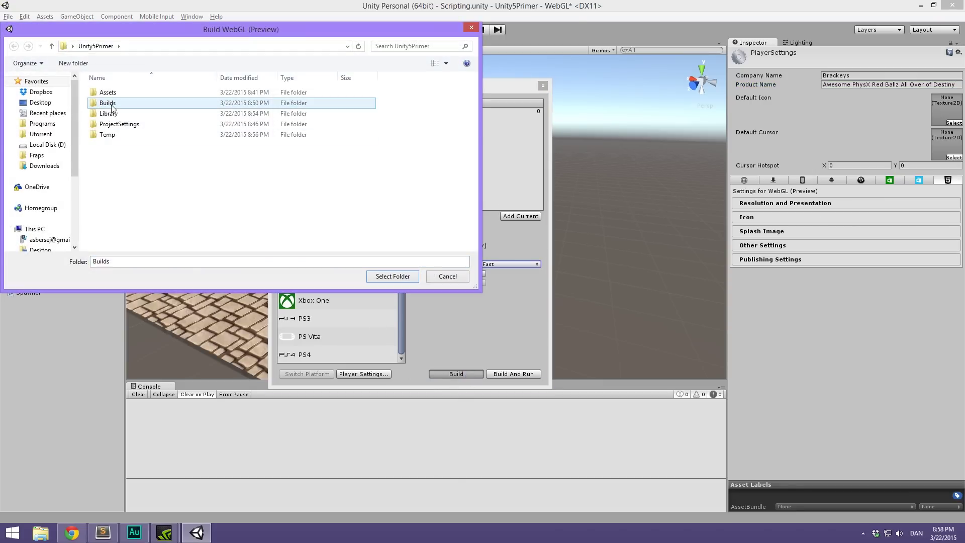
pyautogui.doubleClick(133, 103)
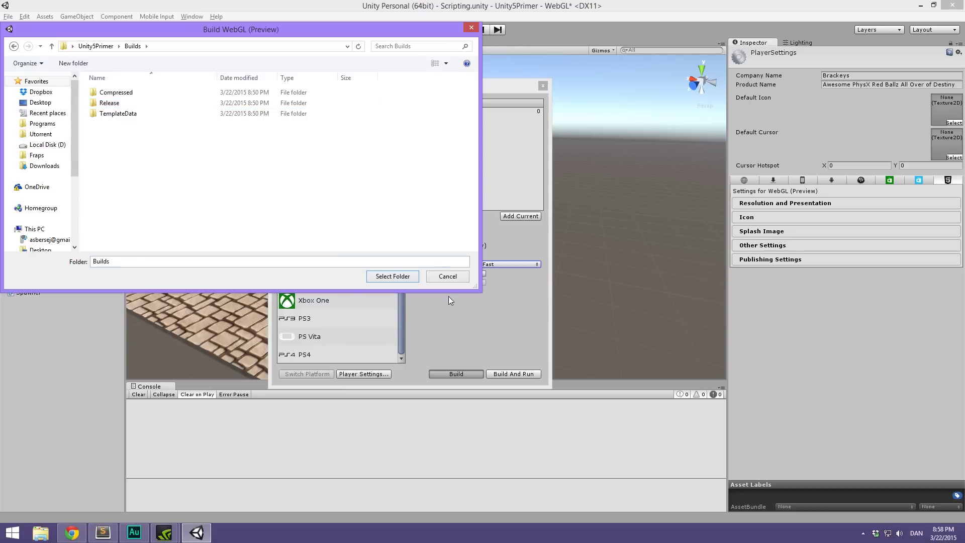
pyautogui.click(443, 277)
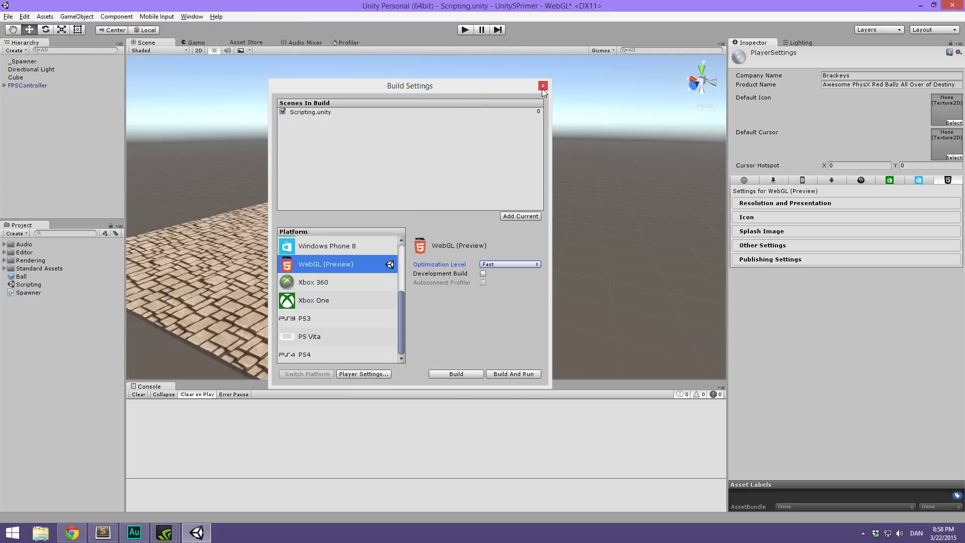
pyautogui.click(542, 88)
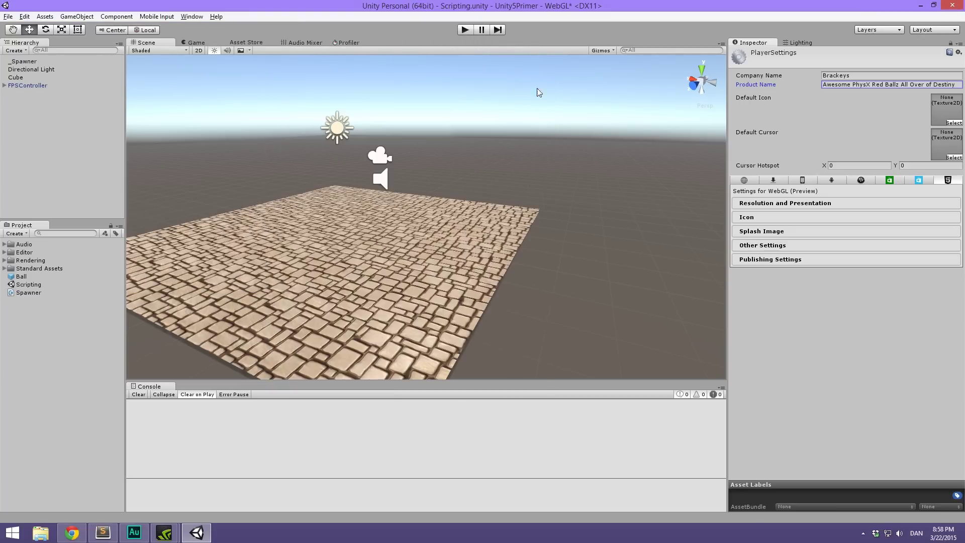
# Step: Minimize Unity and open the Builds folder inside the desktop's Unity5Primer folder to find the index file
pyautogui.click(920, 6)
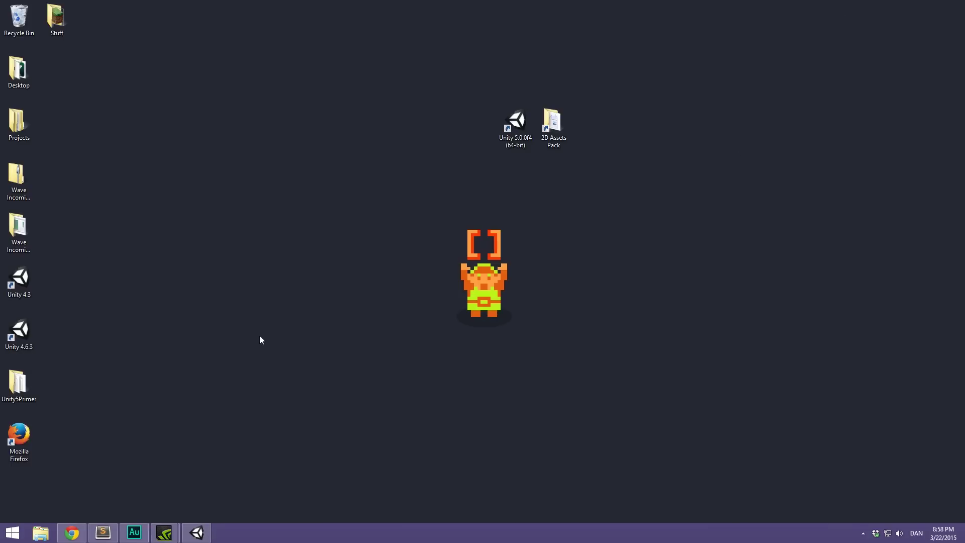
pyautogui.doubleClick(19, 383)
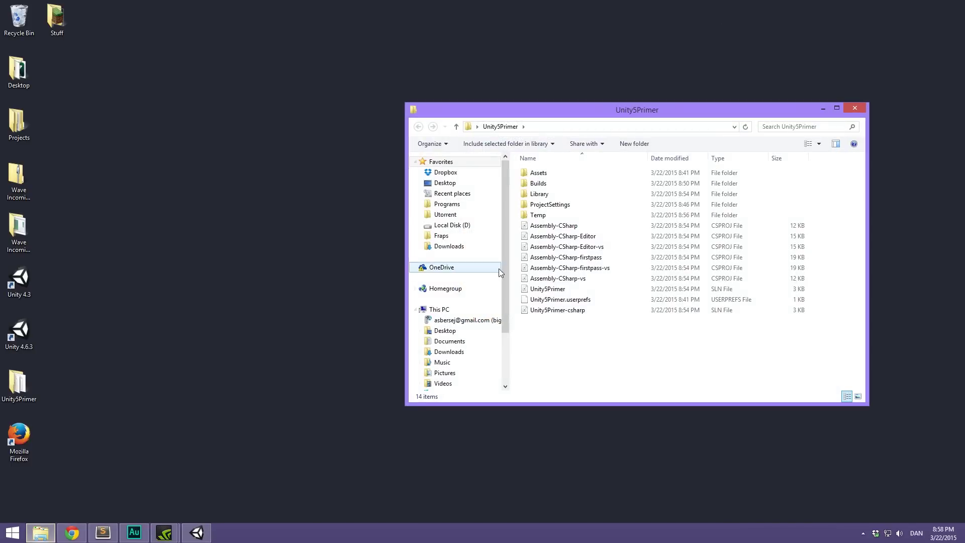
pyautogui.doubleClick(563, 184)
pyautogui.moveTo(541, 109); pyautogui.dragTo(327, 102)
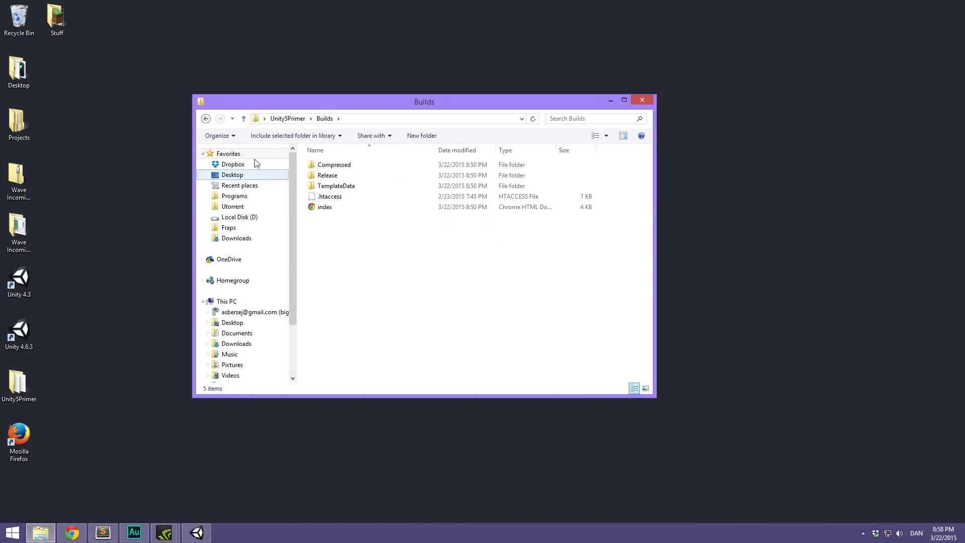
pyautogui.click(324, 207)
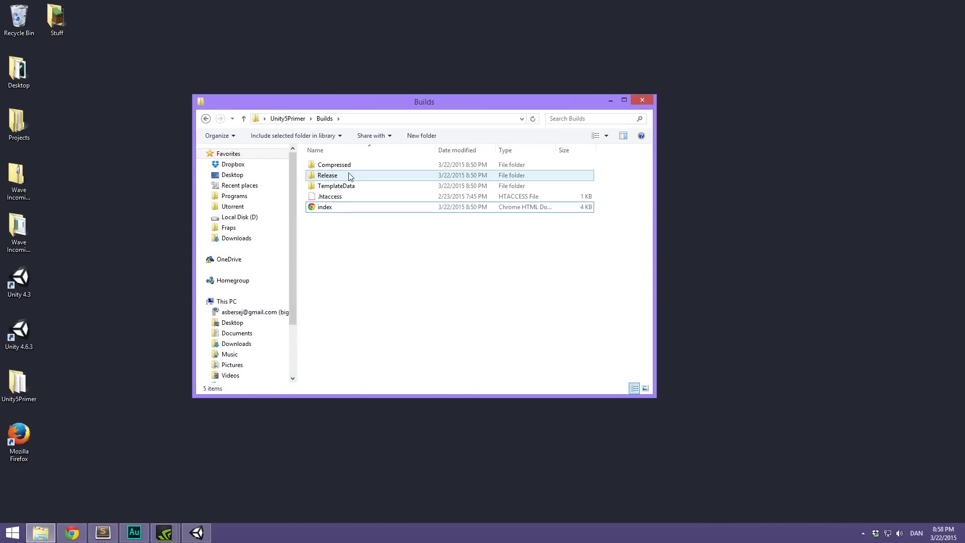
# Step: Examine the contents of the Compressed, Release and TemplateData folders of the WebGL build
pyautogui.click(314, 164)
pyautogui.doubleClick(360, 166)
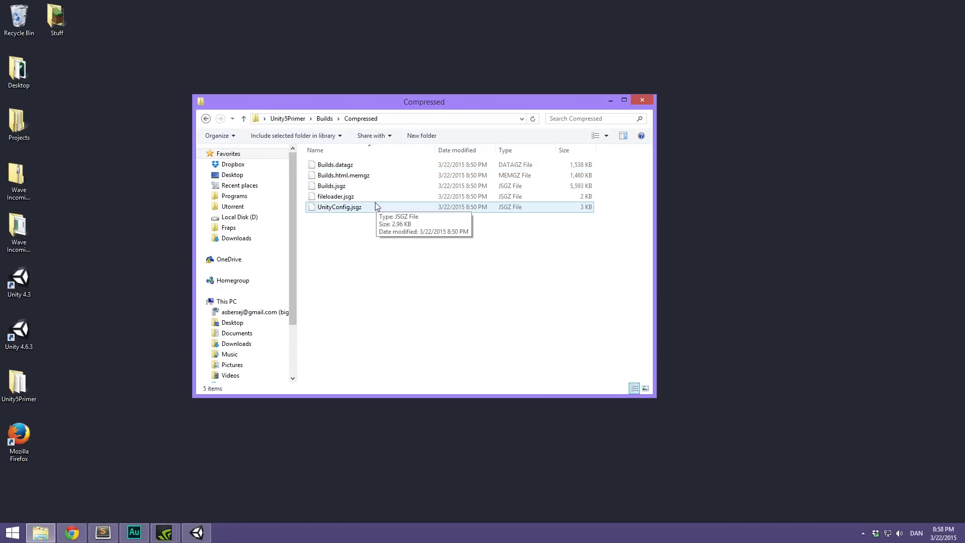
pyautogui.press('BackSpace')
pyautogui.doubleClick(360, 176)
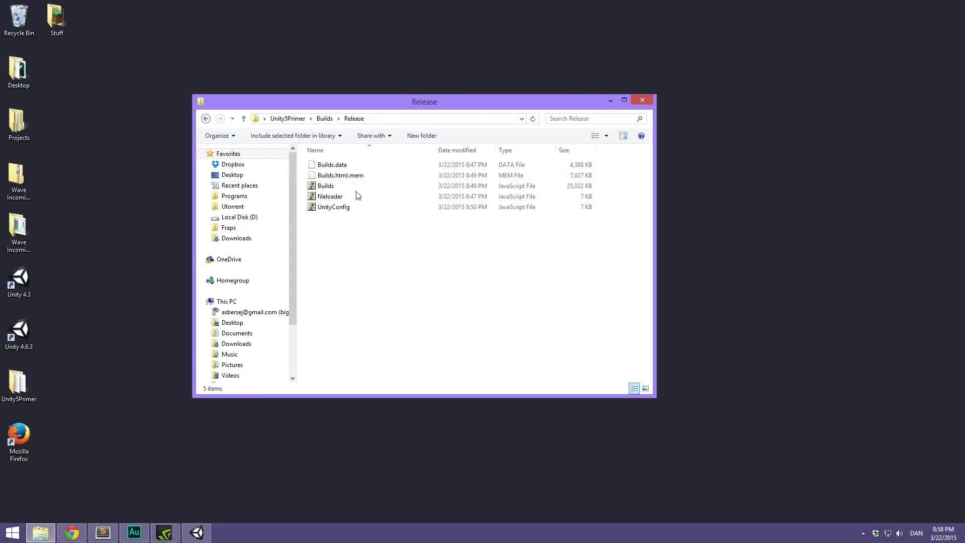
pyautogui.press('BackSpace')
pyautogui.doubleClick(371, 187)
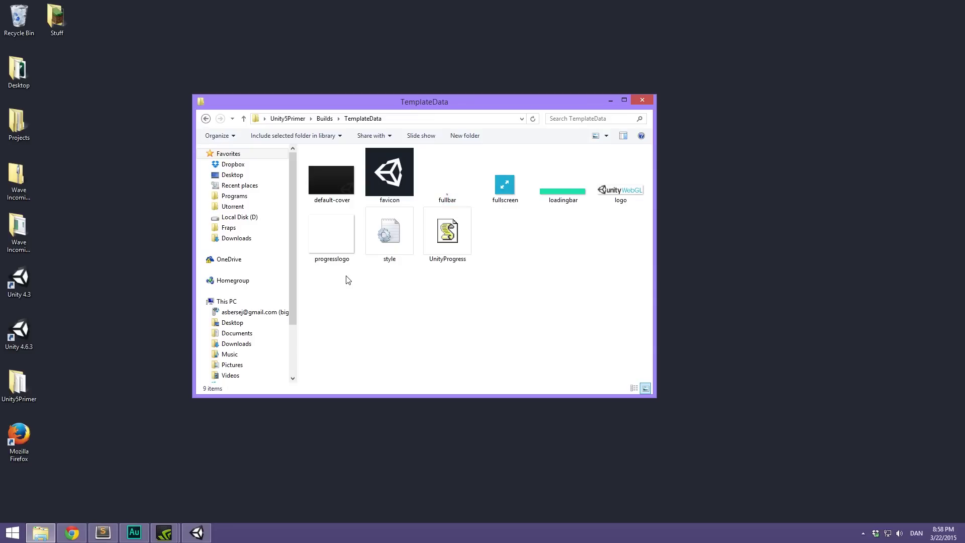
# Step: Open the TemplateData style file in Notepad++ and close the other two documents without saving
pyautogui.click(388, 224)
pyautogui.rightClick(387, 222)
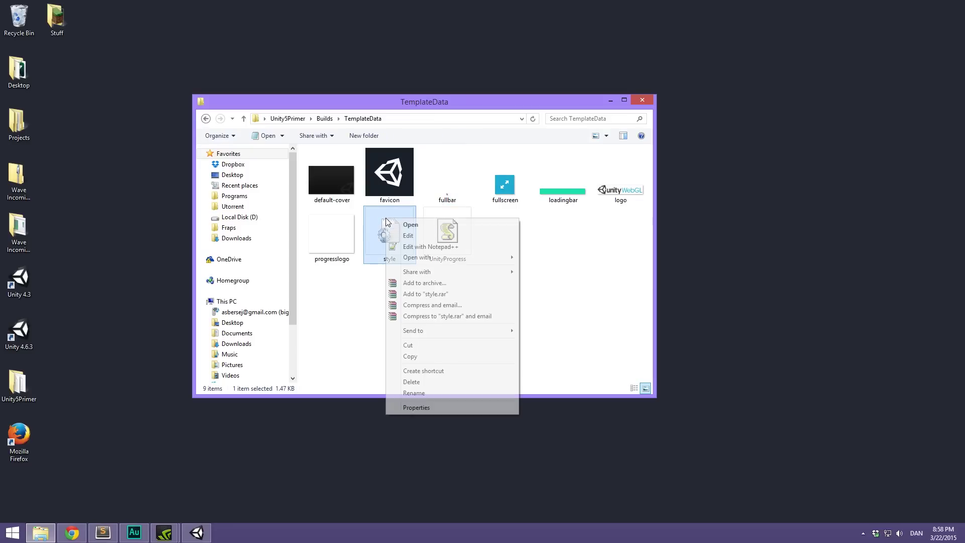
pyautogui.click(427, 247)
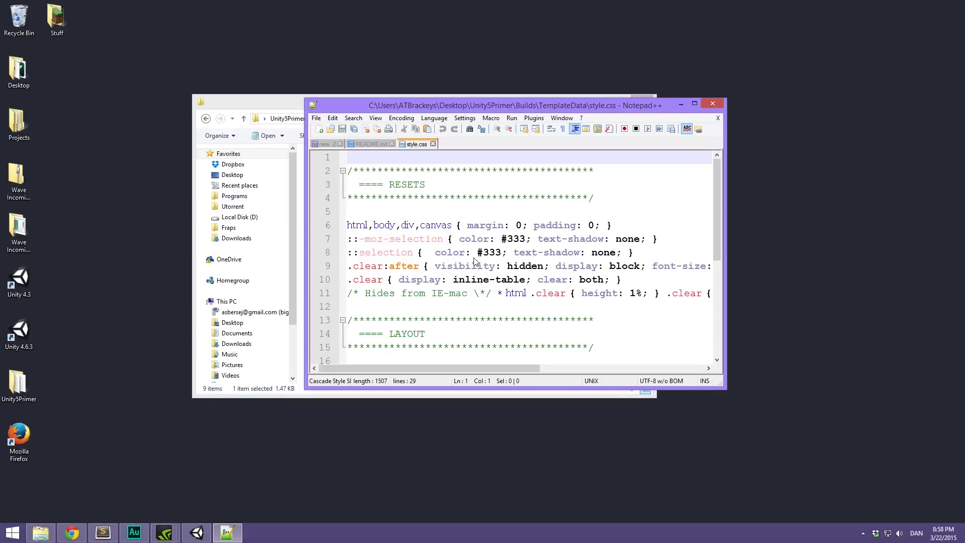
pyautogui.click(659, 183)
pyautogui.click(340, 144)
pyautogui.click(491, 300)
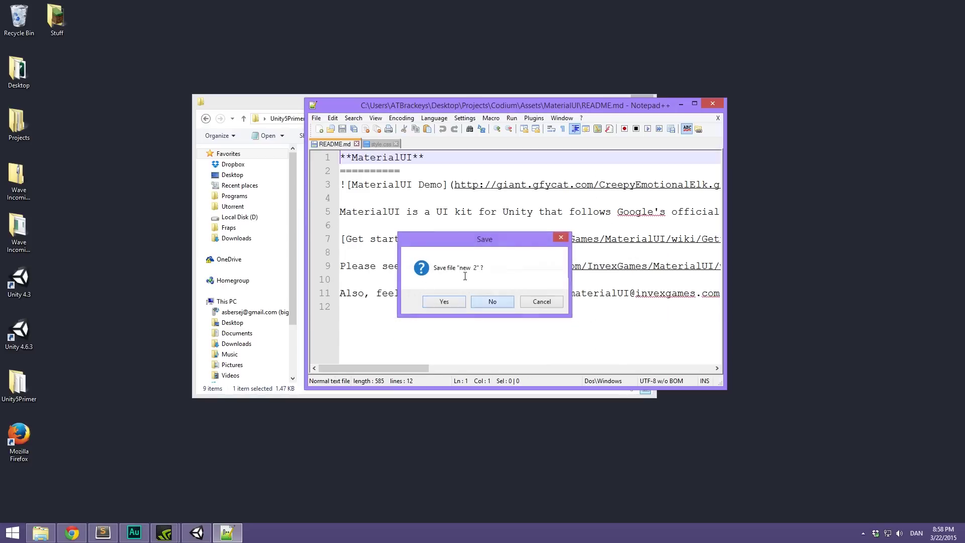
pyautogui.click(356, 143)
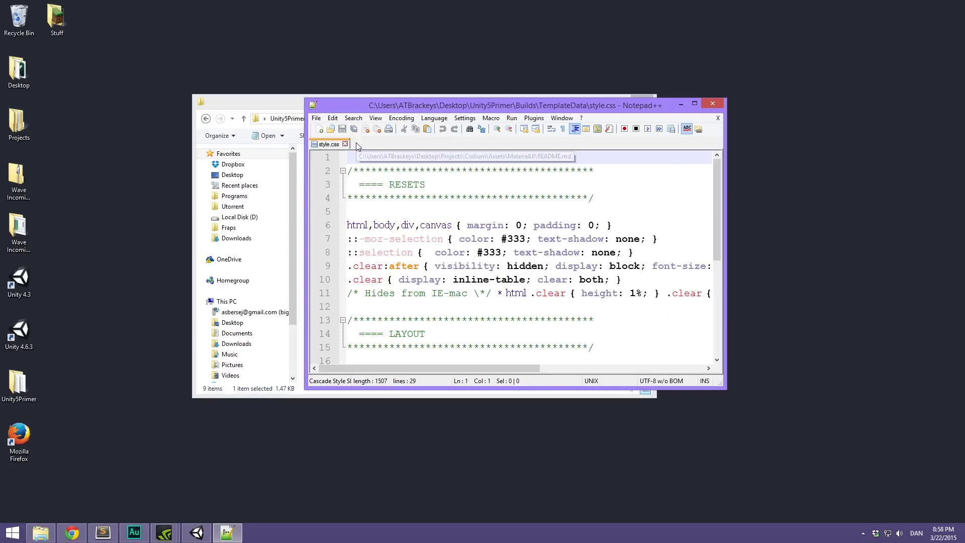
# Step: Maximize Notepad++ and review the layout rules in style.css, including the fullscreen and div.logo lines
pyautogui.doubleClick(510, 105)
pyautogui.click(220, 300)
pyautogui.moveTo(285, 368); pyautogui.dragTo(292, 361)
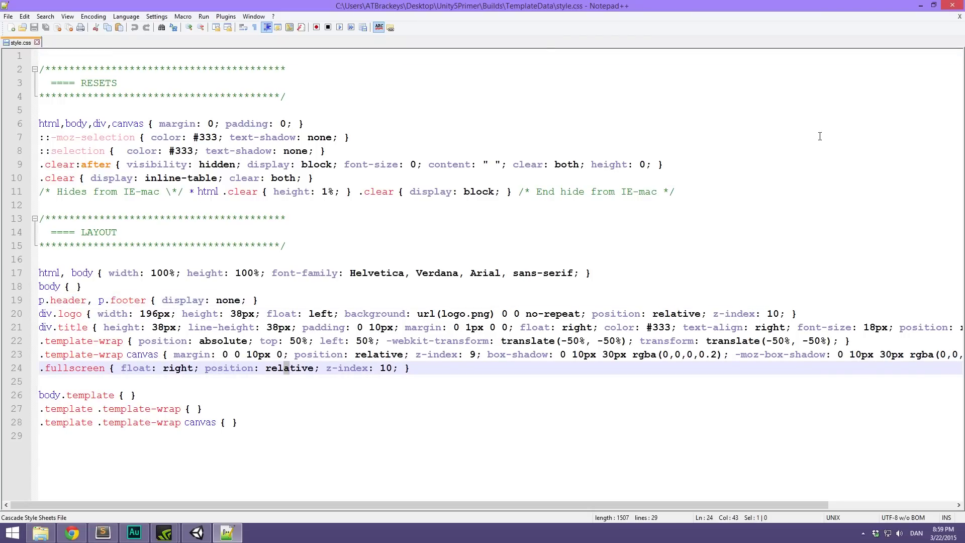
pyautogui.click(477, 313)
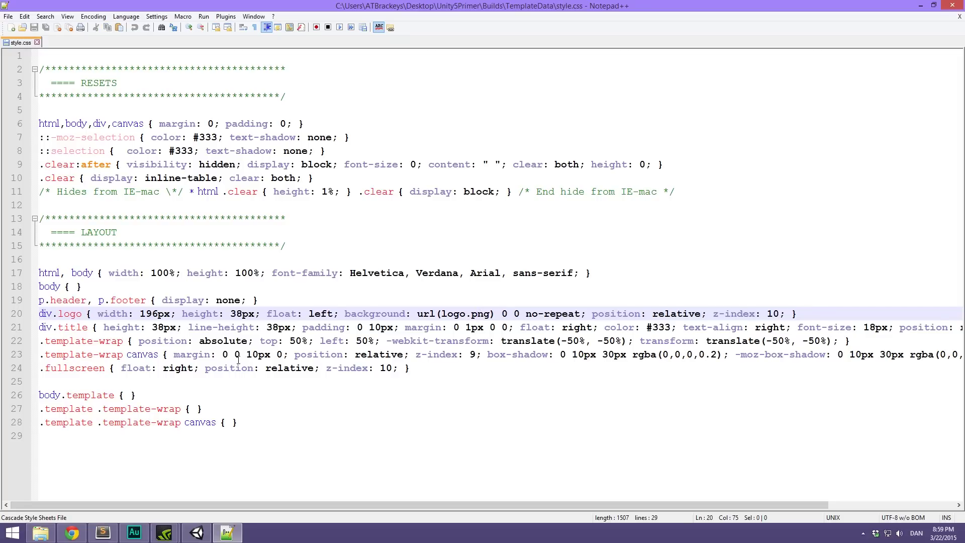
# Step: Close the style.css editor, return to the Builds folder and open the index file in Notepad++
pyautogui.hotkey('alt', 'F4')
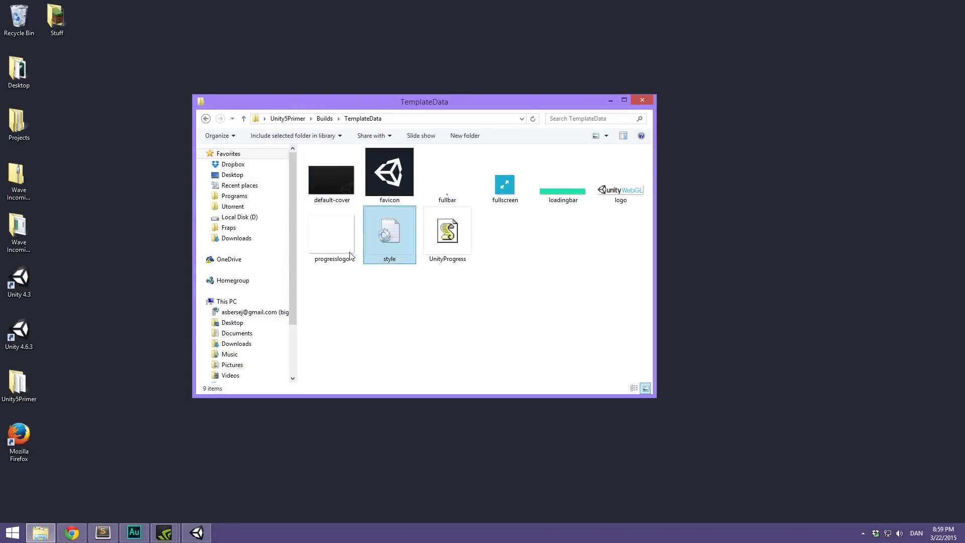
pyautogui.click(326, 119)
pyautogui.click(371, 267)
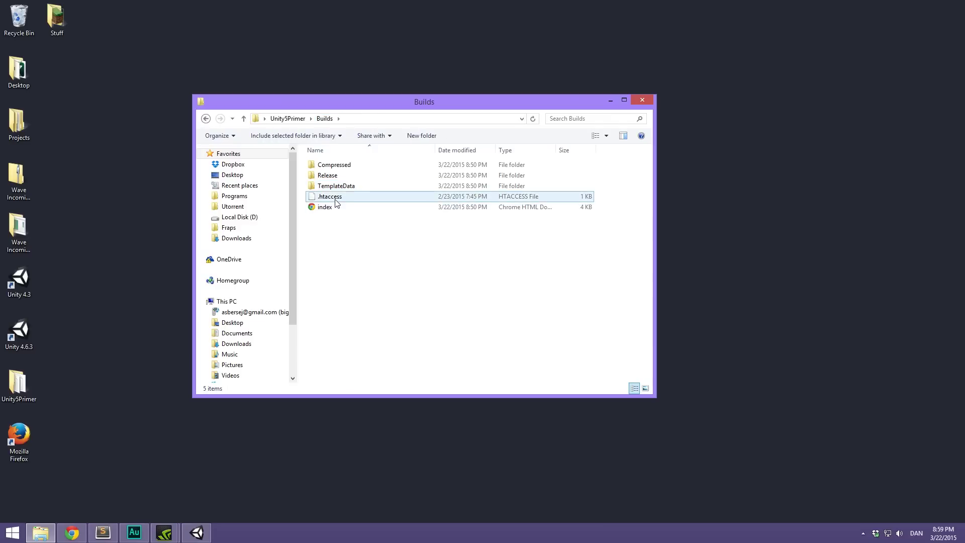
pyautogui.rightClick(402, 209)
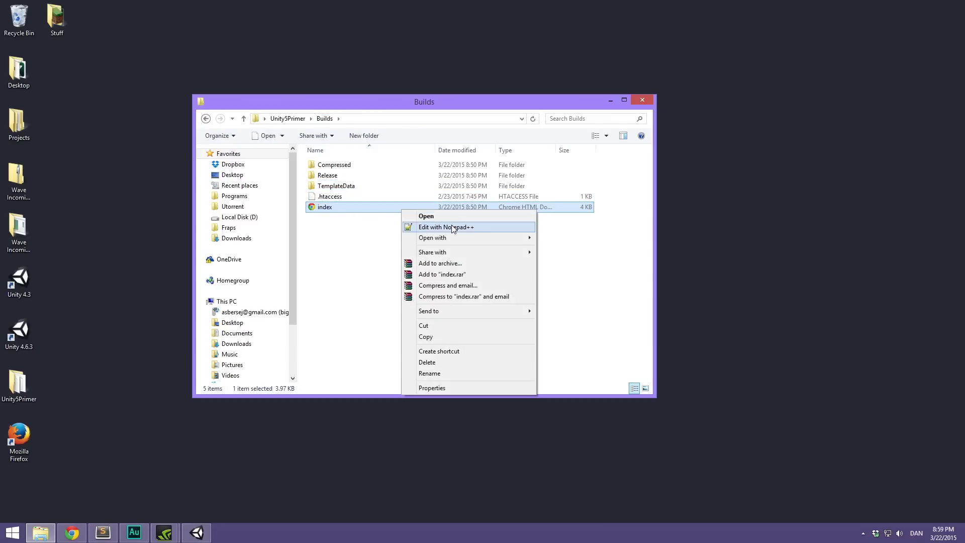
pyautogui.click(459, 227)
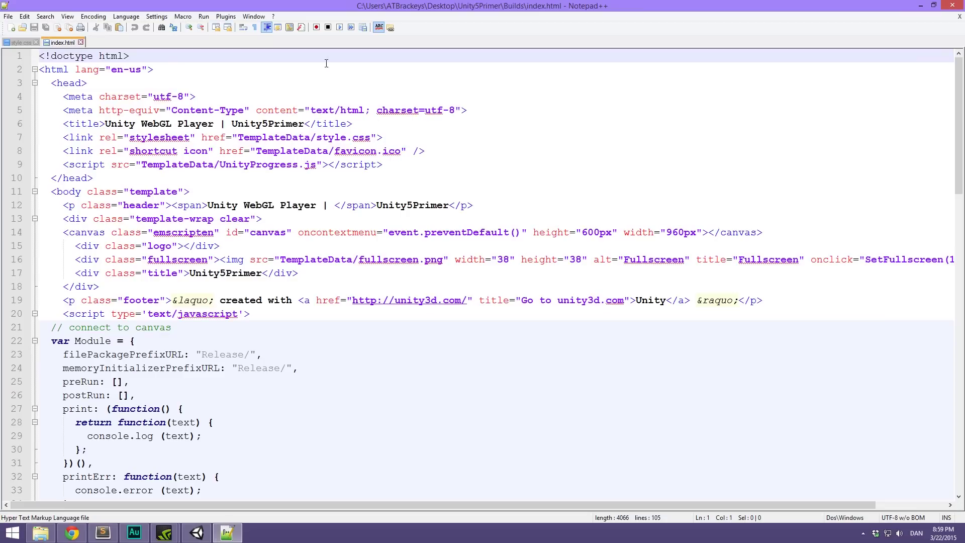
# Step: Review the index.html code from the head section down to the Release script loading, and close Notepad++
pyautogui.scroll(-4, 312, 172)
pyautogui.scroll(4, 312, 173)
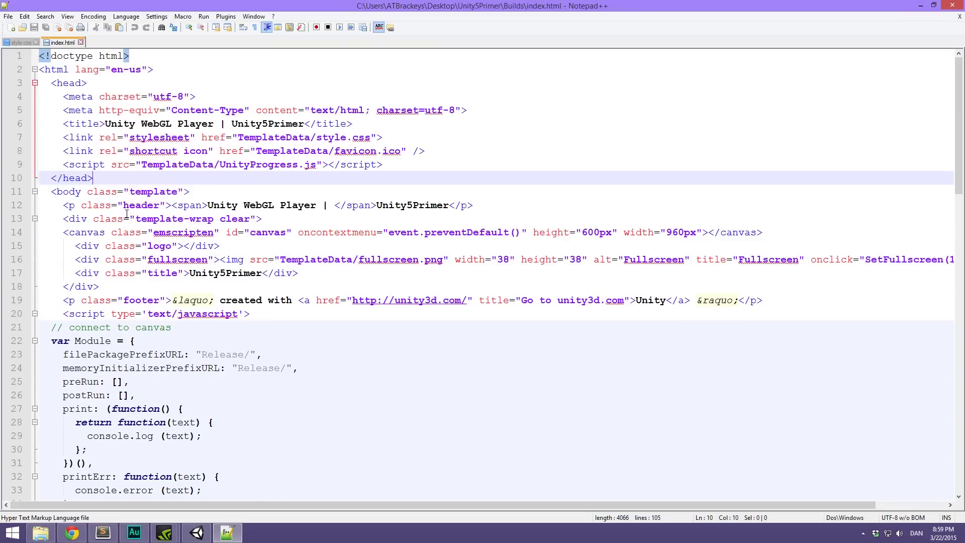
pyautogui.click(147, 110)
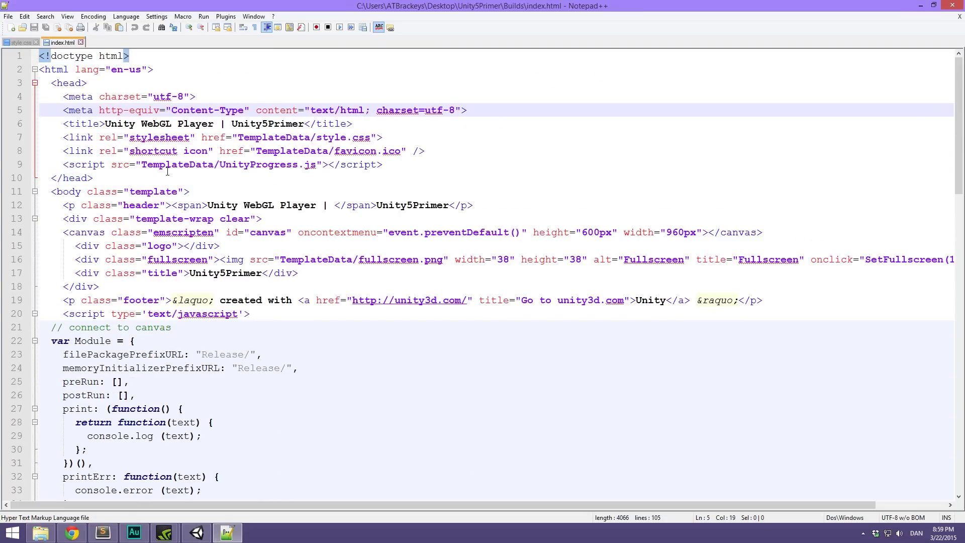
pyautogui.scroll(-3, 426, 268)
pyautogui.scroll(-16, 426, 269)
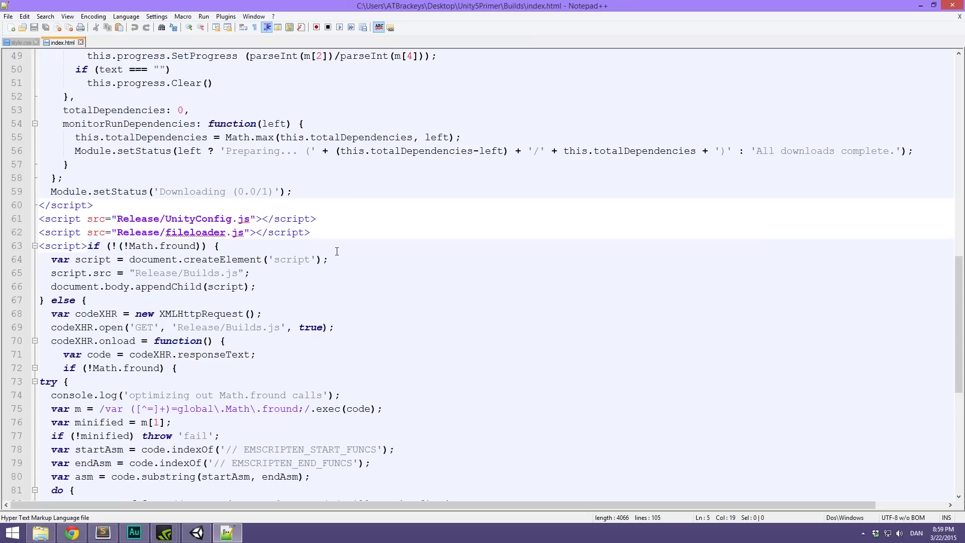
pyautogui.hotkey('alt', 'F4')
# Step: Open the index file from the Builds folder in Firefox to run the WebGL build
pyautogui.click(402, 217)
pyautogui.click(335, 210)
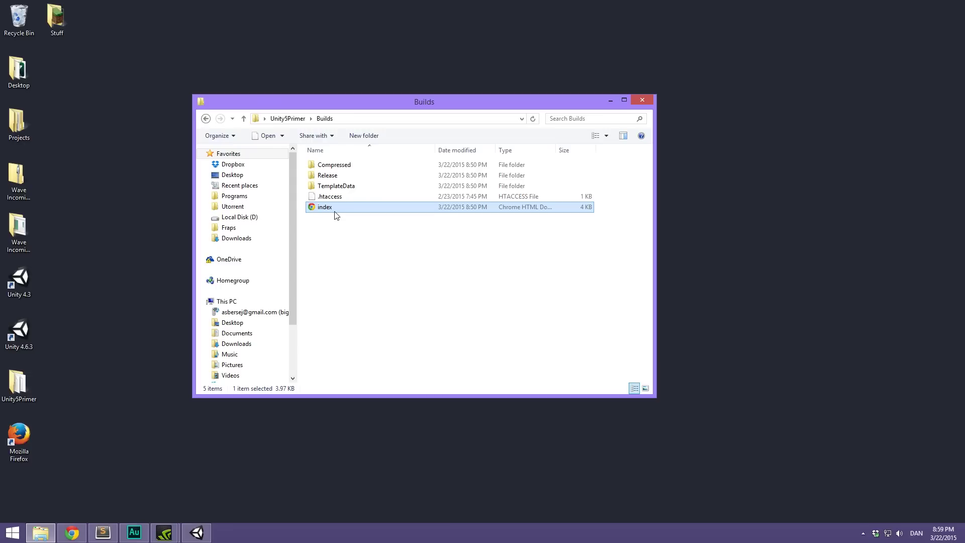
pyautogui.rightClick(337, 211)
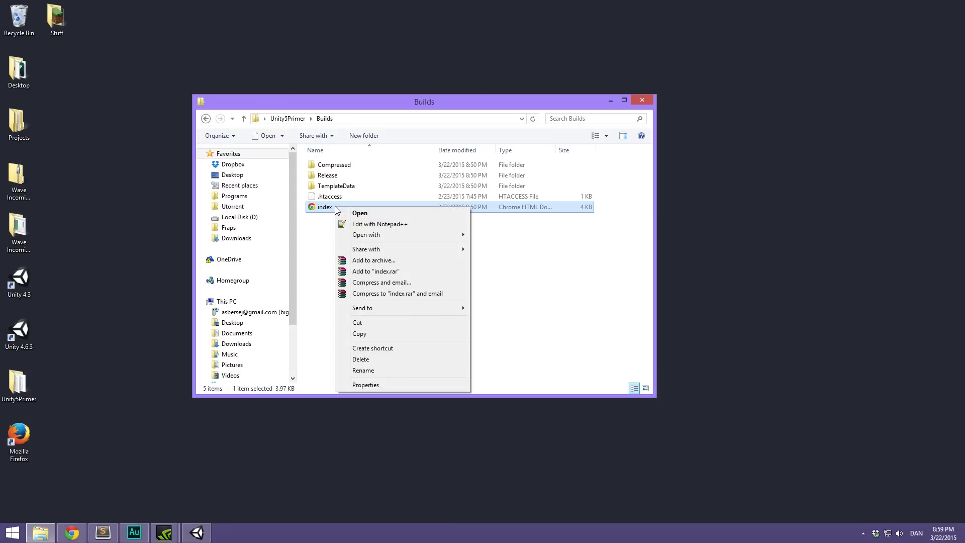
pyautogui.moveTo(437, 235)
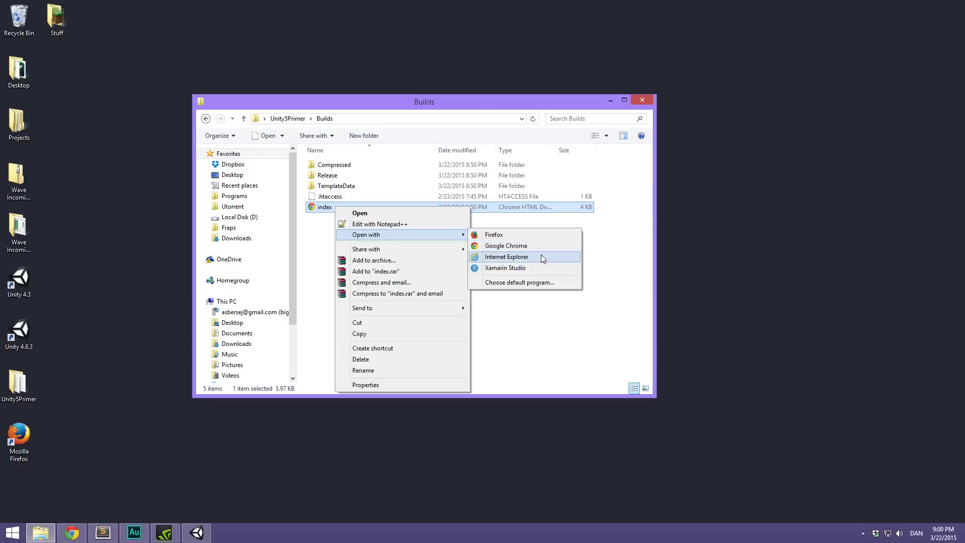
pyautogui.click(494, 239)
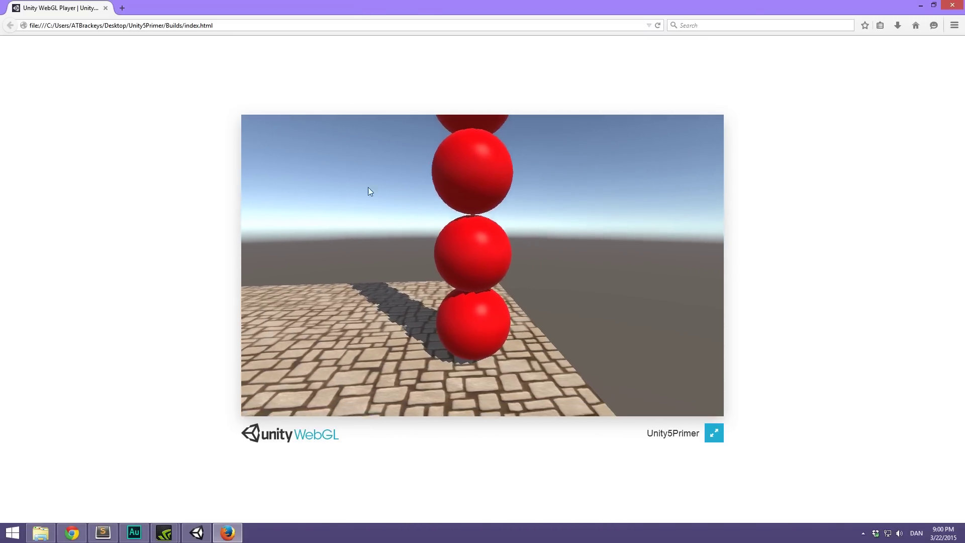
# Step: View the WebGL game in fullscreen, allowing the browser's fullscreen request, and exit fullscreen and close Firefox
pyautogui.click(713, 433)
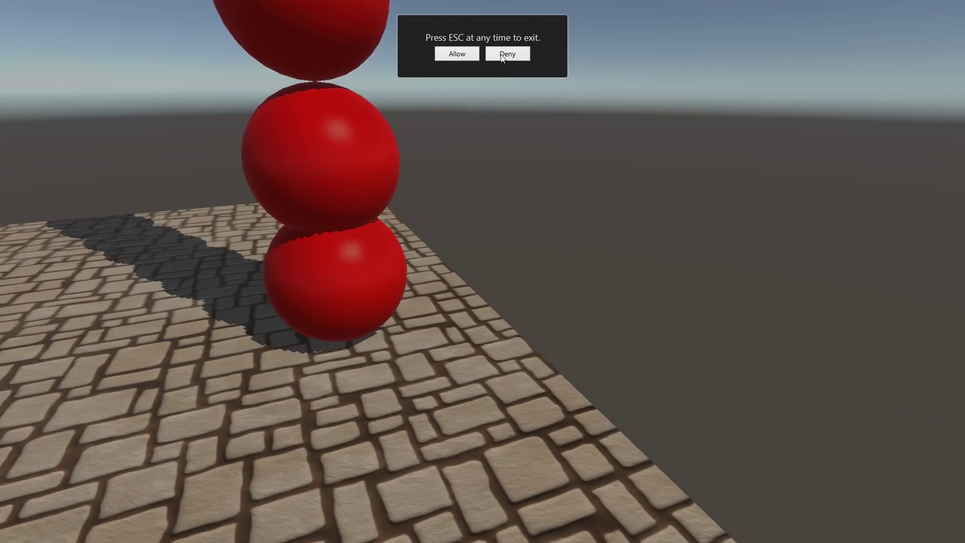
pyautogui.click(455, 53)
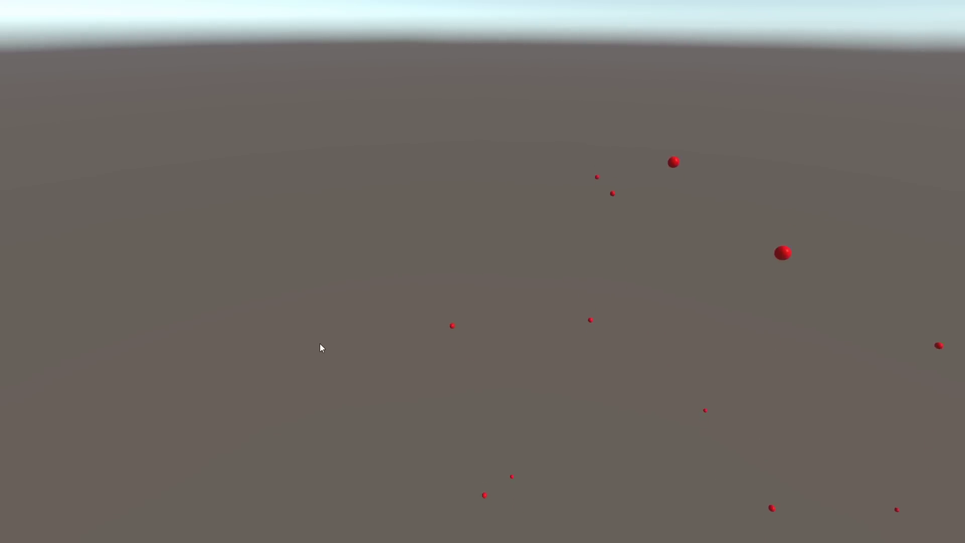
pyautogui.press('Escape')
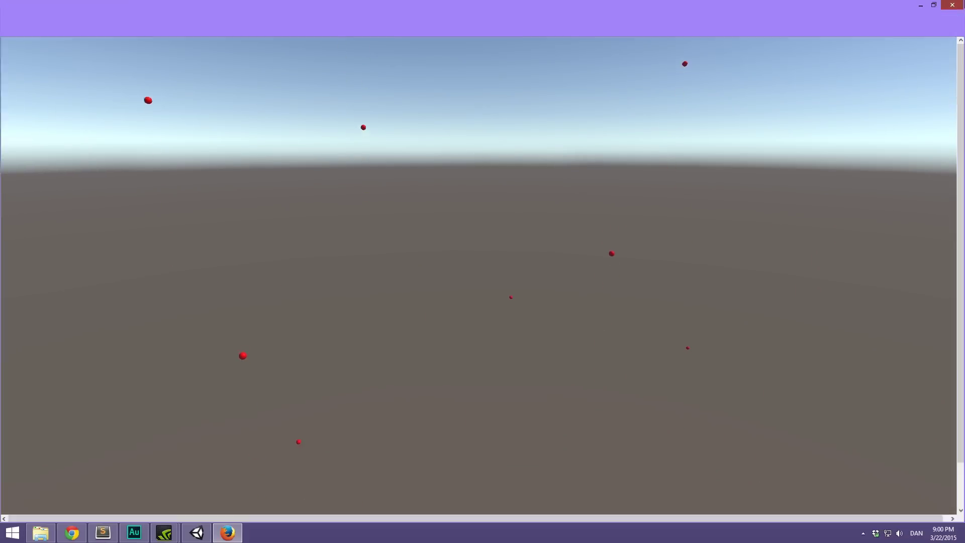
pyautogui.hotkey('alt', 'F4')
pyautogui.click(485, 263)
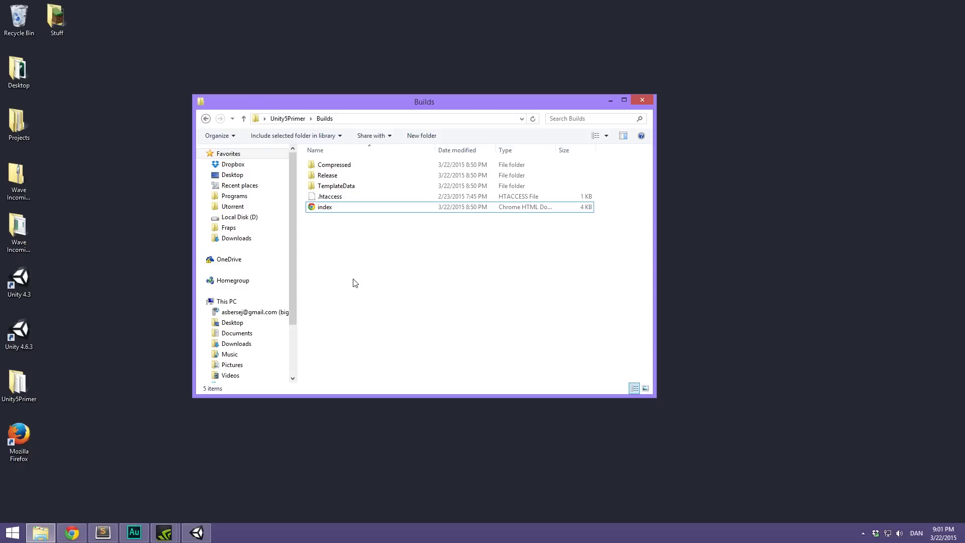
# Step: Go up to the Unity5Primer folder and close the file explorer window
pyautogui.click(293, 119)
pyautogui.click(445, 349)
pyautogui.press('BackSpace')
pyautogui.click(643, 100)
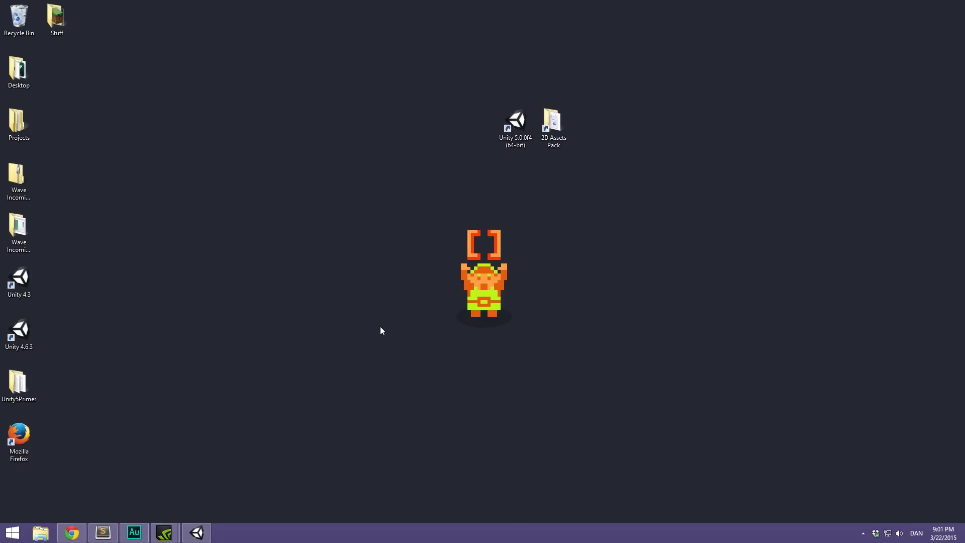